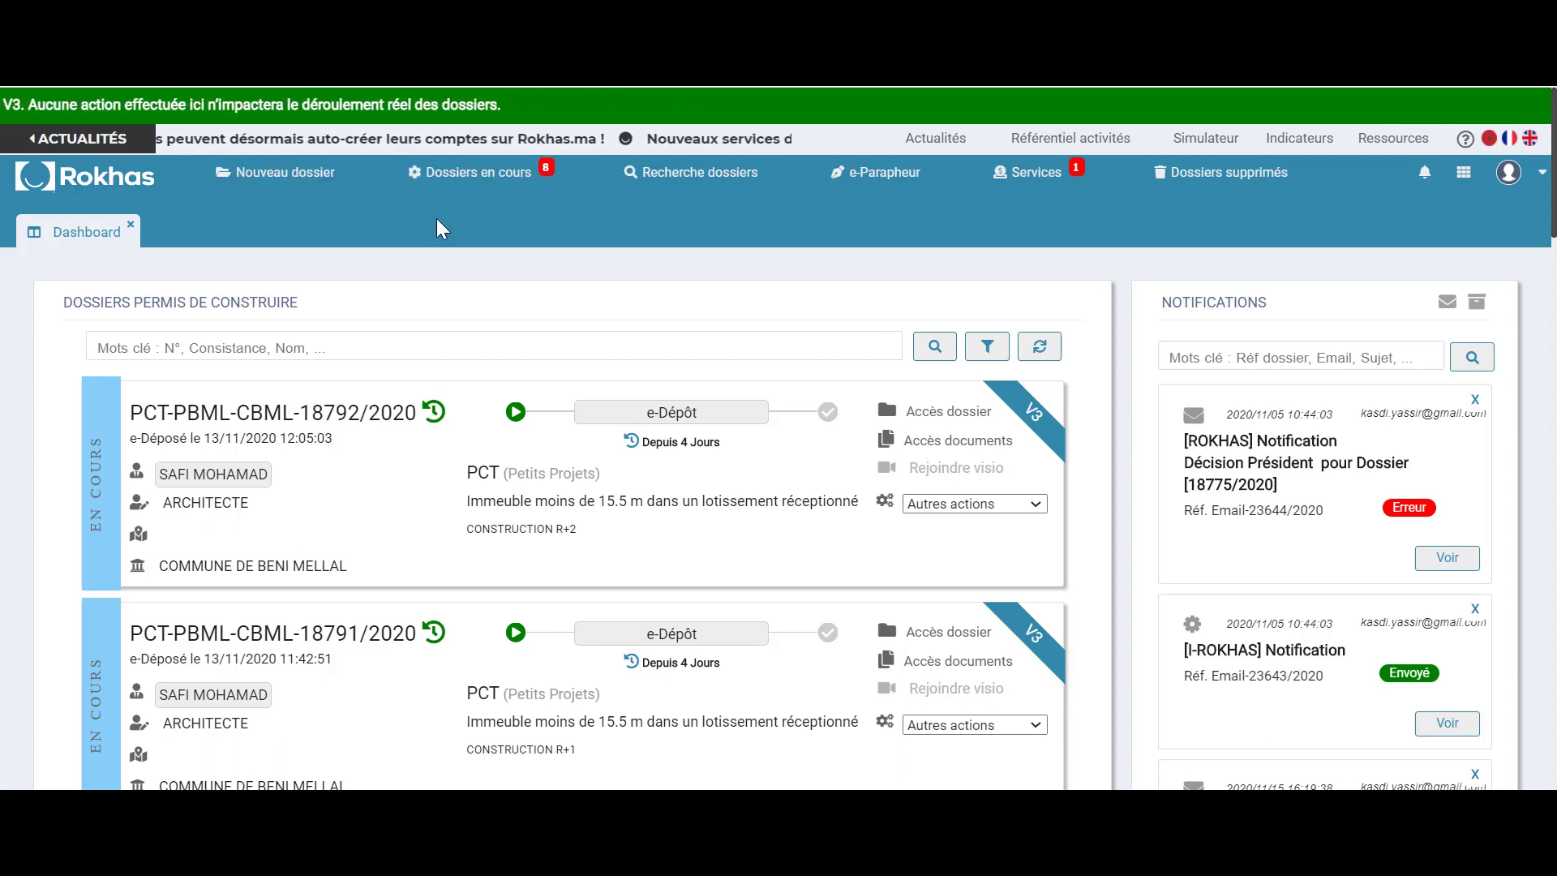
Look through the new-dossier types, in-progress dossier categories and dossier search options
{"action": "left_click", "coordinate": [305, 181]}
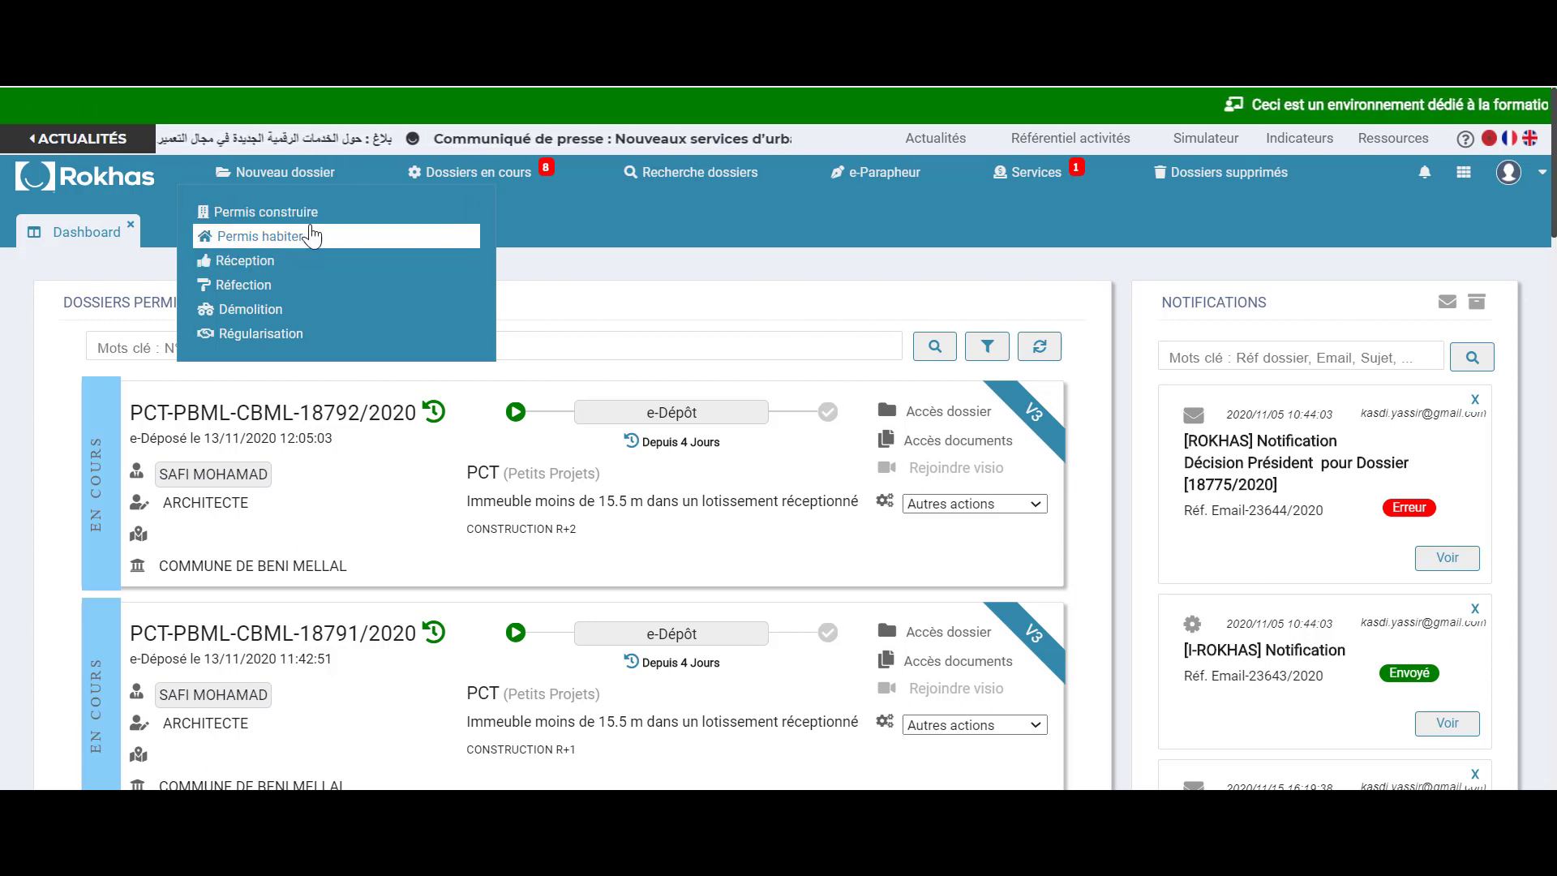
{"action": "left_click", "coordinate": [615, 232]}
{"action": "left_click", "coordinate": [520, 187]}
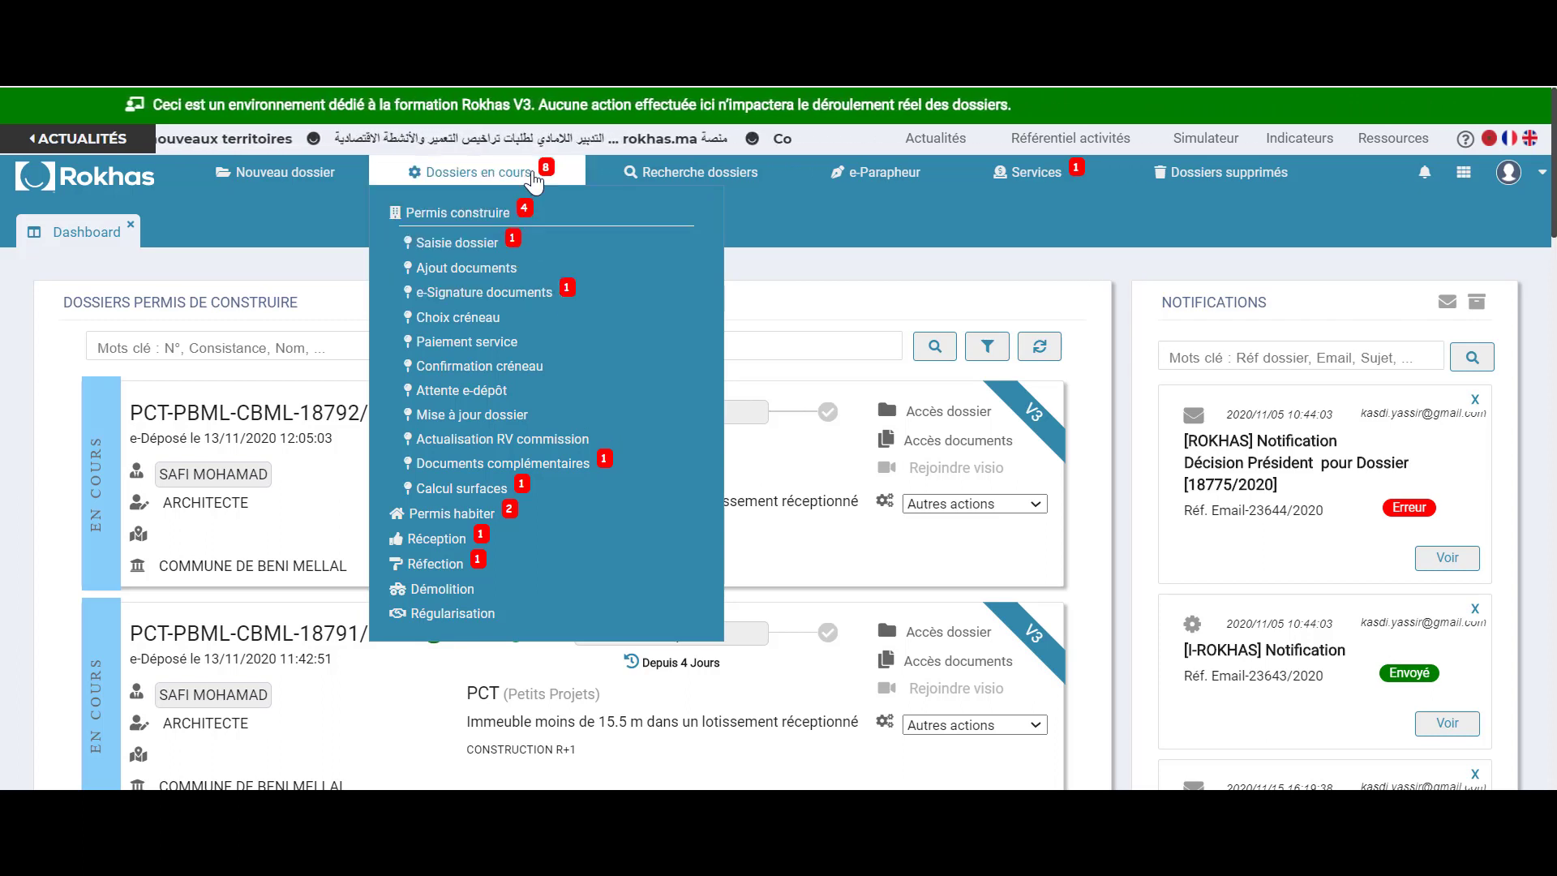
{"action": "left_click", "coordinate": [769, 225]}
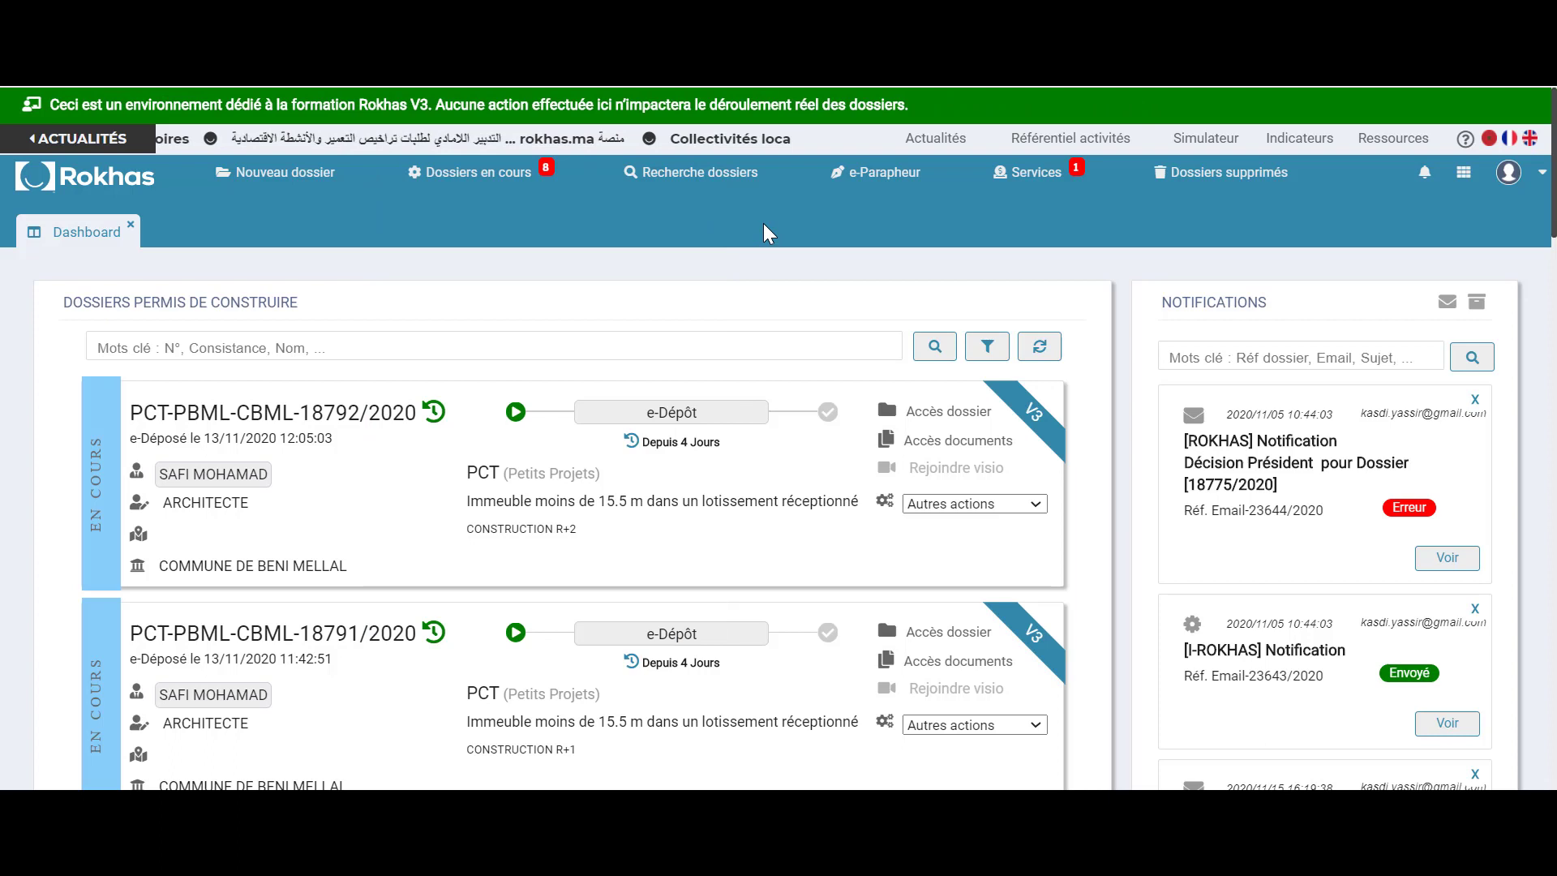
{"action": "left_click", "coordinate": [714, 187]}
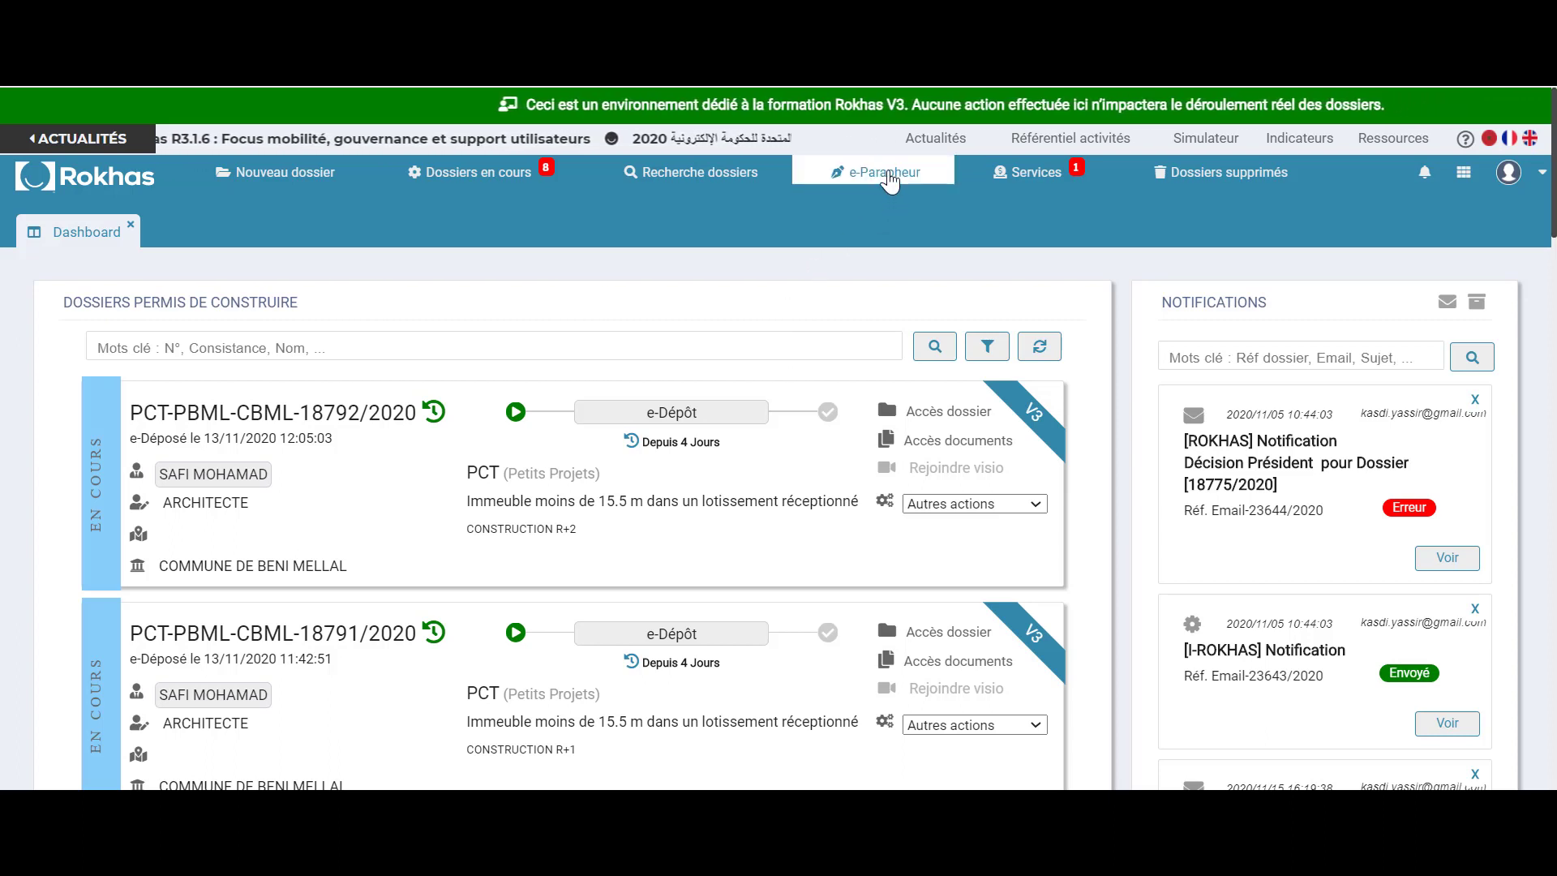
Inspect the services list, expanding platform fees, rendered services and printing service options
{"action": "left_click", "coordinate": [1039, 177]}
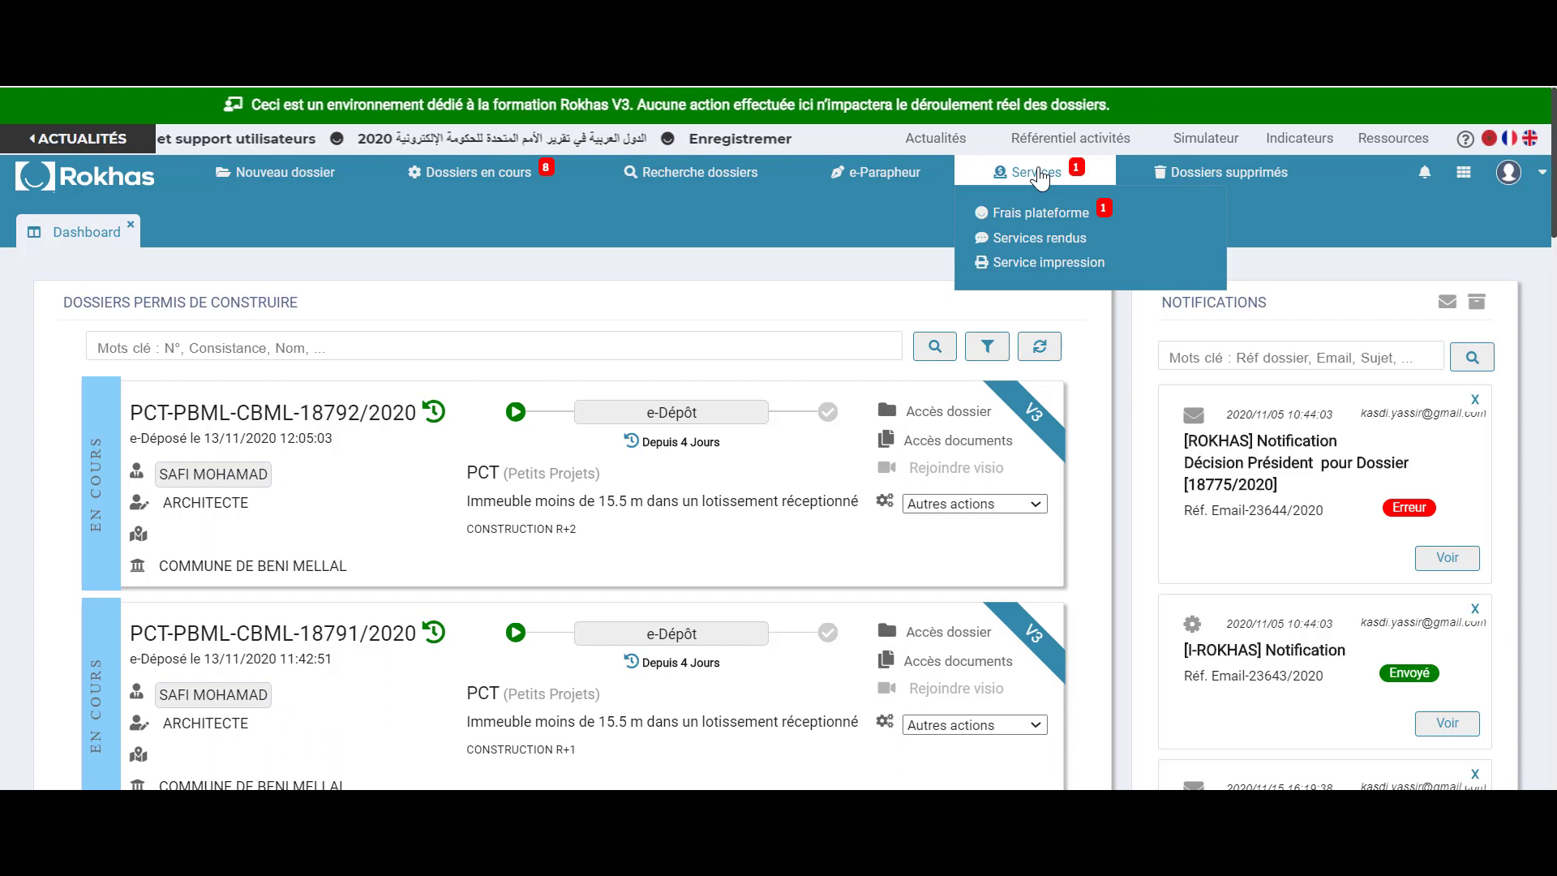
{"action": "left_click", "coordinate": [1046, 216]}
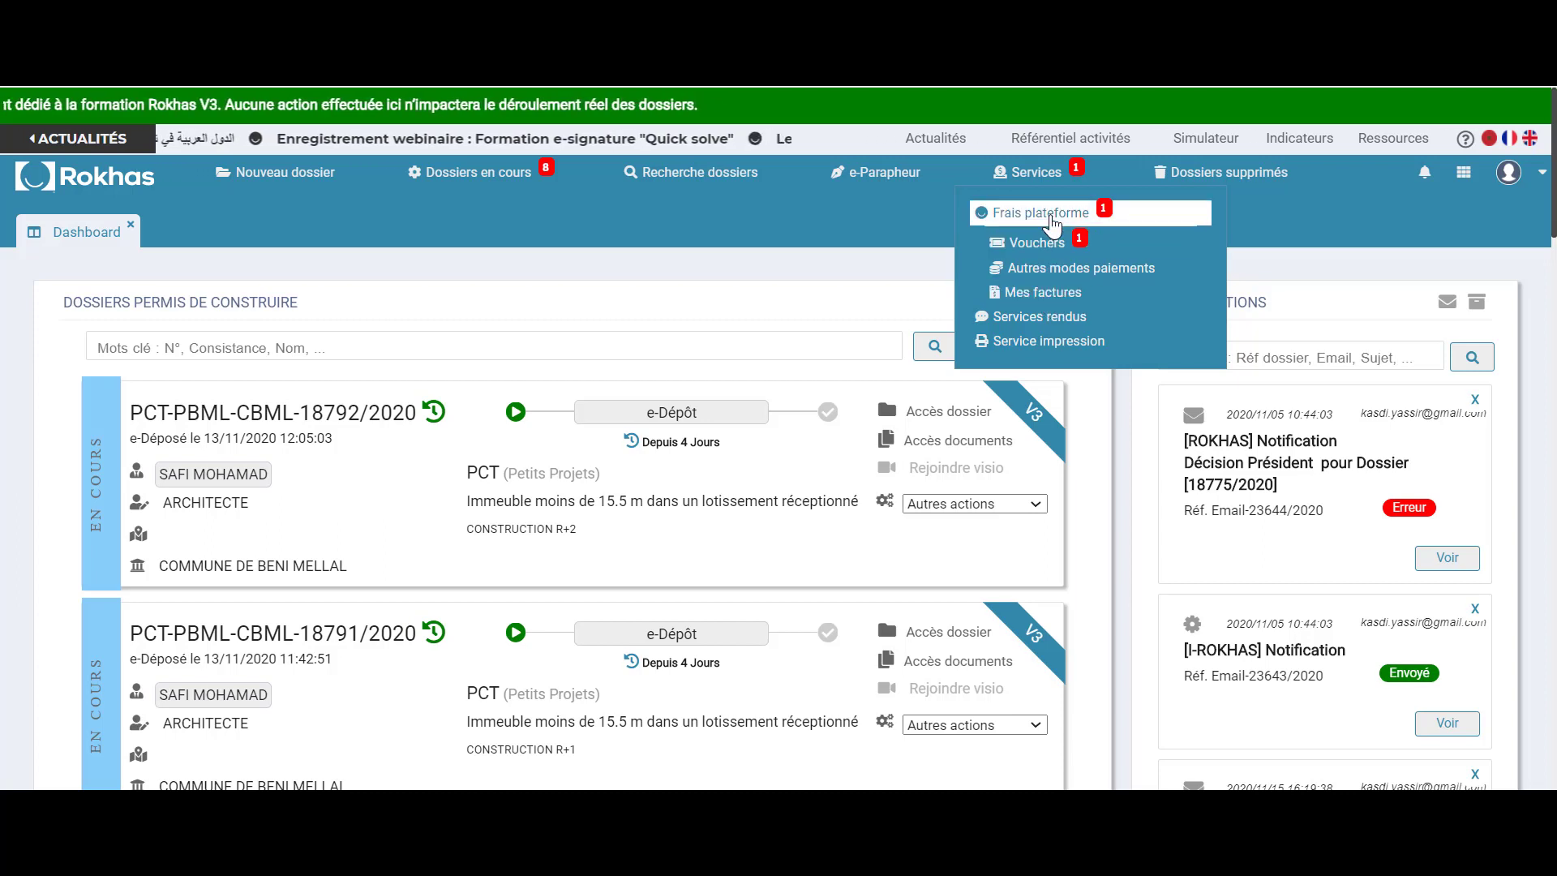
{"action": "left_click", "coordinate": [1051, 220]}
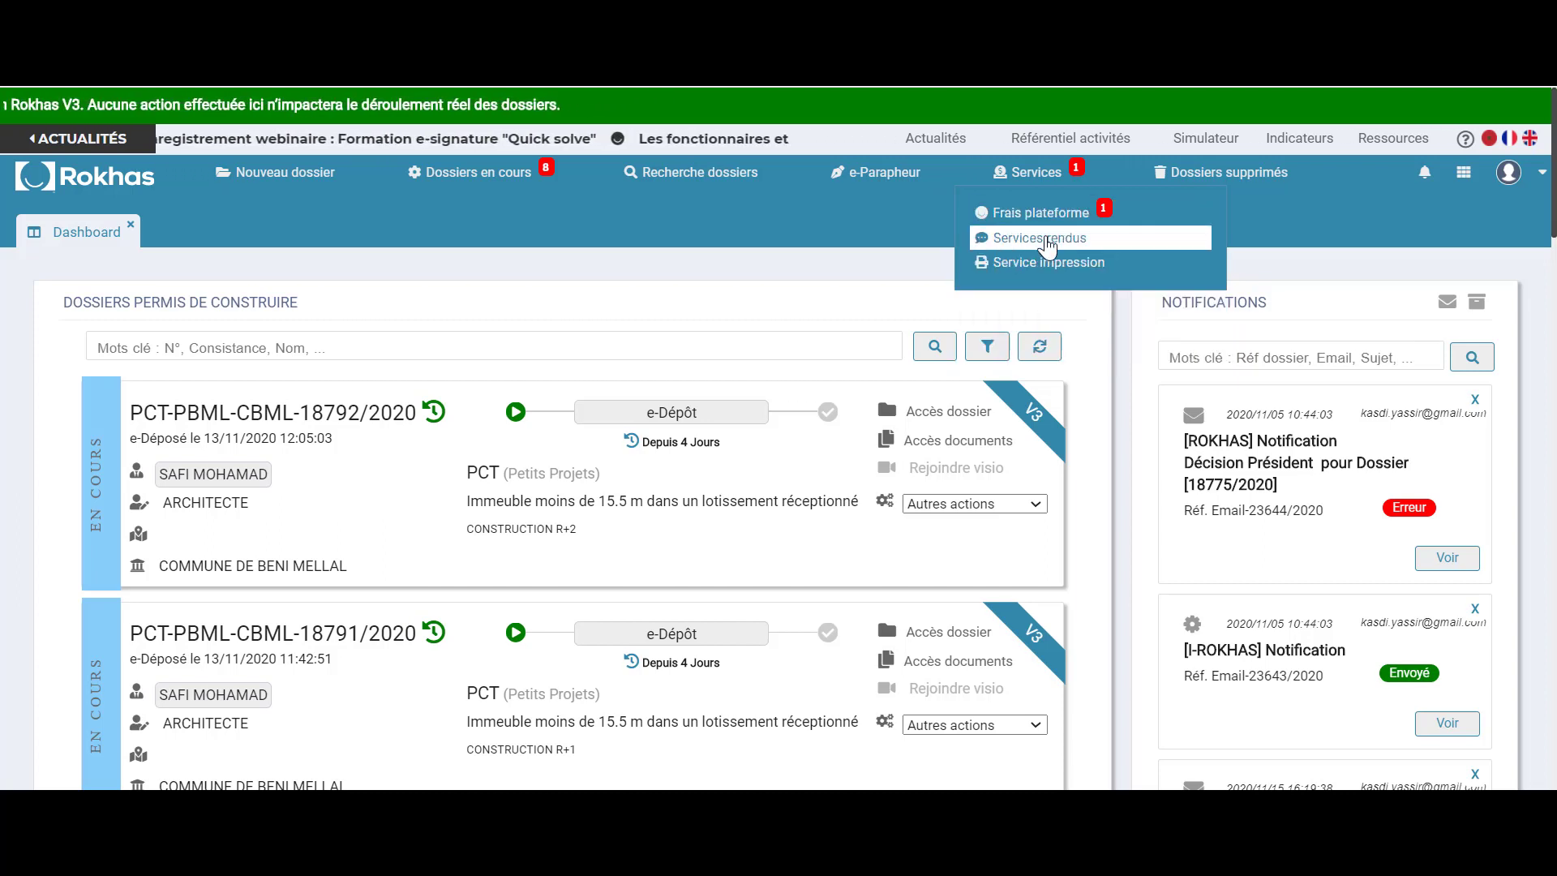
{"action": "left_click", "coordinate": [1048, 240]}
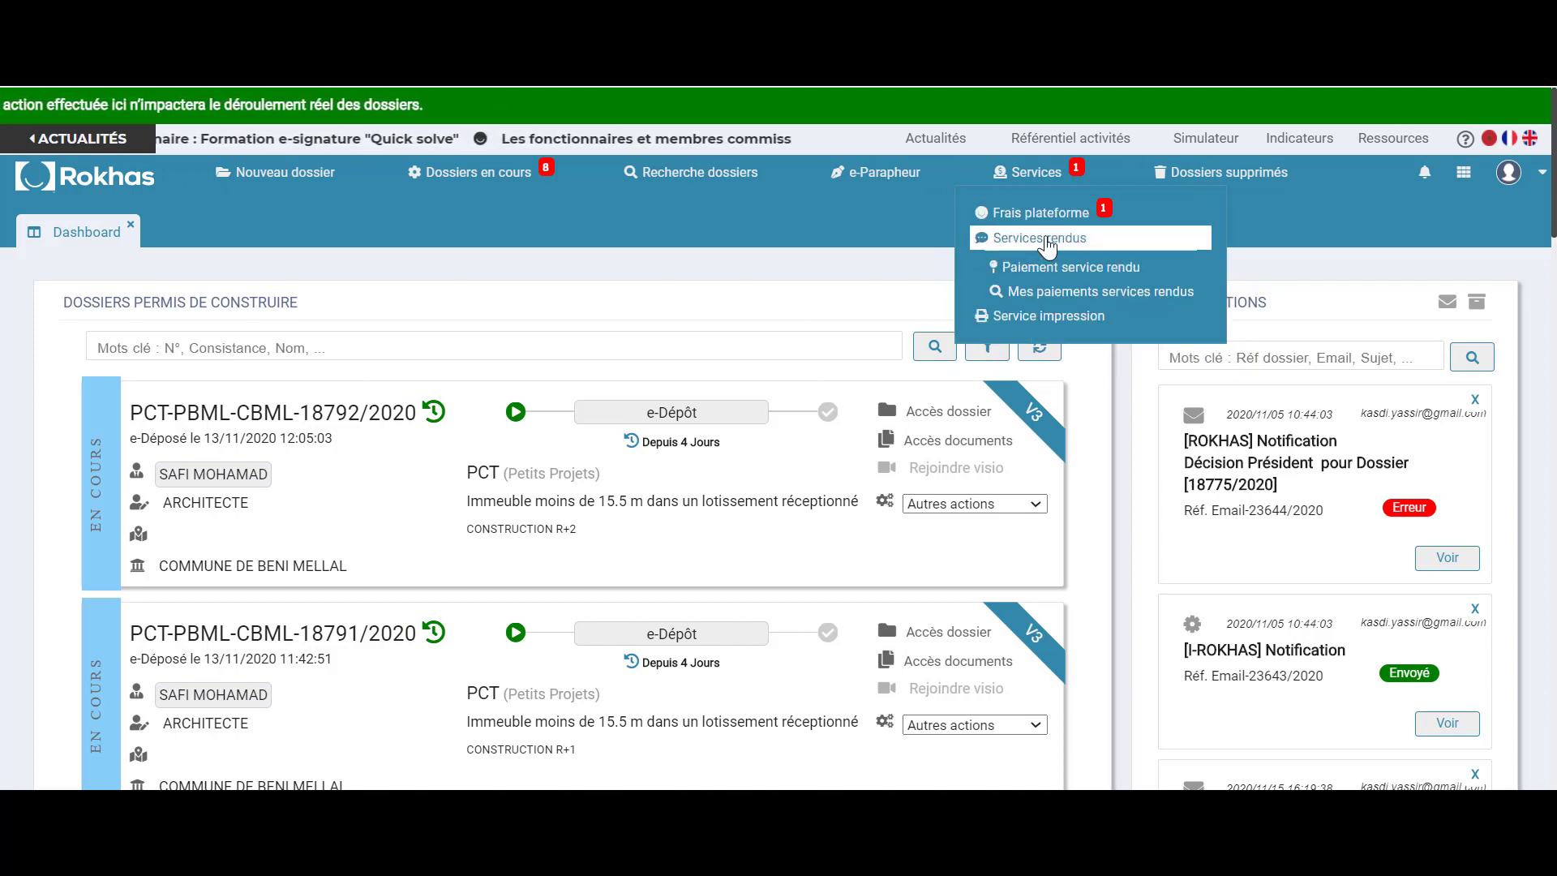
{"action": "left_click", "coordinate": [1048, 240]}
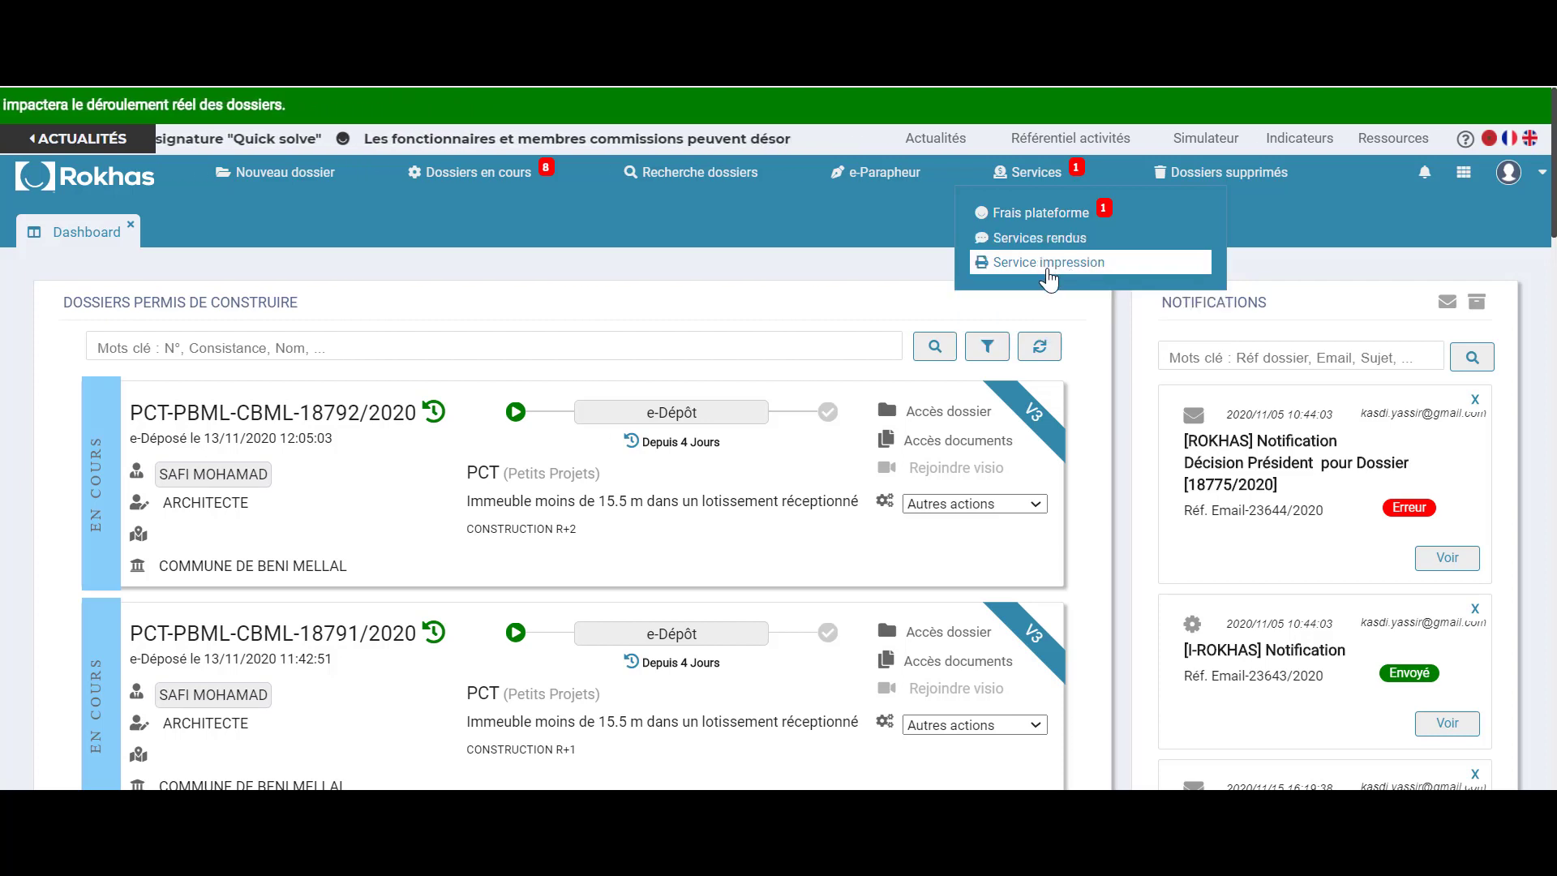
{"action": "left_click", "coordinate": [1048, 264]}
{"action": "left_click", "coordinate": [1048, 265]}
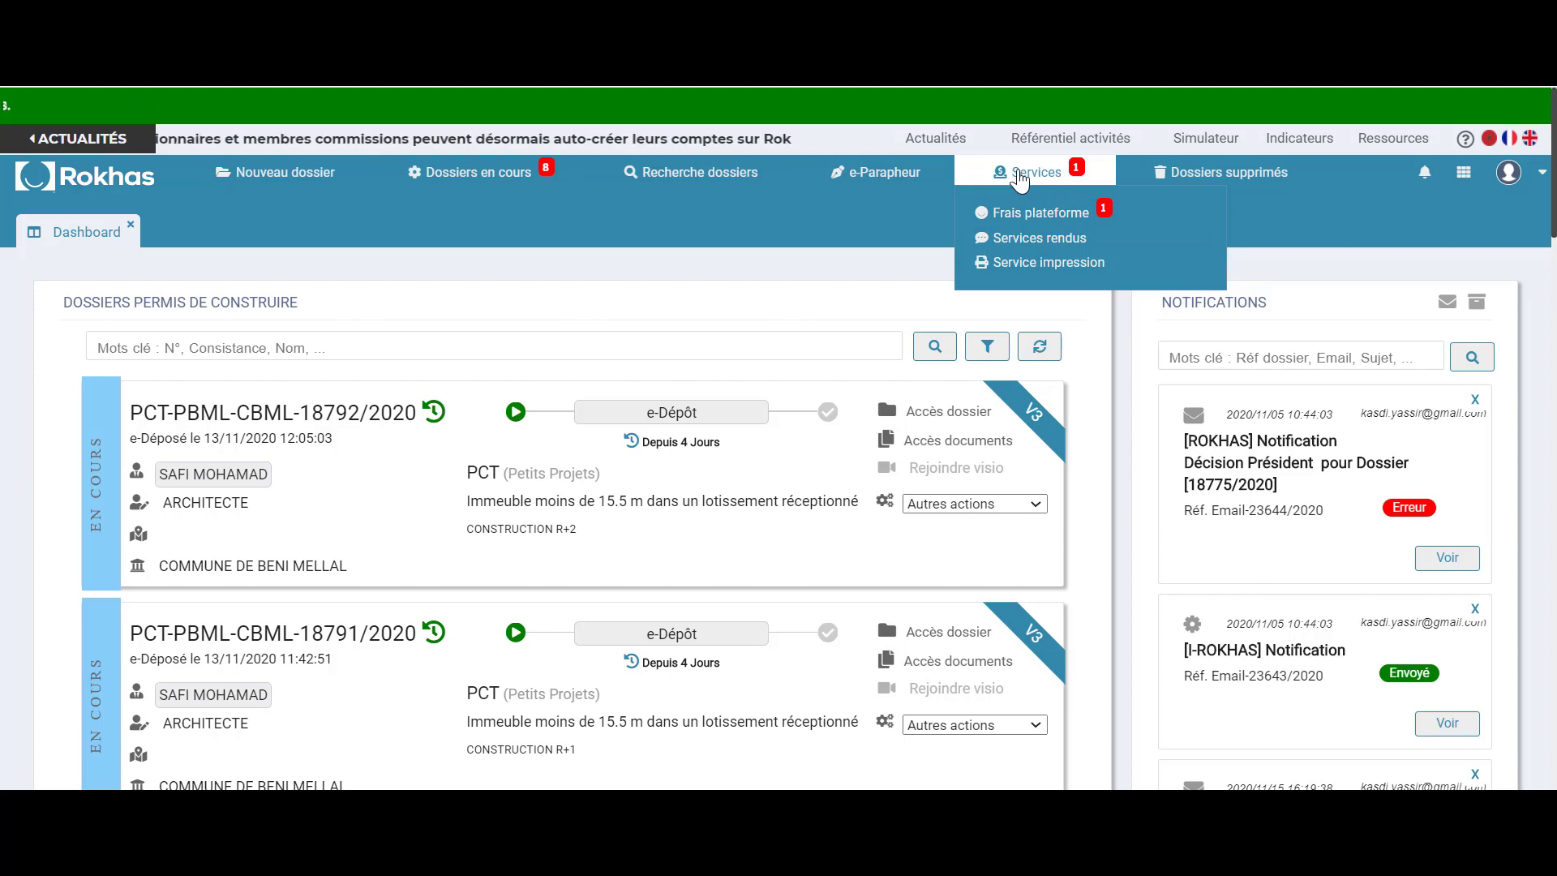
{"action": "left_click", "coordinate": [921, 234]}
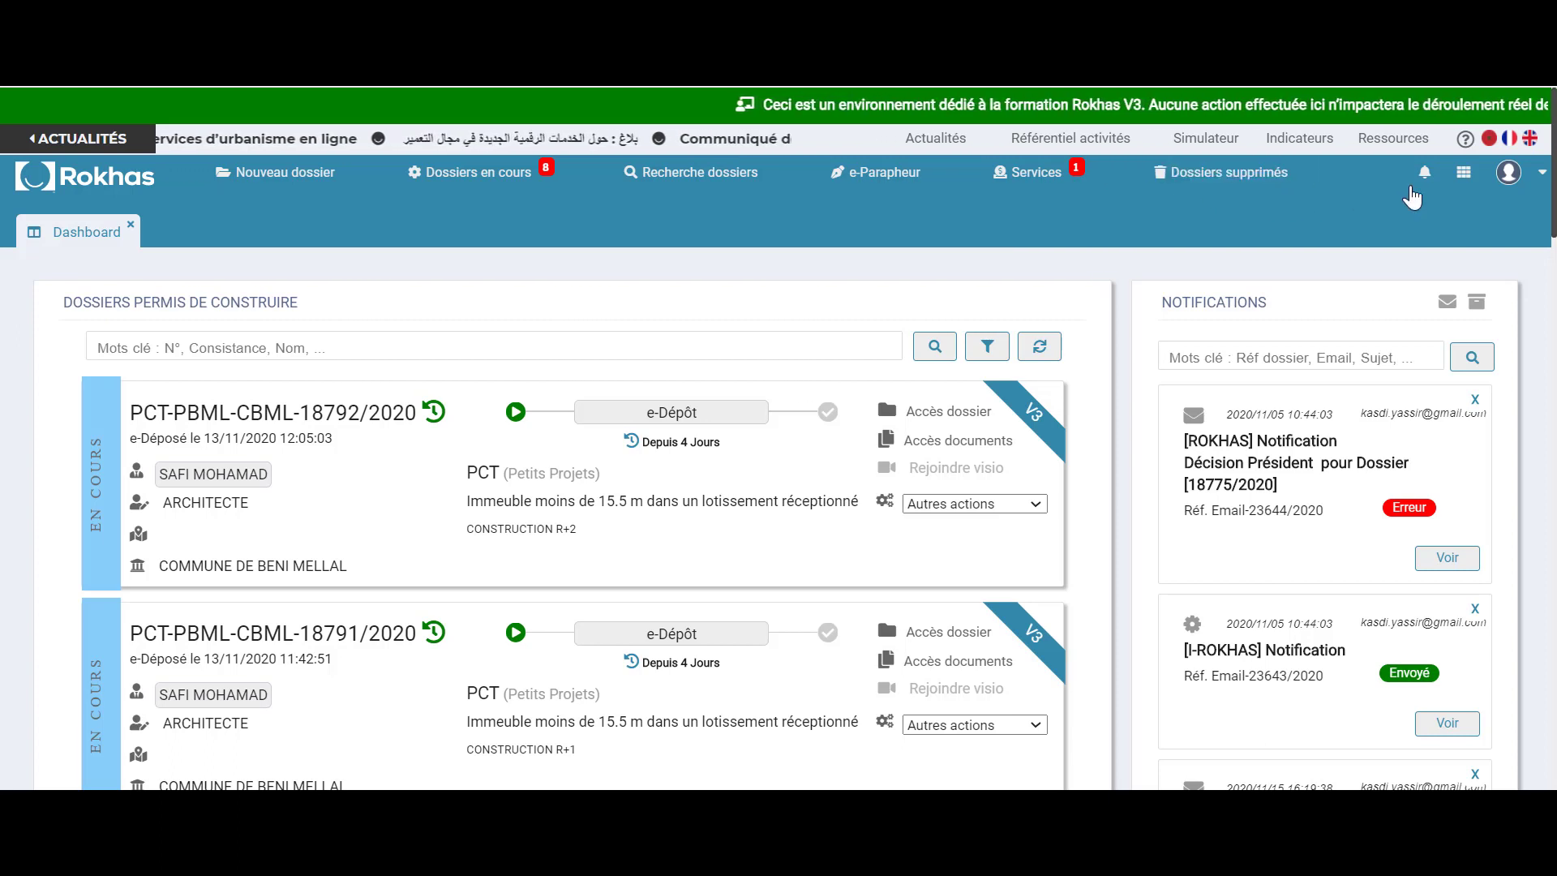
Check the linked external applications and the account options menu
{"action": "left_click", "coordinate": [1468, 183]}
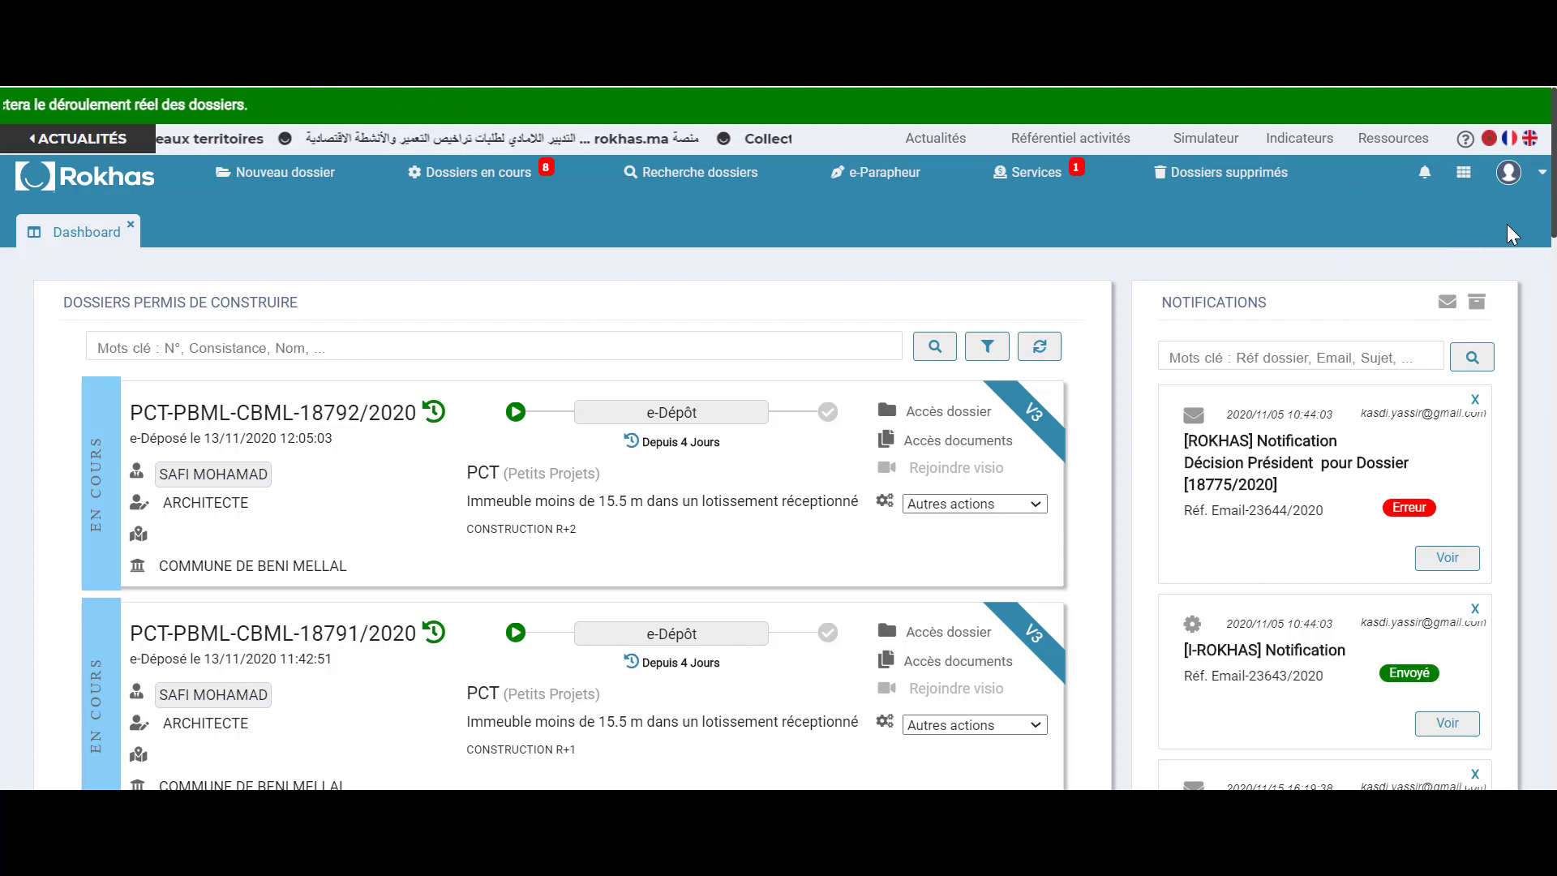
{"action": "left_click", "coordinate": [1523, 183]}
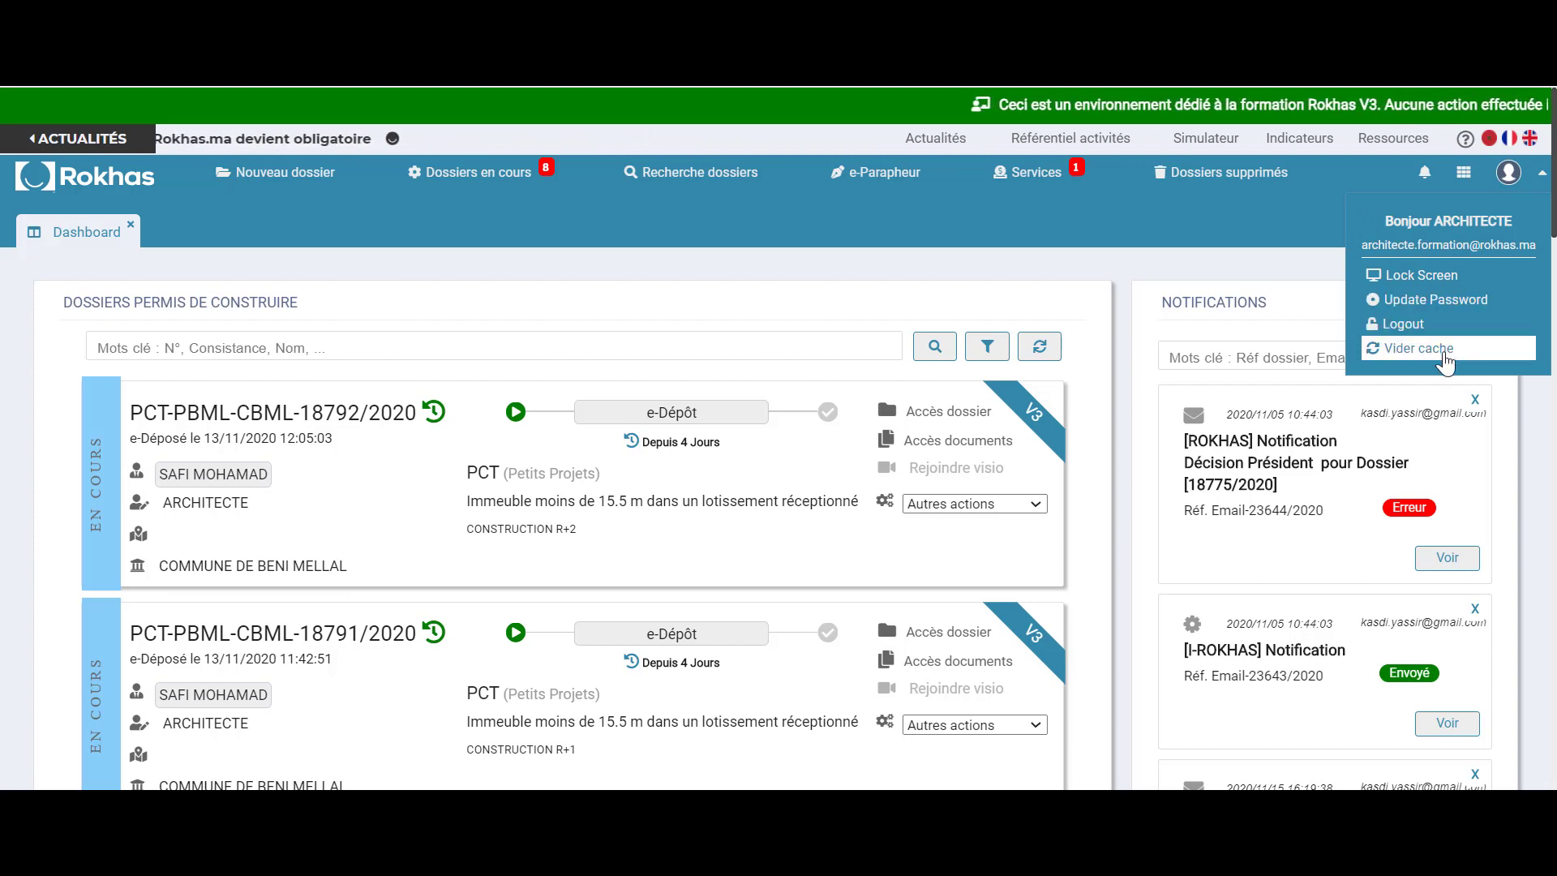
{"action": "left_click", "coordinate": [1318, 250]}
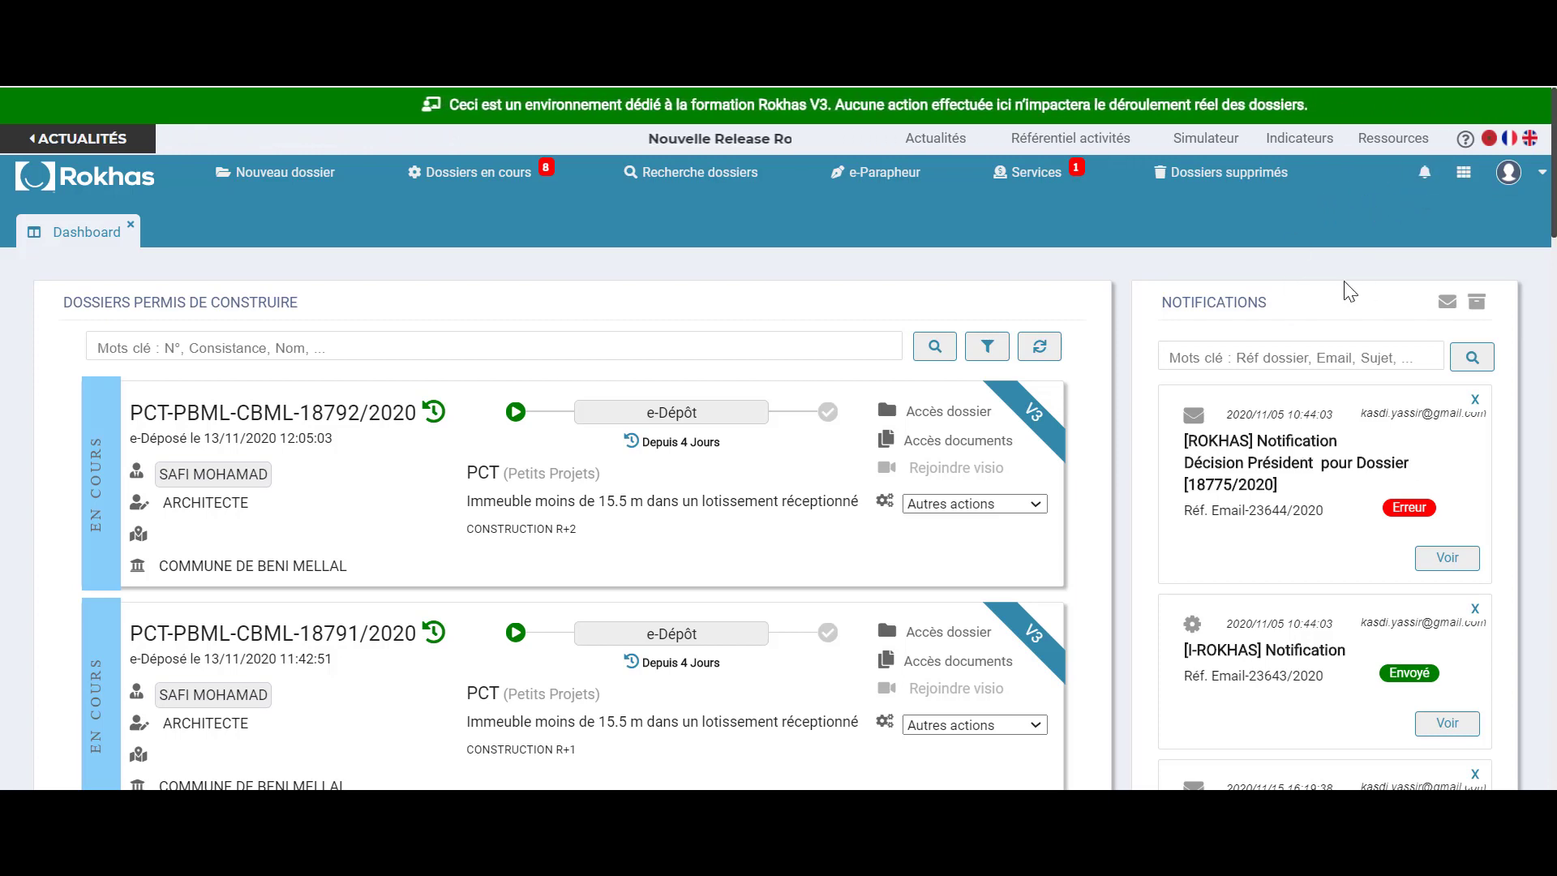
{"action": "scroll", "coordinate": [1333, 436], "scroll_direction": "down", "scroll_amount": 2}
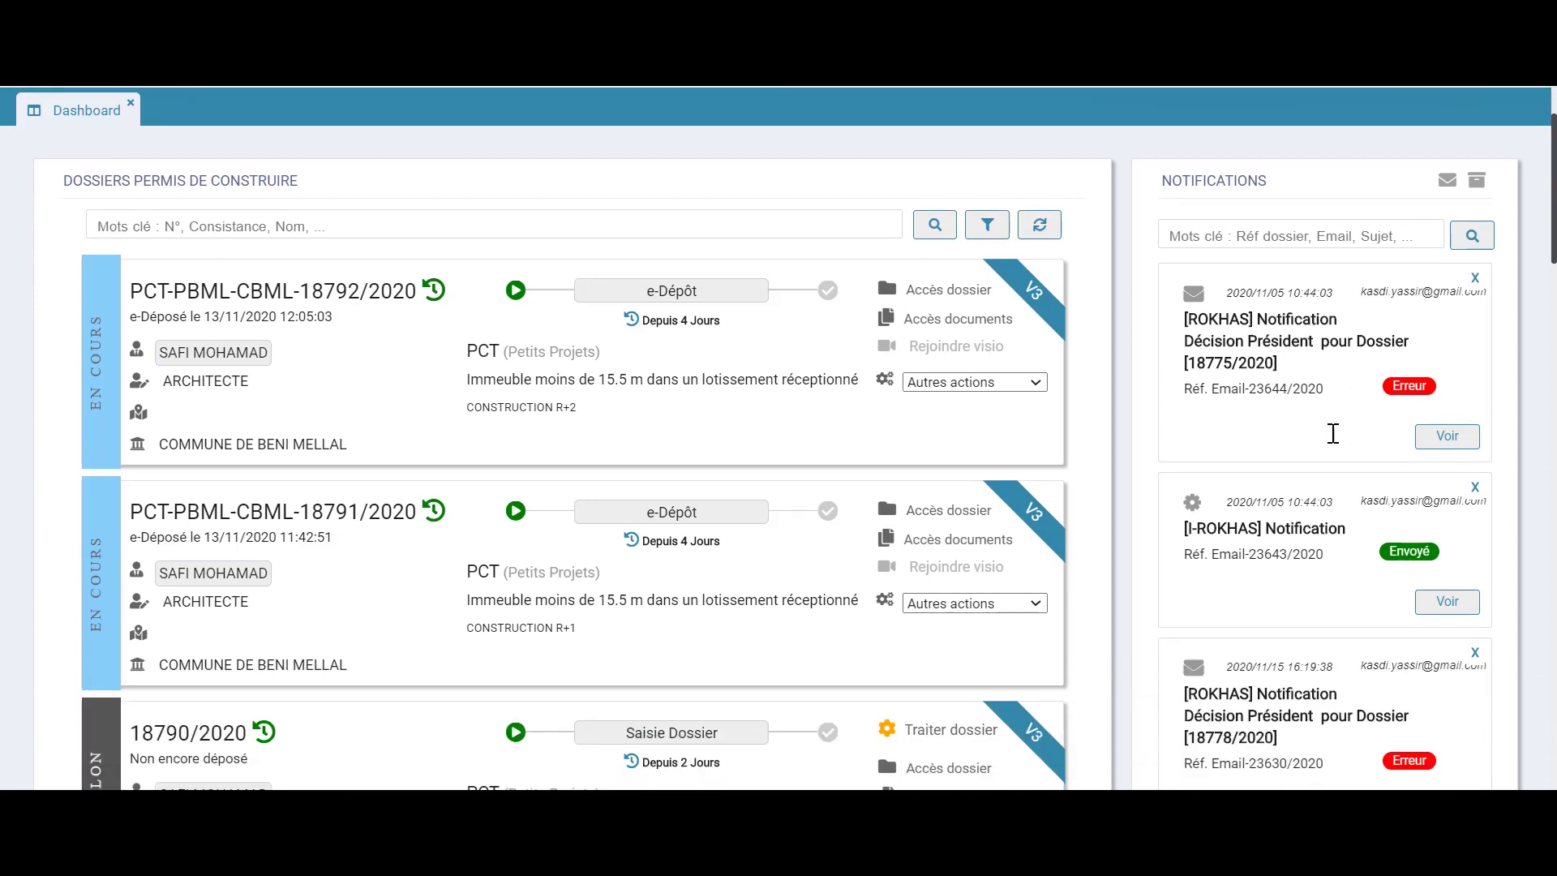
{"action": "scroll", "coordinate": [1332, 434], "scroll_direction": "up", "scroll_amount": 2}
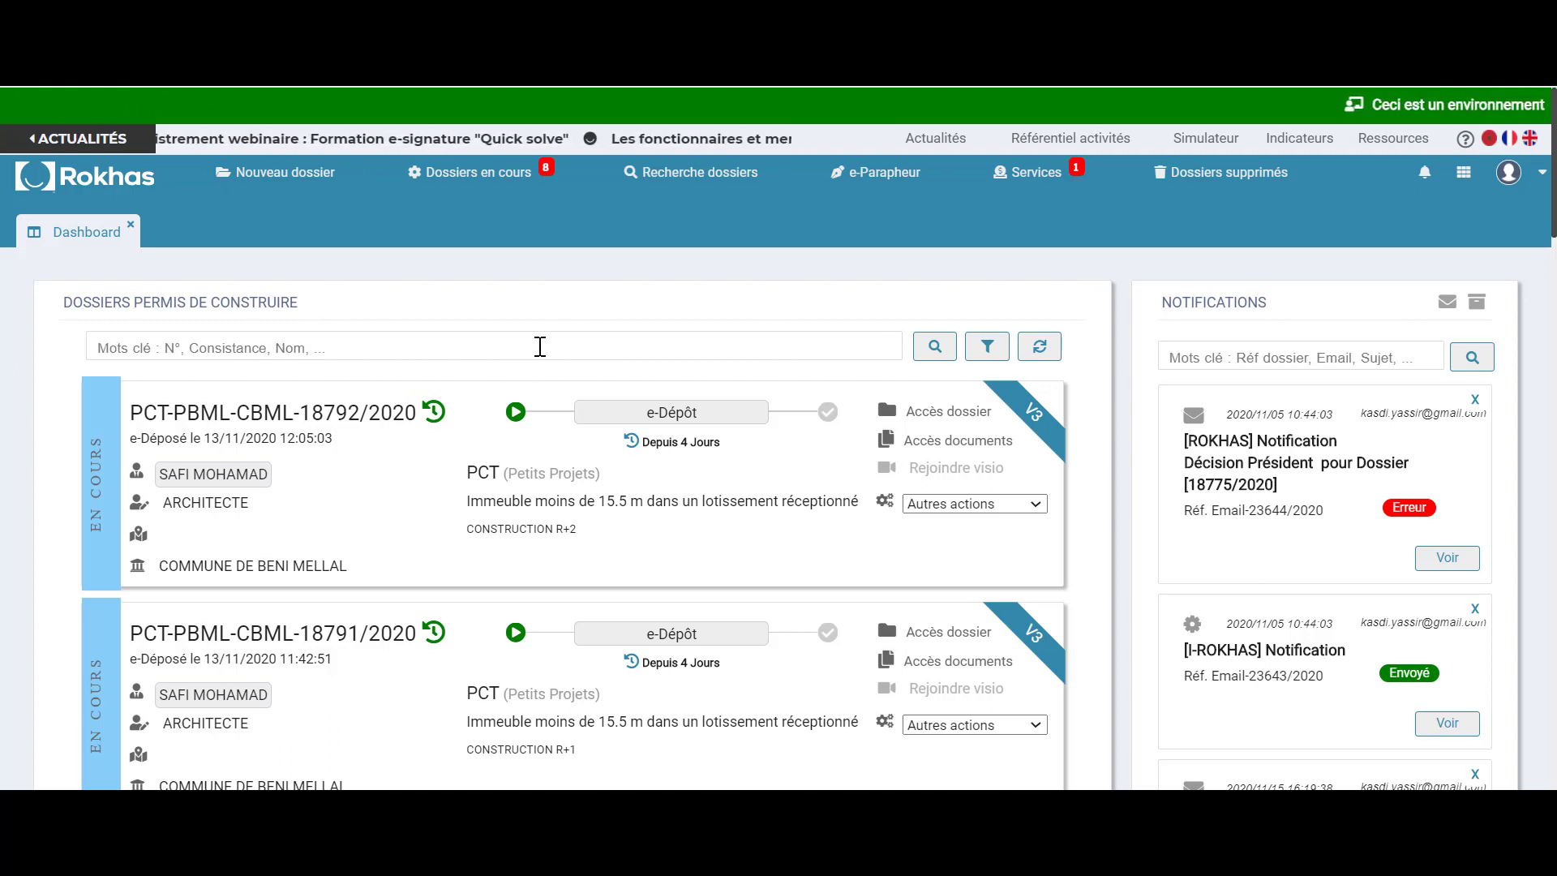
Show the advanced dossier filters and check the Statut choices and Date commission field
{"action": "left_click", "coordinate": [989, 347]}
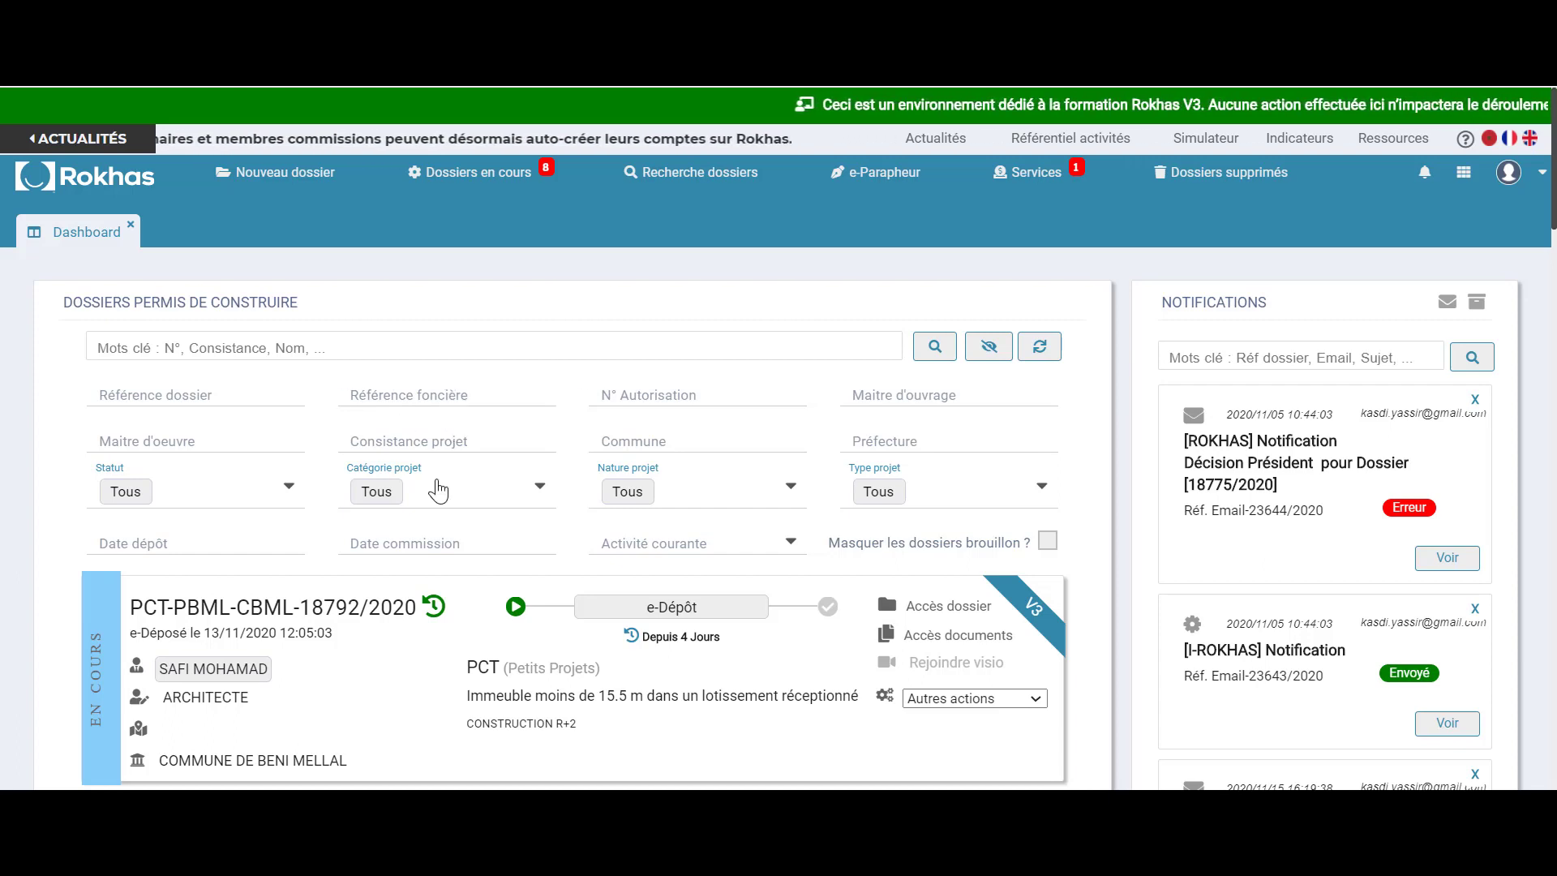
{"action": "left_click", "coordinate": [284, 491]}
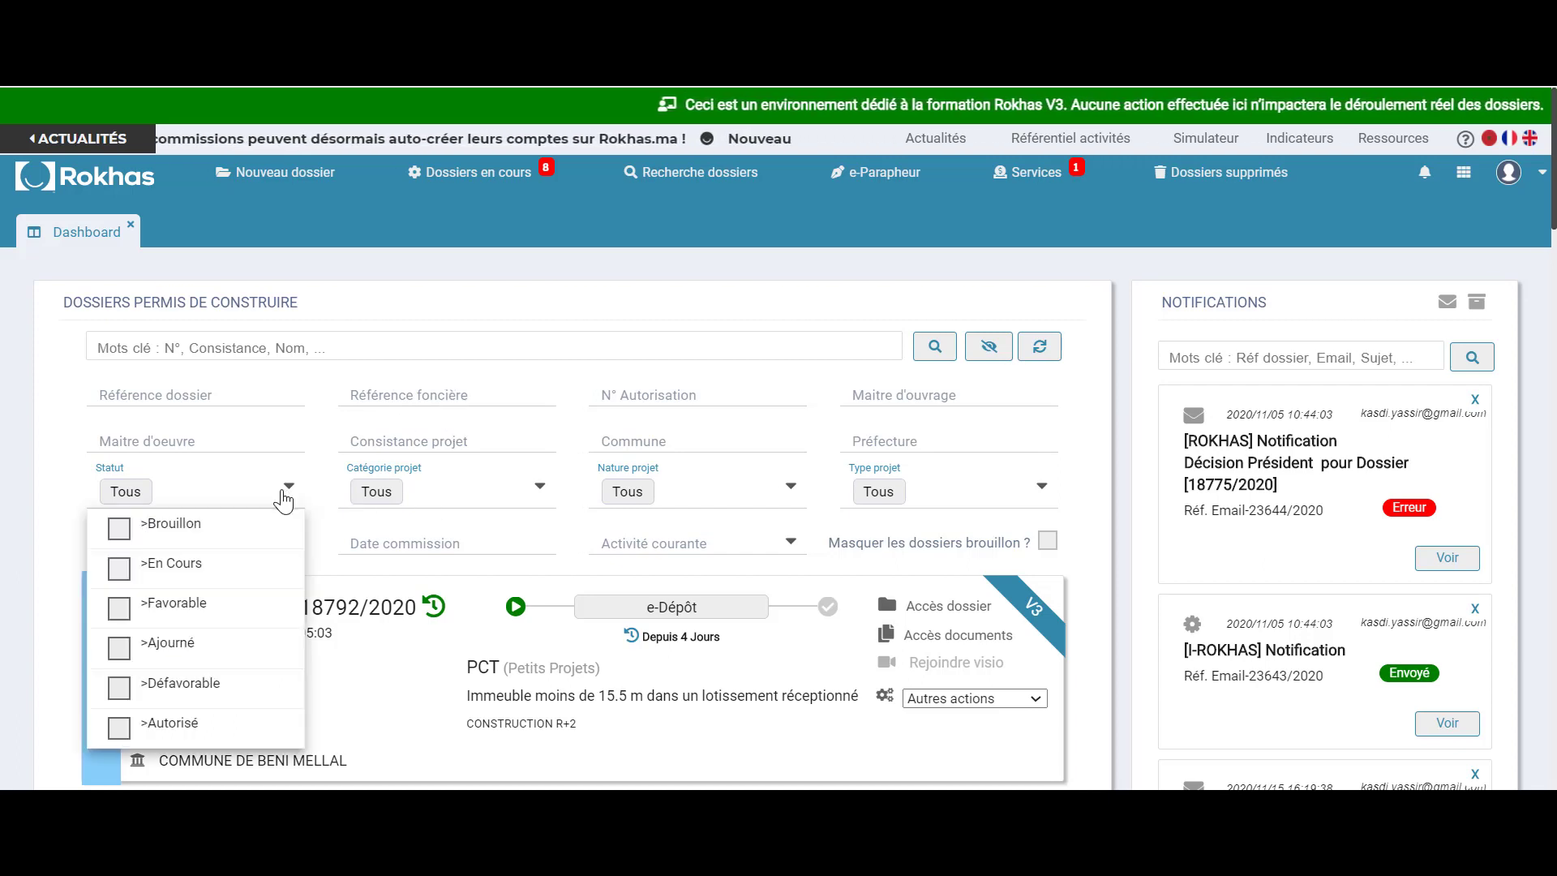
{"action": "left_click", "coordinate": [567, 537]}
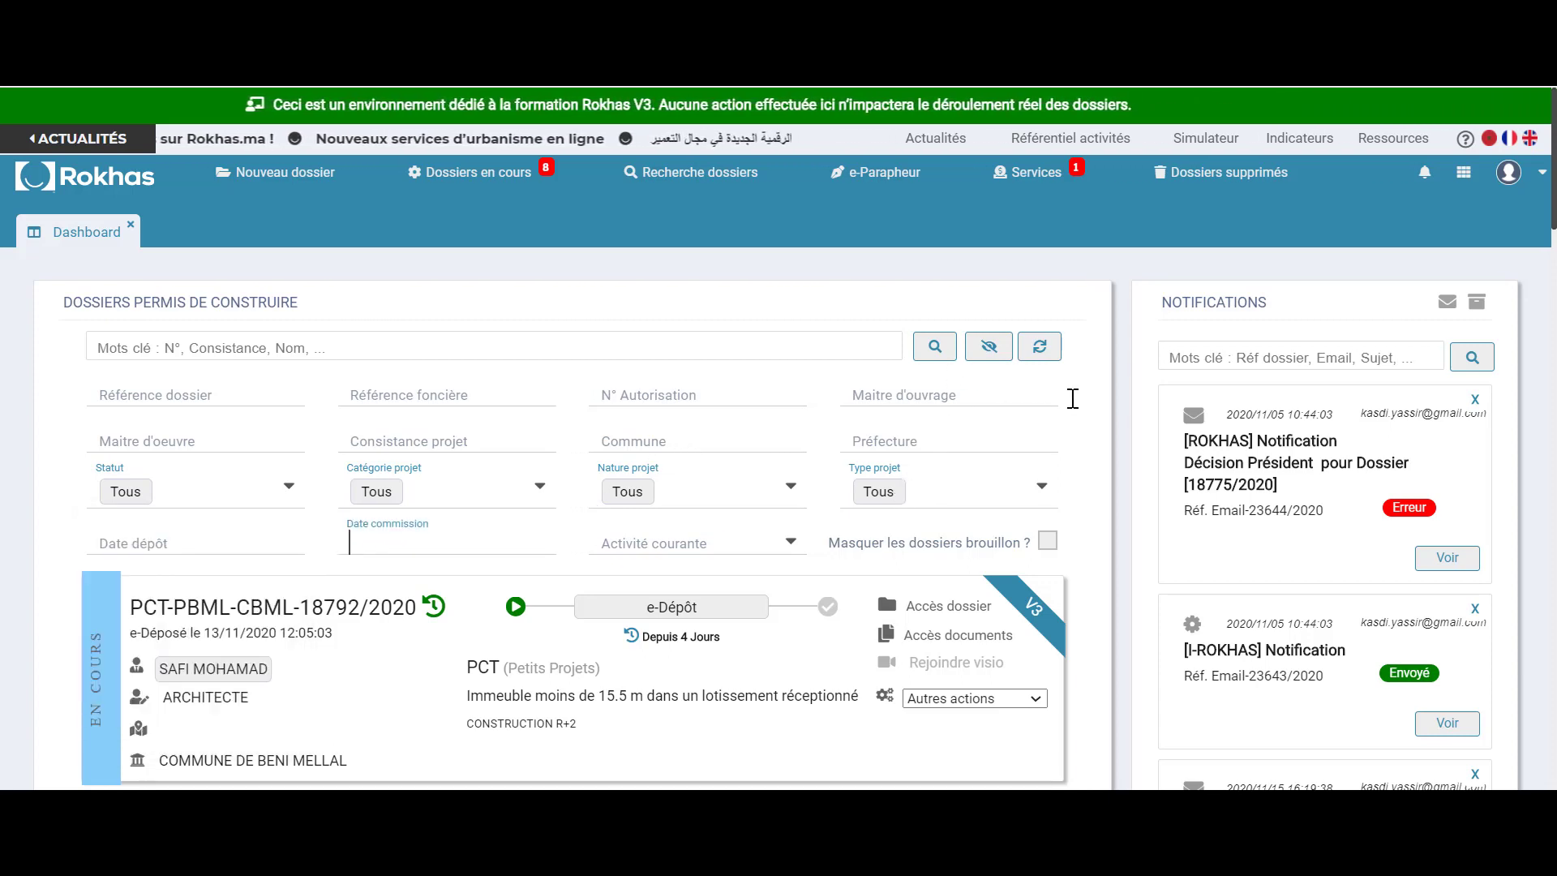
{"action": "scroll", "coordinate": [1091, 415], "scroll_direction": "down", "scroll_amount": 3}
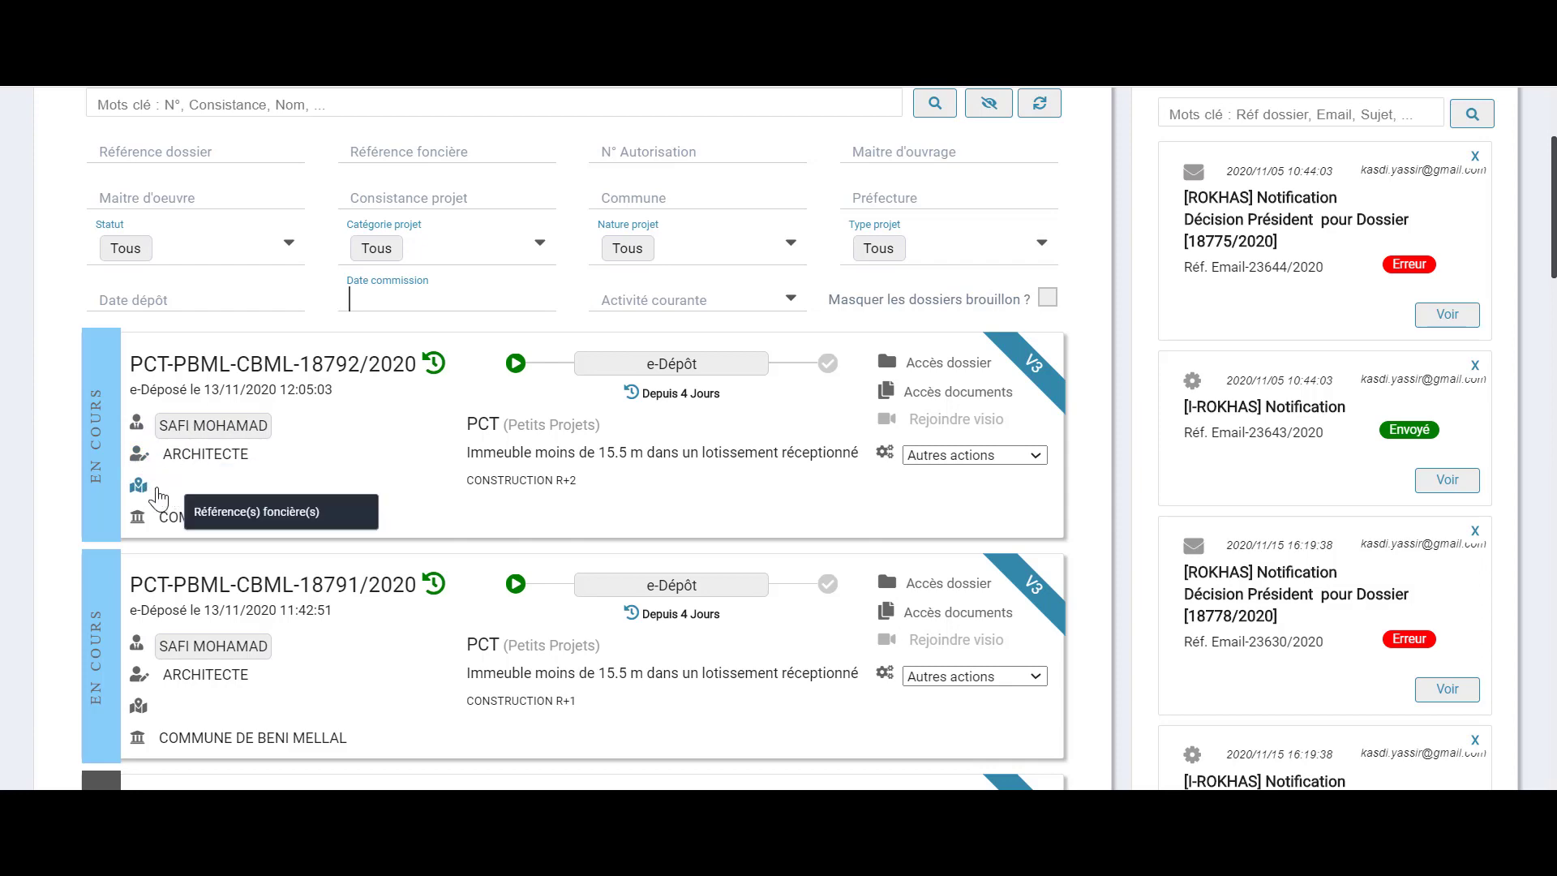
{"action": "scroll", "coordinate": [178, 519], "scroll_direction": "down", "scroll_amount": 5}
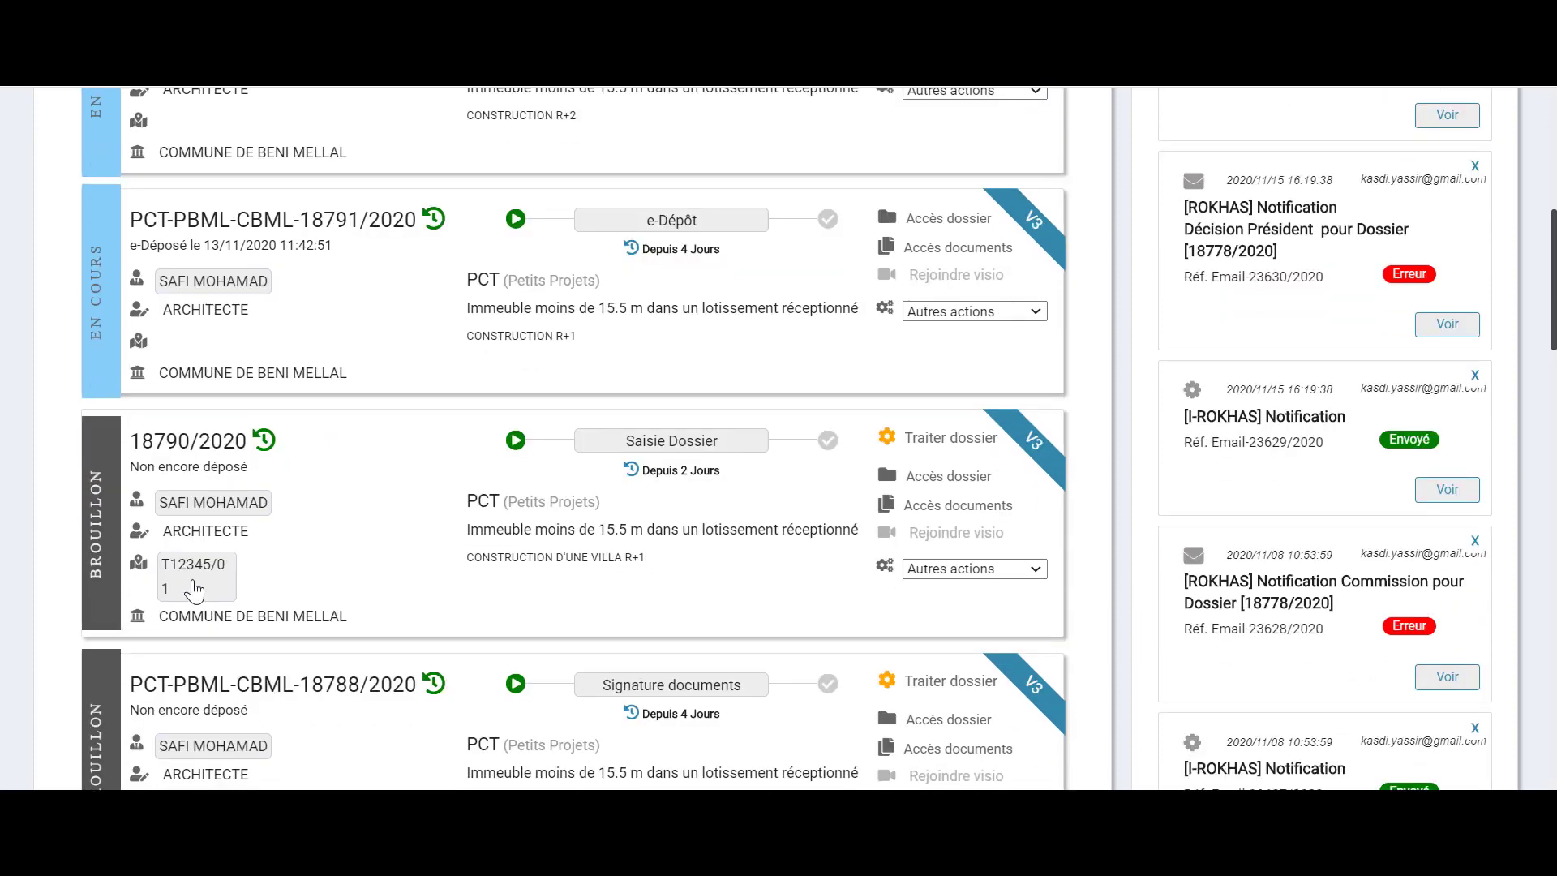
{"action": "scroll", "coordinate": [278, 573], "scroll_direction": "up", "scroll_amount": 3}
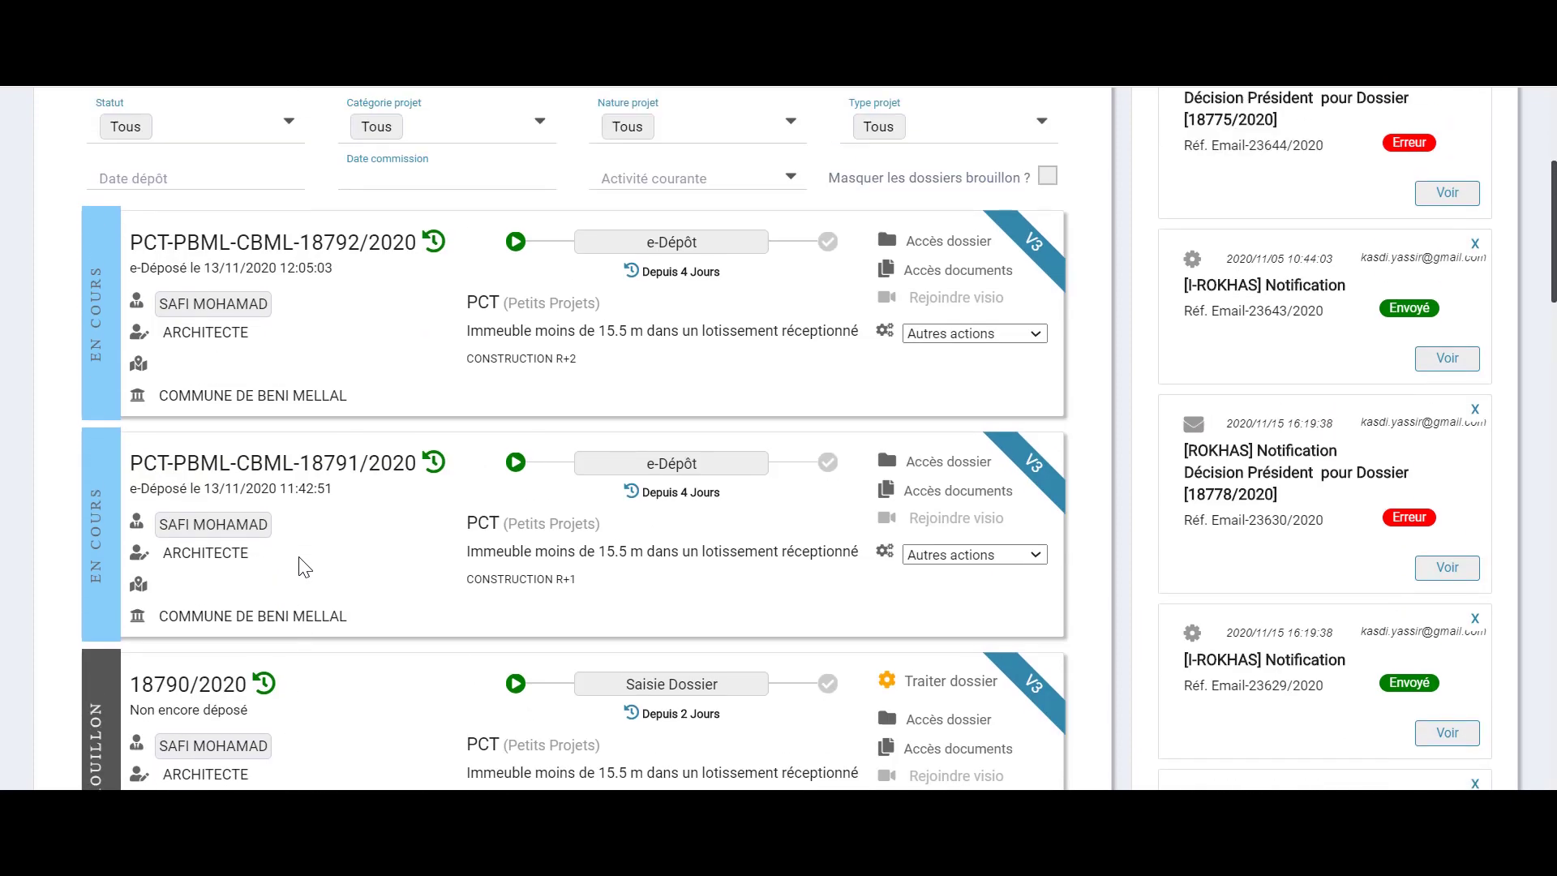
{"action": "scroll", "coordinate": [304, 567], "scroll_direction": "up", "scroll_amount": 2}
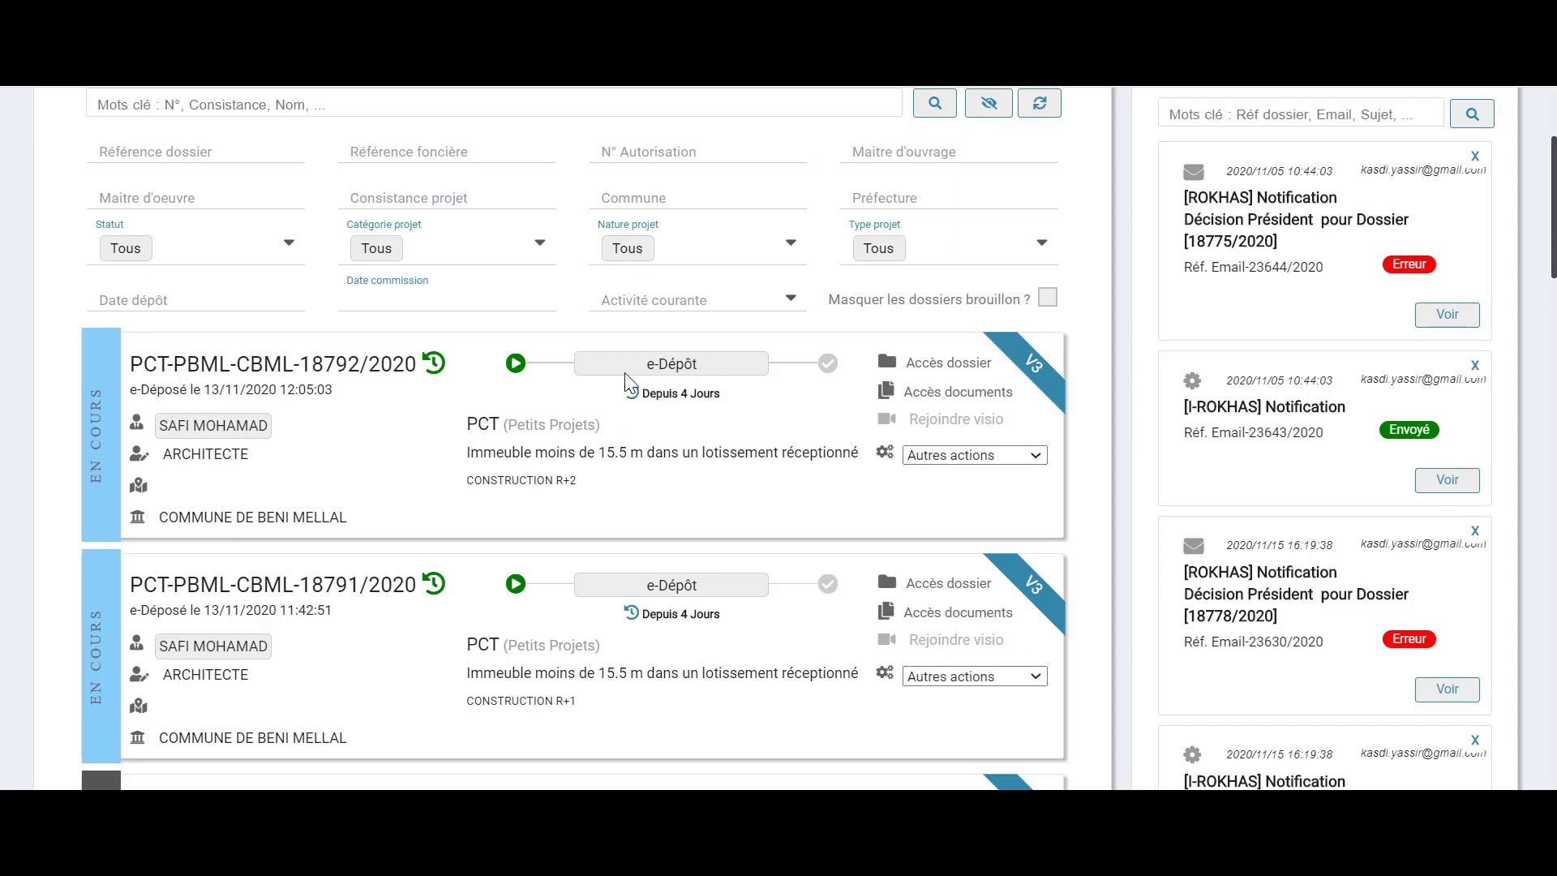
{"action": "mouse_move", "coordinate": [631, 402]}
{"action": "left_click", "coordinate": [1037, 459]}
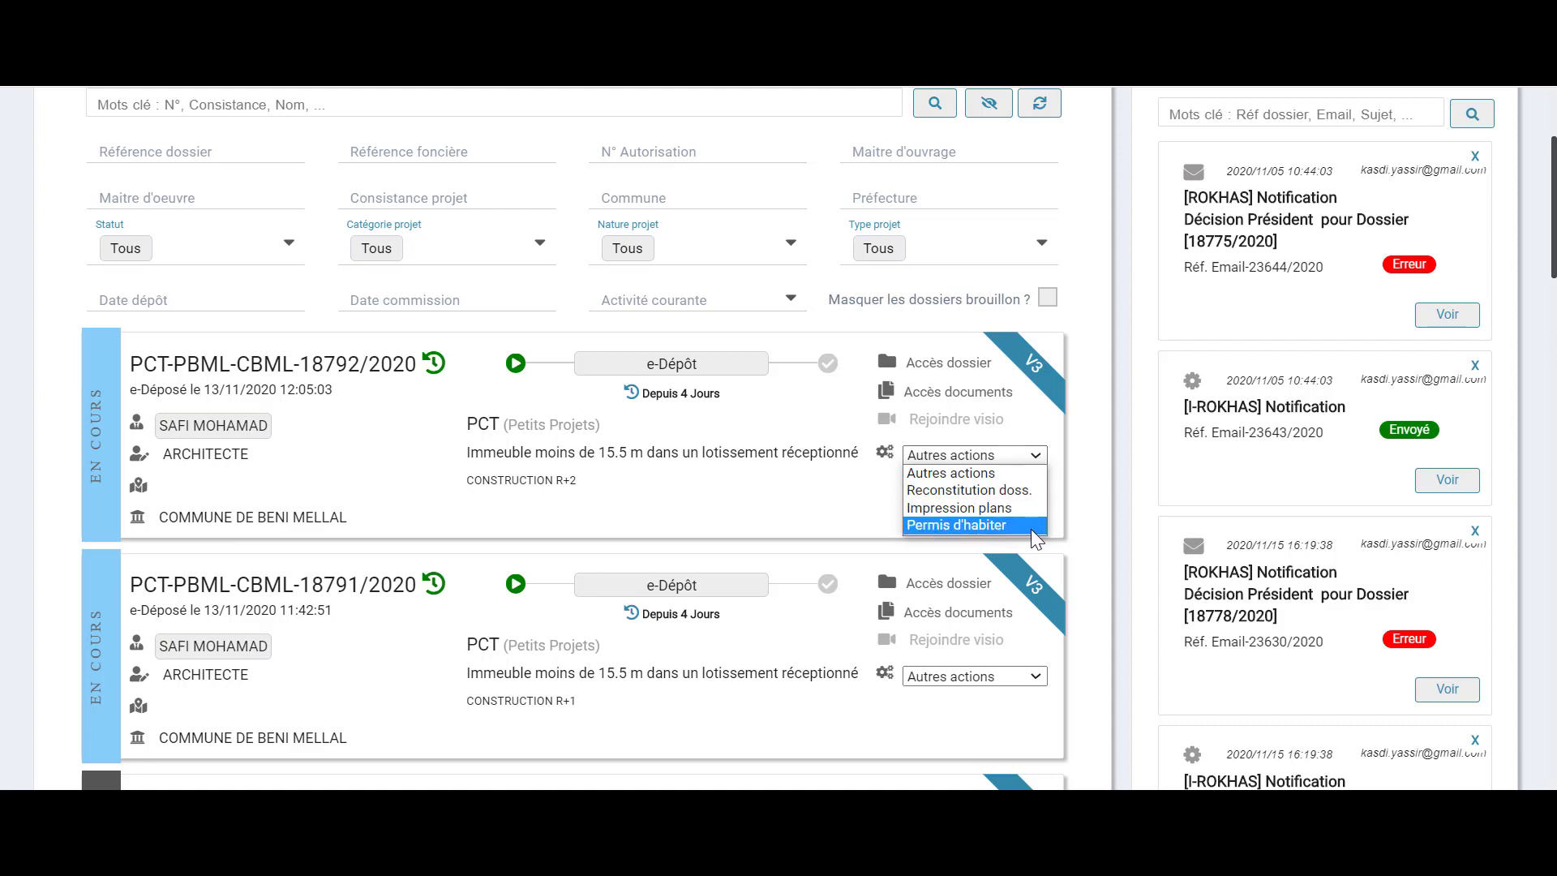
{"action": "left_click", "coordinate": [1064, 492]}
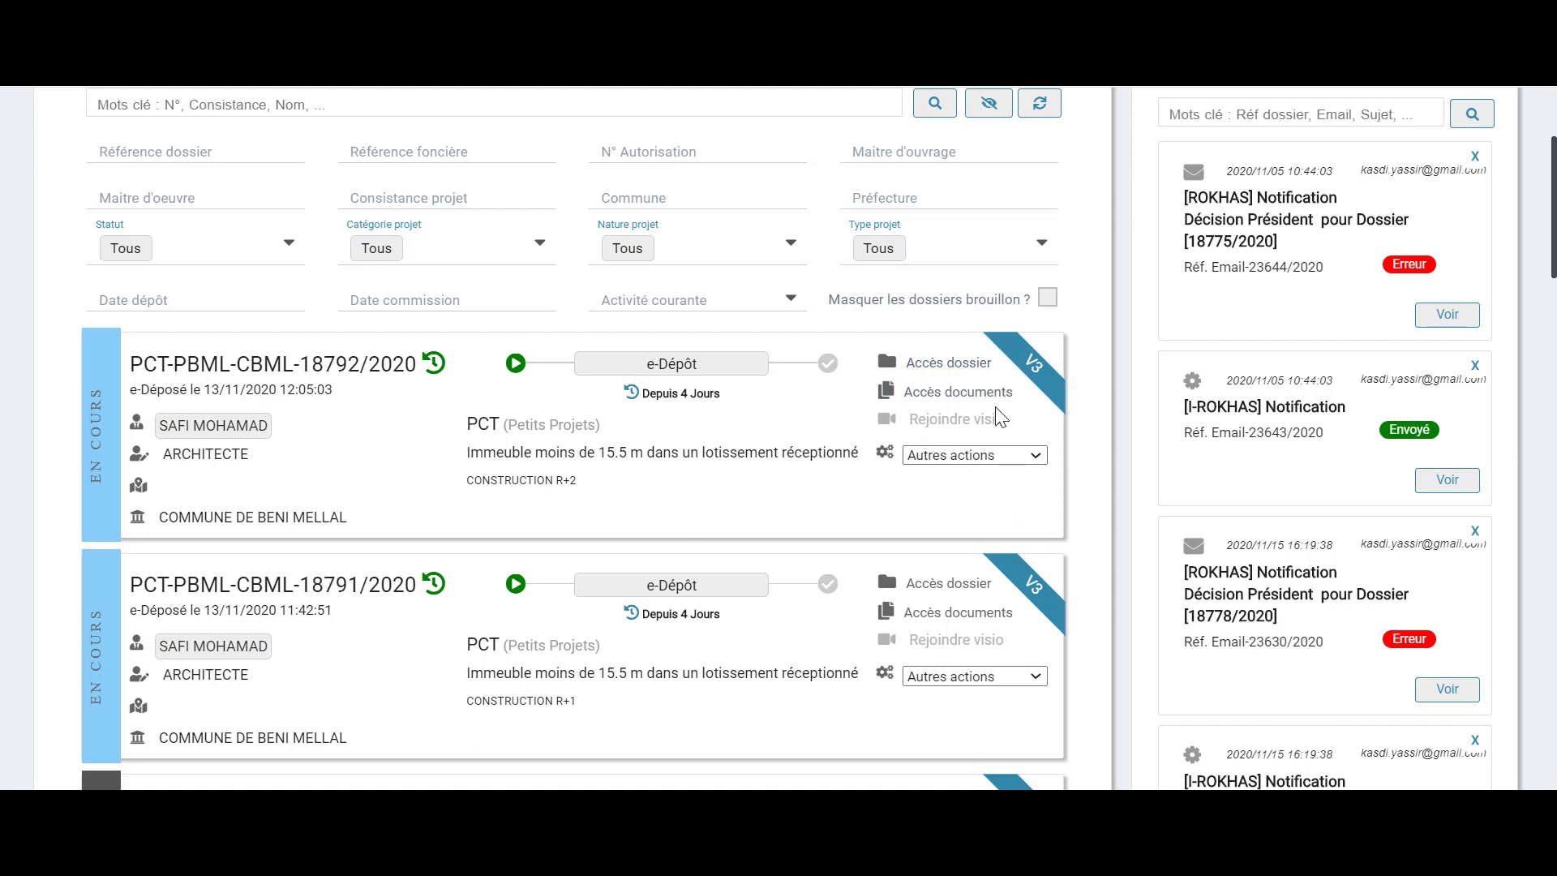
{"action": "scroll", "coordinate": [523, 418], "scroll_direction": "down", "scroll_amount": 2}
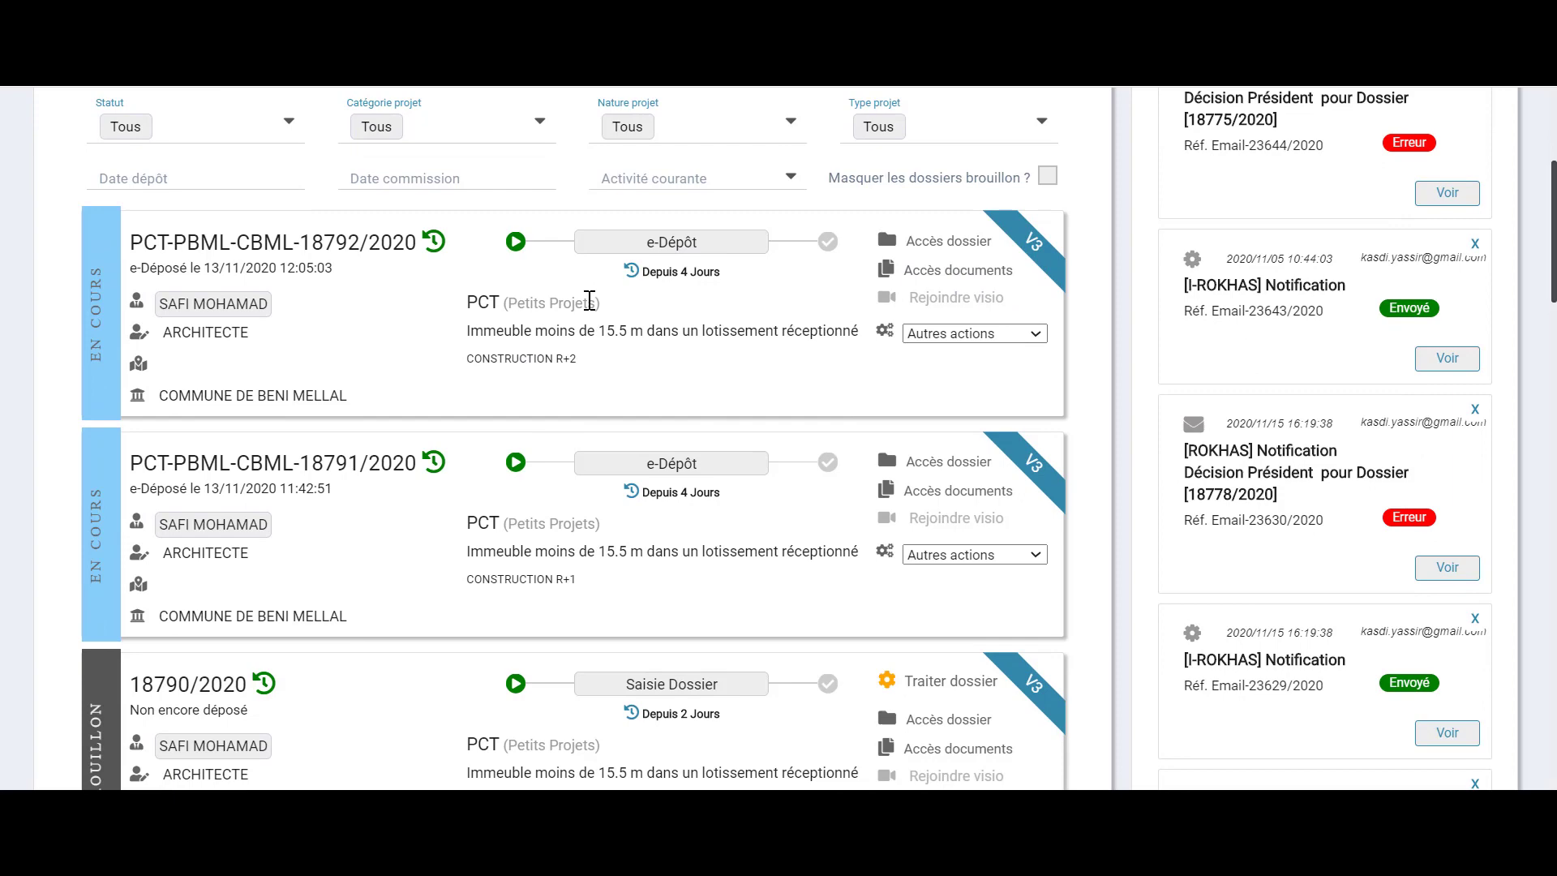
{"action": "scroll", "coordinate": [590, 300], "scroll_direction": "down", "scroll_amount": 8}
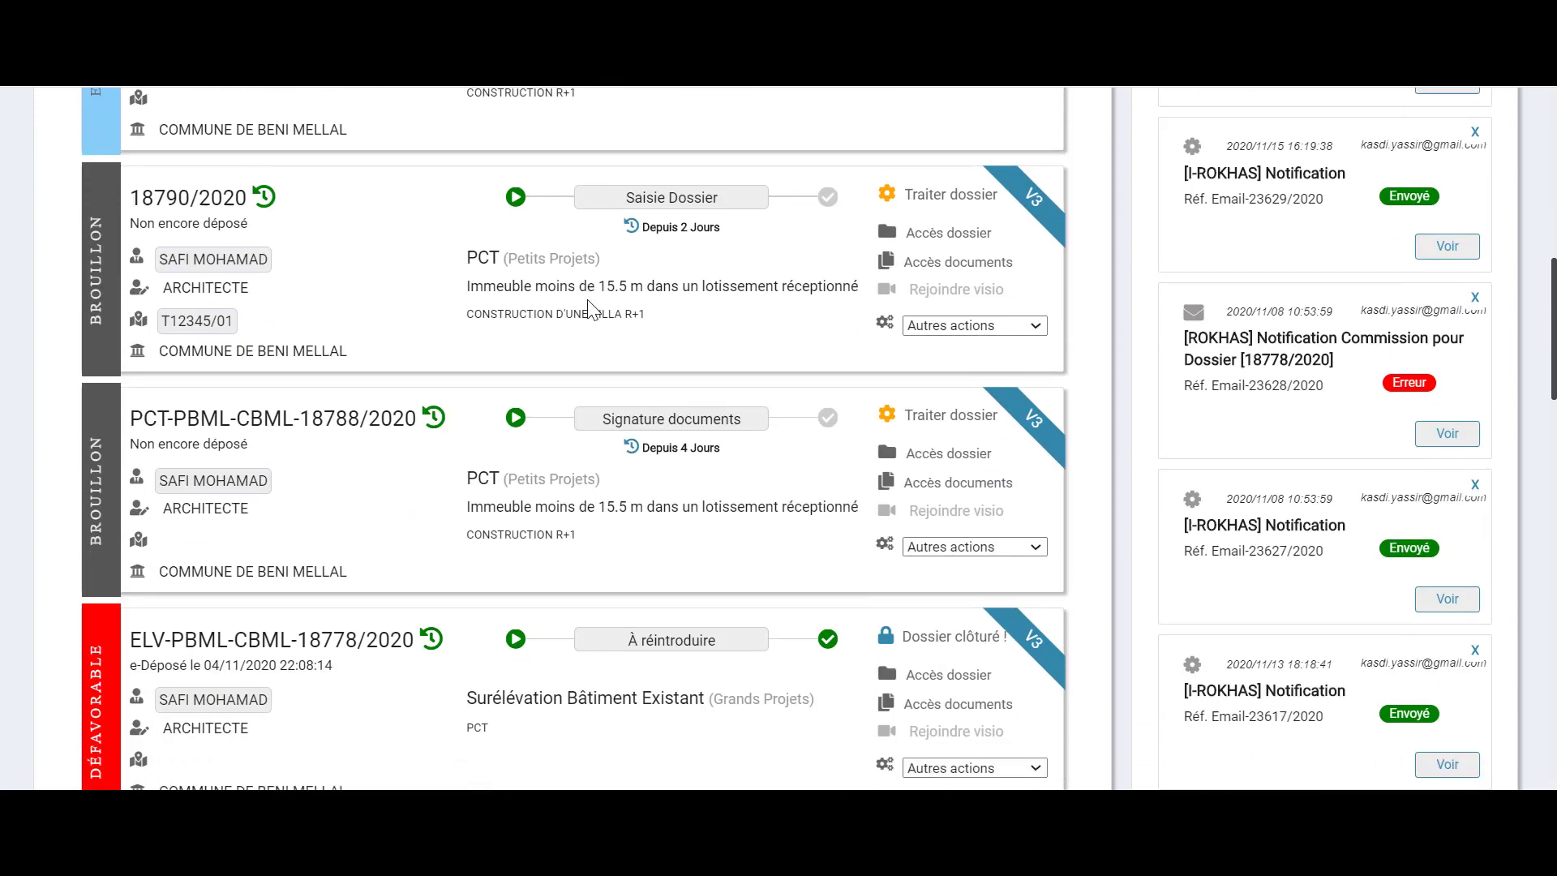
{"action": "scroll", "coordinate": [252, 418], "scroll_direction": "down", "scroll_amount": 4}
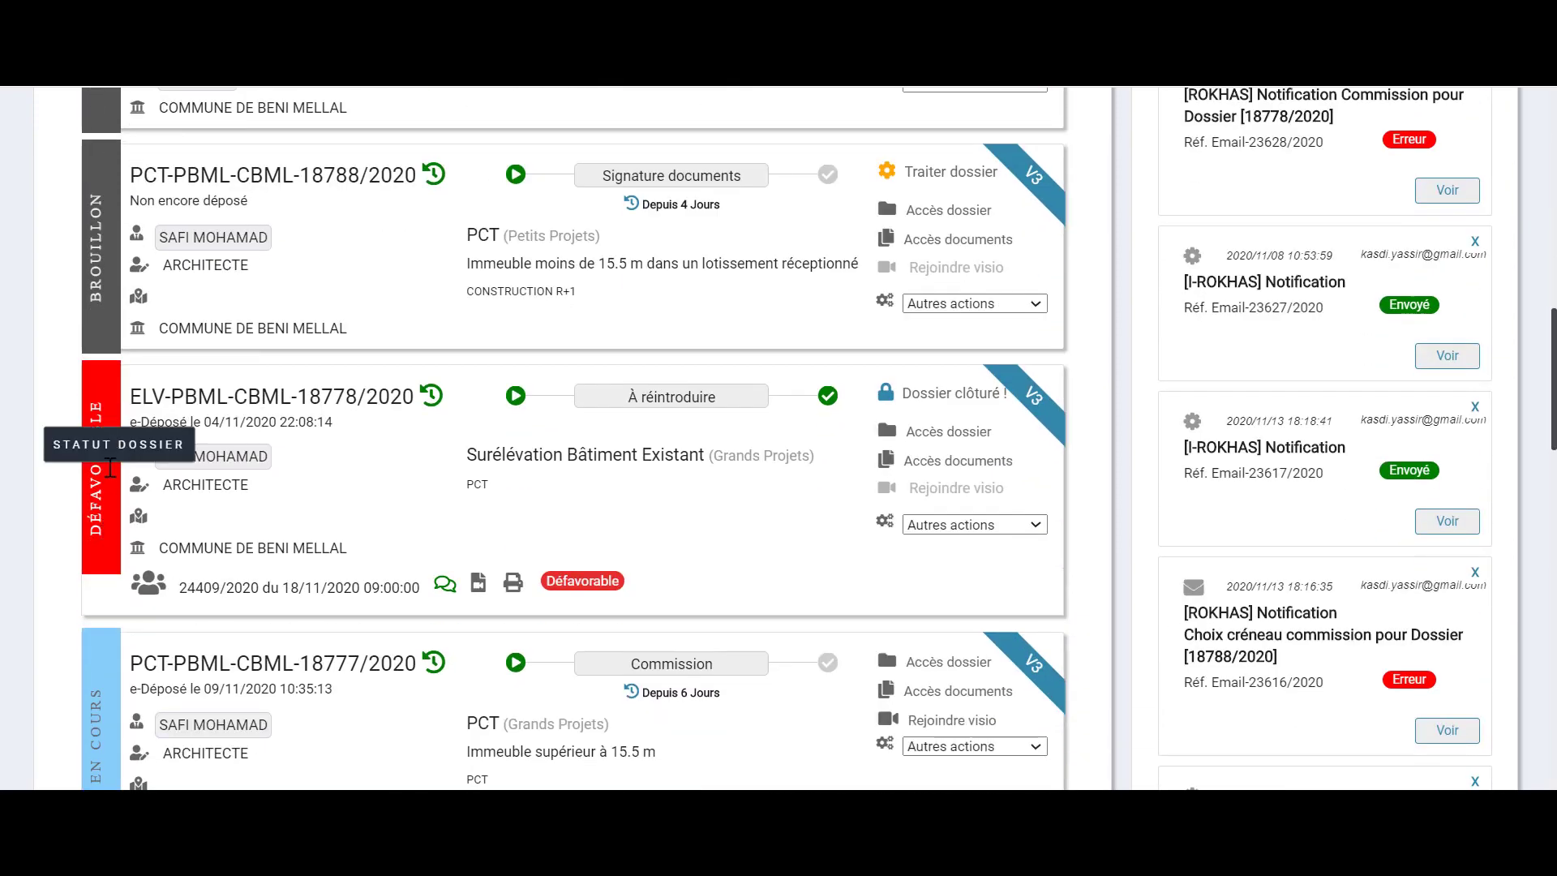
{"action": "scroll", "coordinate": [111, 467], "scroll_direction": "down", "scroll_amount": 4}
{"action": "scroll", "coordinate": [111, 466], "scroll_direction": "down", "scroll_amount": 4}
{"action": "scroll", "coordinate": [673, 272], "scroll_direction": "down", "scroll_amount": 8}
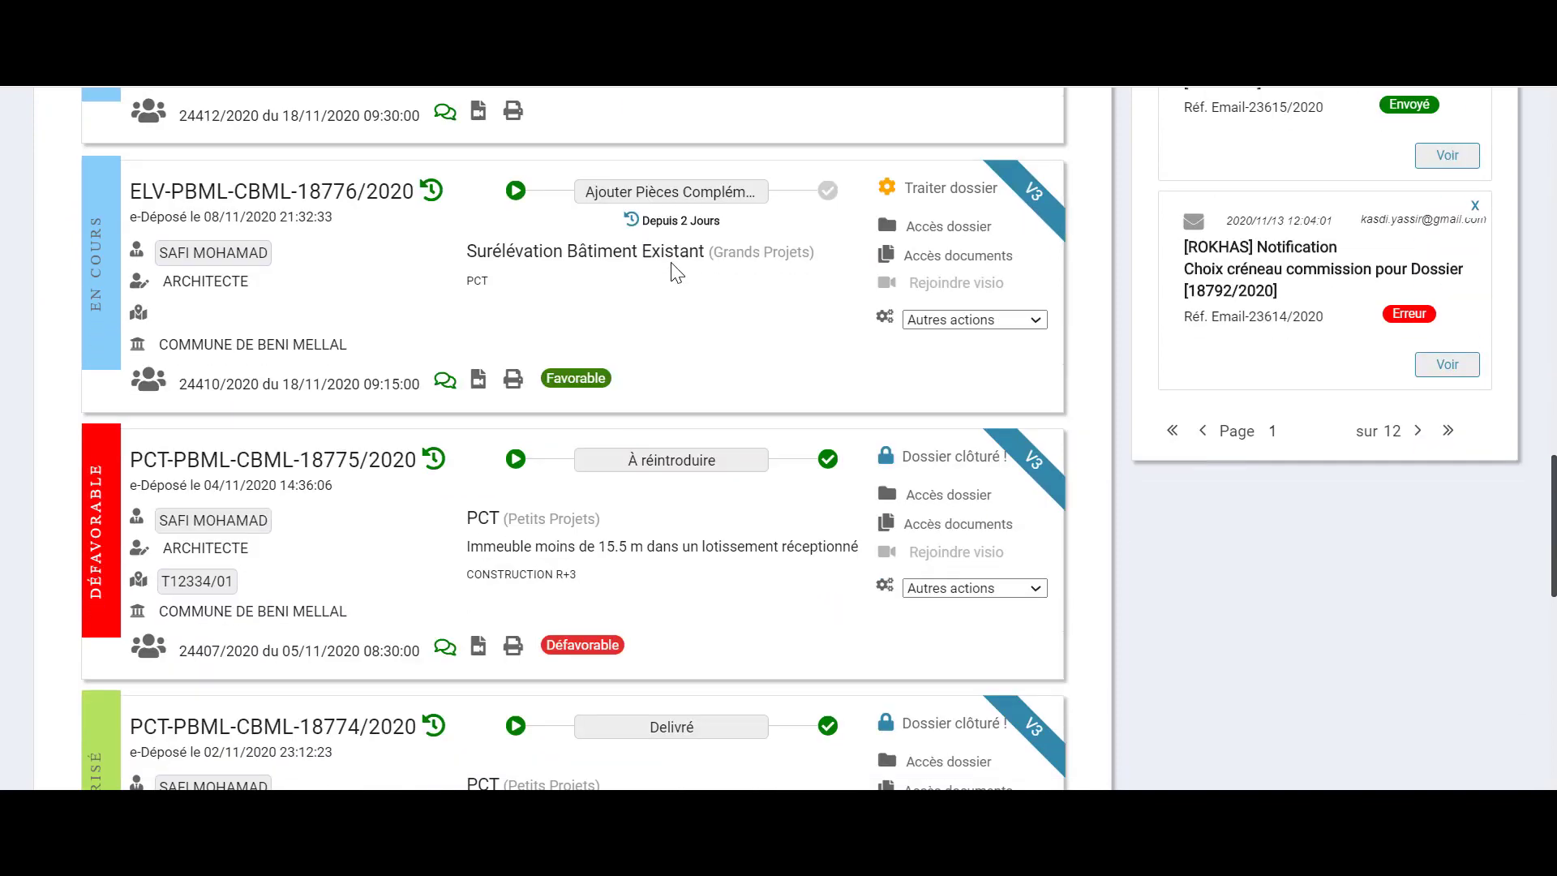
{"action": "scroll", "coordinate": [673, 272], "scroll_direction": "down", "scroll_amount": 2}
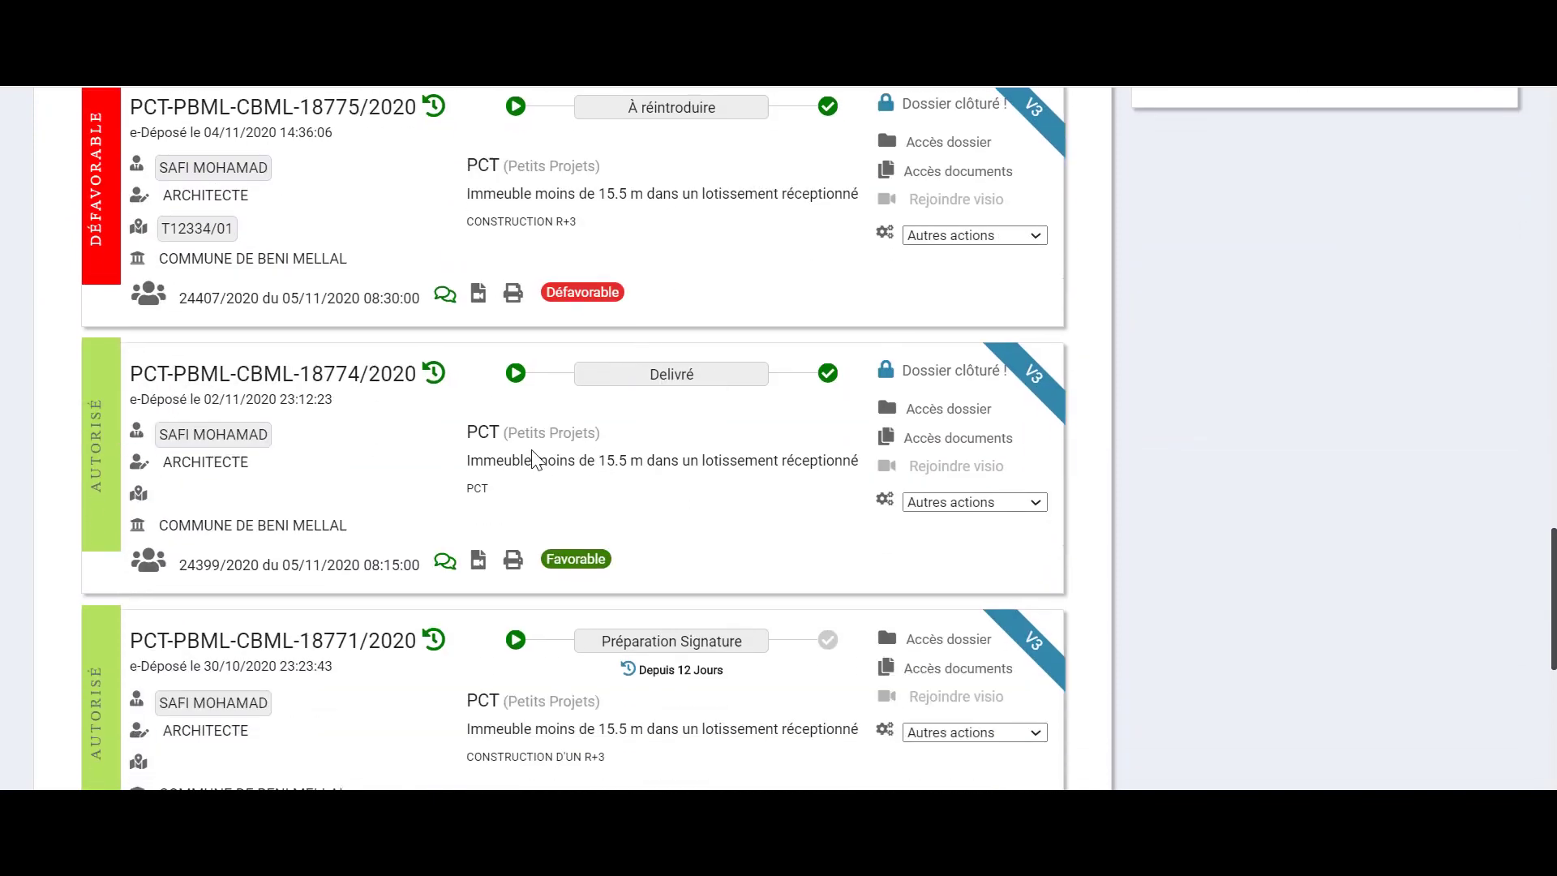
{"action": "scroll", "coordinate": [532, 452], "scroll_direction": "up", "scroll_amount": 10}
{"action": "scroll", "coordinate": [532, 449], "scroll_direction": "up", "scroll_amount": 20}
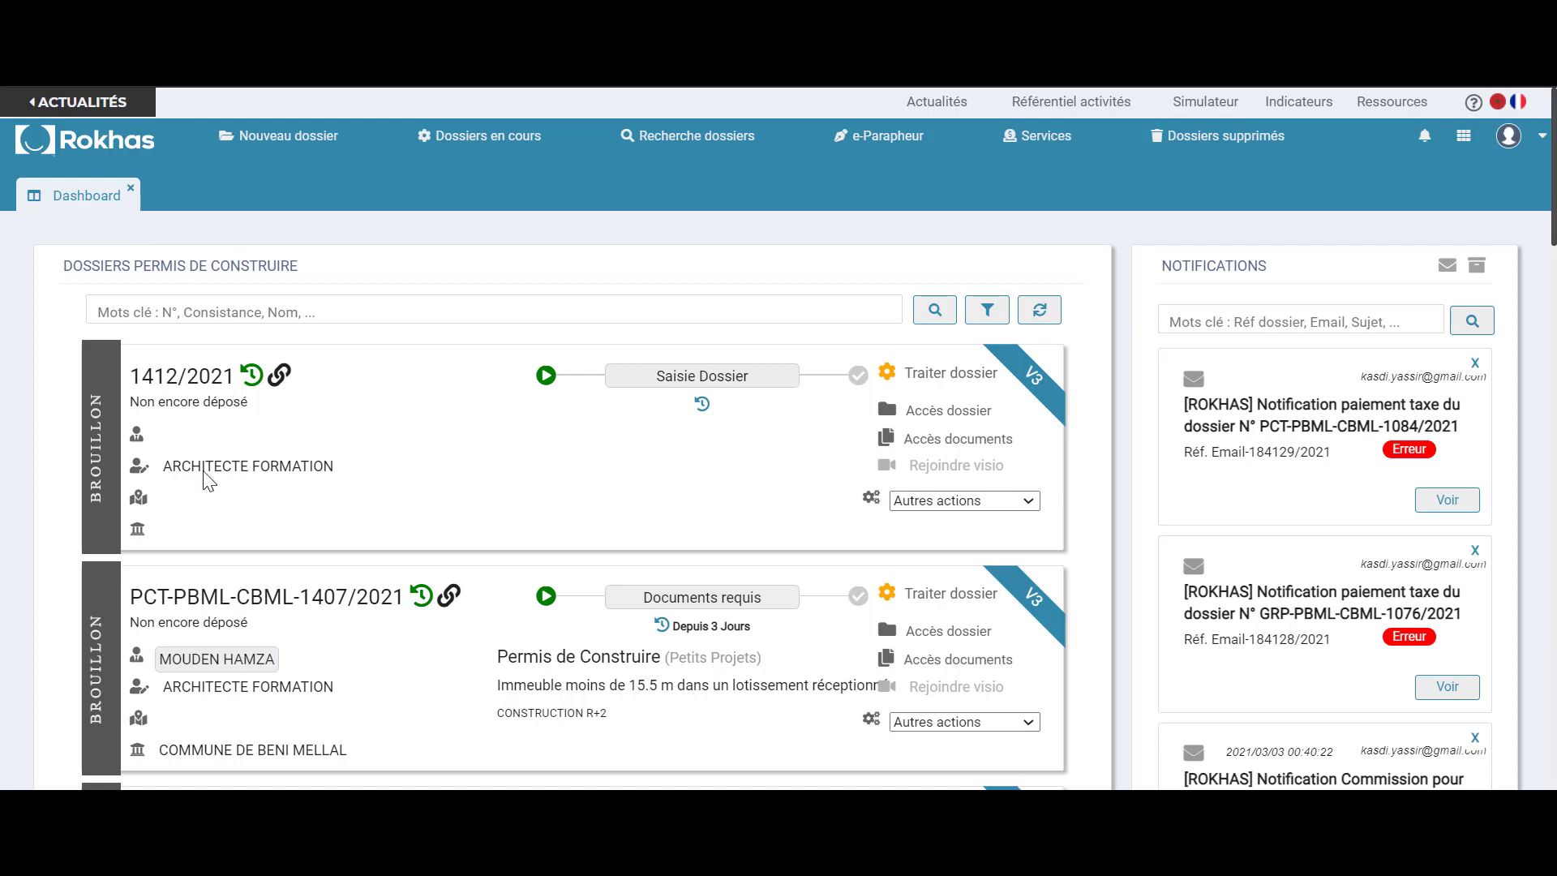
{"action": "left_click", "coordinate": [893, 377]}
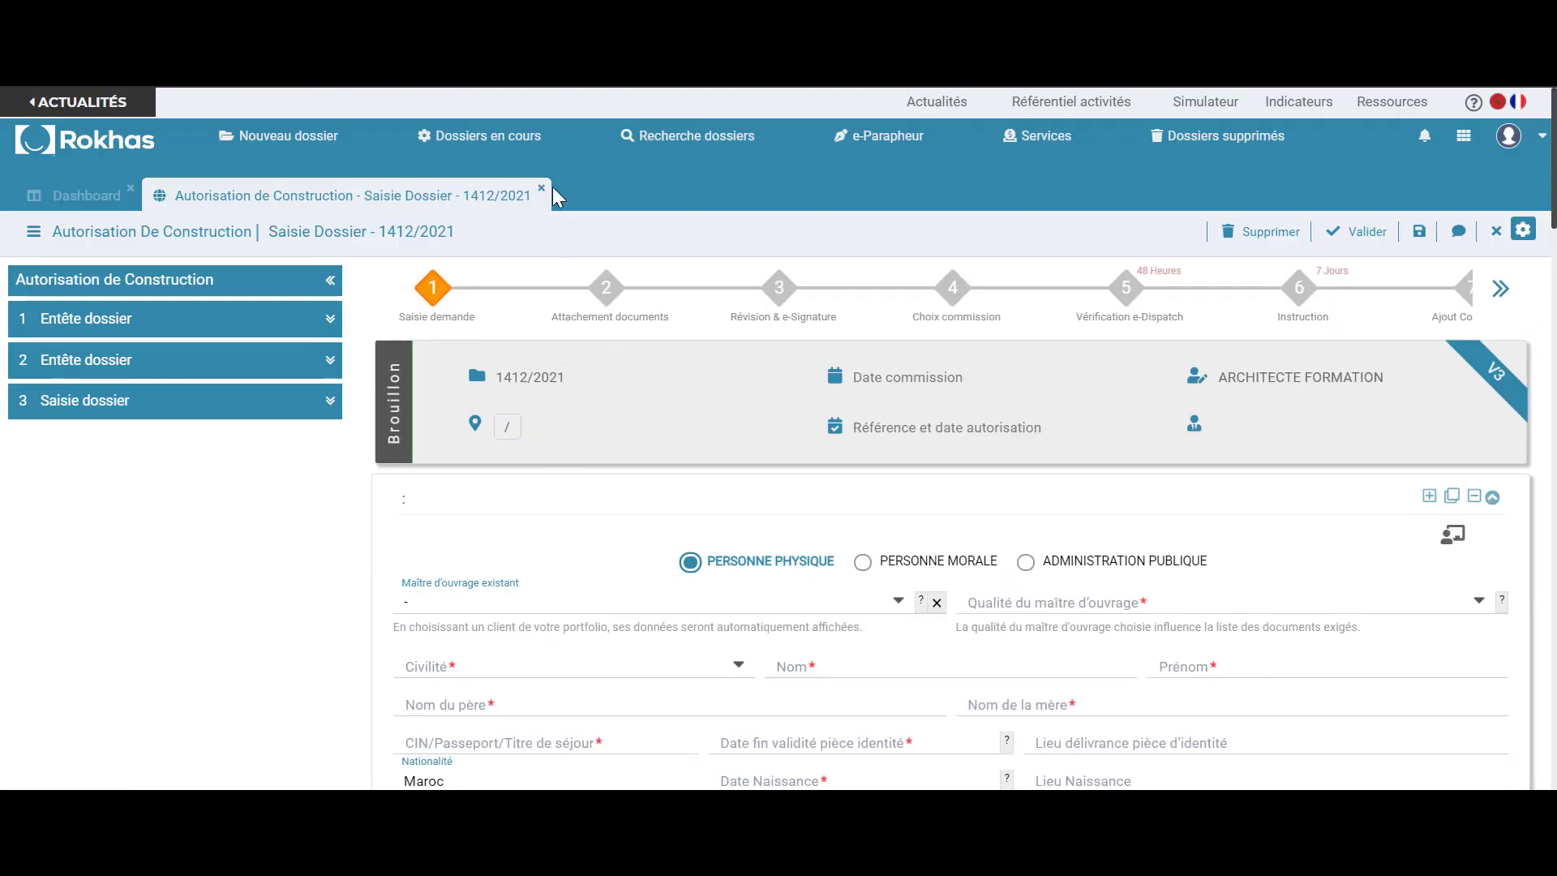
{"action": "left_click", "coordinate": [542, 189]}
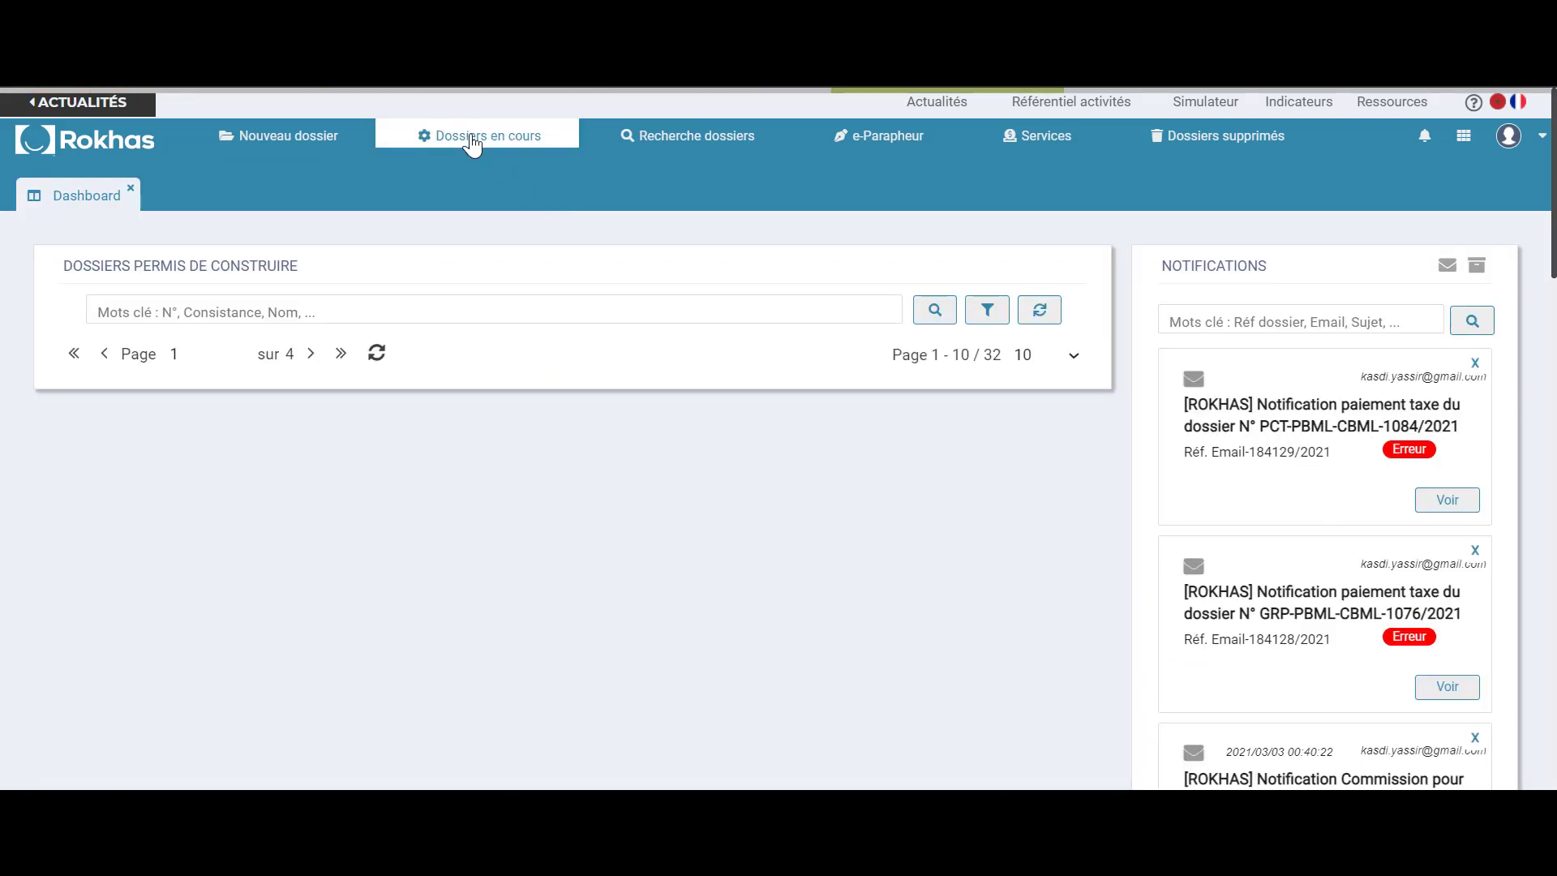
{"action": "left_click", "coordinate": [473, 144]}
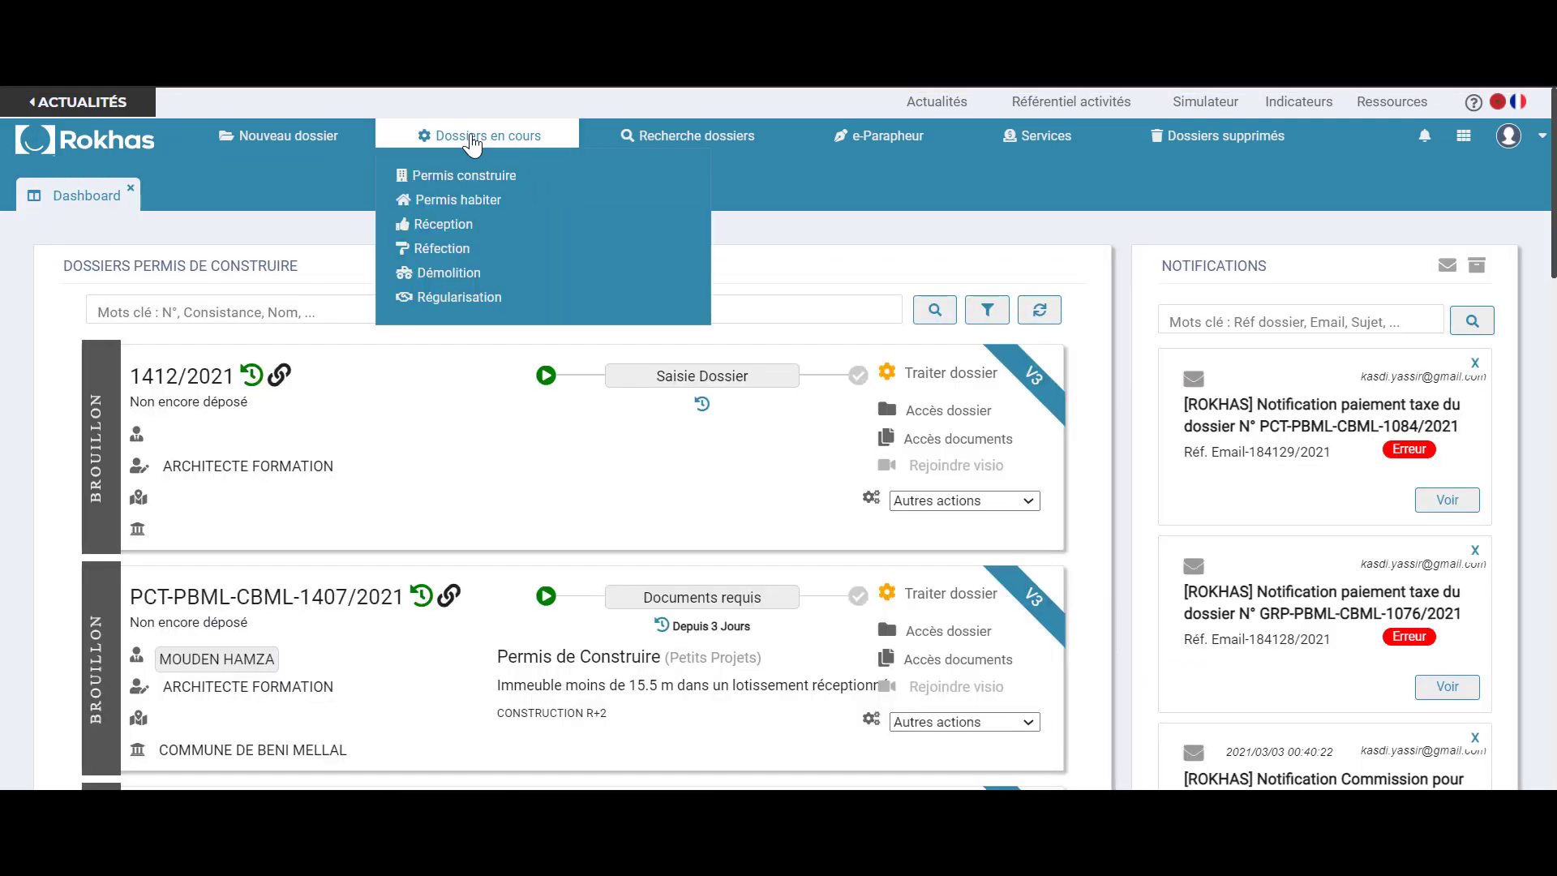
{"action": "left_click", "coordinate": [456, 185]}
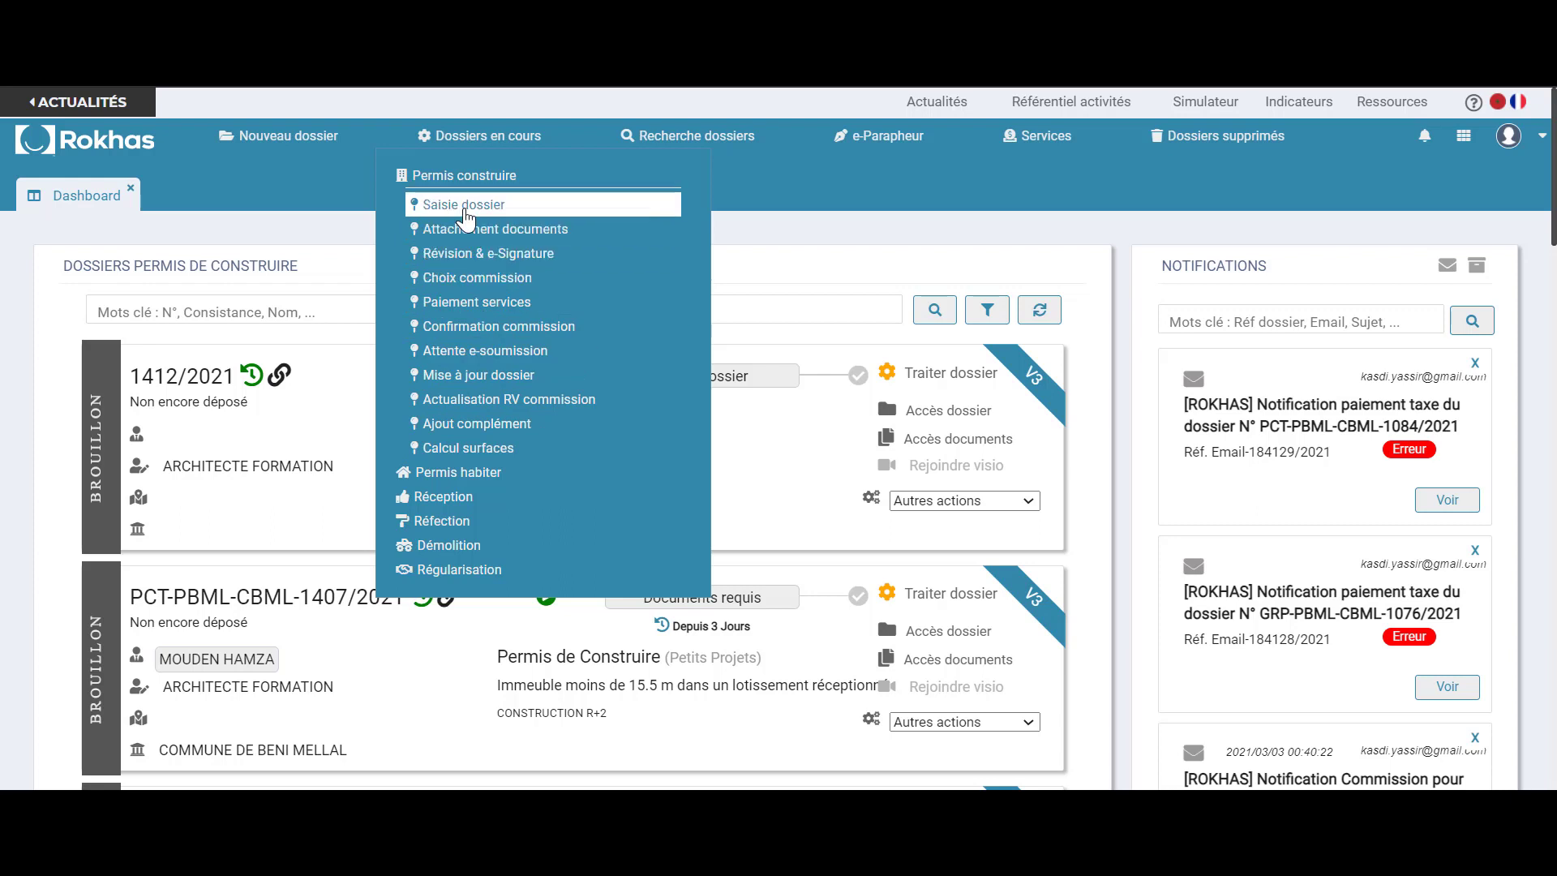
{"action": "left_click", "coordinate": [464, 210]}
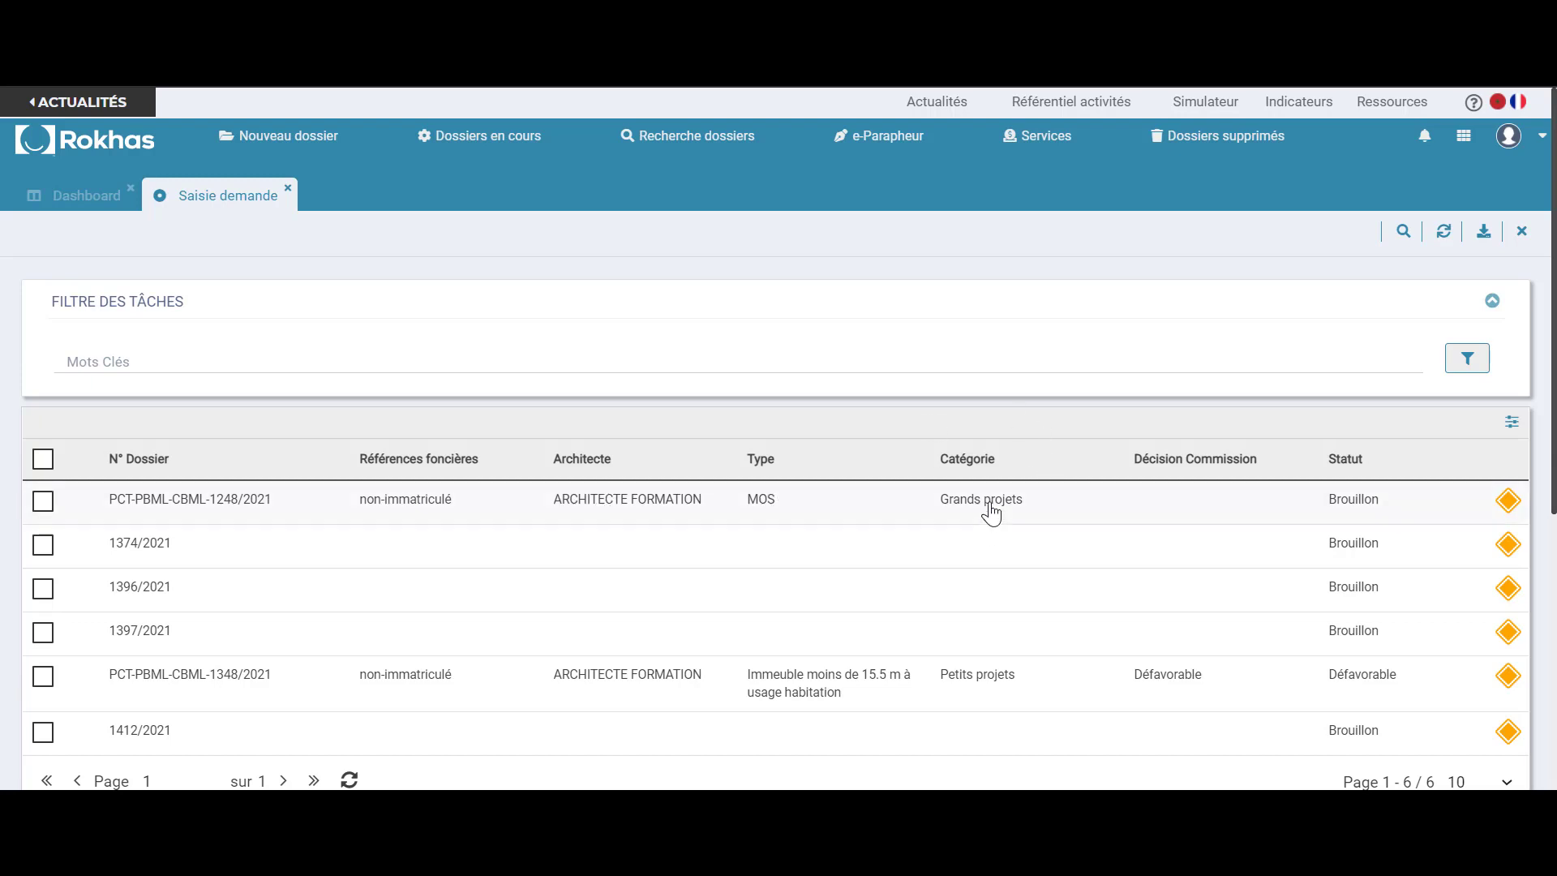
{"action": "left_click", "coordinate": [596, 363]}
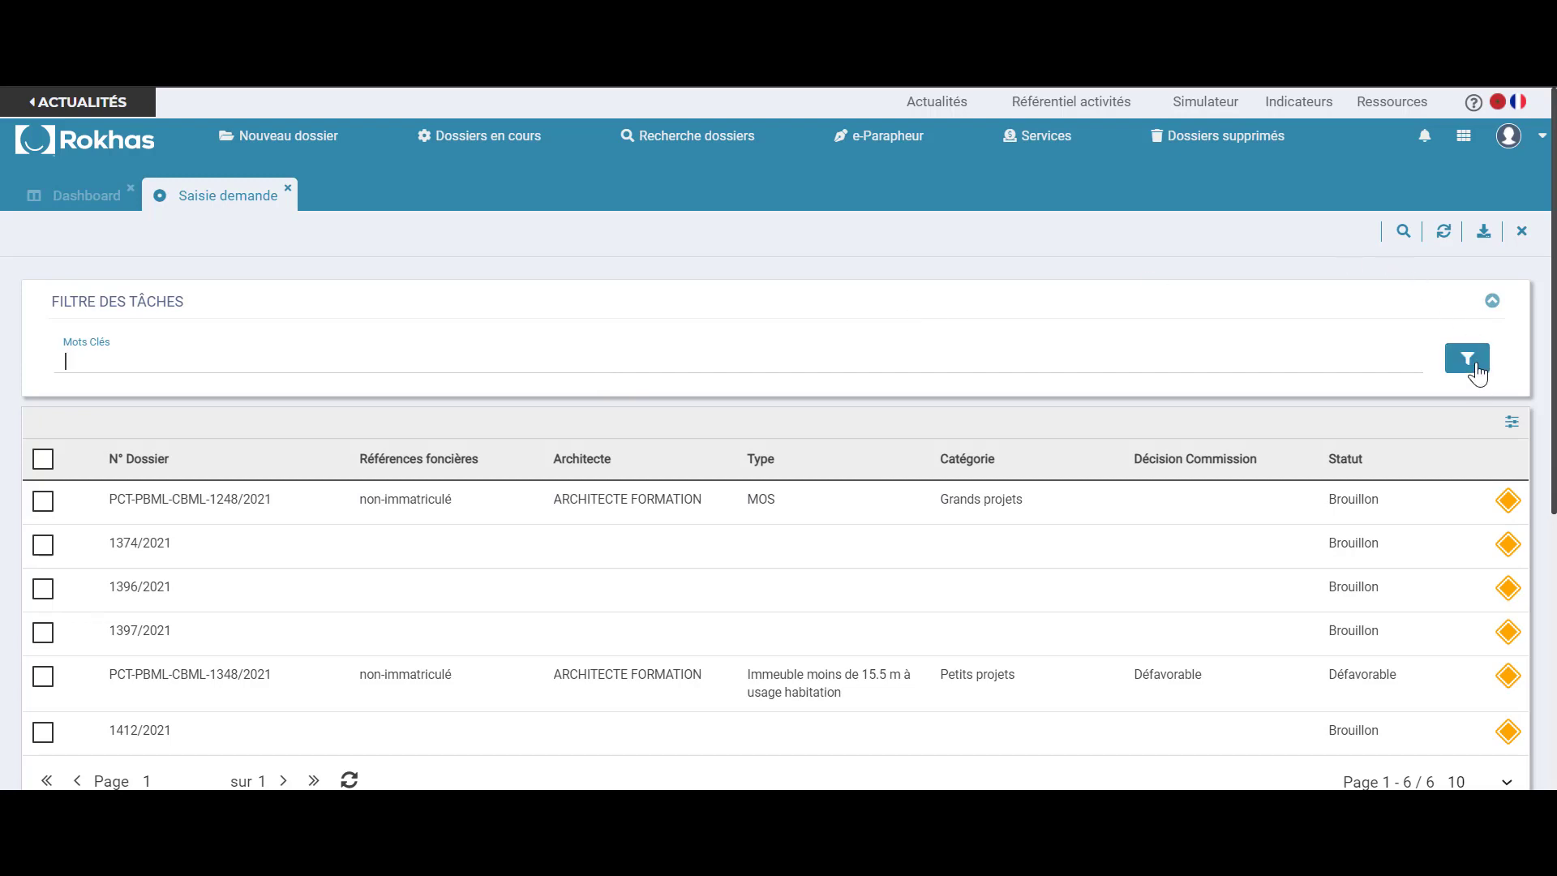
{"action": "left_click", "coordinate": [1476, 373]}
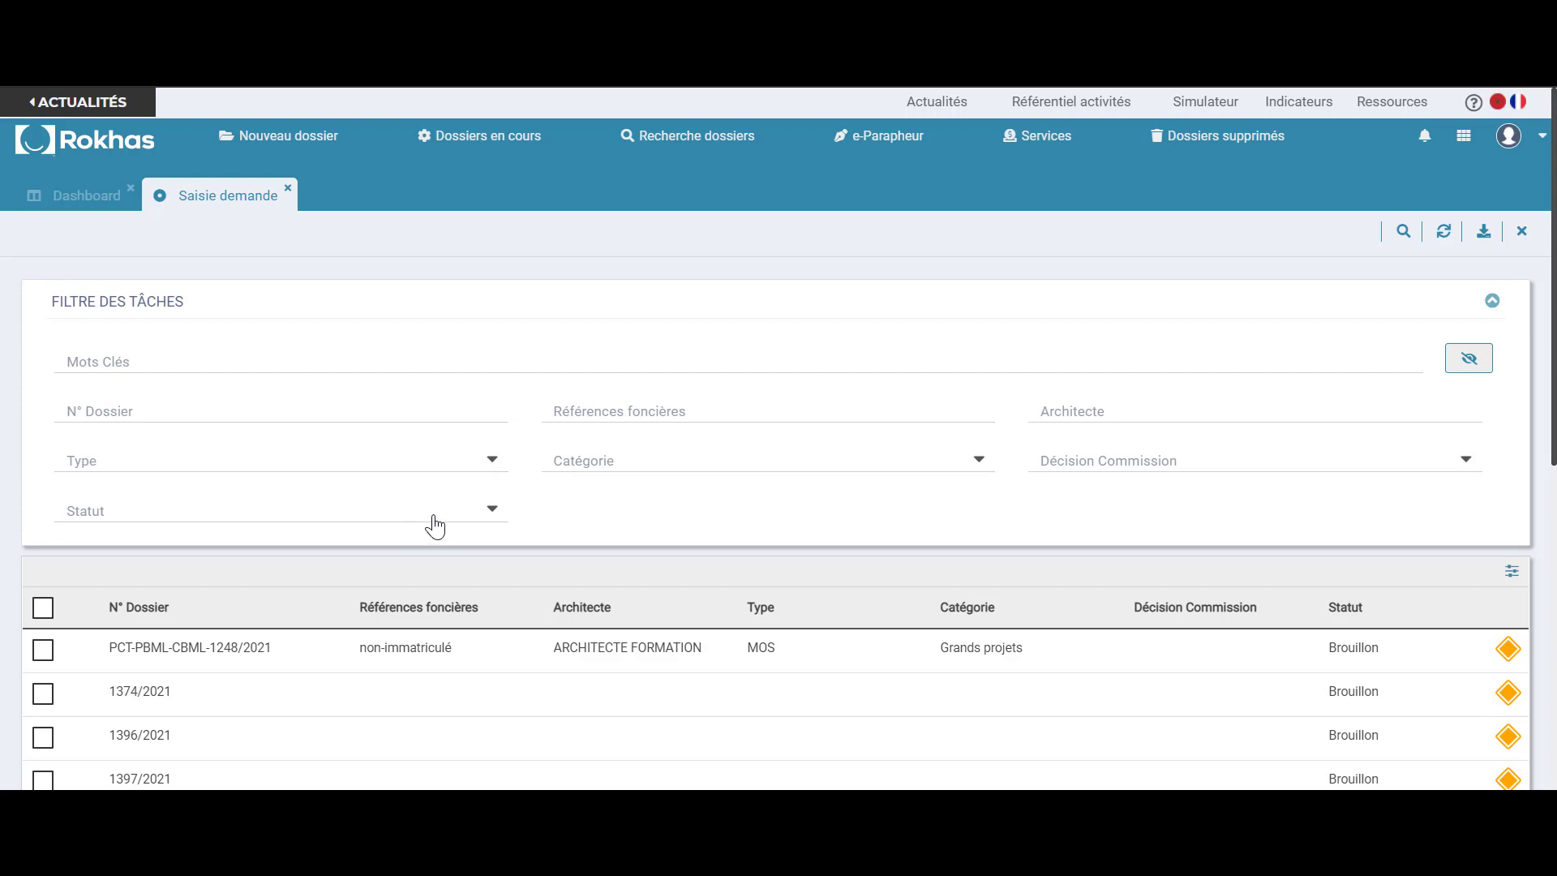
{"action": "scroll", "coordinate": [1055, 543], "scroll_direction": "down", "scroll_amount": 2}
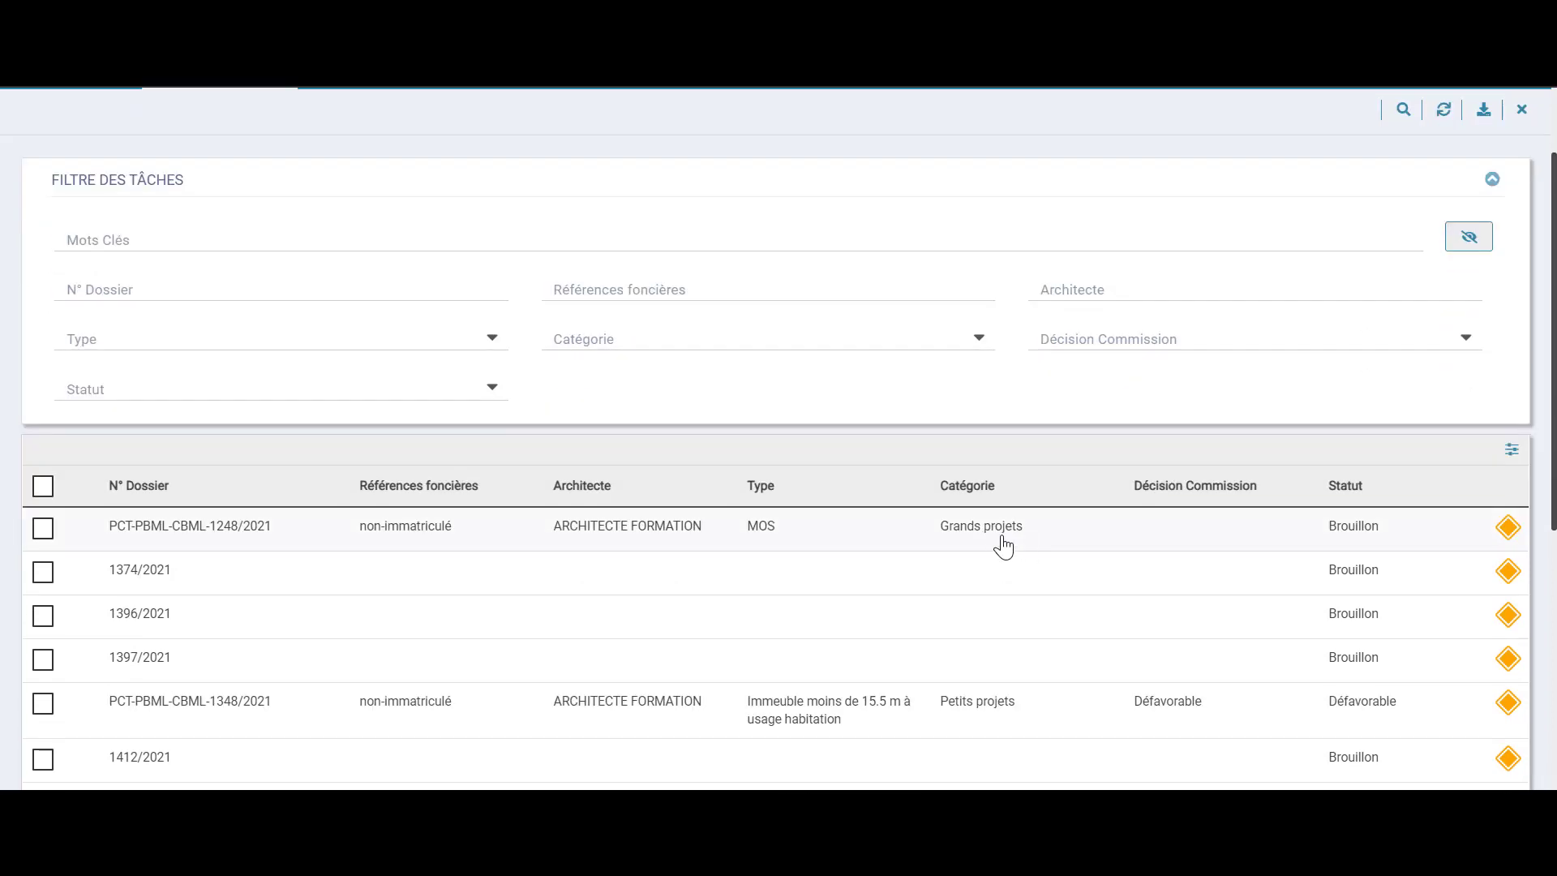
{"action": "triple_click", "coordinate": [1002, 545]}
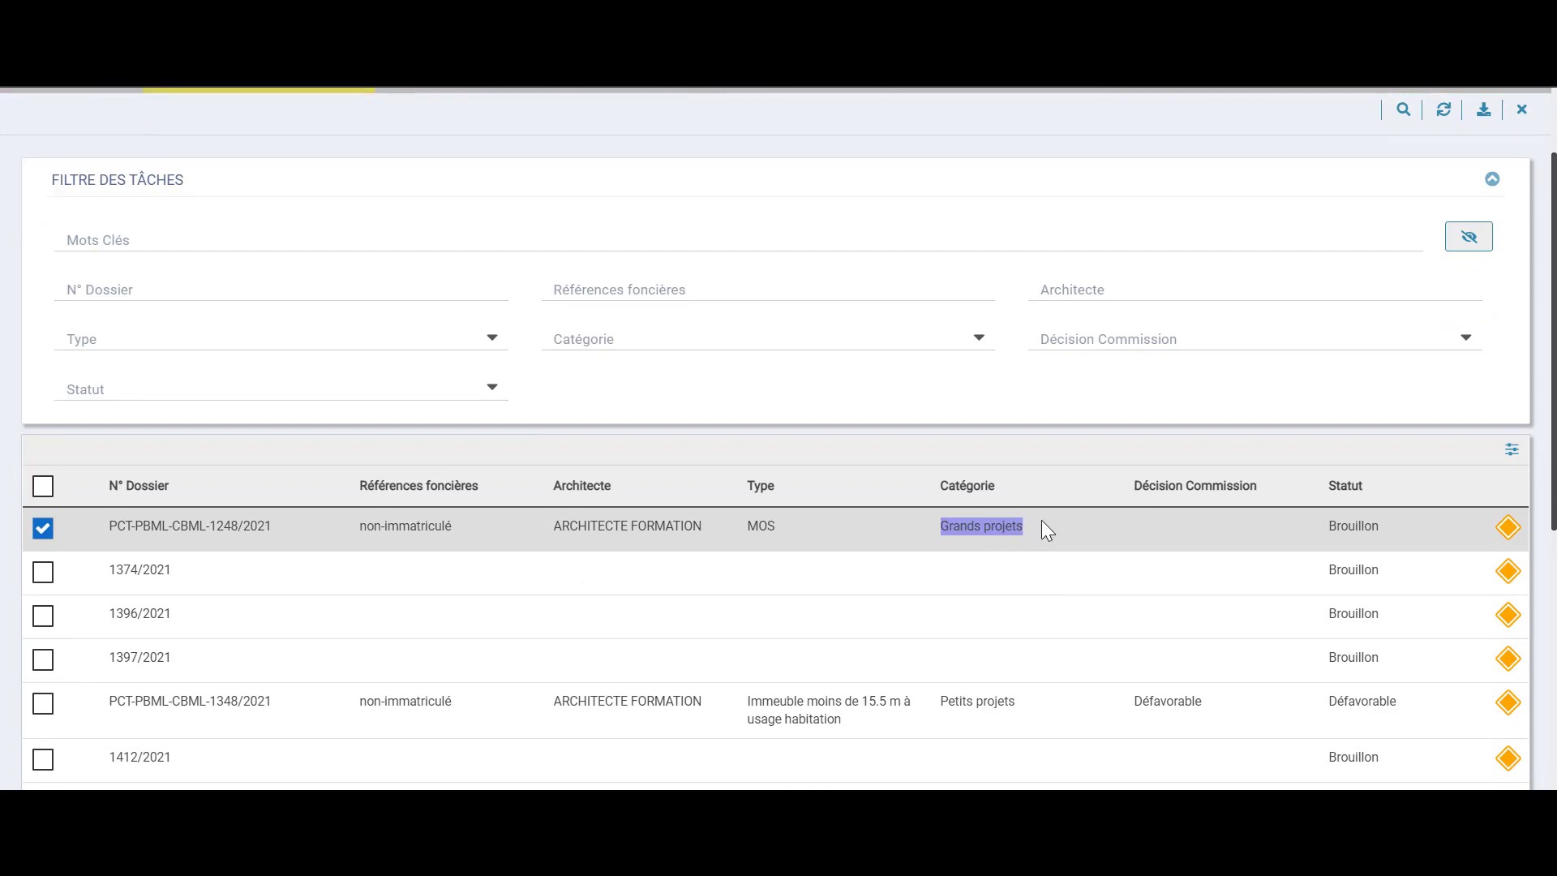
{"action": "scroll", "coordinate": [1043, 522], "scroll_direction": "up", "scroll_amount": 2}
{"action": "scroll", "coordinate": [719, 207], "scroll_direction": "down", "scroll_amount": 4}
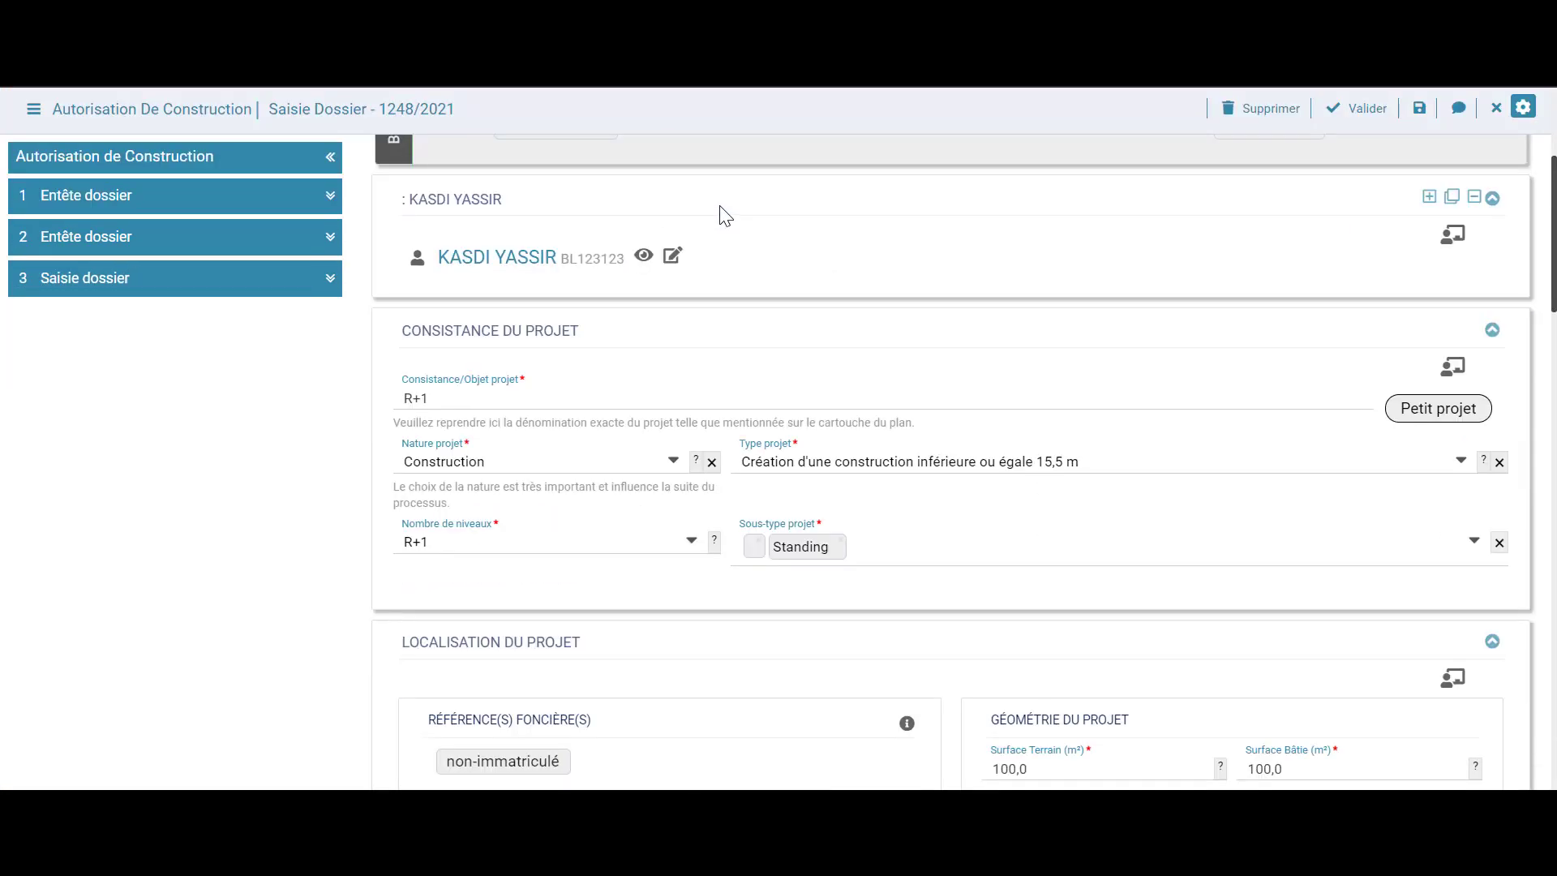
{"action": "scroll", "coordinate": [722, 218], "scroll_direction": "up", "scroll_amount": 5}
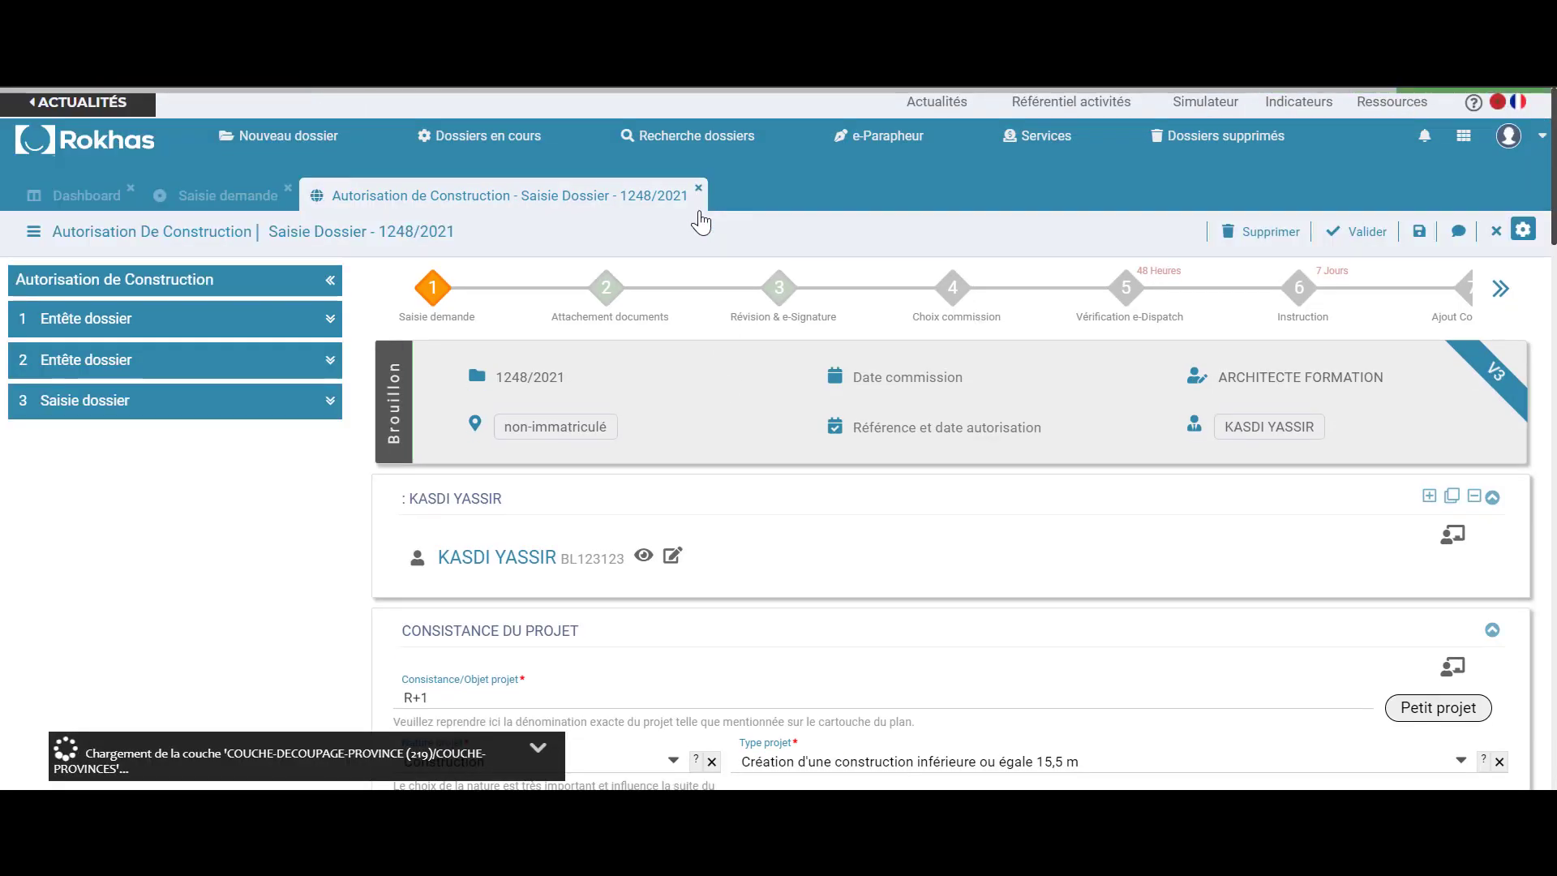
{"action": "left_click", "coordinate": [698, 189]}
{"action": "left_click", "coordinate": [288, 190]}
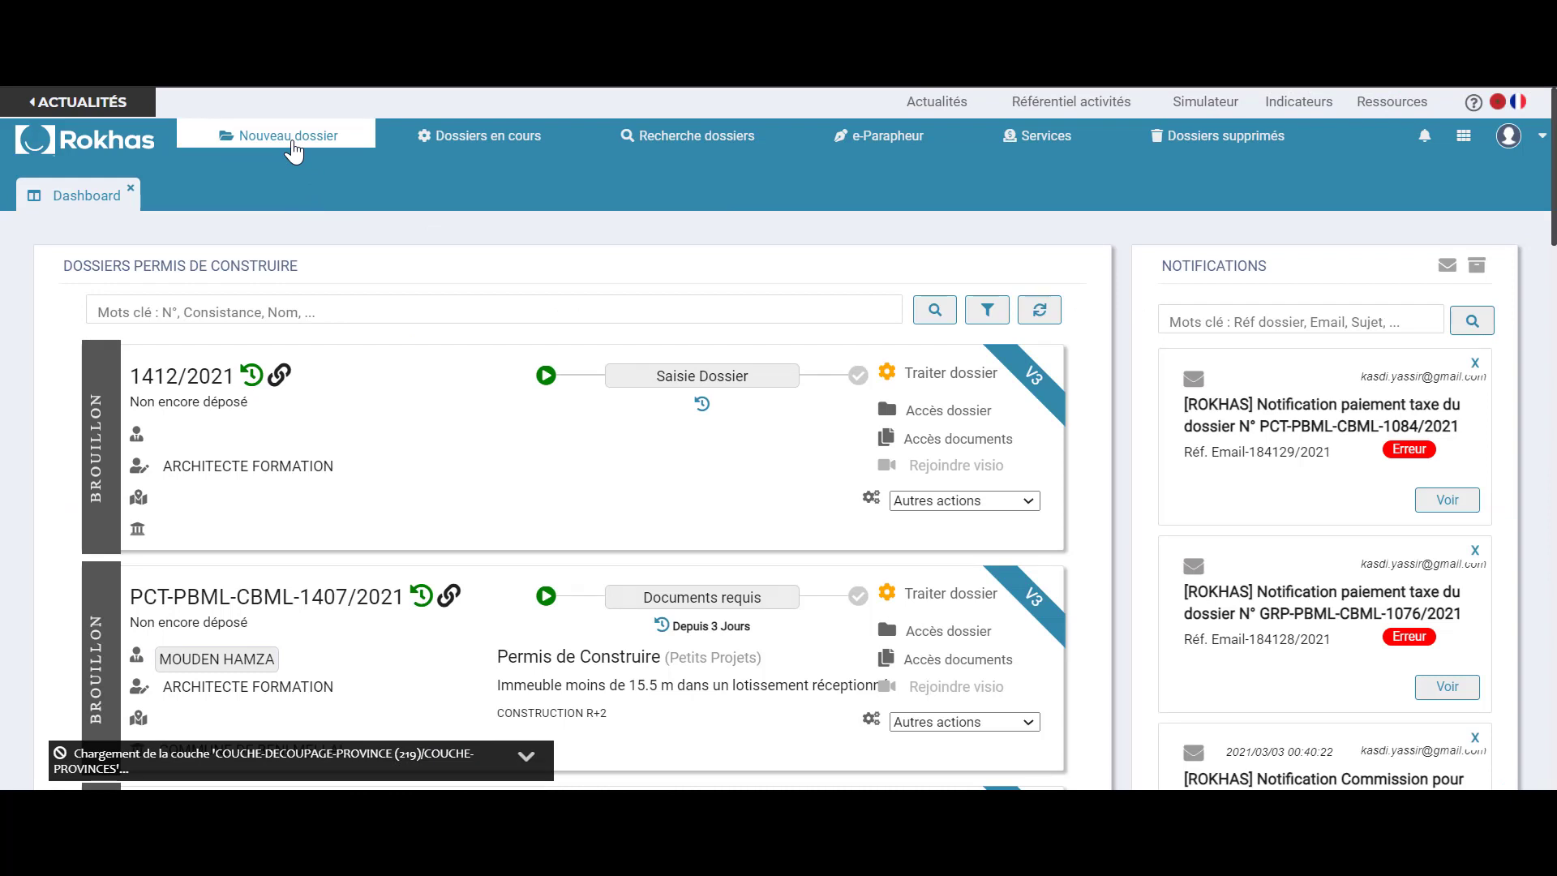
Create a new construction-permit dossier, confirm it, and jump to the 3 Saisie dossier section
{"action": "left_click", "coordinate": [293, 144]}
{"action": "left_click", "coordinate": [282, 193]}
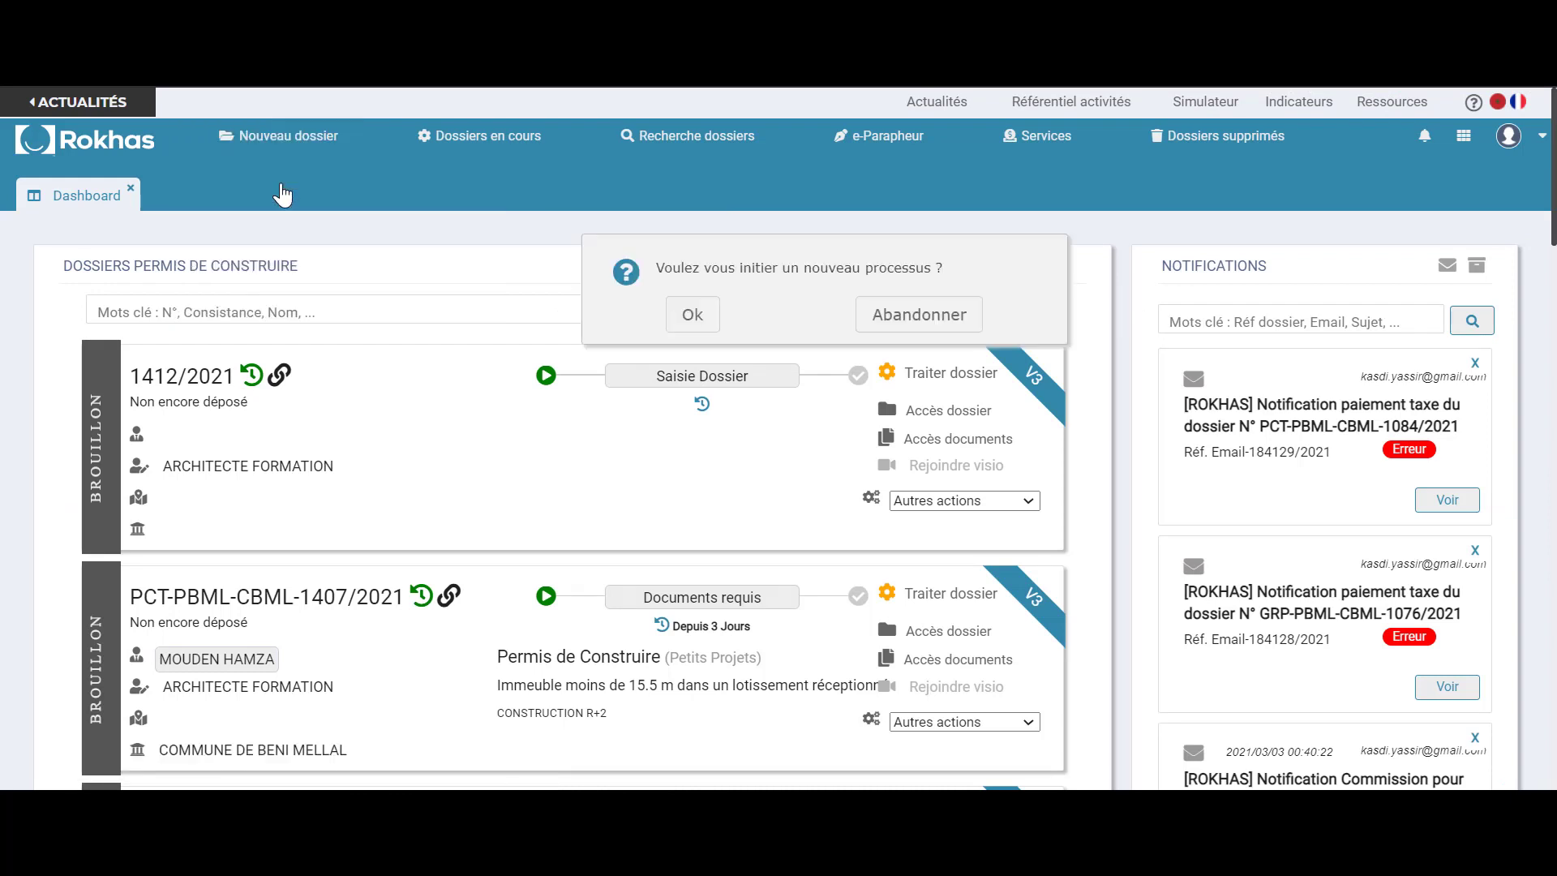
{"action": "left_click", "coordinate": [691, 316]}
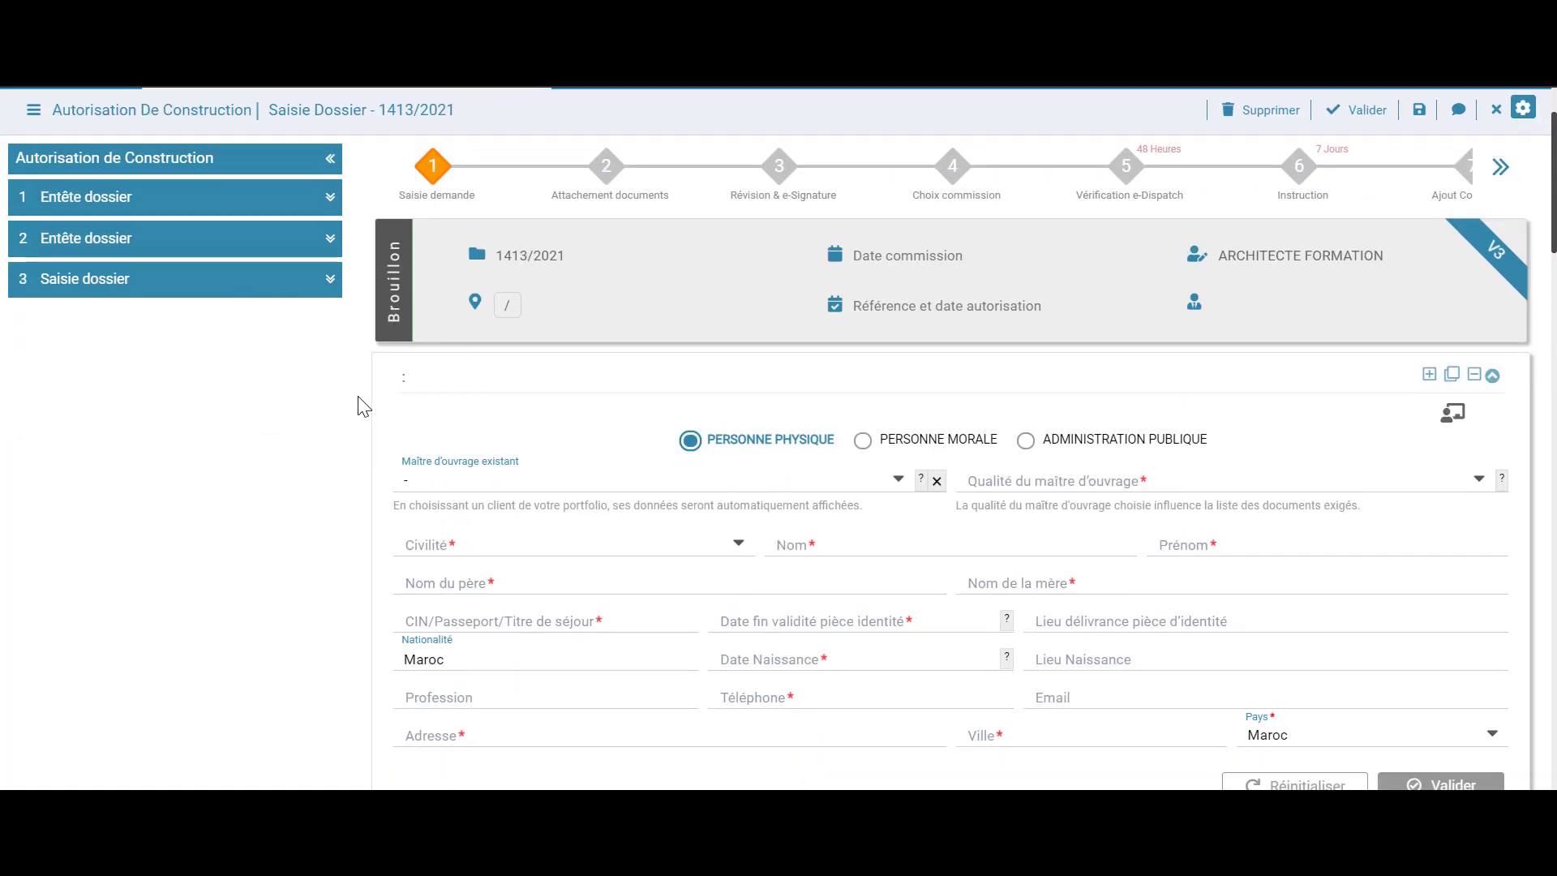
{"action": "scroll", "coordinate": [359, 405], "scroll_direction": "down", "scroll_amount": 2}
{"action": "left_click", "coordinate": [228, 284]}
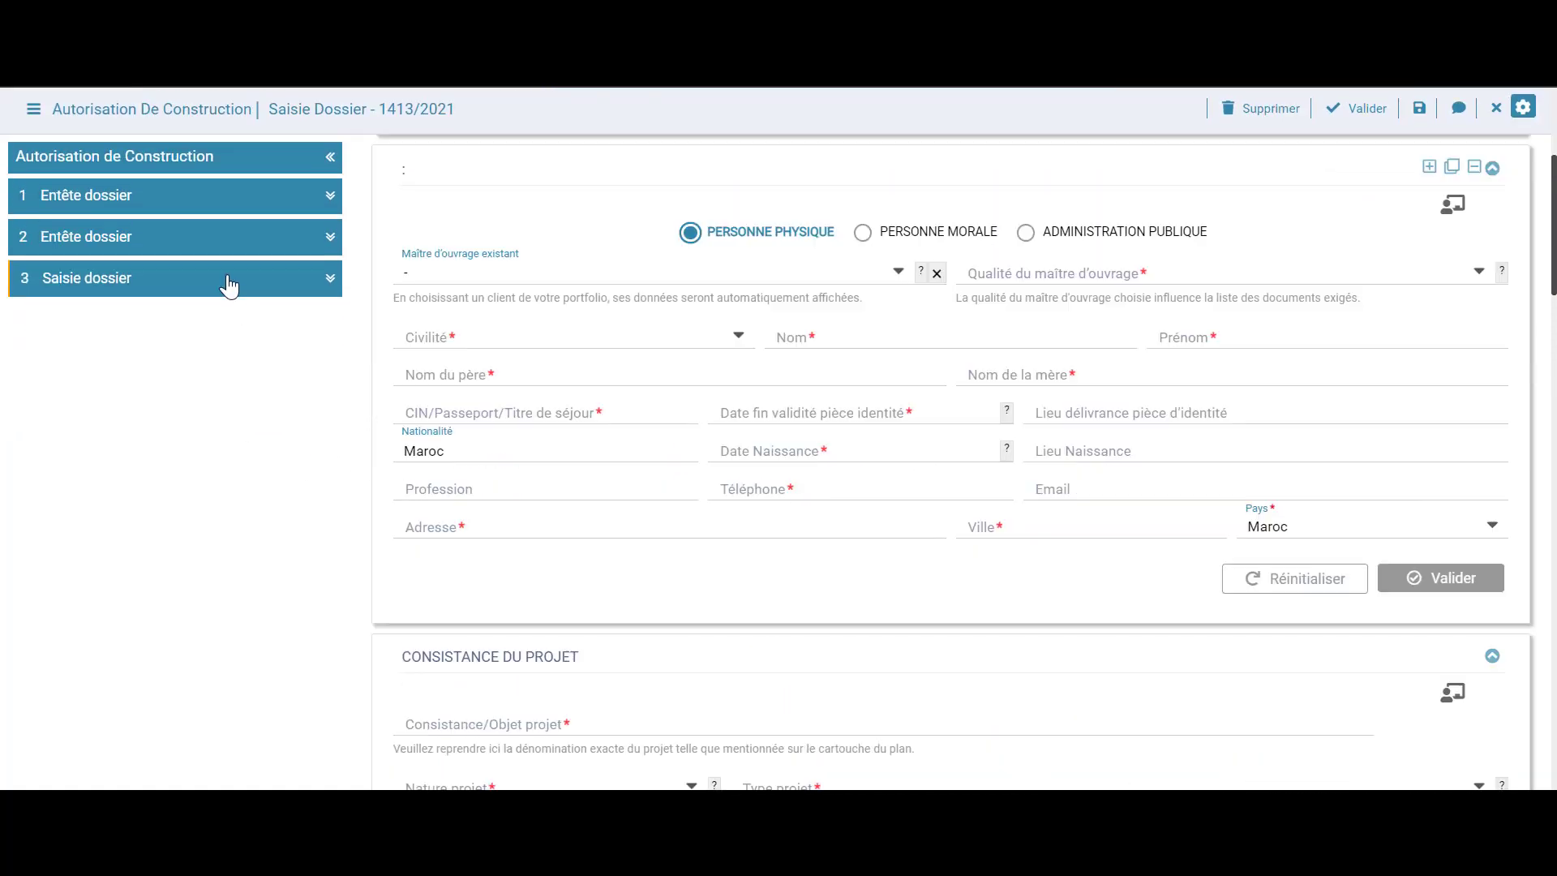
{"action": "scroll", "coordinate": [260, 357], "scroll_direction": "up", "scroll_amount": 5}
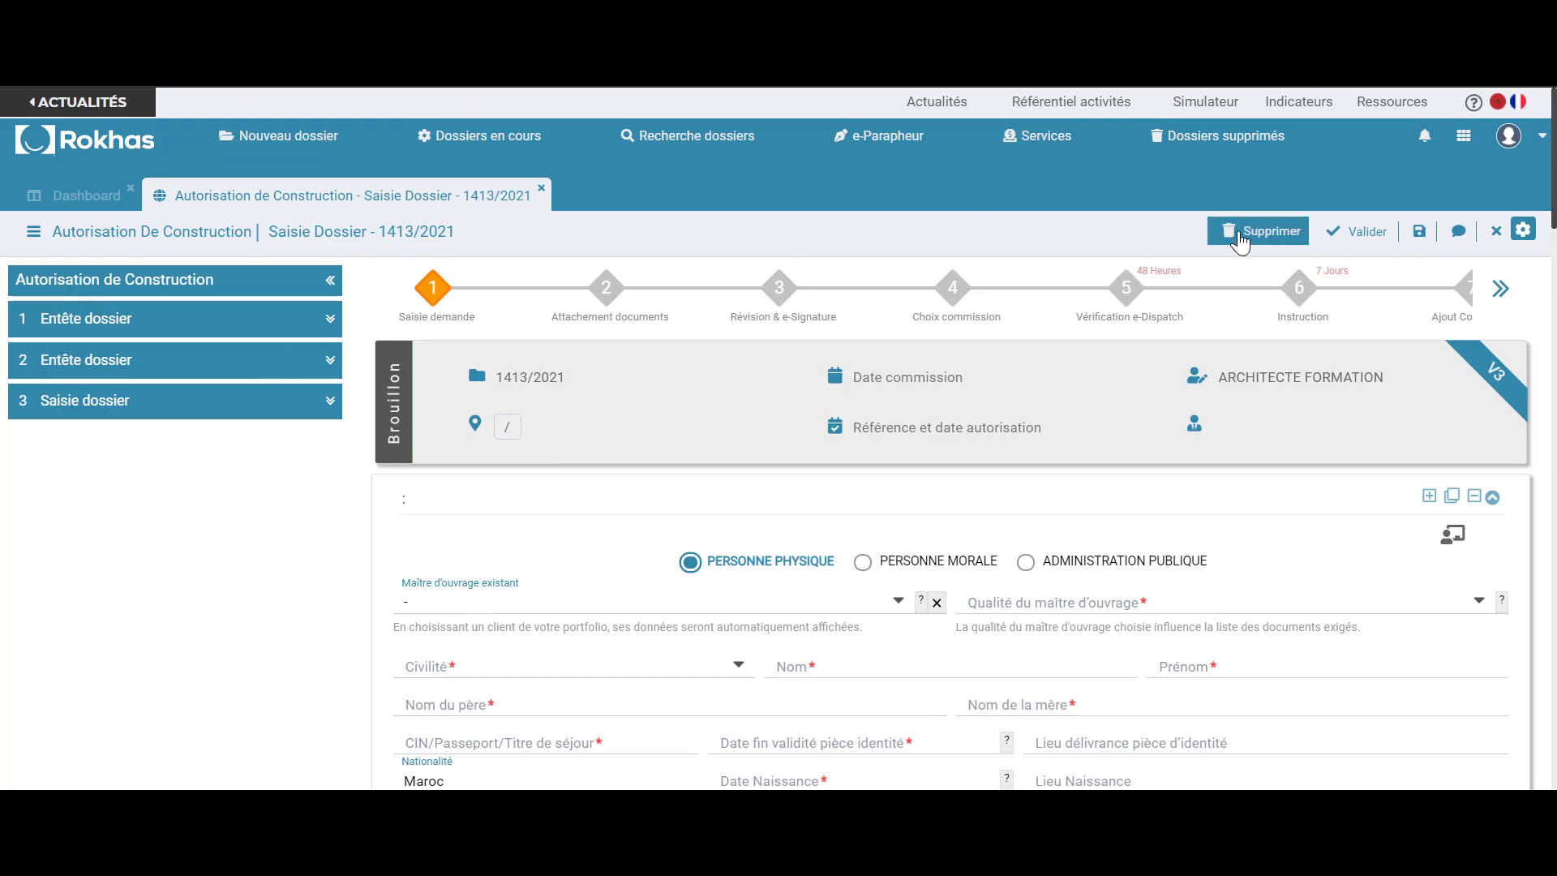
Draft an annotation titled TITRE, type Complément information, with the message "bonjour / Merci de bien ..."
{"action": "left_click", "coordinate": [1458, 233]}
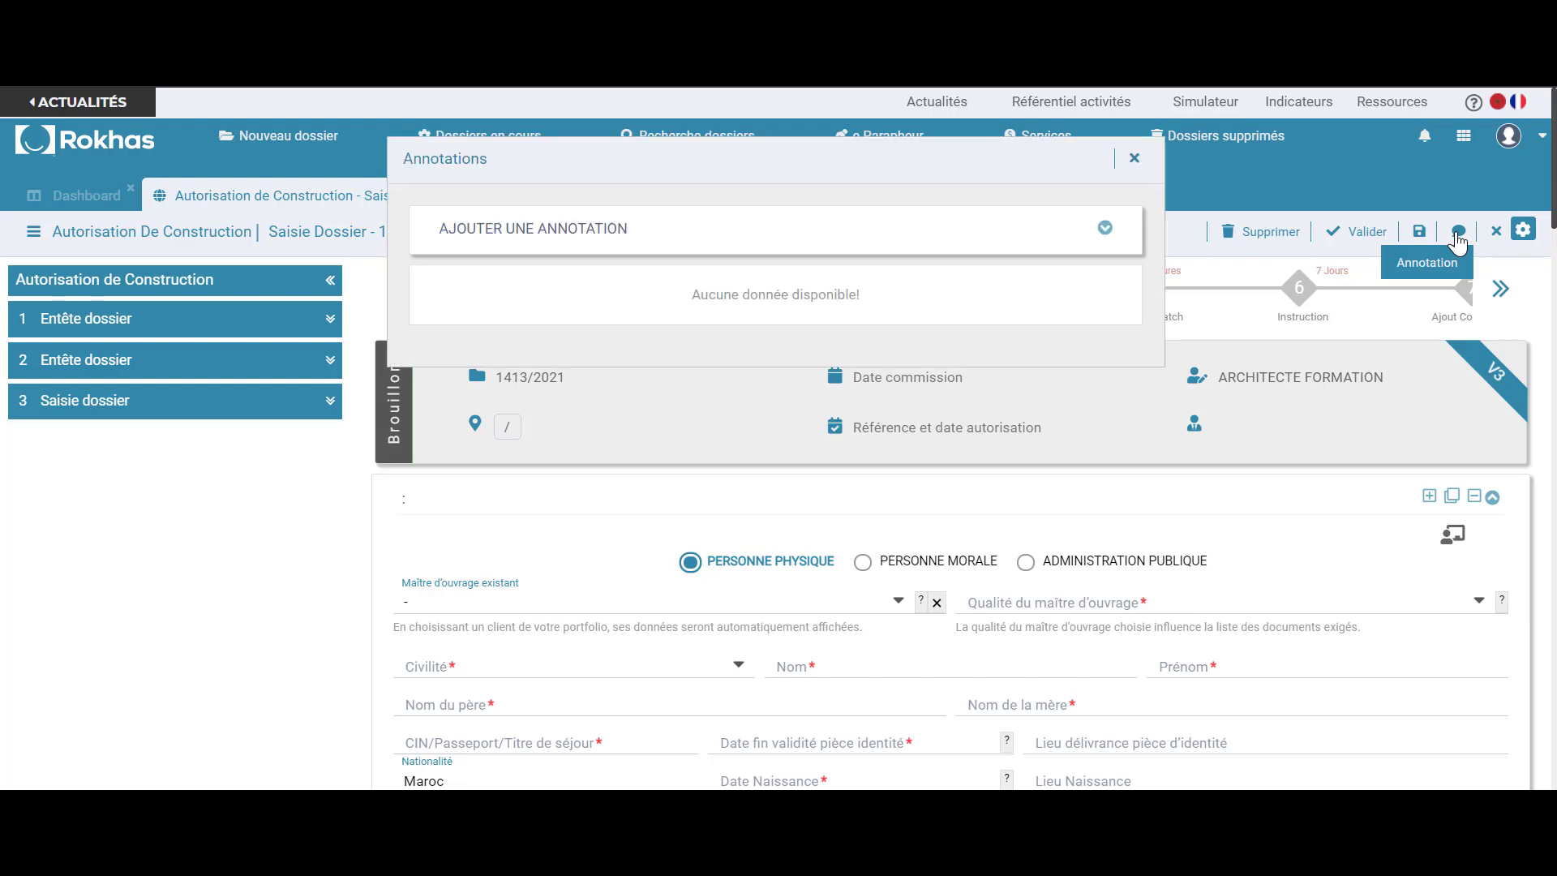
{"action": "left_click", "coordinate": [1106, 228]}
{"action": "left_click", "coordinate": [669, 289]}
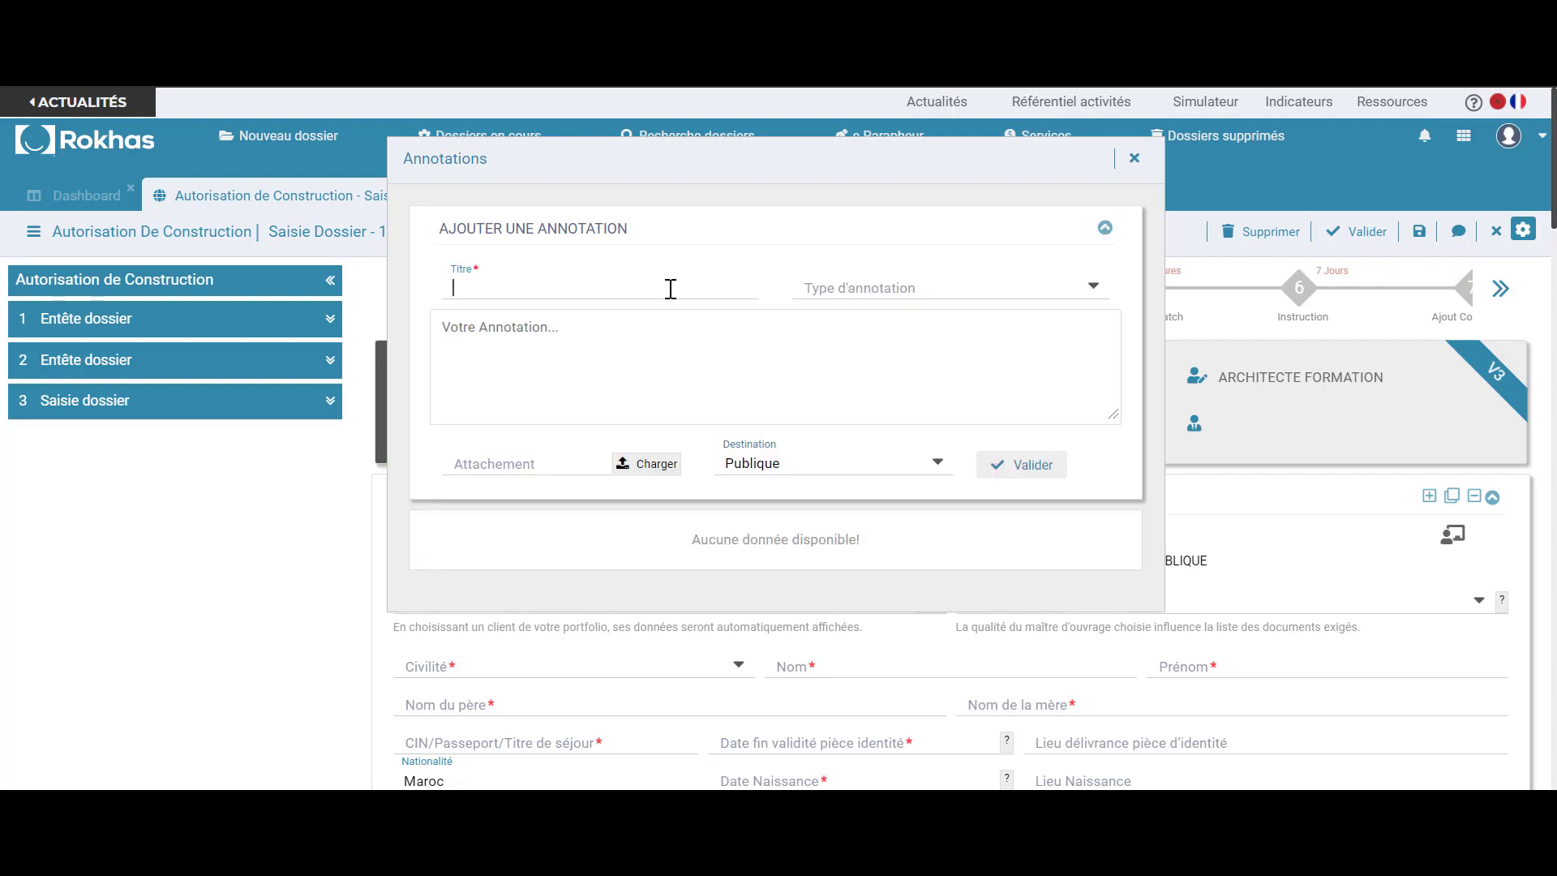
{"action": "type", "text": "TITRE"}
{"action": "left_click", "coordinate": [957, 303]}
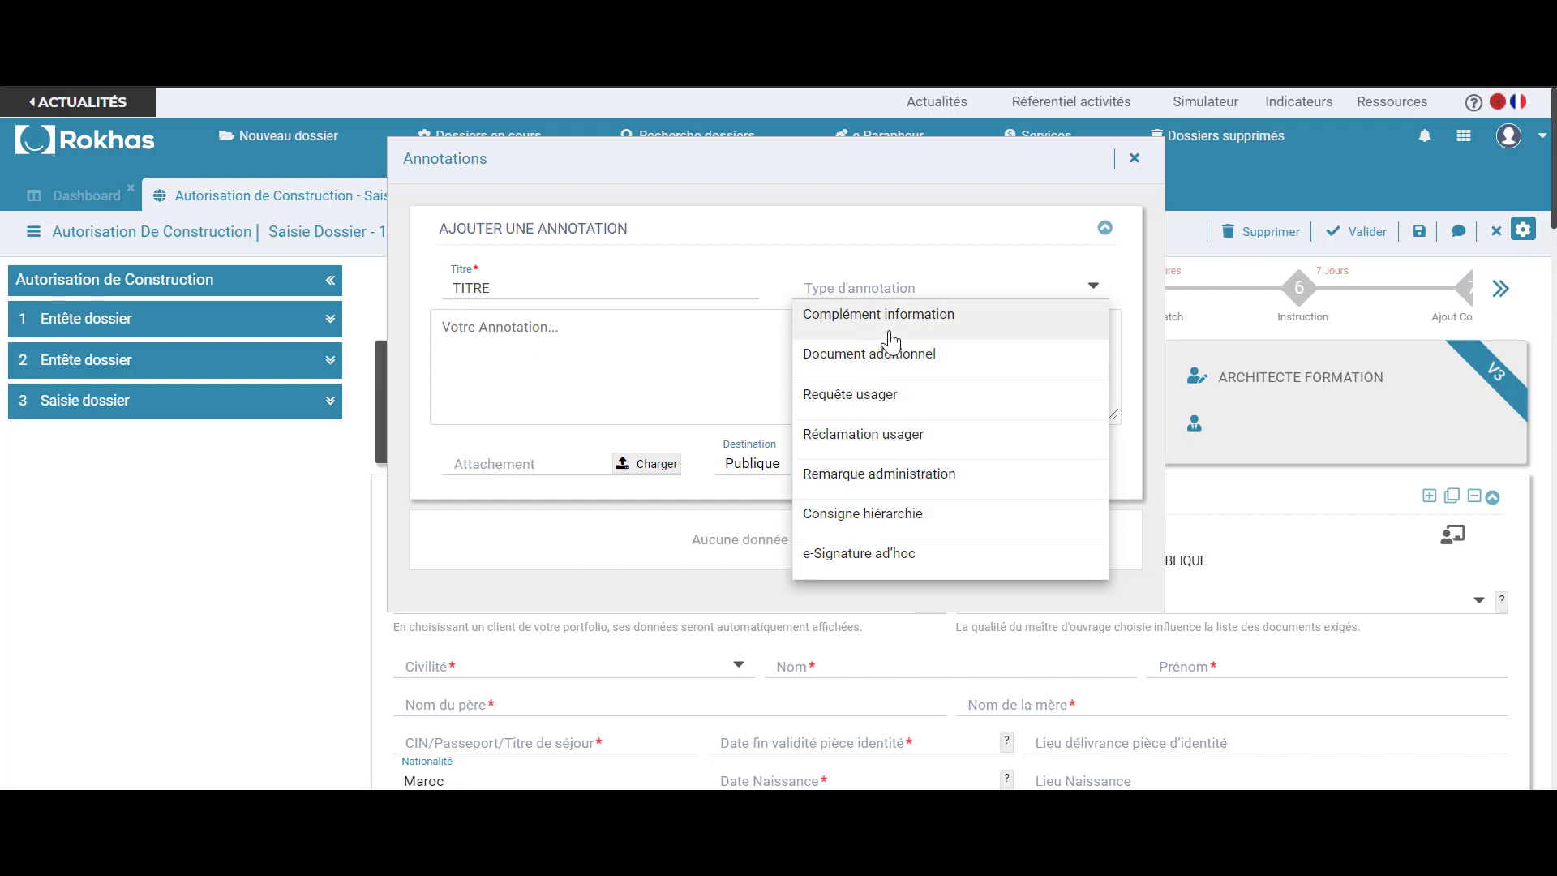
{"action": "left_click", "coordinate": [1002, 316]}
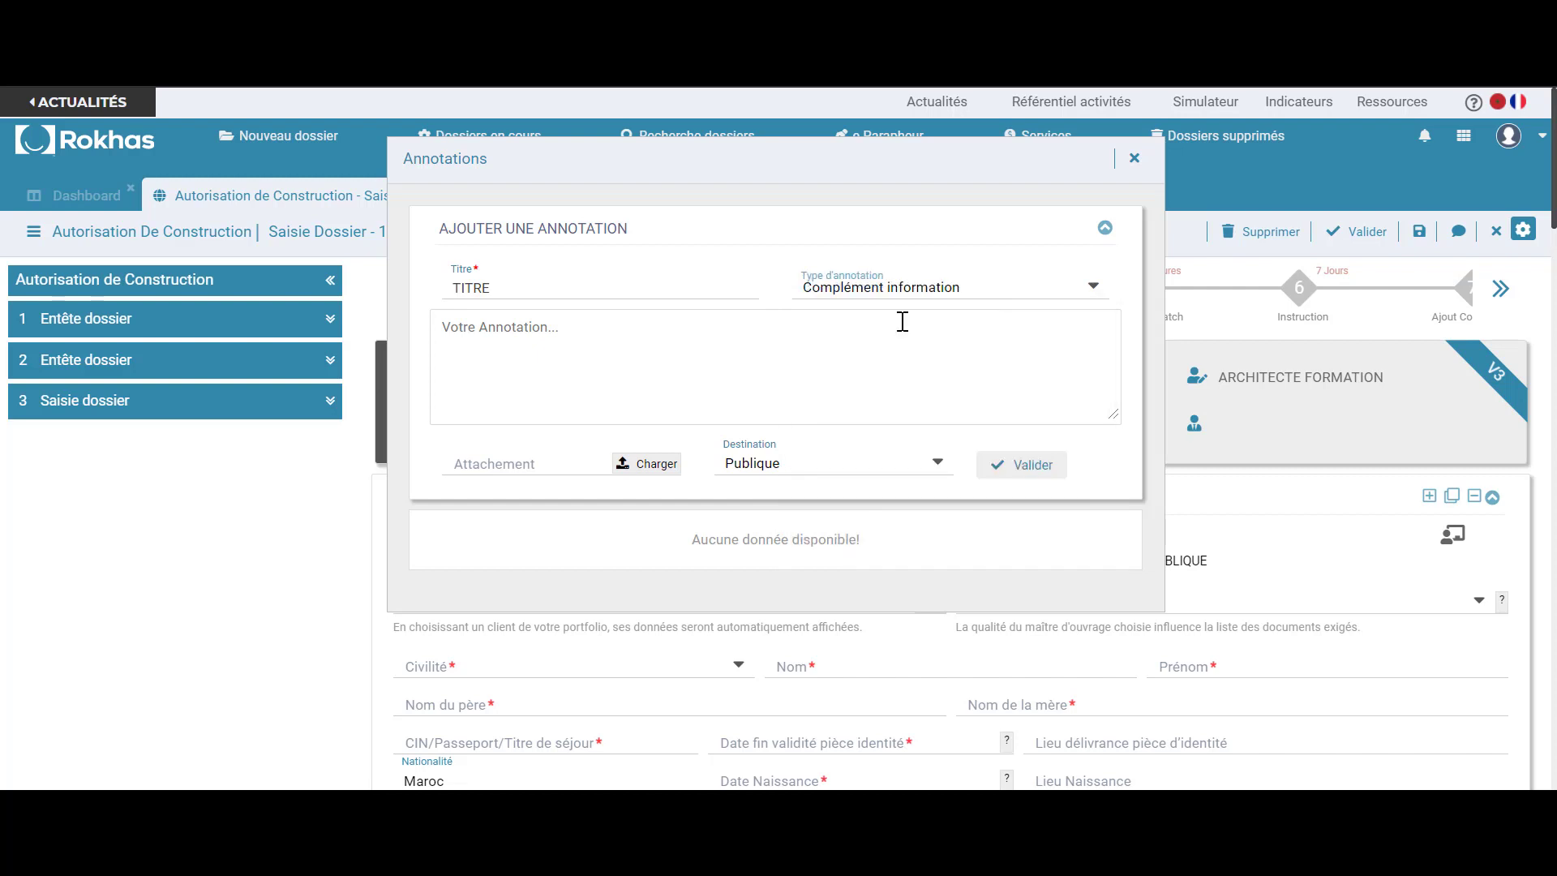
{"action": "left_click", "coordinate": [772, 337]}
{"action": "type", "text": "bonjou"}
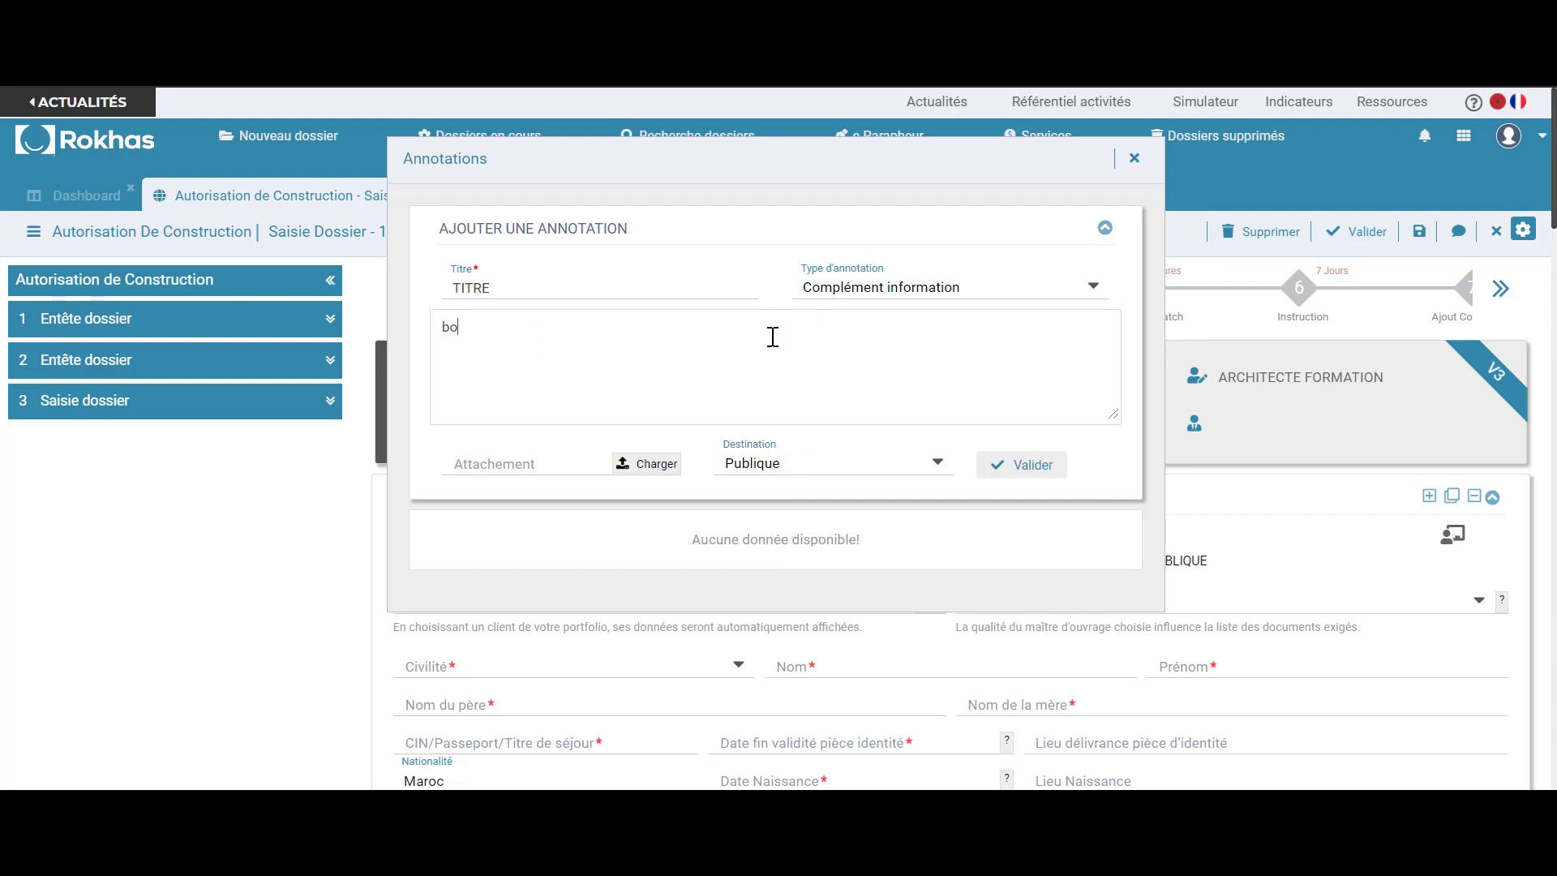
{"action": "type", "text": "r"}
{"action": "key", "text": "Return"}
{"action": "type", "text": "Merci de bien ???"}
Skip the attachment, save the annotation, and check it in the annotations list
{"action": "left_click", "coordinate": [659, 465]}
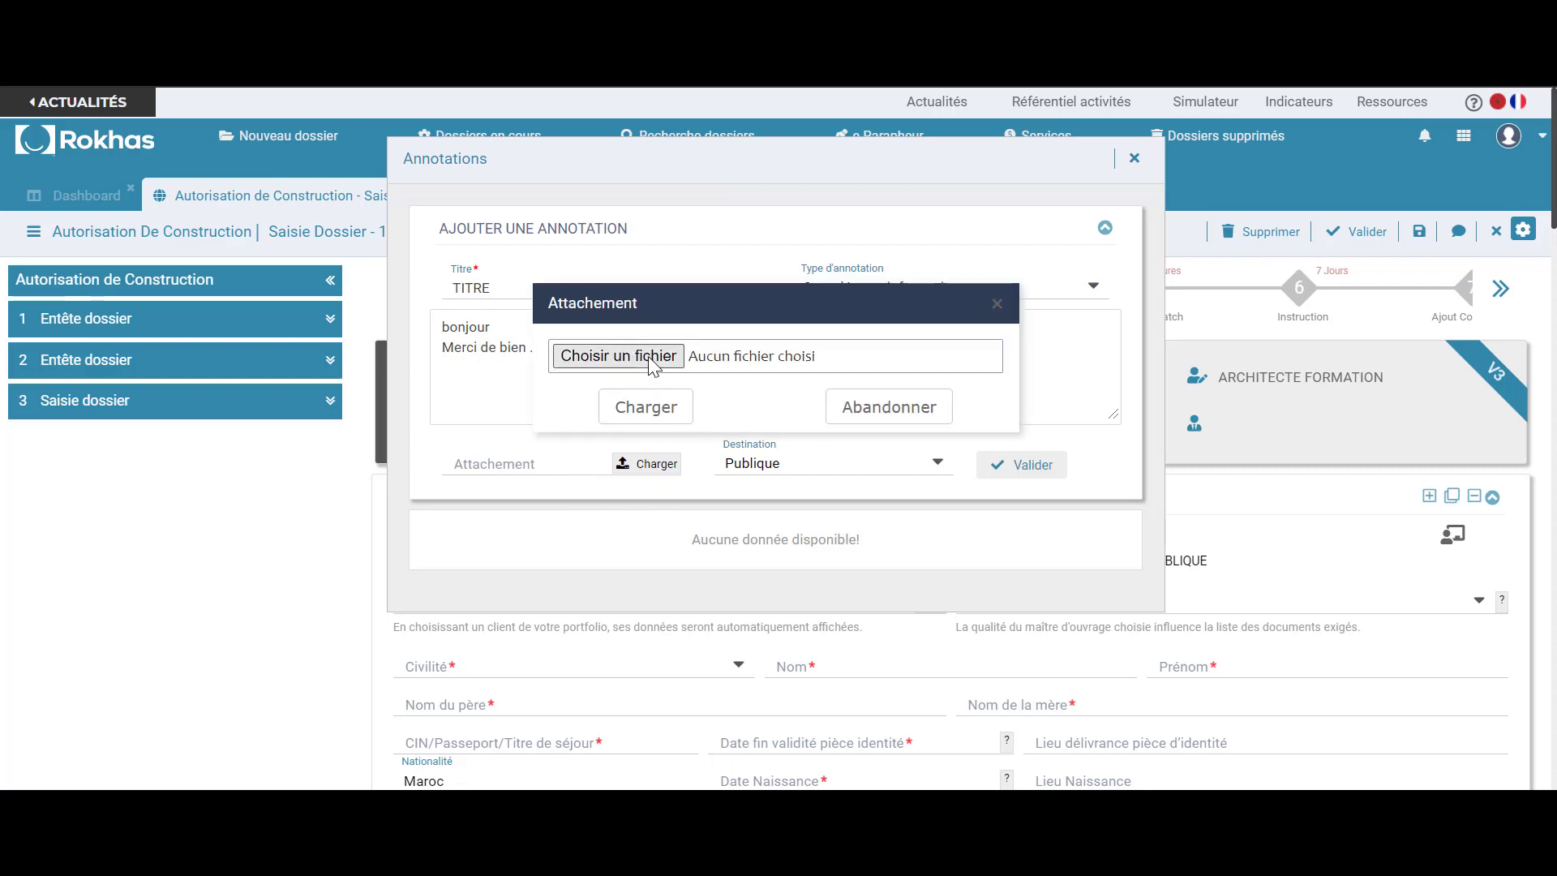
{"action": "left_click", "coordinate": [649, 361]}
{"action": "left_click", "coordinate": [685, 508]}
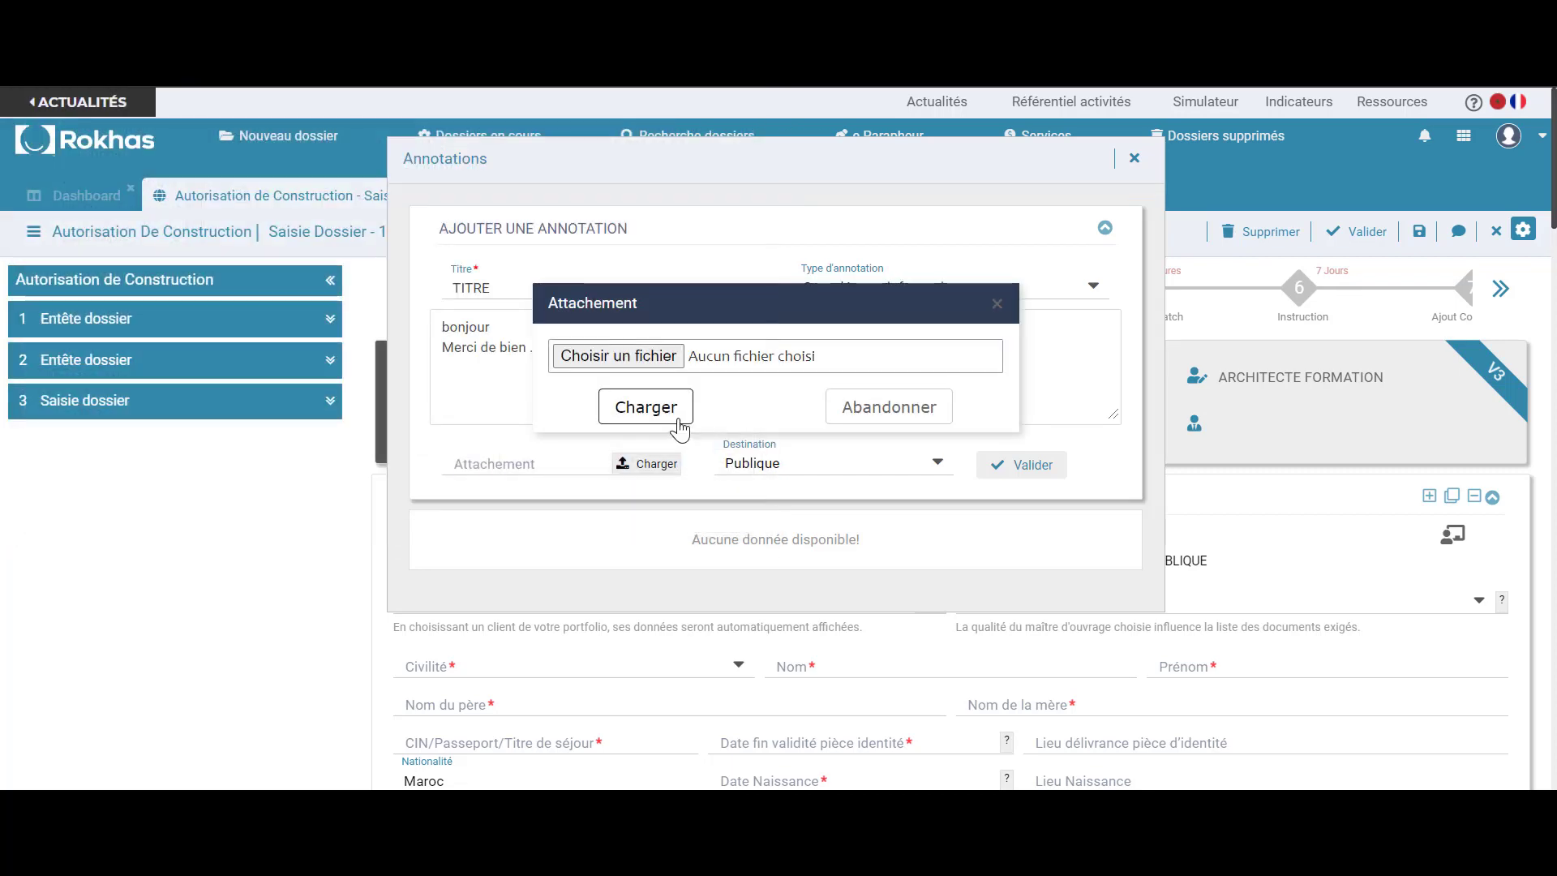
{"action": "left_click", "coordinate": [838, 406]}
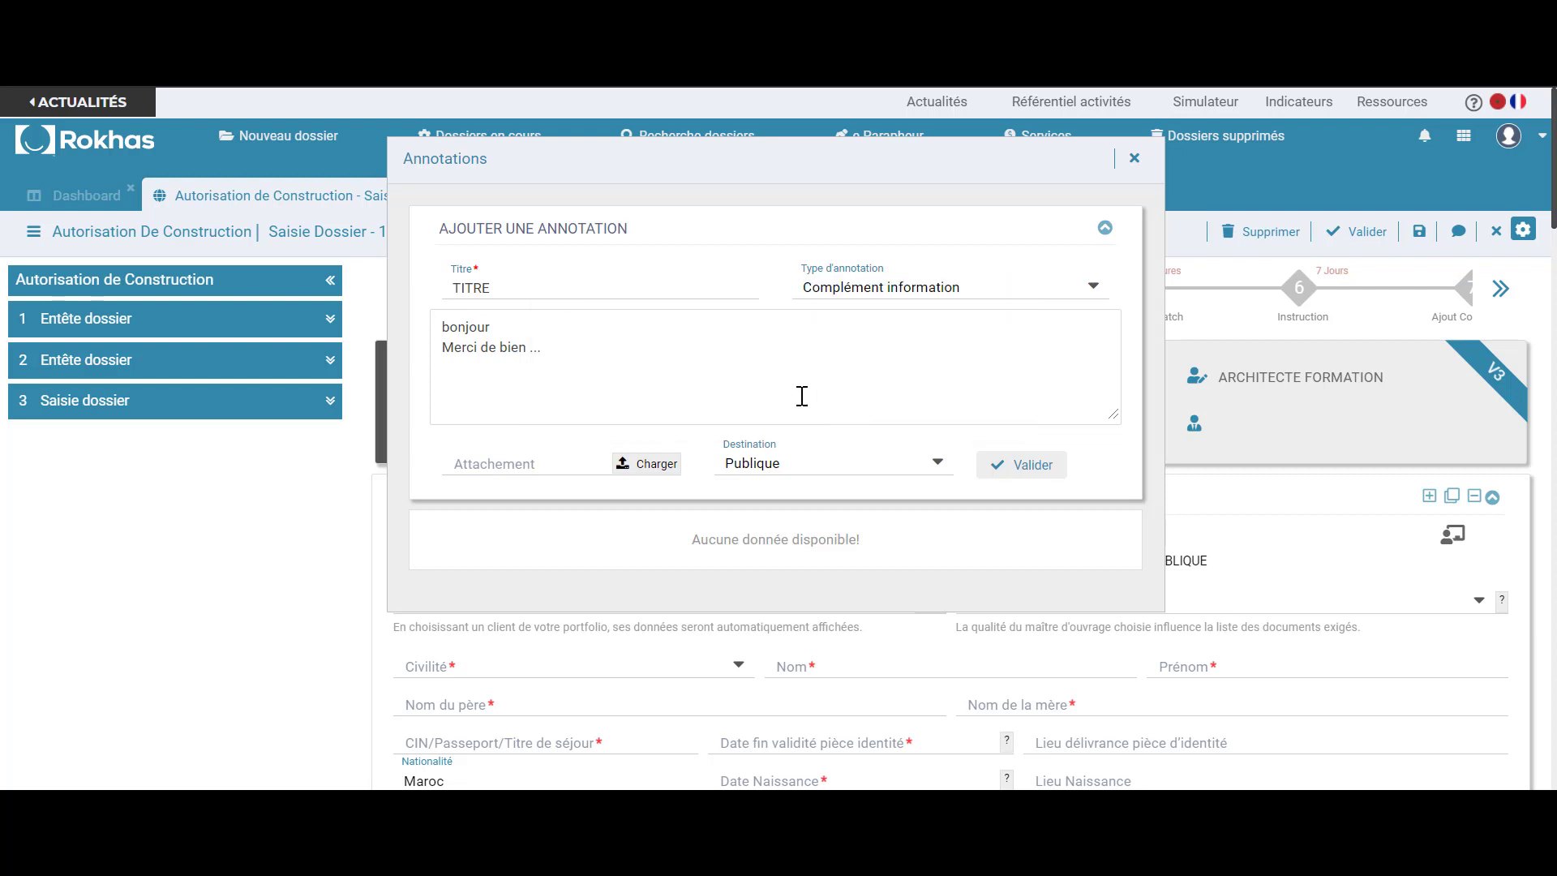
{"action": "left_click", "coordinate": [1018, 476]}
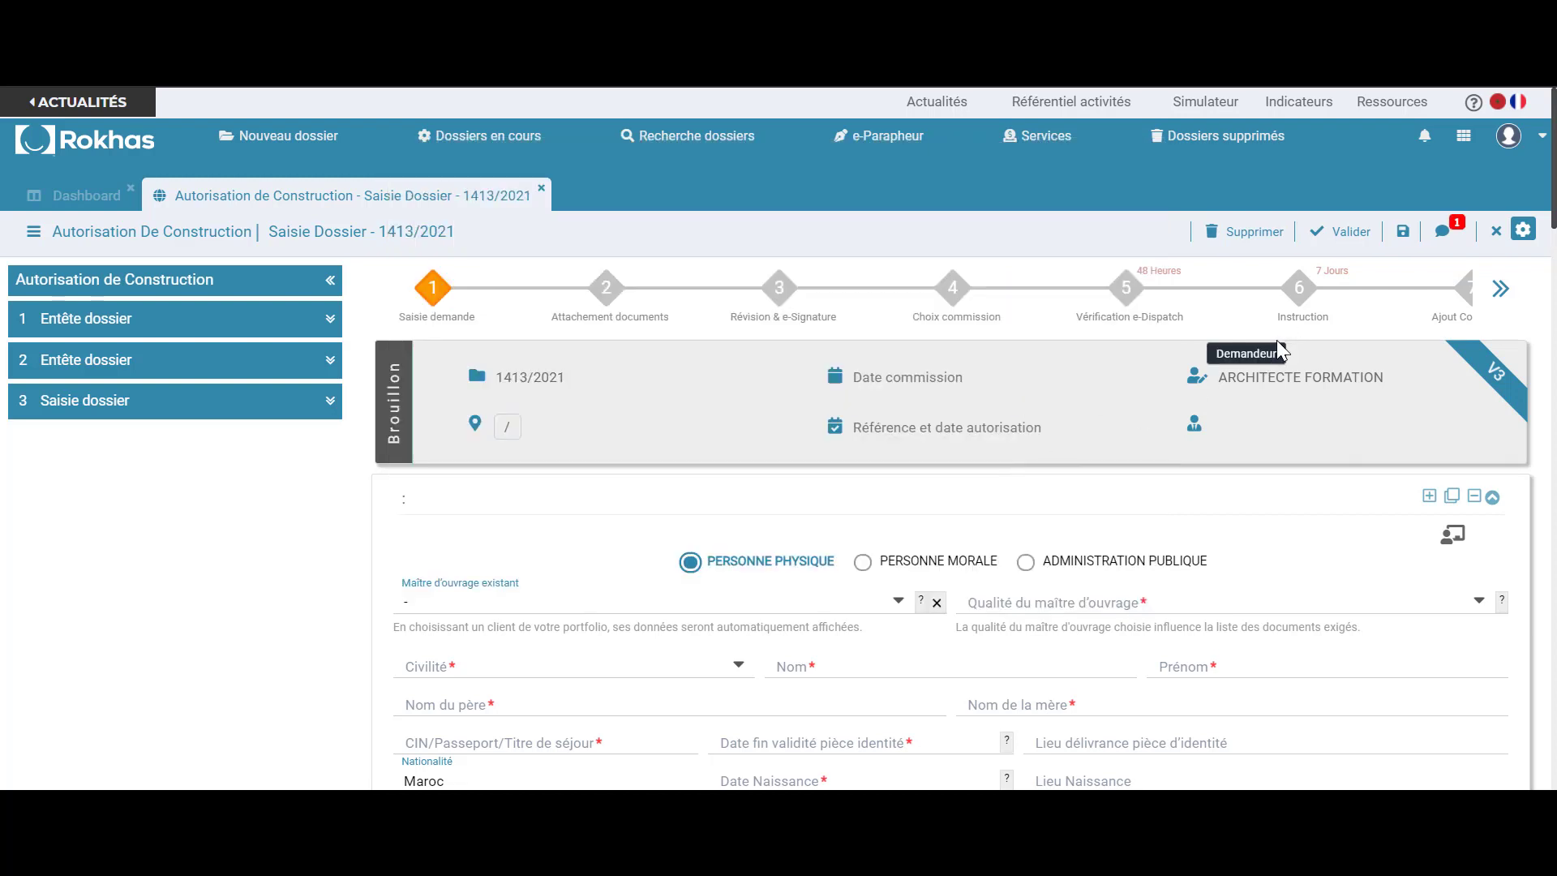
{"action": "left_click", "coordinate": [1445, 235]}
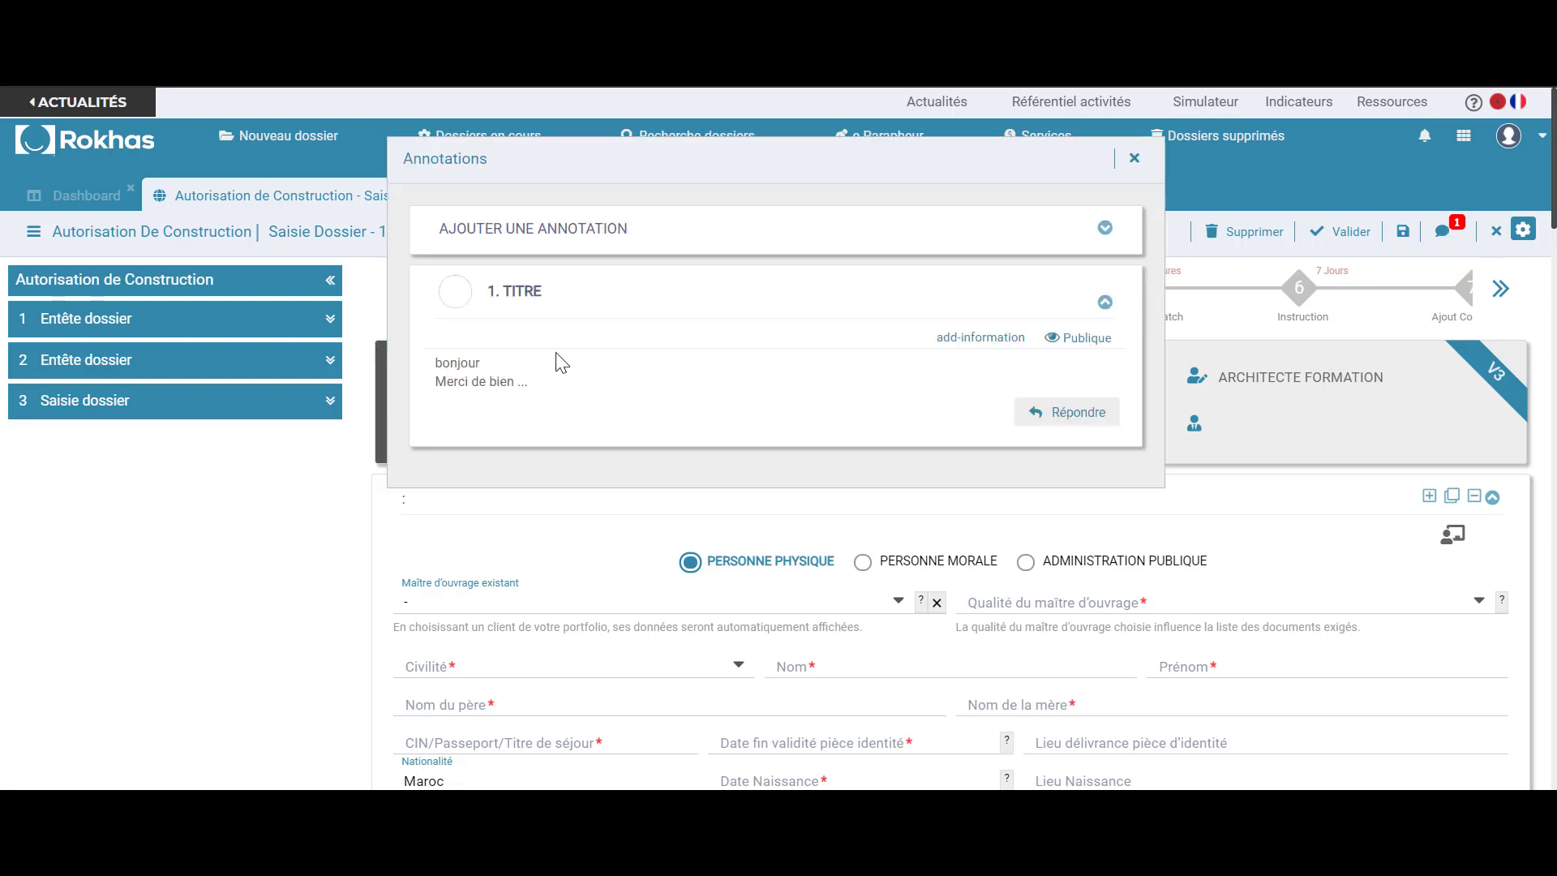
{"action": "left_click", "coordinate": [1135, 158]}
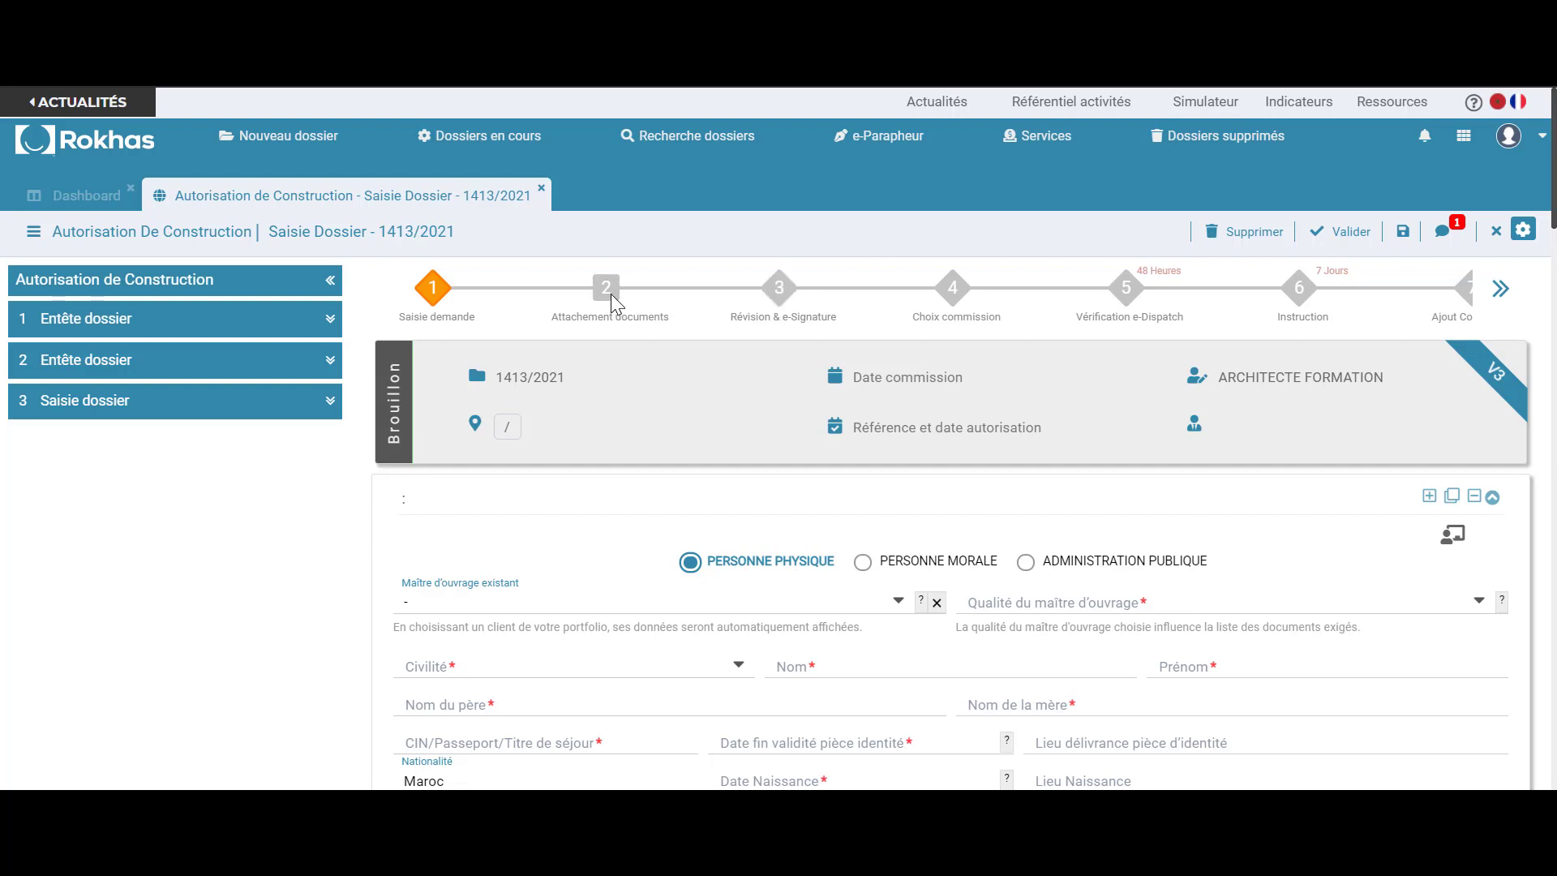
Scroll down to the blank Maître d'ouvrage form (Personne physique) under Saisie dossier
{"action": "scroll", "coordinate": [608, 307], "scroll_direction": "down", "scroll_amount": 2}
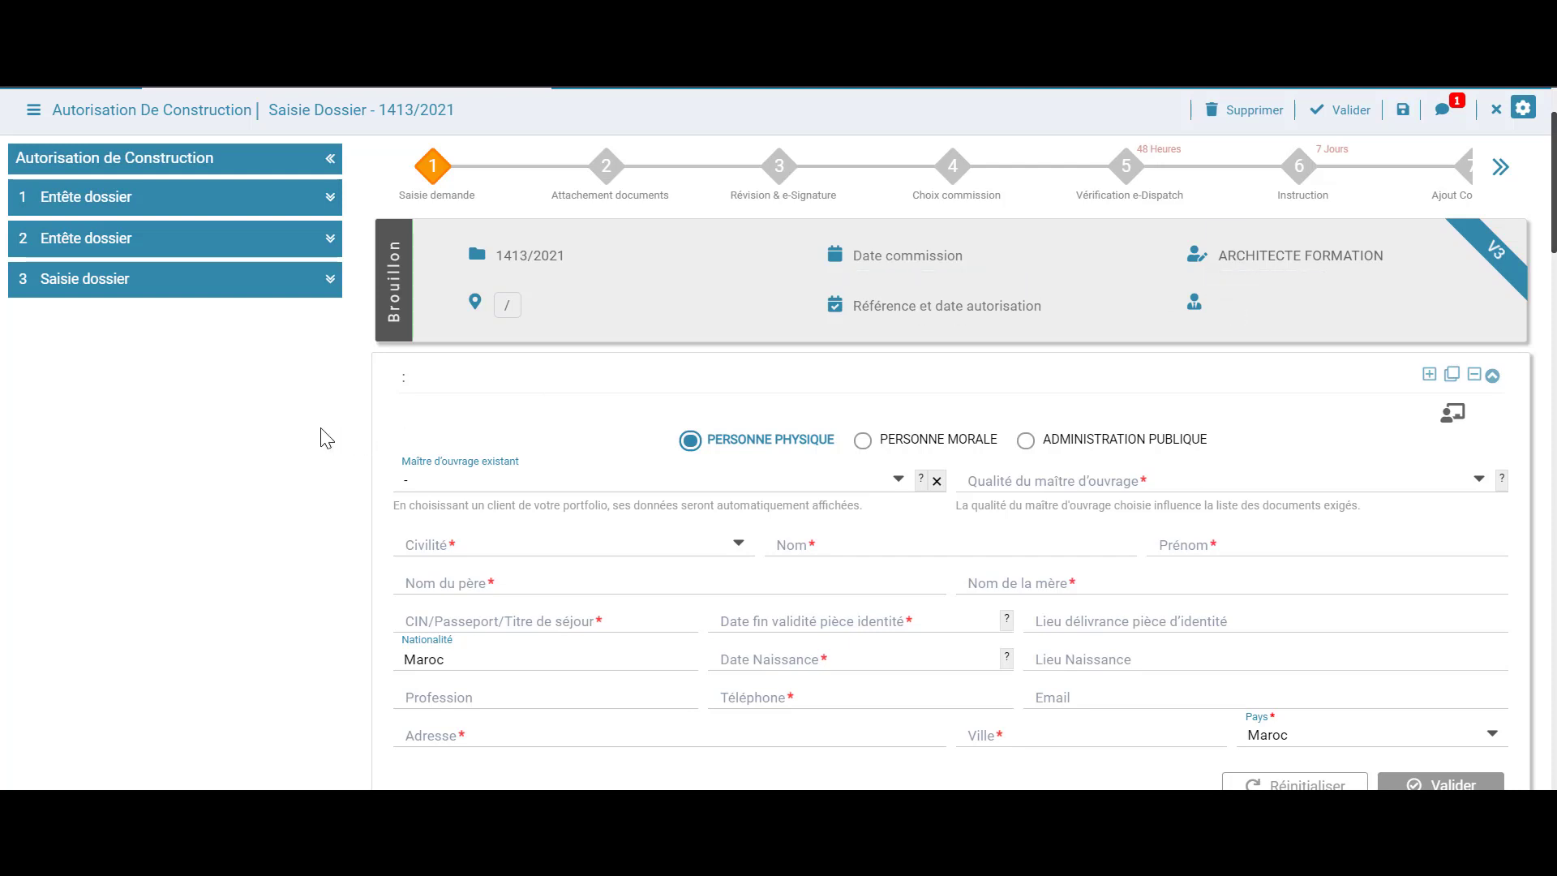
{"action": "scroll", "coordinate": [327, 438], "scroll_direction": "down", "scroll_amount": 2}
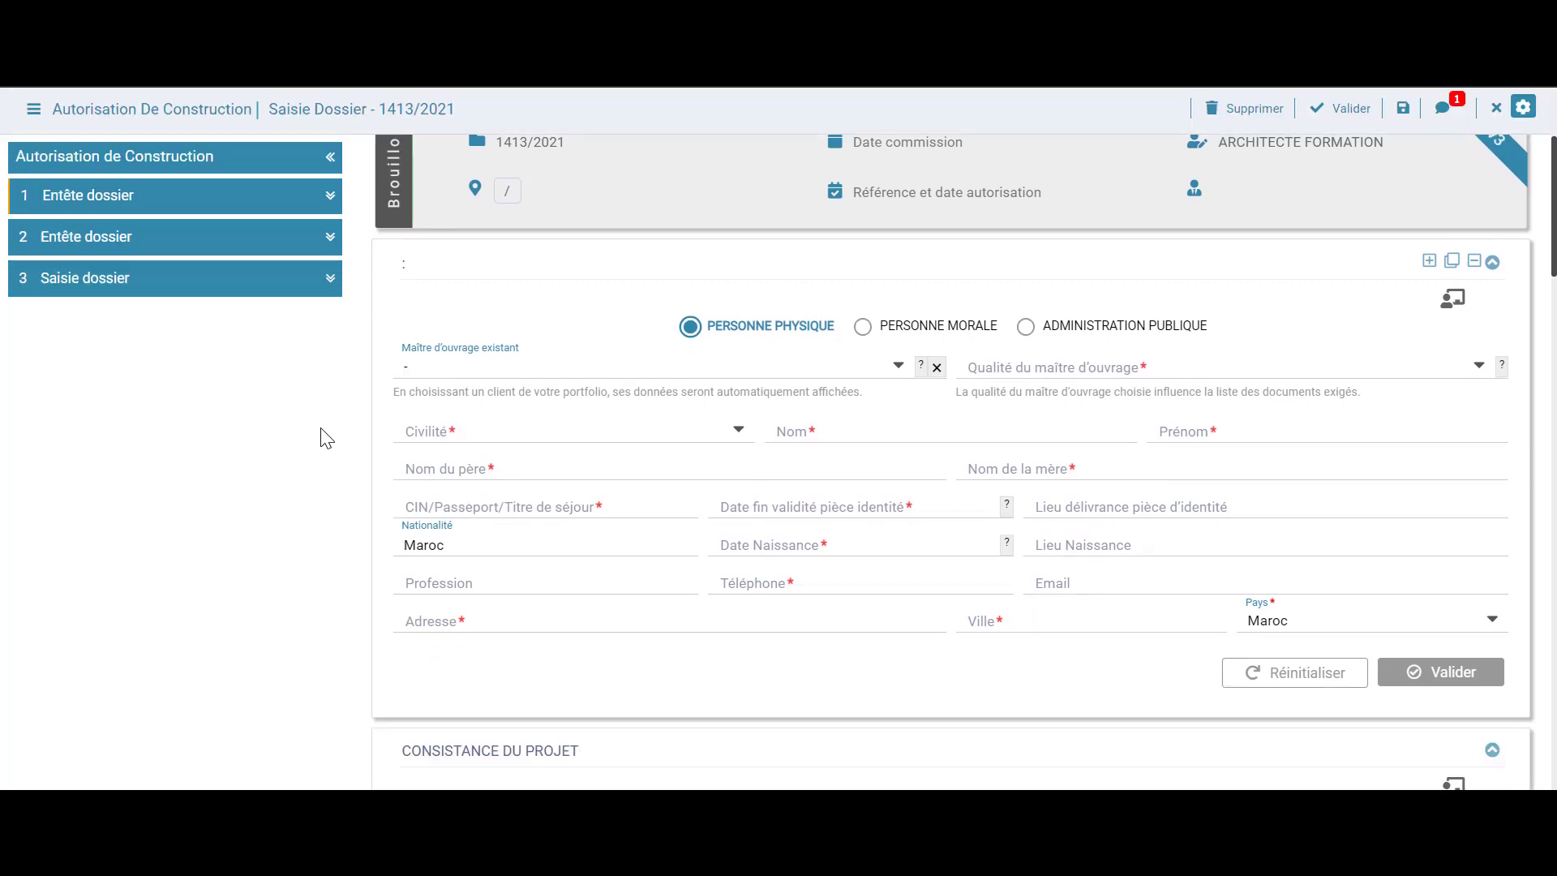
{"action": "scroll", "coordinate": [327, 438], "scroll_direction": "down", "scroll_amount": 2}
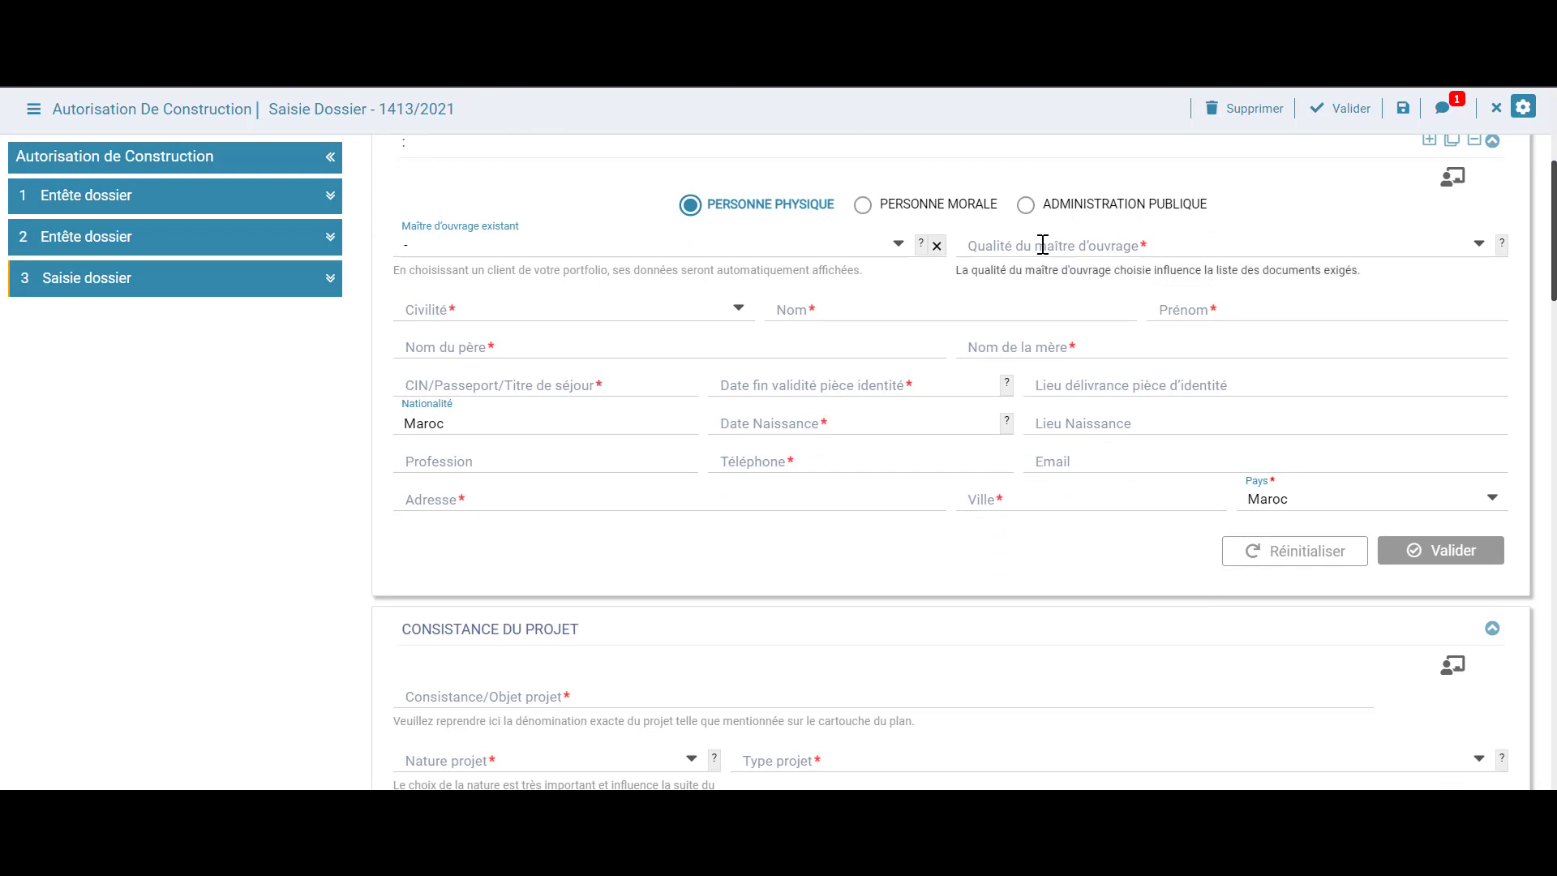
Set the owner's capacity to Propriétaire majeur and civility to MONSIEUR
{"action": "left_click", "coordinate": [887, 247]}
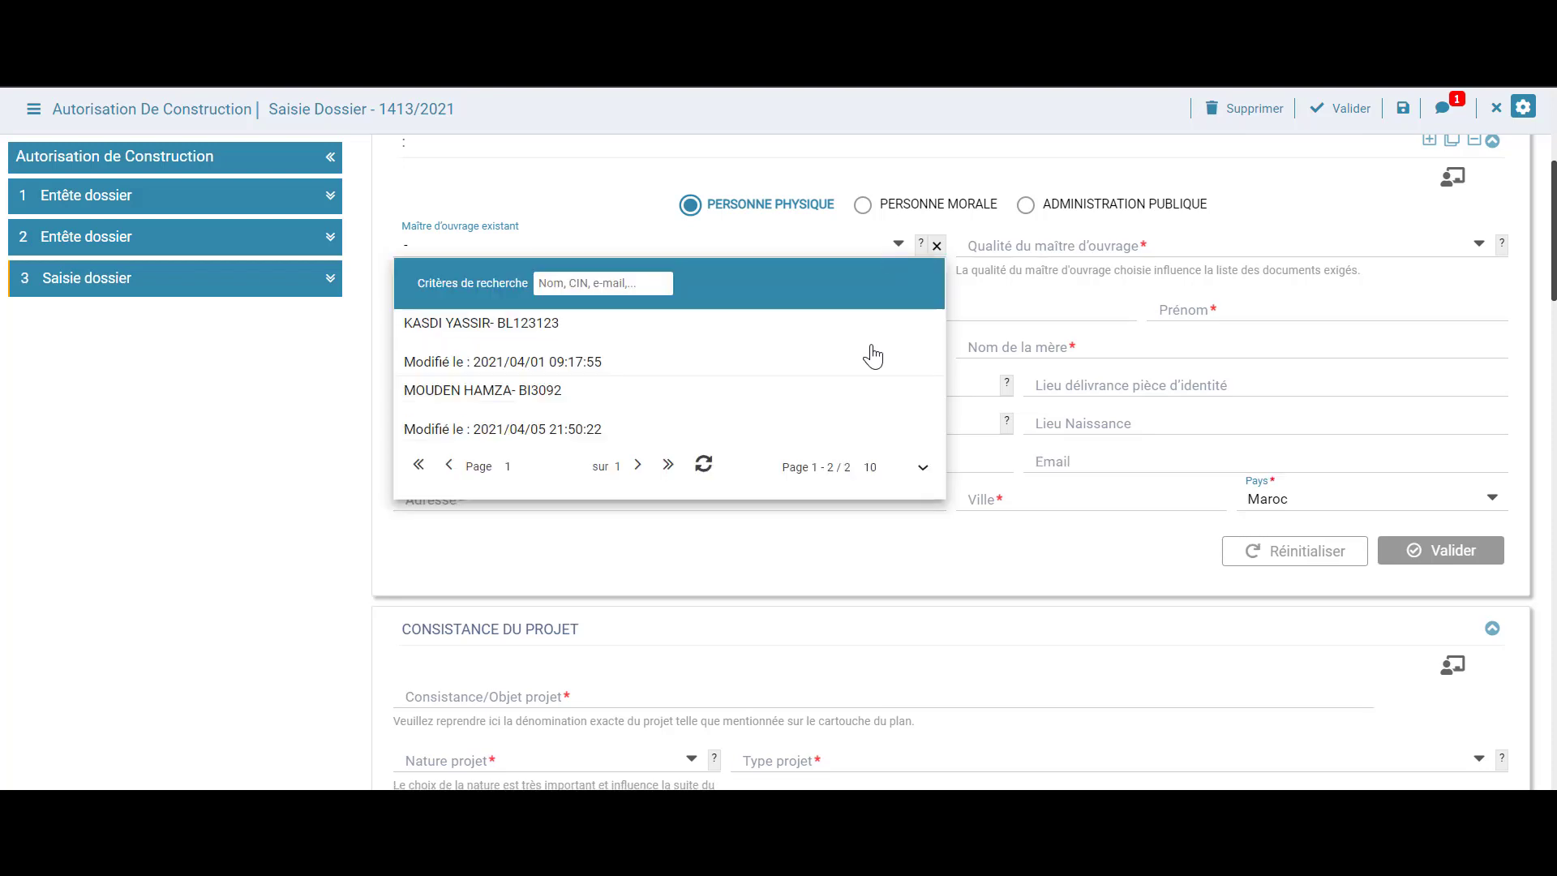
{"action": "left_click", "coordinate": [1009, 293]}
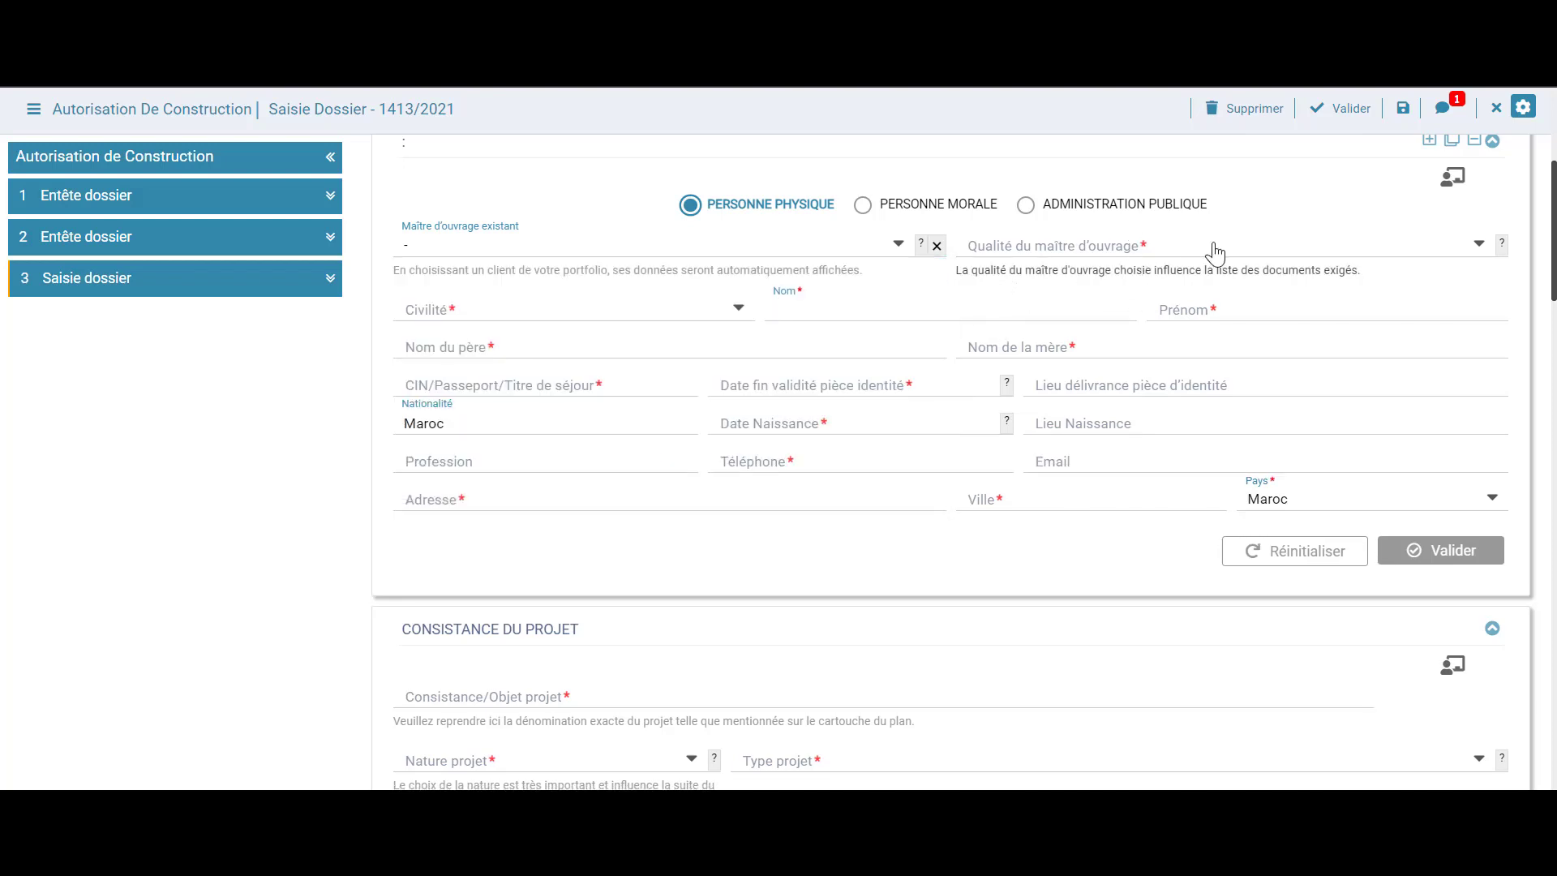
{"action": "scroll", "coordinate": [1209, 300], "scroll_direction": "up", "scroll_amount": 2}
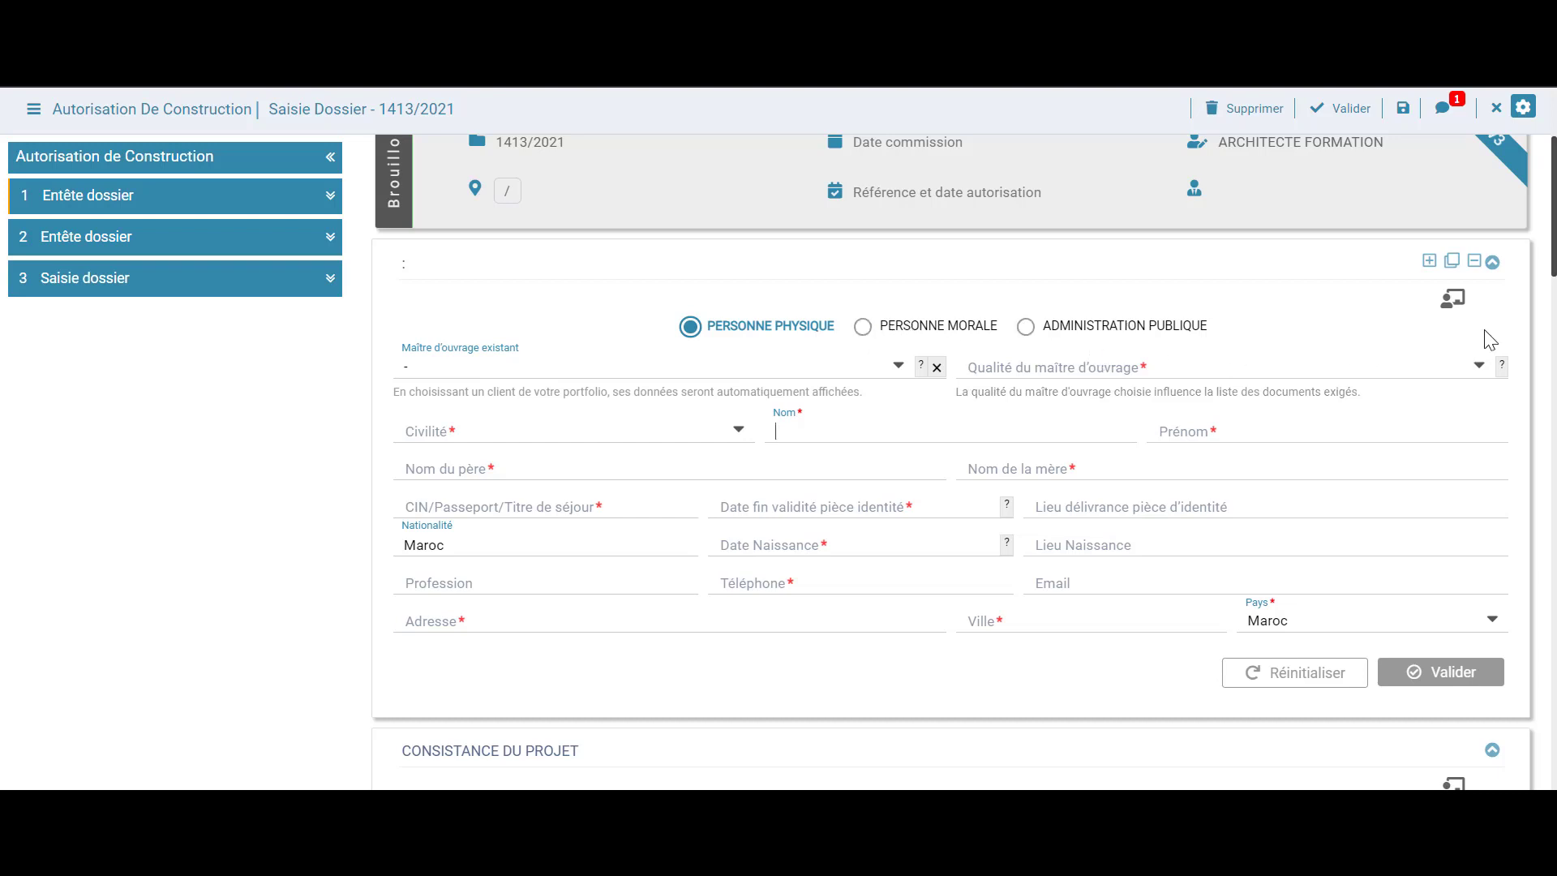
{"action": "scroll", "coordinate": [1483, 332], "scroll_direction": "down", "scroll_amount": 2}
{"action": "left_click", "coordinate": [1481, 243]}
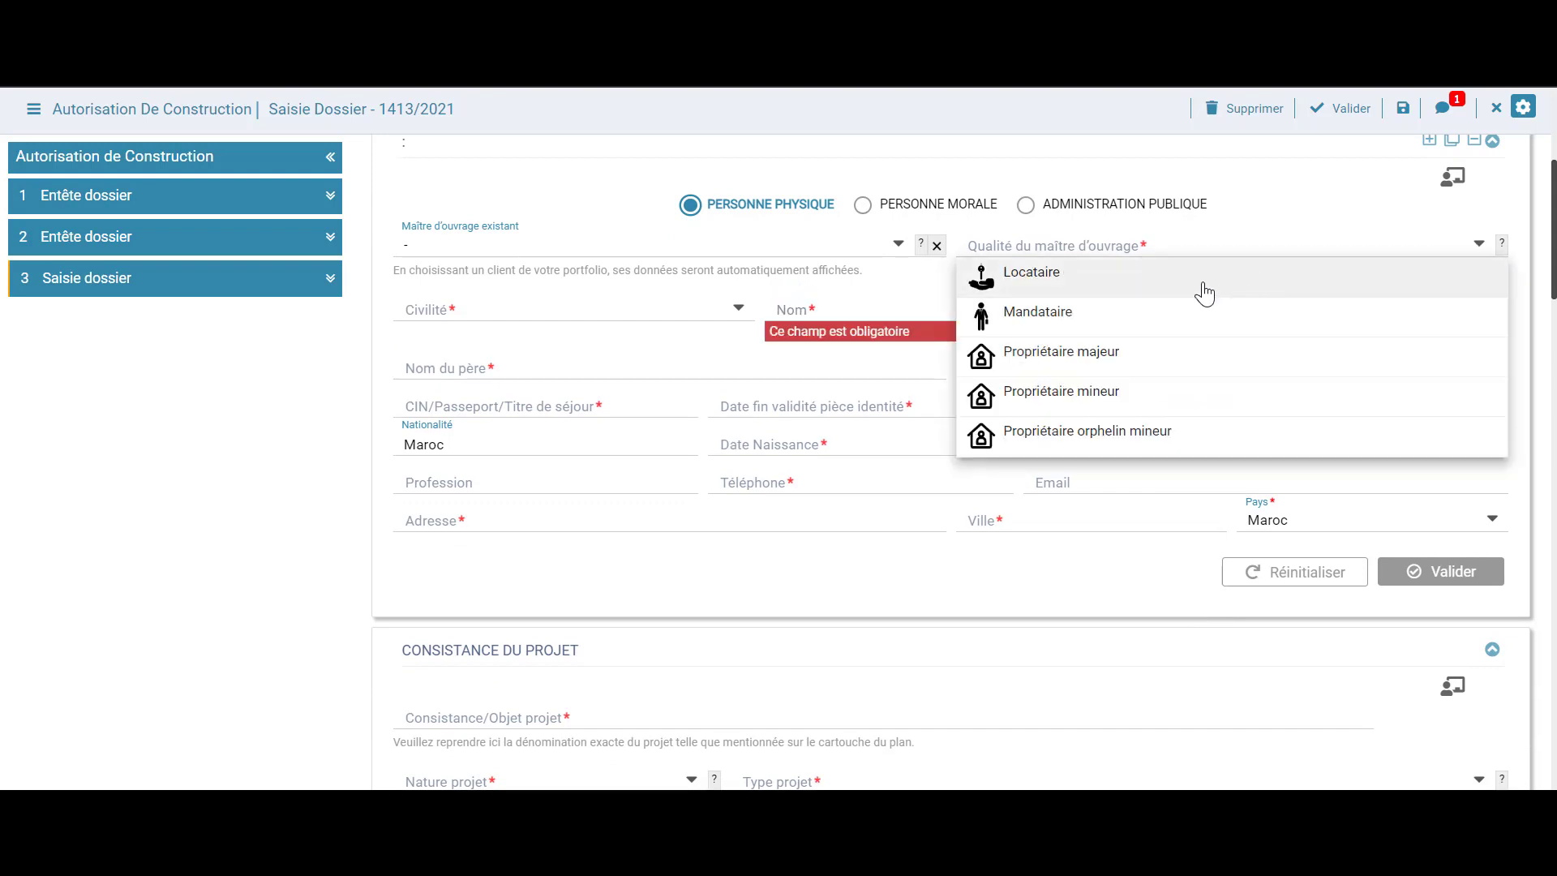
{"action": "left_click", "coordinate": [1175, 366]}
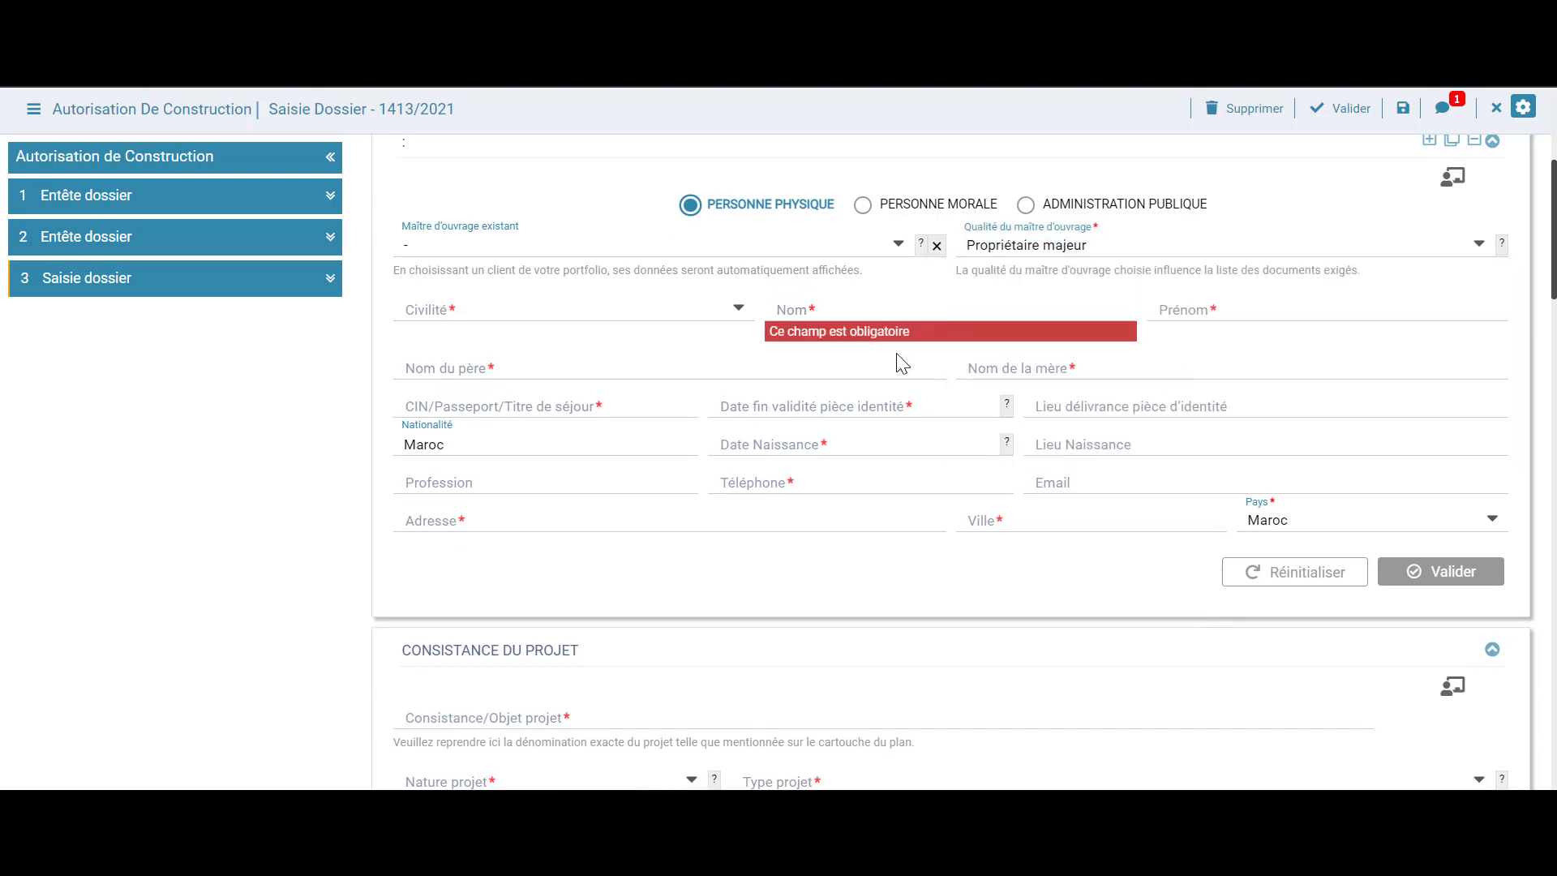
{"action": "left_click", "coordinate": [706, 316]}
{"action": "left_click", "coordinate": [685, 339]}
Enter the owner's surname, first name and parents' names, then auto-fill from an existing client's record
{"action": "left_click", "coordinate": [955, 307]}
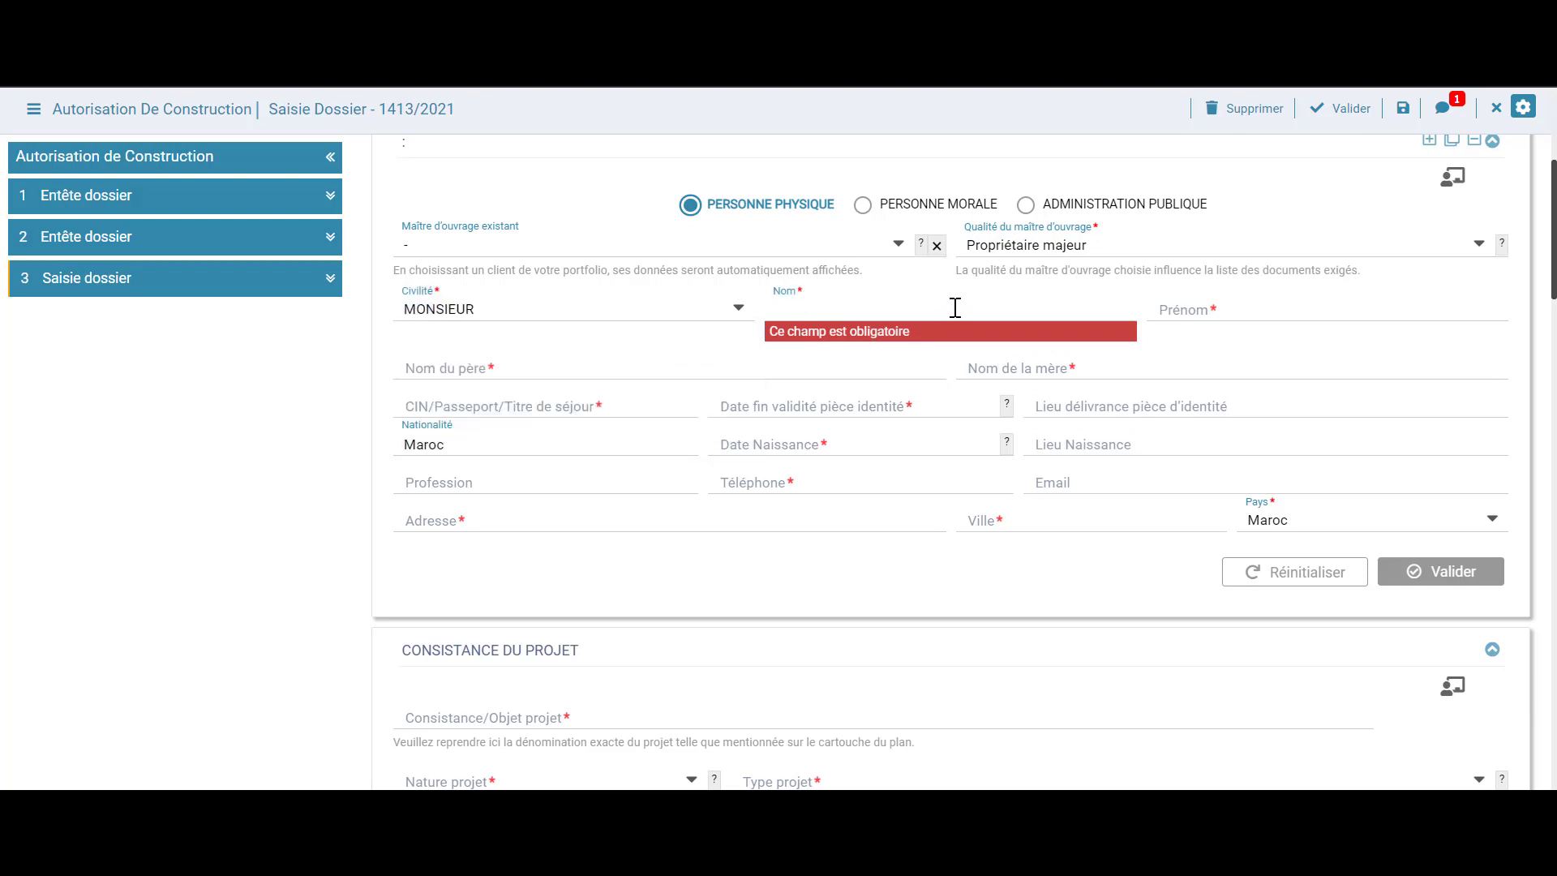
{"action": "key", "text": "Tab"}
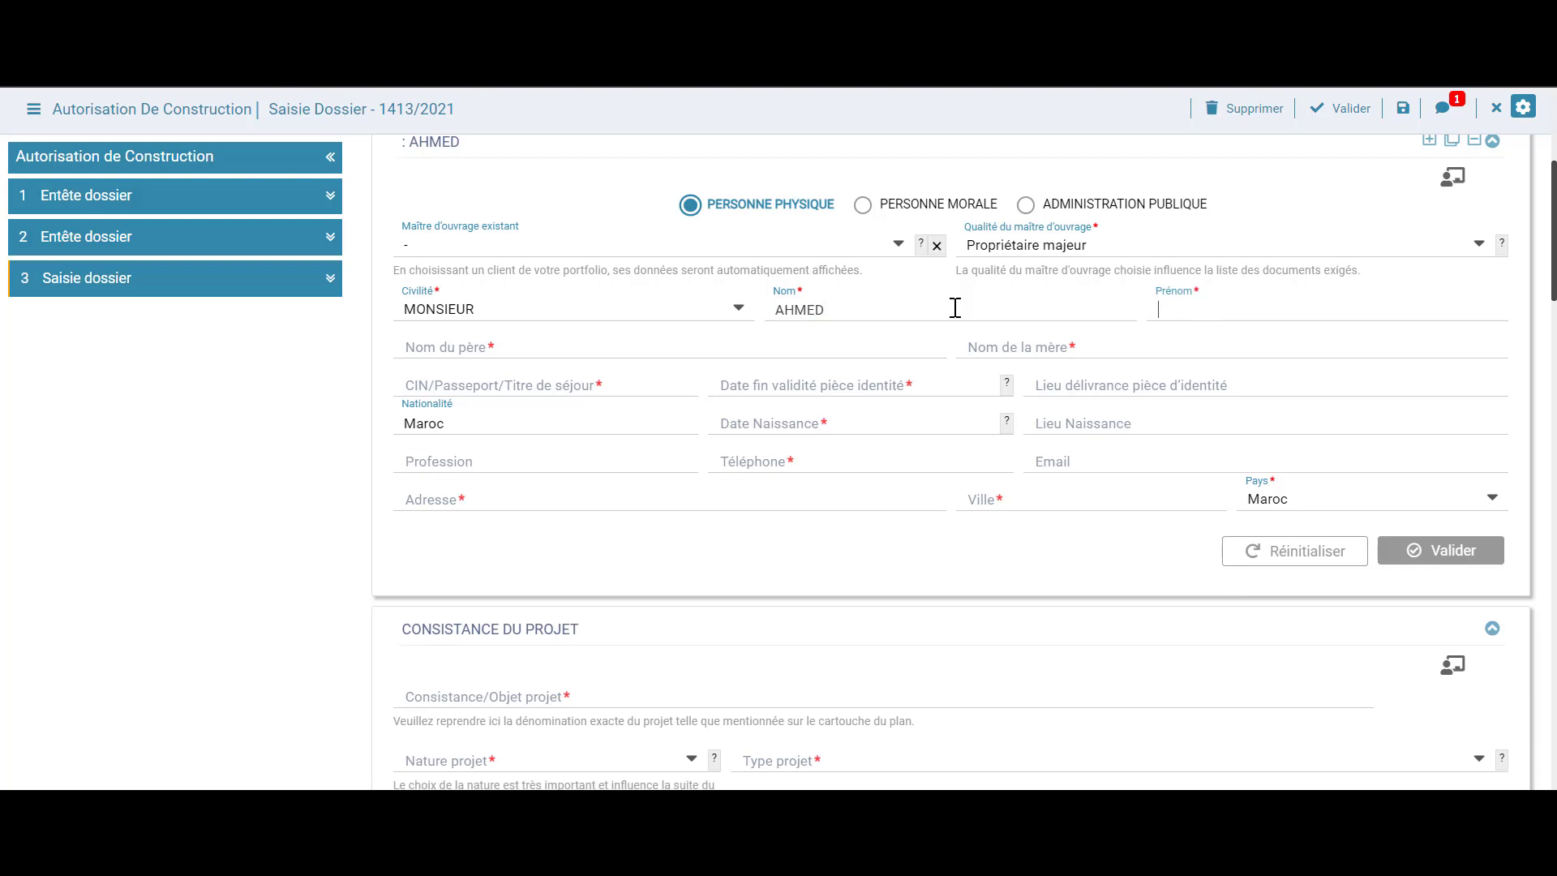
{"action": "left_click", "coordinate": [553, 354]}
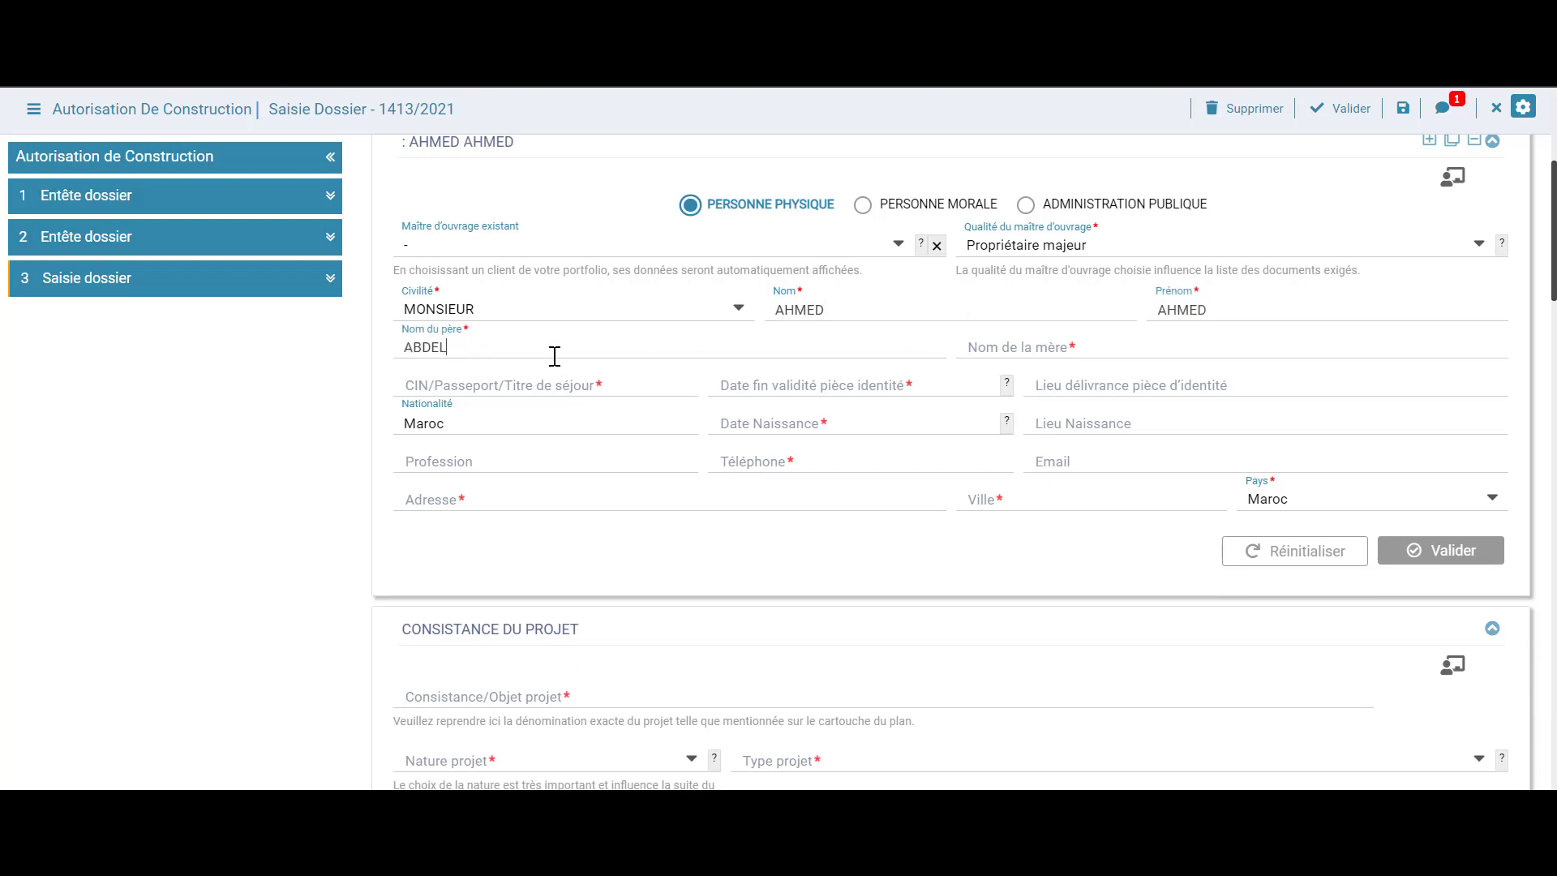
{"action": "key", "text": "Tab"}
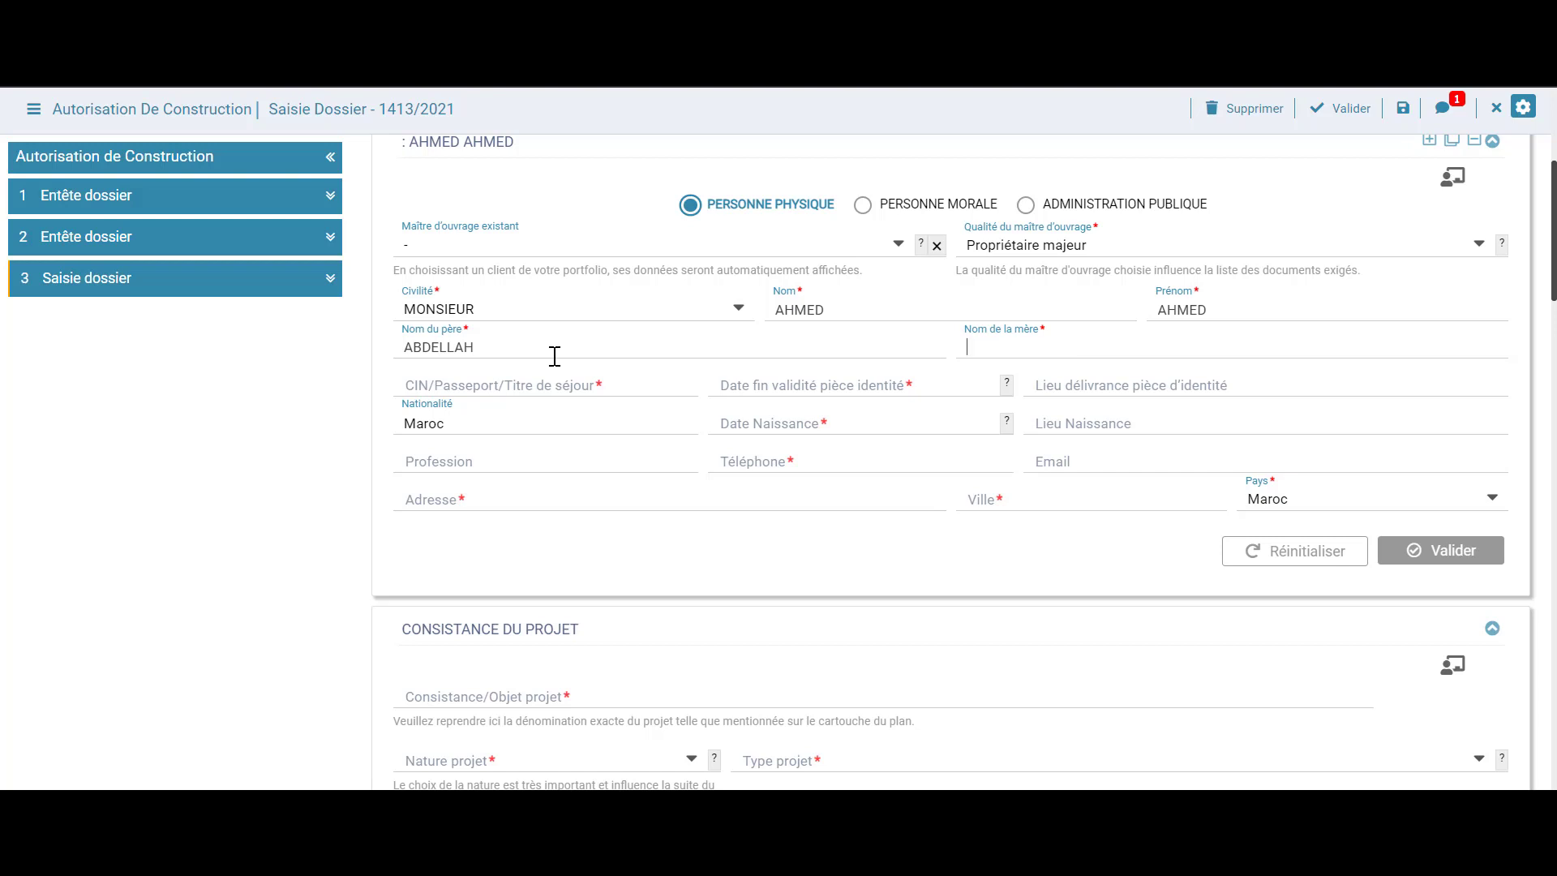
{"action": "left_click", "coordinate": [892, 246]}
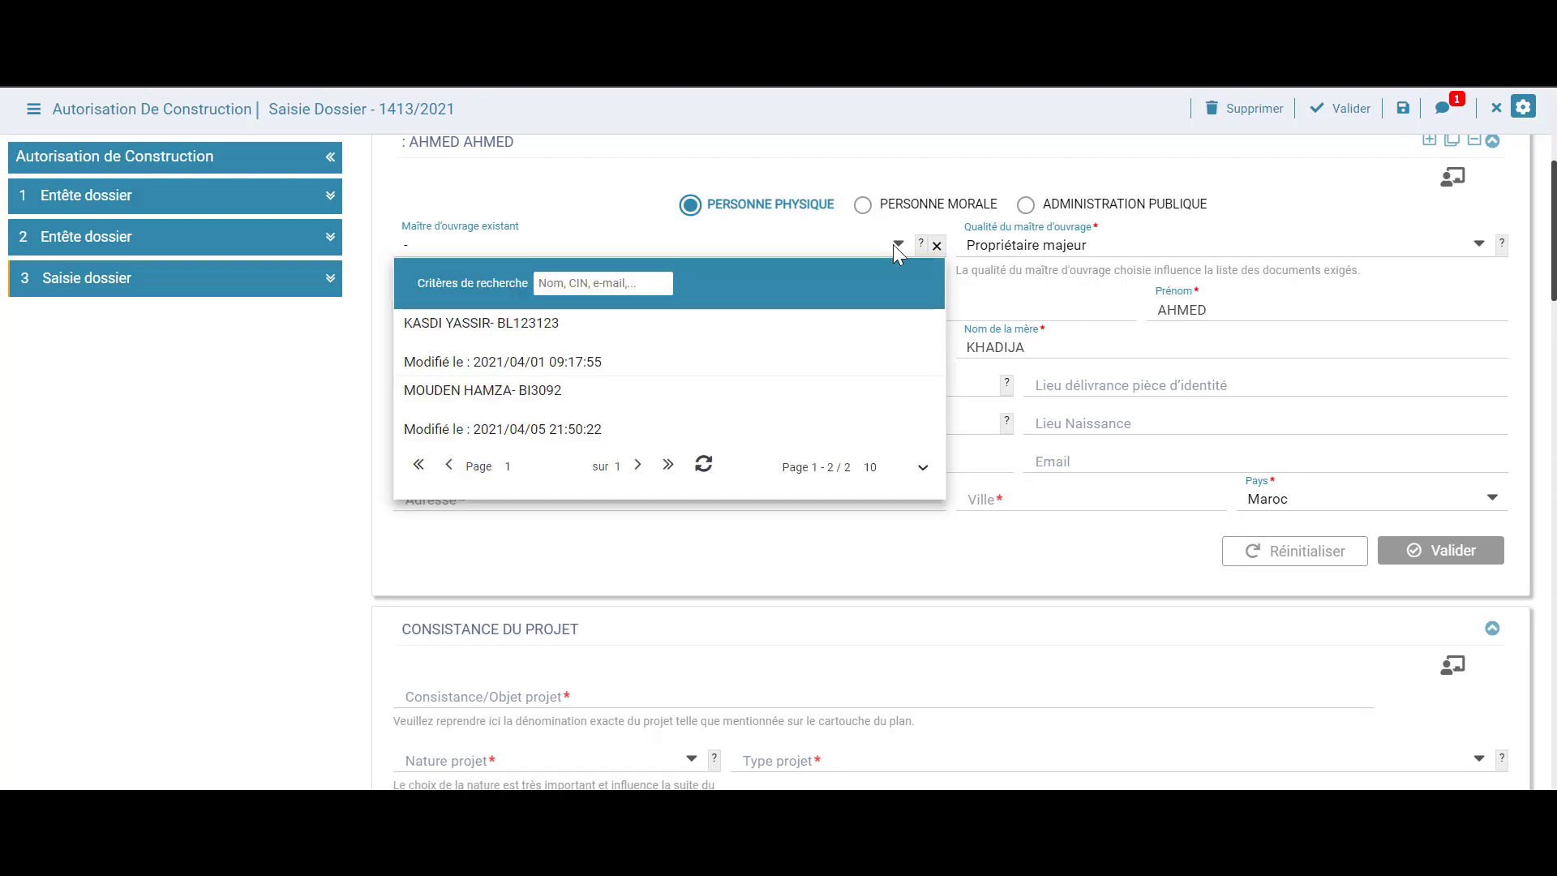
{"action": "left_click", "coordinate": [545, 422]}
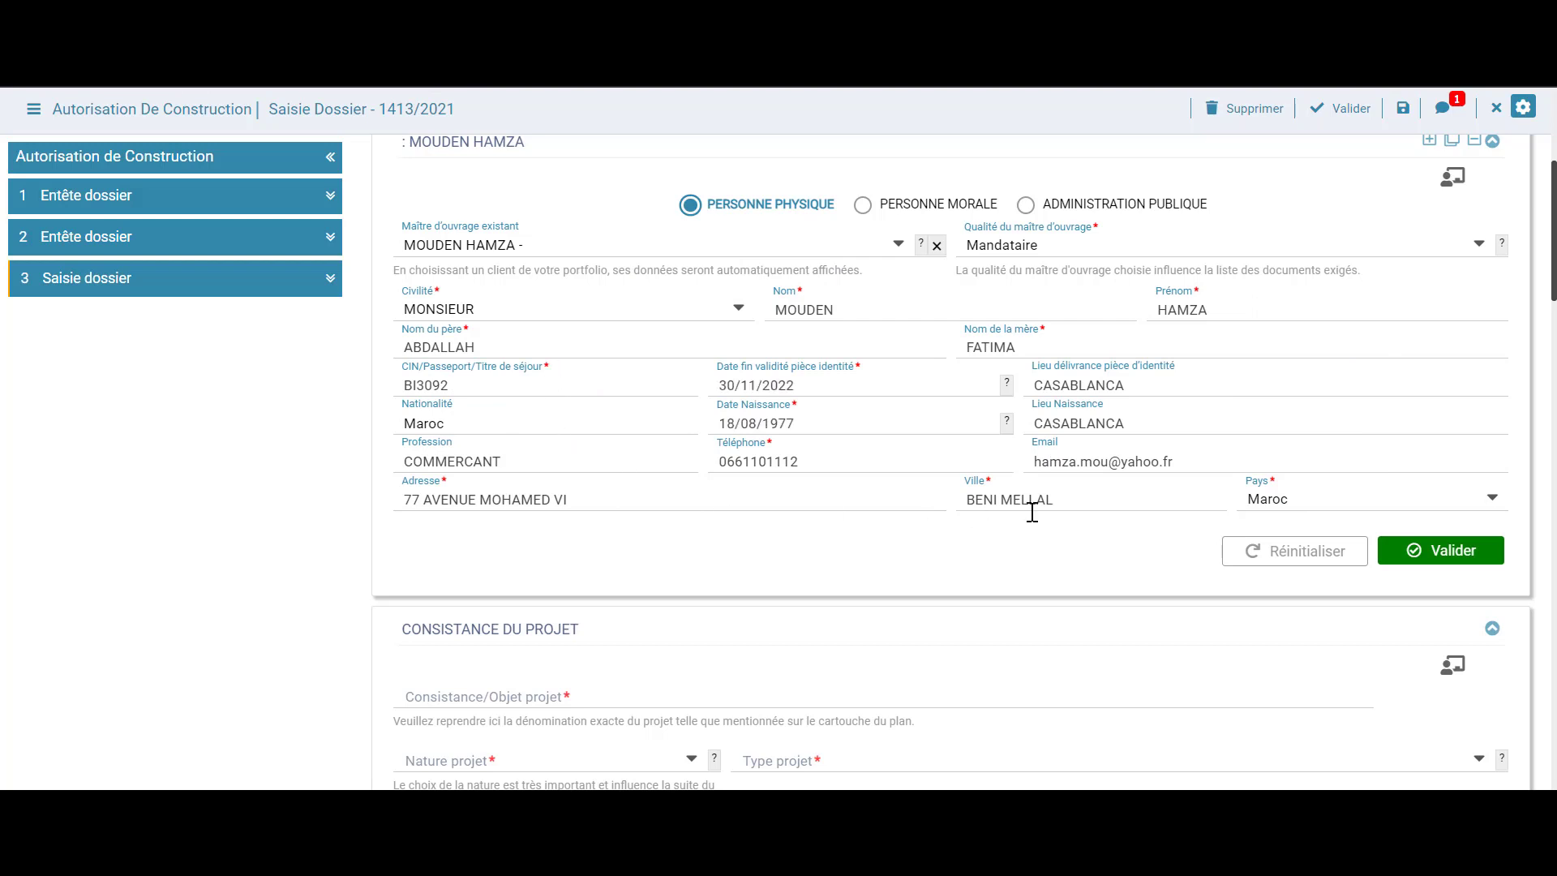
Save the project owner's details and discard an extra blank owner form
{"action": "left_click", "coordinate": [1432, 559]}
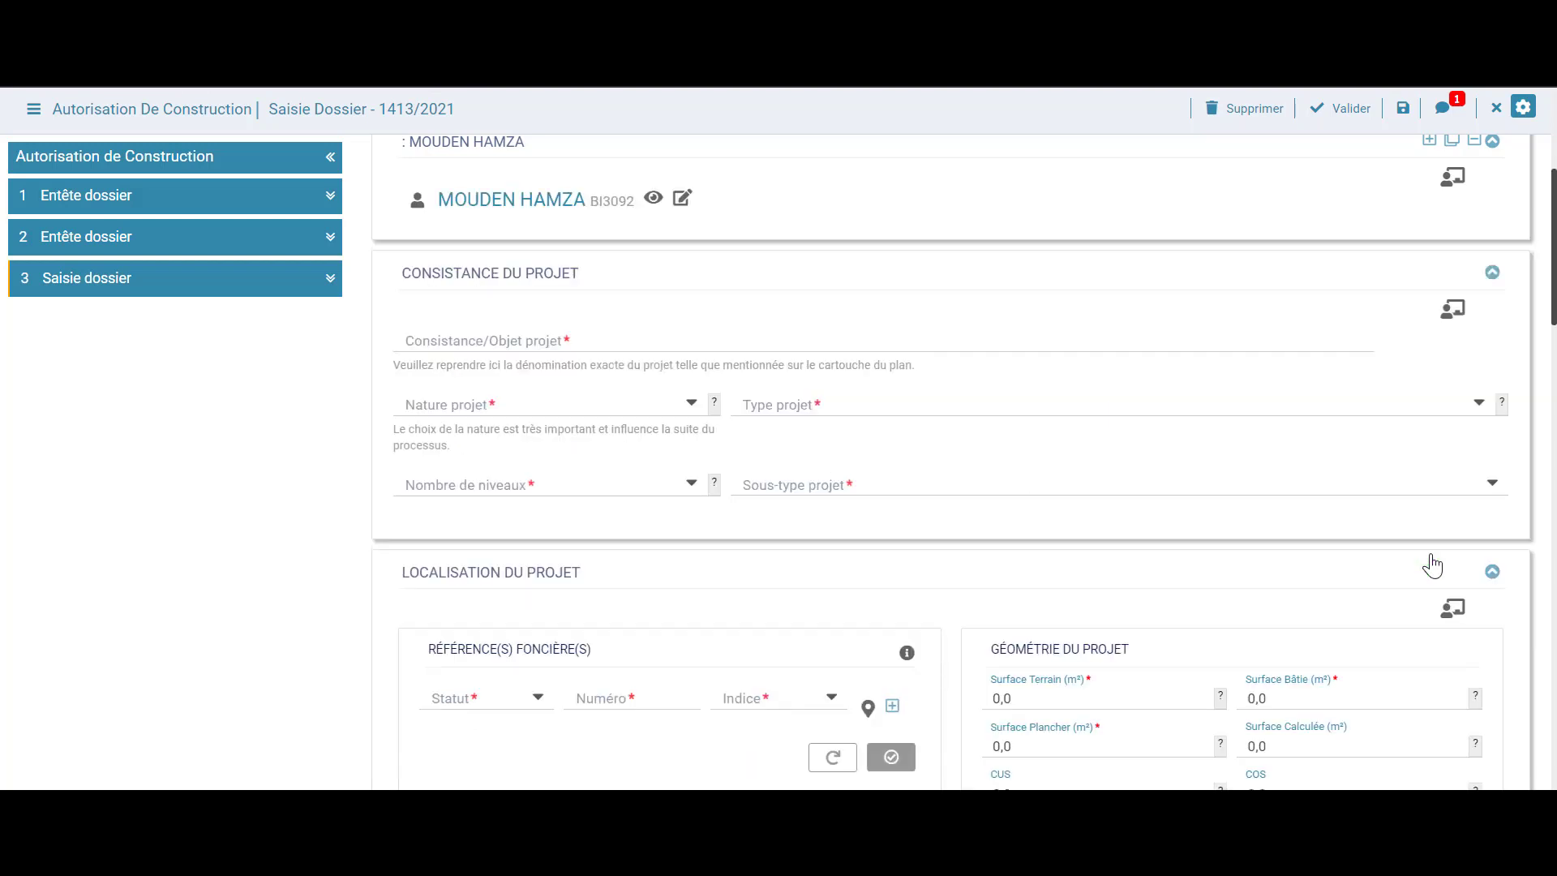
{"action": "scroll", "coordinate": [1235, 456], "scroll_direction": "up", "scroll_amount": 2}
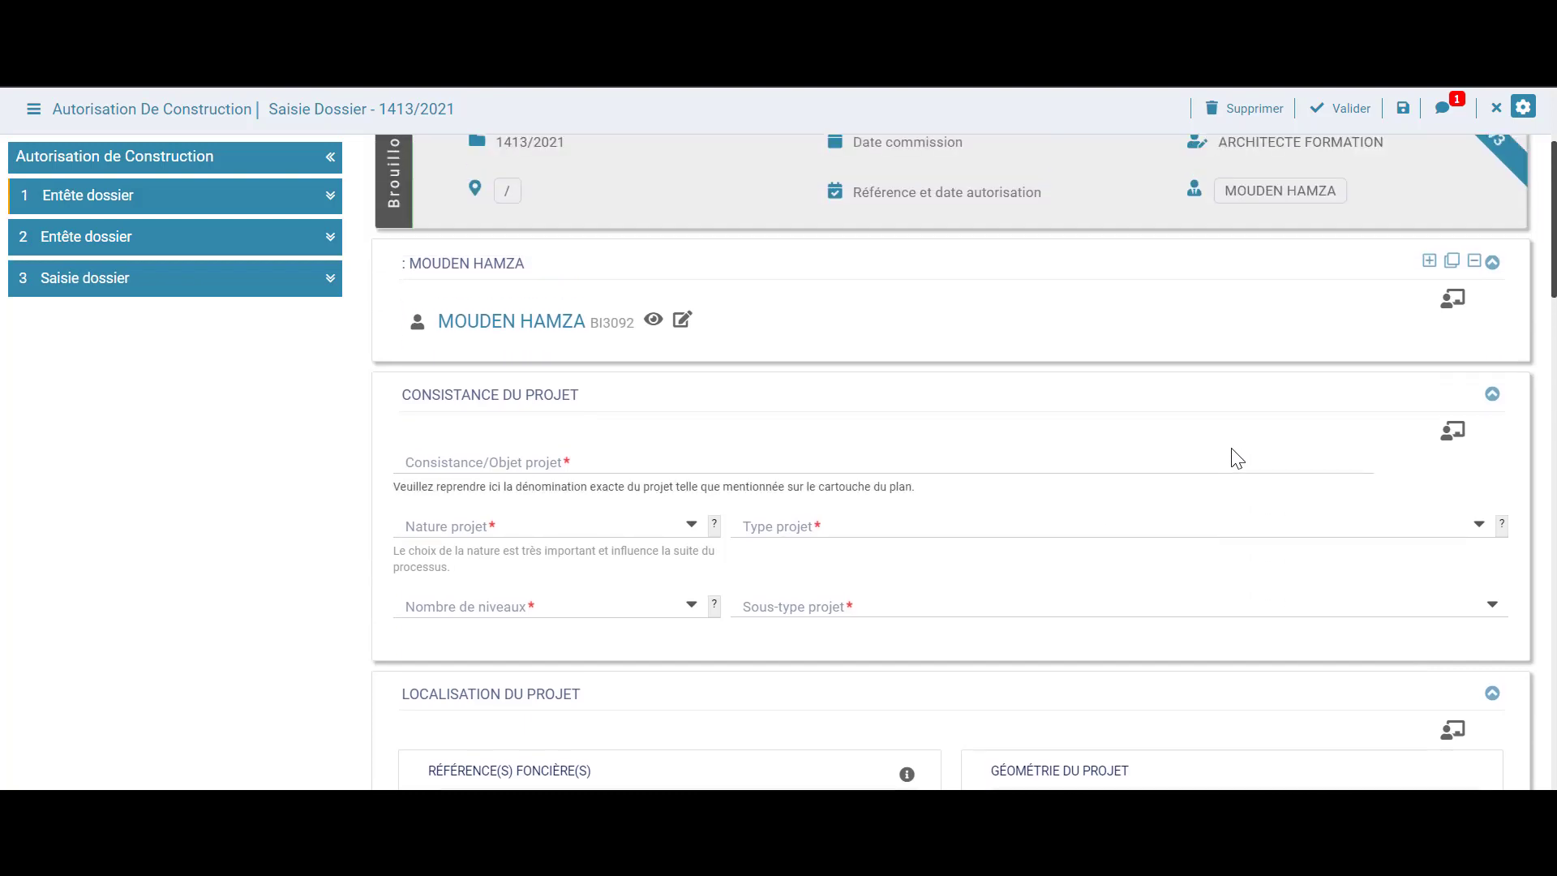
{"action": "left_click", "coordinate": [1429, 264]}
{"action": "scroll", "coordinate": [1338, 431], "scroll_direction": "down", "scroll_amount": 2}
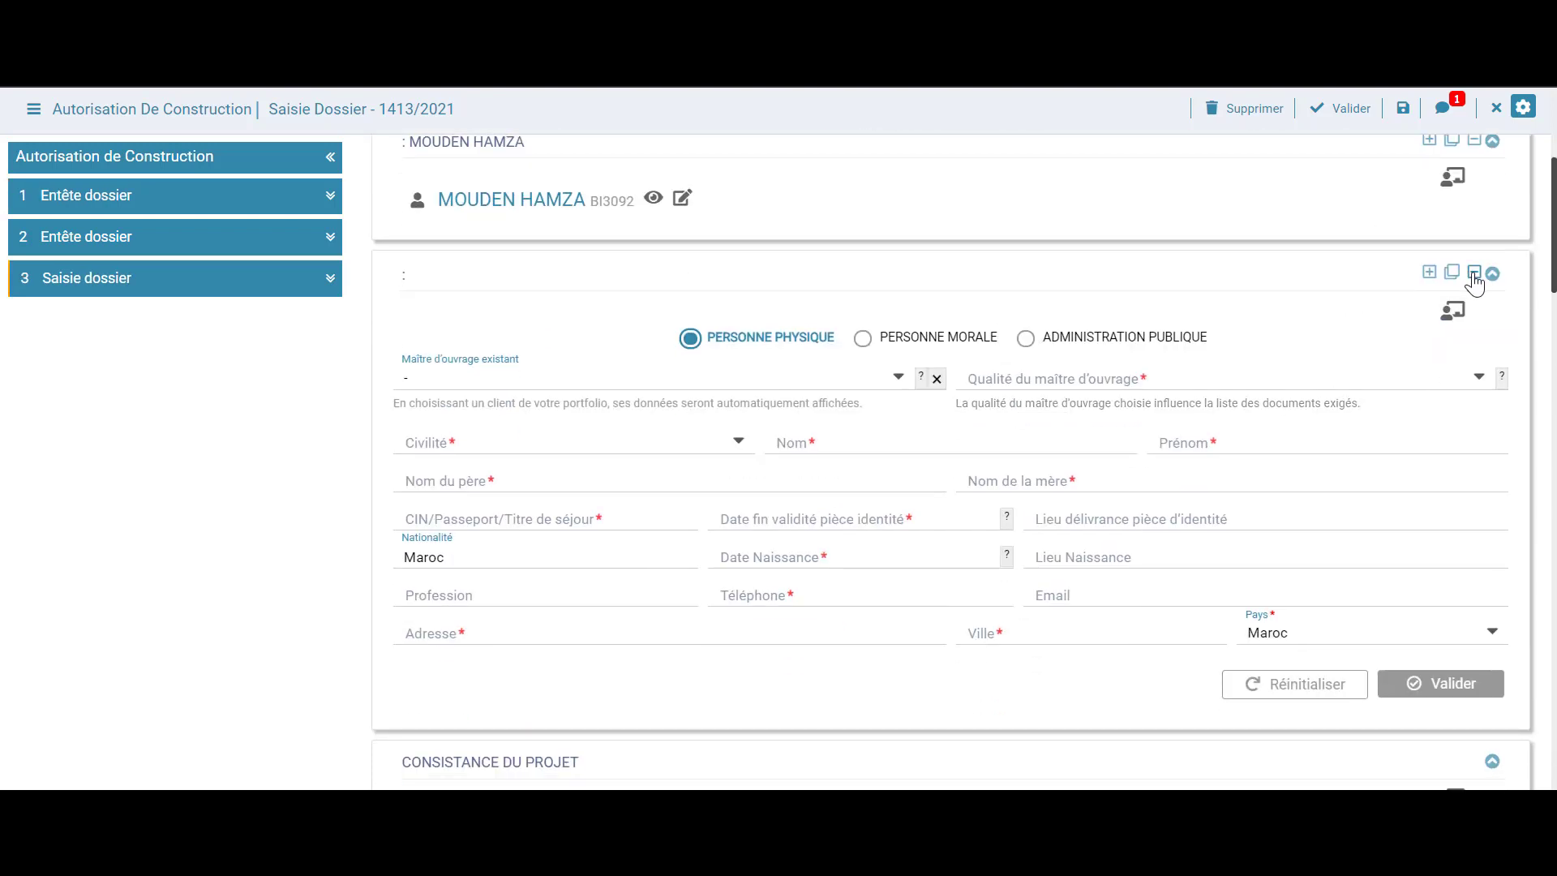
{"action": "left_click", "coordinate": [1473, 275]}
Describe the project as "Construction D'une villa R+1" with nature Construction
{"action": "left_click", "coordinate": [603, 343]}
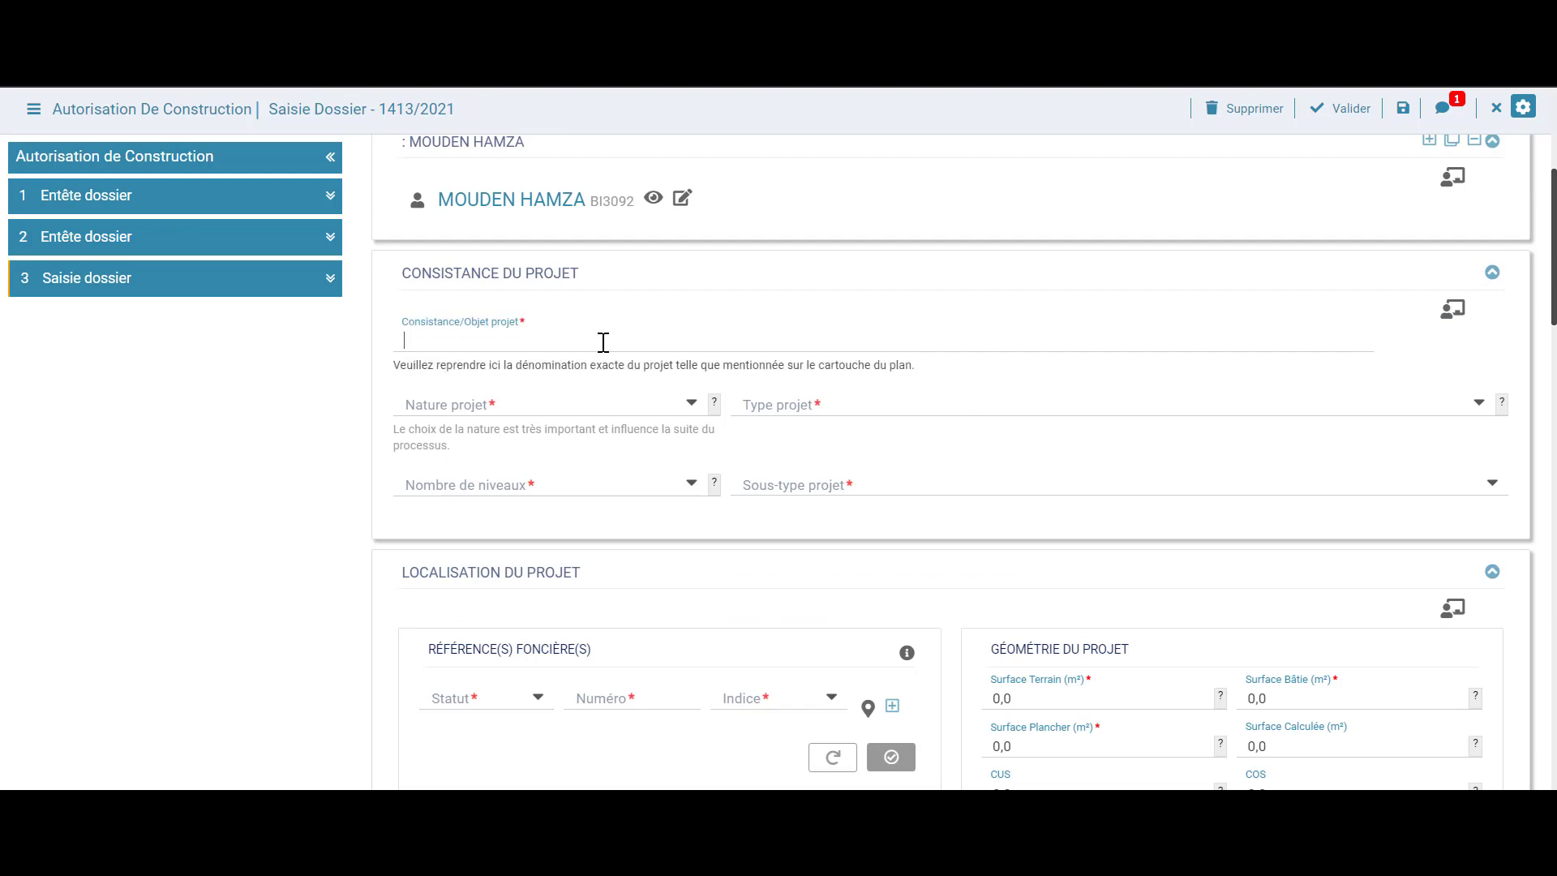
{"action": "type", "text": "Construction"}
{"action": "type", "text": "D'une villa R+&"}
{"action": "key", "text": "BackSpace"}
{"action": "left_click", "coordinate": [690, 404]}
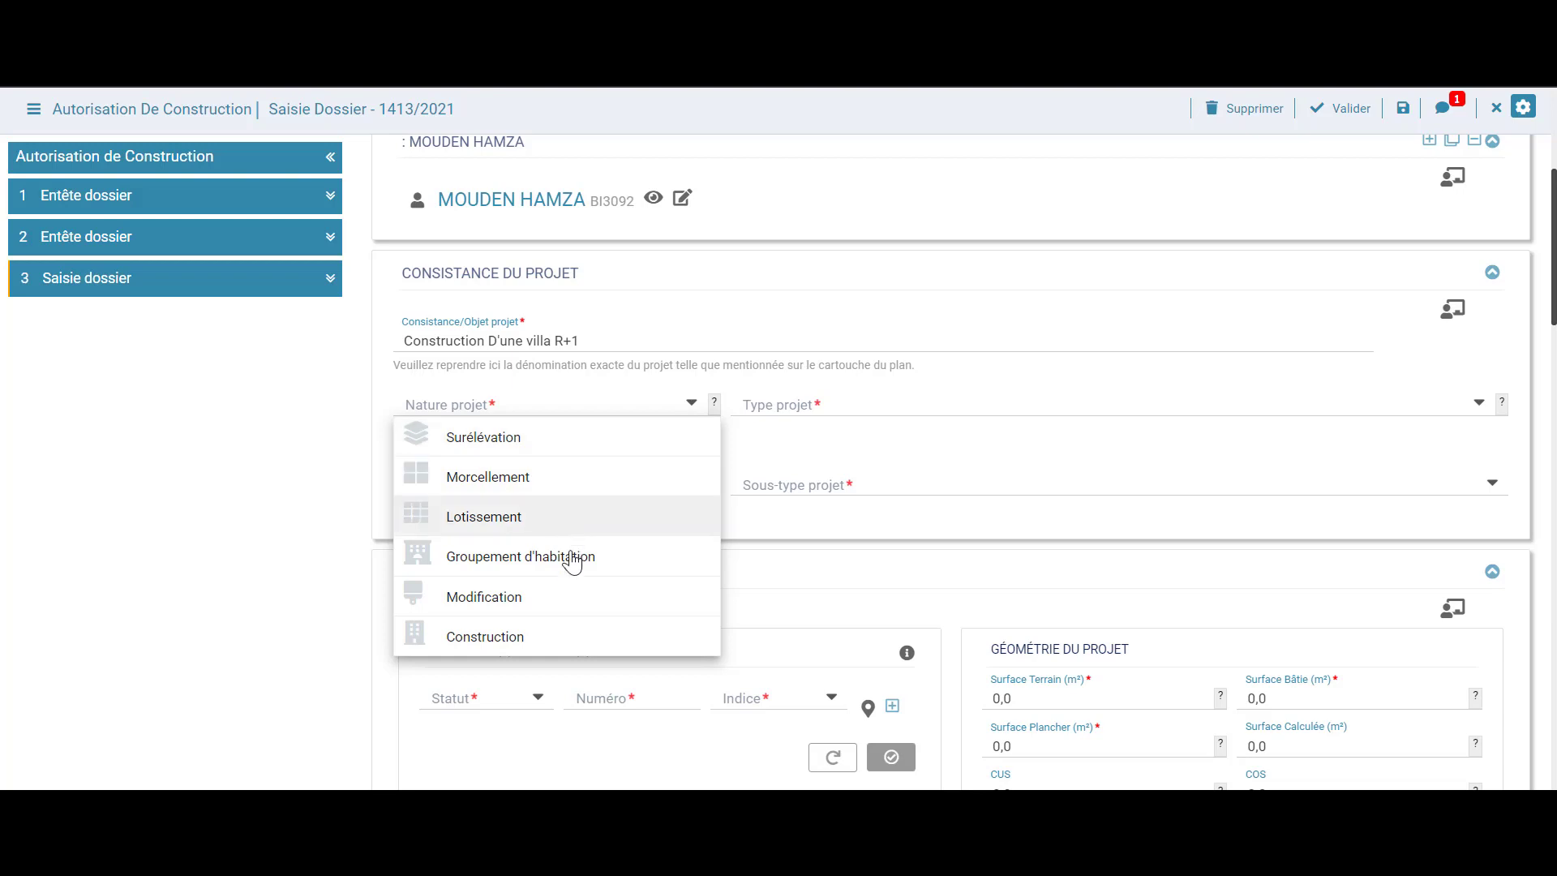
{"action": "left_click", "coordinate": [560, 641]}
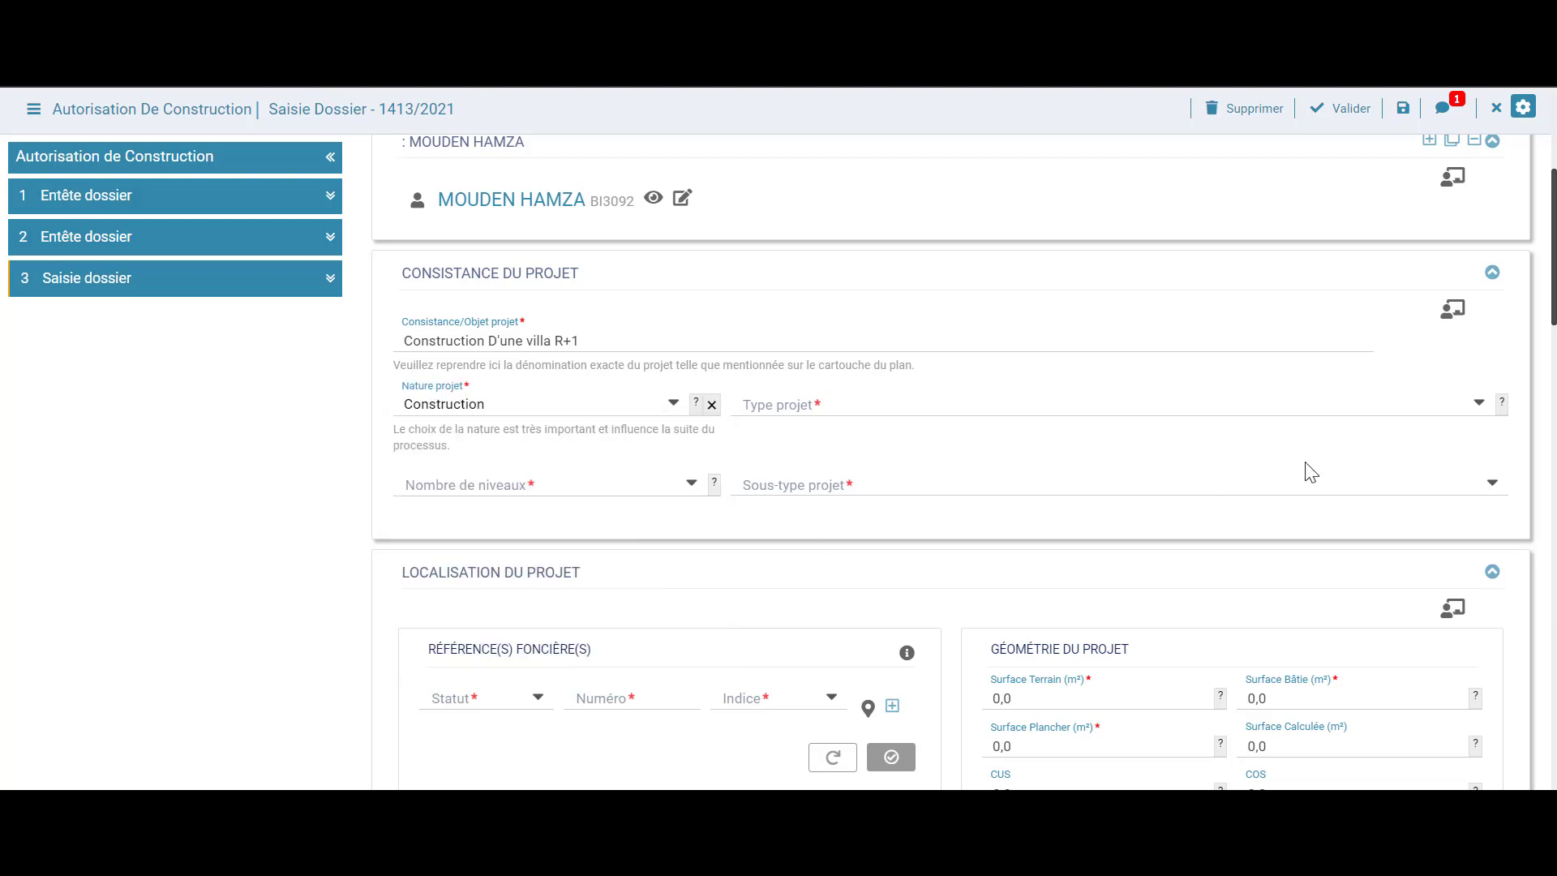
Set the project type to construction up to 15,5 m
{"action": "left_click", "coordinate": [1481, 406]}
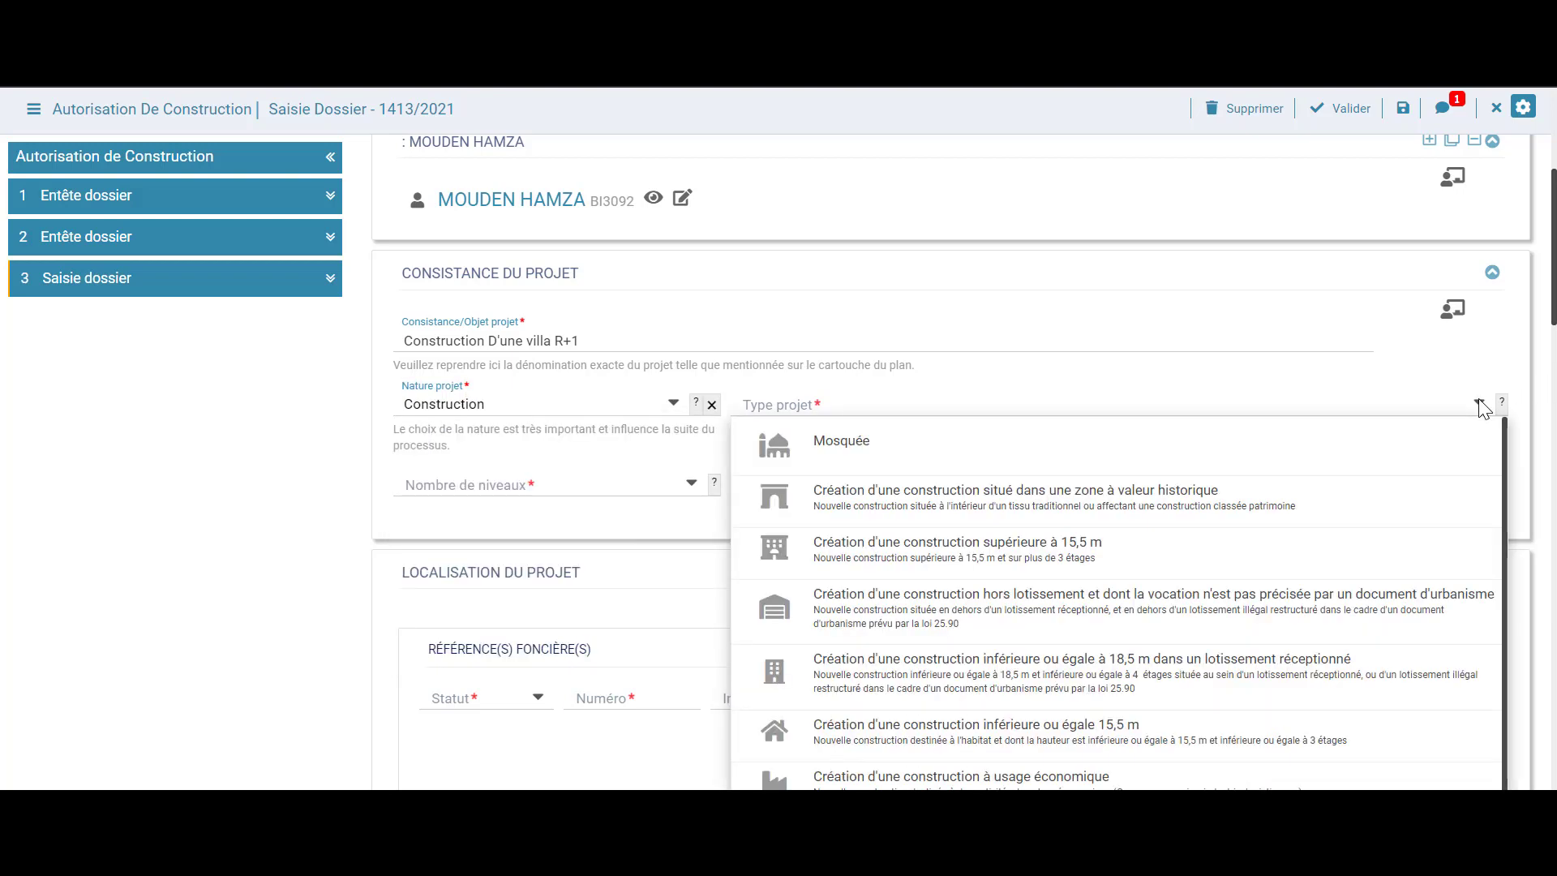
{"action": "scroll", "coordinate": [1479, 407], "scroll_direction": "down", "scroll_amount": 1}
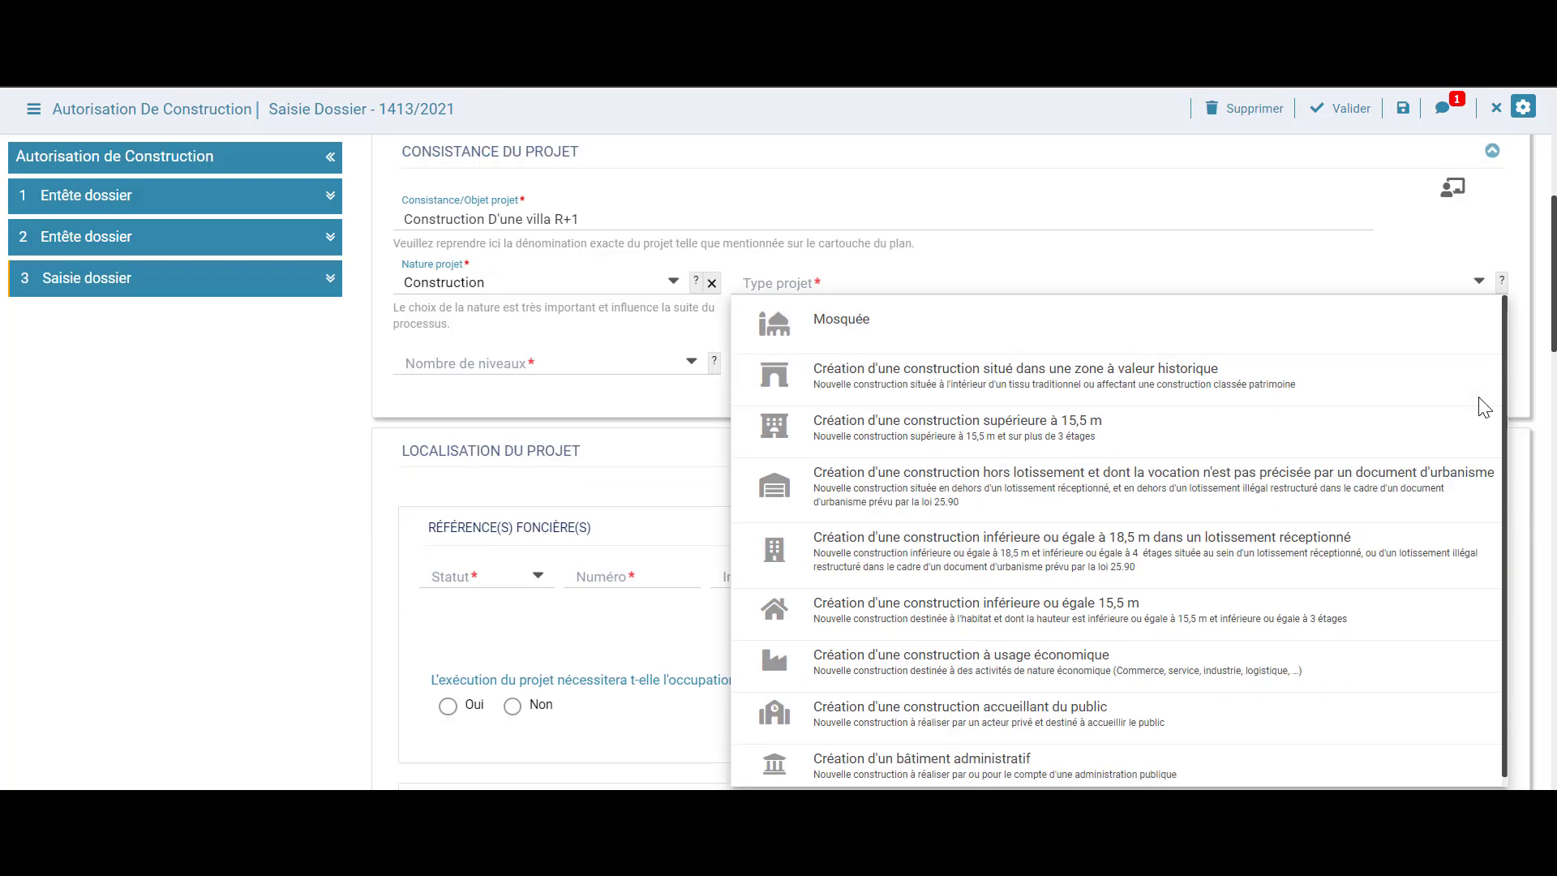
{"action": "left_click", "coordinate": [973, 631]}
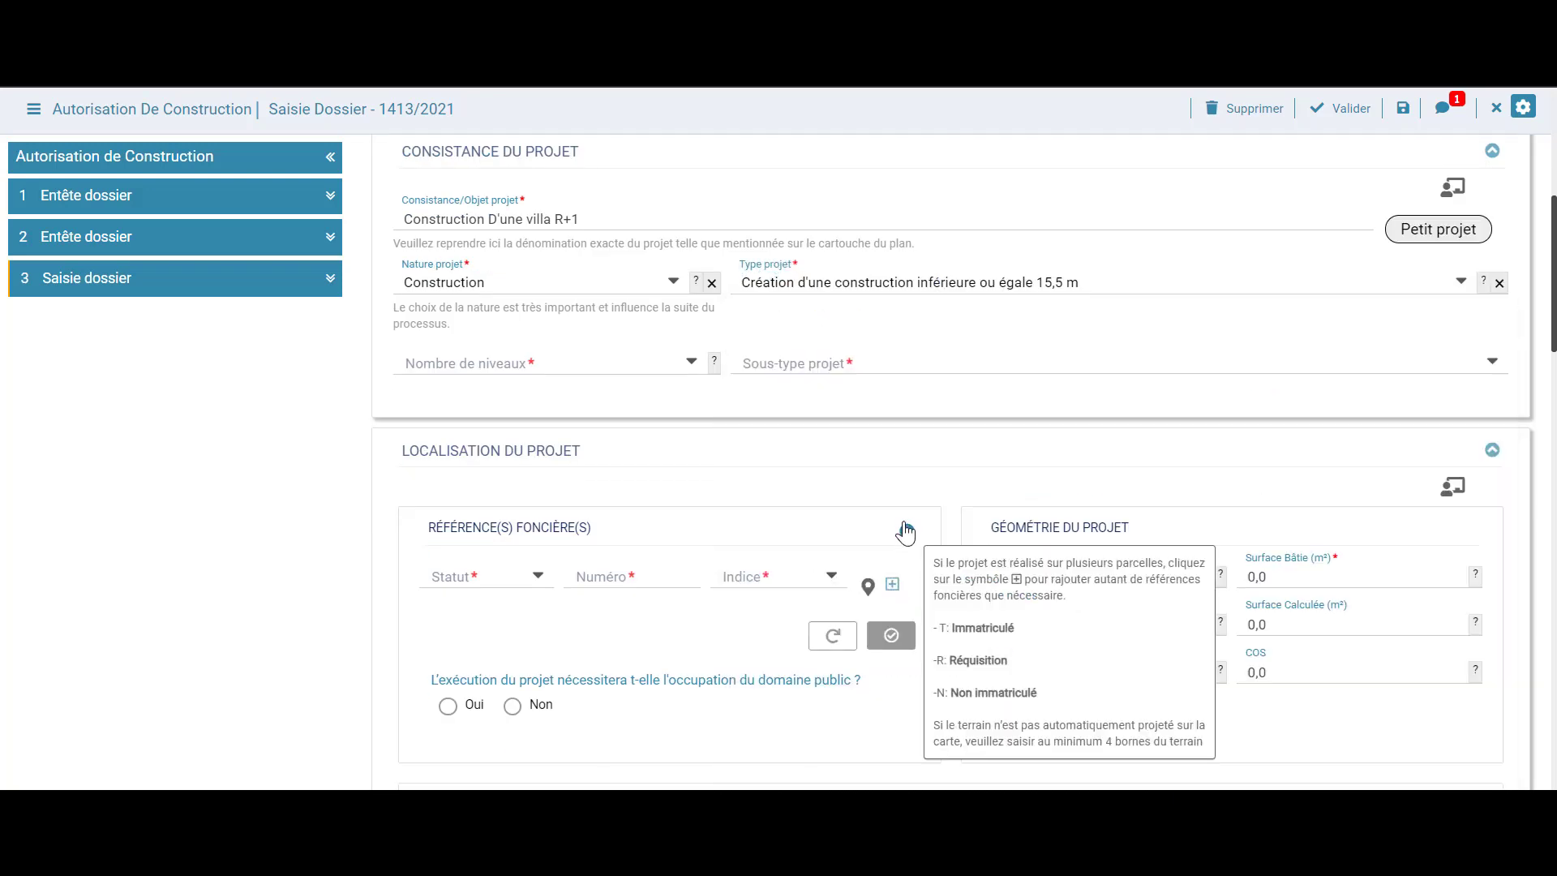
{"action": "scroll", "coordinate": [907, 465], "scroll_direction": "up", "scroll_amount": 1}
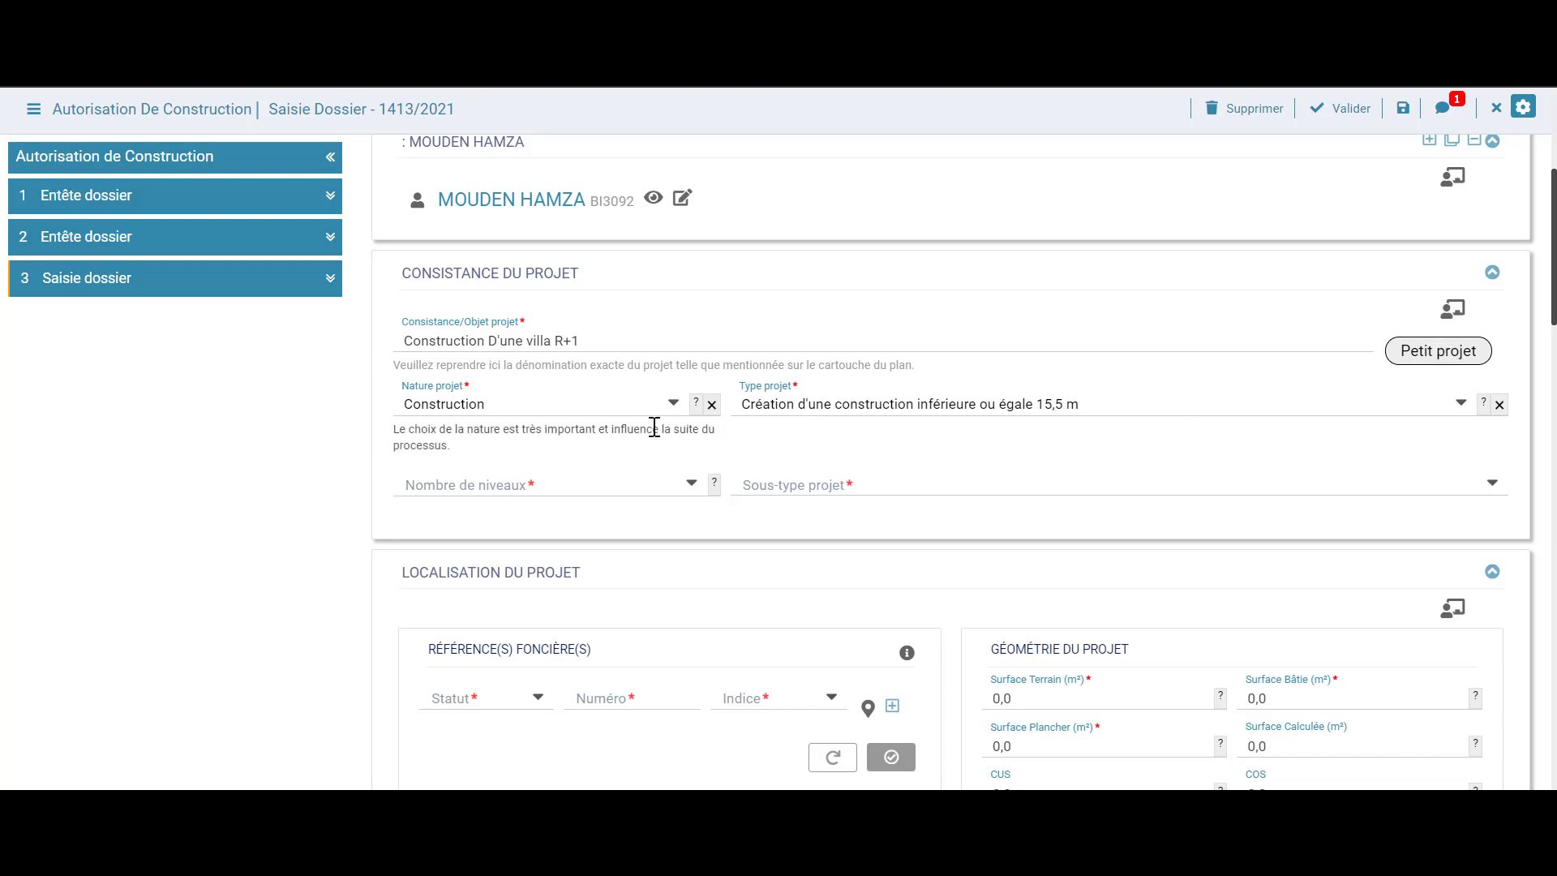
{"action": "left_click", "coordinate": [1460, 404]}
{"action": "scroll", "coordinate": [1216, 390], "scroll_direction": "down", "scroll_amount": 2}
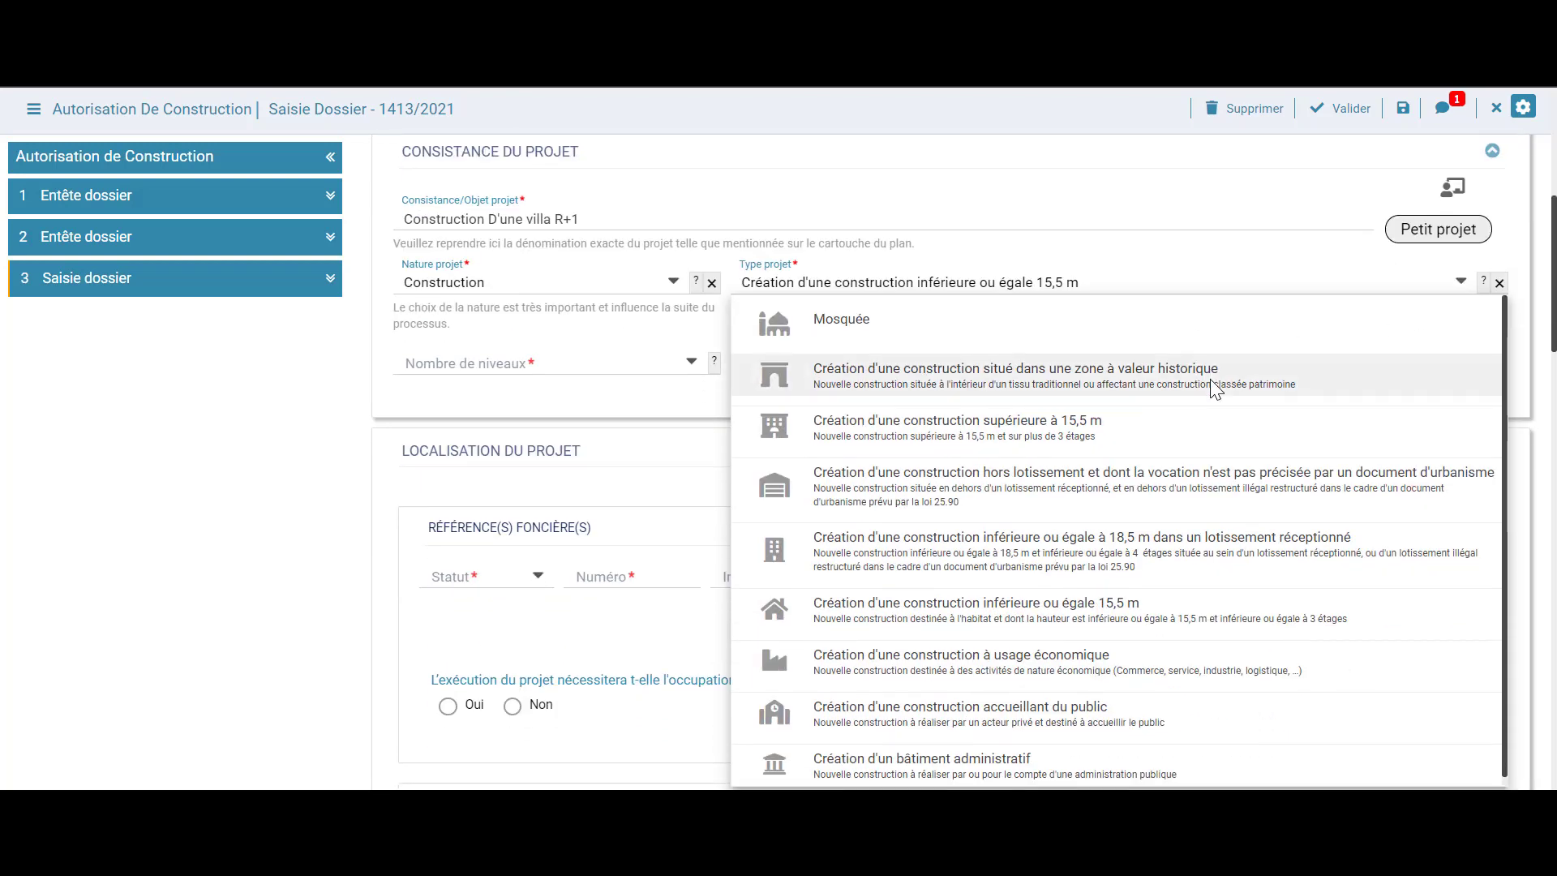
{"action": "left_click", "coordinate": [1100, 665]}
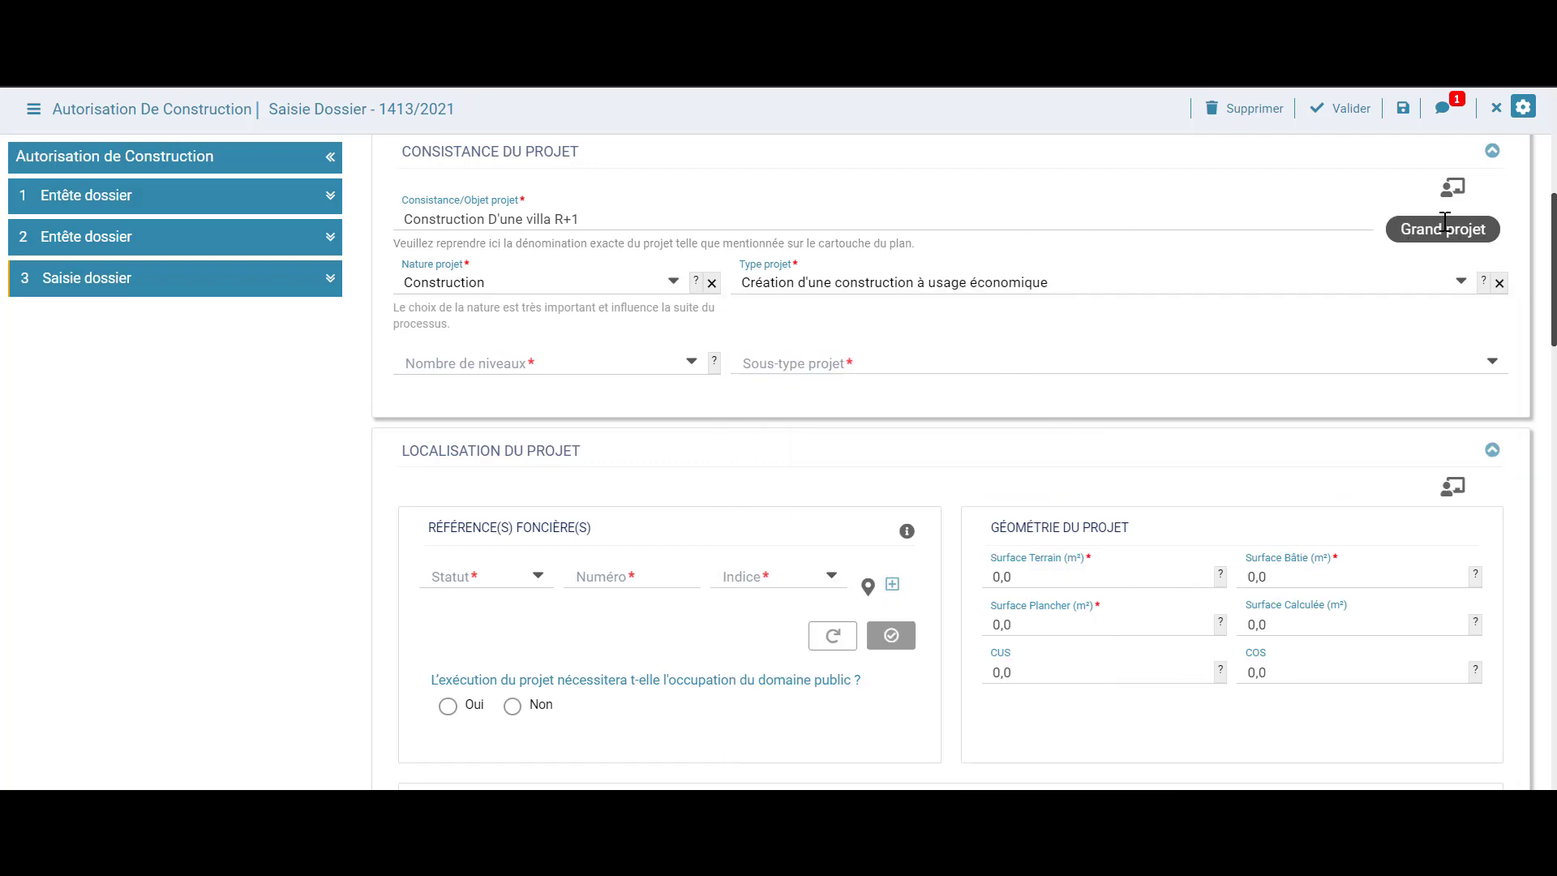
{"action": "left_click", "coordinate": [1460, 284]}
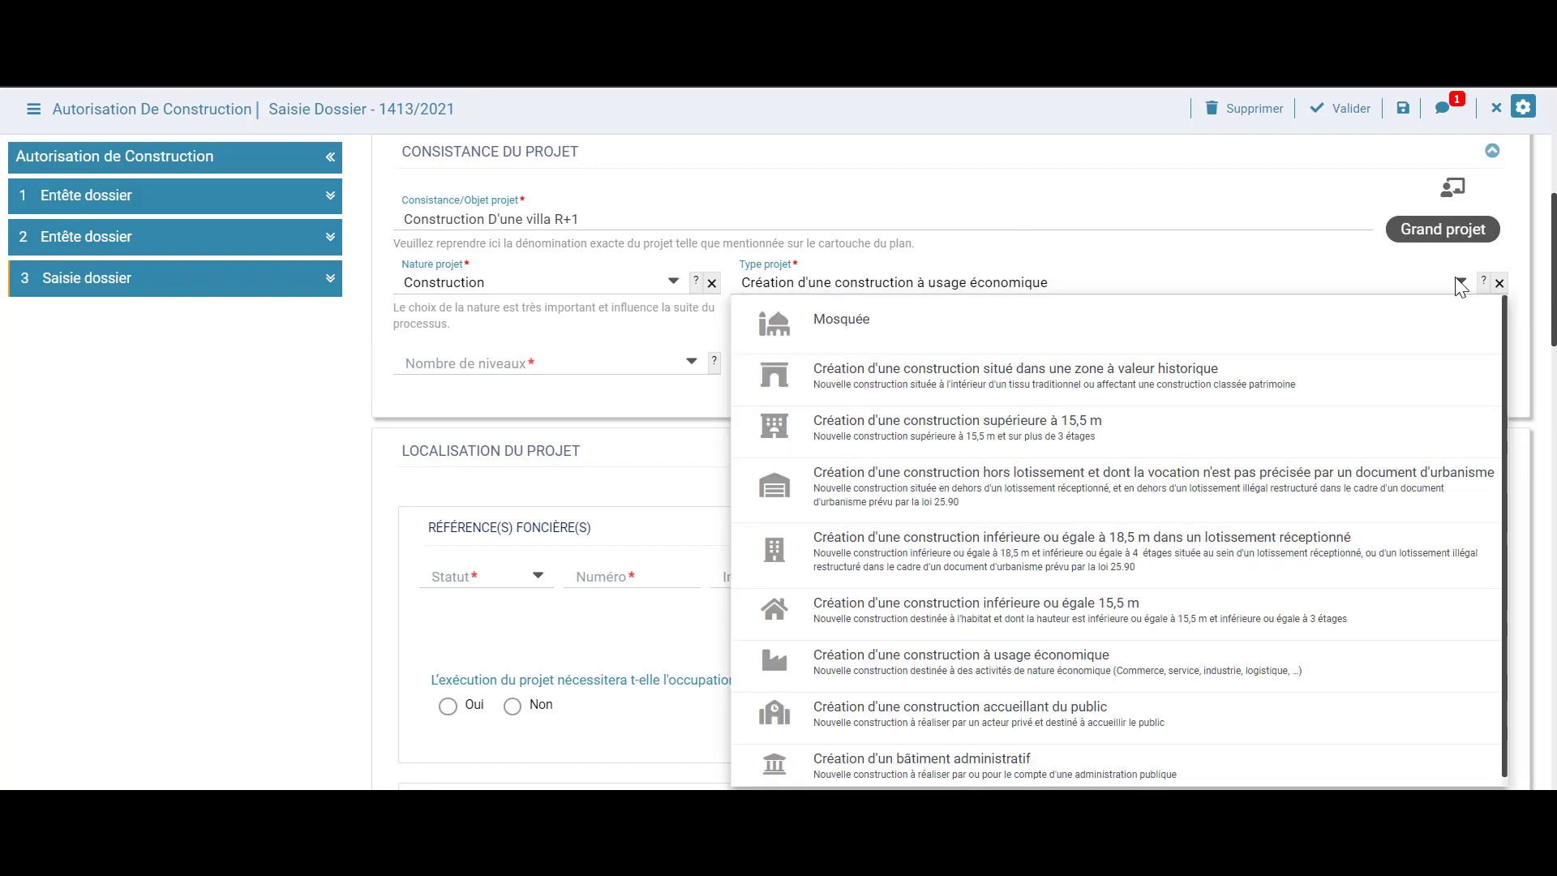
{"action": "left_click", "coordinate": [935, 625]}
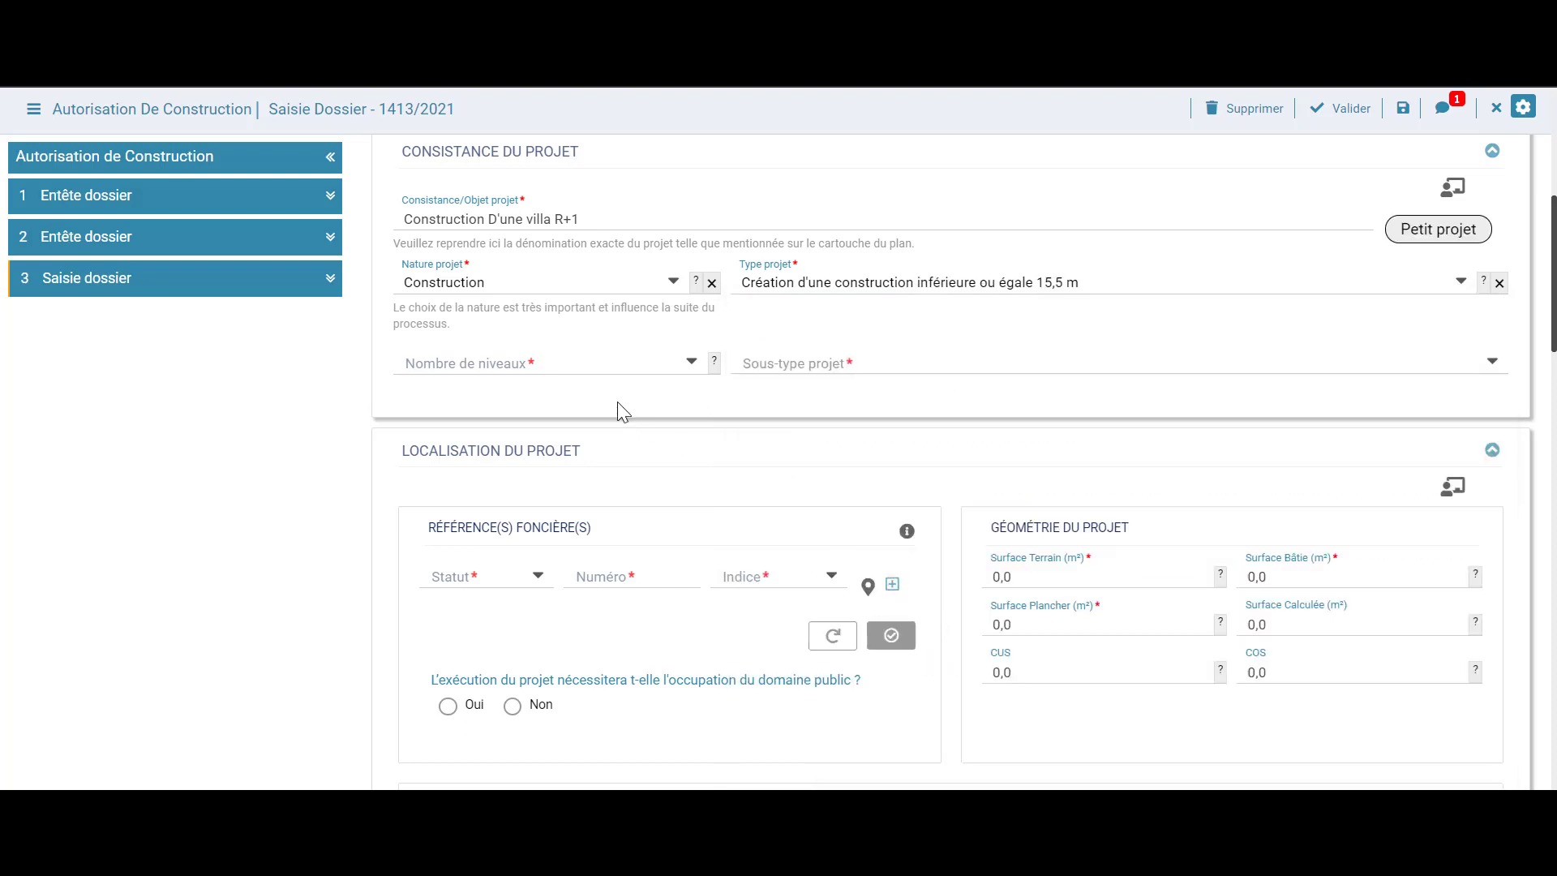
Set the number of levels to R+1 and the project sub-type to Standing
{"action": "left_click", "coordinate": [673, 366]}
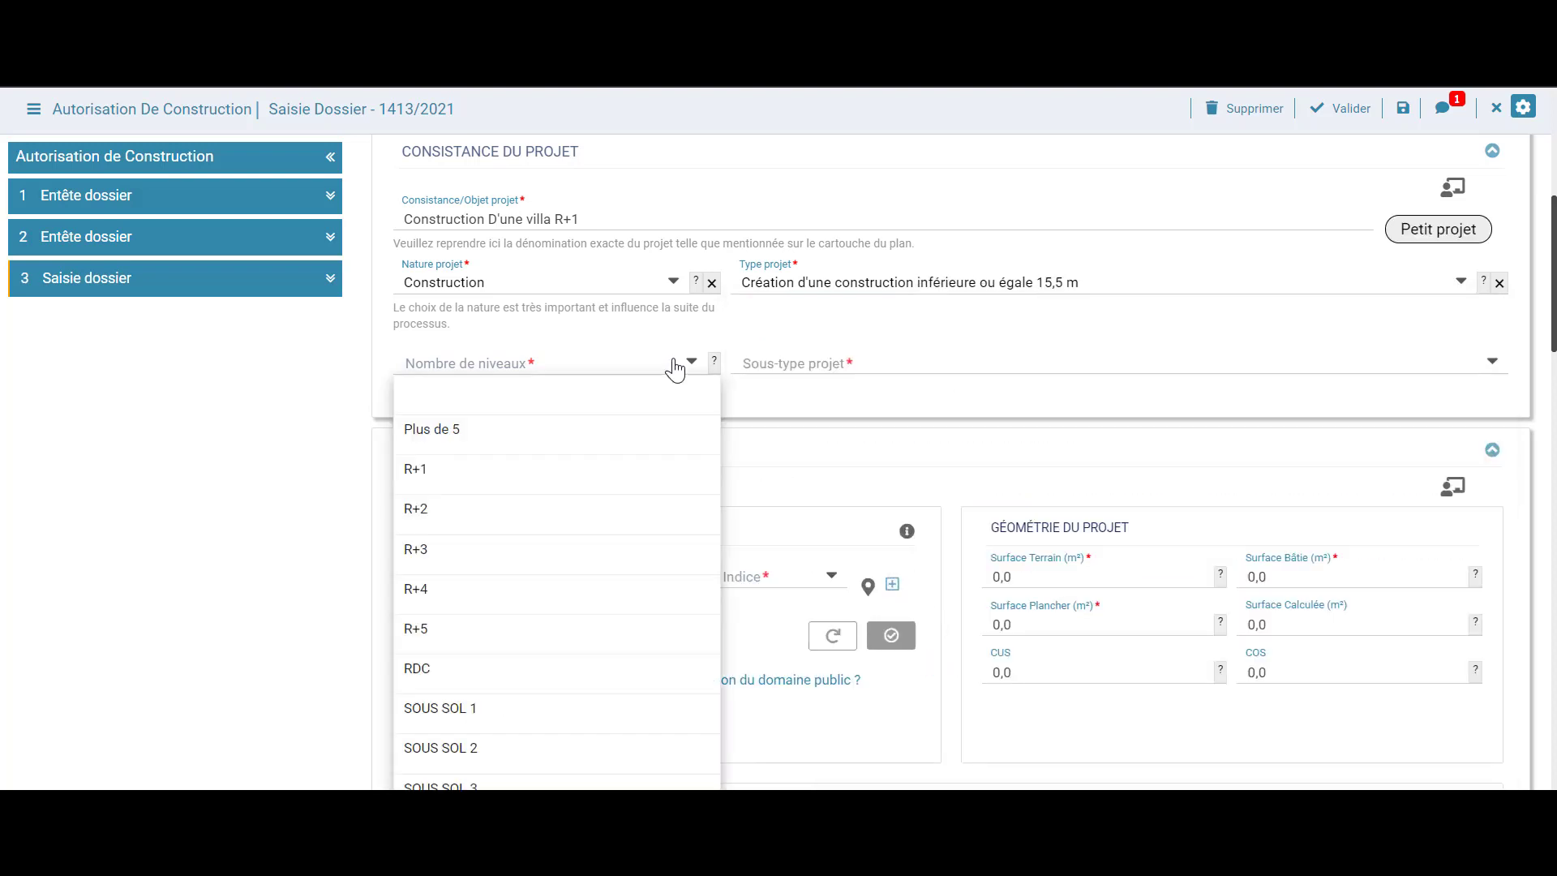
{"action": "left_click", "coordinate": [589, 486]}
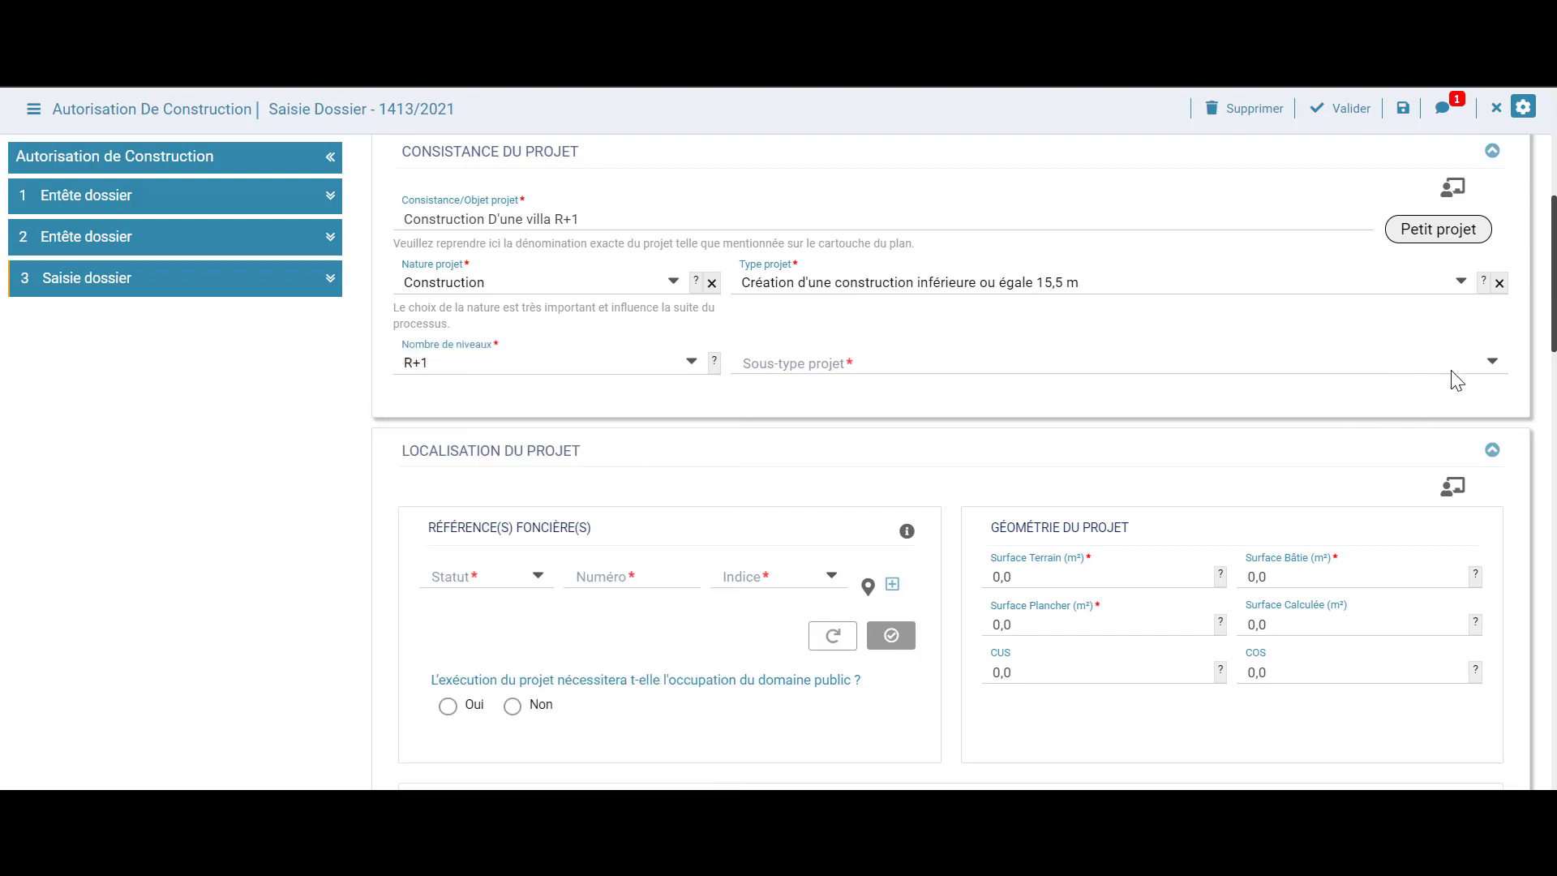
{"action": "left_click", "coordinate": [1492, 363]}
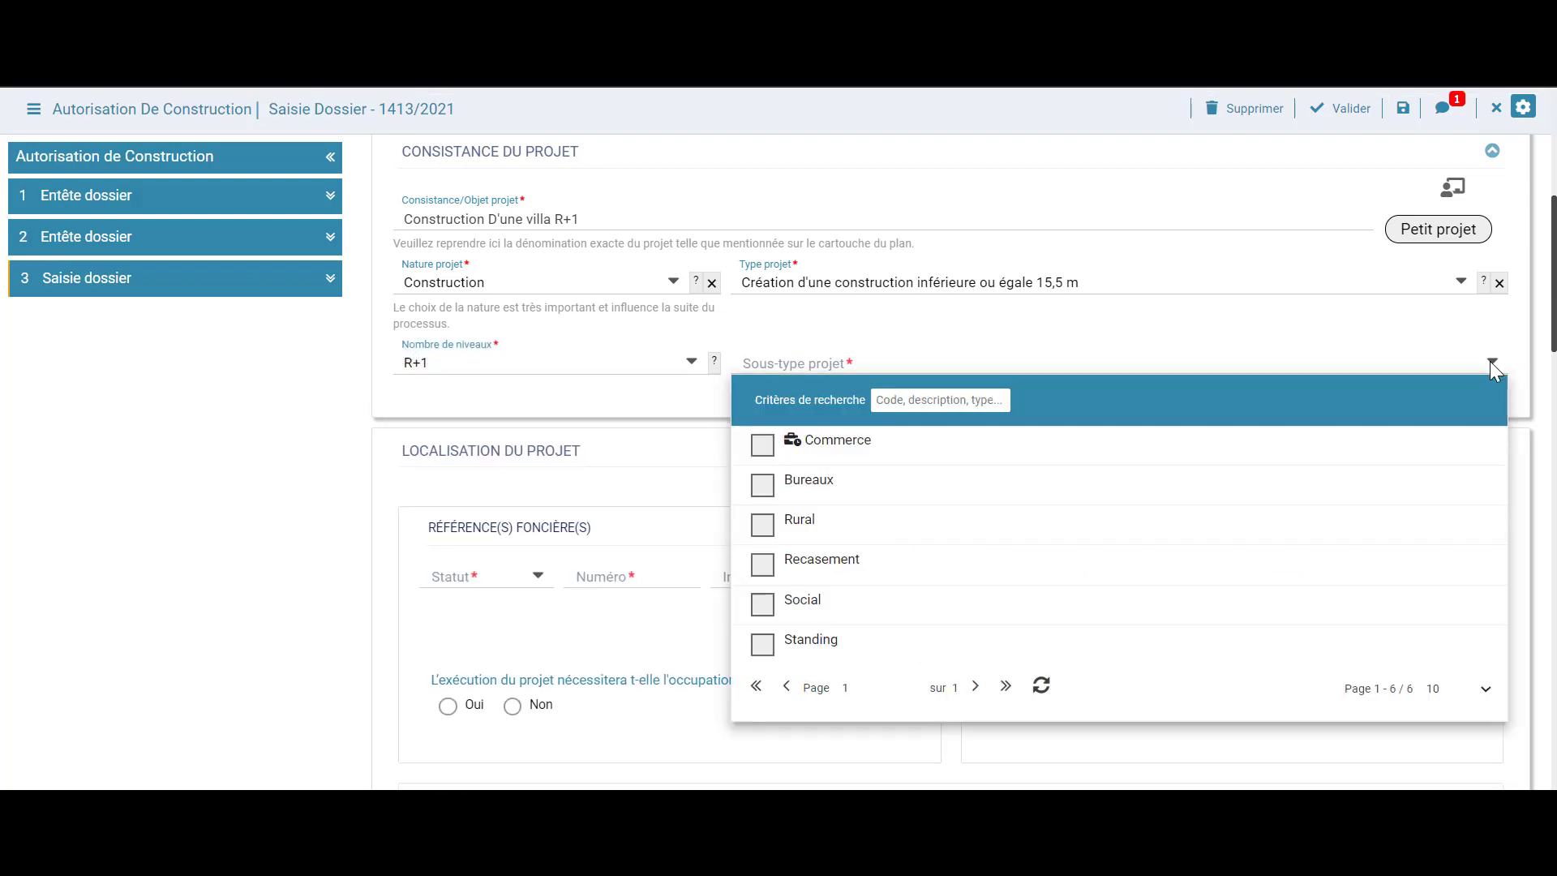
{"action": "left_click", "coordinate": [762, 646]}
{"action": "left_click", "coordinate": [357, 507]}
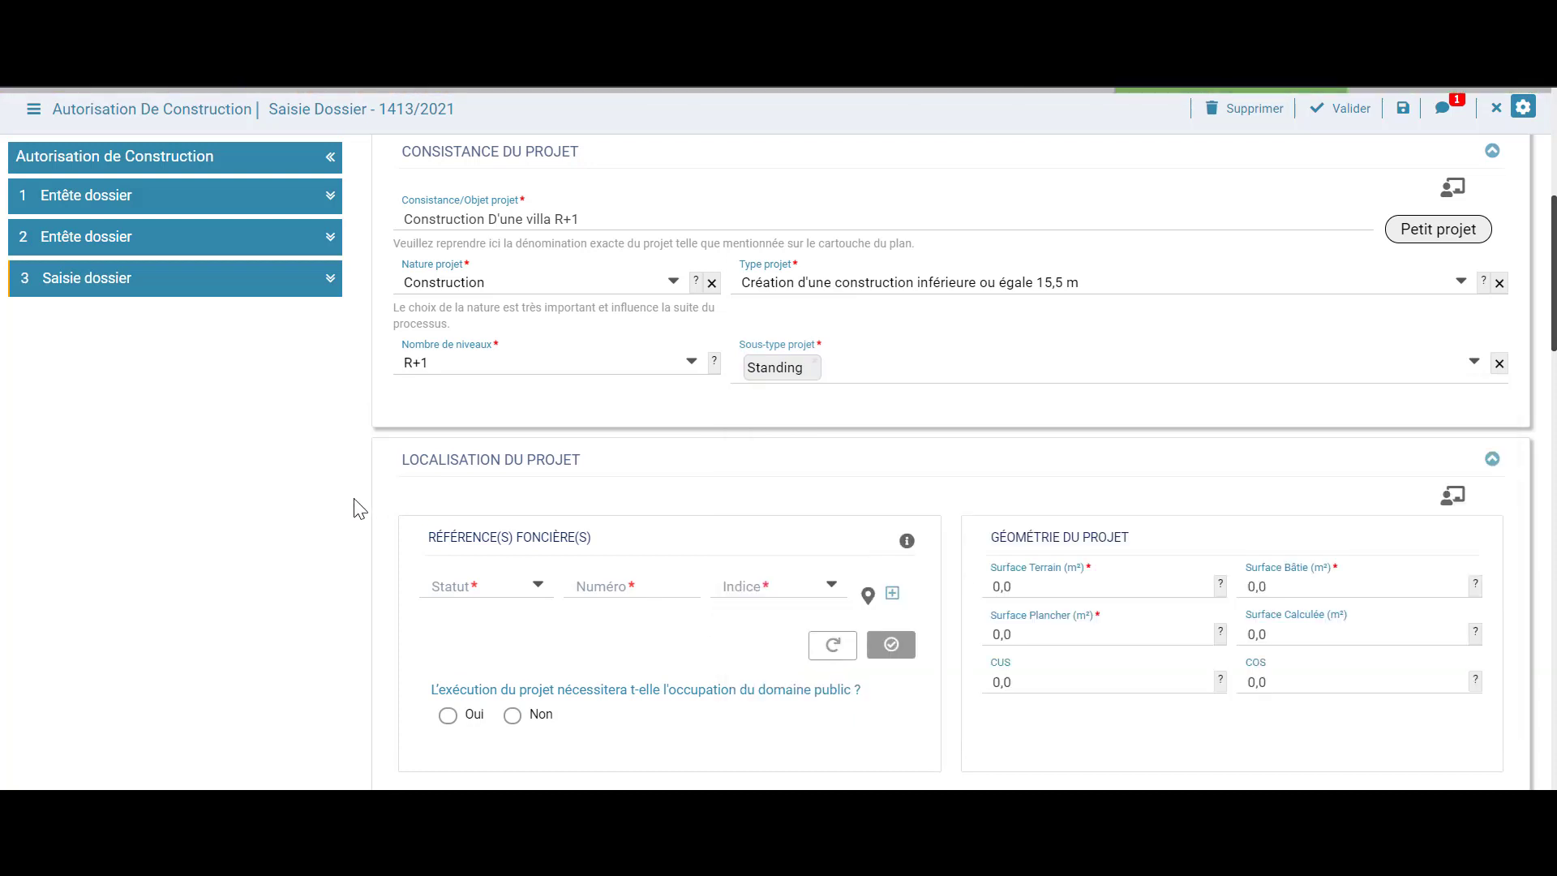
{"action": "scroll", "coordinate": [358, 509], "scroll_direction": "down", "scroll_amount": 2}
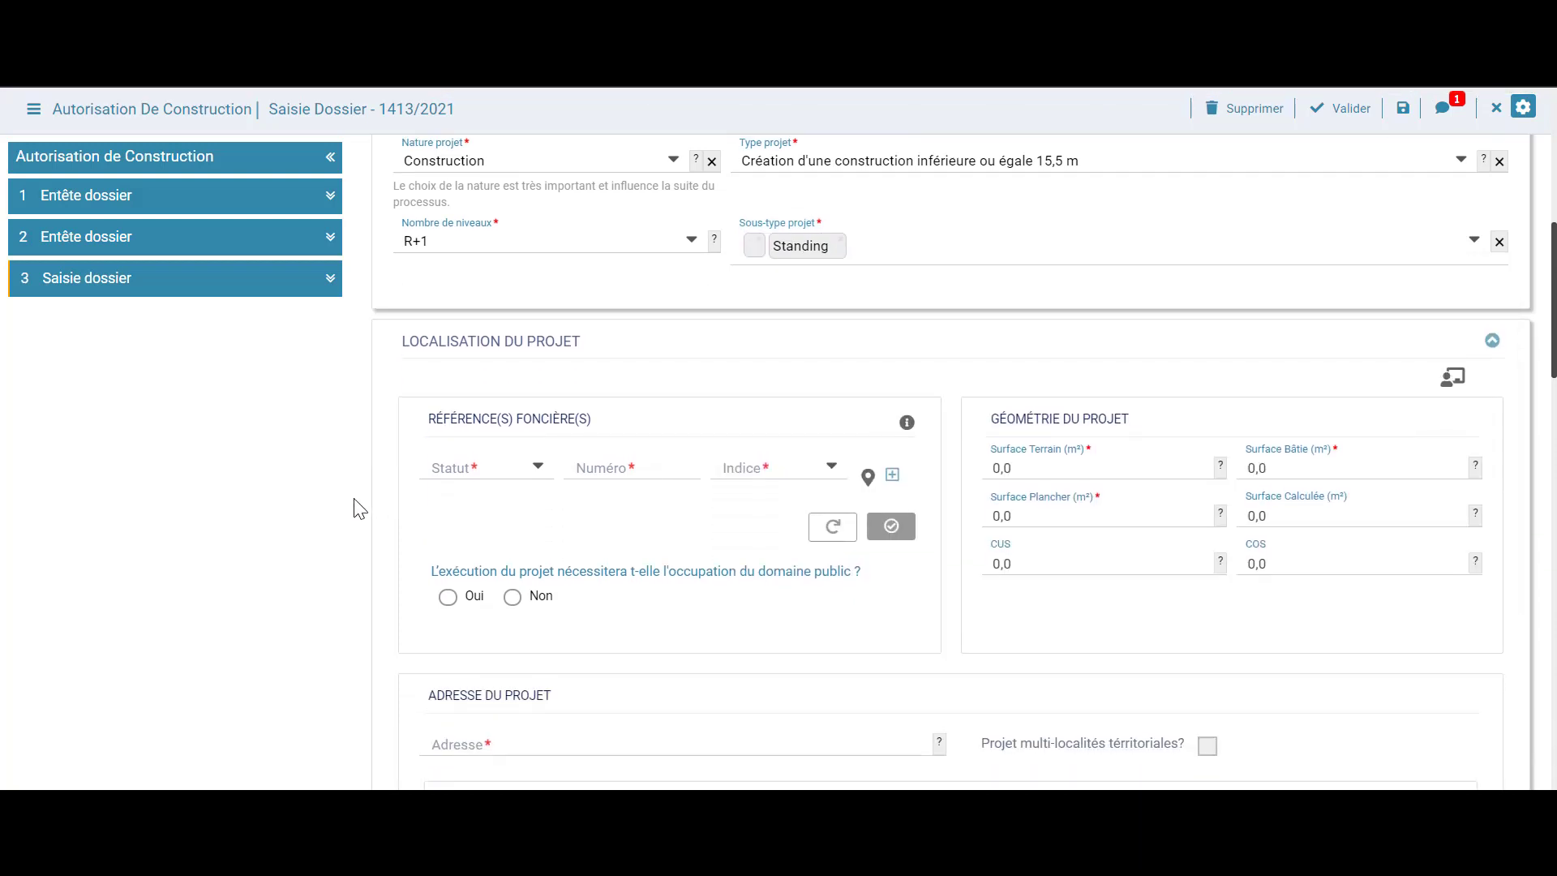
{"action": "scroll", "coordinate": [356, 508], "scroll_direction": "down", "scroll_amount": 2}
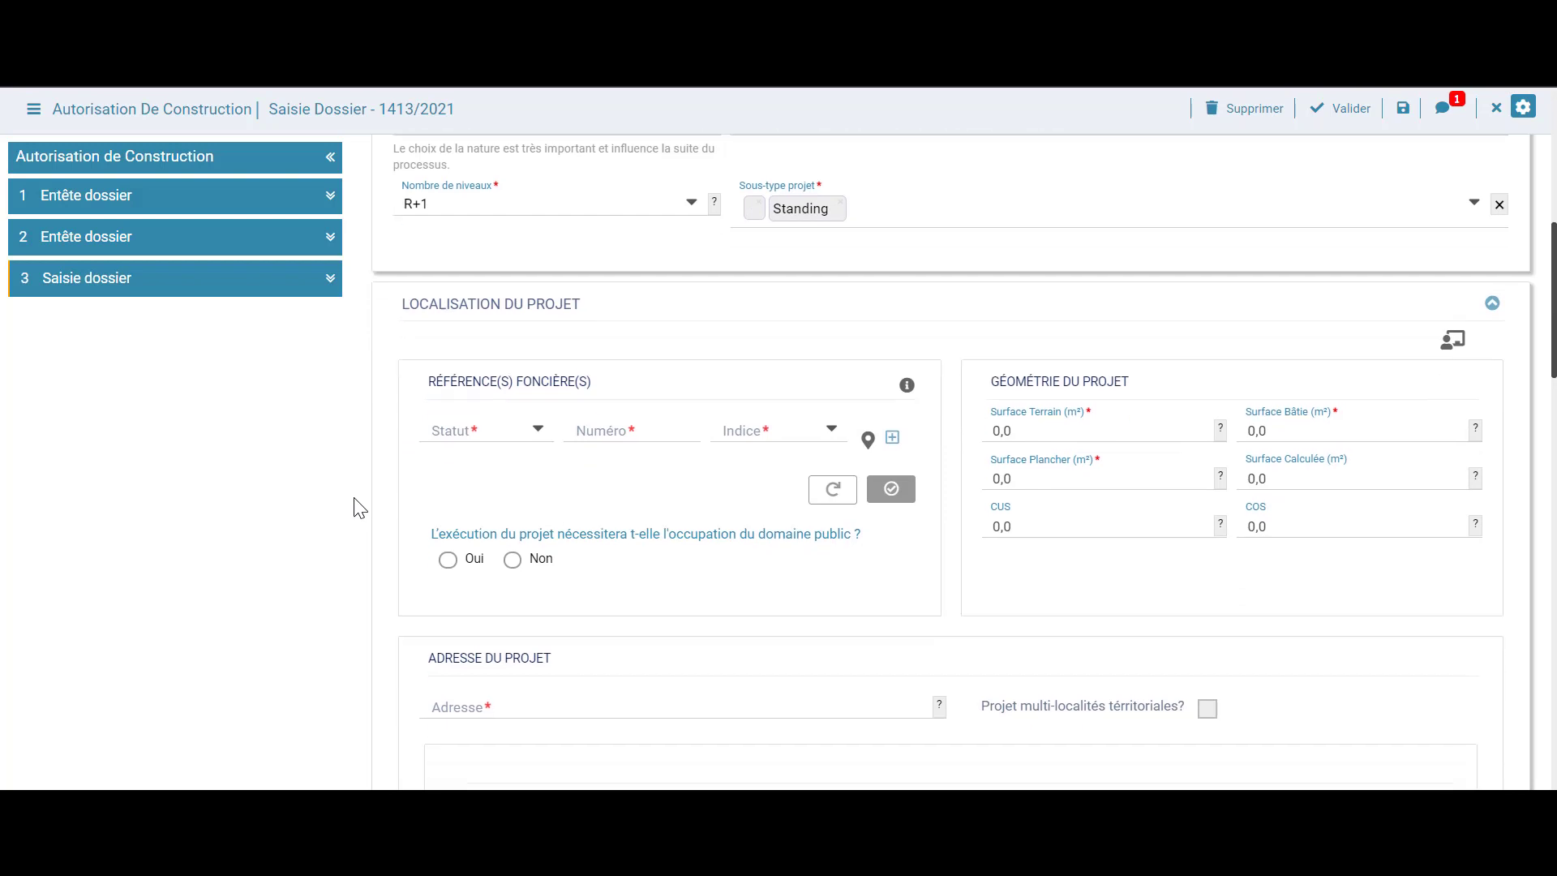
Register land title T12345/08, adding four boundary coordinate rows before validating
{"action": "left_click", "coordinate": [535, 348]}
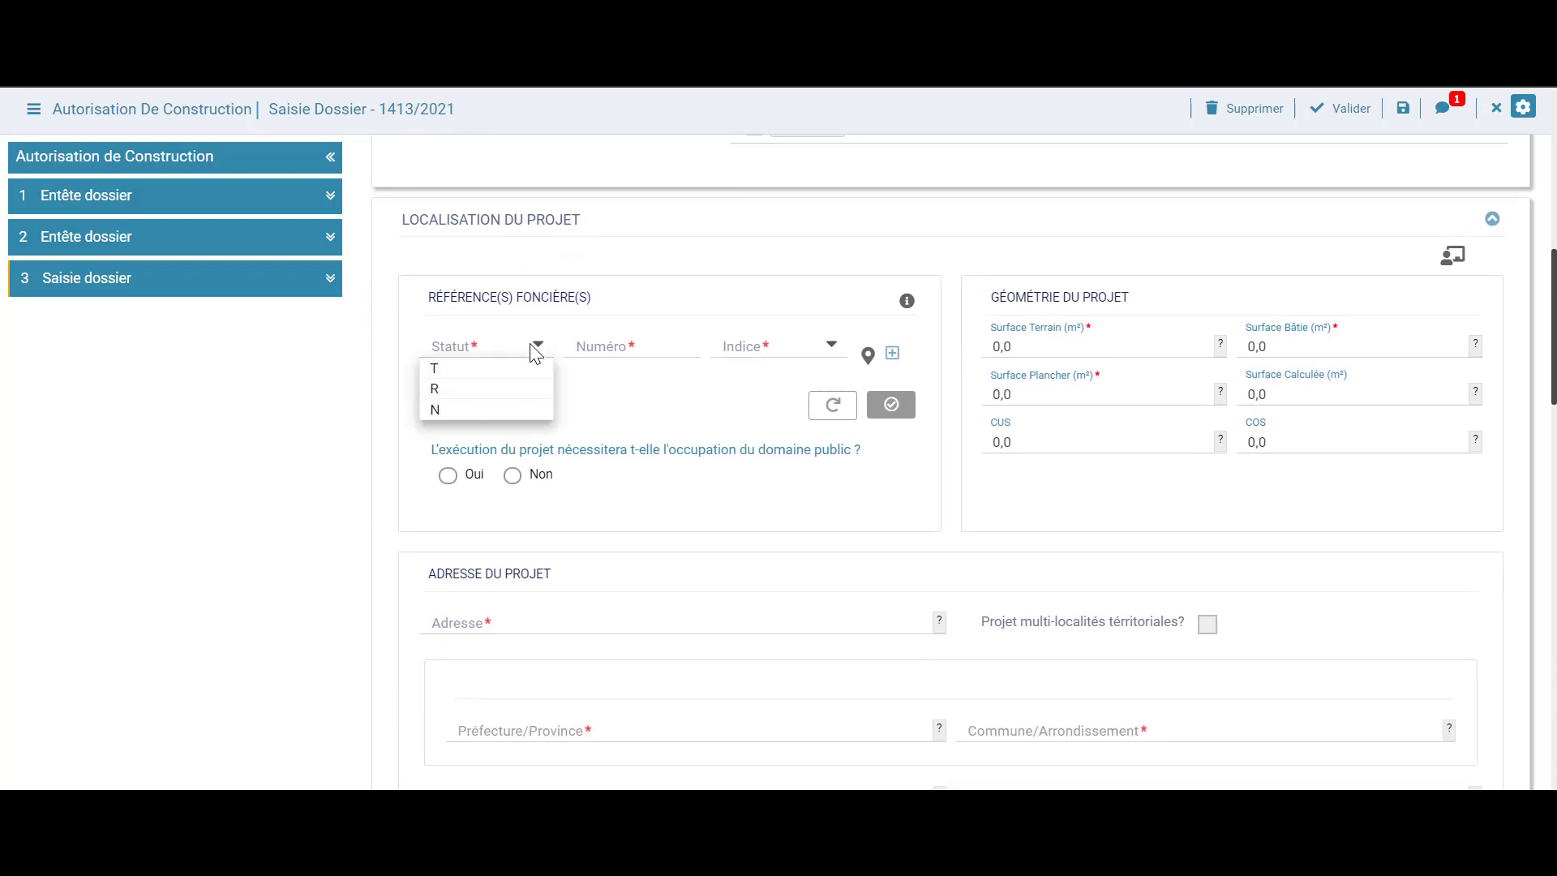
{"action": "left_click", "coordinate": [495, 370]}
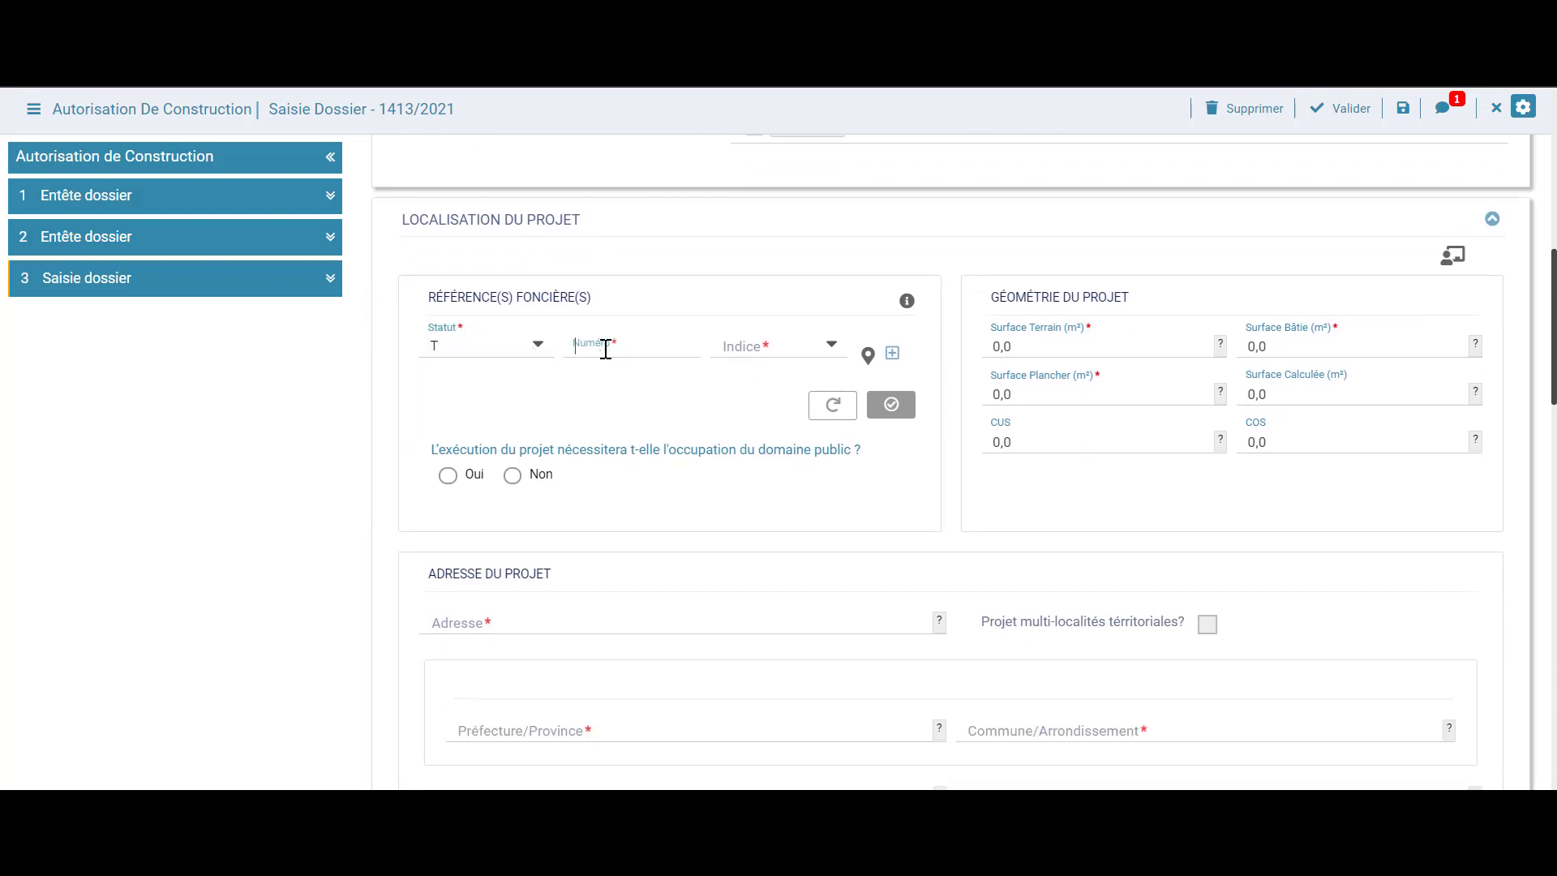
{"action": "left_click", "coordinate": [607, 351]}
{"action": "type", "text": "12345"}
{"action": "left_click", "coordinate": [811, 350]}
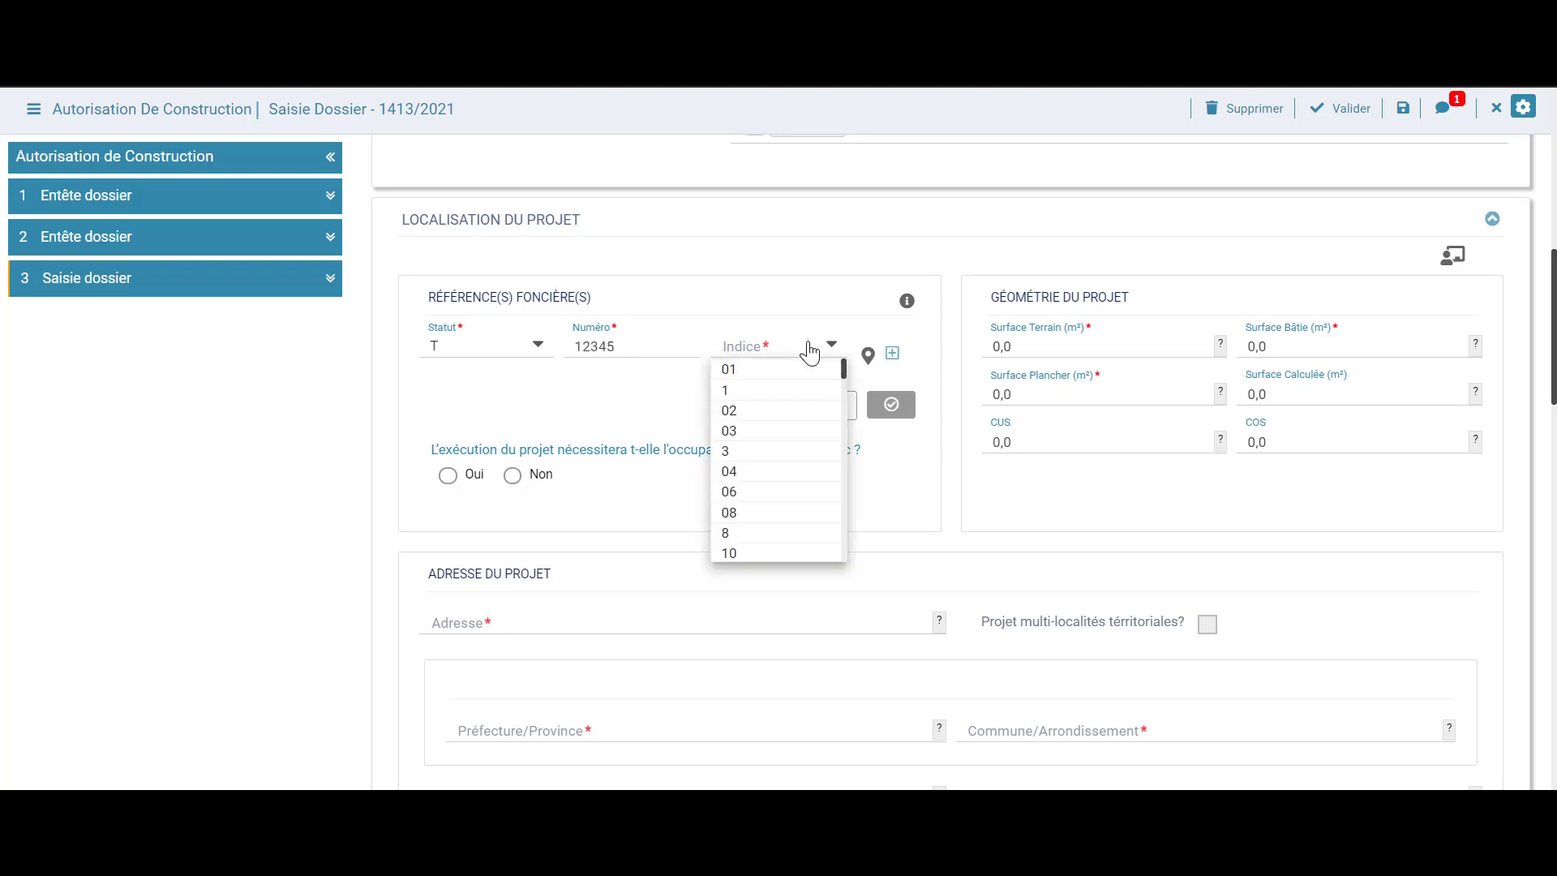
{"action": "left_click", "coordinate": [746, 516]}
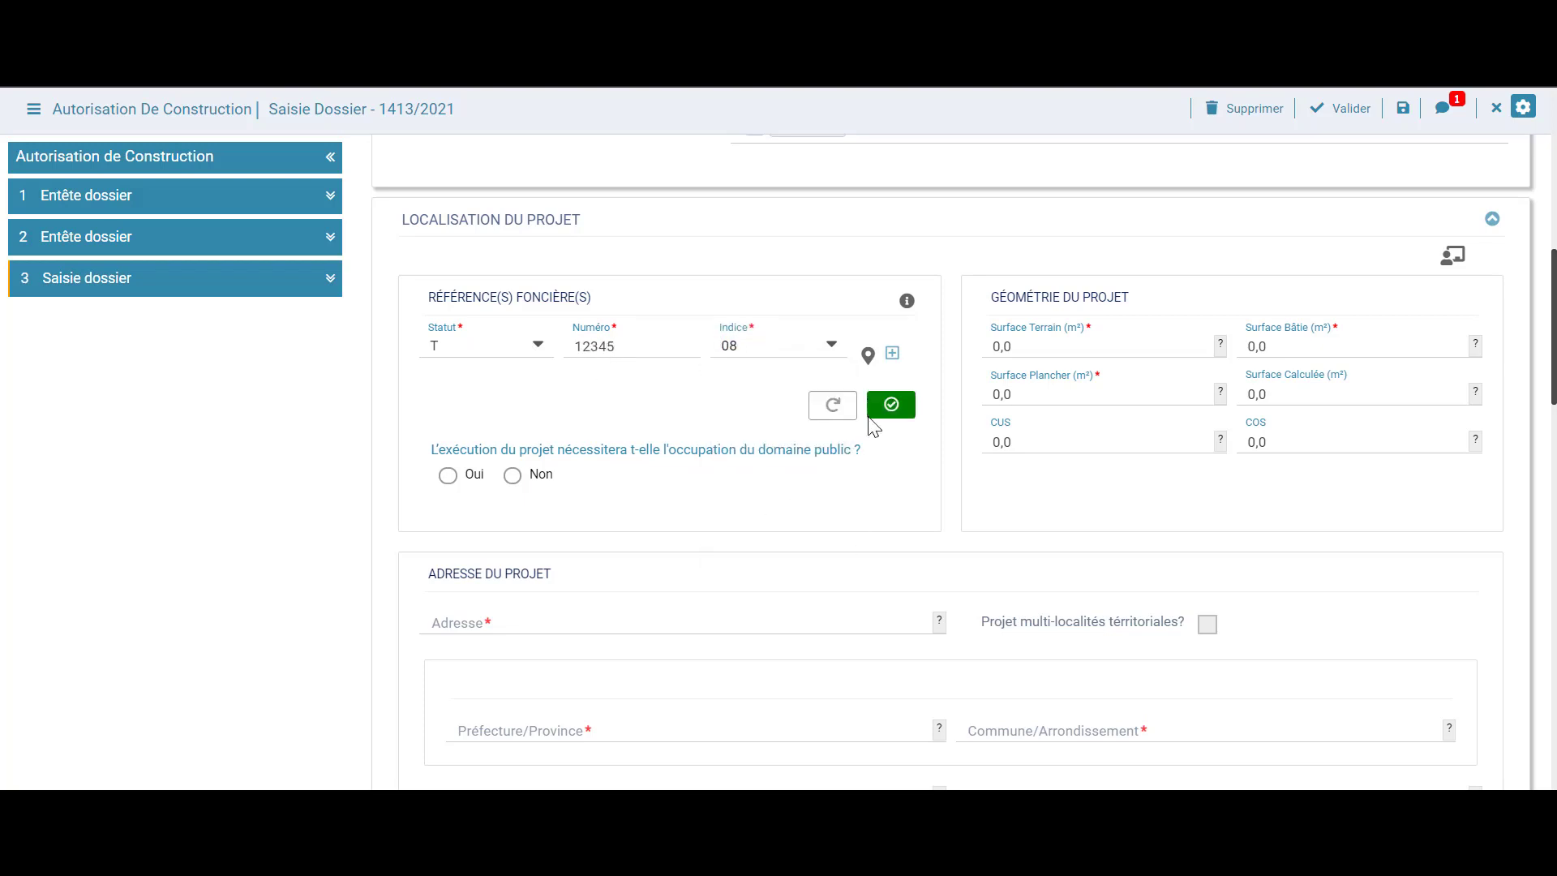
{"action": "left_click", "coordinate": [866, 356]}
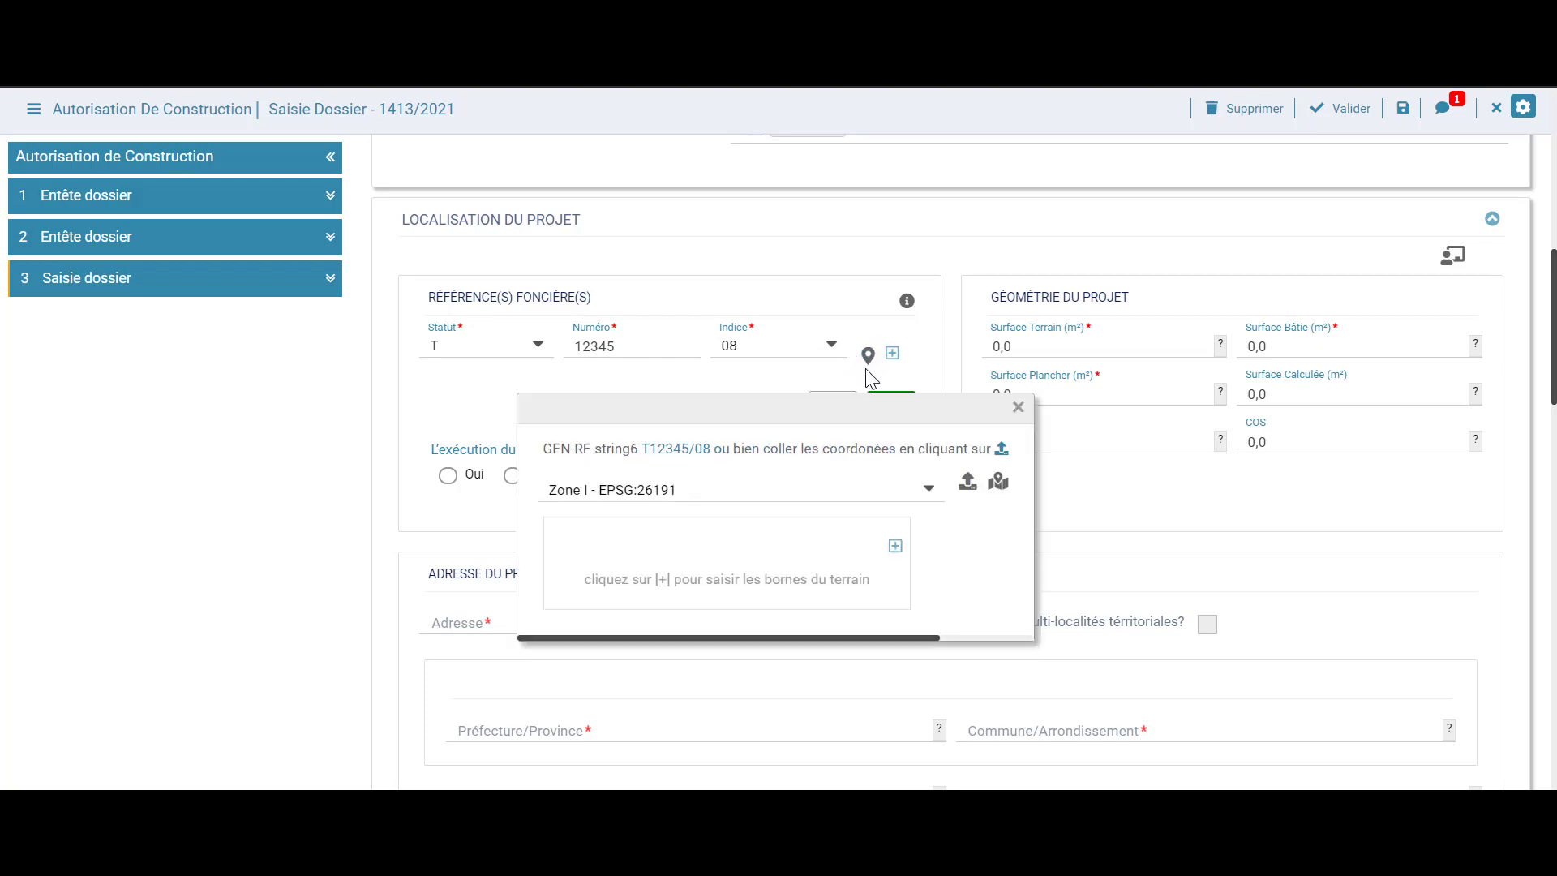
{"action": "left_click", "coordinate": [895, 548]}
{"action": "left_click", "coordinate": [892, 570]}
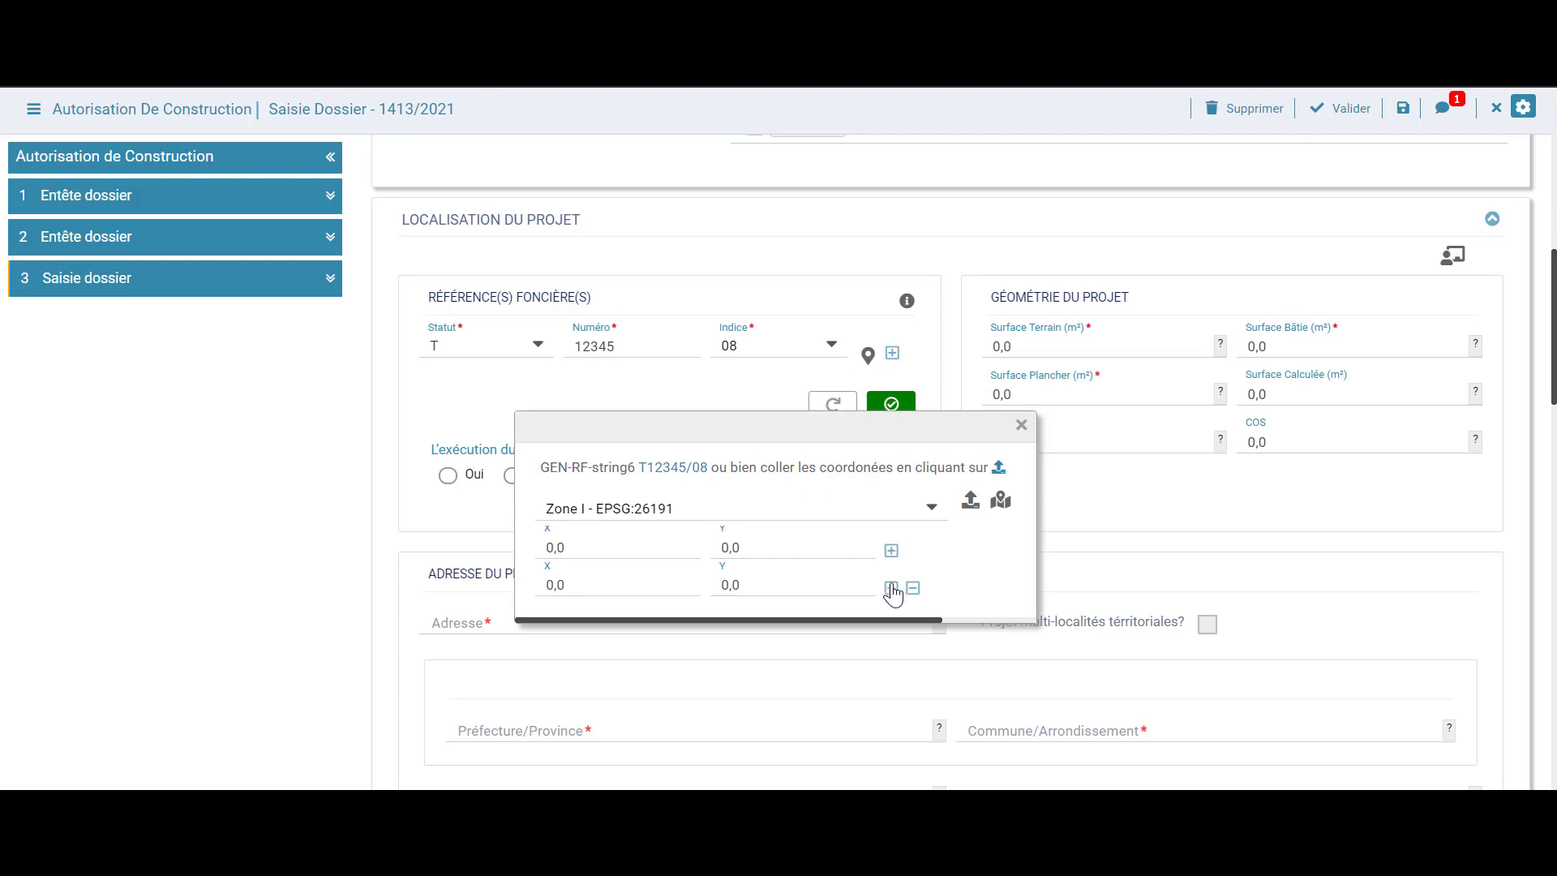
{"action": "left_click", "coordinate": [891, 588]}
{"action": "left_click", "coordinate": [892, 606]}
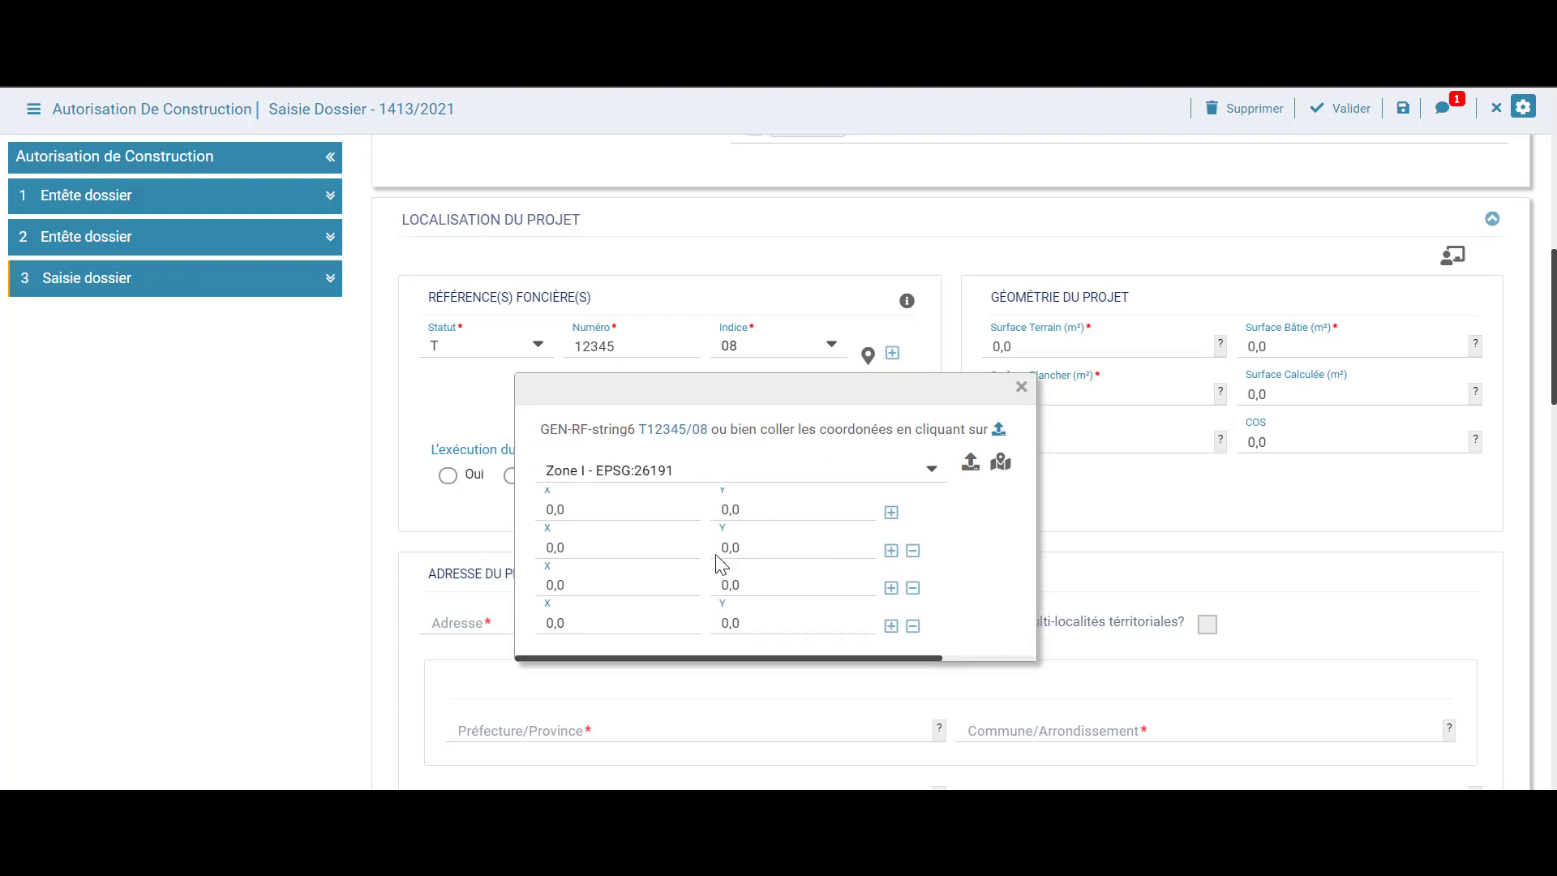
{"action": "left_click", "coordinate": [1020, 391]}
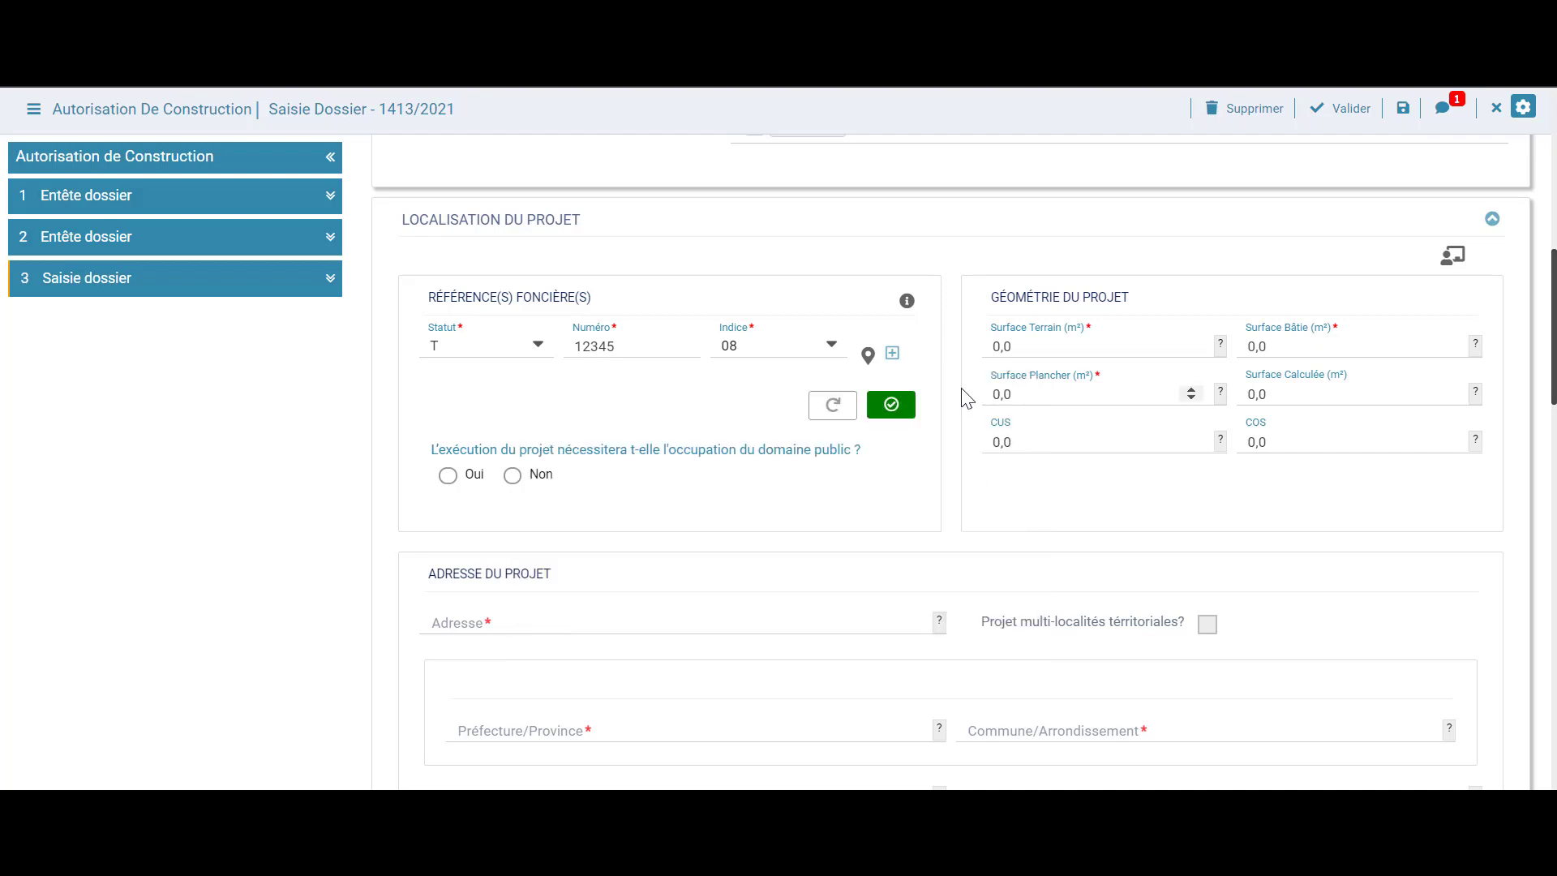
{"action": "left_click", "coordinate": [906, 406]}
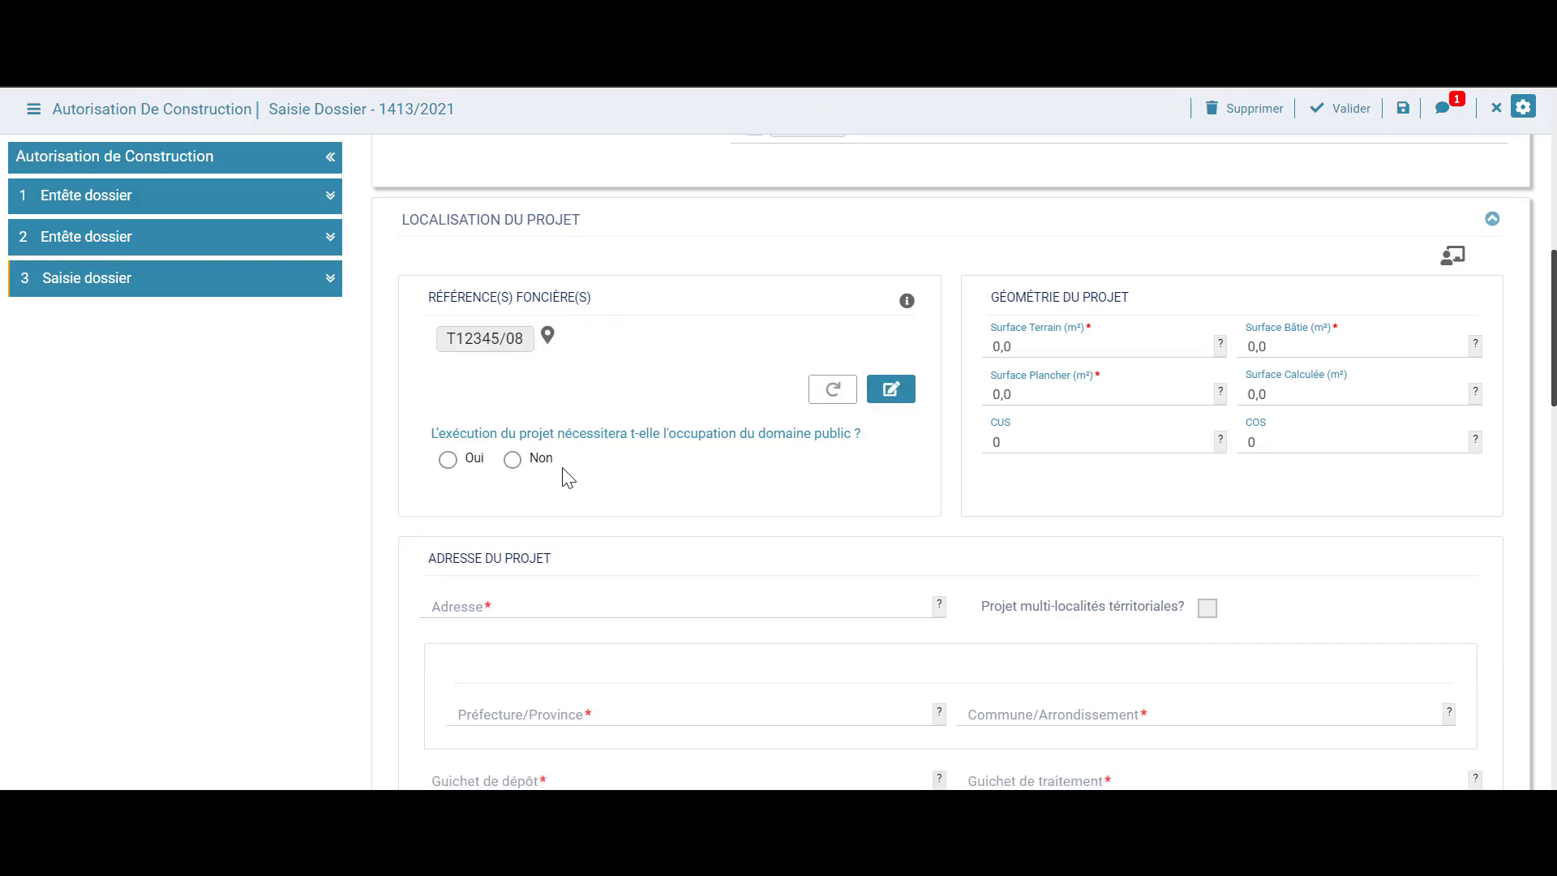
Answer no to public domain occupation and set land, built and floor surfaces to 100 m²
{"action": "left_click", "coordinate": [513, 460]}
{"action": "left_click", "coordinate": [448, 460]}
{"action": "left_click", "coordinate": [512, 460]}
{"action": "left_click_drag", "start_coordinate": [1009, 348], "coordinate": [987, 353]}
{"action": "type", "text": "100"}
{"action": "key", "text": "Tab"}
{"action": "type", "text": "100"}
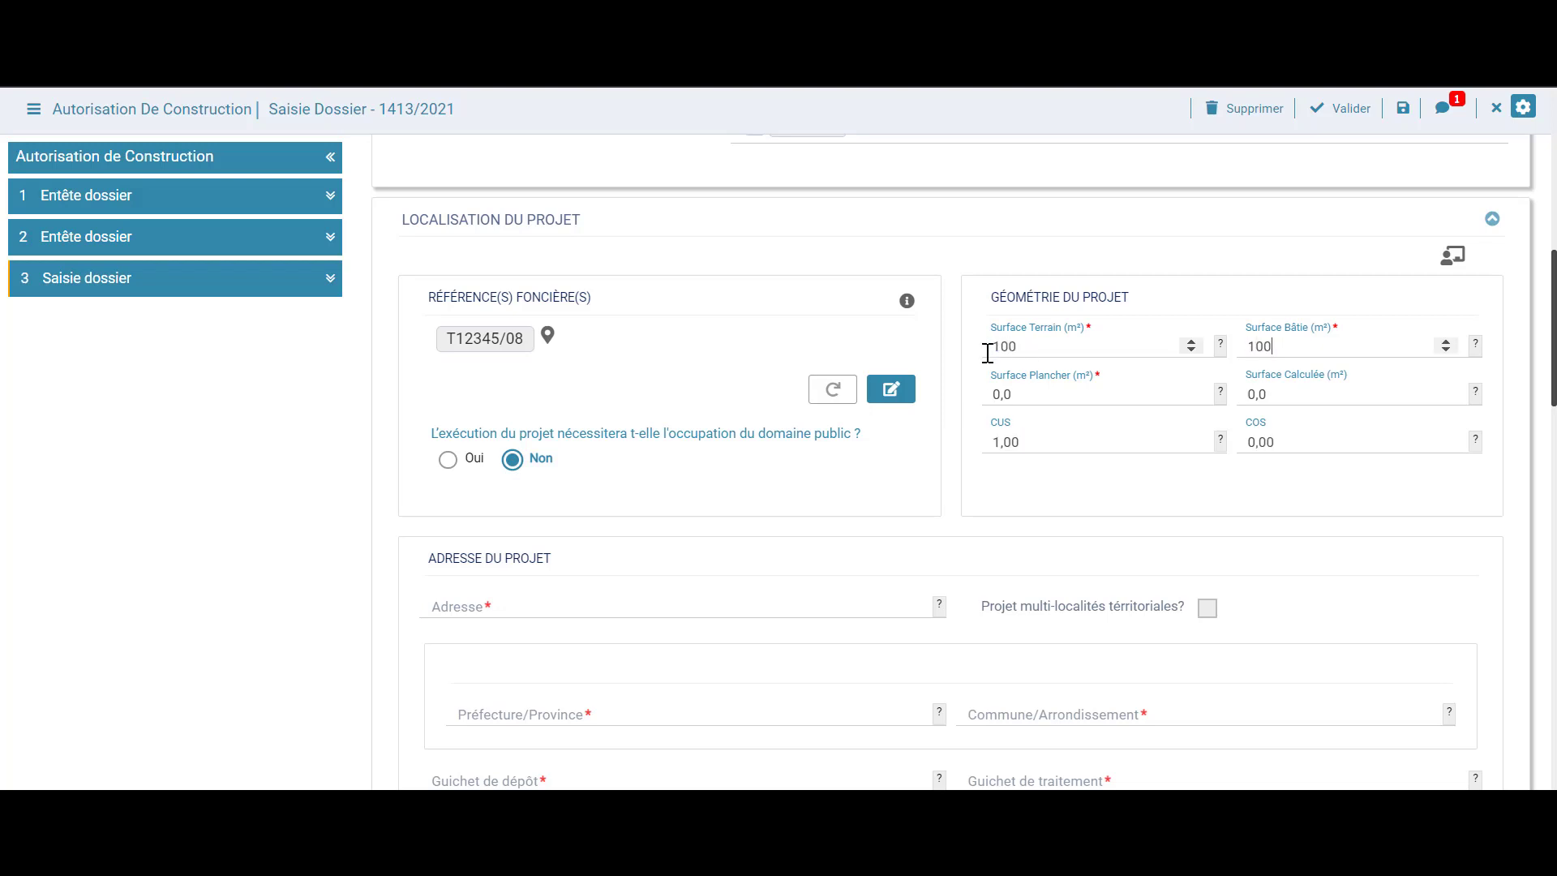
{"action": "key", "text": "Tab"}
{"action": "type", "text": "100"}
{"action": "scroll", "coordinate": [957, 406], "scroll_direction": "down", "scroll_amount": 2}
Enter the project's street address, choose PROVINCE DE BENI MELLAL and COMMUNE DE BENI MELLAL, and tick multi-locality
{"action": "left_click", "coordinate": [668, 495]}
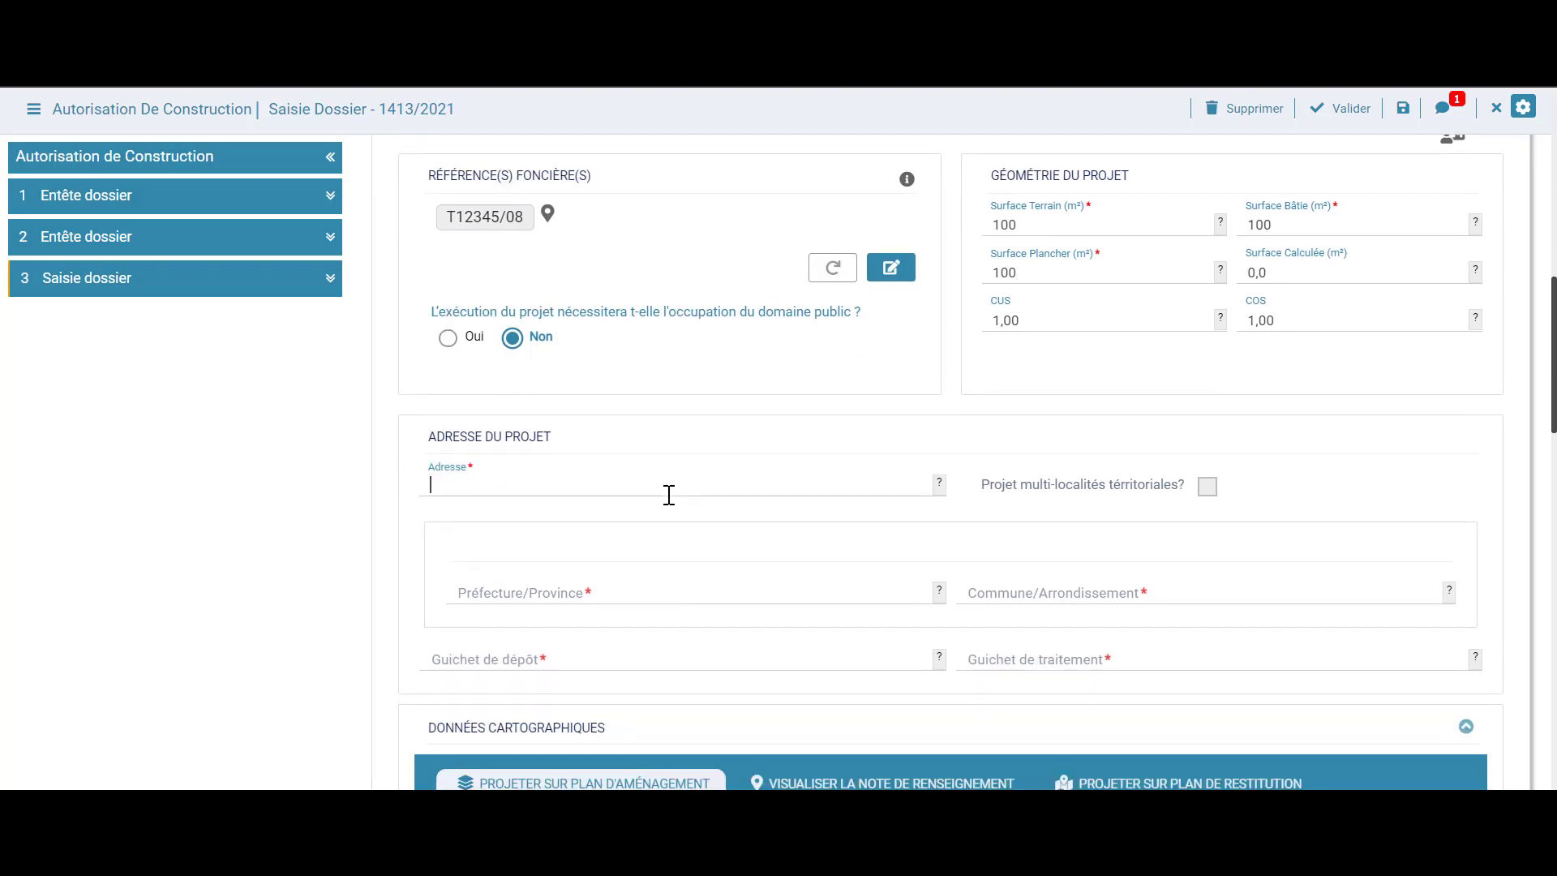
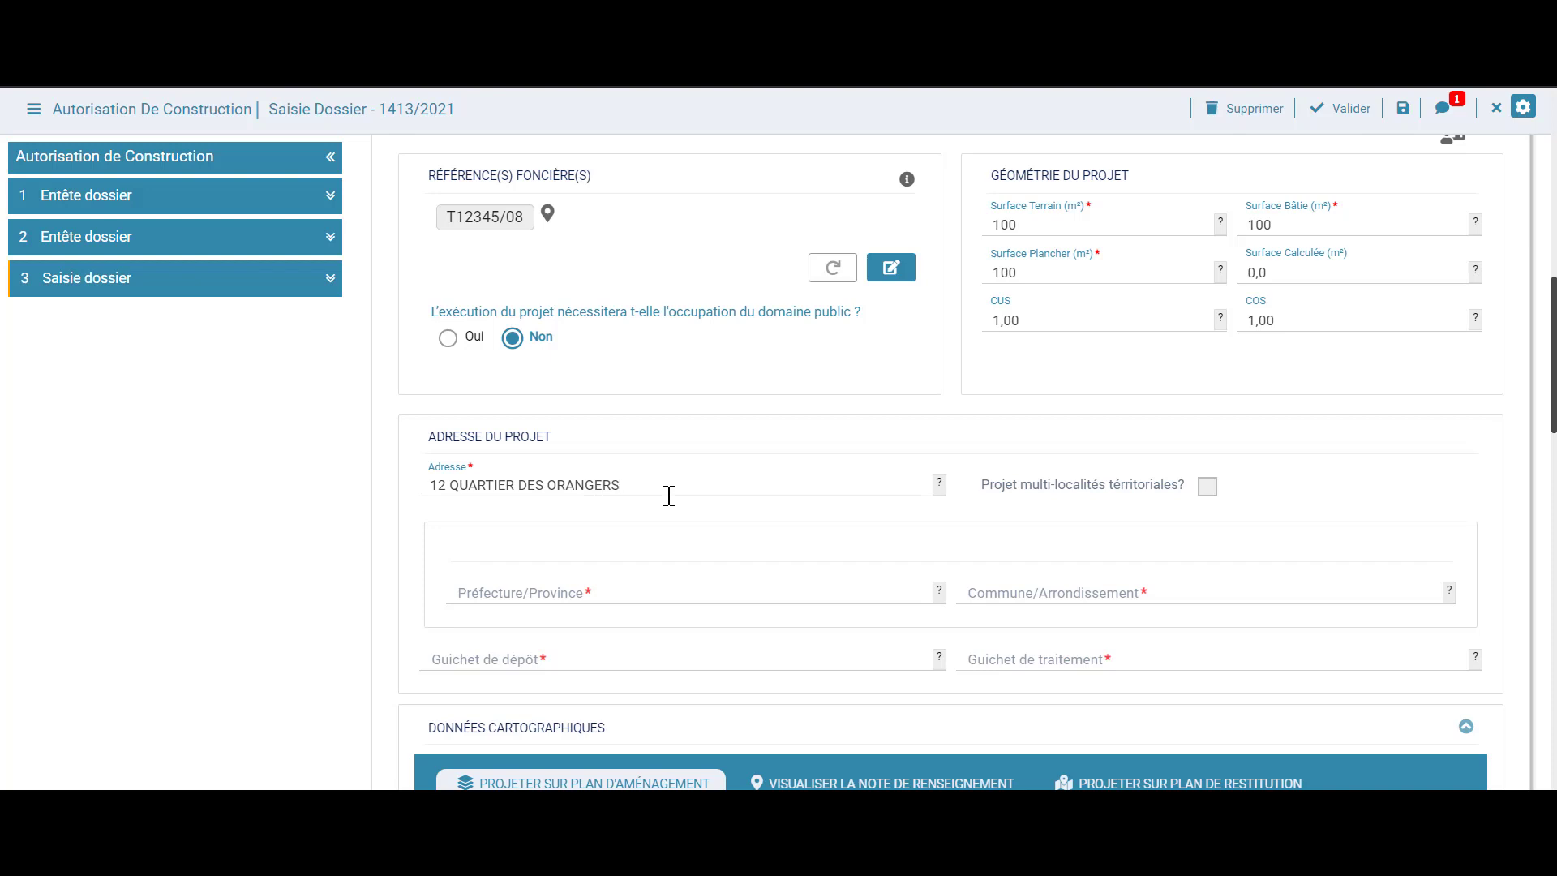
{"action": "scroll", "coordinate": [669, 495], "scroll_direction": "down", "scroll_amount": 1}
{"action": "left_click", "coordinate": [638, 470]}
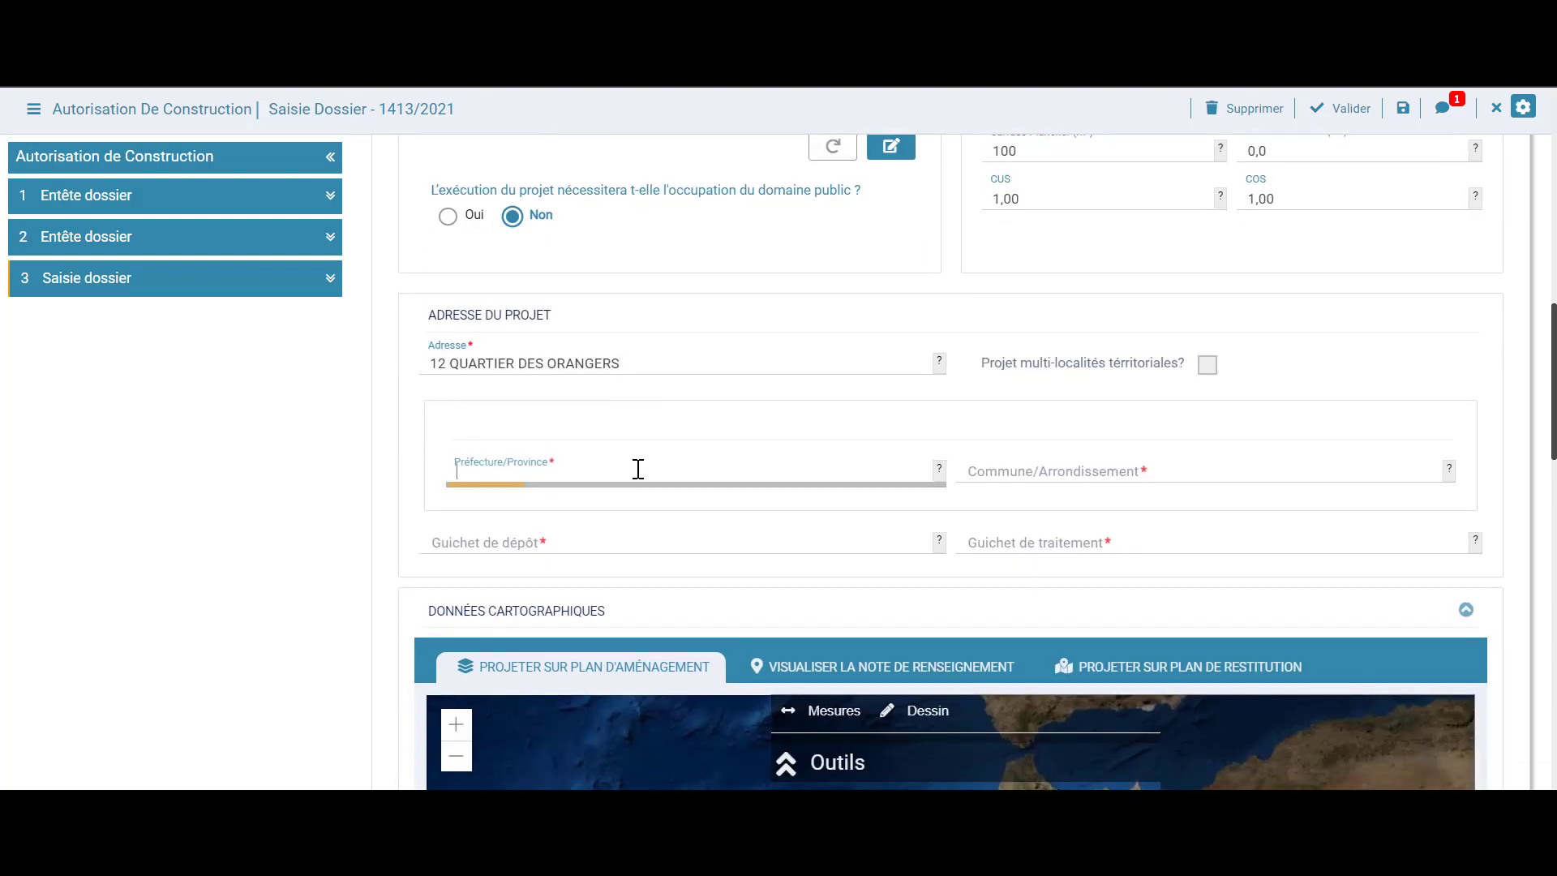
{"action": "type", "text": "BENI"}
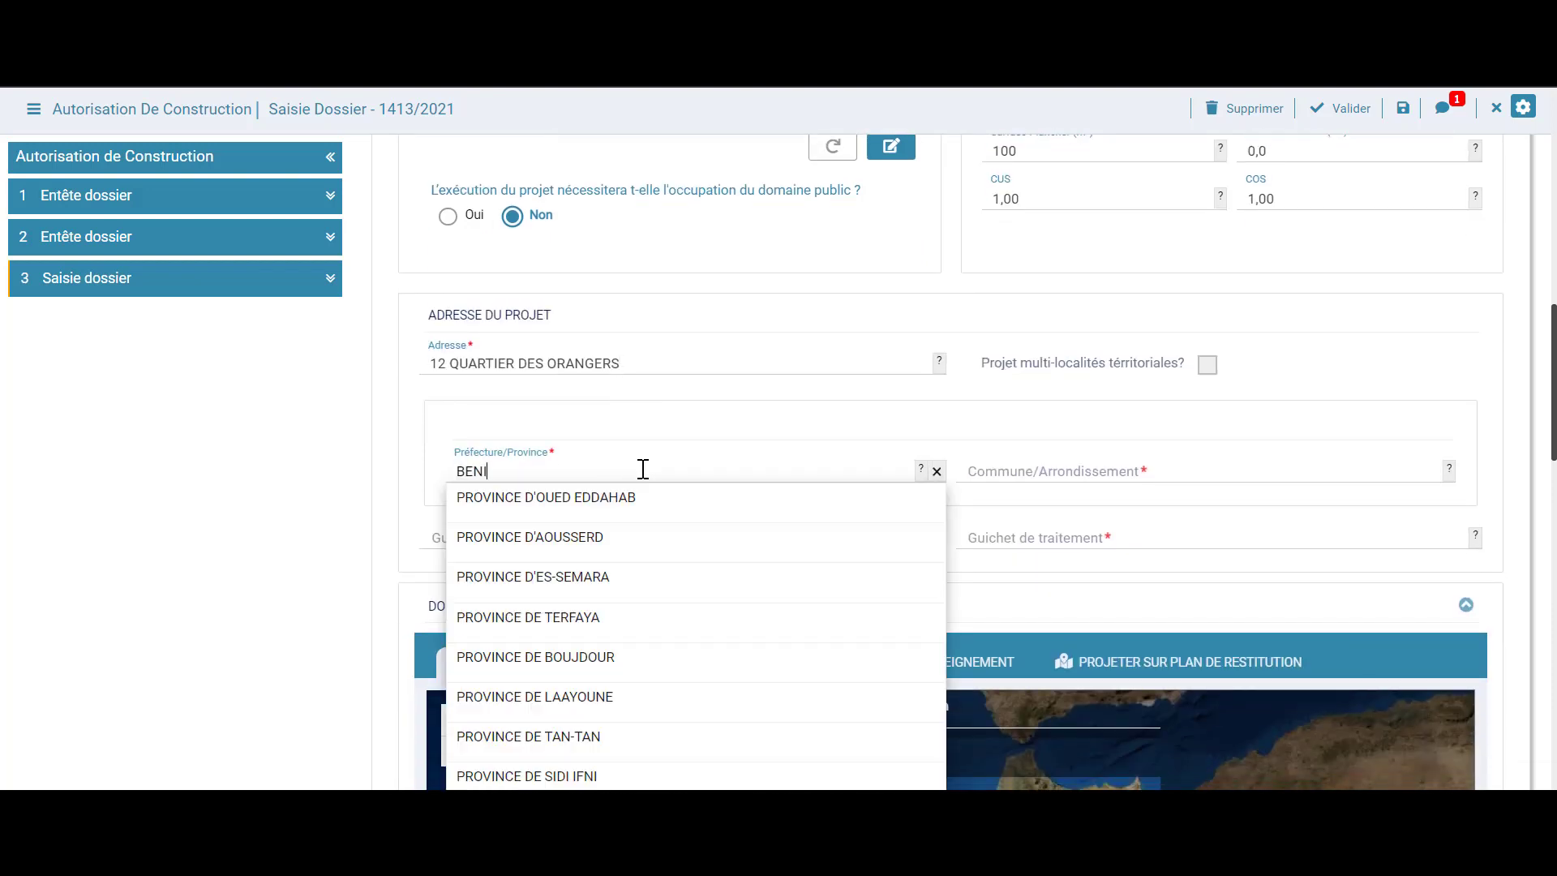
{"action": "left_click", "coordinate": [637, 500]}
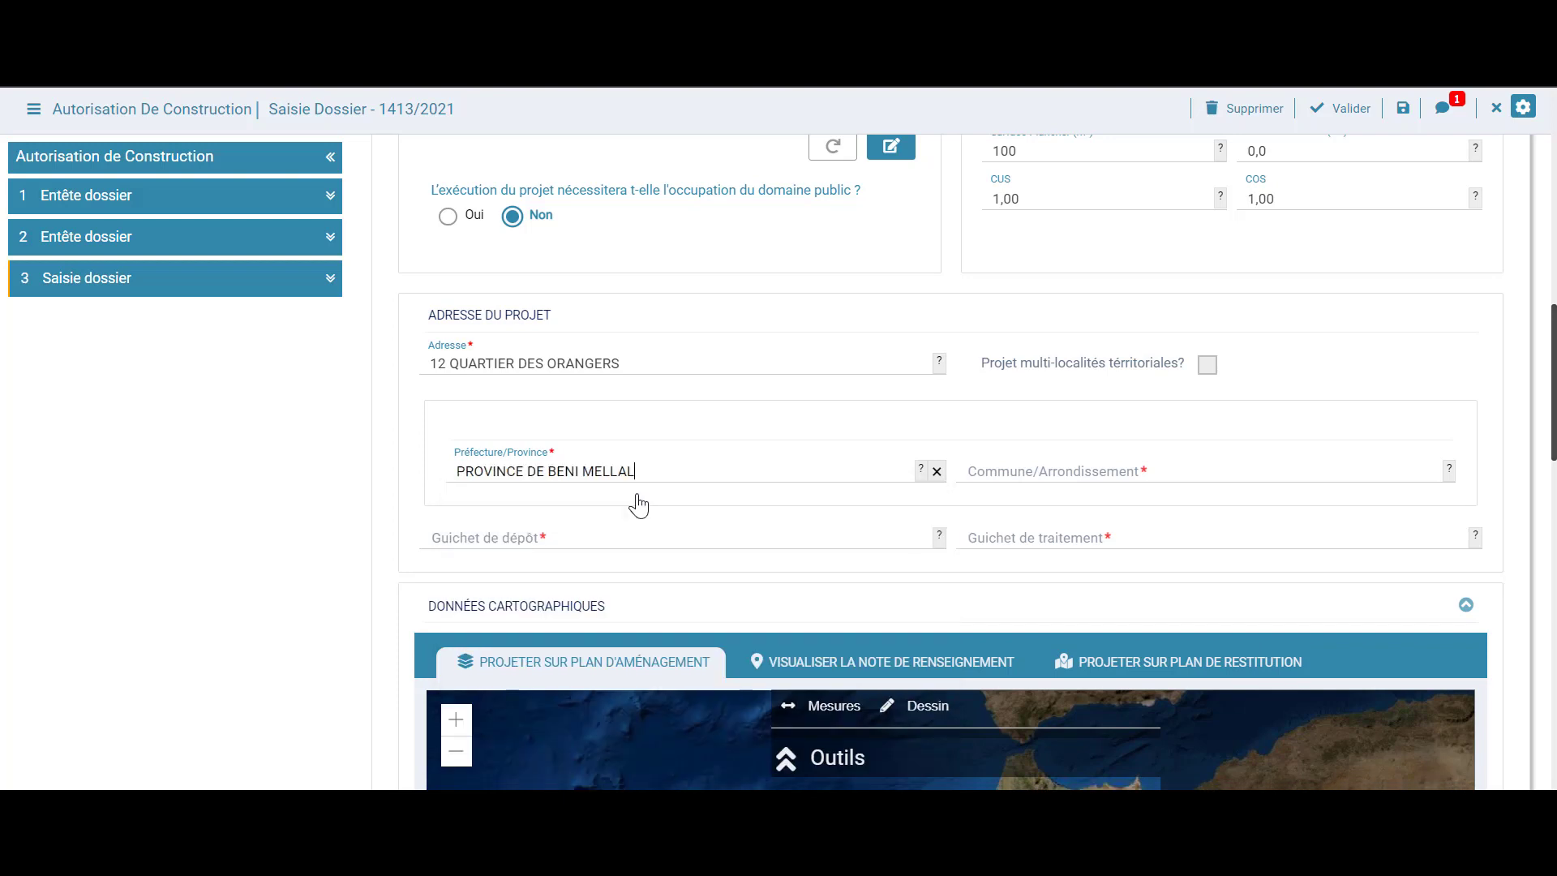
{"action": "left_click", "coordinate": [1010, 469]}
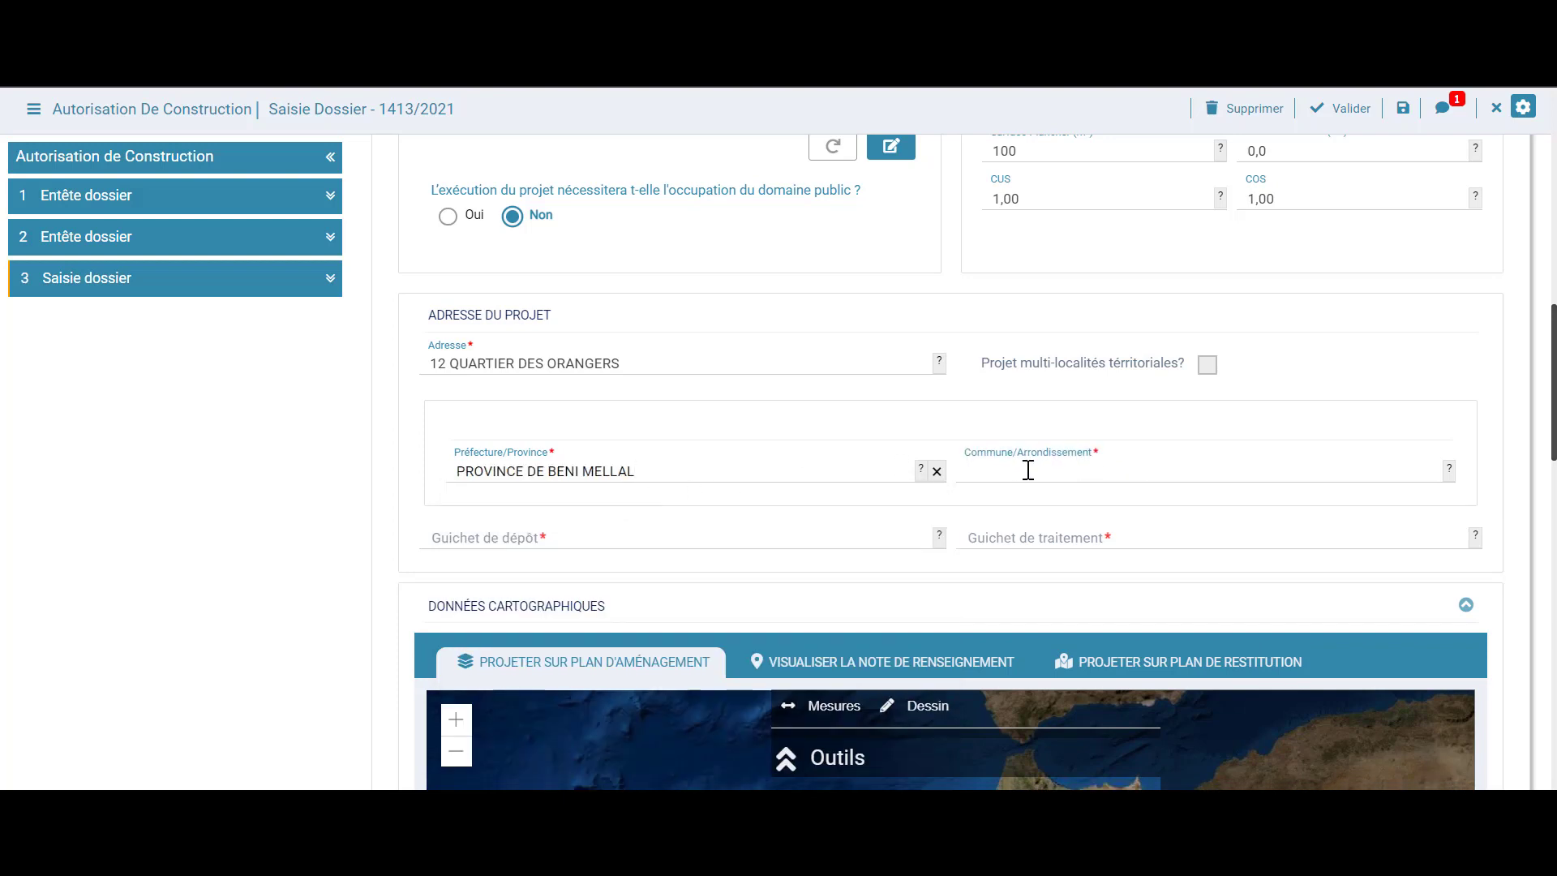
{"action": "type", "text": "BENI"}
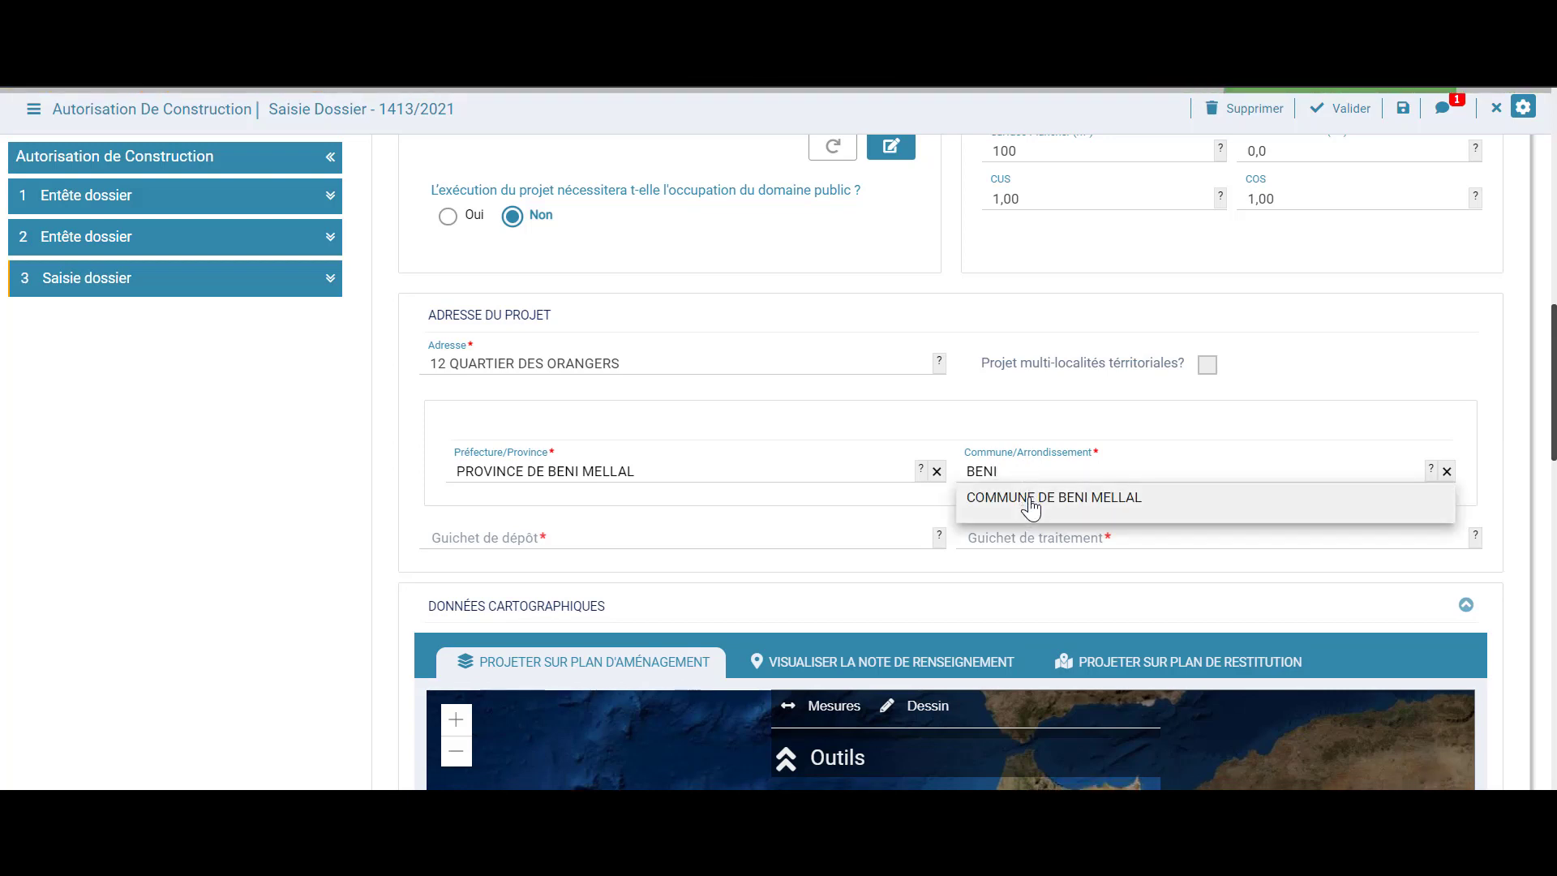
{"action": "left_click", "coordinate": [1031, 505]}
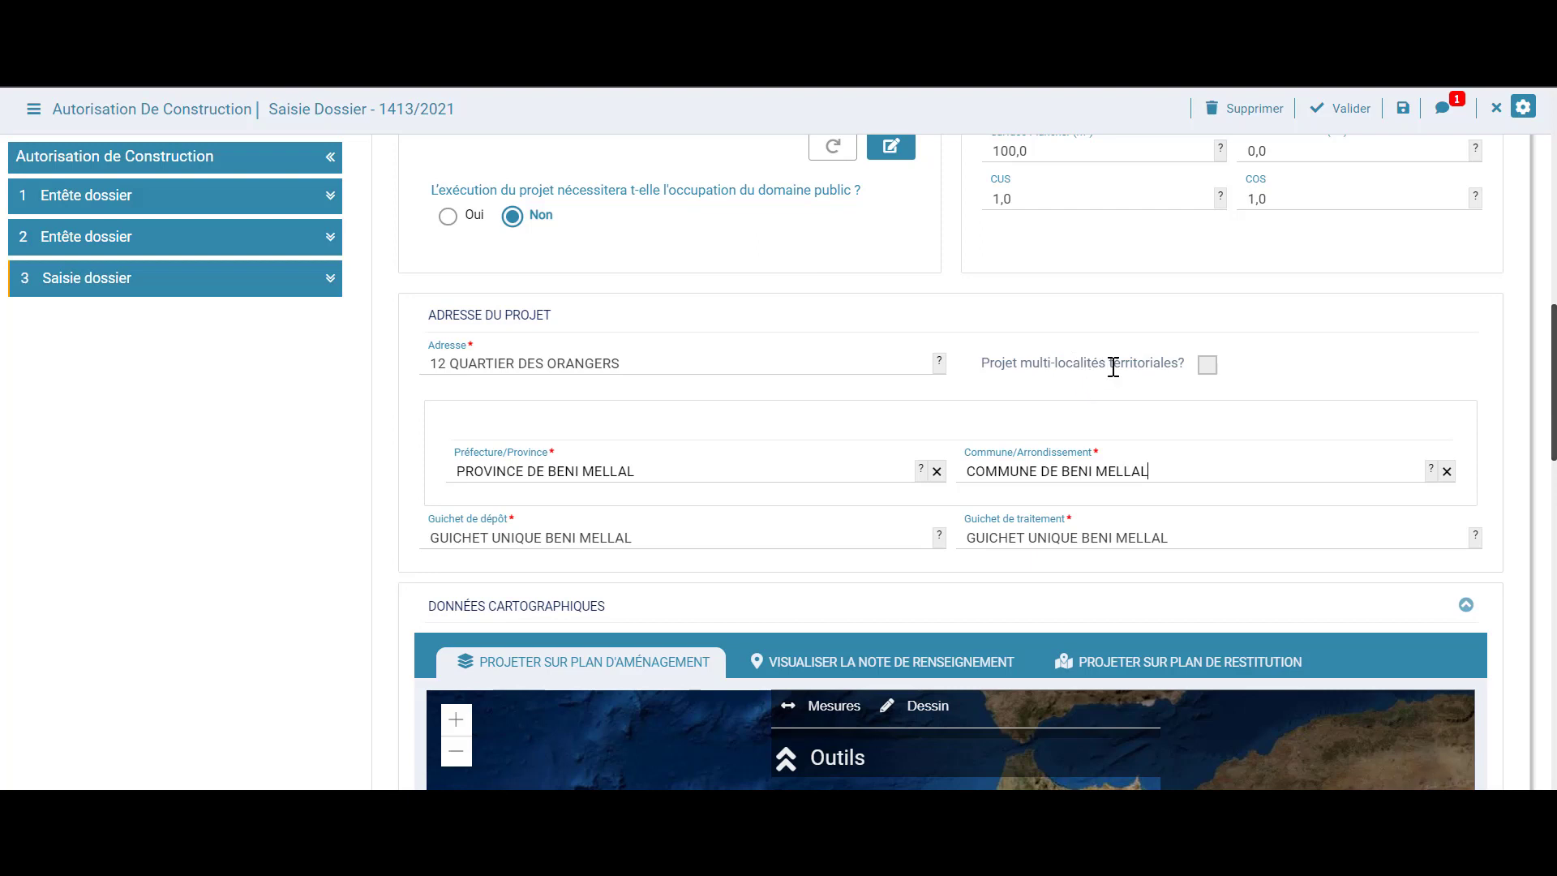
{"action": "left_click", "coordinate": [1208, 370]}
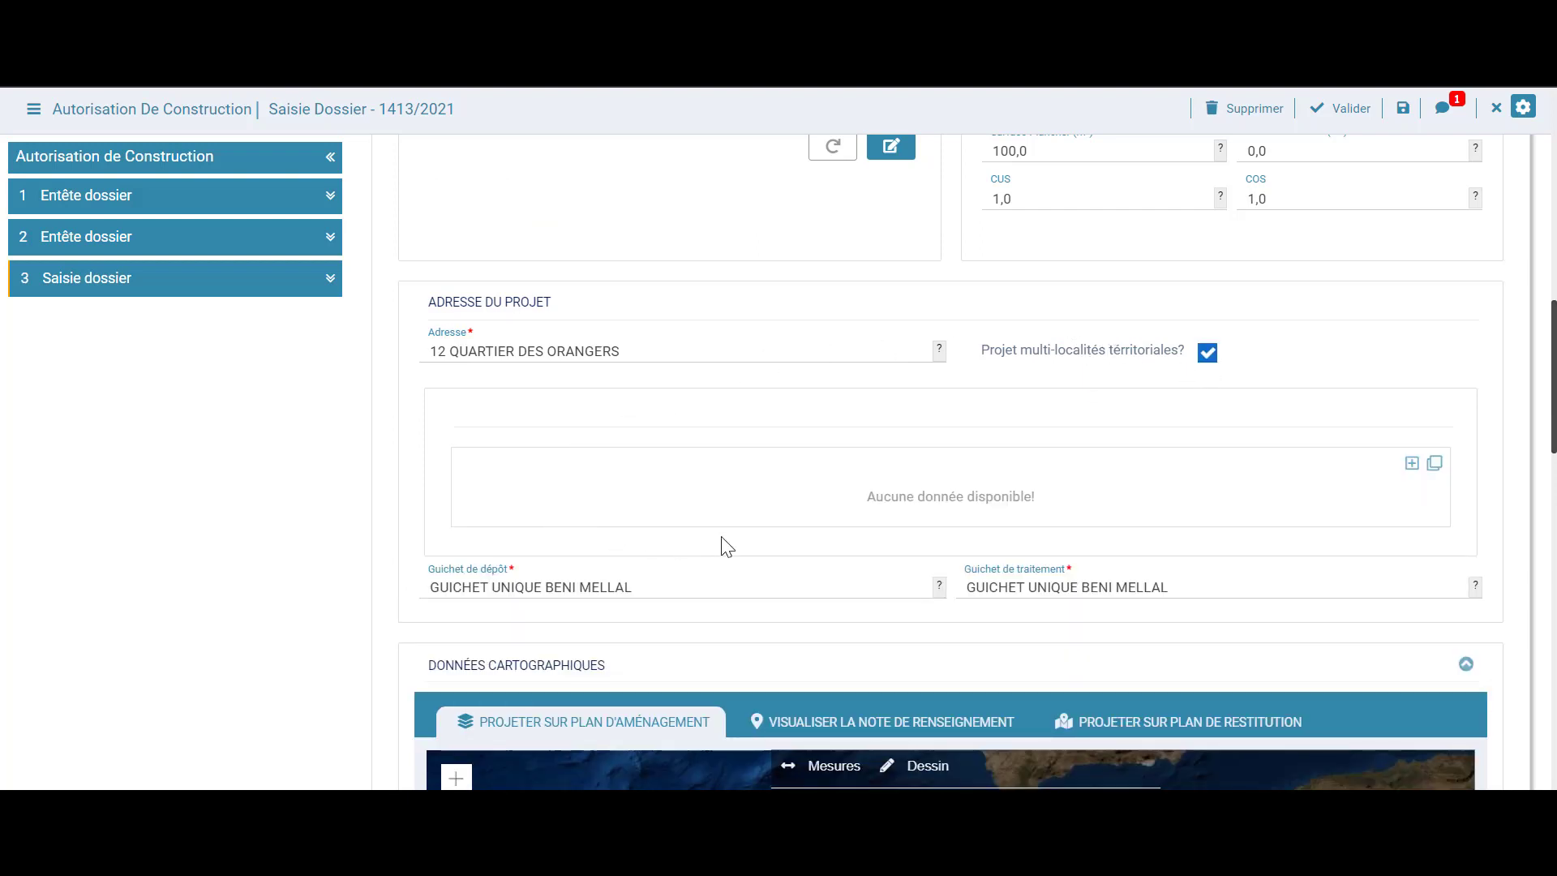
Add two locality rows and set row one to Beni Mellal-Khenifra, Province de Beni Mellal, Commune de Beni Mellal
{"action": "left_click", "coordinate": [1412, 469]}
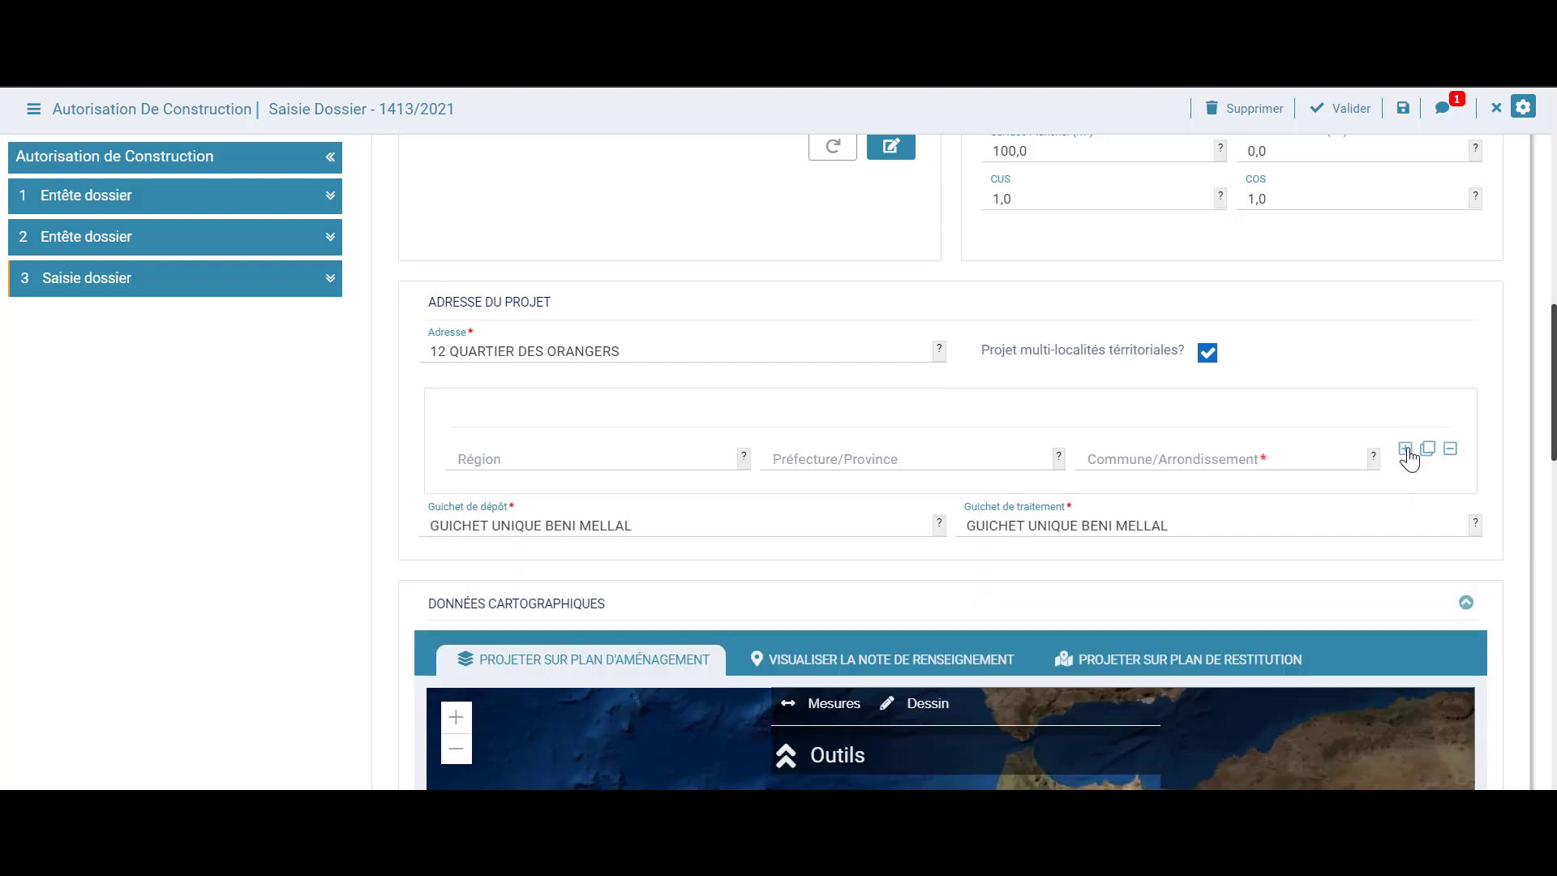
{"action": "left_click", "coordinate": [1407, 450]}
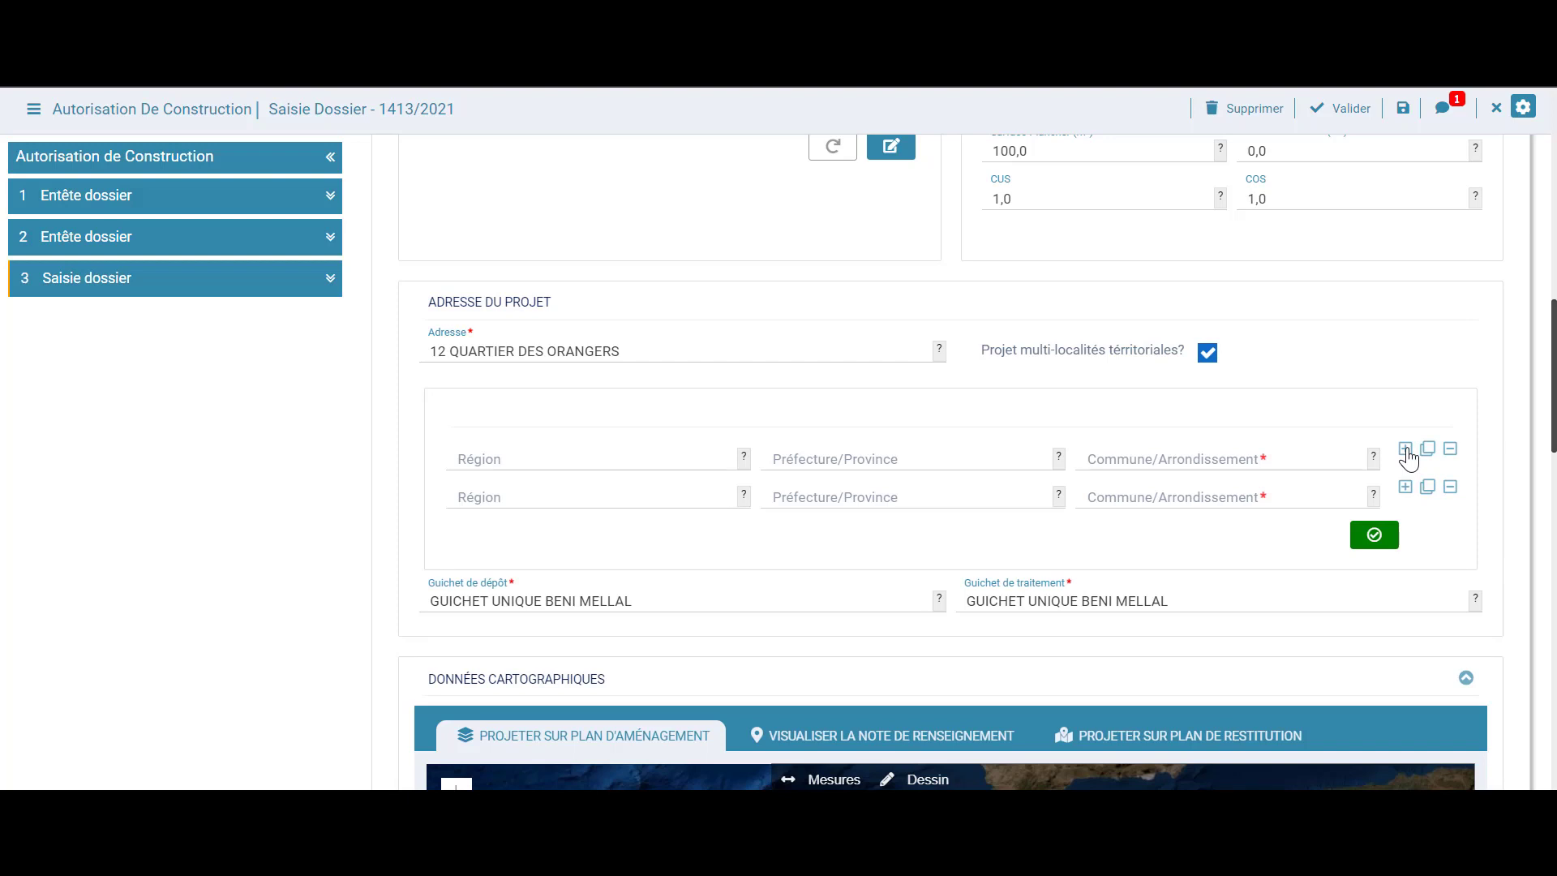
{"action": "left_click", "coordinate": [537, 459]}
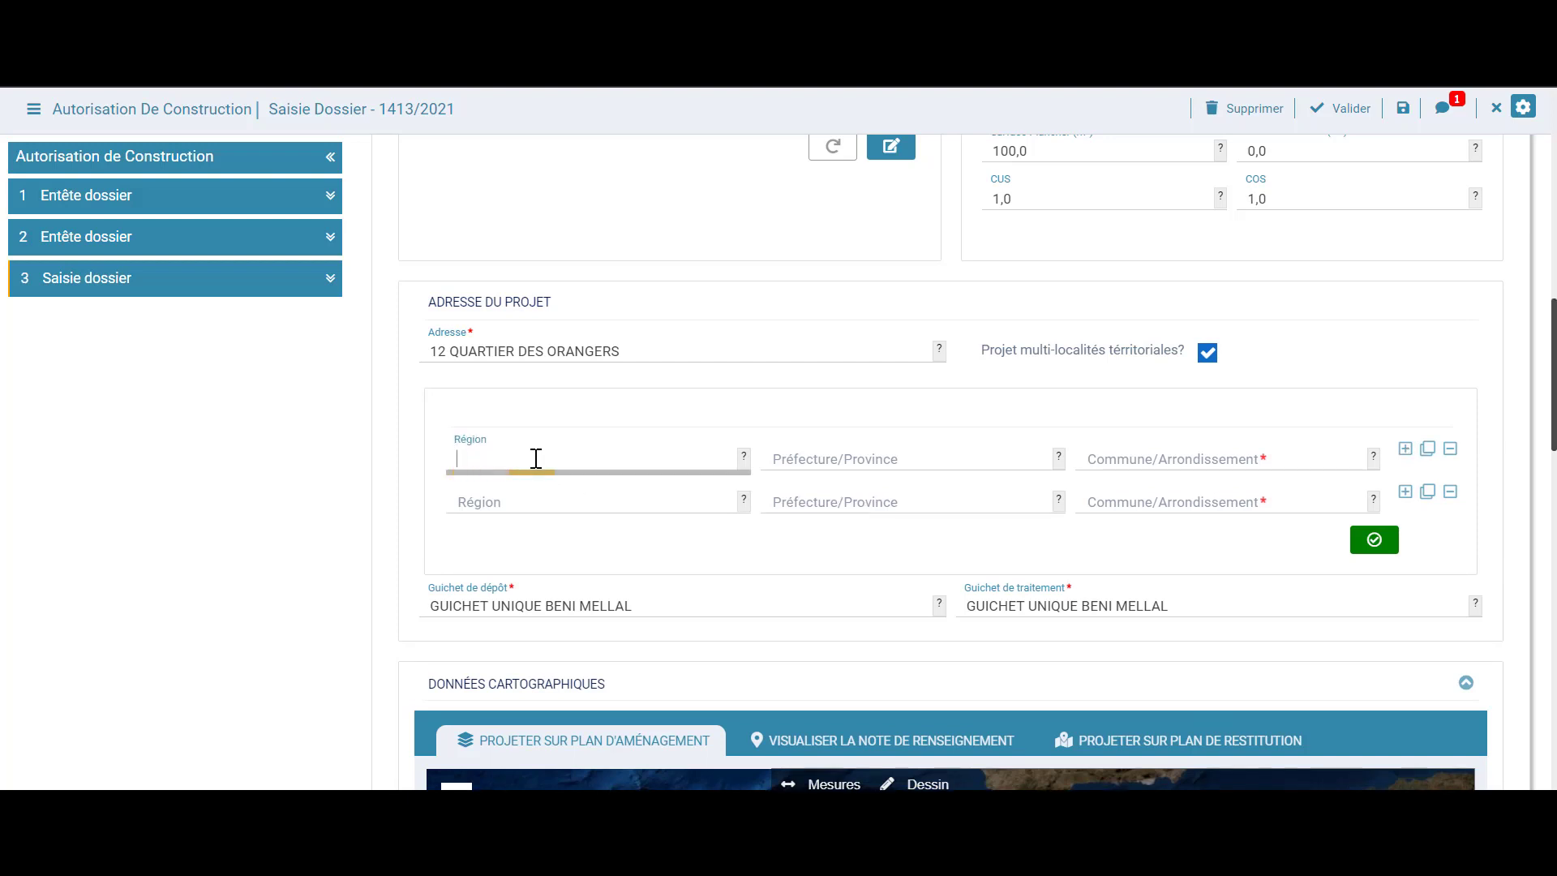
{"action": "type", "text": "regio"}
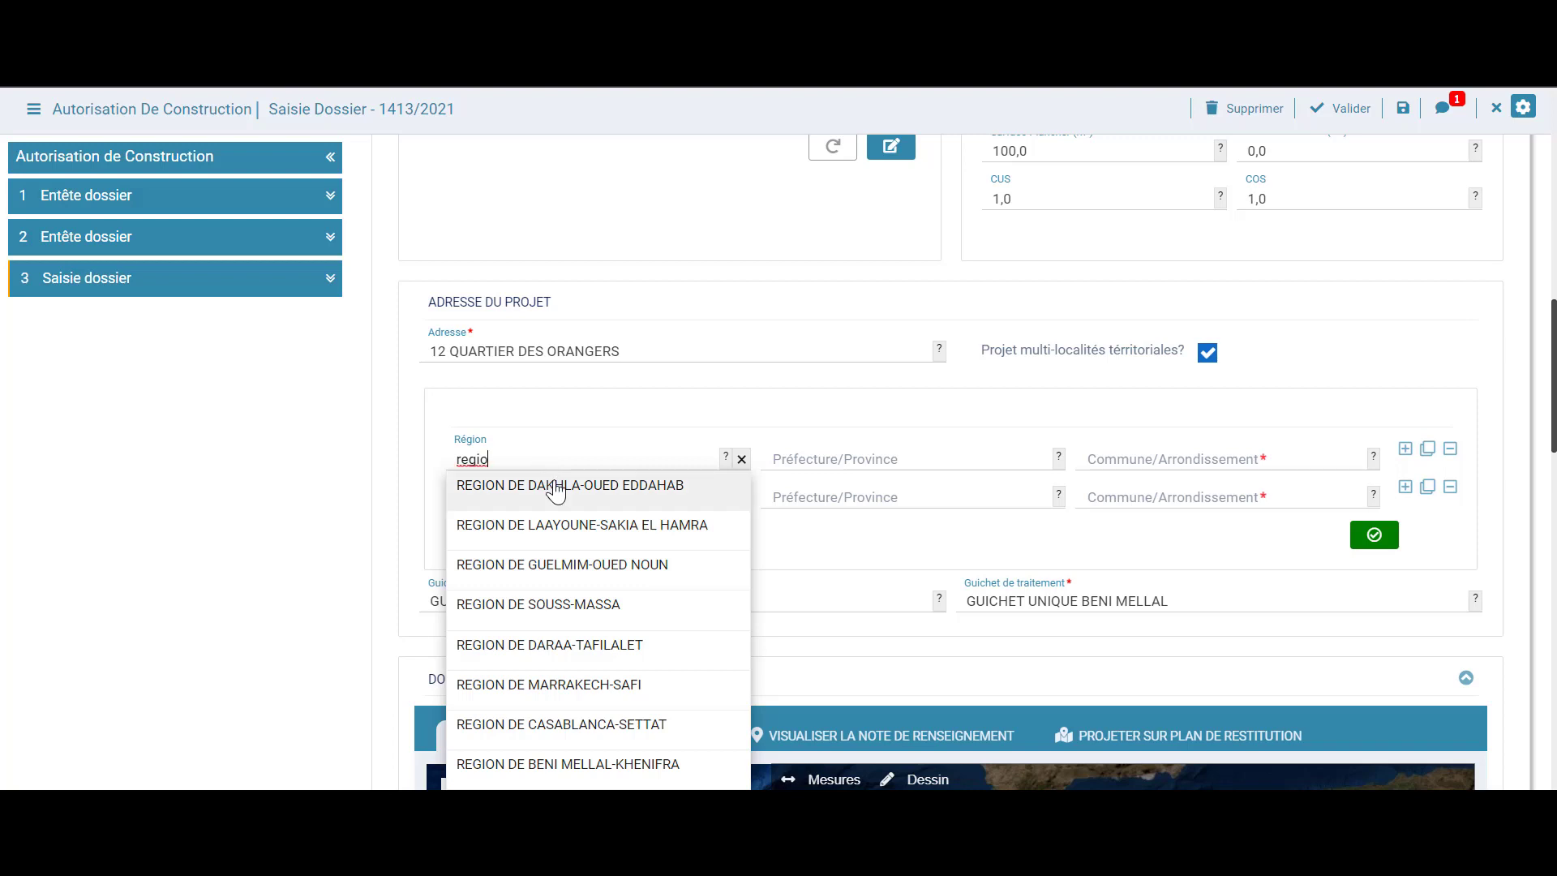
{"action": "key", "text": "BackSpace"}
{"action": "key", "text": "BackSpace"}
{"action": "key", "text": "BackSpace"}
{"action": "key", "text": "BackSpace"}
{"action": "key", "text": "BackSpace"}
{"action": "type", "text": "b"}
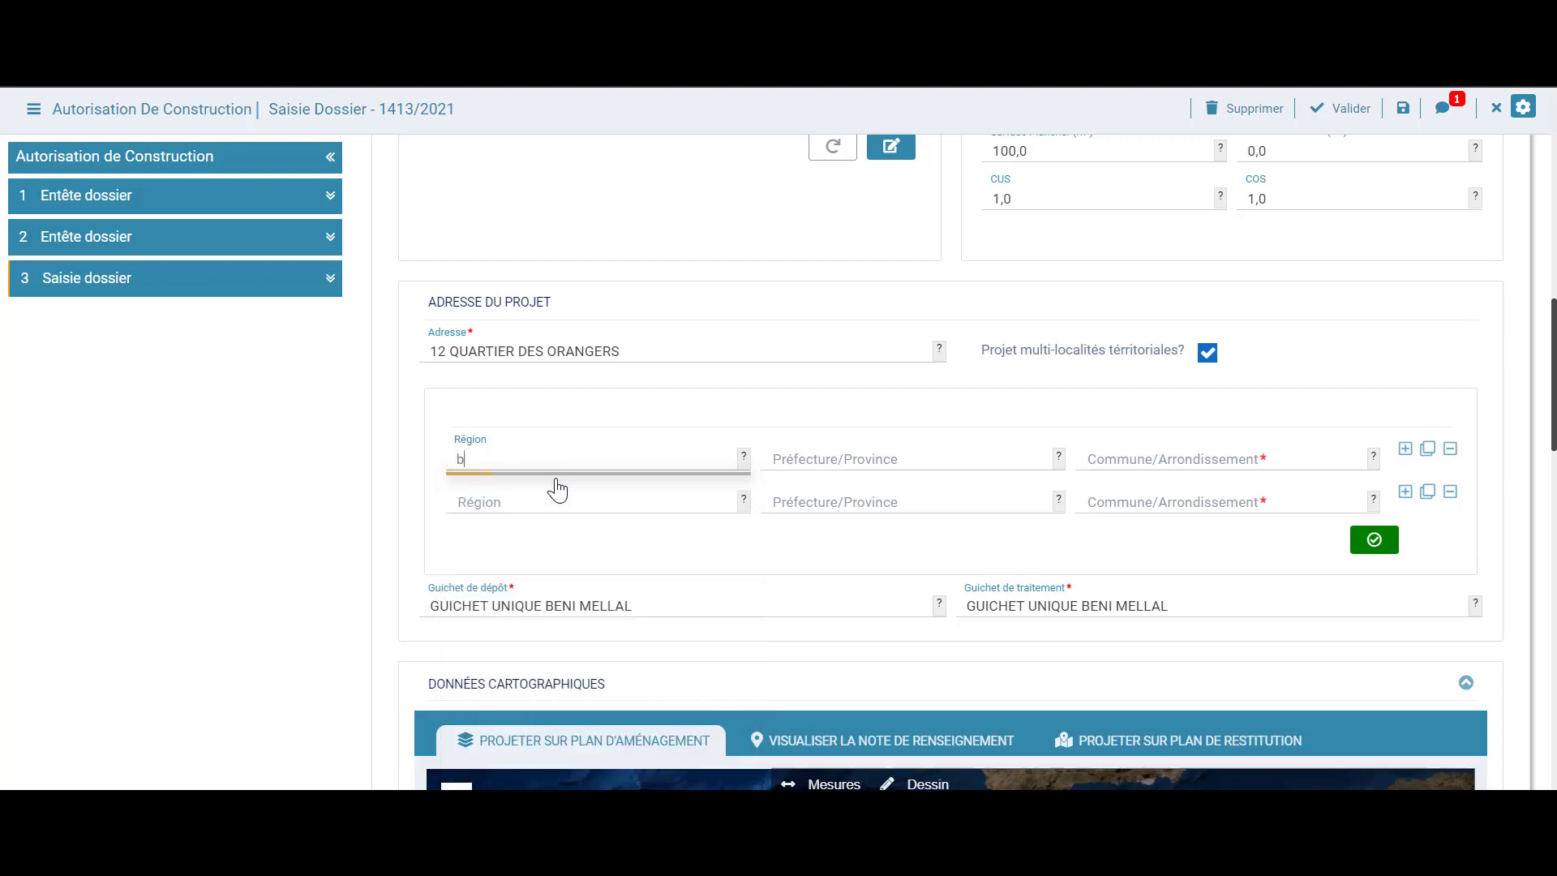
{"action": "type", "text": "eni"}
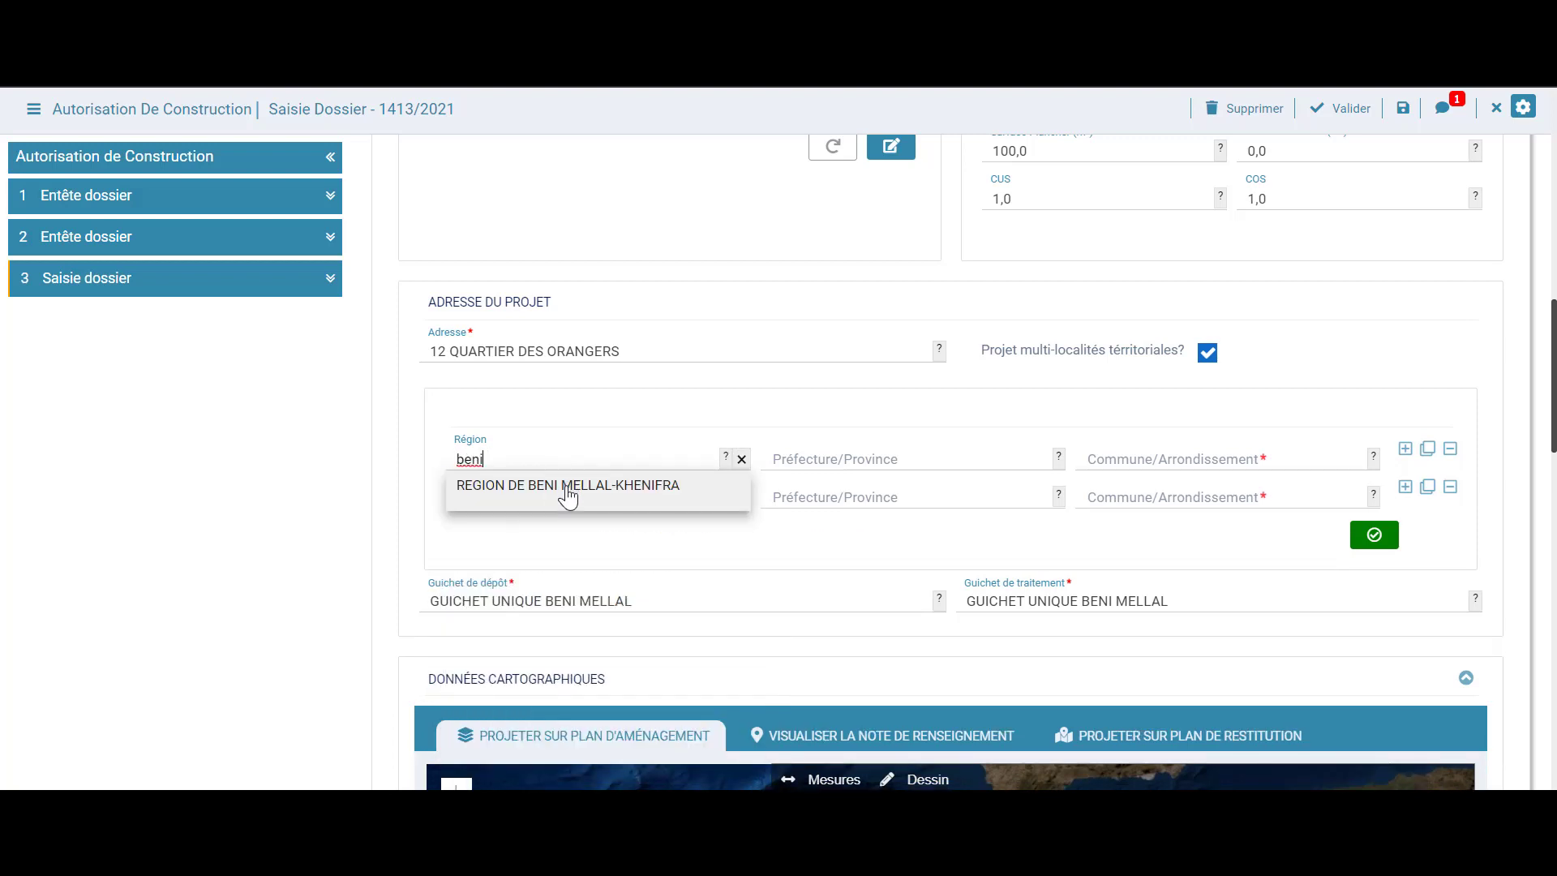
{"action": "left_click", "coordinate": [567, 486]}
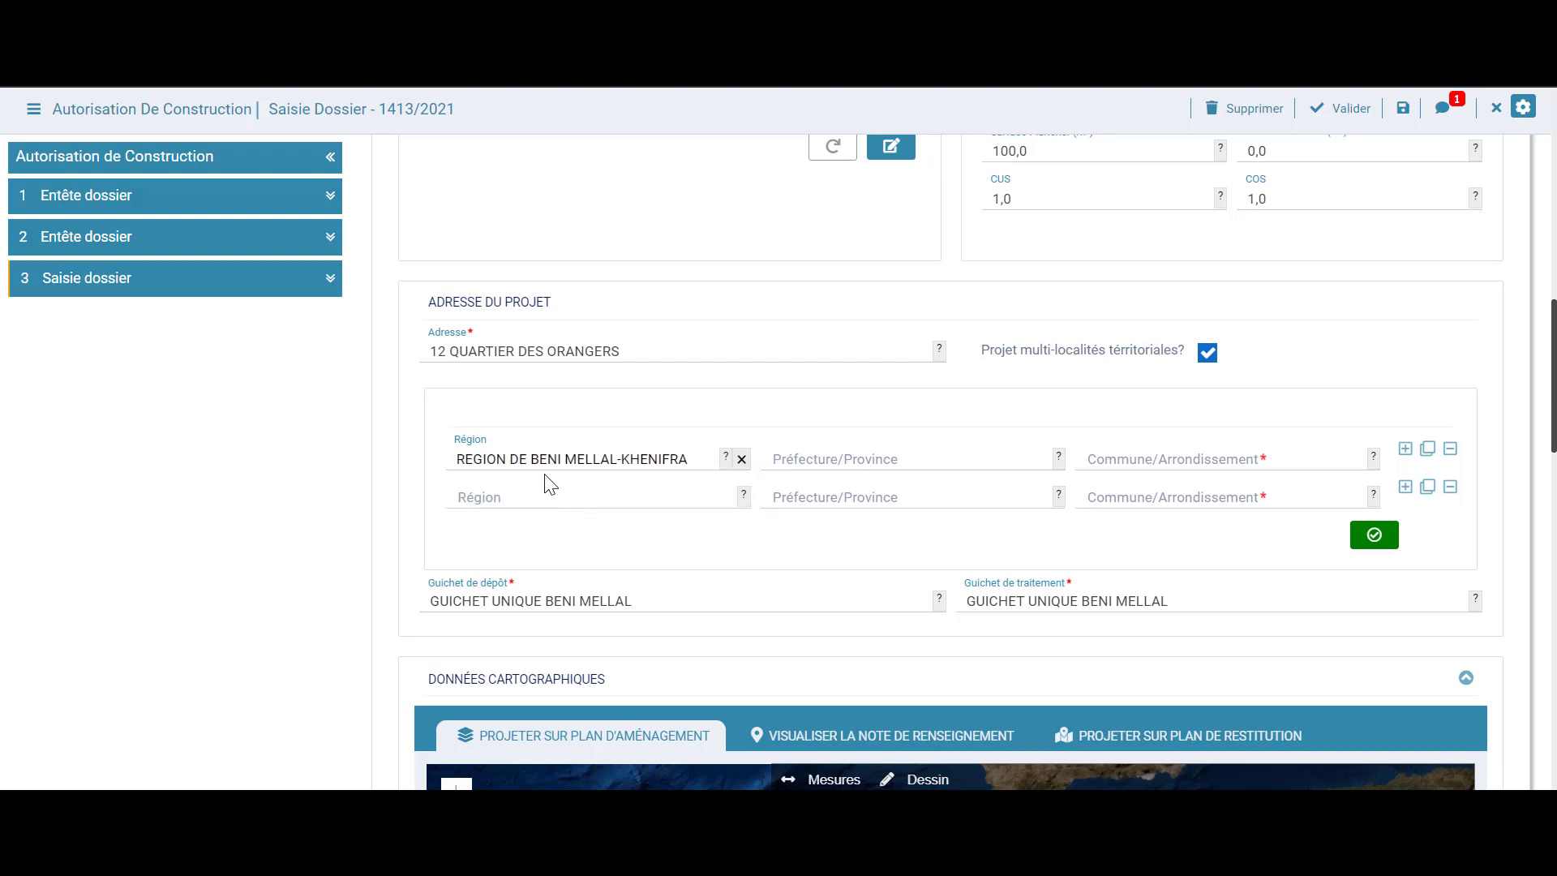
{"action": "left_click", "coordinate": [852, 462]}
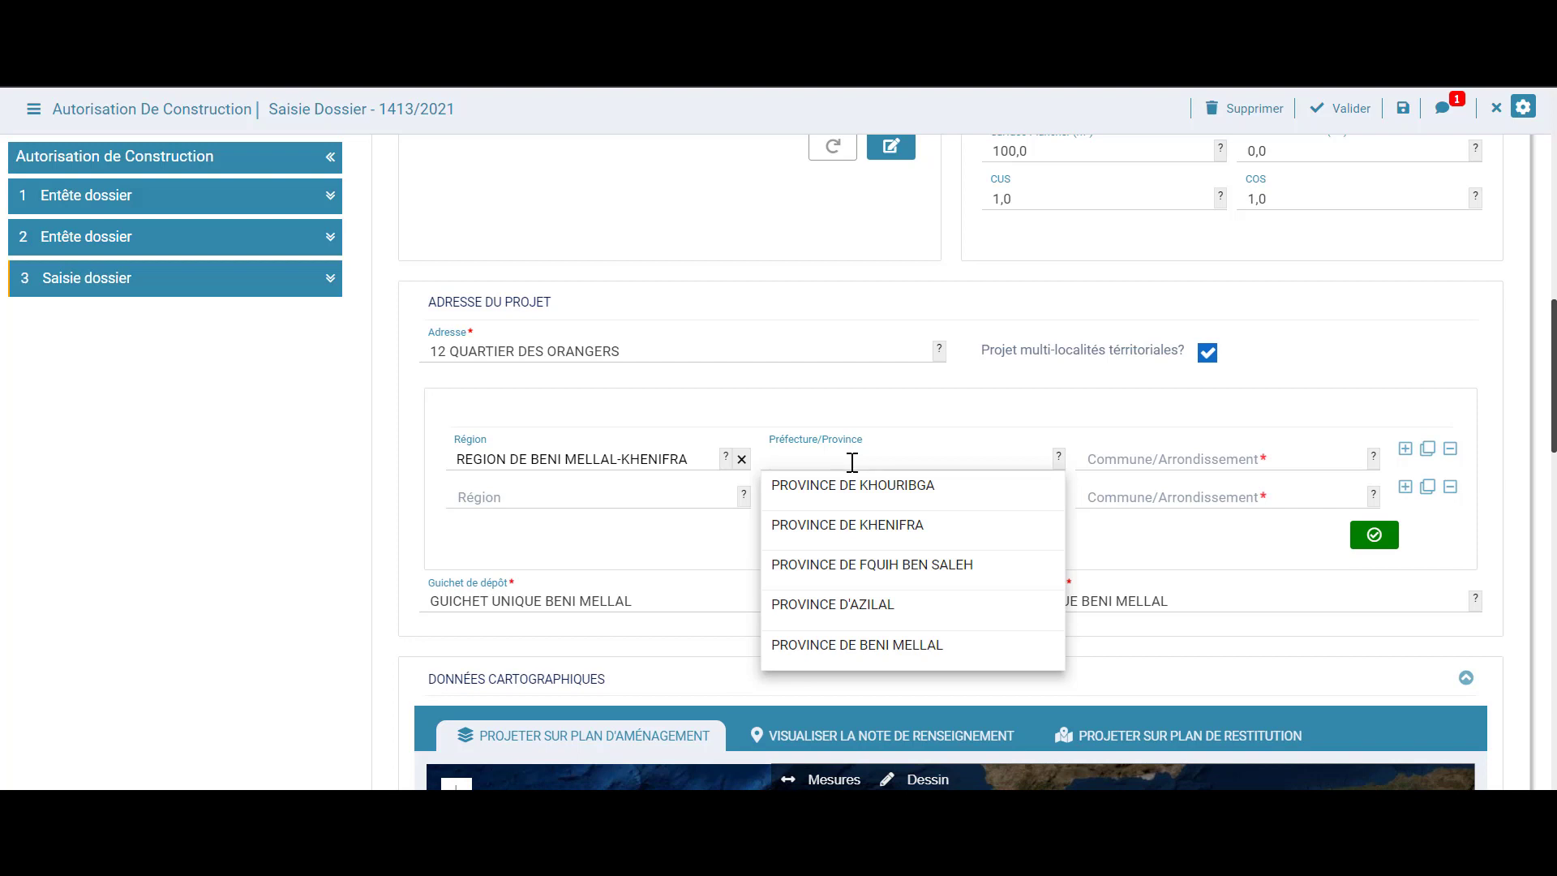
{"action": "left_click", "coordinate": [892, 649]}
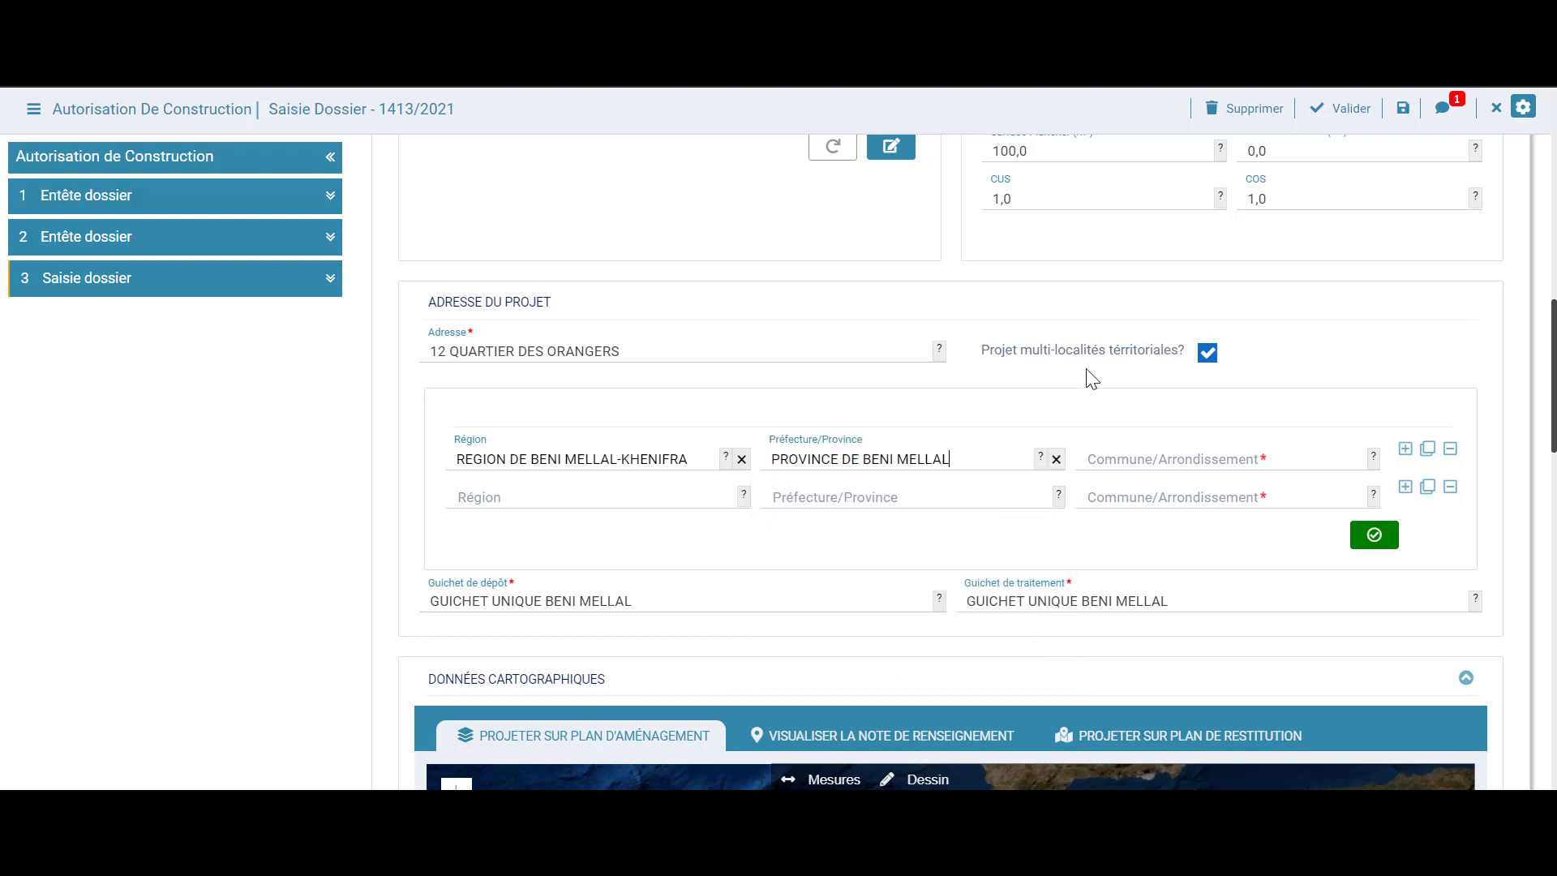
{"action": "left_click", "coordinate": [1144, 457]}
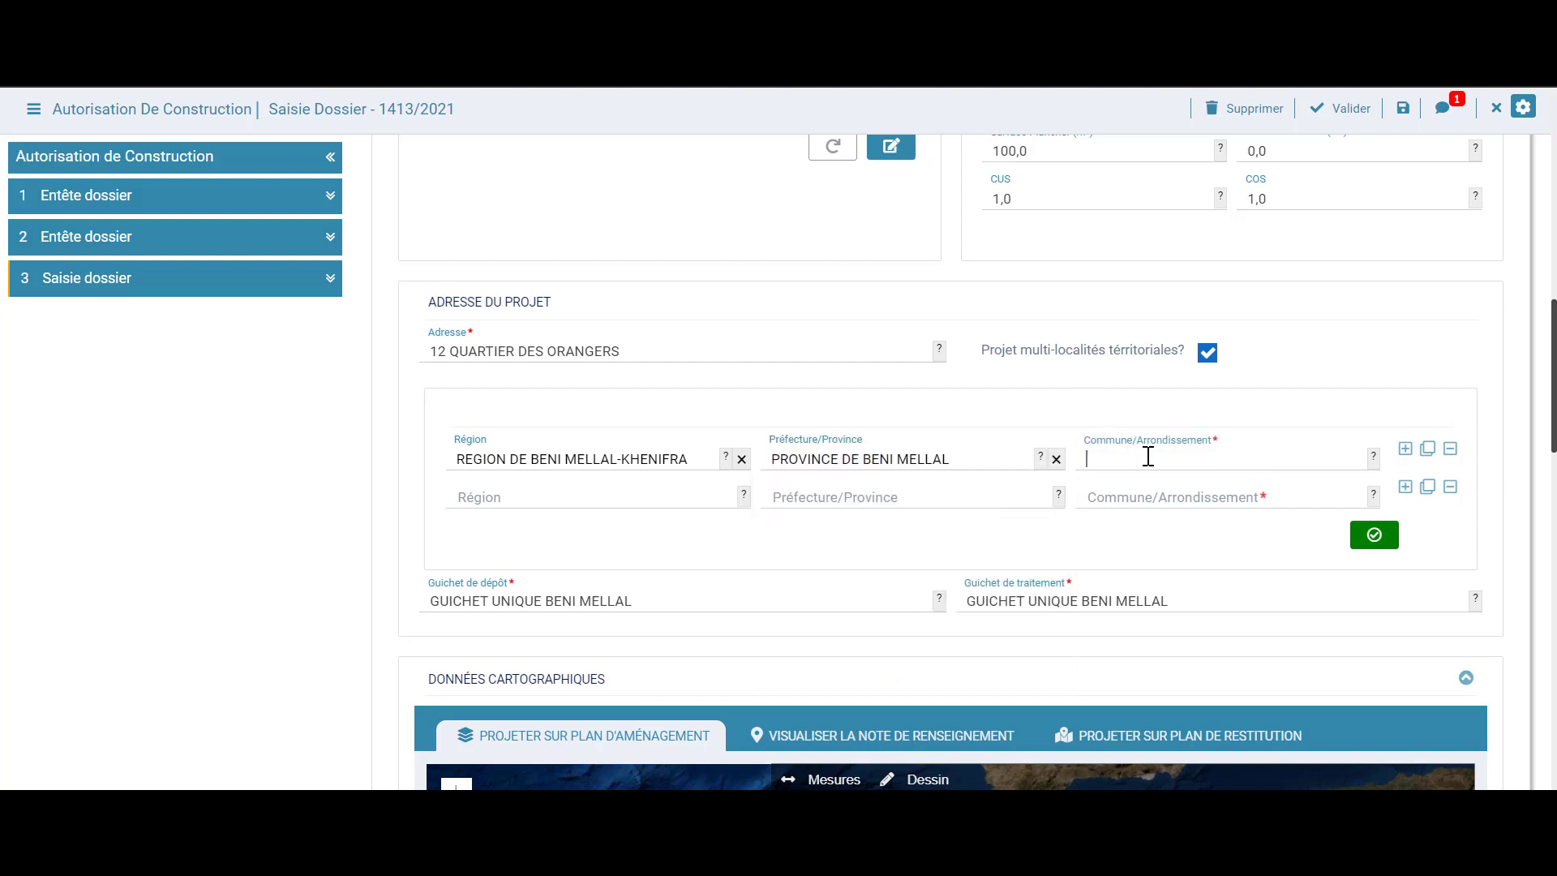
{"action": "type", "text": "beni"}
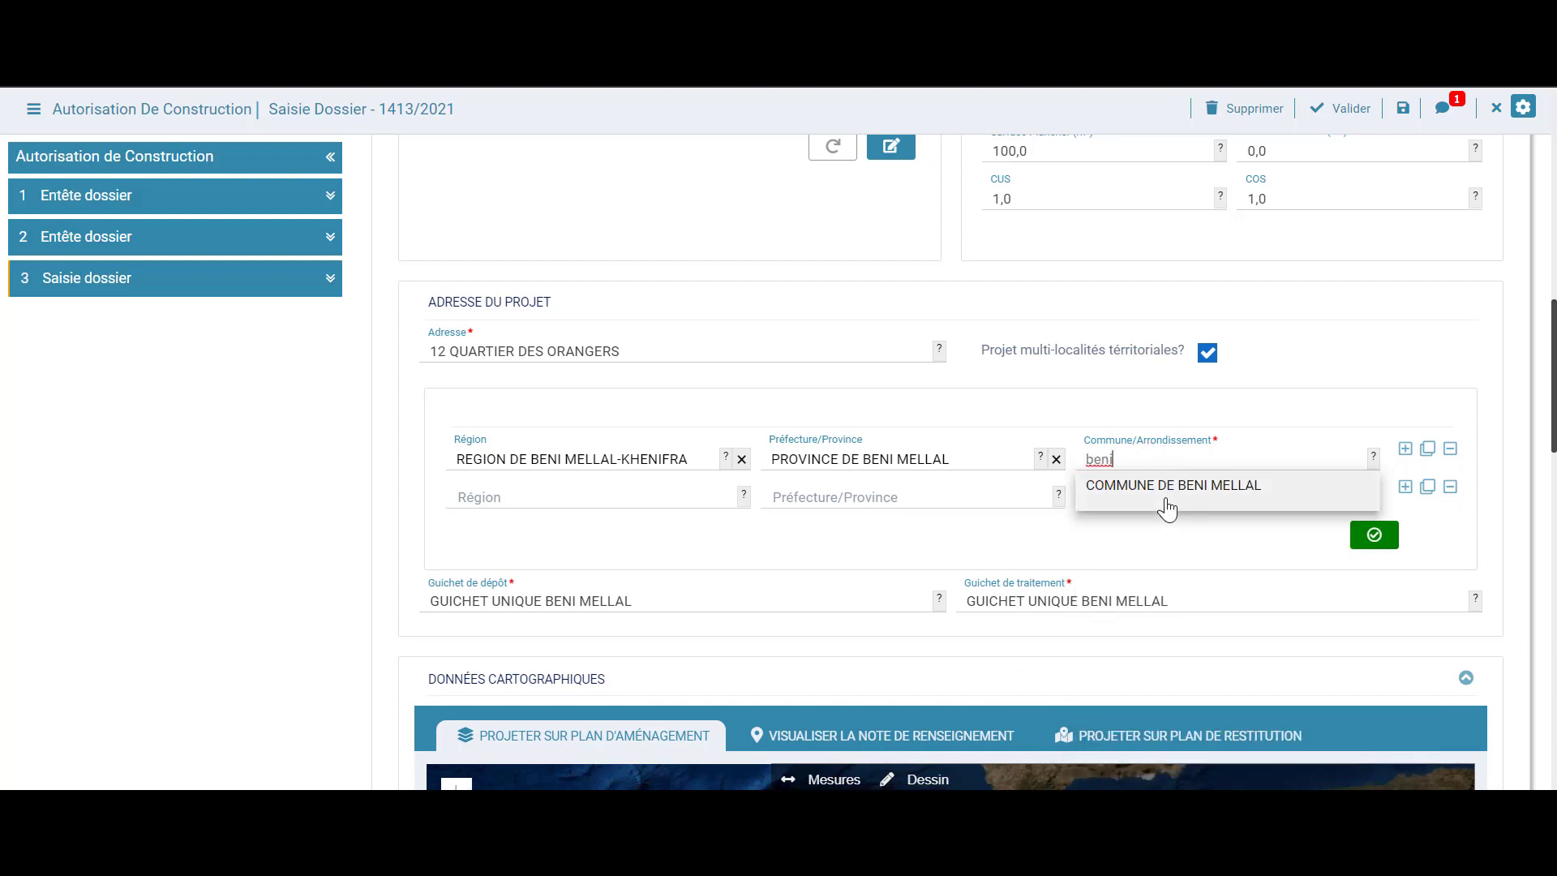
{"action": "left_click", "coordinate": [1167, 486]}
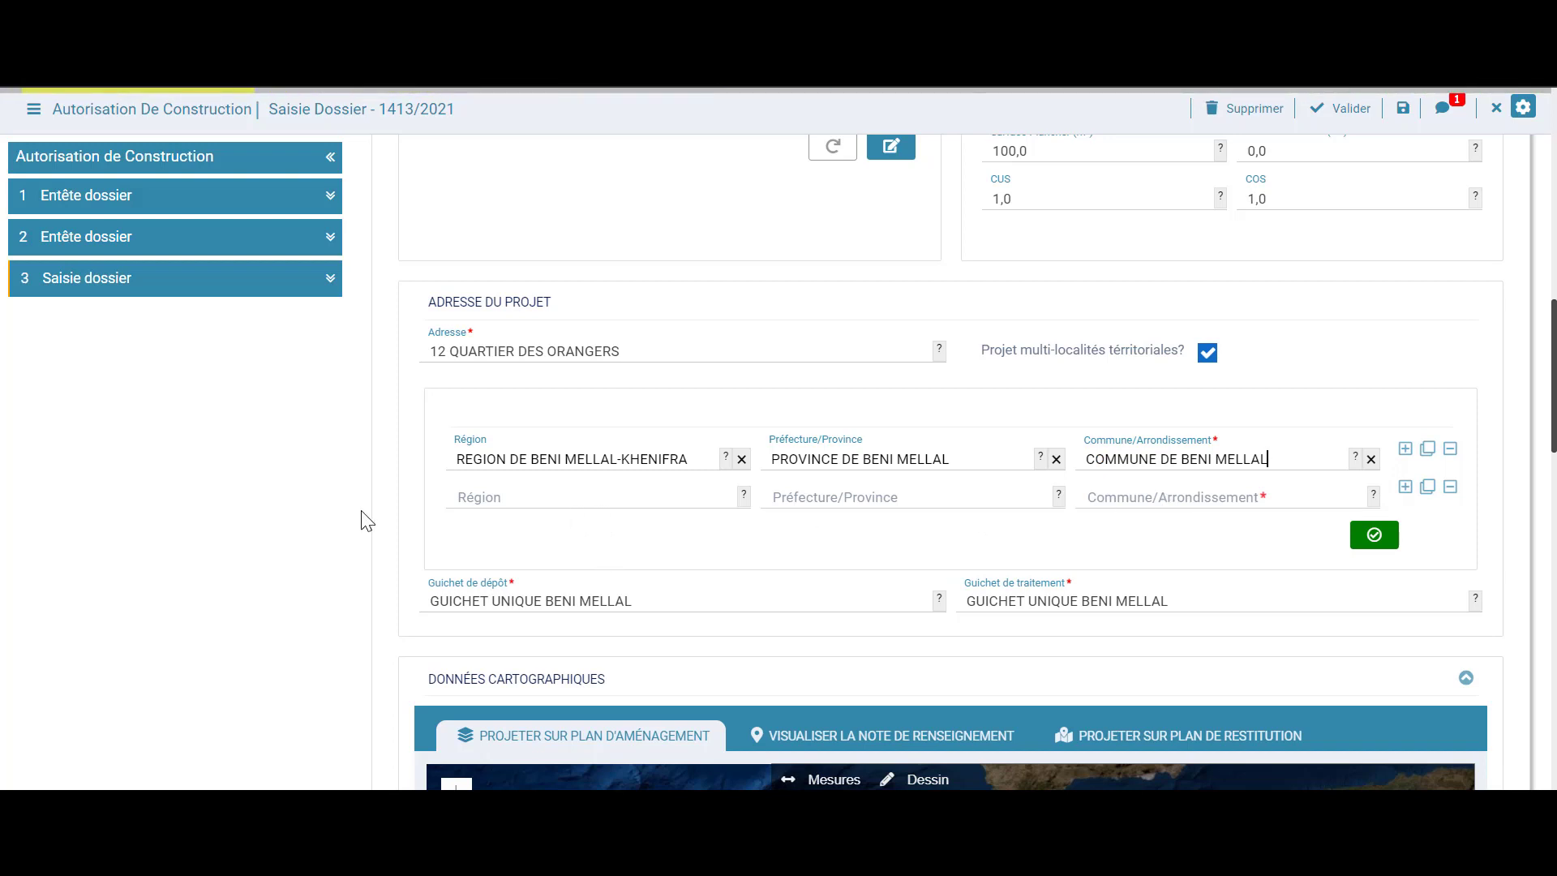
Set row two to Beni Mellal-Khenifra, Province de Beni Mellal, Commune d'Oulad Youssef
{"action": "left_click", "coordinate": [528, 495]}
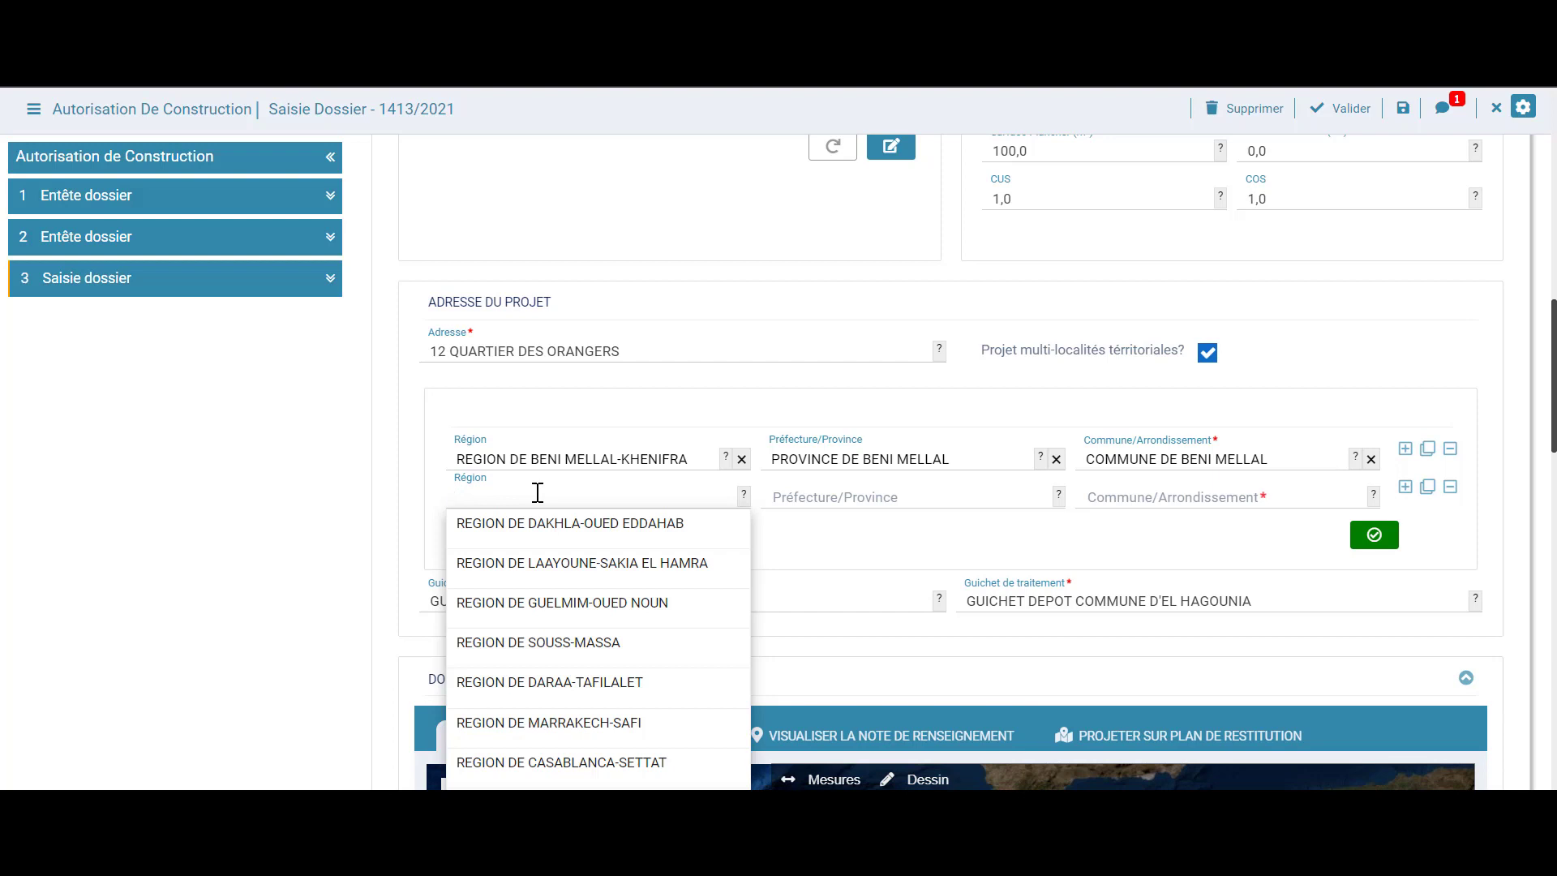
{"action": "type", "text": "beni"}
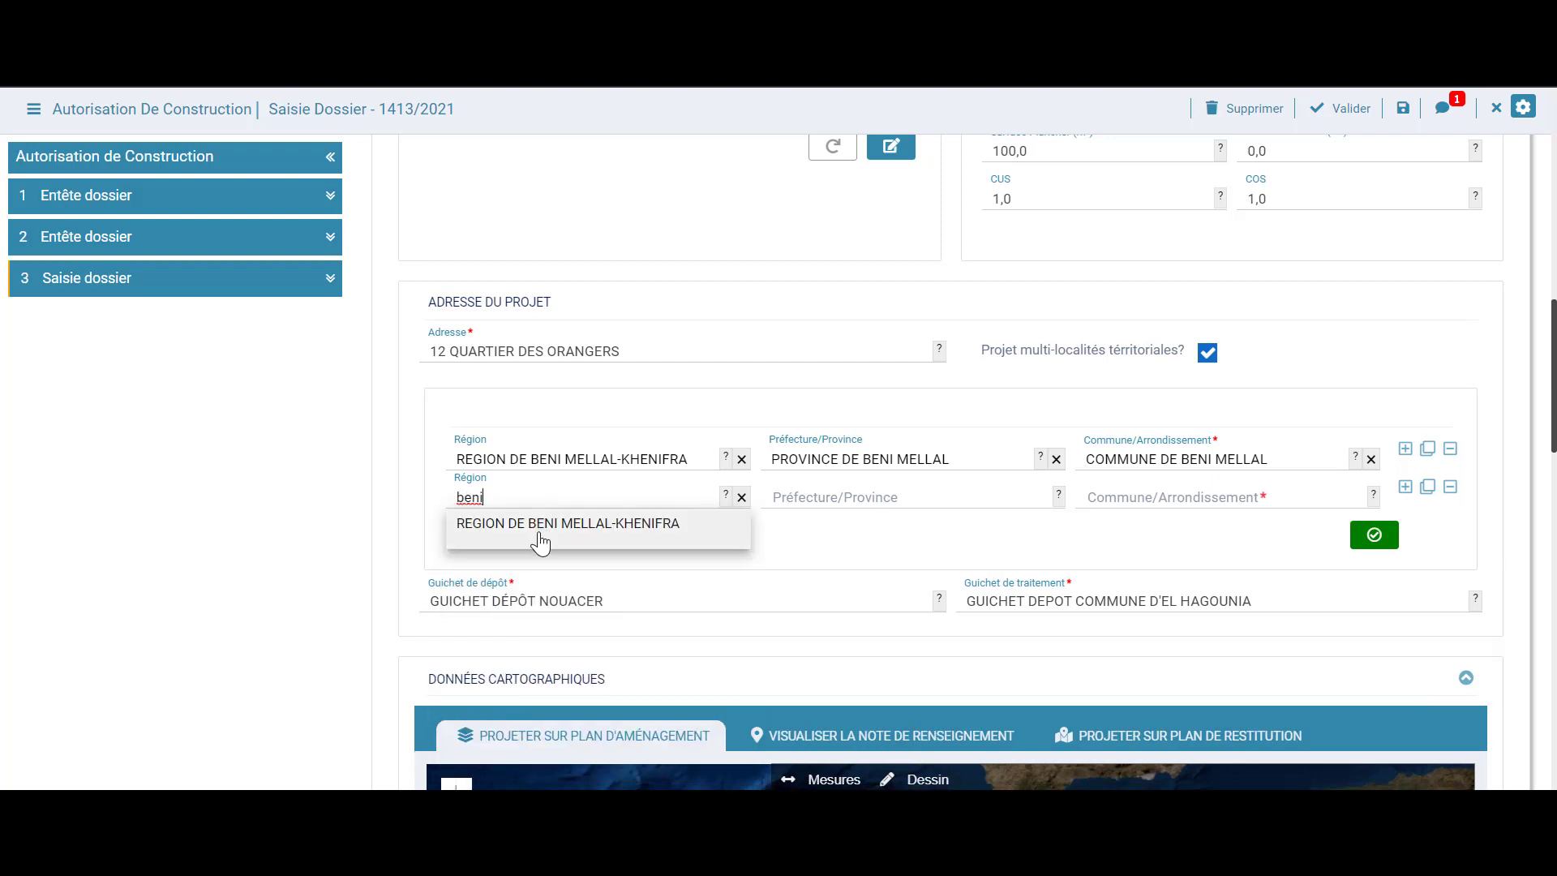
{"action": "left_click", "coordinate": [539, 526]}
{"action": "left_click", "coordinate": [888, 497]}
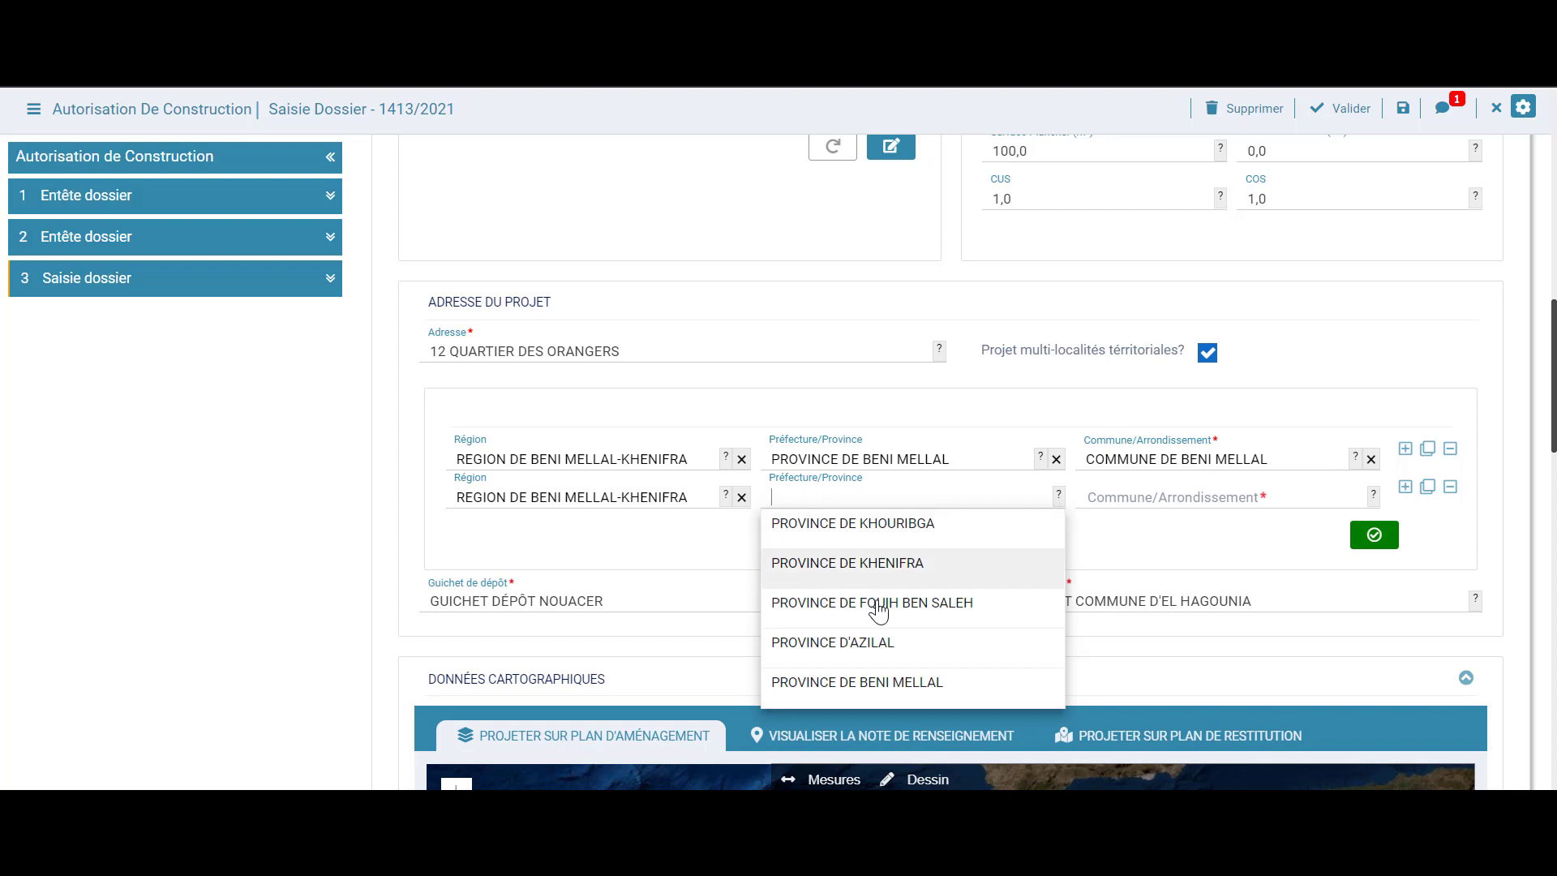
{"action": "left_click", "coordinate": [892, 683]}
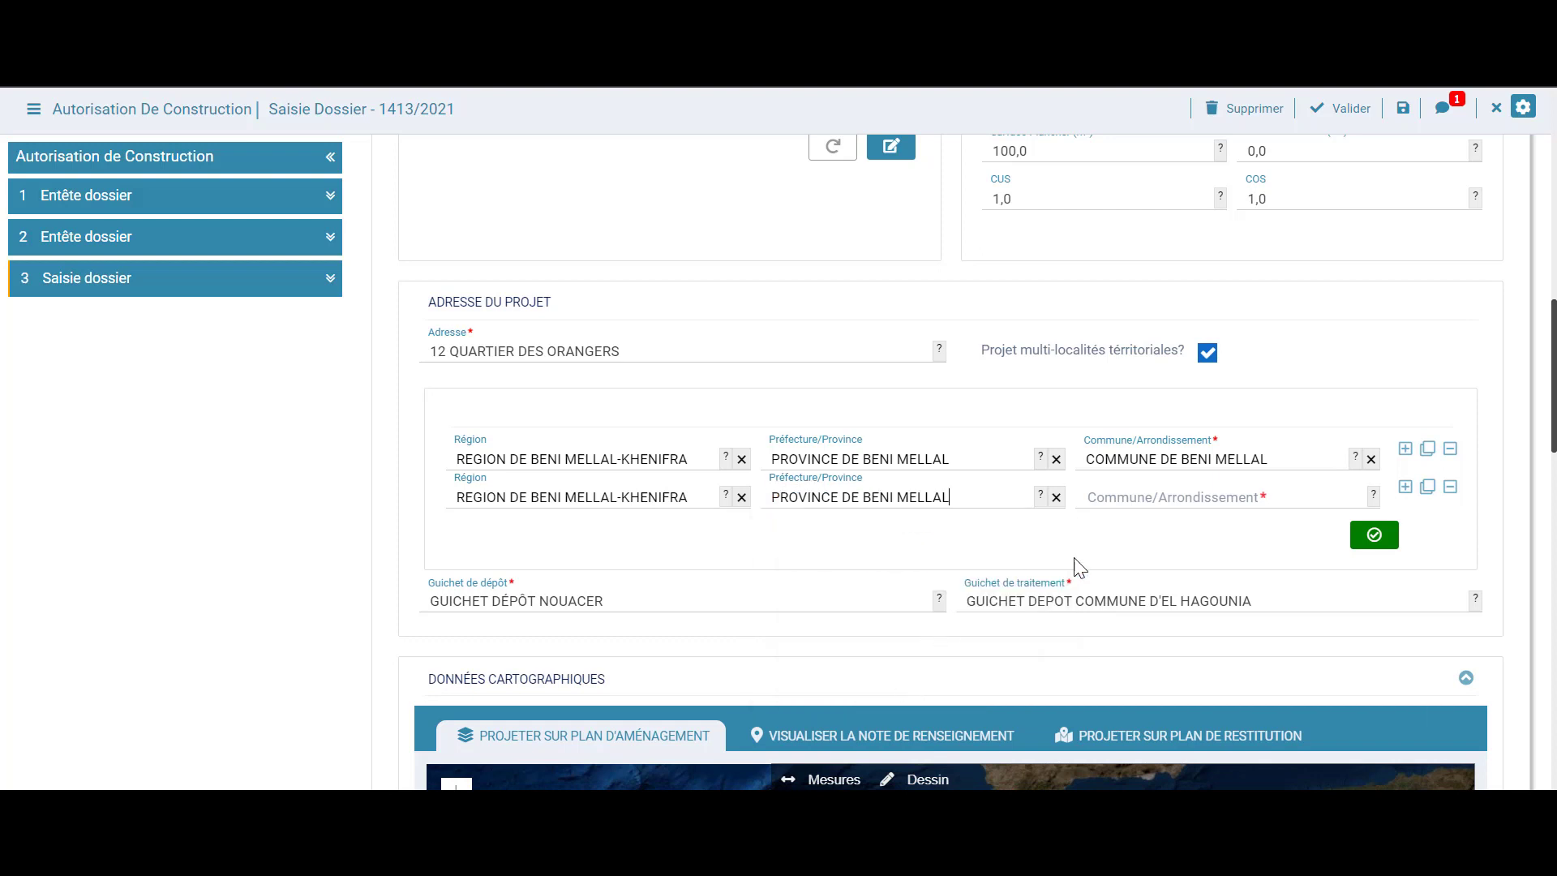
{"action": "left_click", "coordinate": [1144, 498]}
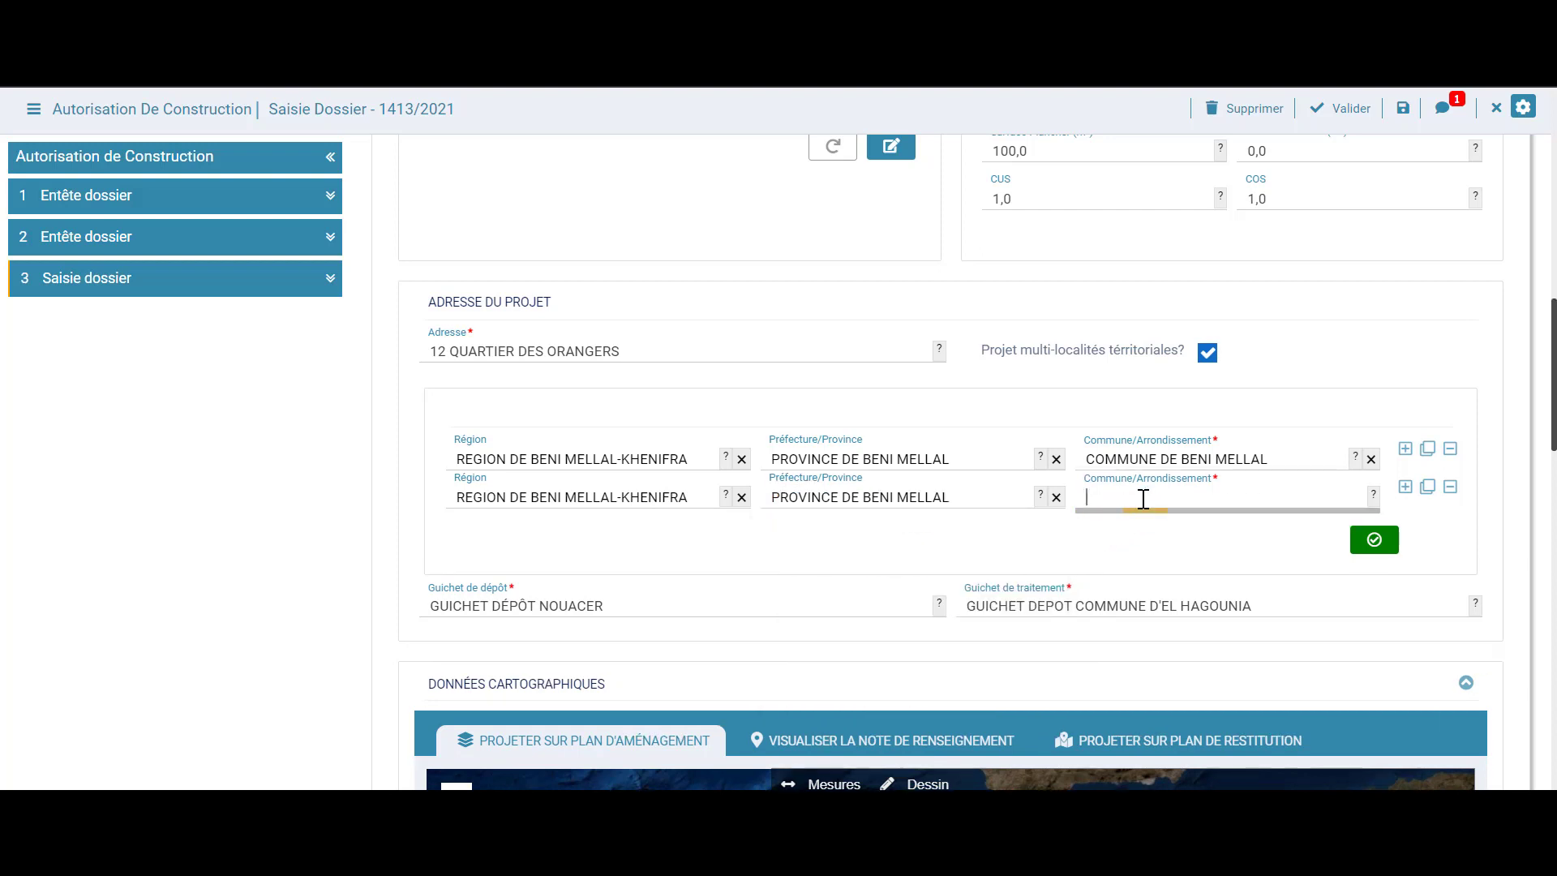
{"action": "left_click", "coordinate": [1147, 529]}
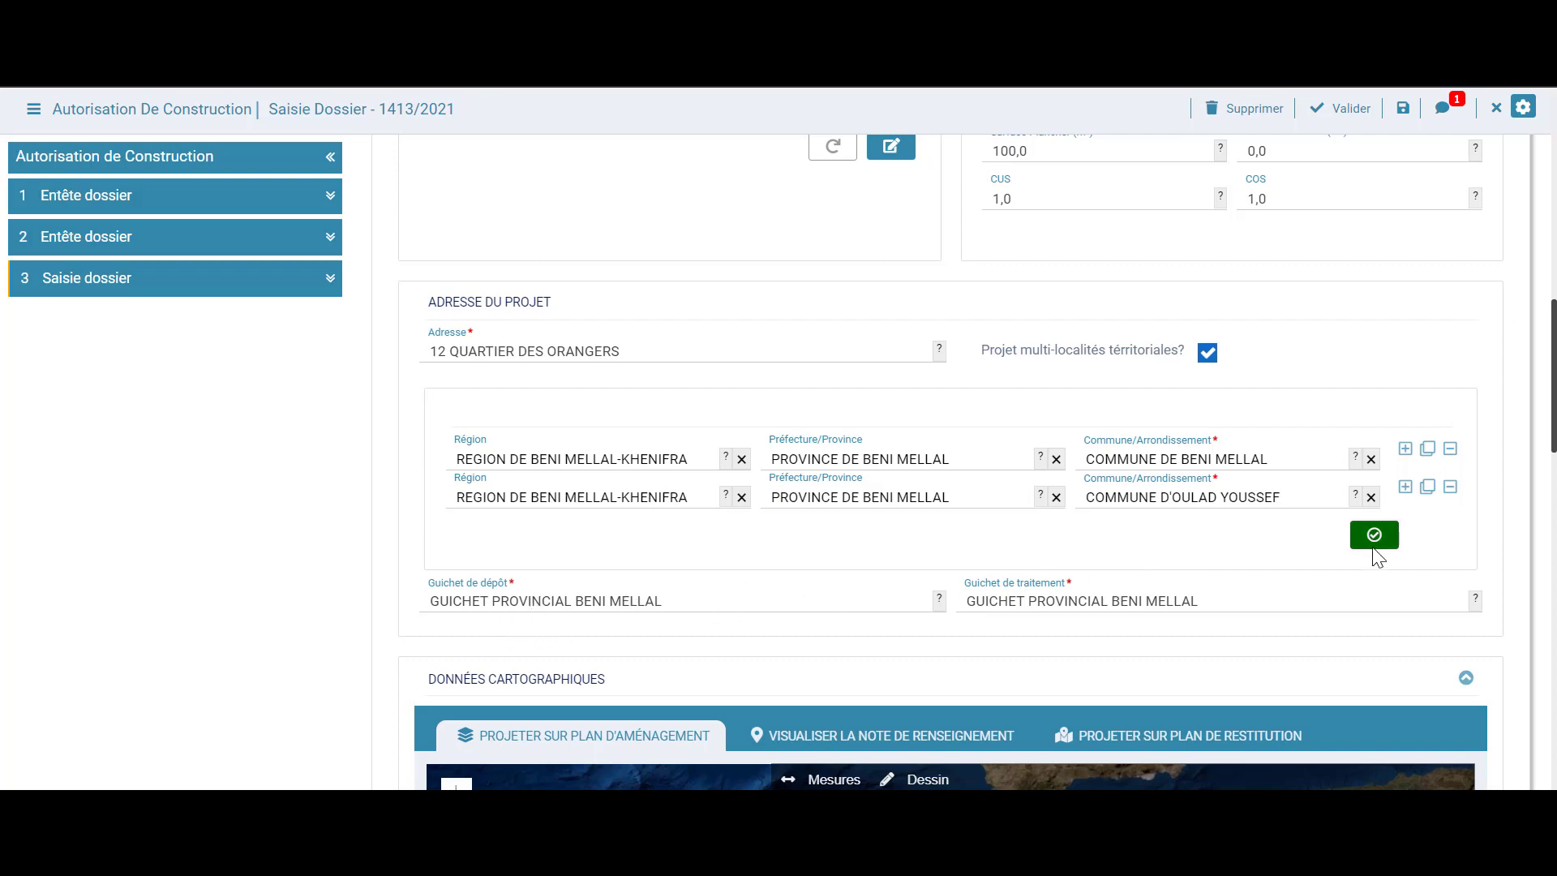
{"action": "scroll", "coordinate": [162, 534], "scroll_direction": "down", "scroll_amount": 10}
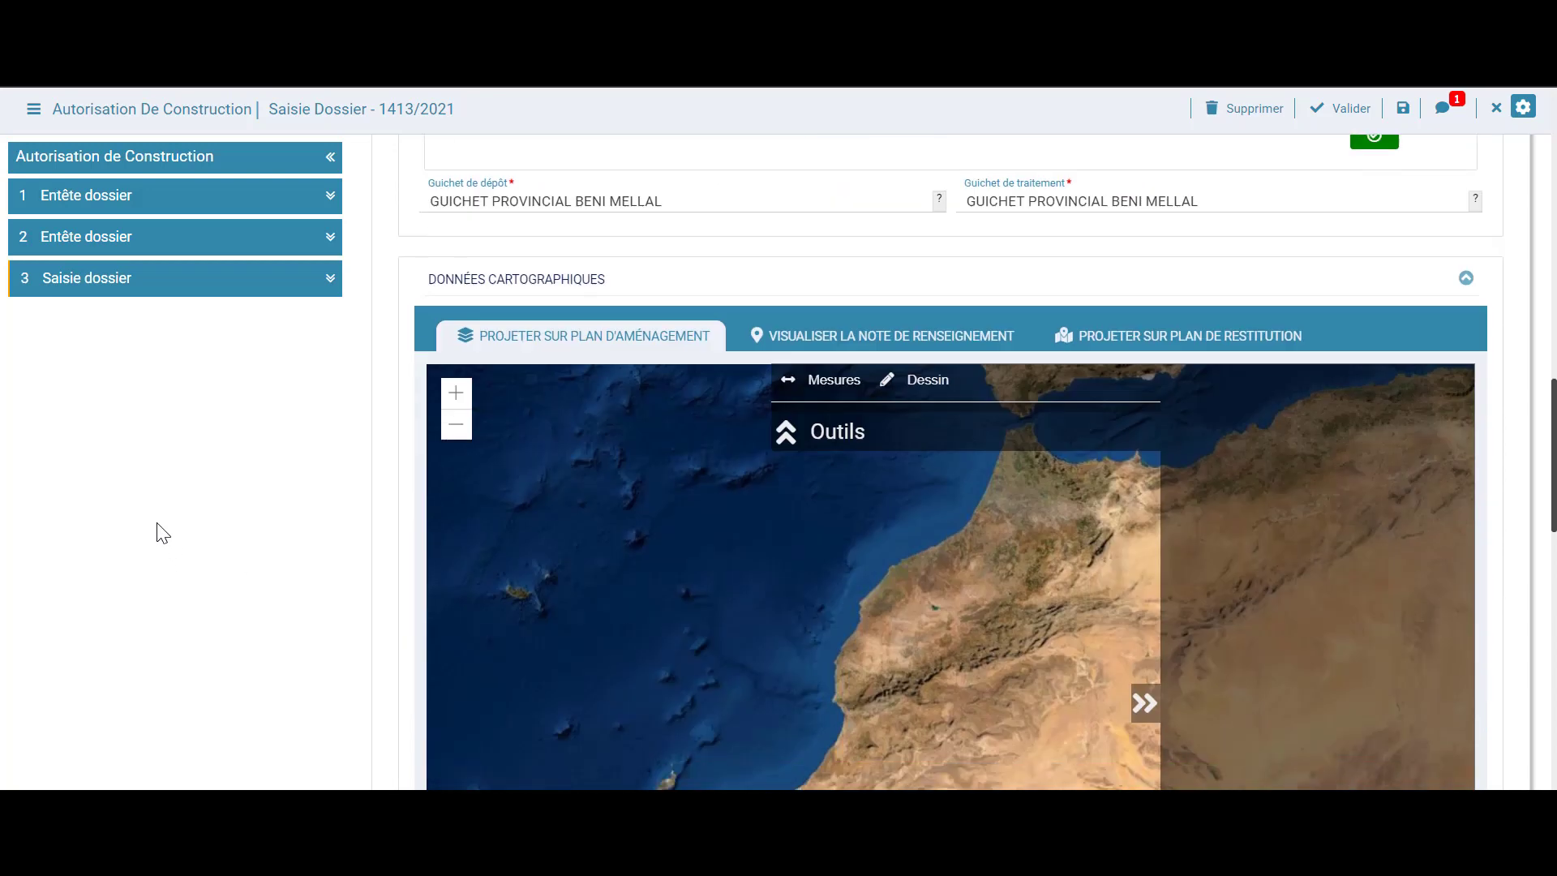
{"action": "scroll", "coordinate": [162, 534], "scroll_direction": "up", "scroll_amount": 6}
{"action": "scroll", "coordinate": [162, 534], "scroll_direction": "up", "scroll_amount": 5}
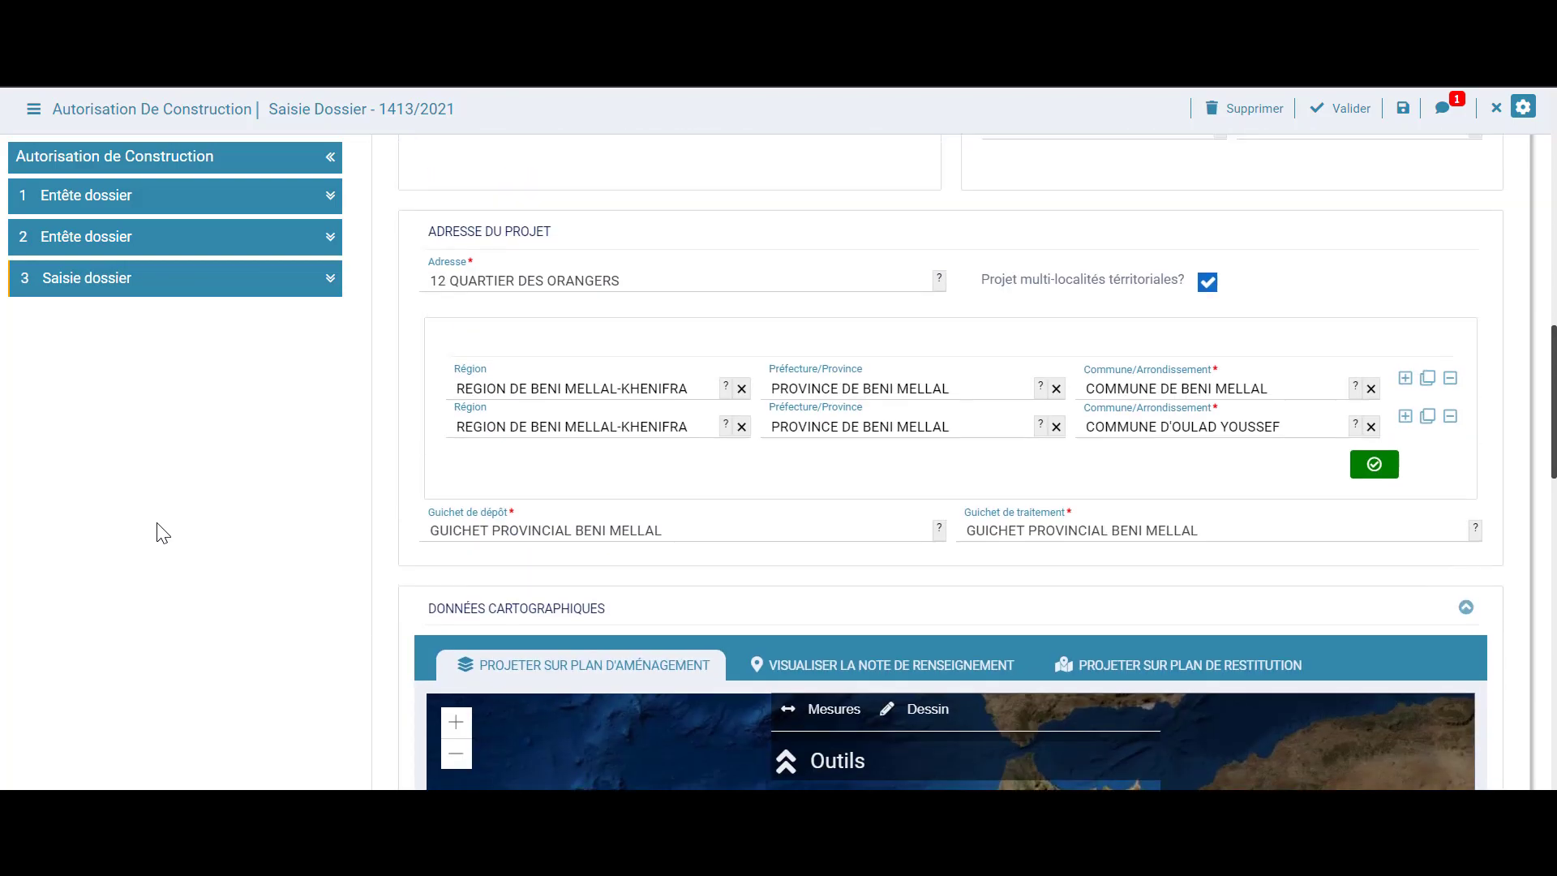
Untick 'Projet multi-localités territoriales?' and review the form's single Beni Mellal address
{"action": "left_click", "coordinate": [1207, 365]}
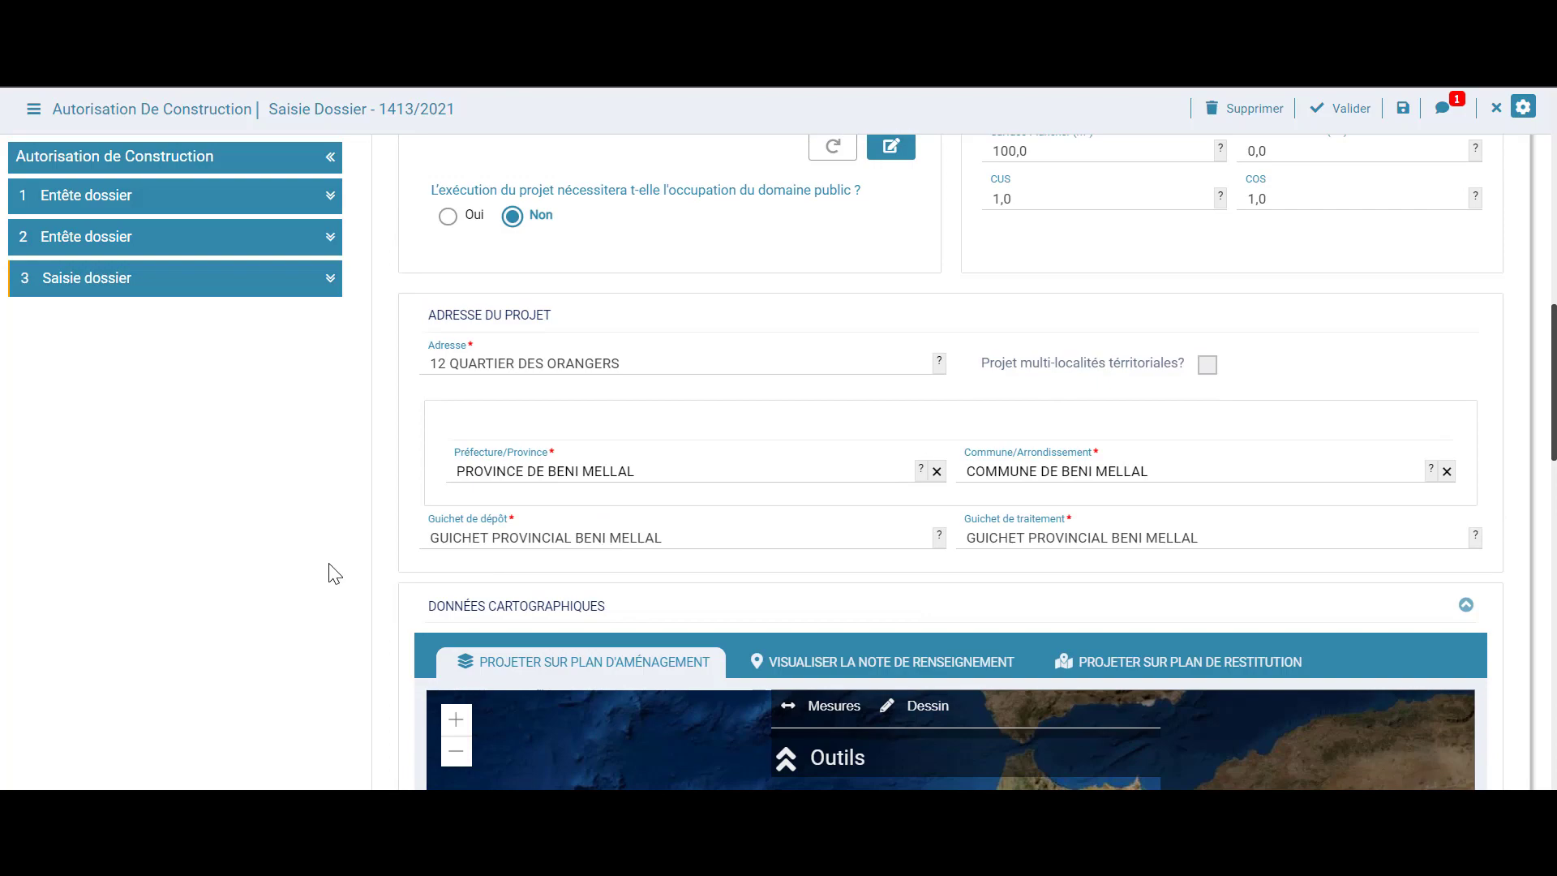
{"action": "scroll", "coordinate": [330, 572], "scroll_direction": "down", "scroll_amount": 10}
{"action": "scroll", "coordinate": [330, 572], "scroll_direction": "up", "scroll_amount": 10}
{"action": "scroll", "coordinate": [334, 572], "scroll_direction": "down", "scroll_amount": 3}
{"action": "scroll", "coordinate": [194, 551], "scroll_direction": "up", "scroll_amount": 7}
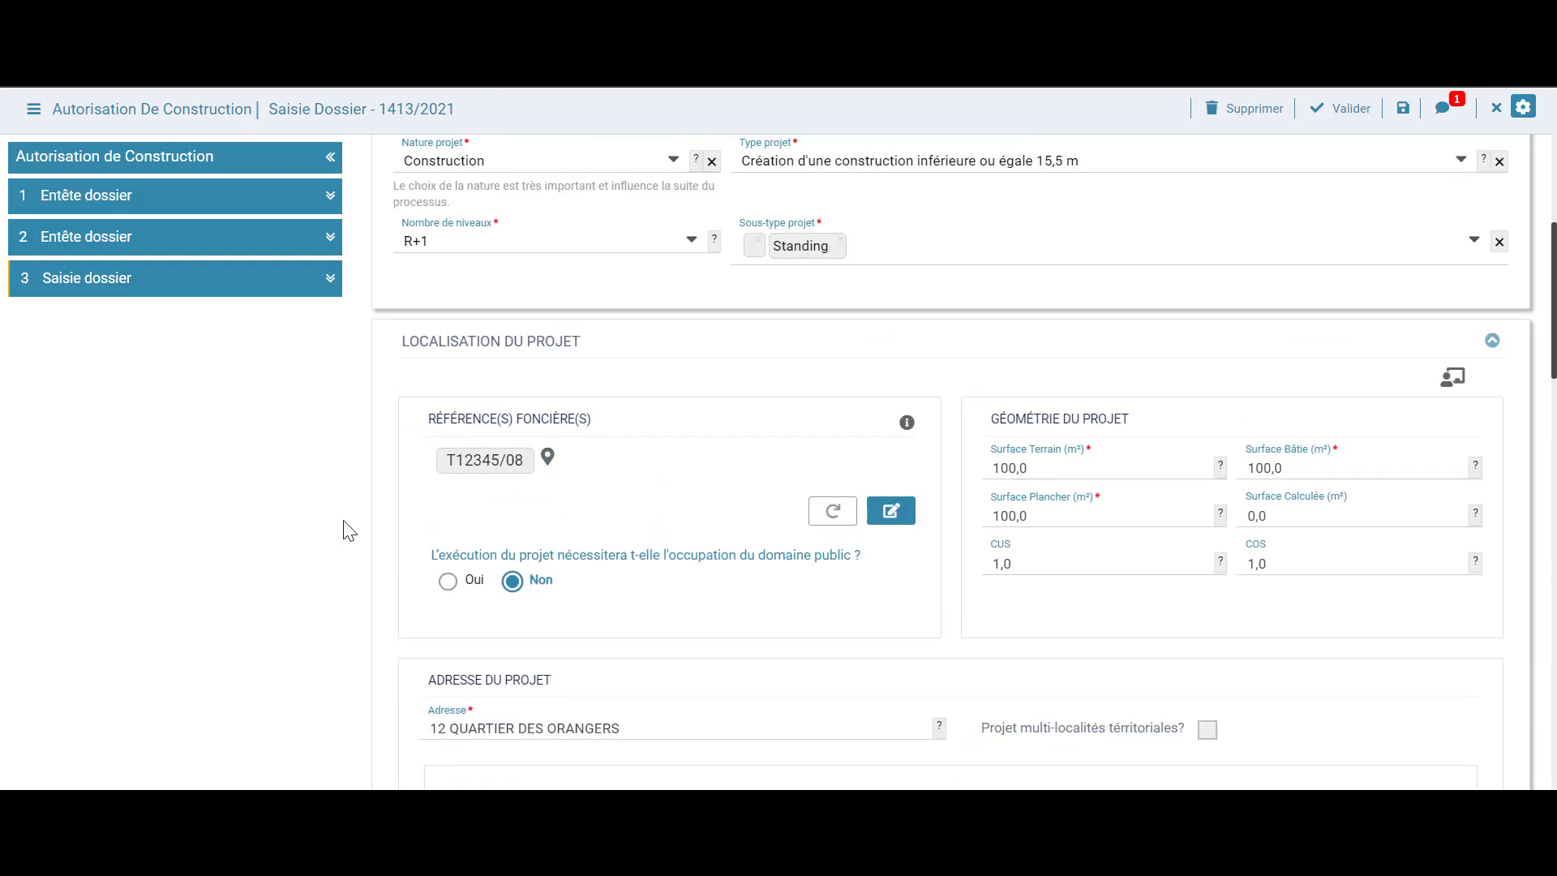
{"action": "scroll", "coordinate": [340, 528], "scroll_direction": "down", "scroll_amount": 18}
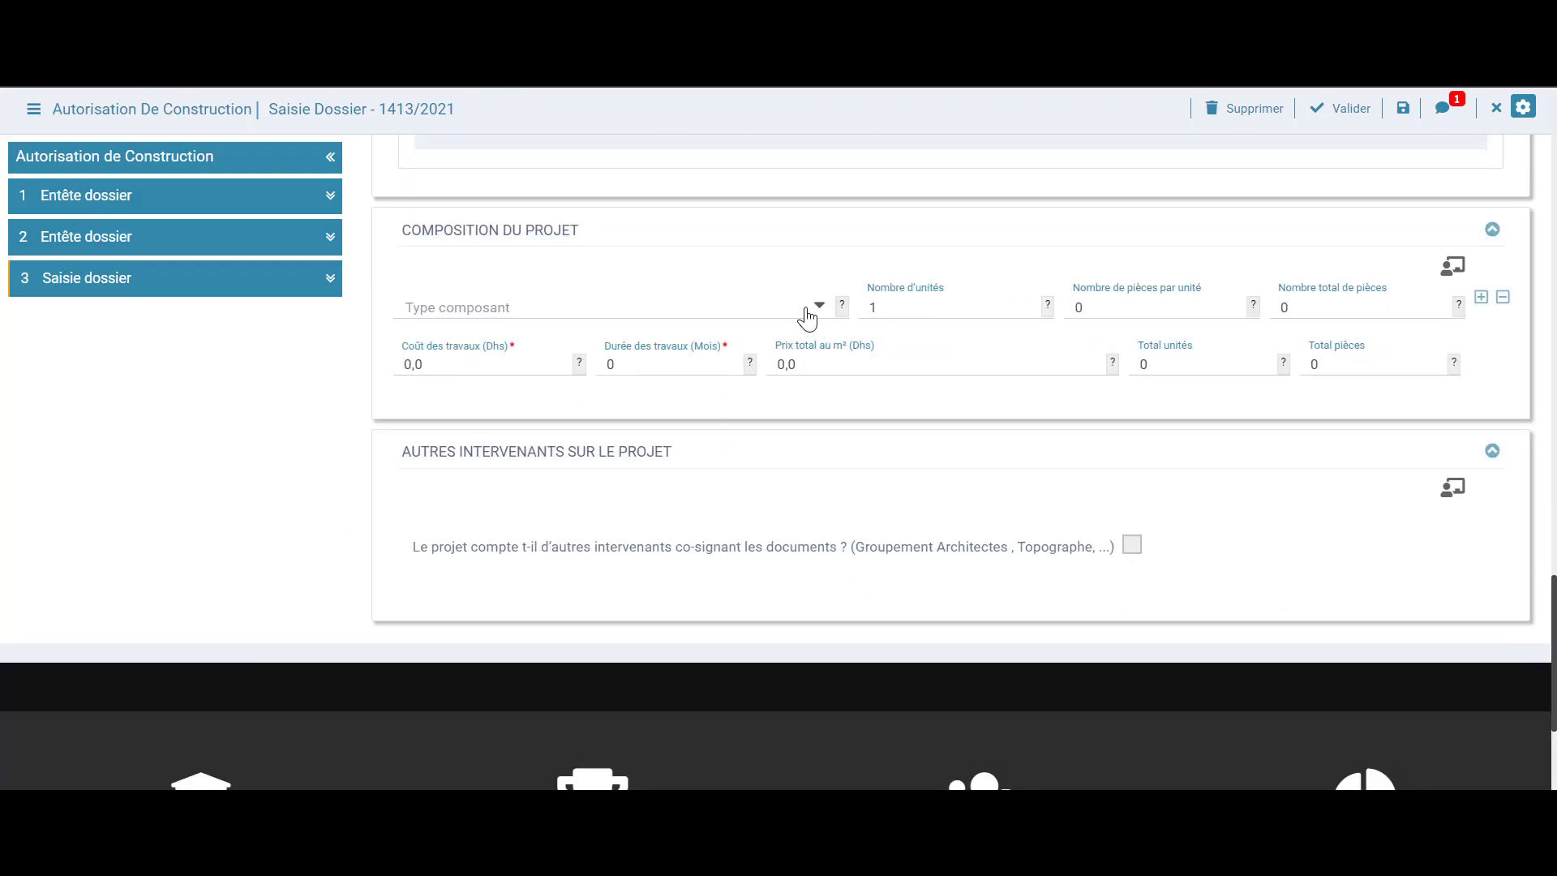
{"action": "scroll", "coordinate": [302, 473], "scroll_direction": "up", "scroll_amount": 20}
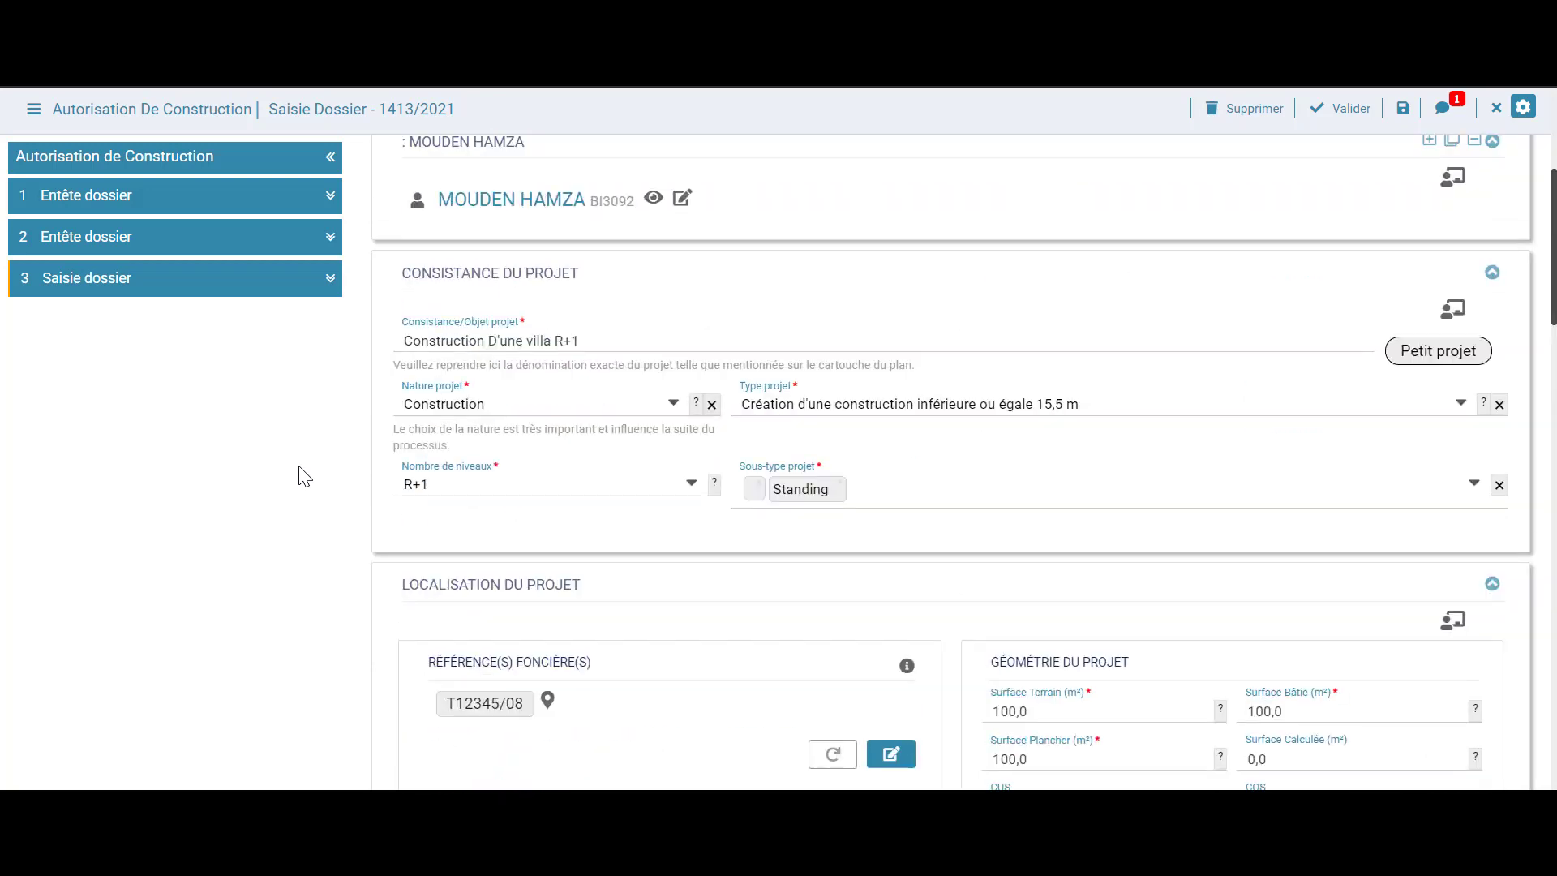
{"action": "scroll", "coordinate": [362, 466], "scroll_direction": "down", "scroll_amount": 20}
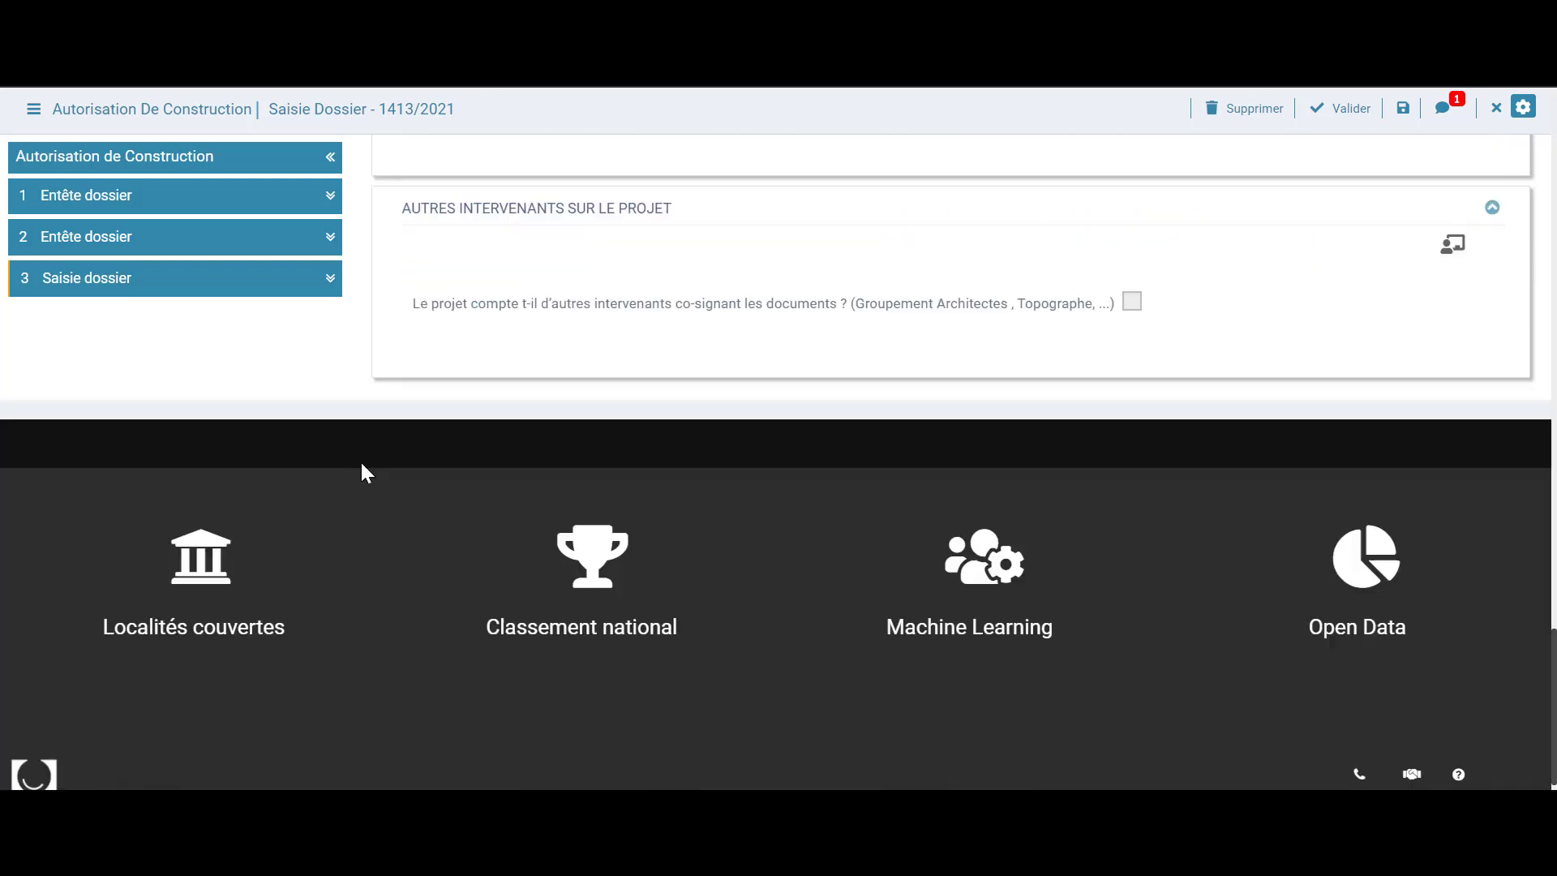
{"action": "scroll", "coordinate": [361, 466], "scroll_direction": "up", "scroll_amount": 6}
{"action": "scroll", "coordinate": [362, 466], "scroll_direction": "down", "scroll_amount": 2}
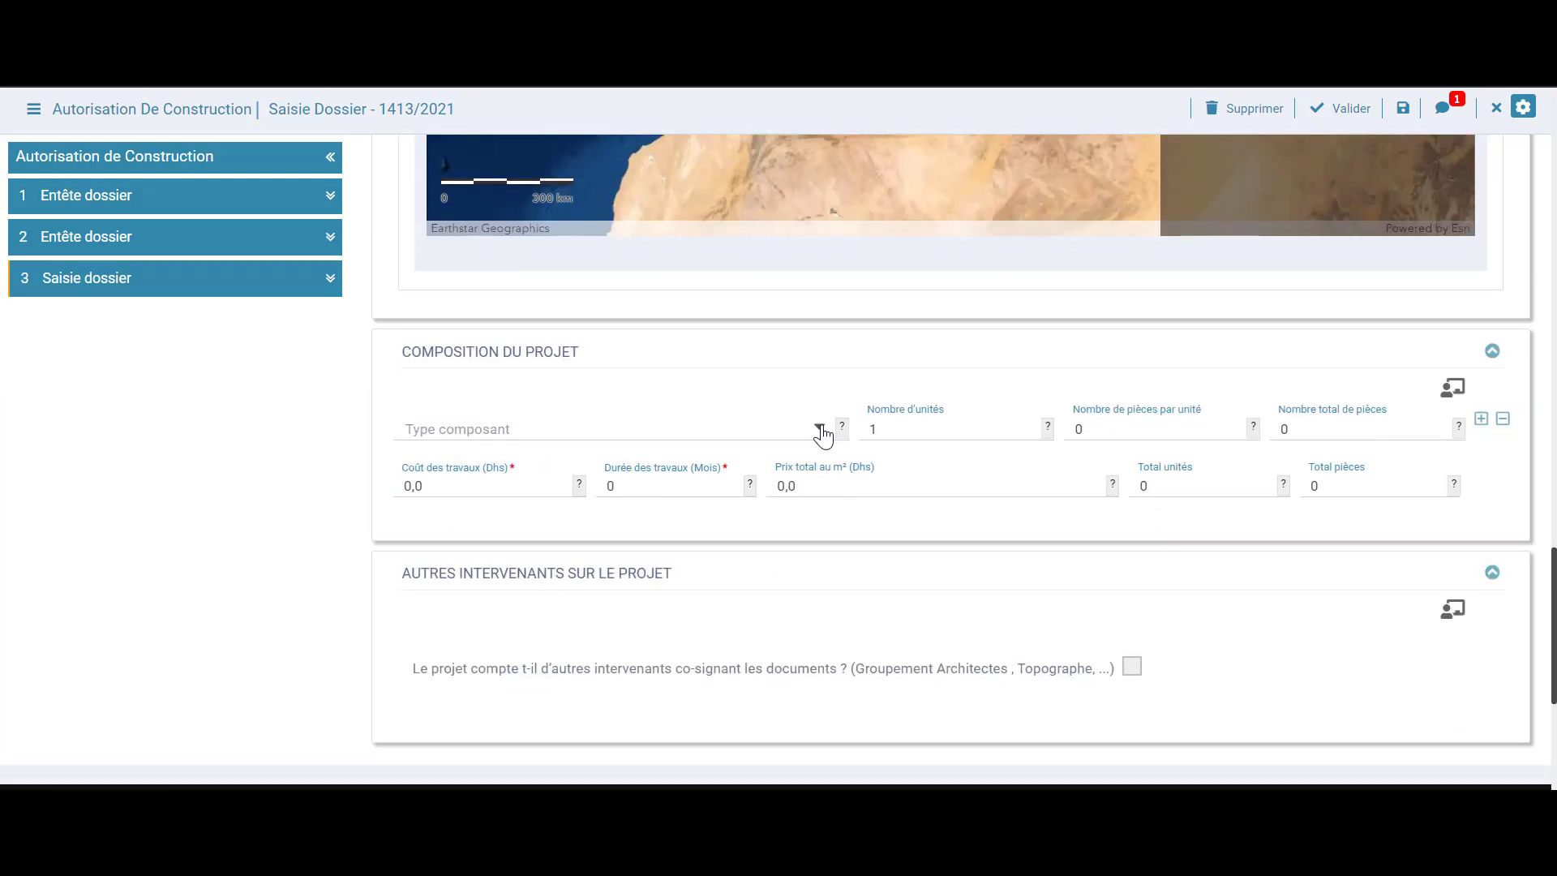
Set component type Villas, 6 rooms per unit, works cost 1238400 Dhs and 12-month duration
{"action": "left_click", "coordinate": [819, 429]}
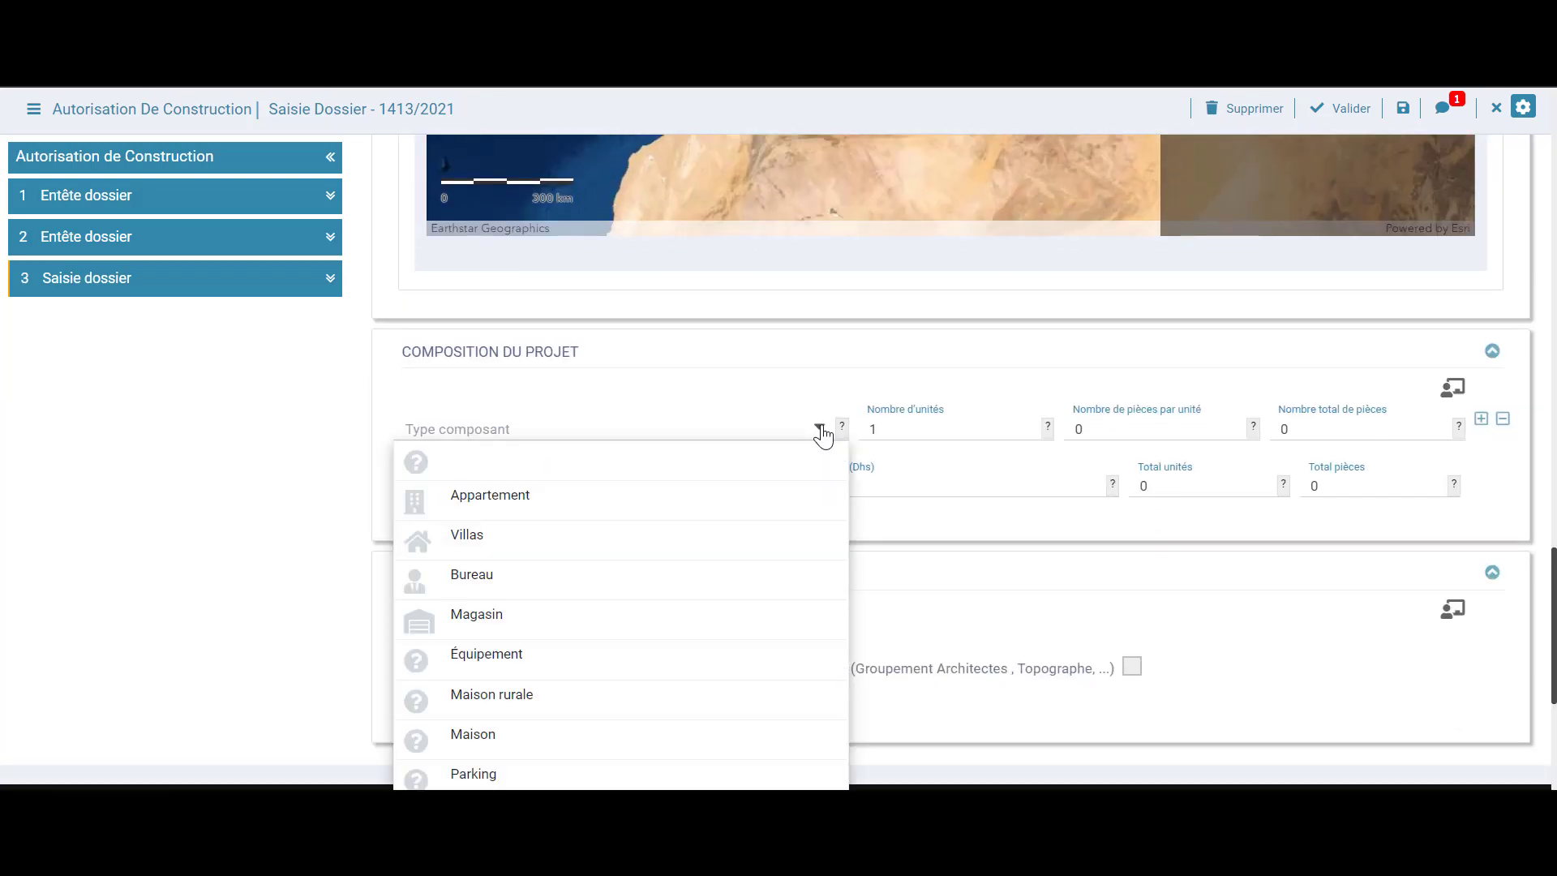
{"action": "left_click", "coordinate": [538, 548]}
{"action": "left_click", "coordinate": [906, 435]}
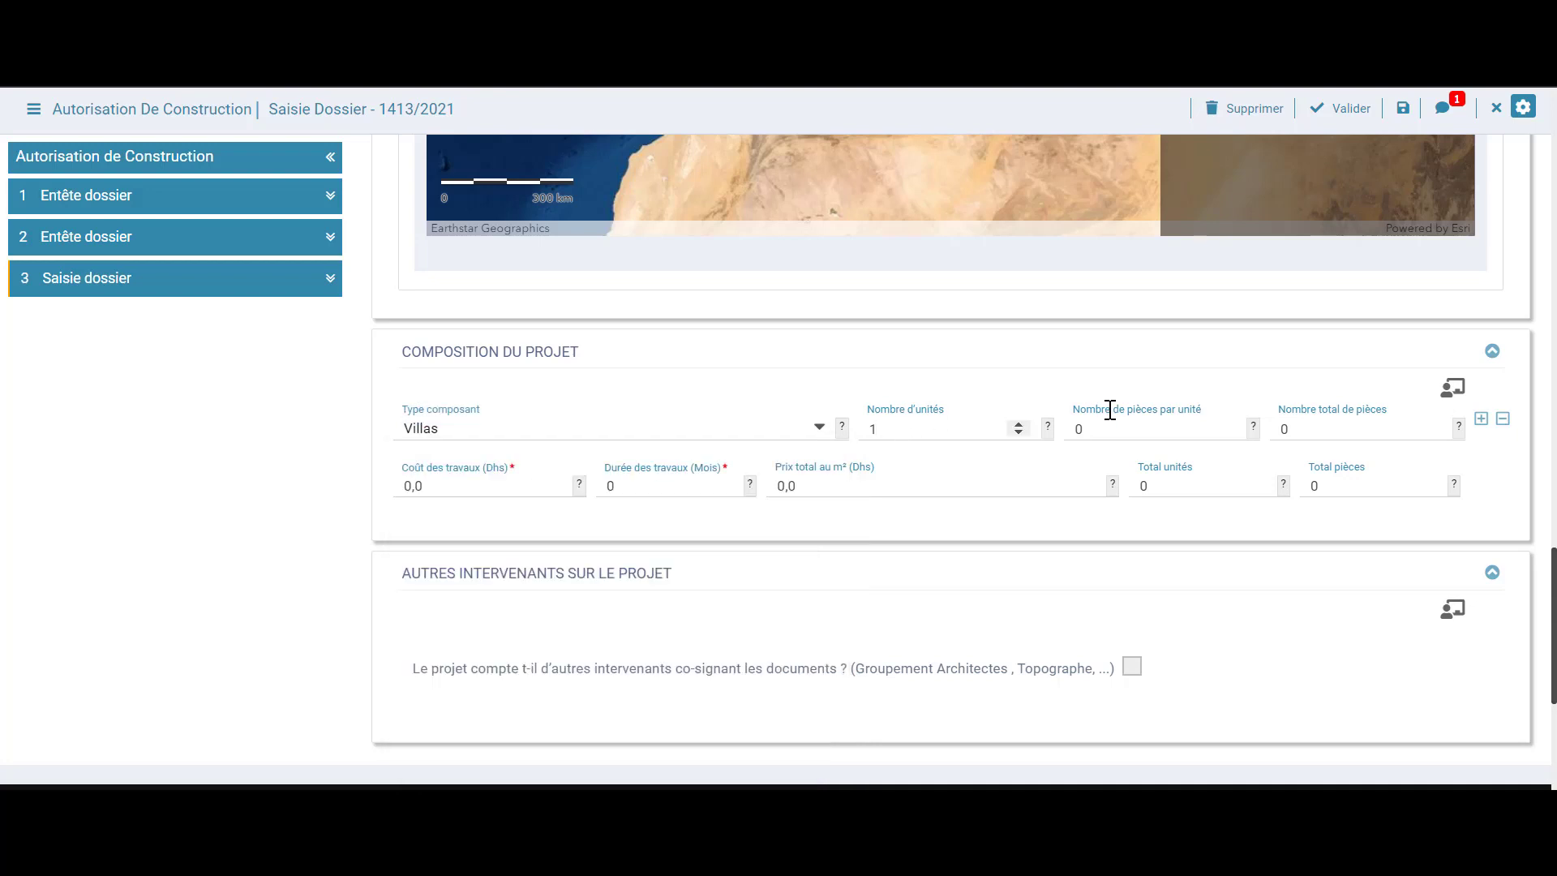
{"action": "left_click_drag", "start_coordinate": [1108, 430], "coordinate": [1043, 438]}
{"action": "type", "text": "6"}
{"action": "left_click_drag", "start_coordinate": [466, 487], "coordinate": [365, 497]}
{"action": "type", "text": "1238400"}
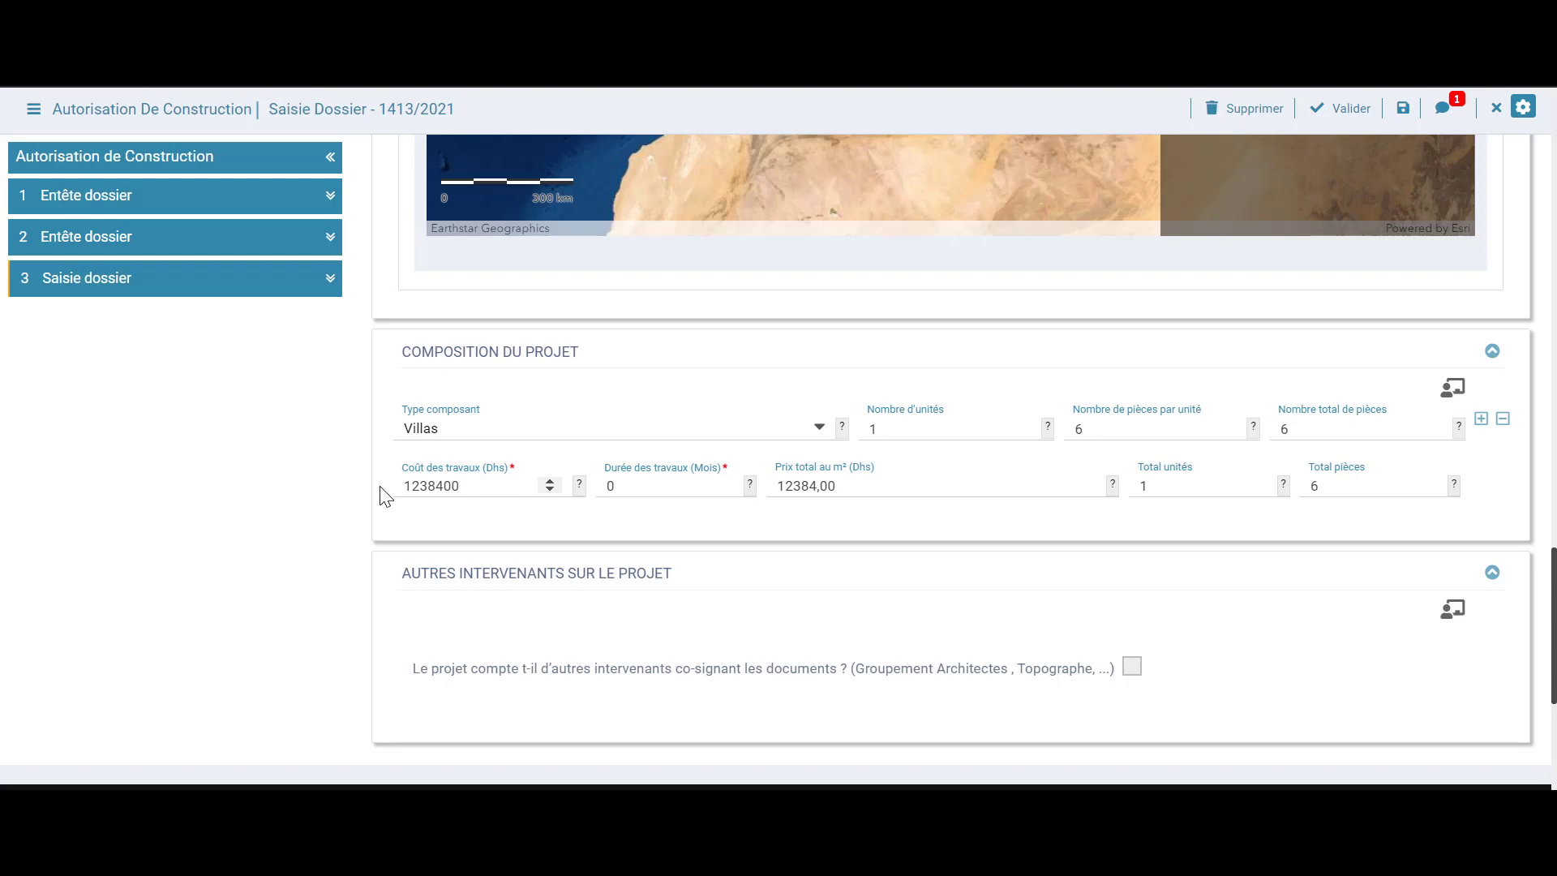
{"action": "left_click", "coordinate": [619, 486]}
{"action": "type", "text": "12"}
{"action": "scroll", "coordinate": [243, 499], "scroll_direction": "down", "scroll_amount": 2}
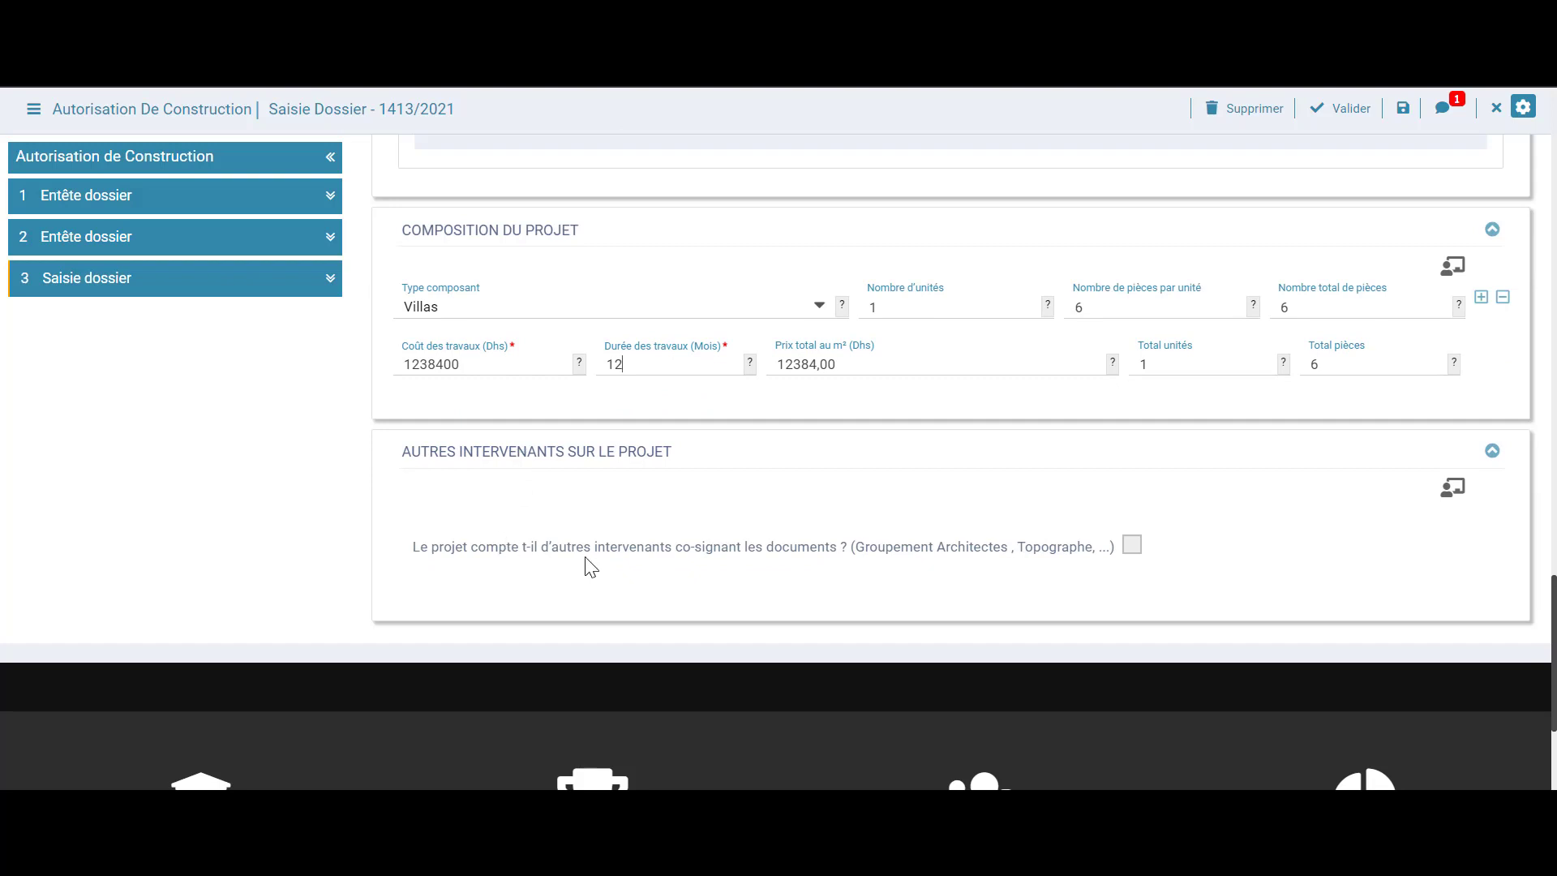
Briefly add an architect co-signer, then untick co-signers and validate the dossier entry
{"action": "left_click", "coordinate": [1132, 546]}
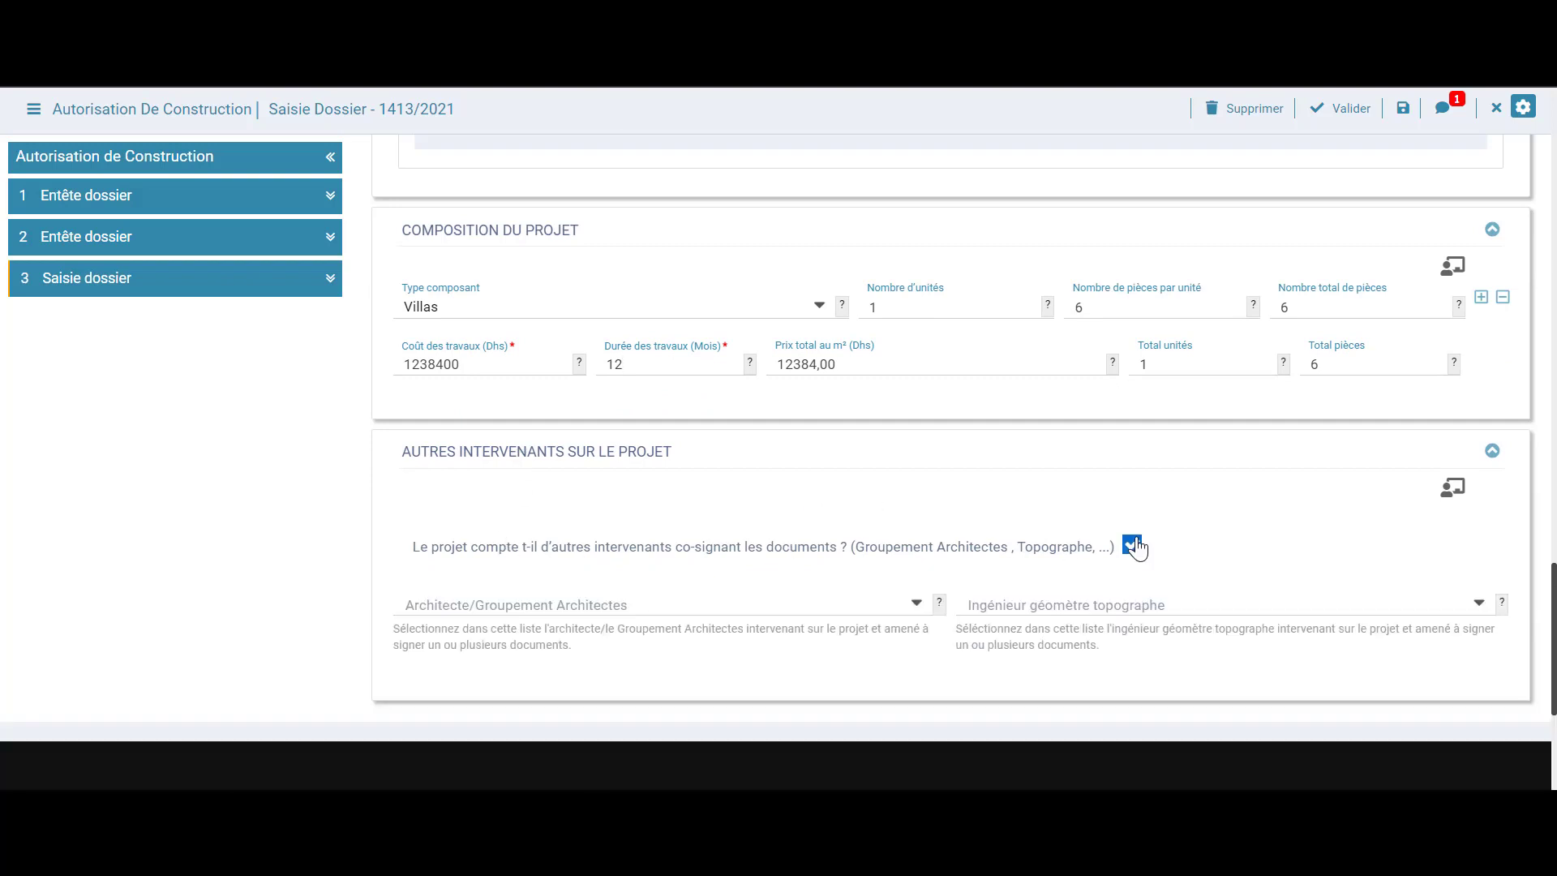
{"action": "scroll", "coordinate": [840, 487], "scroll_direction": "down", "scroll_amount": 2}
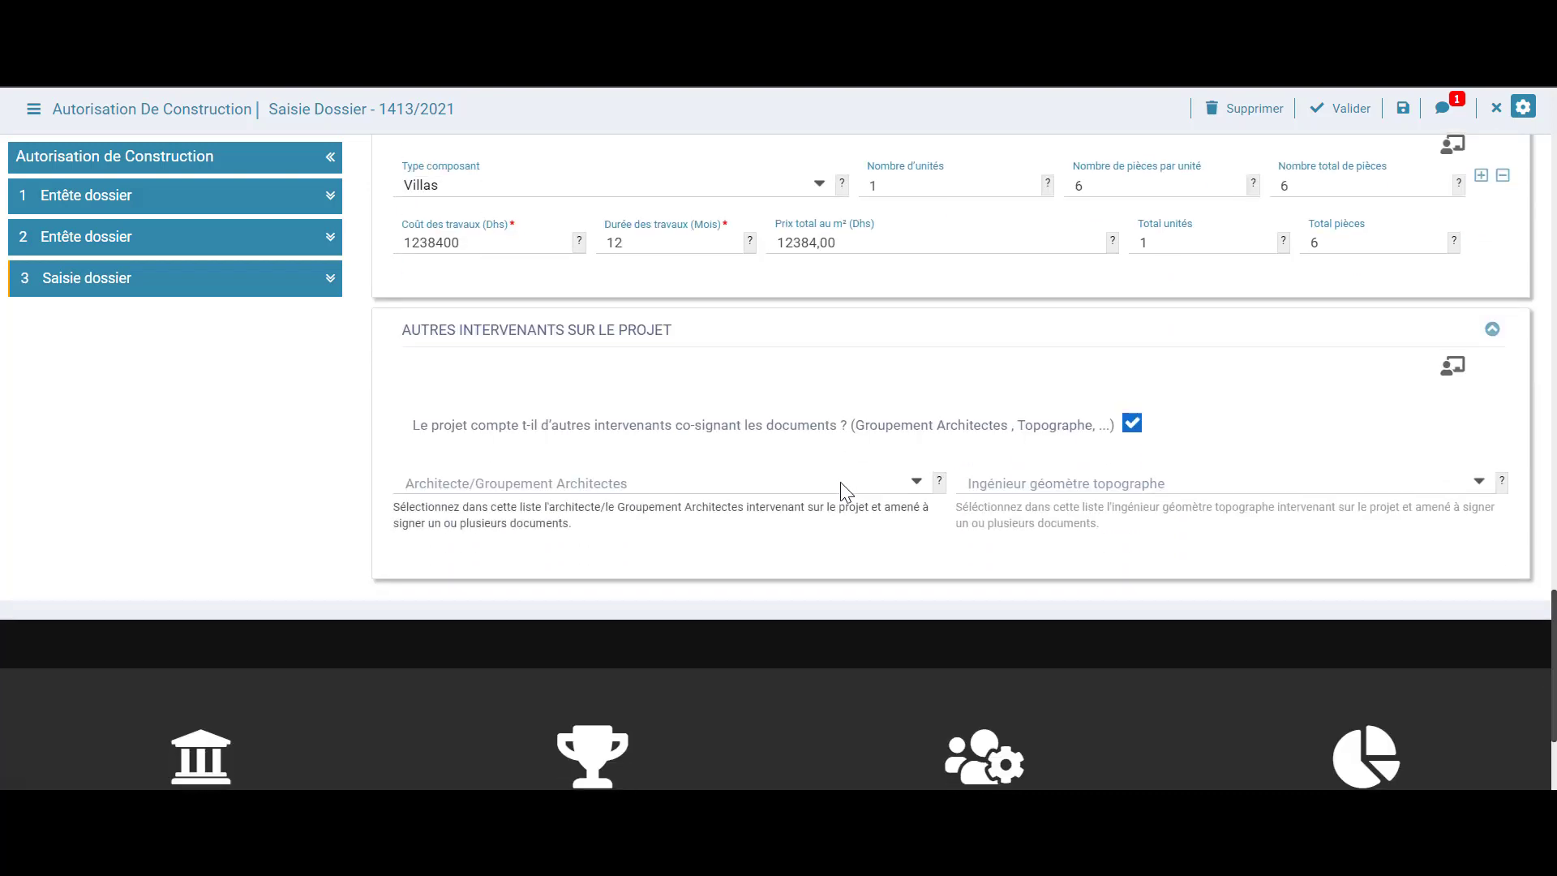
{"action": "left_click", "coordinate": [916, 485]}
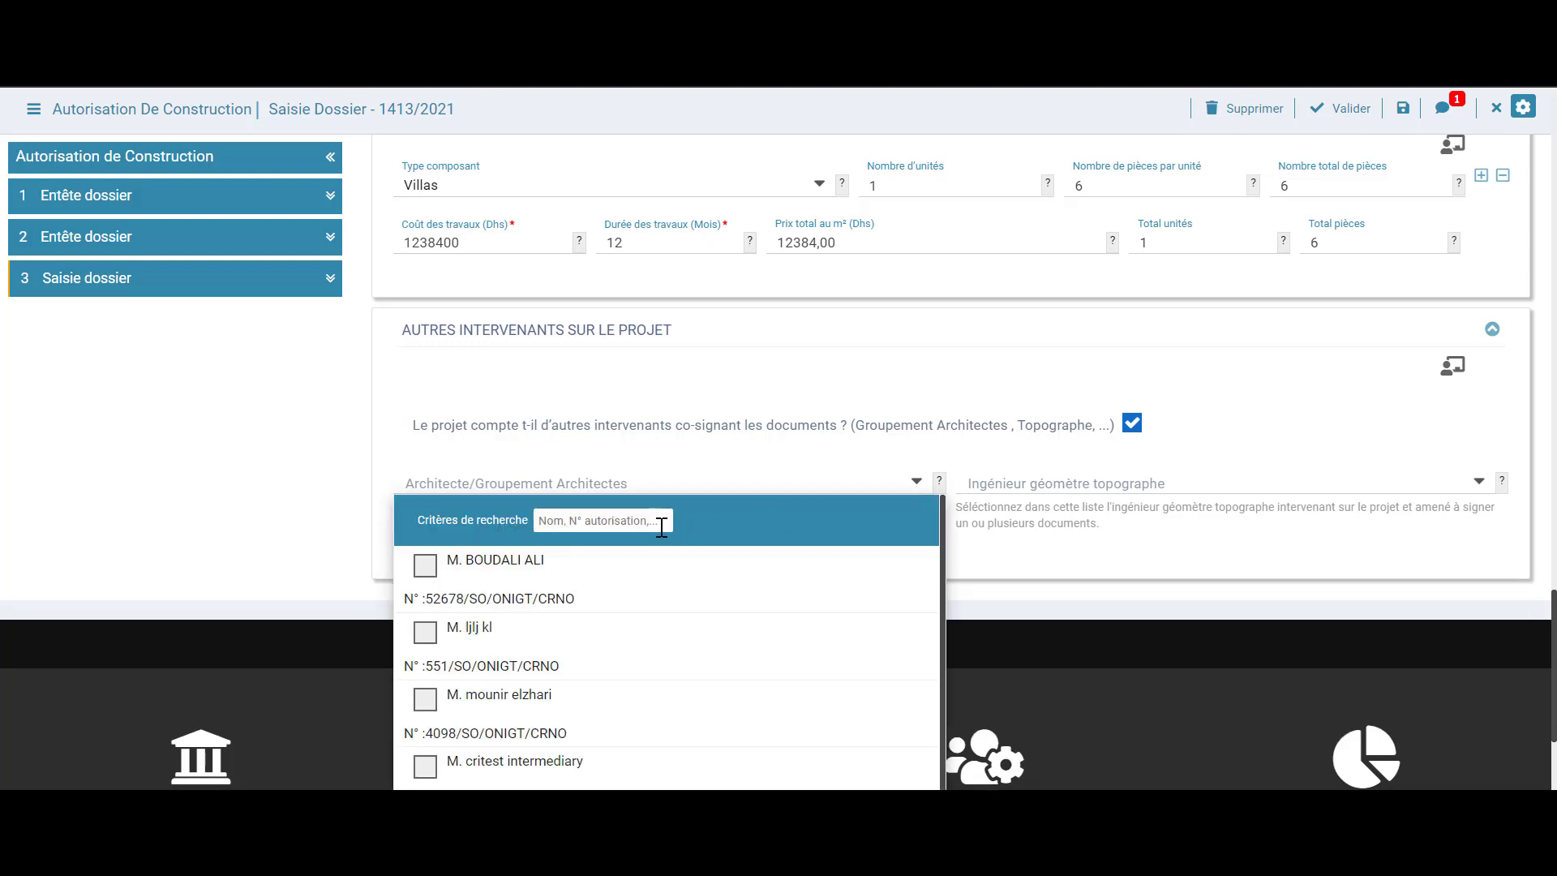
{"action": "left_click", "coordinate": [661, 523]}
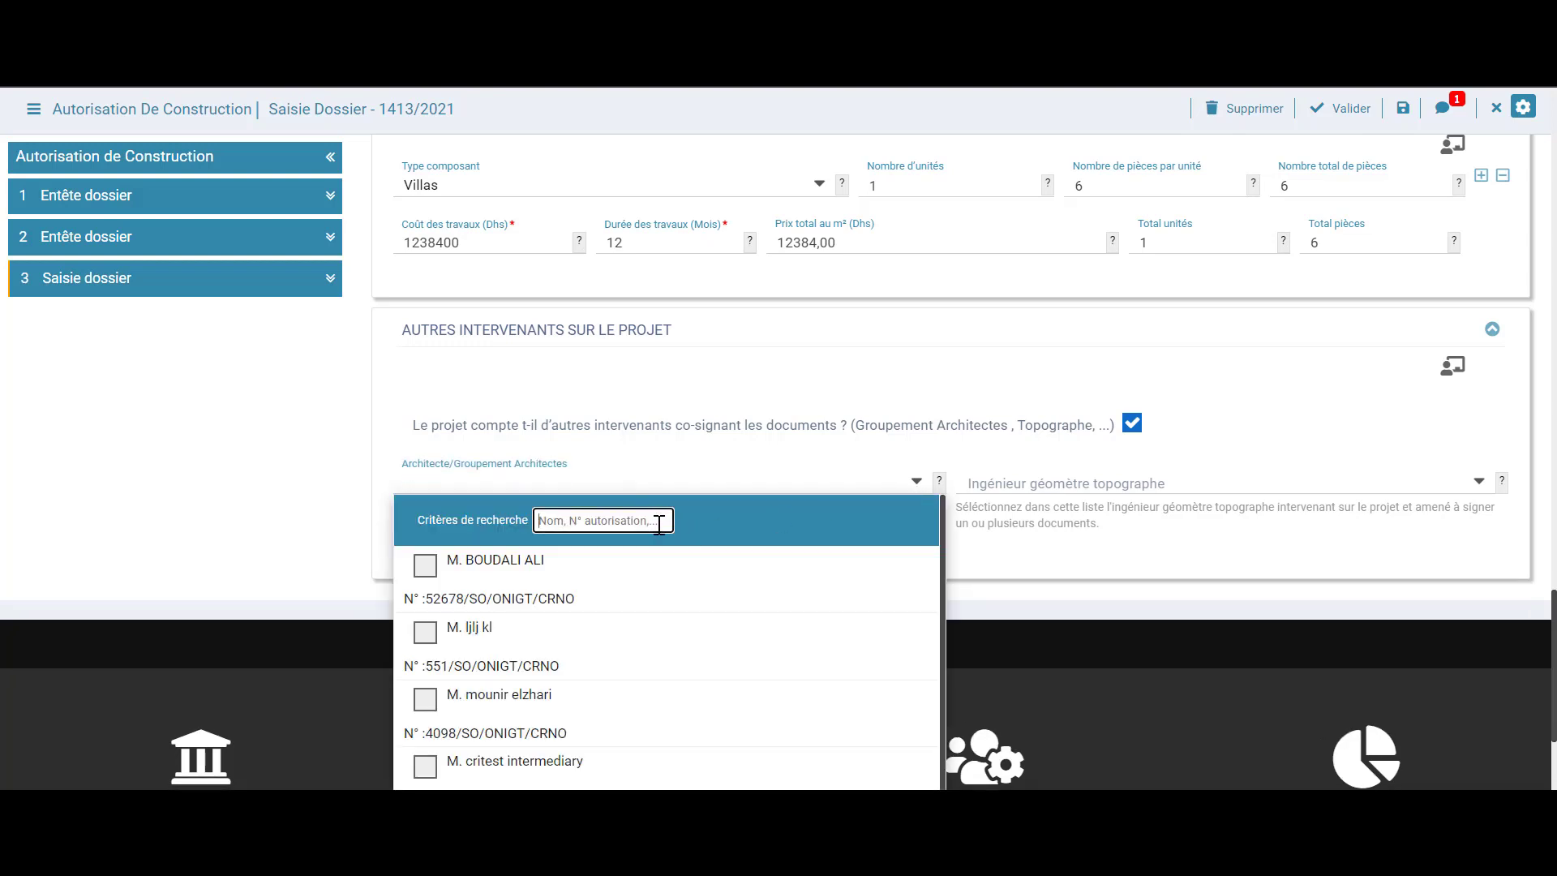
{"action": "type", "text": "BENNA"}
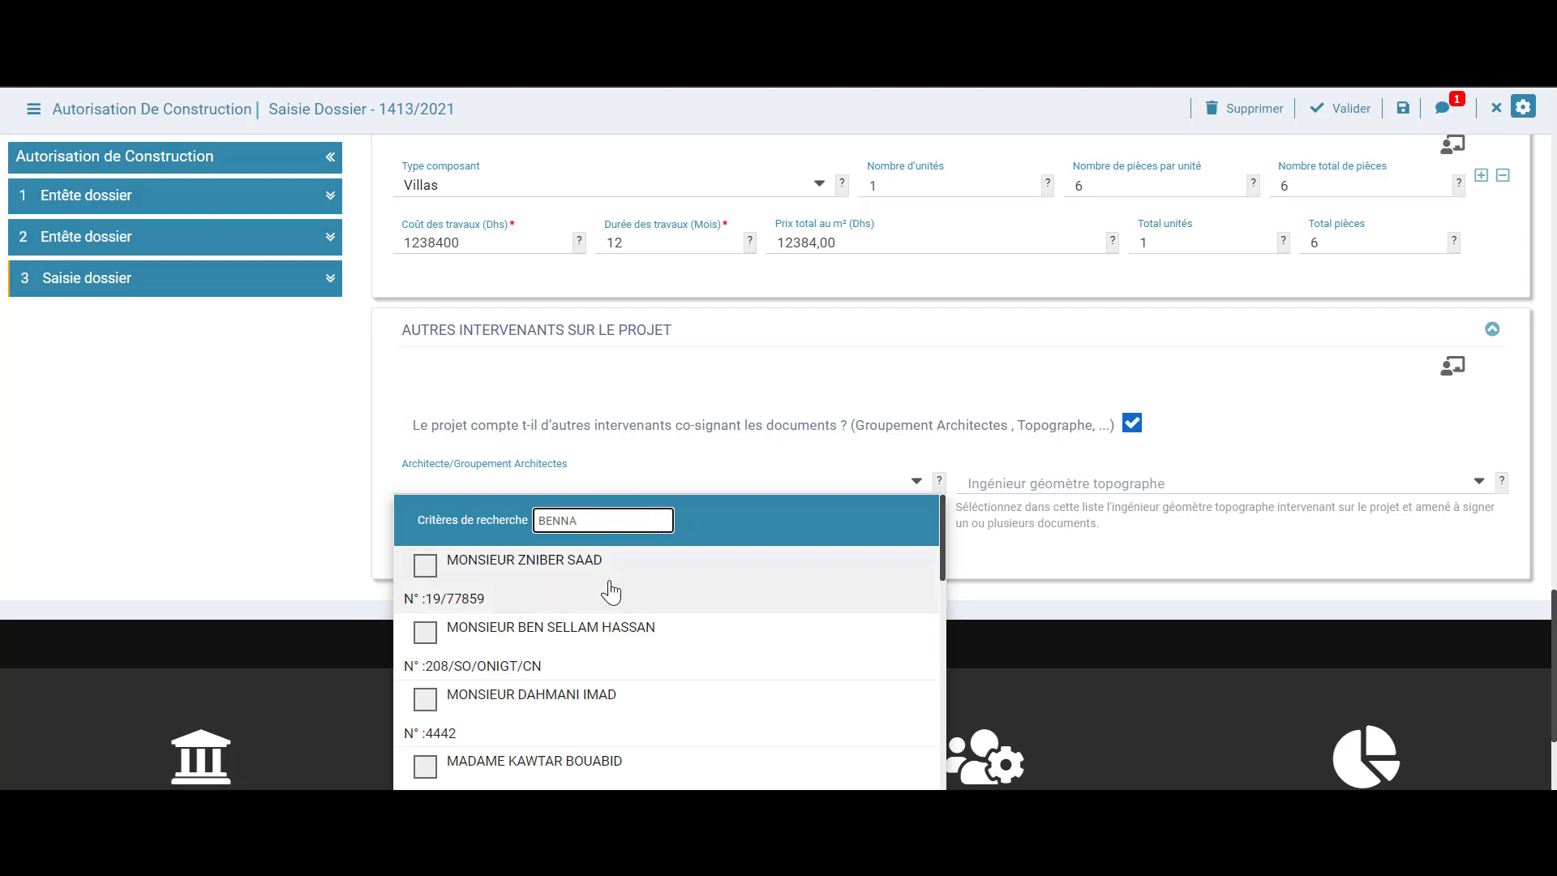
{"action": "left_click", "coordinate": [611, 592]}
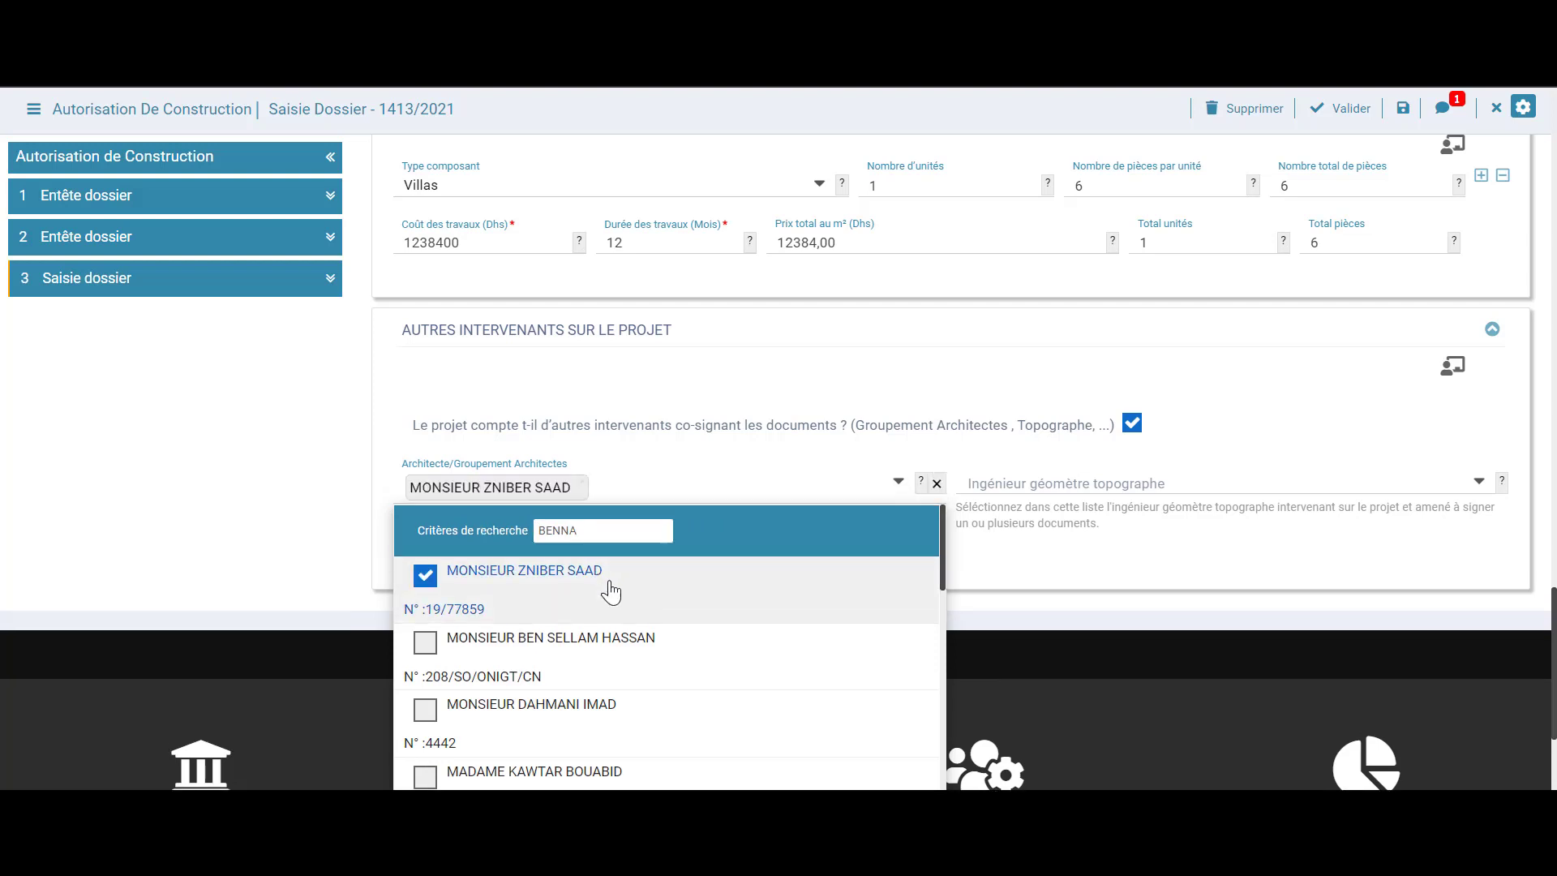
{"action": "left_click", "coordinate": [350, 500]}
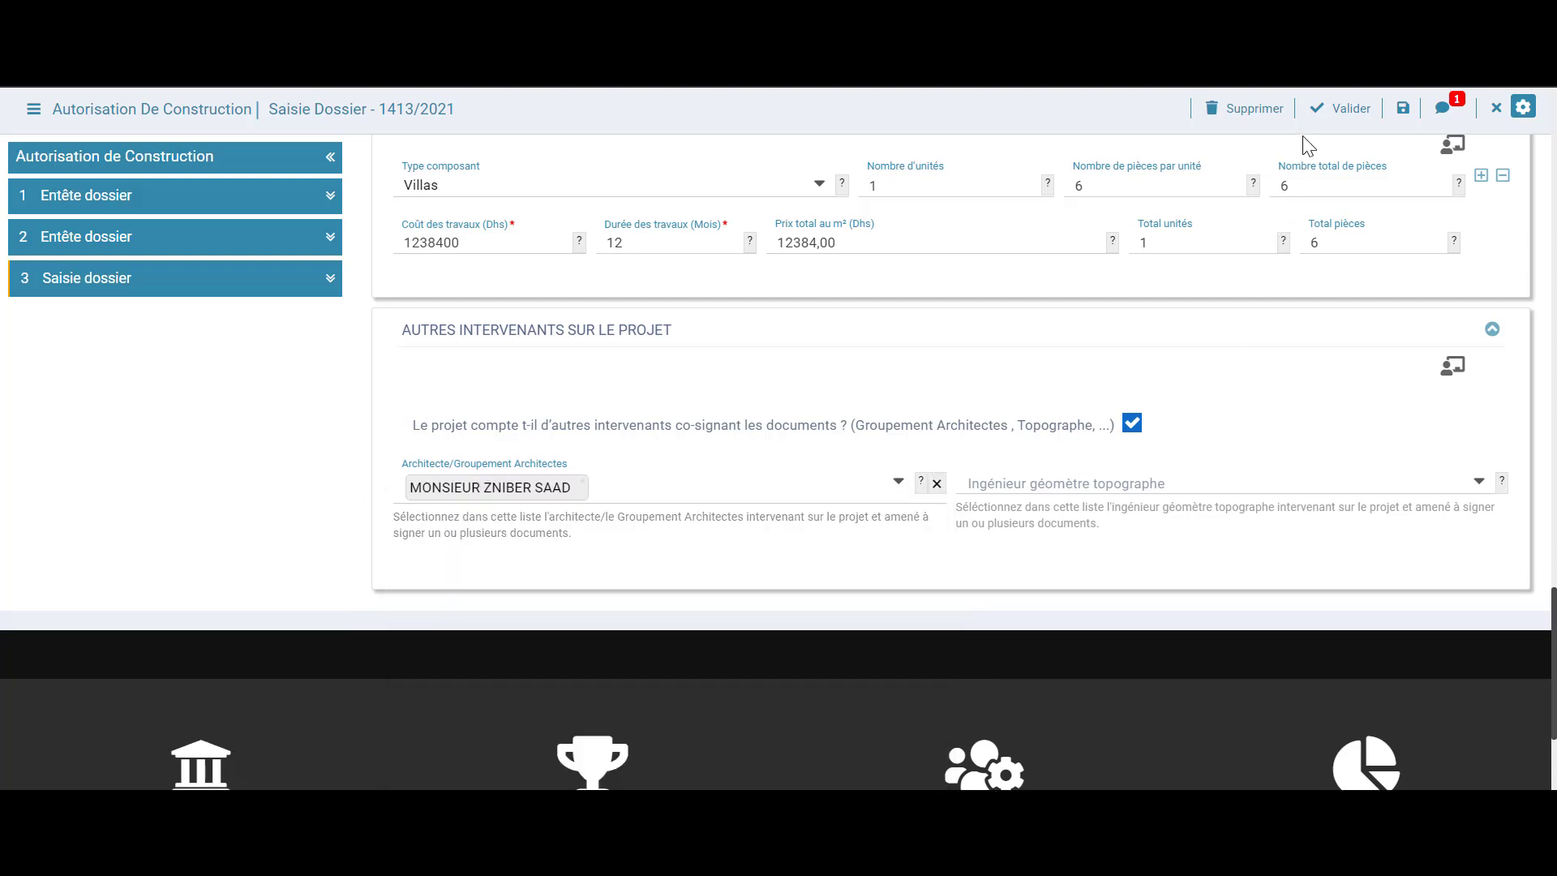
{"action": "left_click", "coordinate": [1132, 425]}
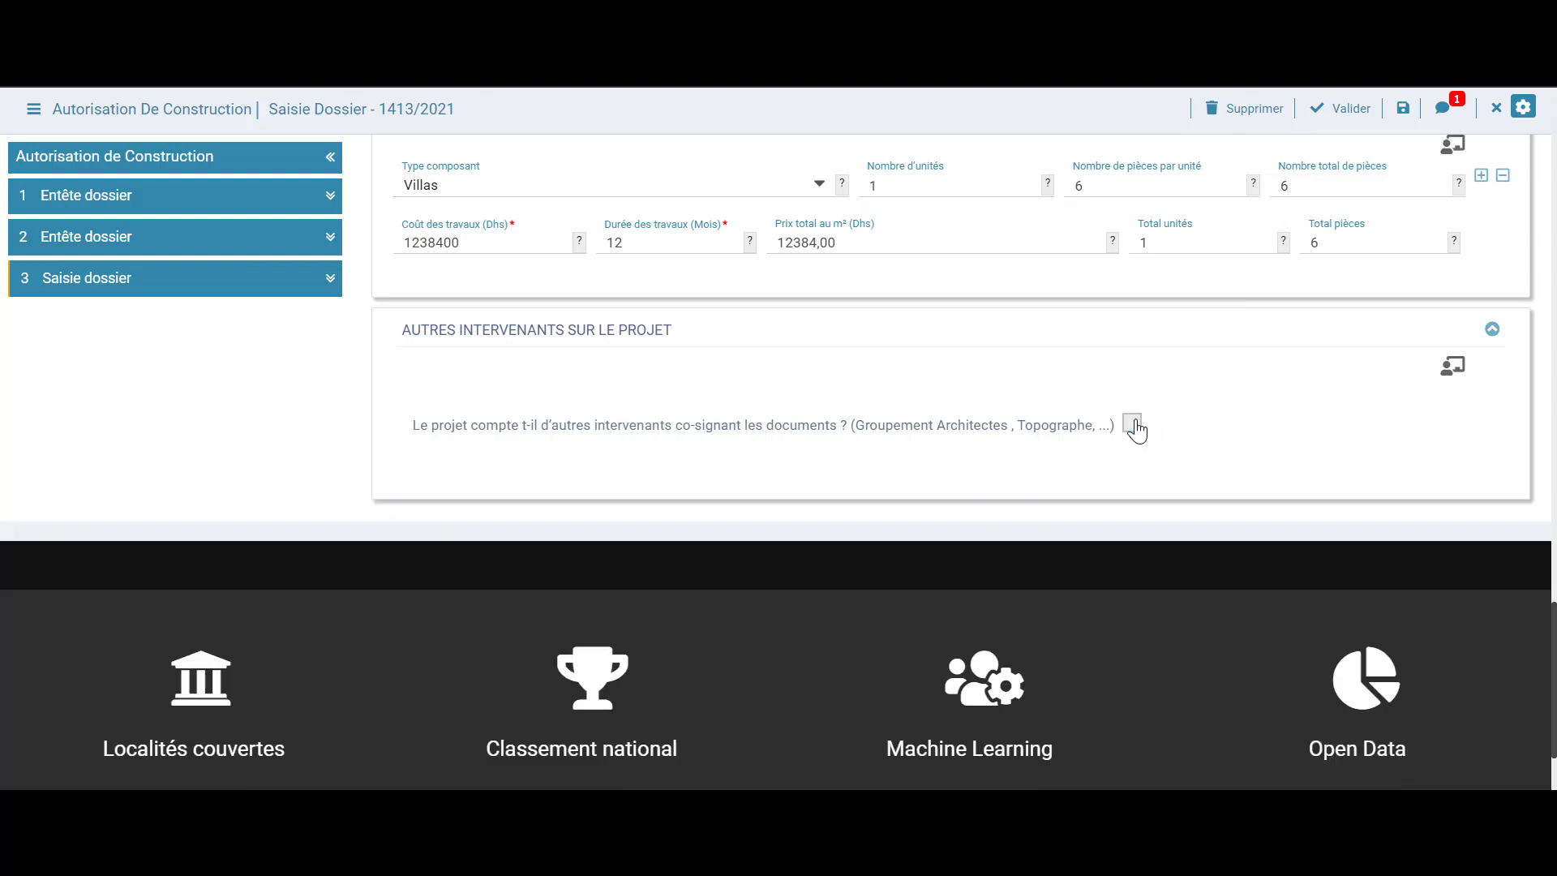
{"action": "left_click", "coordinate": [1334, 123]}
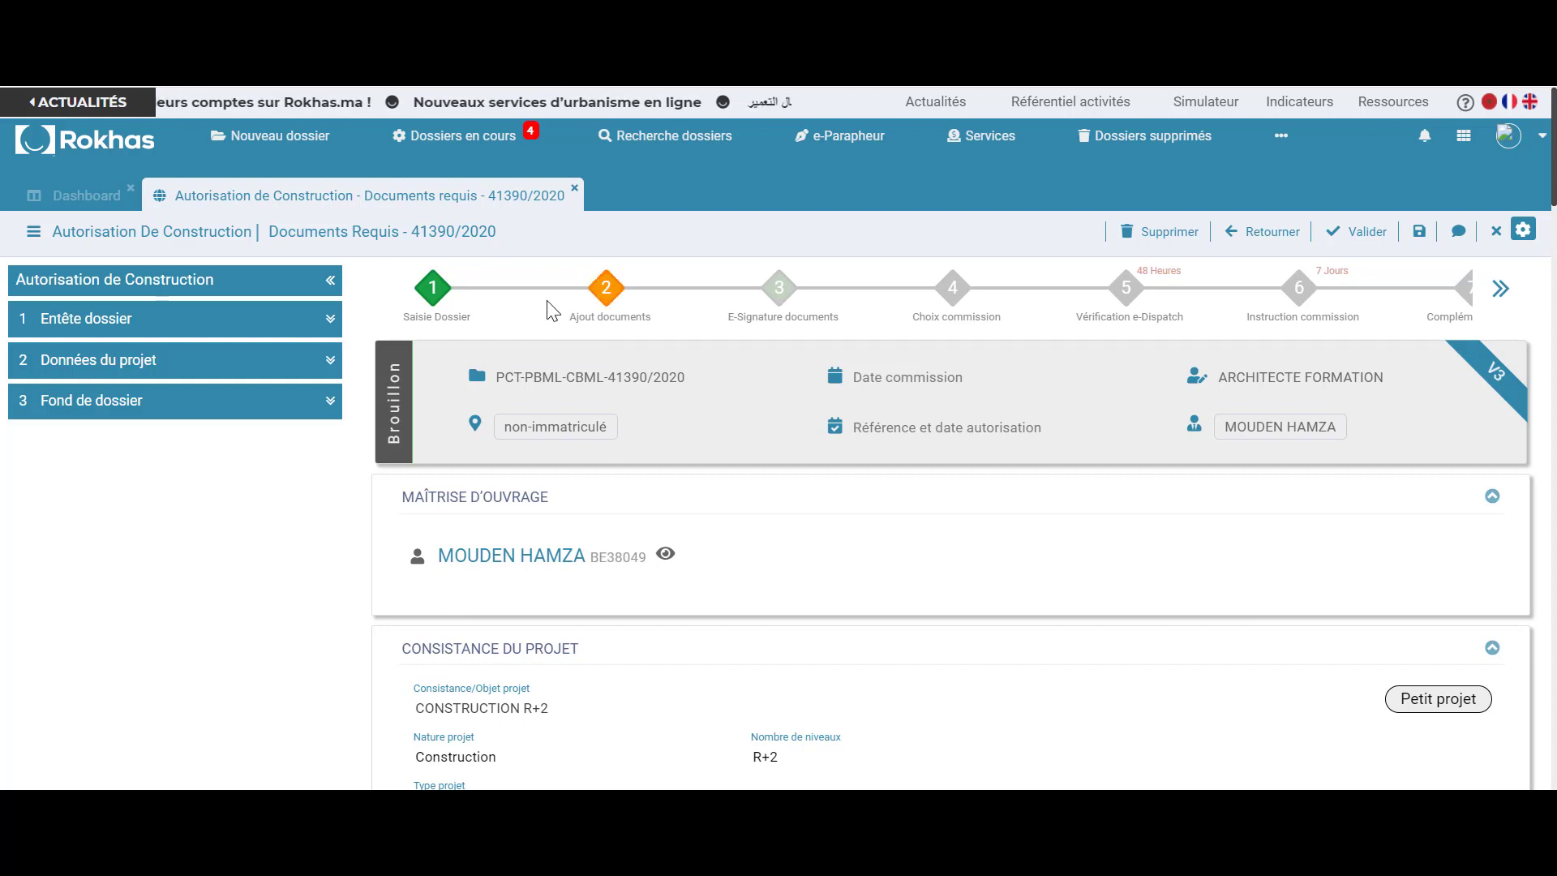
Open Fond de dossier and scroll Documents justificatifs to item 4, Jeux de plans architecturaux
{"action": "mouse_move", "coordinate": [435, 289]}
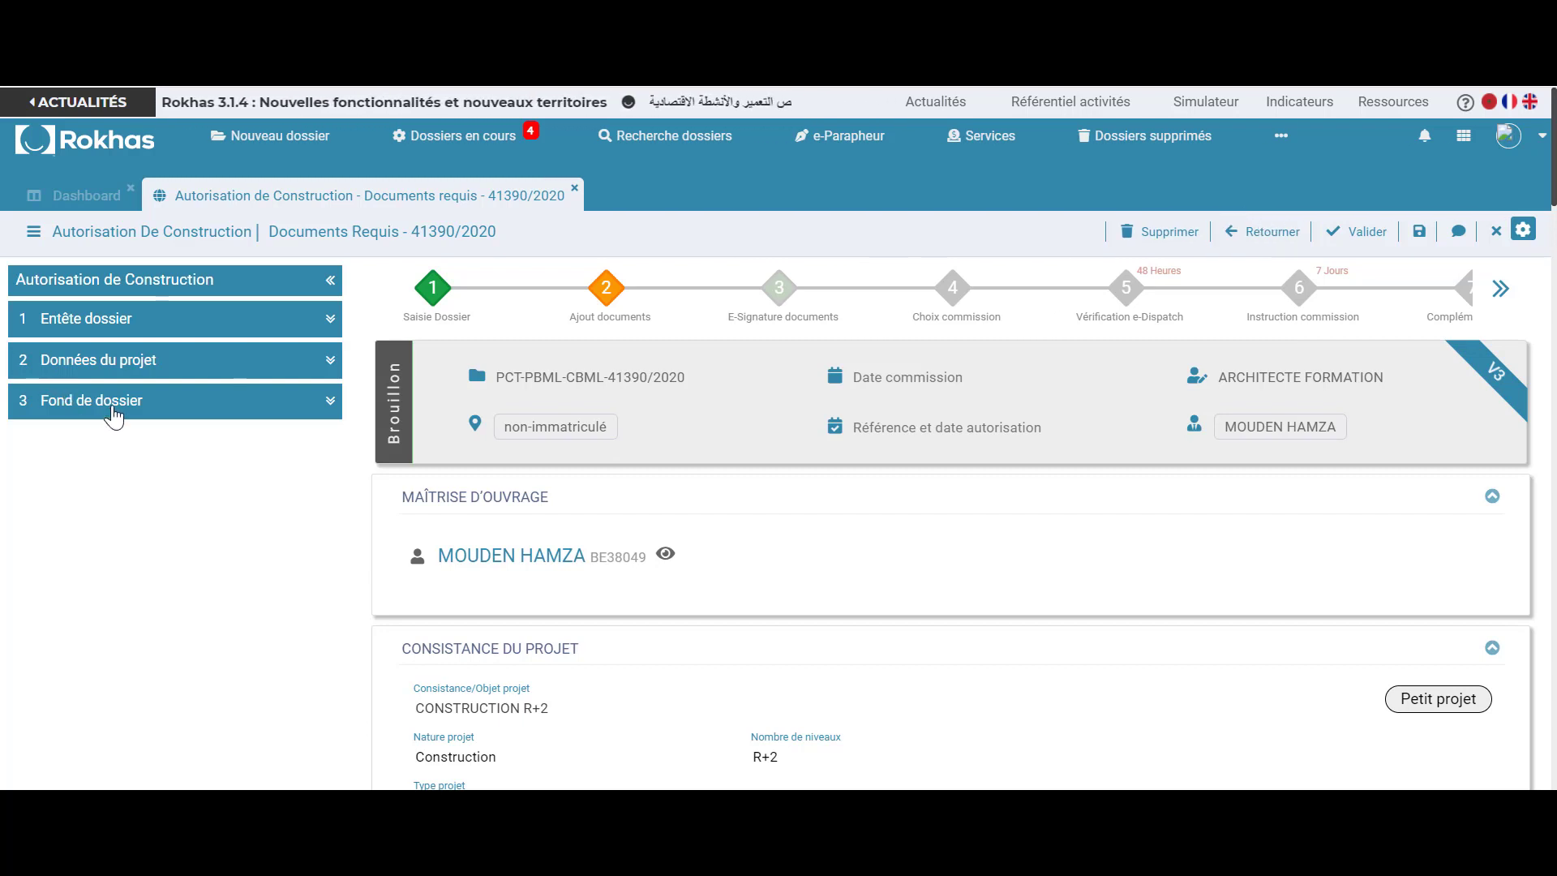
{"action": "left_click", "coordinate": [113, 415]}
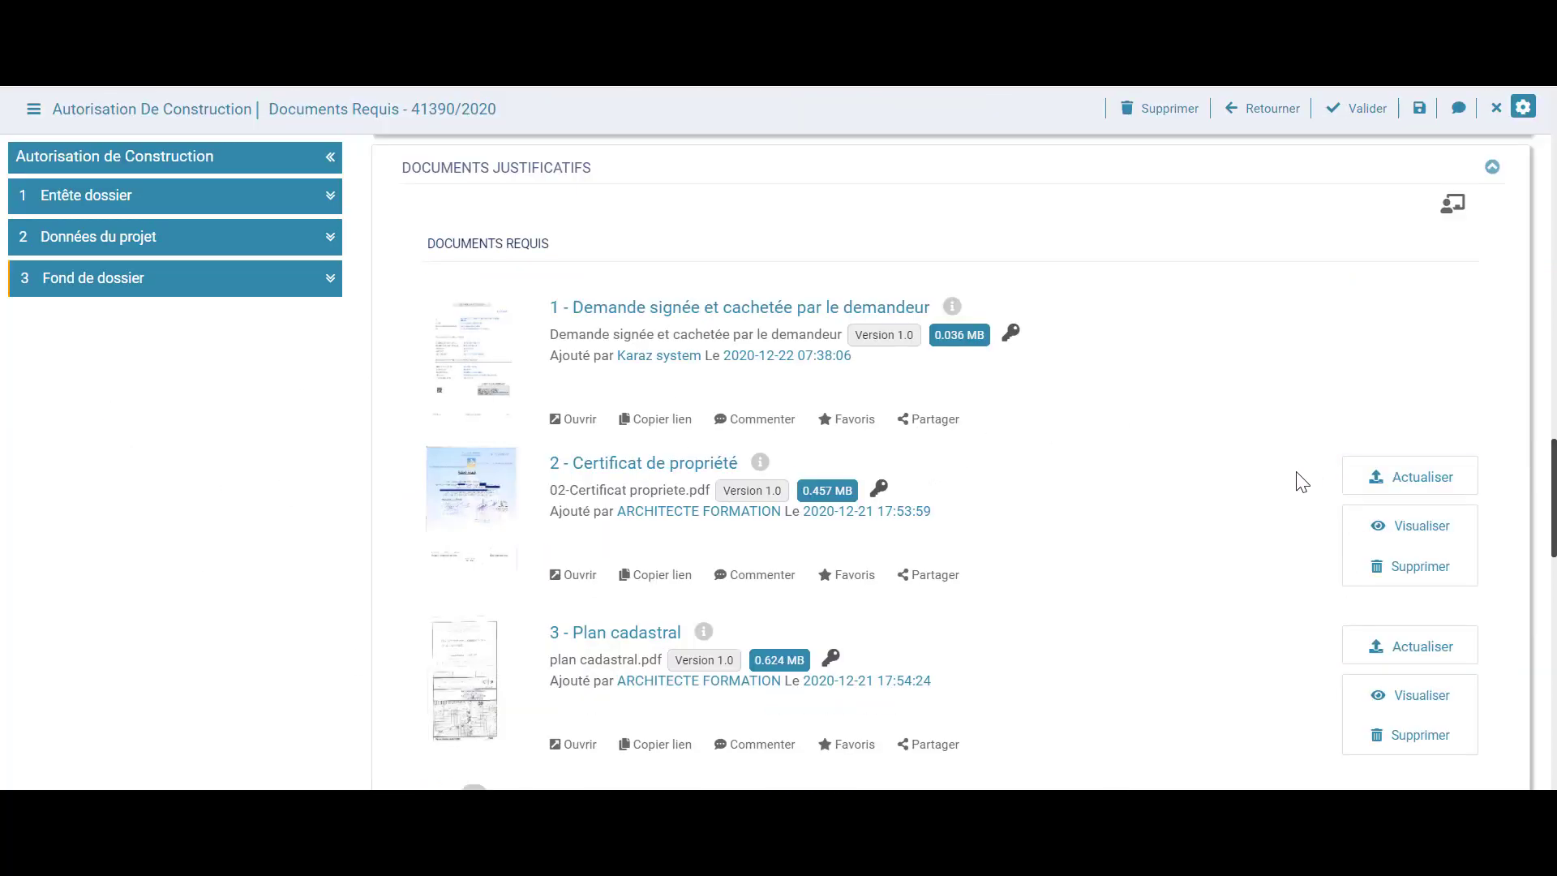
{"action": "scroll", "coordinate": [1081, 505], "scroll_direction": "down", "scroll_amount": 6}
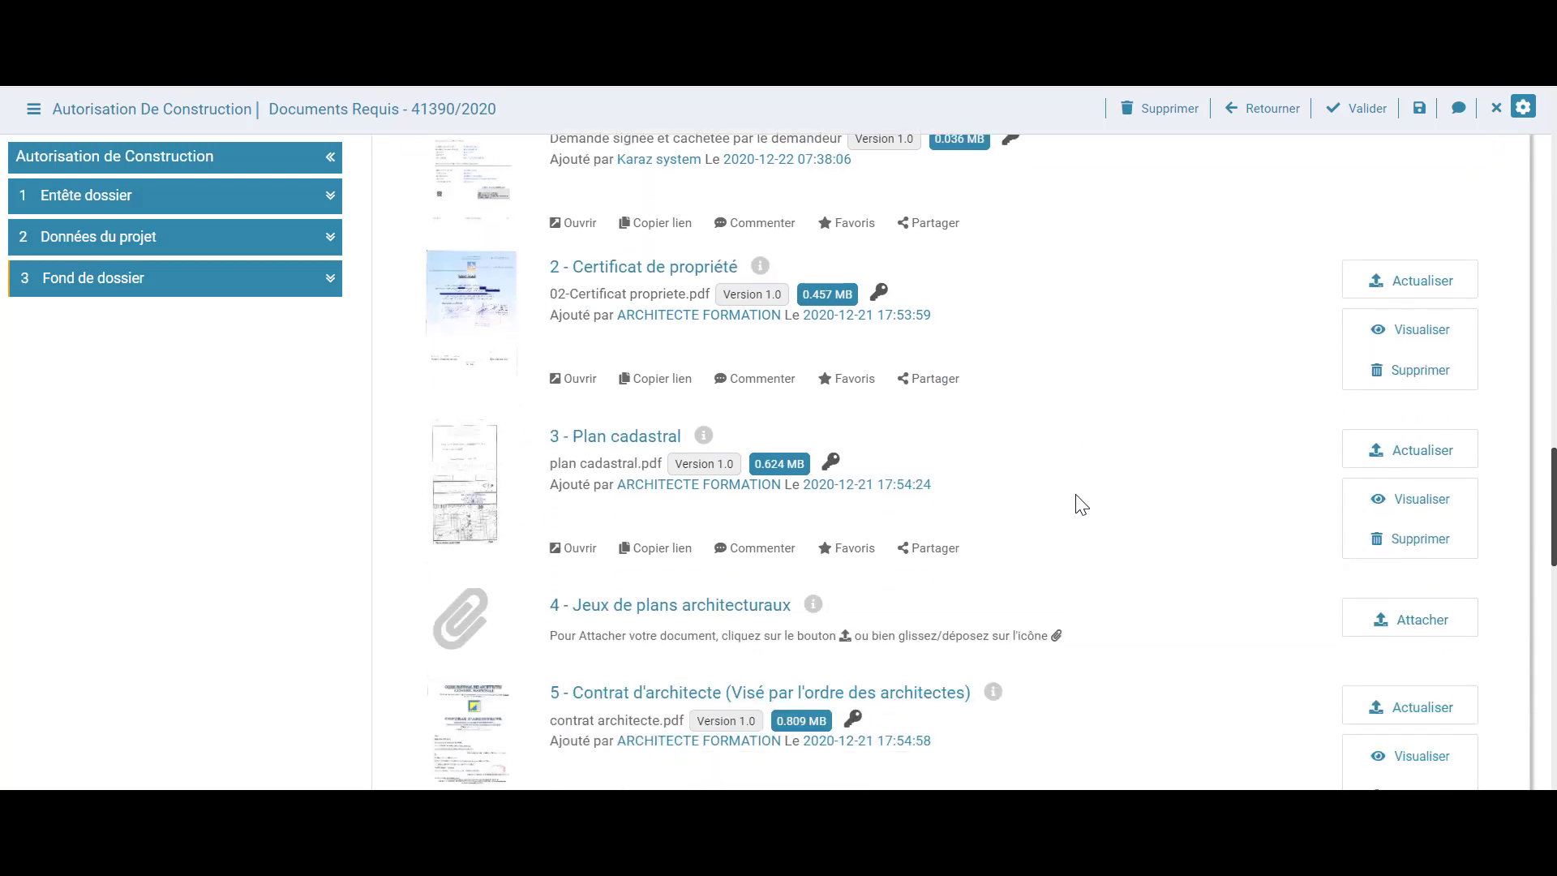
{"action": "scroll", "coordinate": [1081, 504], "scroll_direction": "up", "scroll_amount": 6}
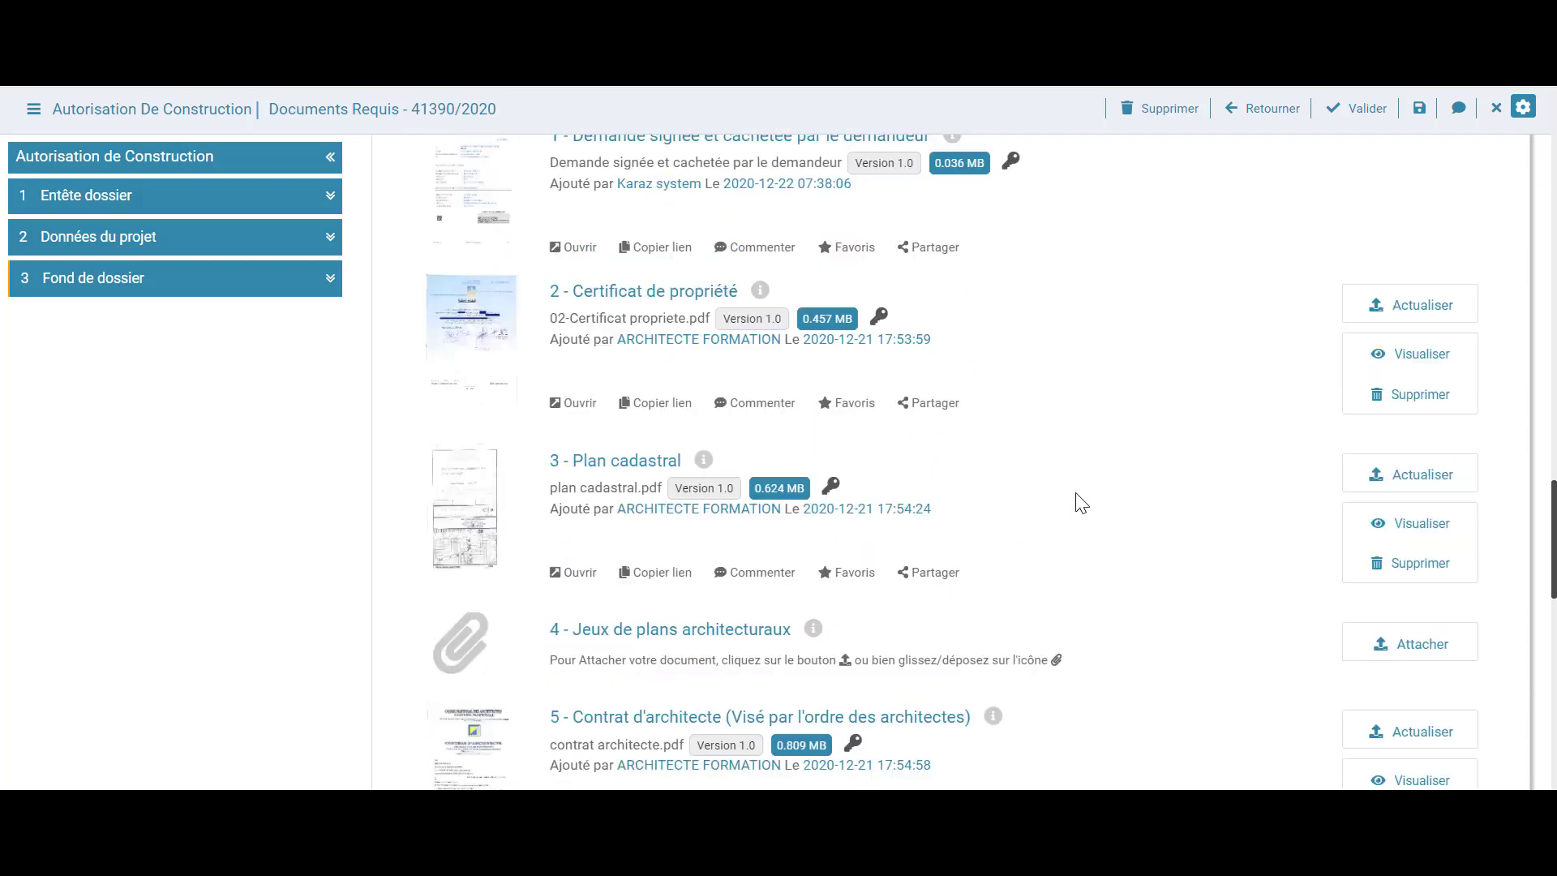
{"action": "scroll", "coordinate": [1081, 503], "scroll_direction": "down", "scroll_amount": 5}
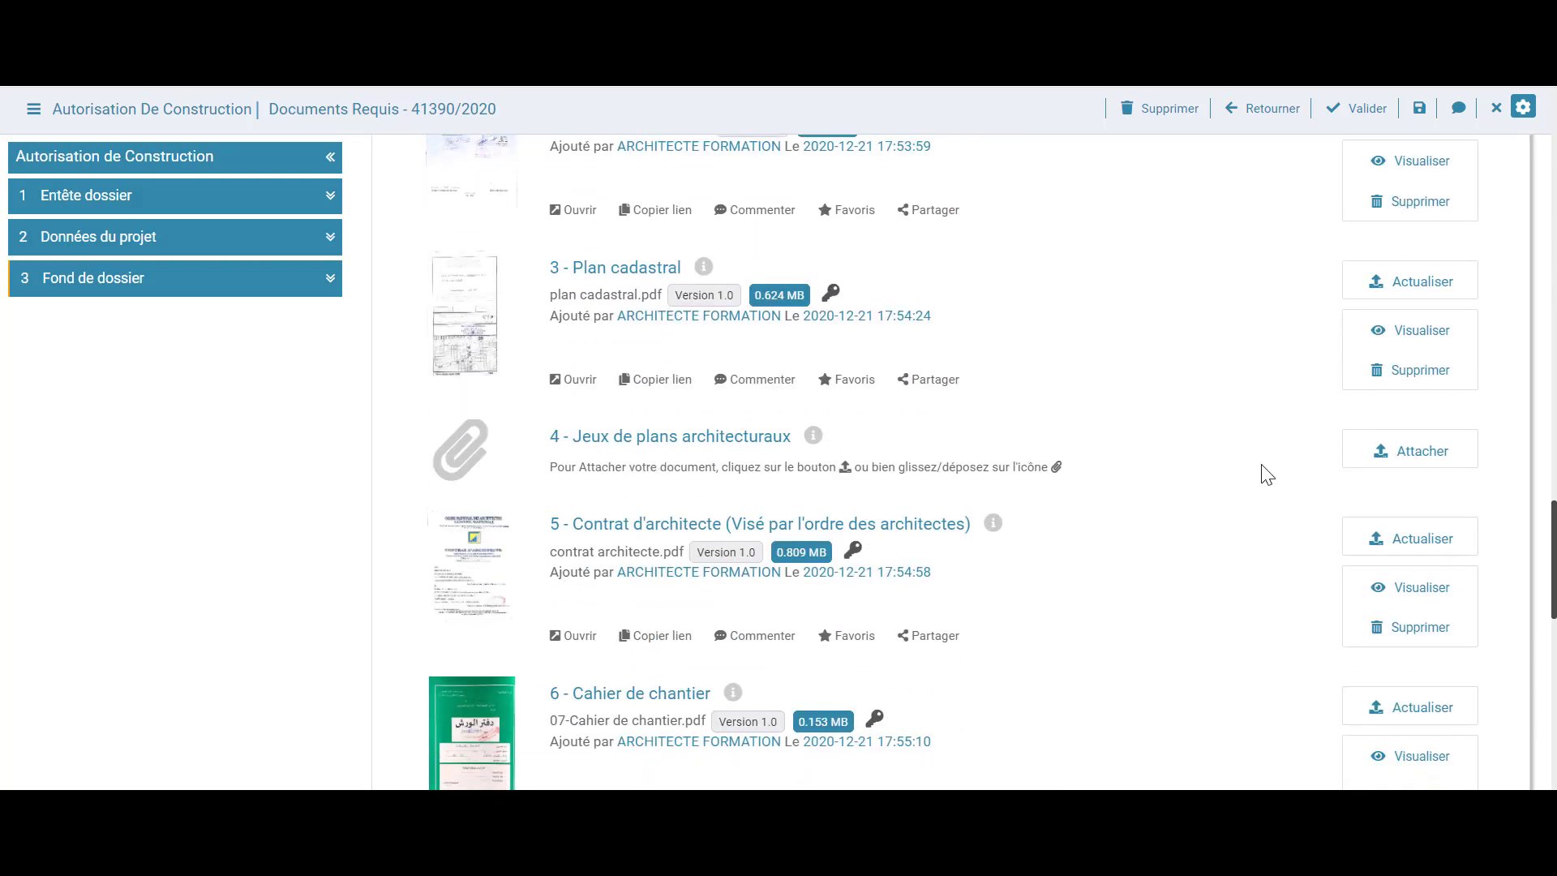
Choose JEUX PLAN.pdf from the computer and upload it to item 4
{"action": "left_click", "coordinate": [1420, 457]}
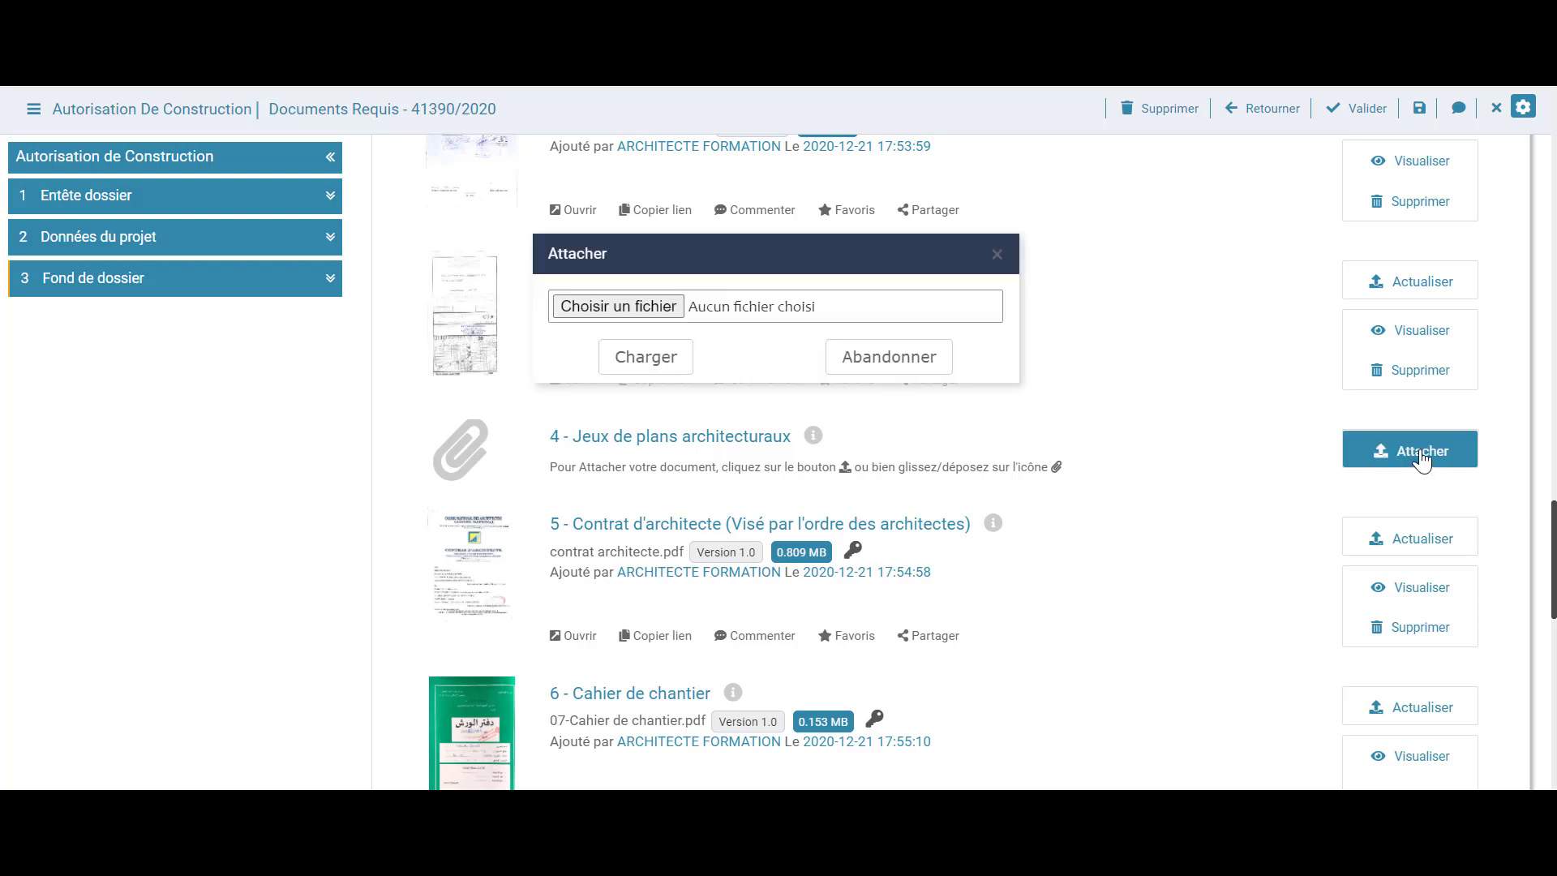
{"action": "left_click", "coordinate": [664, 312]}
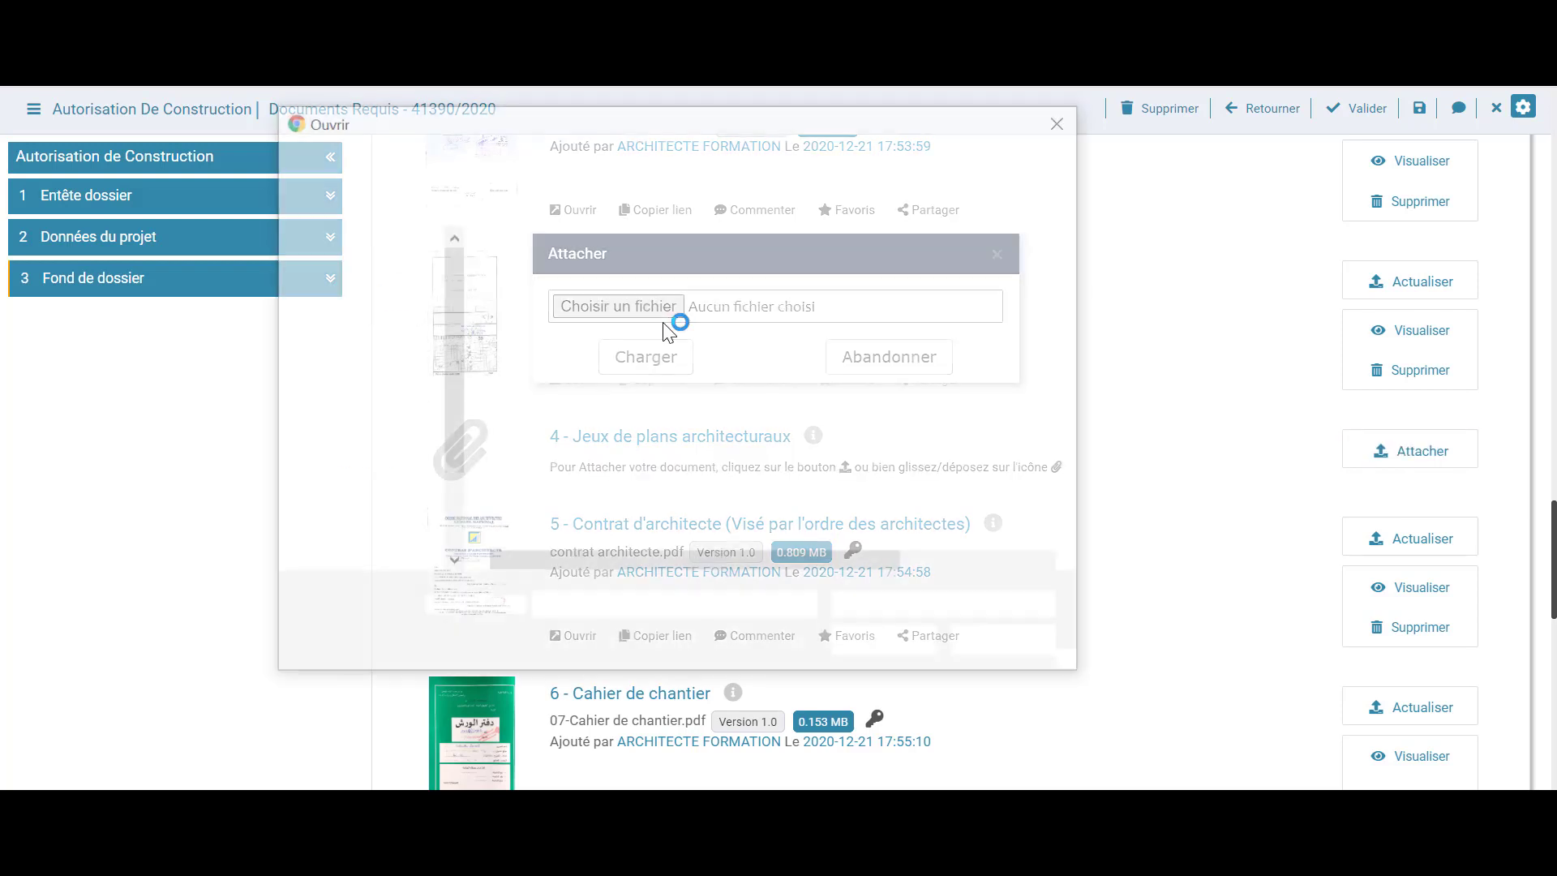
{"action": "left_click", "coordinate": [585, 415]}
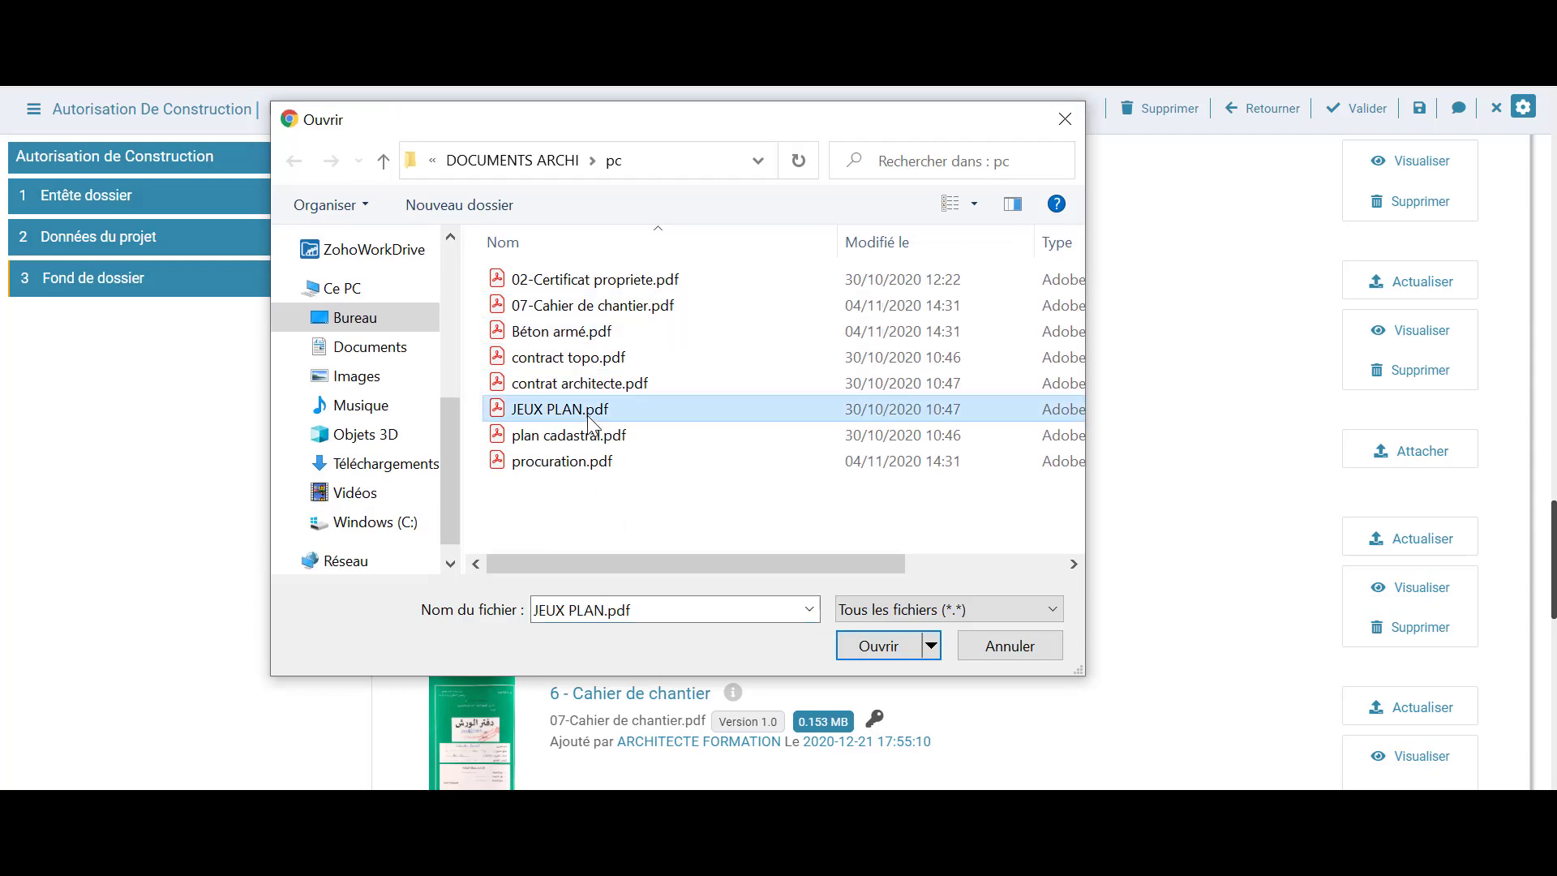
{"action": "left_click", "coordinate": [862, 644]}
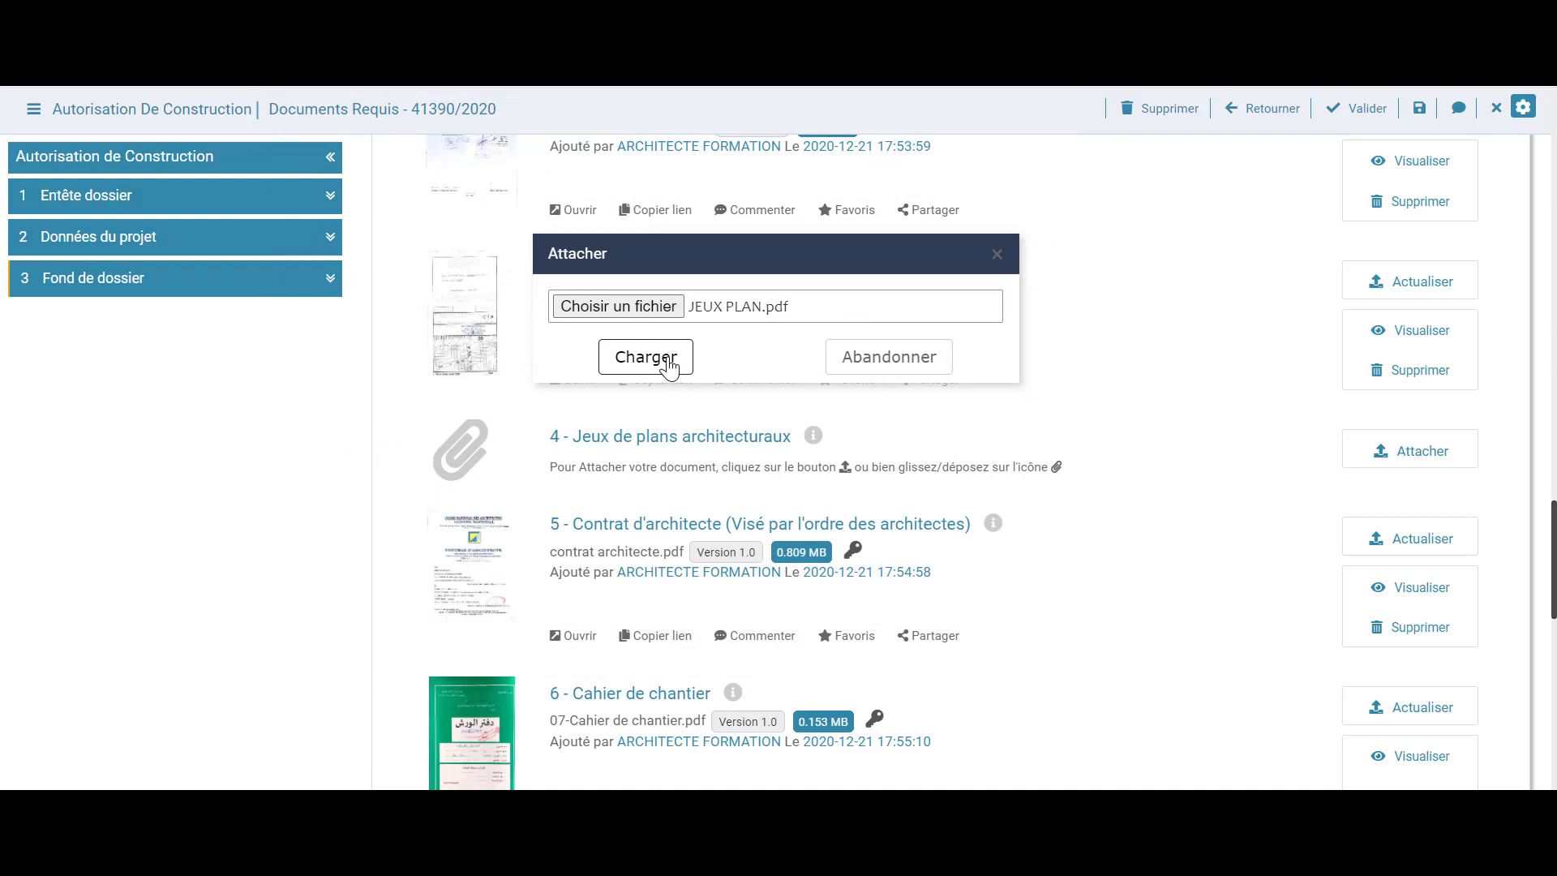
{"action": "left_click", "coordinate": [670, 366]}
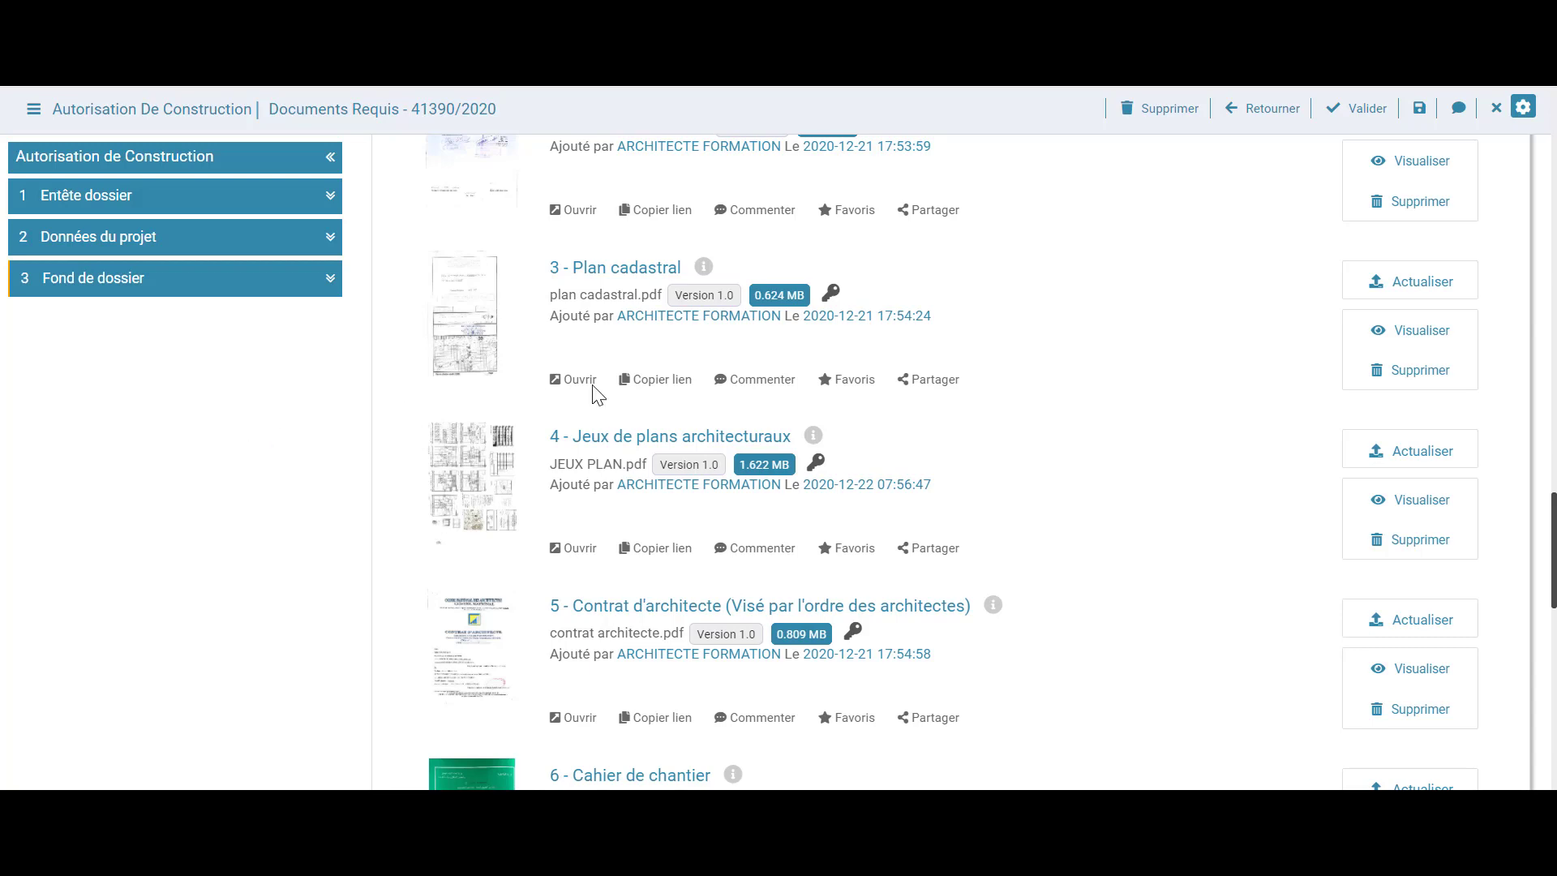
Delete item 3's old file and drop plan cadastral.pdf from File Explorer onto its slot
{"action": "scroll", "coordinate": [1029, 382], "scroll_direction": "up", "scroll_amount": 2}
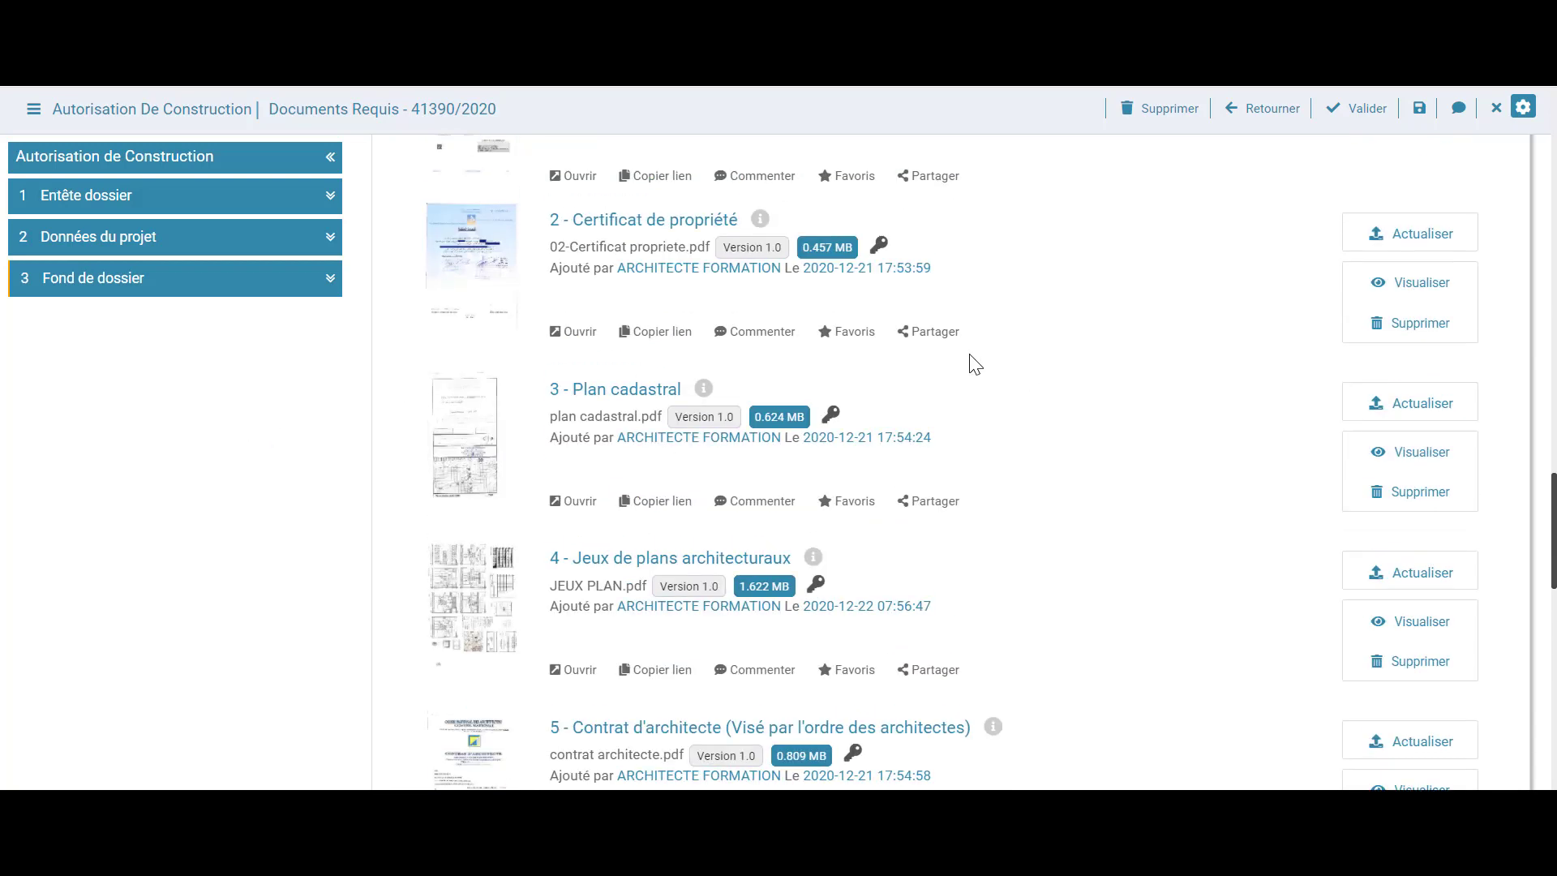
{"action": "left_click", "coordinate": [1384, 496]}
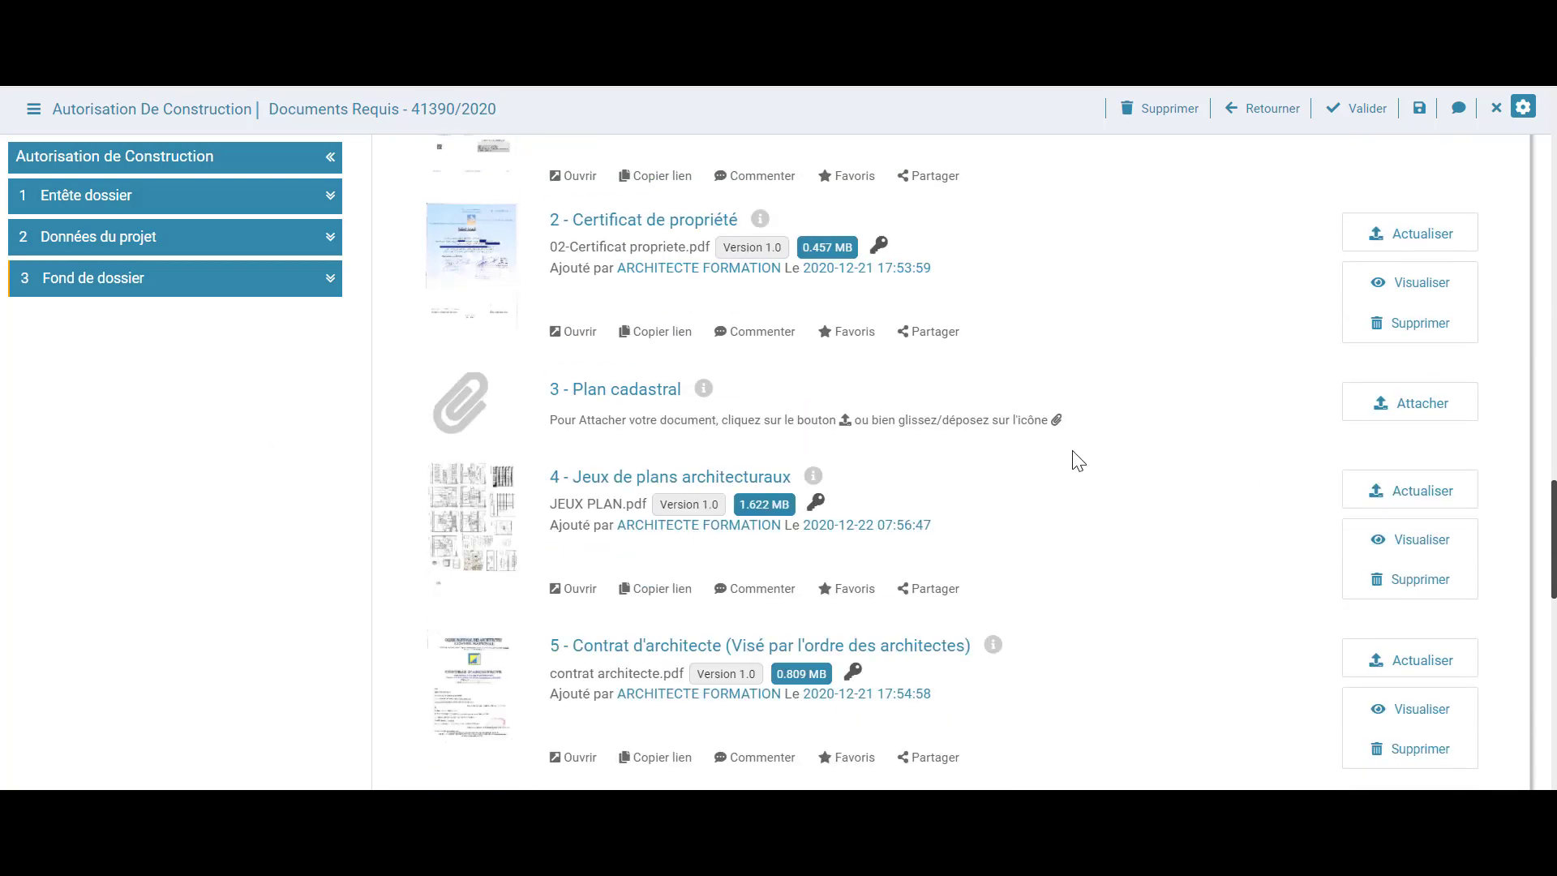
{"action": "left_click", "coordinate": [568, 848]}
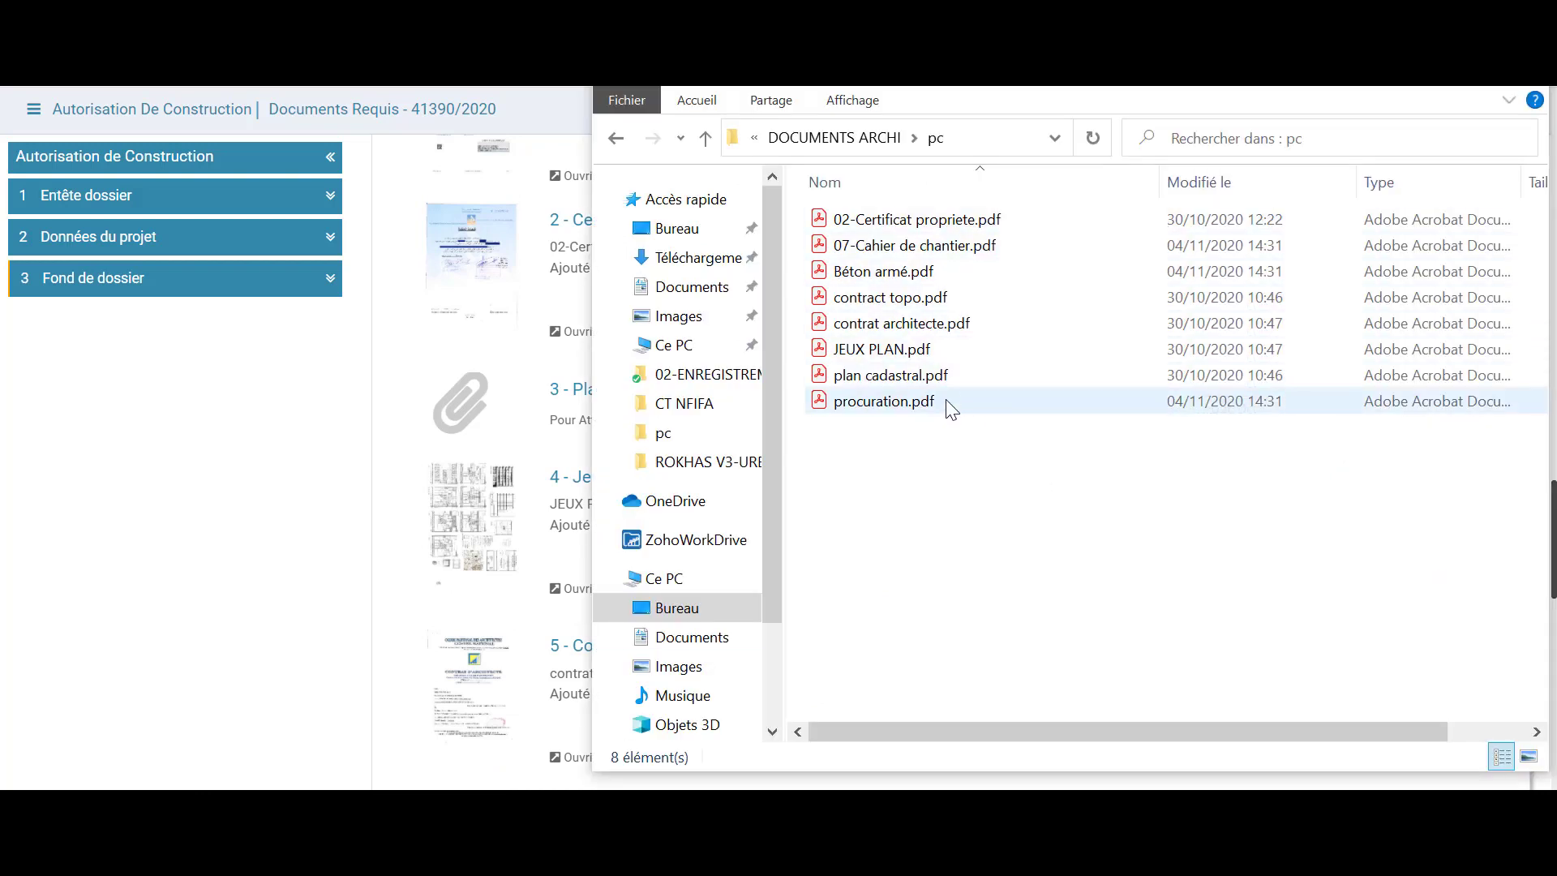
{"action": "left_click", "coordinate": [934, 381]}
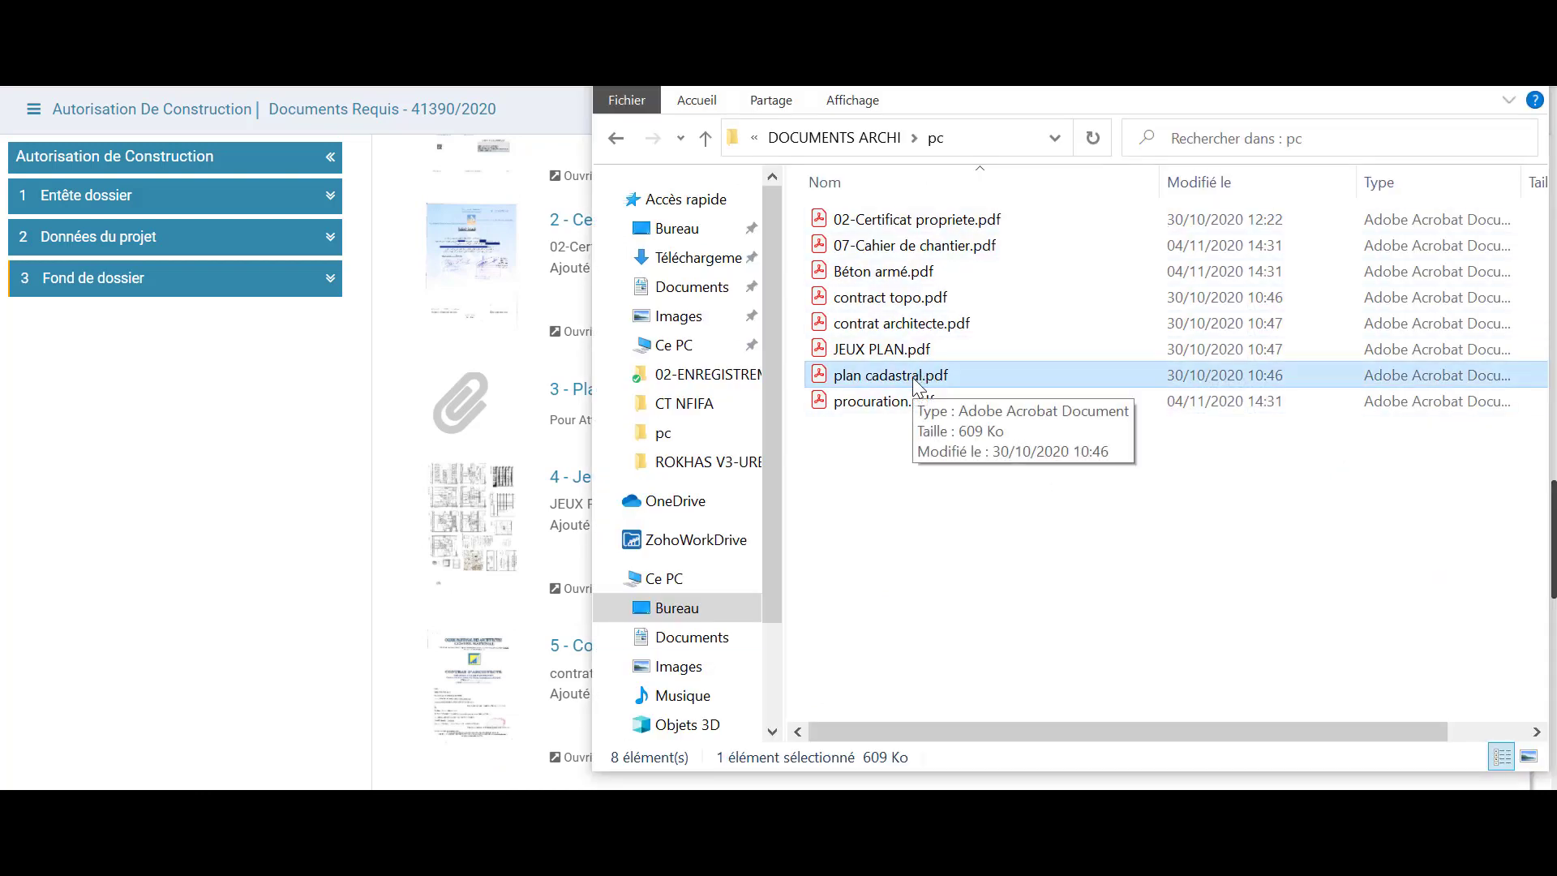
{"action": "left_click_drag", "start_coordinate": [913, 381], "coordinate": [488, 401]}
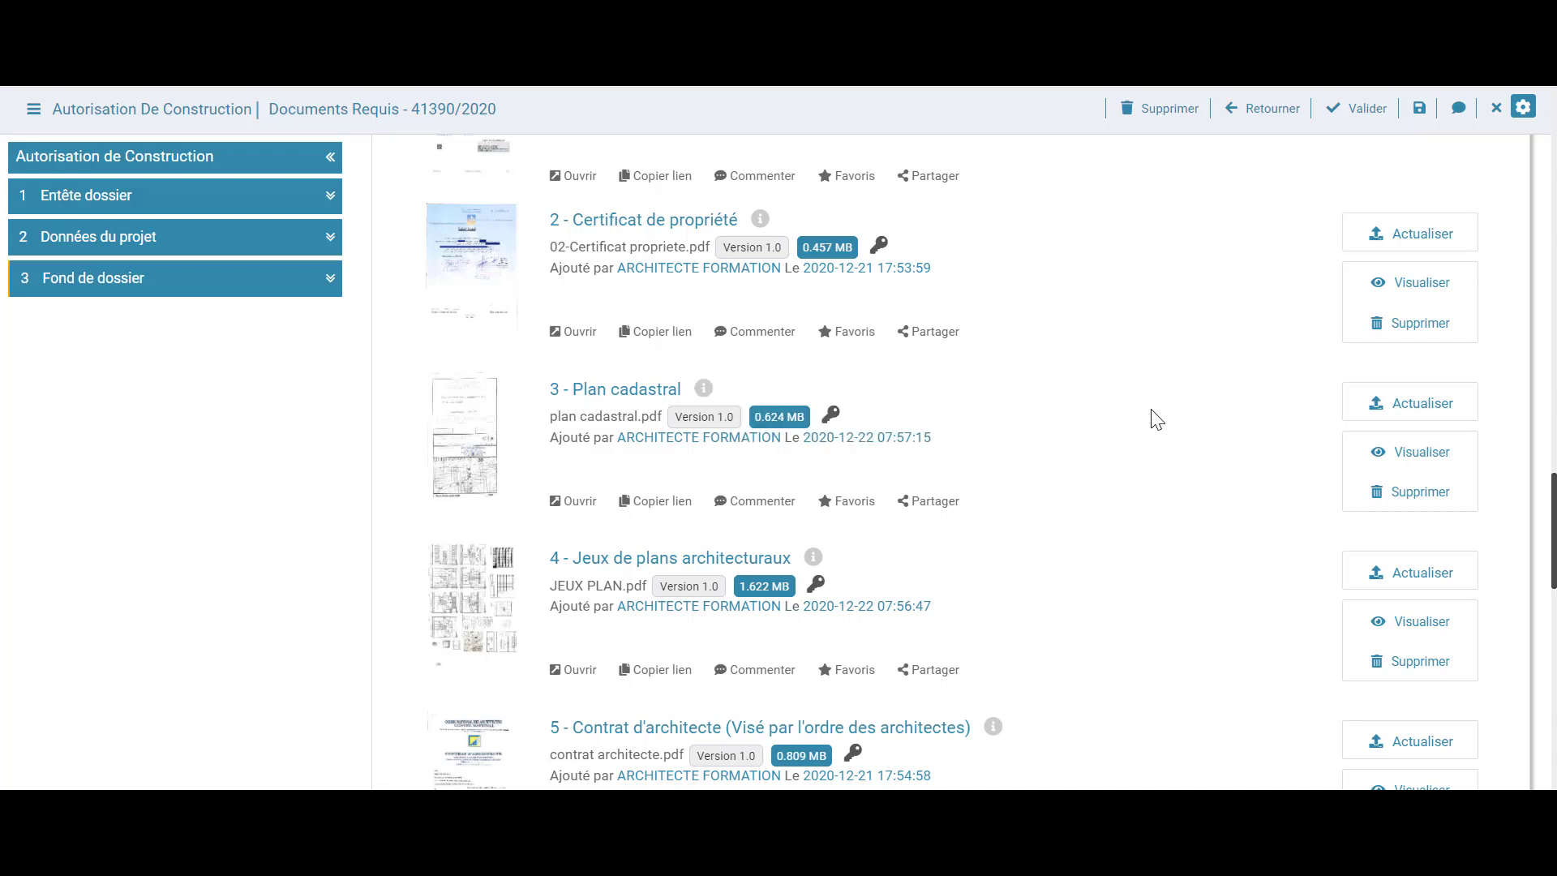
{"action": "scroll", "coordinate": [1157, 419], "scroll_direction": "up", "scroll_amount": 2}
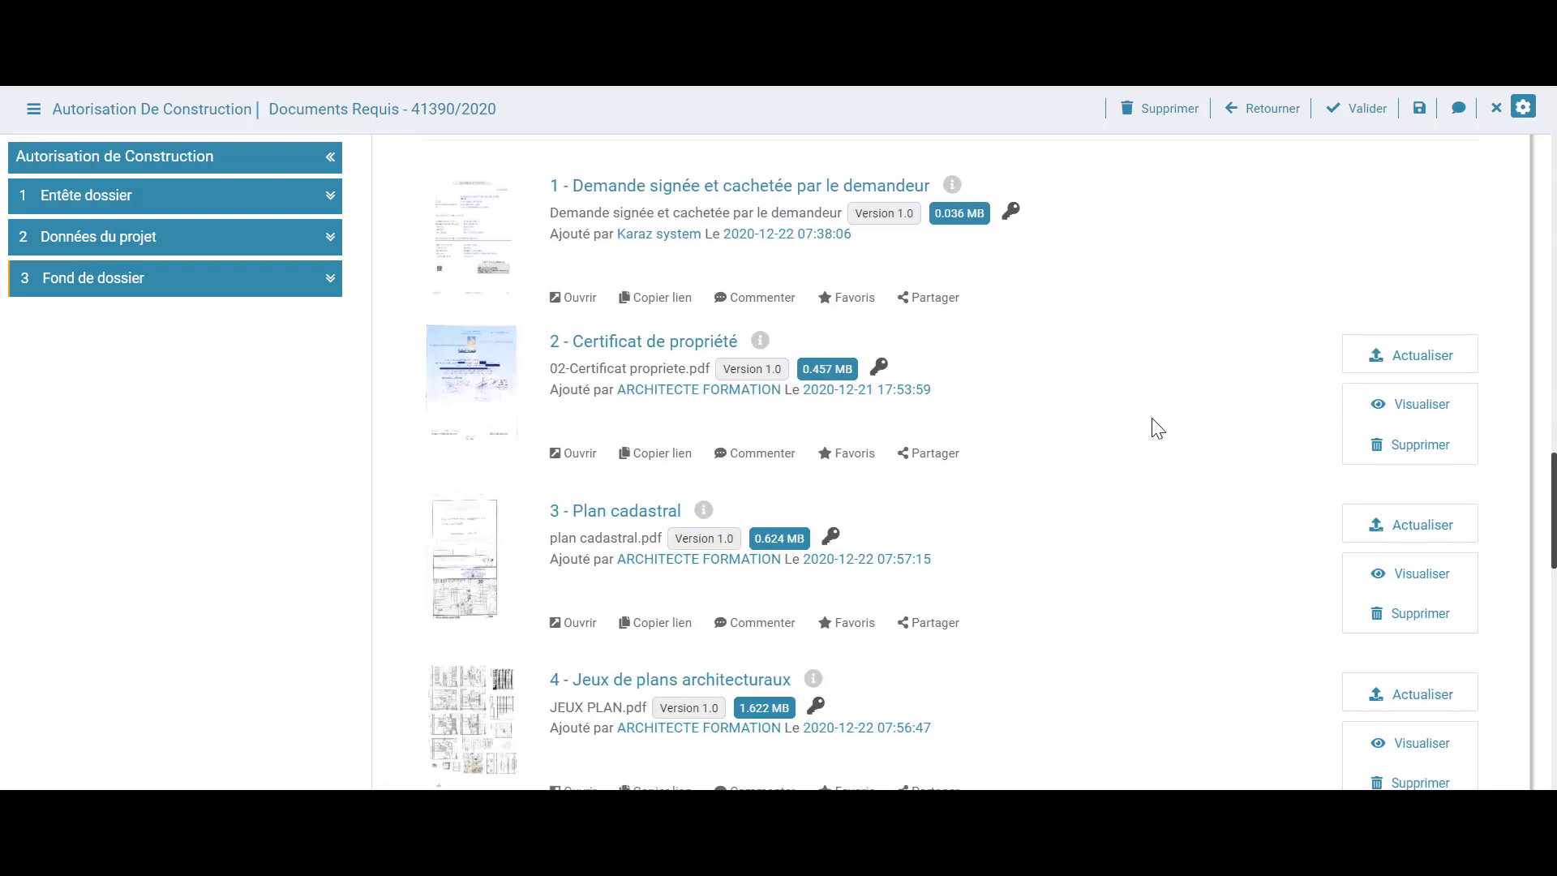
{"action": "left_click", "coordinate": [1371, 357]}
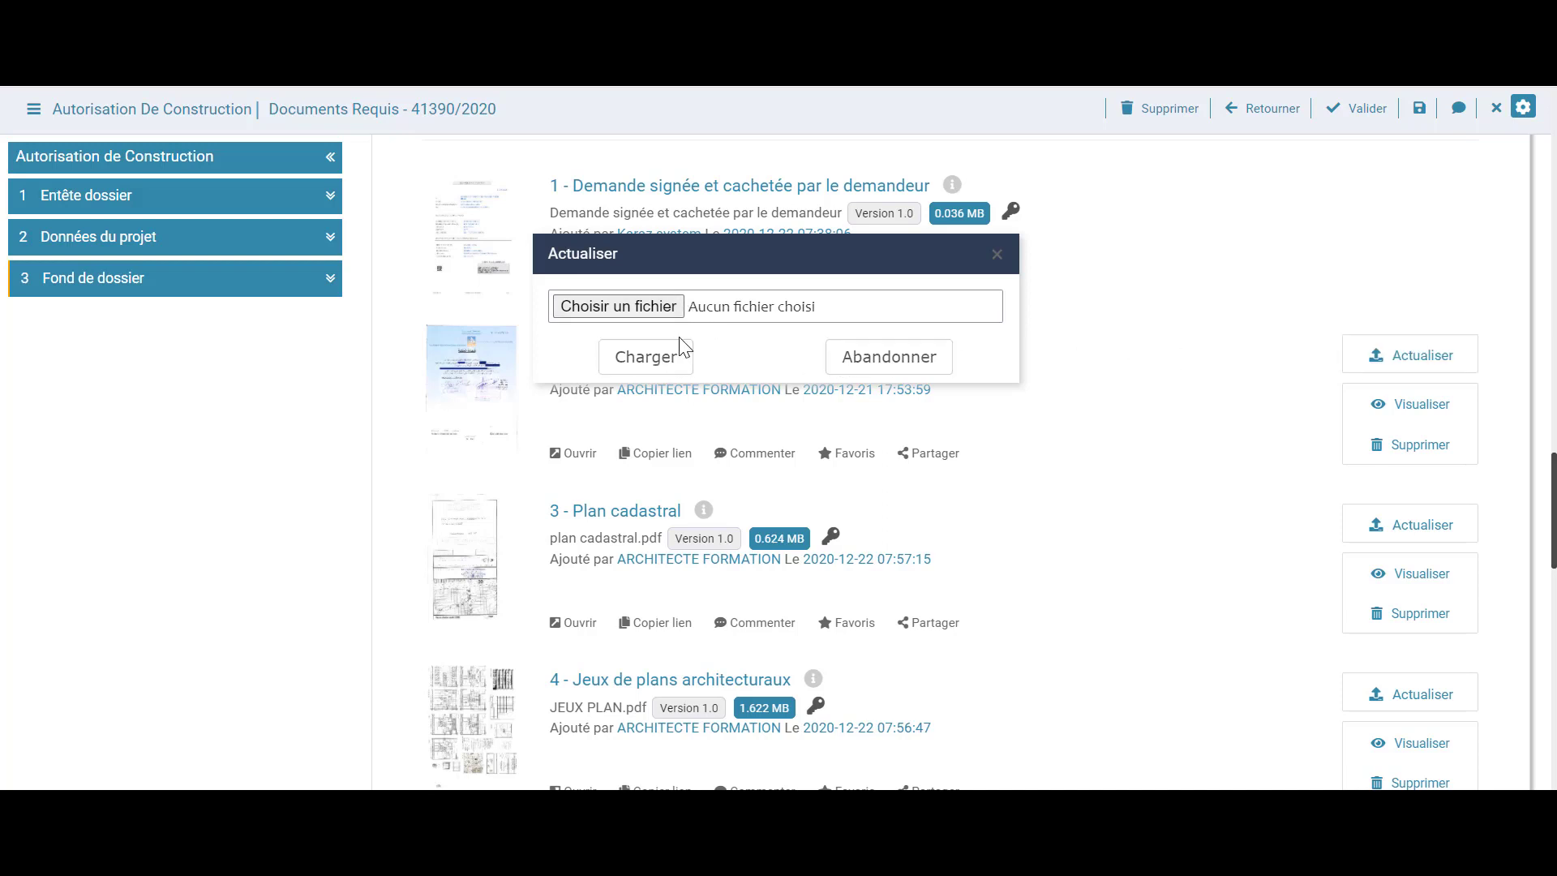
{"action": "left_click", "coordinate": [996, 255]}
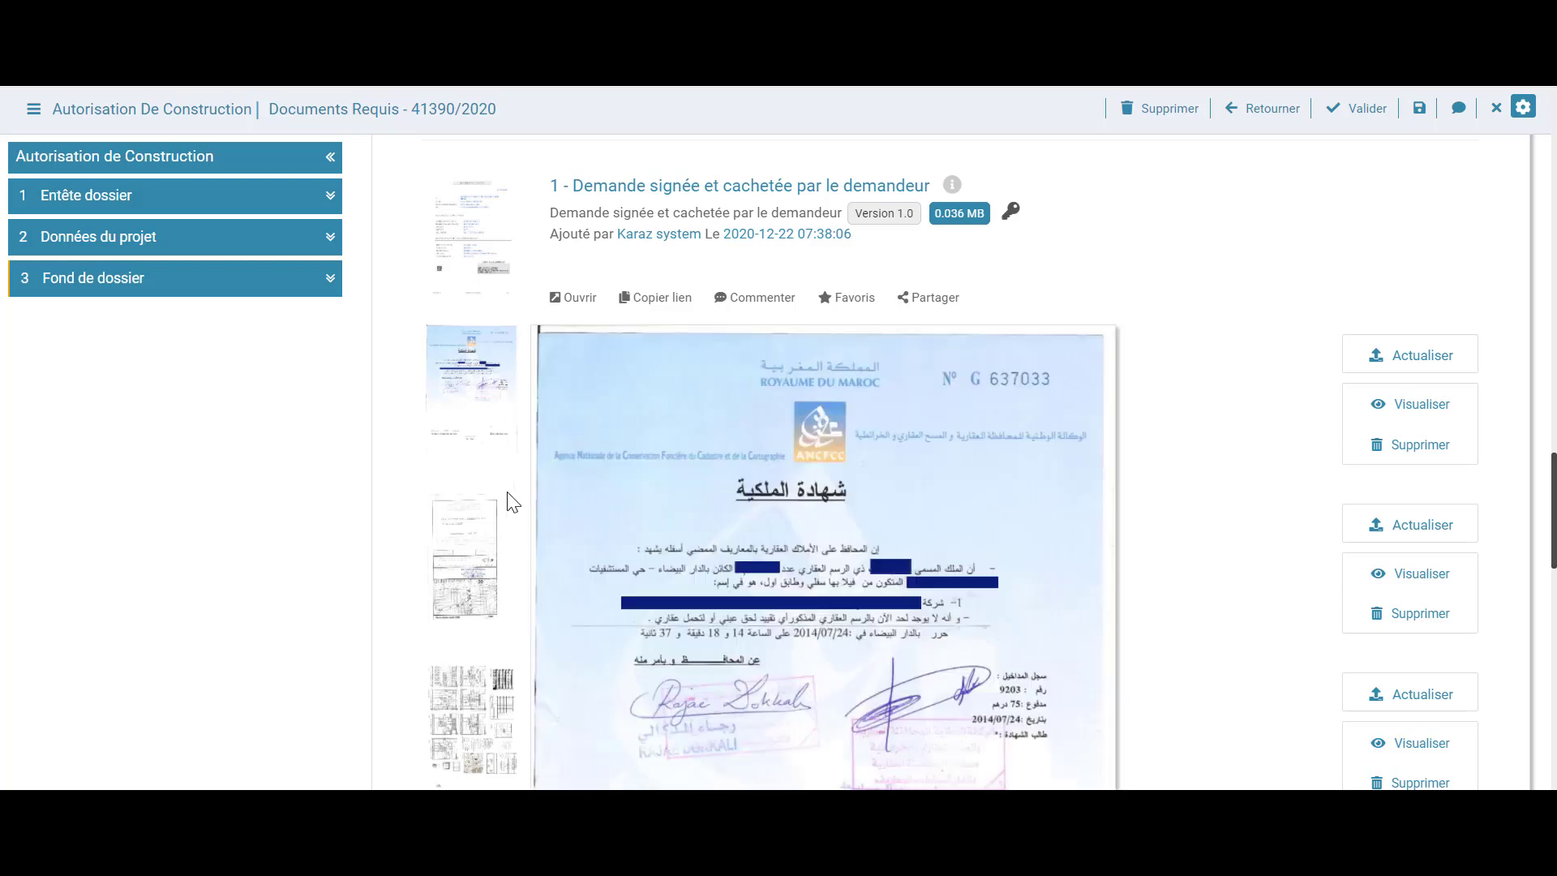
{"action": "scroll", "coordinate": [1085, 422], "scroll_direction": "down", "scroll_amount": 7}
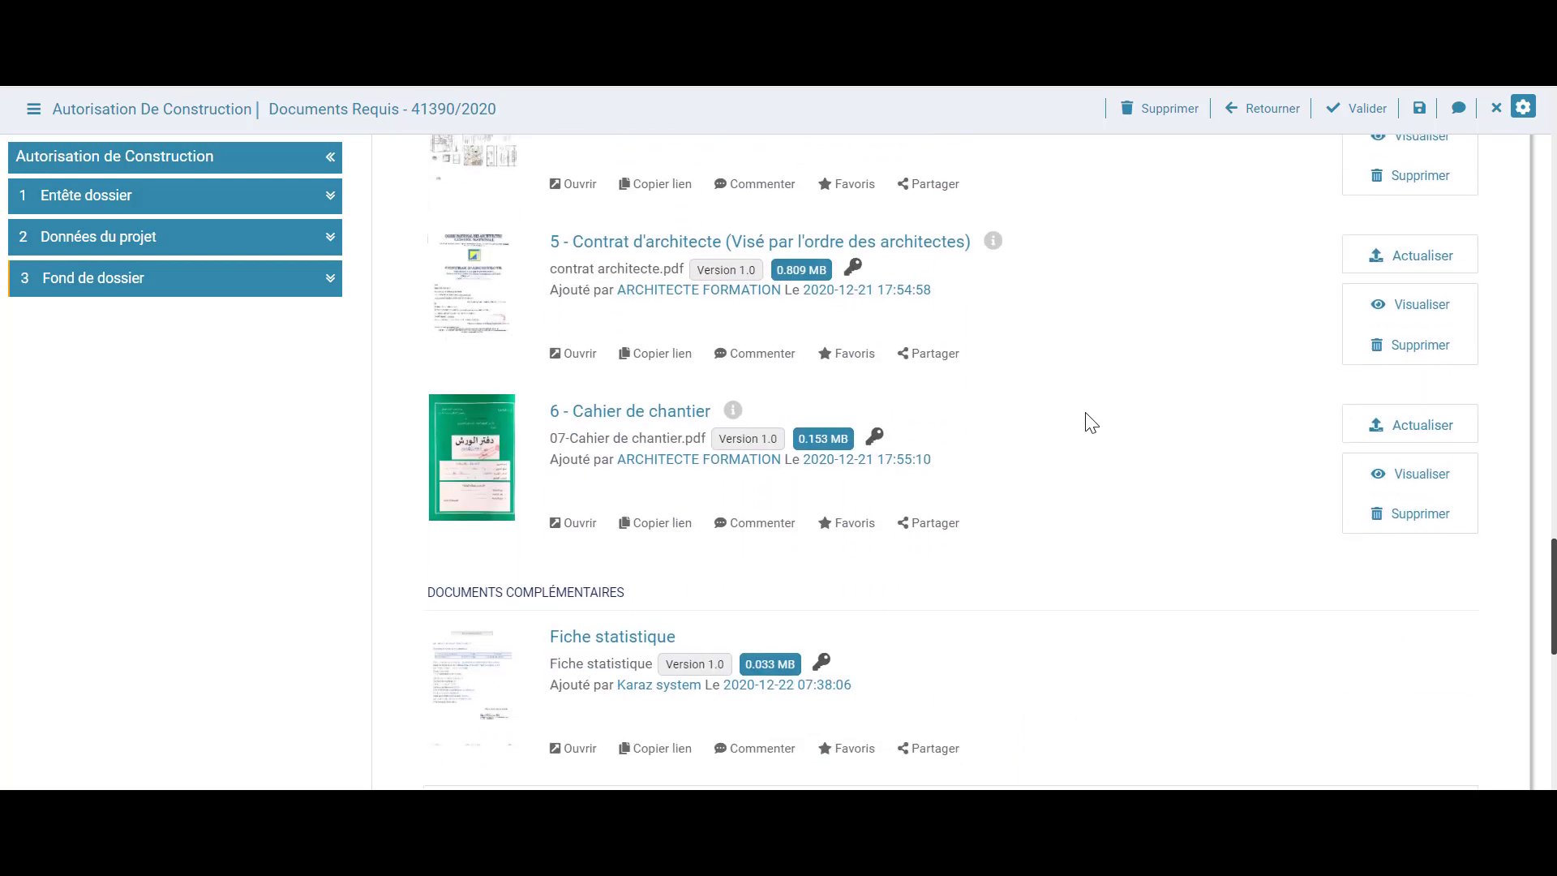
{"action": "scroll", "coordinate": [1090, 421], "scroll_direction": "down", "scroll_amount": 4}
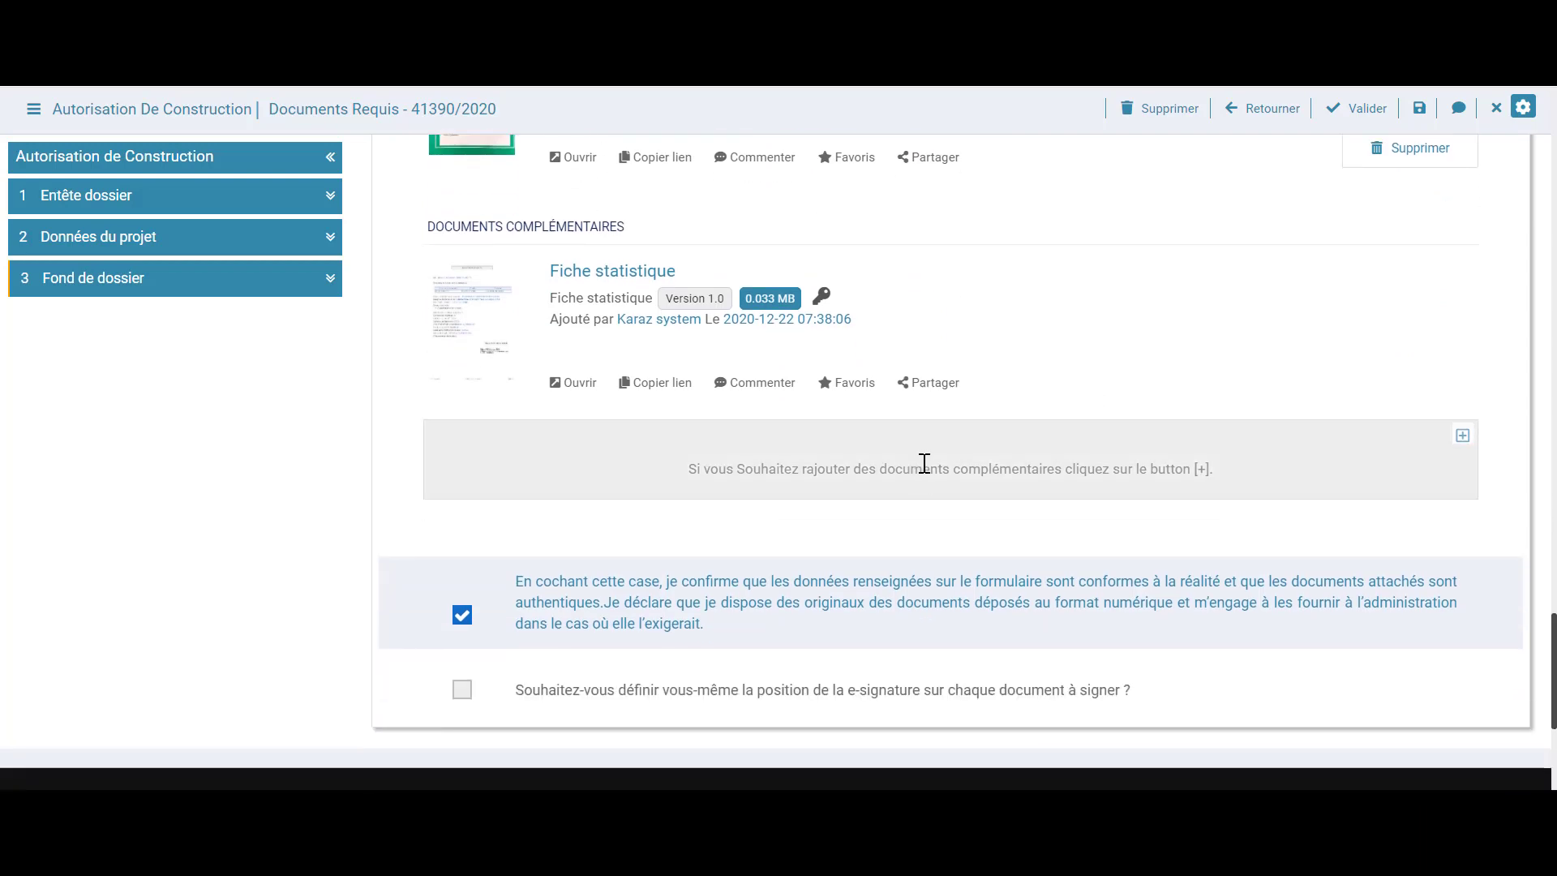
{"action": "scroll", "coordinate": [928, 459], "scroll_direction": "up", "scroll_amount": 3}
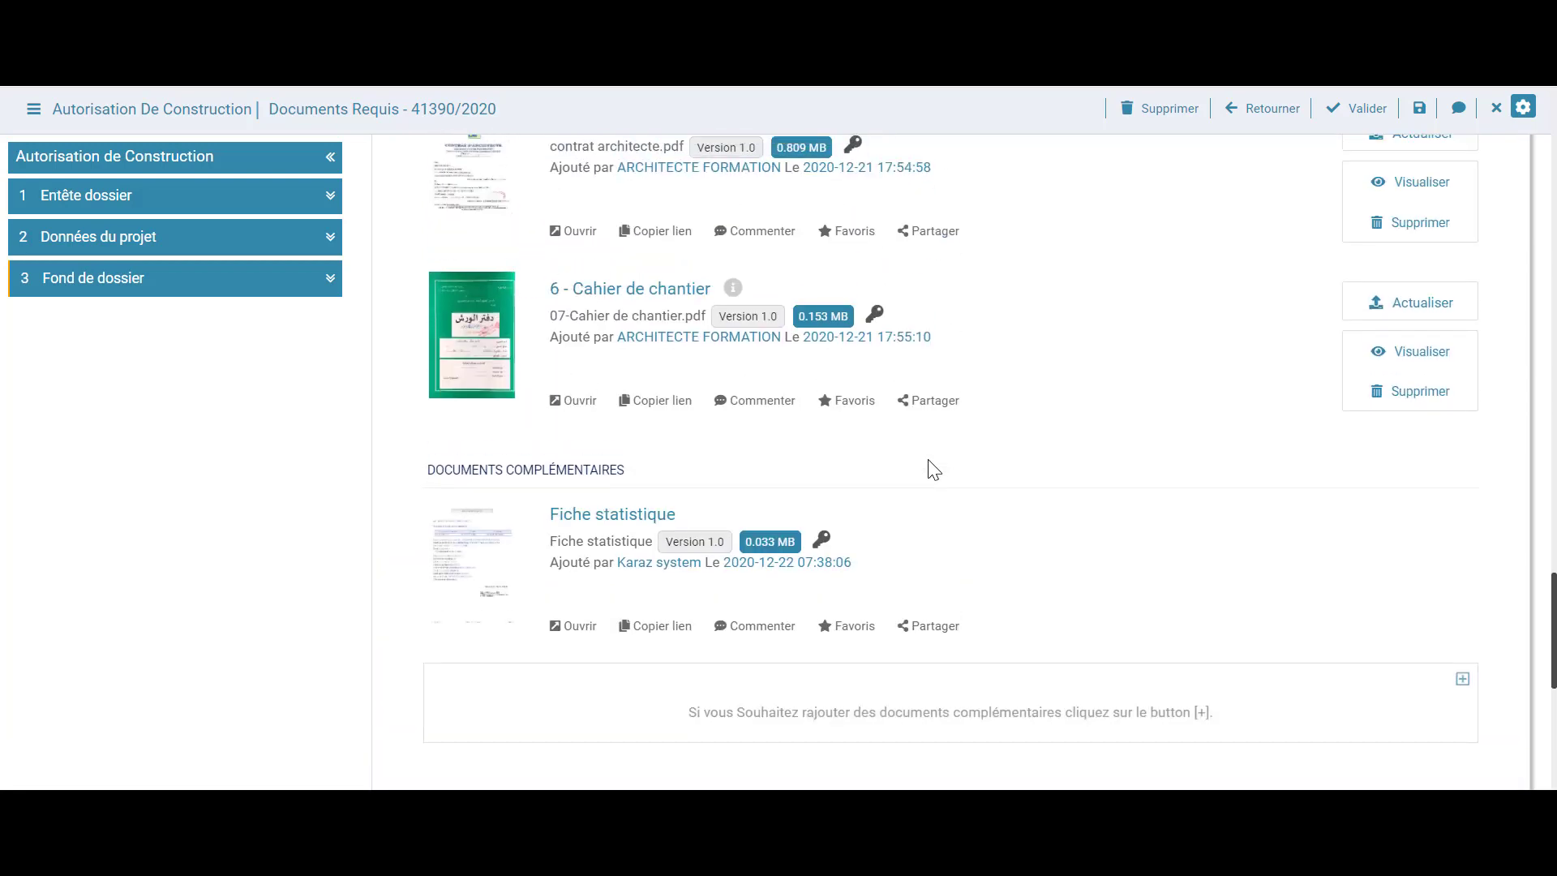
{"action": "scroll", "coordinate": [934, 470], "scroll_direction": "down", "scroll_amount": 3}
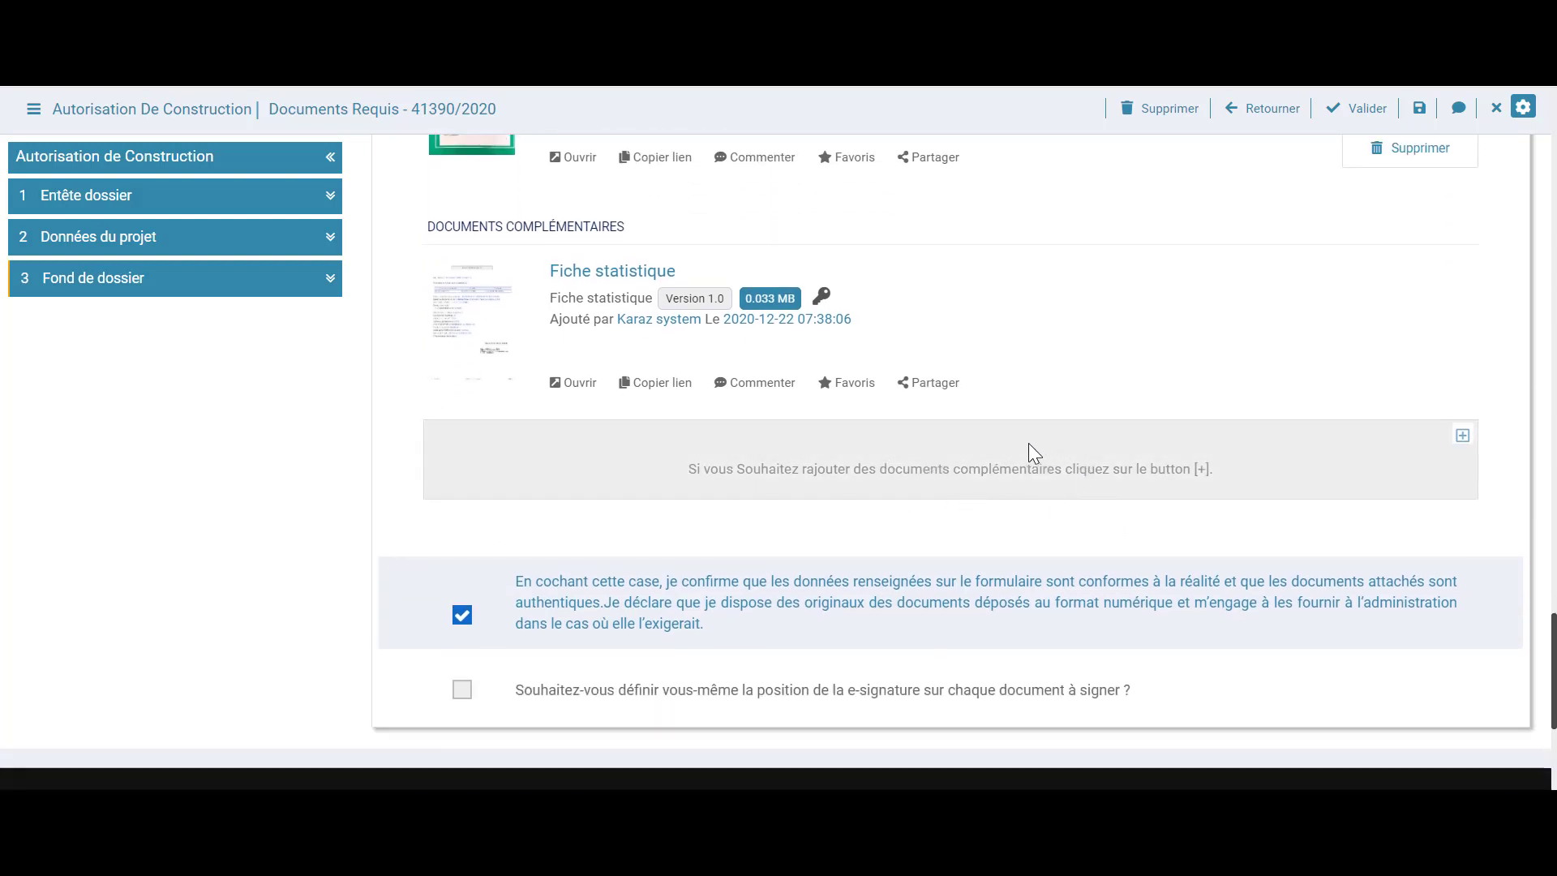
Add a complementary document row of type Plan topographique
{"action": "left_click", "coordinate": [1461, 439]}
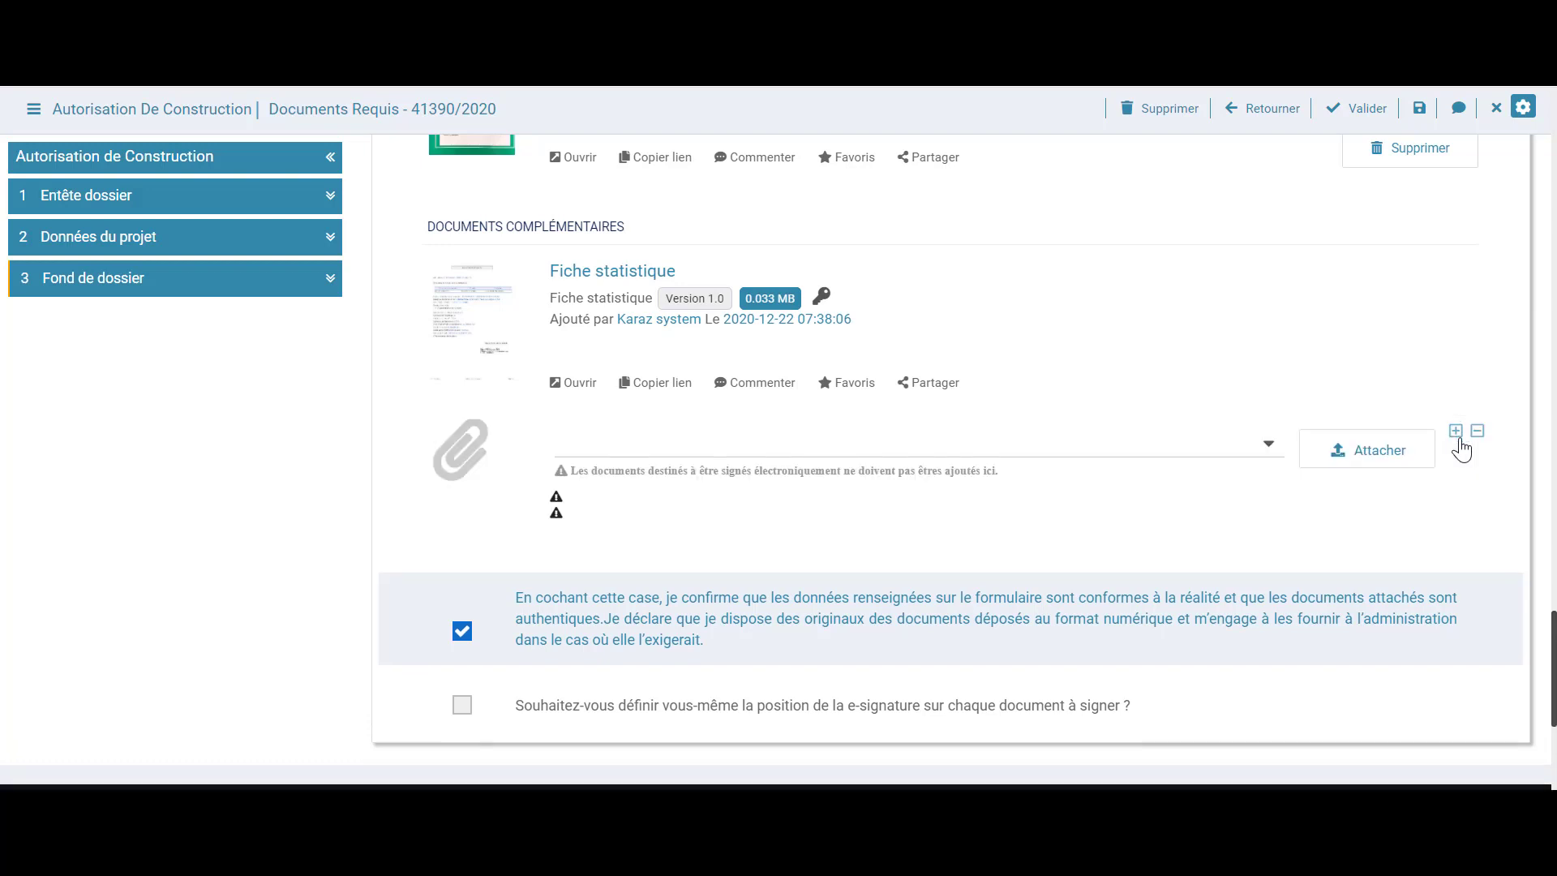
{"action": "left_click", "coordinate": [1269, 446]}
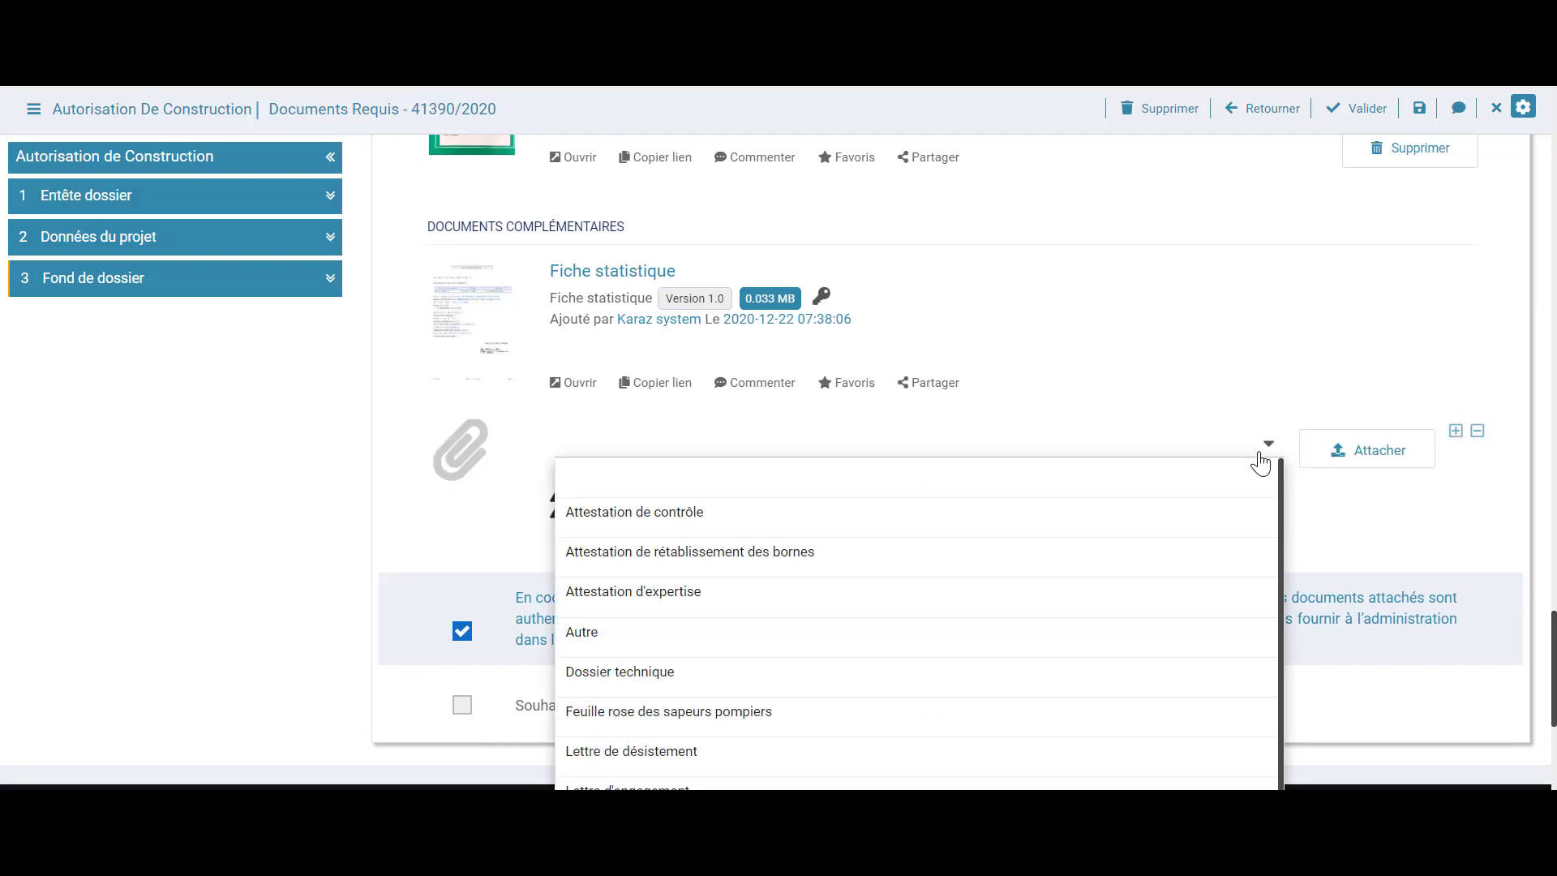
{"action": "scroll", "coordinate": [1298, 479], "scroll_direction": "down", "scroll_amount": 2}
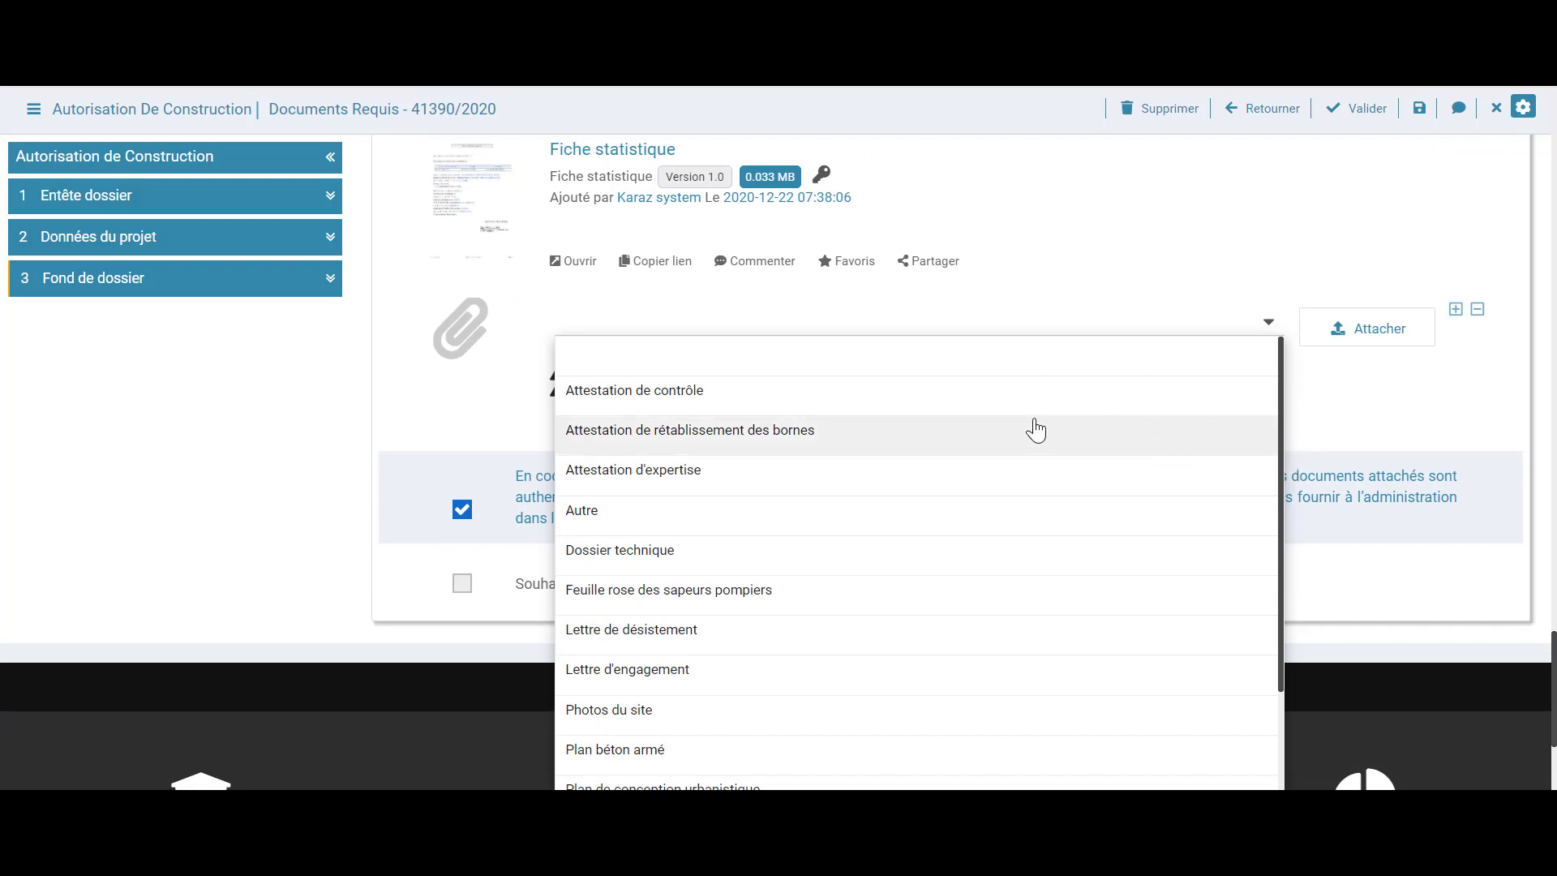
{"action": "scroll", "coordinate": [984, 538], "scroll_direction": "down", "scroll_amount": 2}
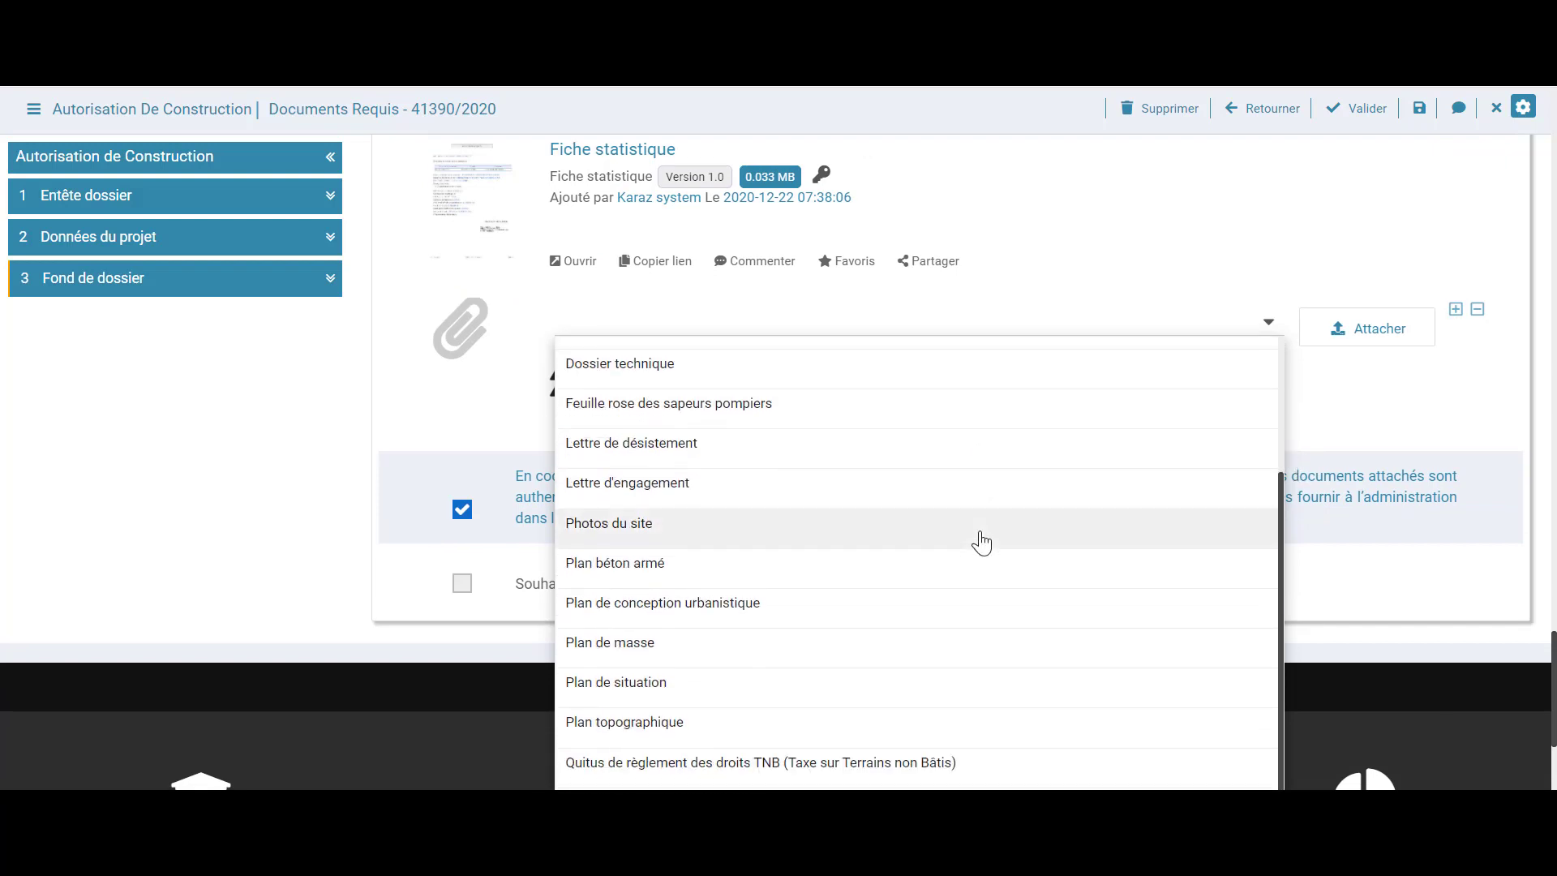
{"action": "left_click", "coordinate": [726, 724]}
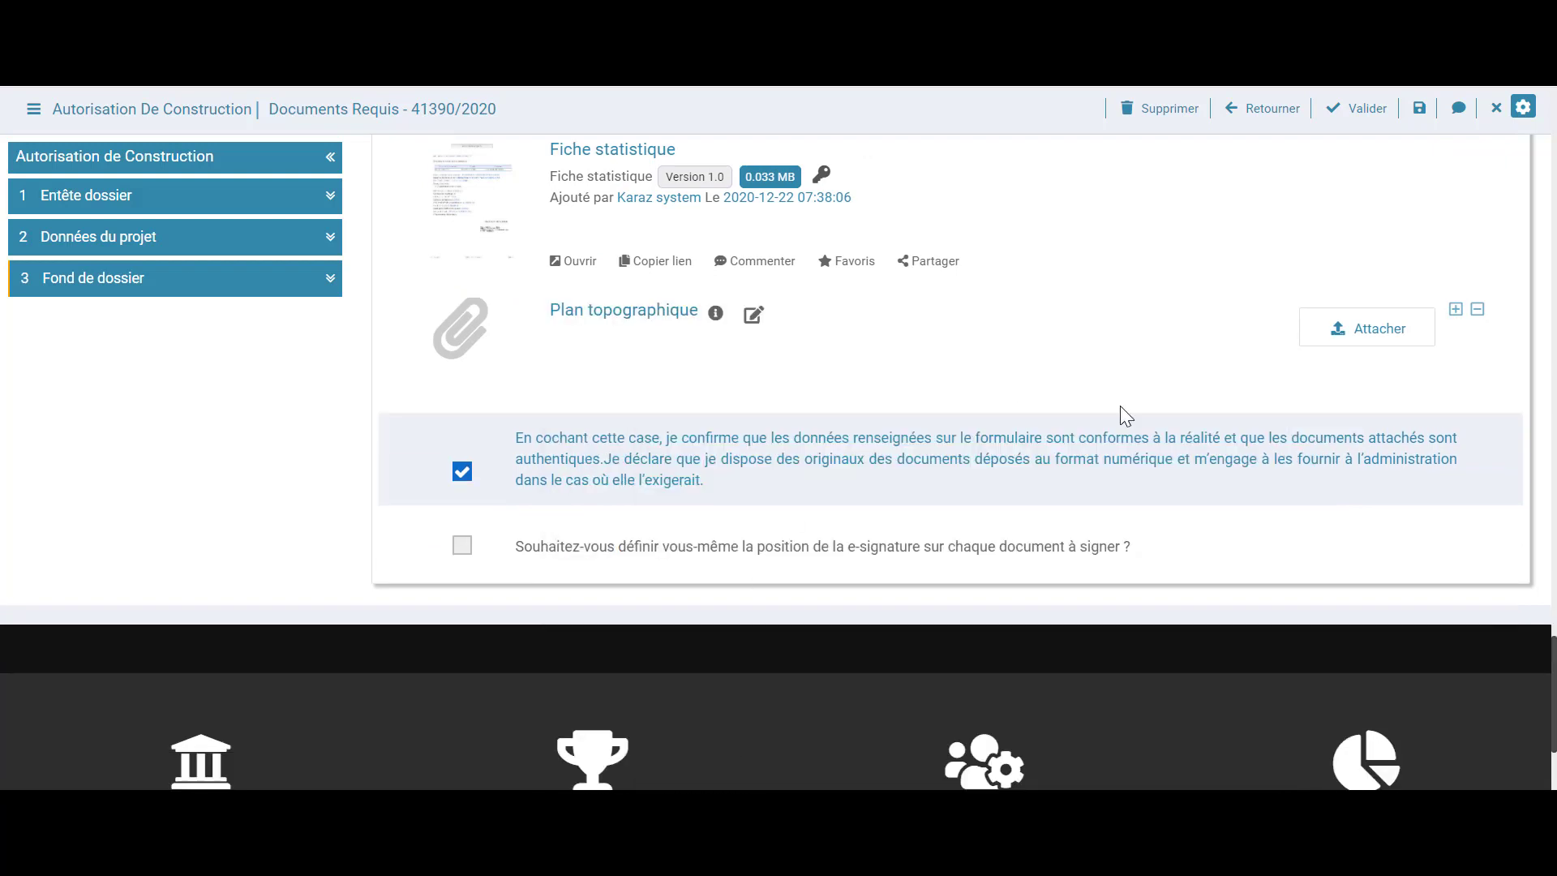
Upload contract topo.pdf to the Plan topographique row and re-confirm the accuracy declaration
{"action": "left_click", "coordinate": [1359, 341]}
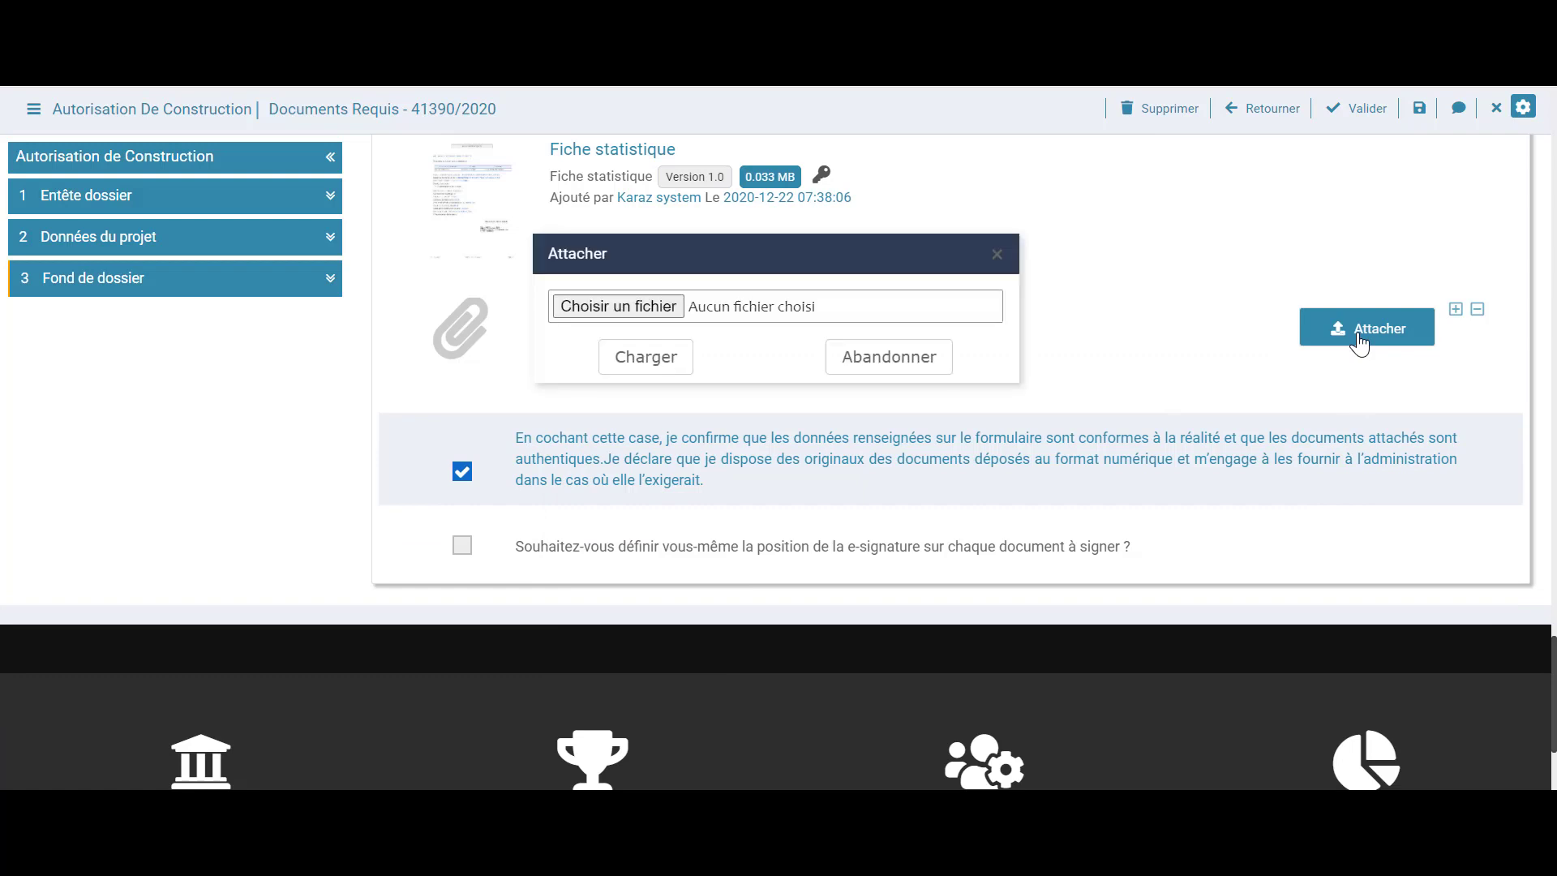
{"action": "left_click", "coordinate": [664, 309]}
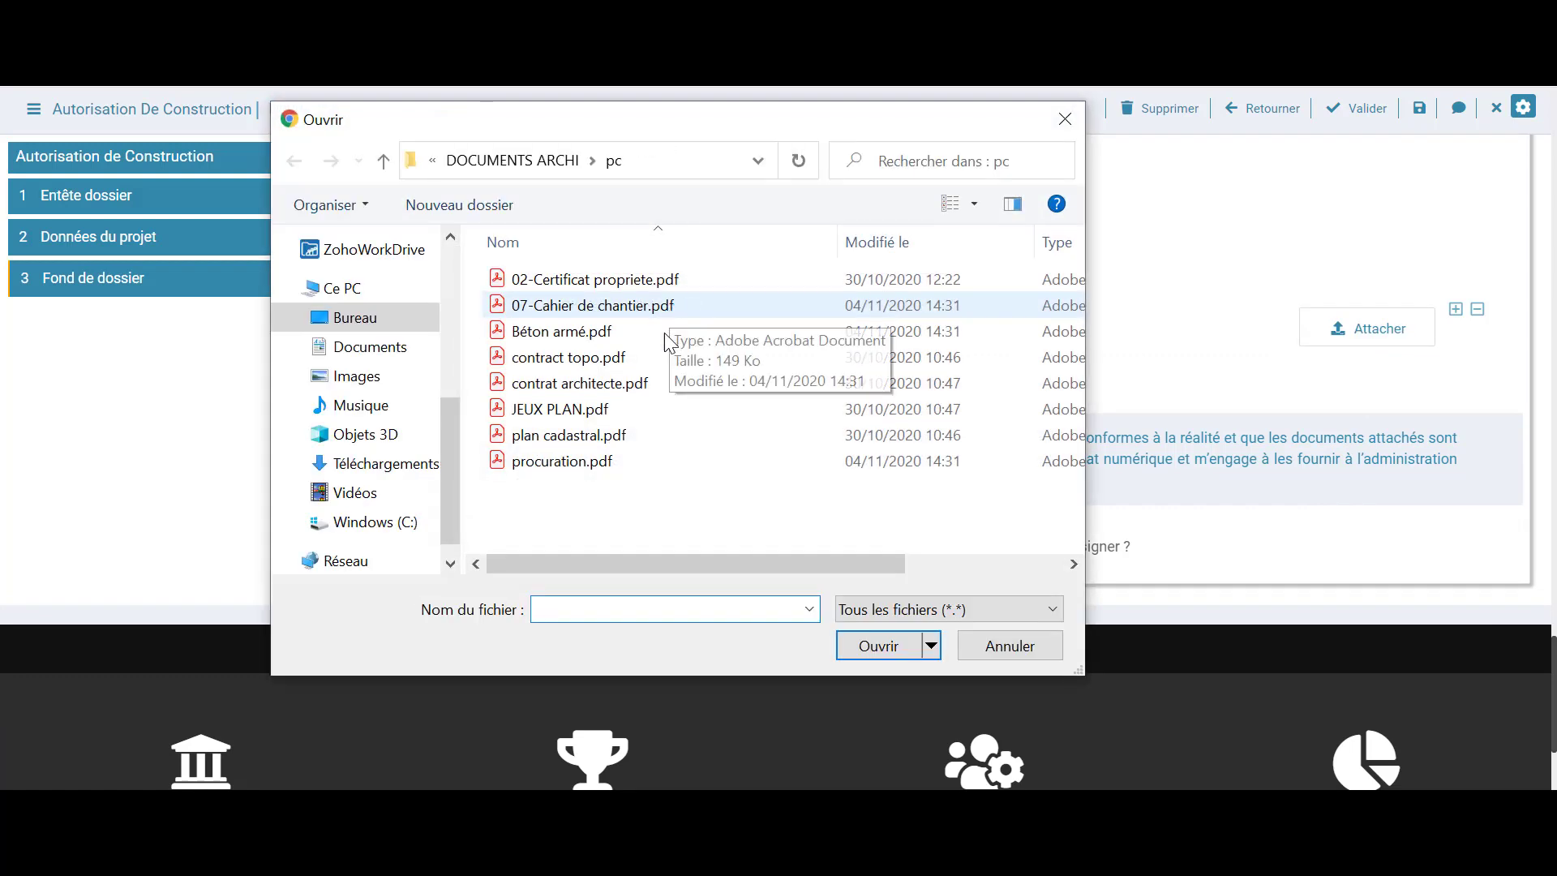
{"action": "left_click", "coordinate": [584, 357]}
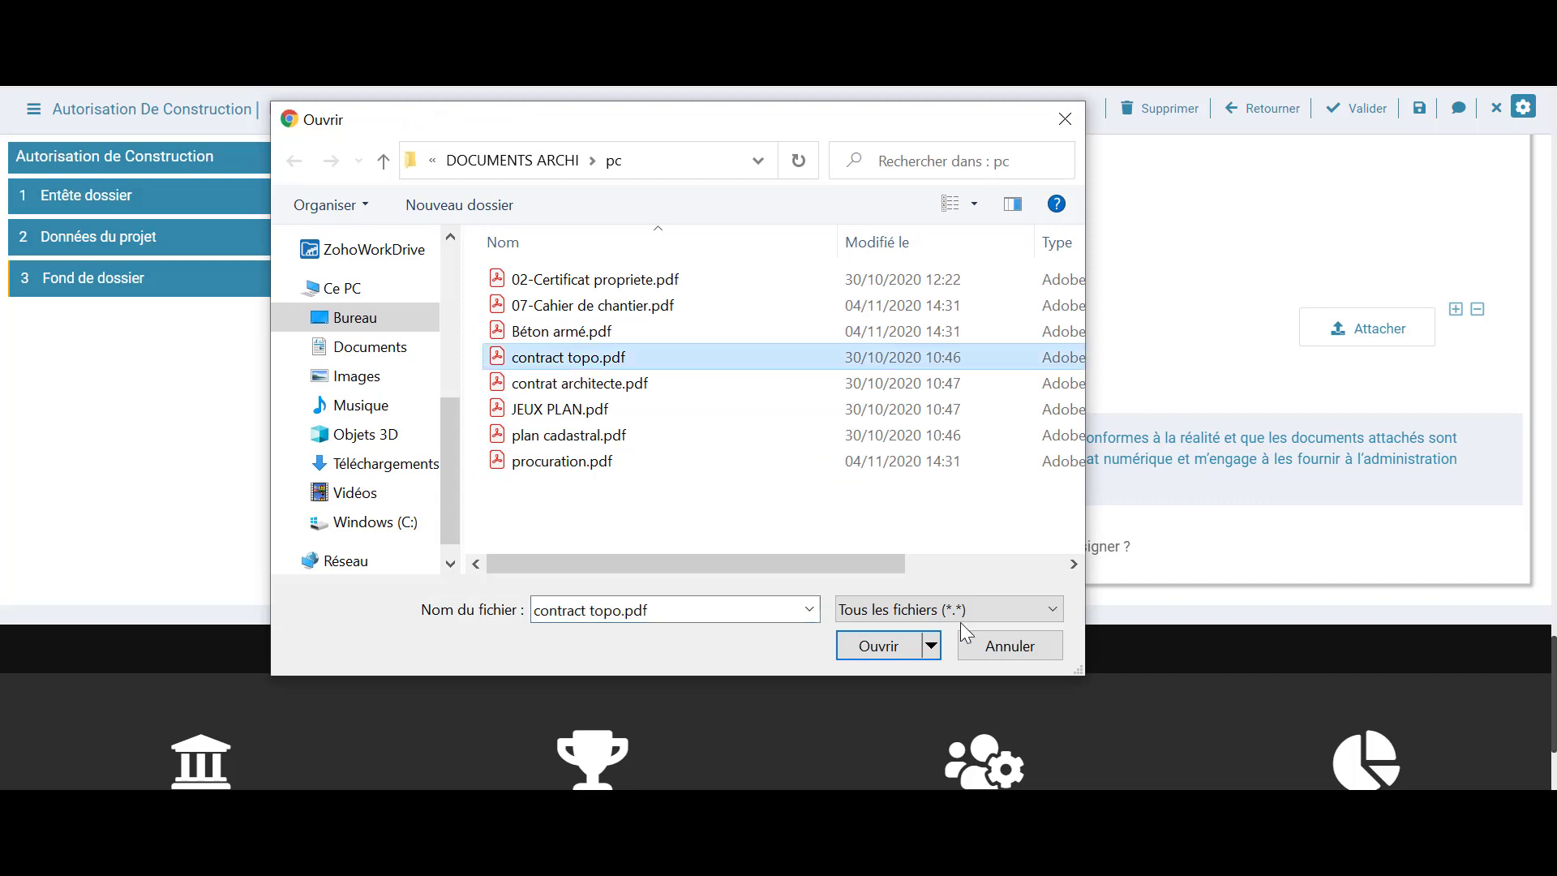
{"action": "left_click", "coordinate": [880, 646]}
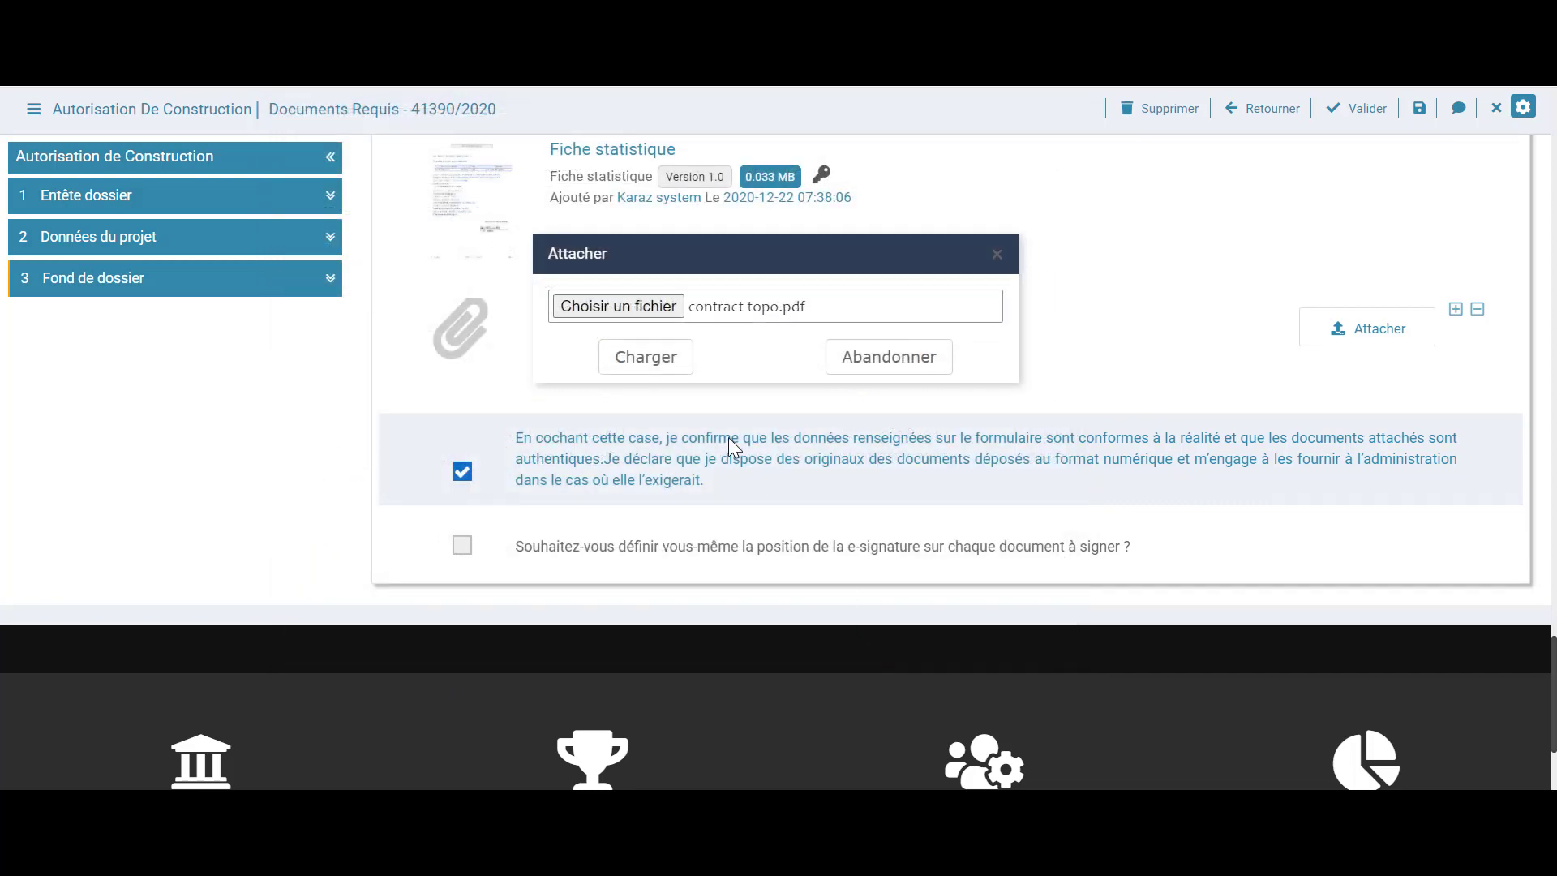
{"action": "left_click", "coordinate": [664, 374]}
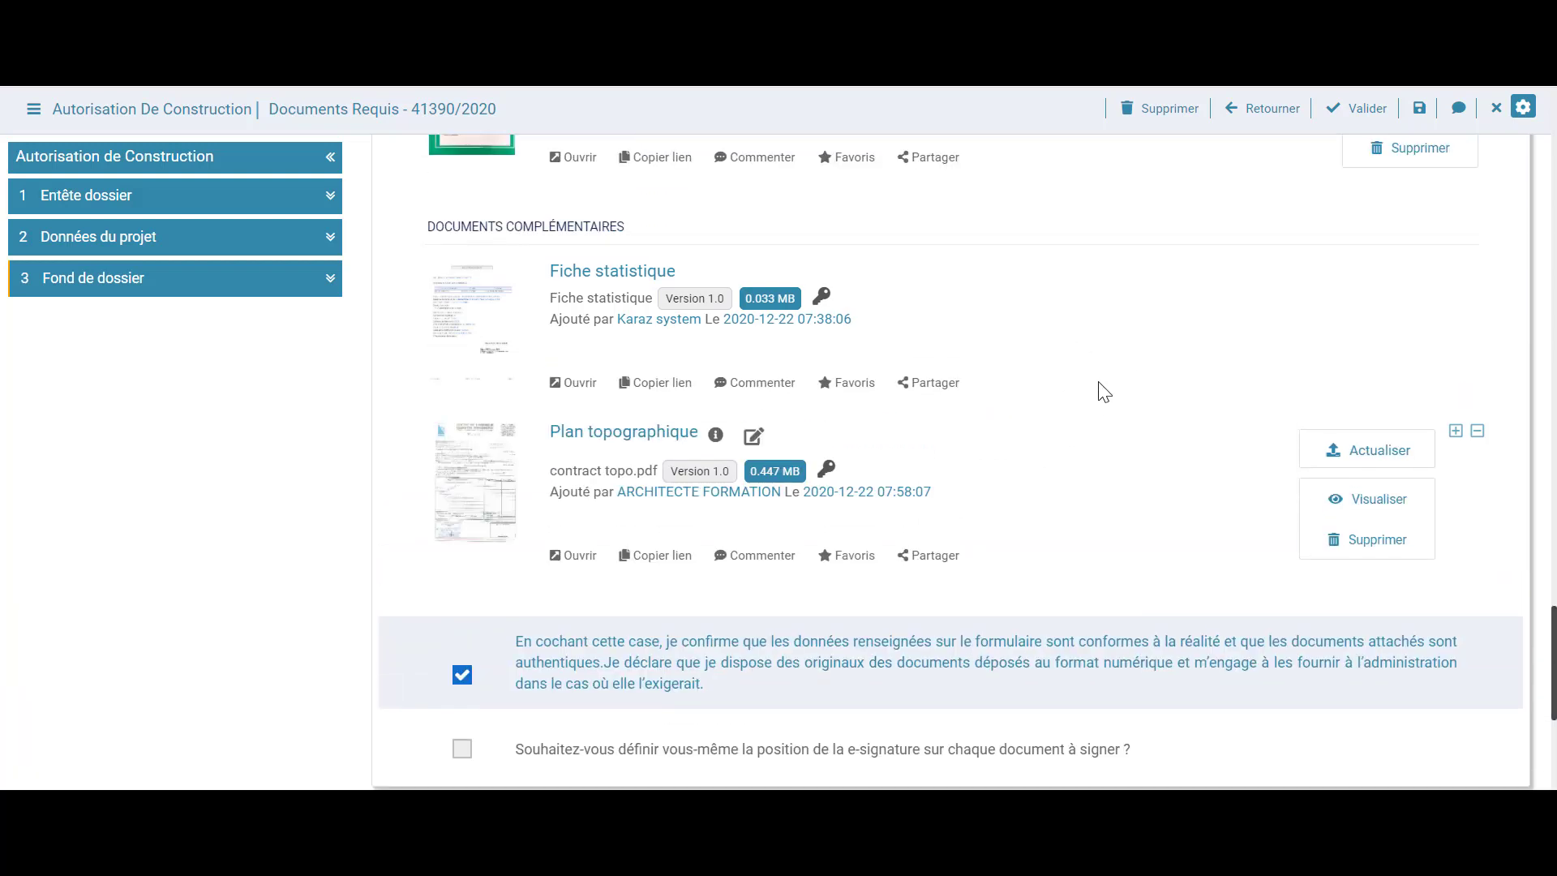
{"action": "left_click", "coordinate": [463, 685]}
{"action": "left_click", "coordinate": [463, 681]}
{"action": "scroll", "coordinate": [581, 646], "scroll_direction": "down", "scroll_amount": 3}
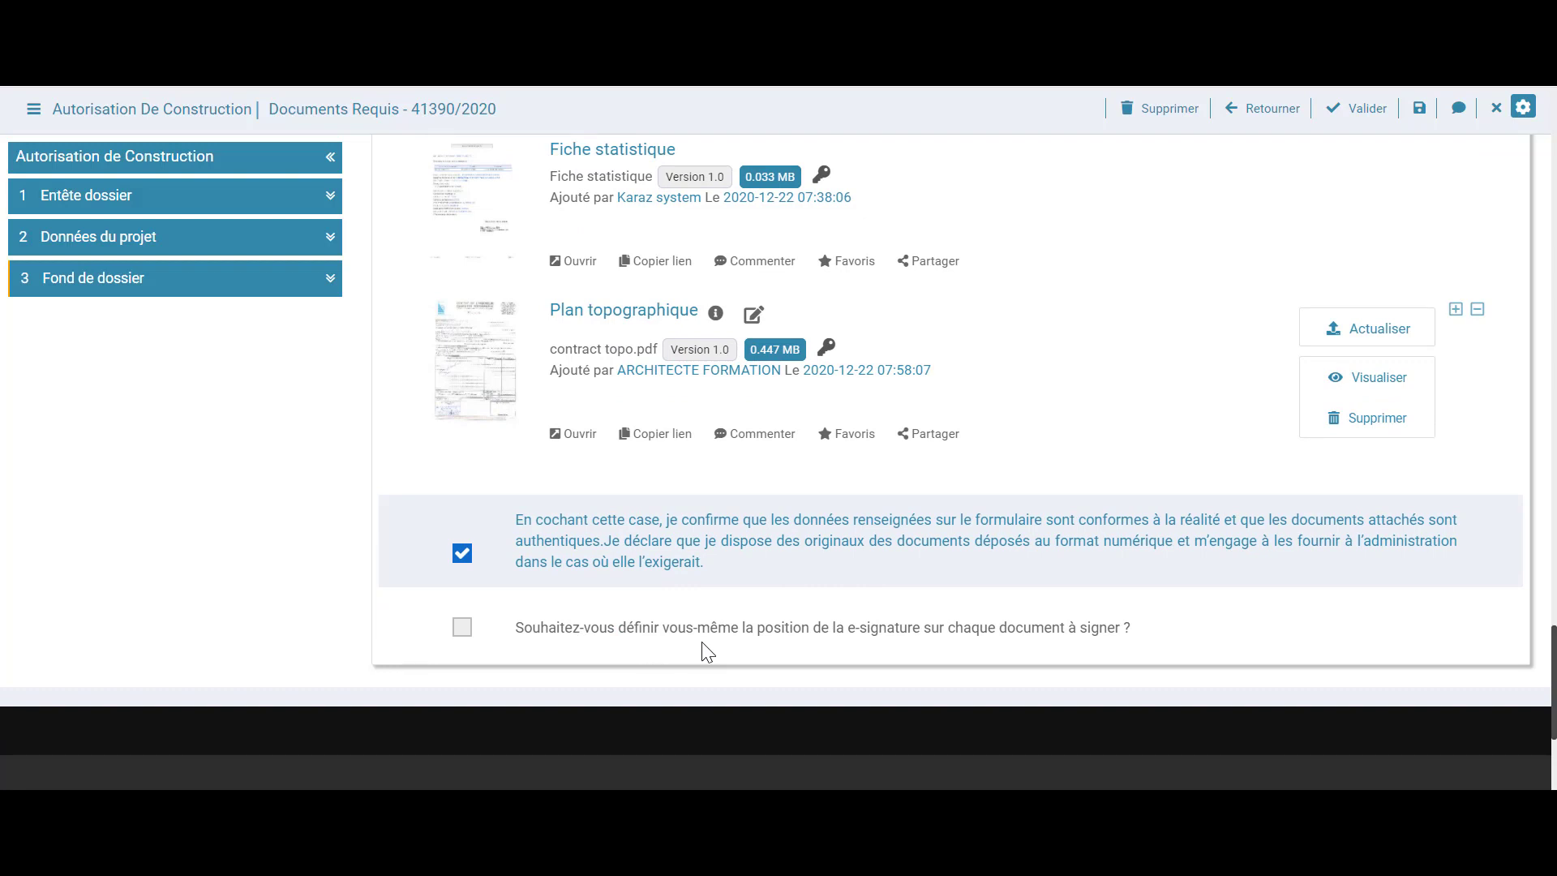
Enable self-positioned e-signature and load Jeux de plans architecturaux as the document to sign
{"action": "left_click", "coordinate": [465, 630]}
{"action": "scroll", "coordinate": [340, 635], "scroll_direction": "down", "scroll_amount": 5}
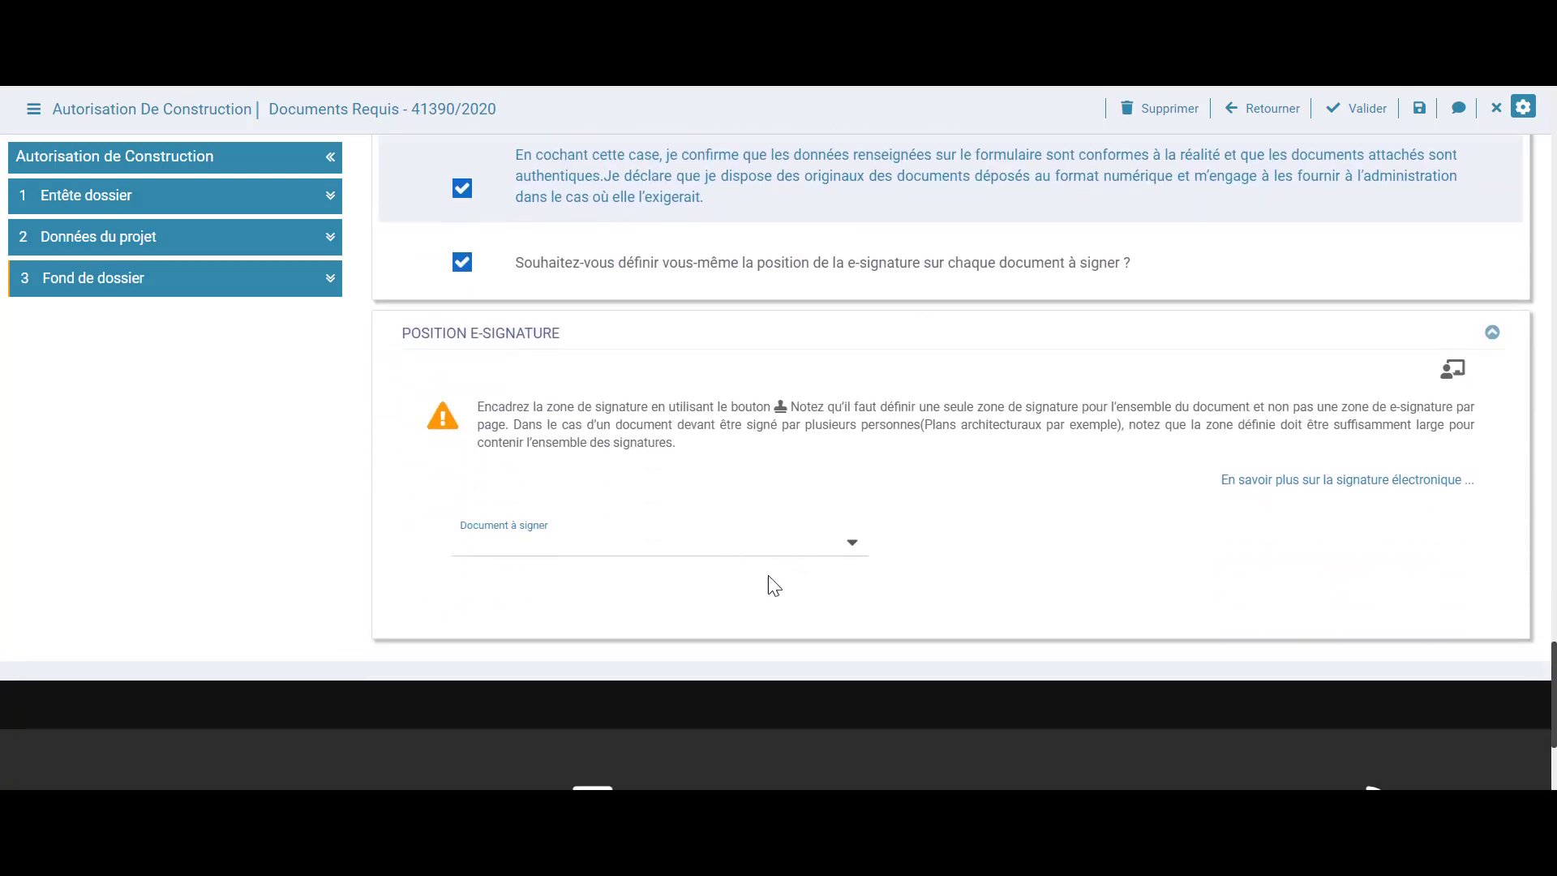
{"action": "left_click", "coordinate": [825, 550]}
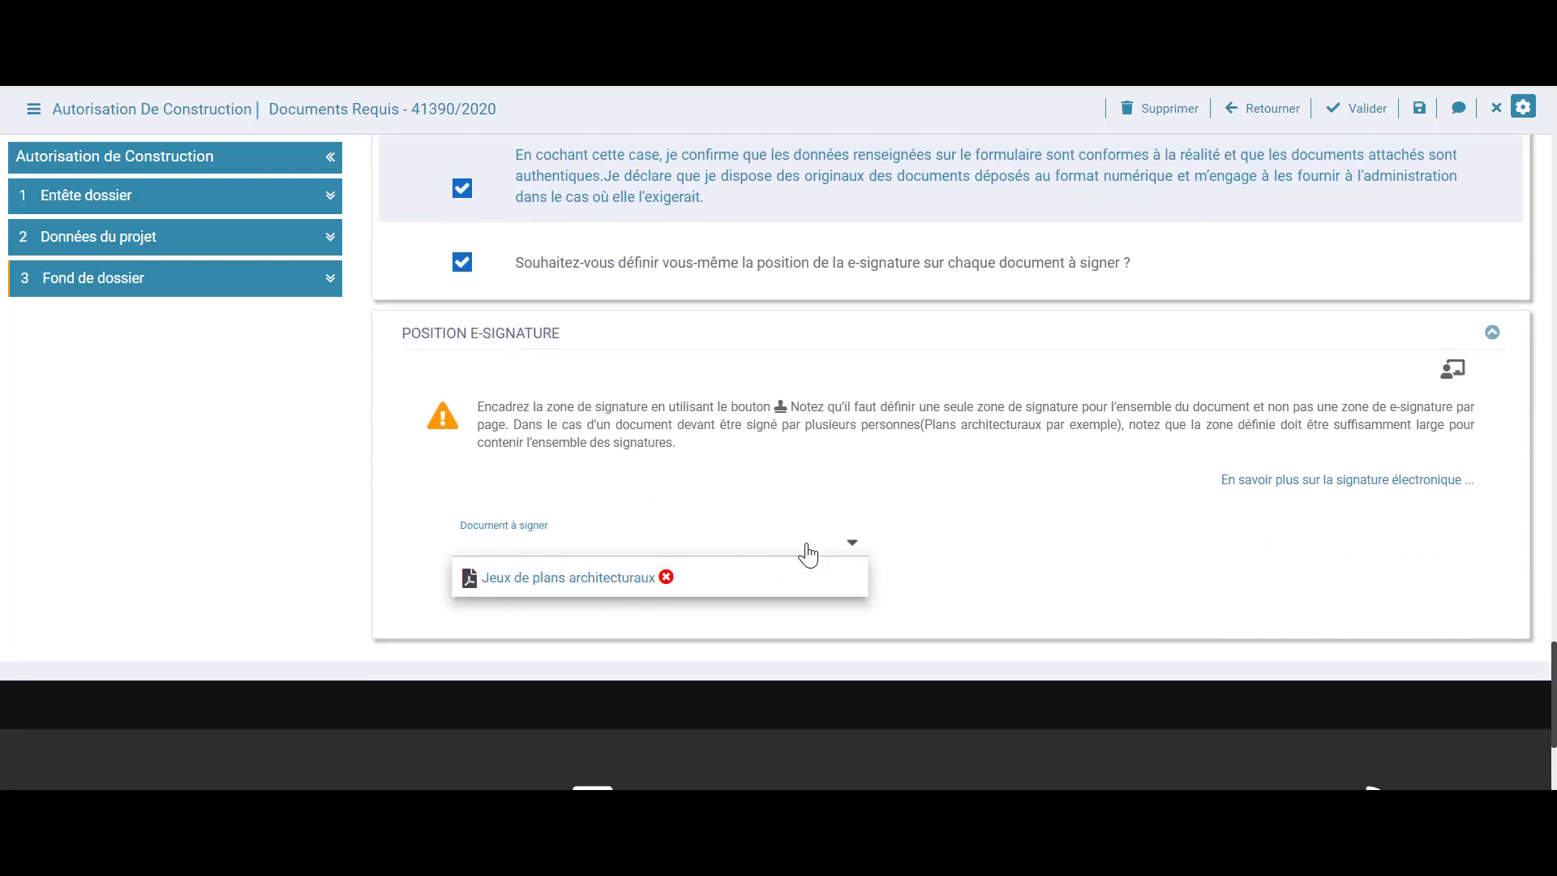
{"action": "left_click", "coordinate": [709, 586]}
{"action": "scroll", "coordinate": [306, 574], "scroll_direction": "down", "scroll_amount": 5}
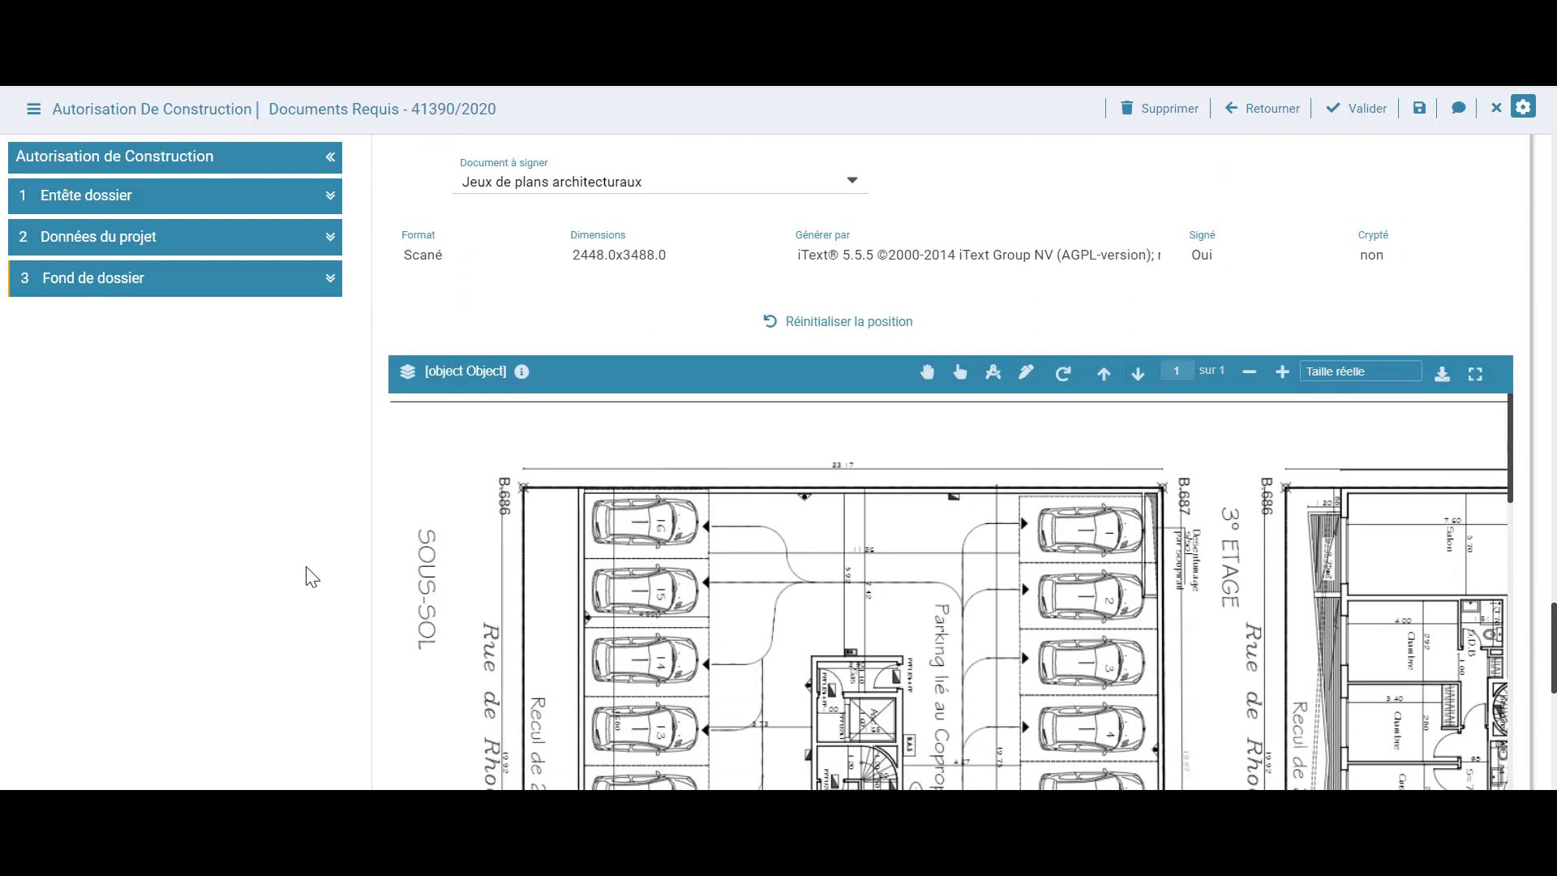
{"action": "scroll", "coordinate": [307, 576], "scroll_direction": "down", "scroll_amount": 3}
{"action": "scroll", "coordinate": [894, 457], "scroll_direction": "down", "scroll_amount": 3}
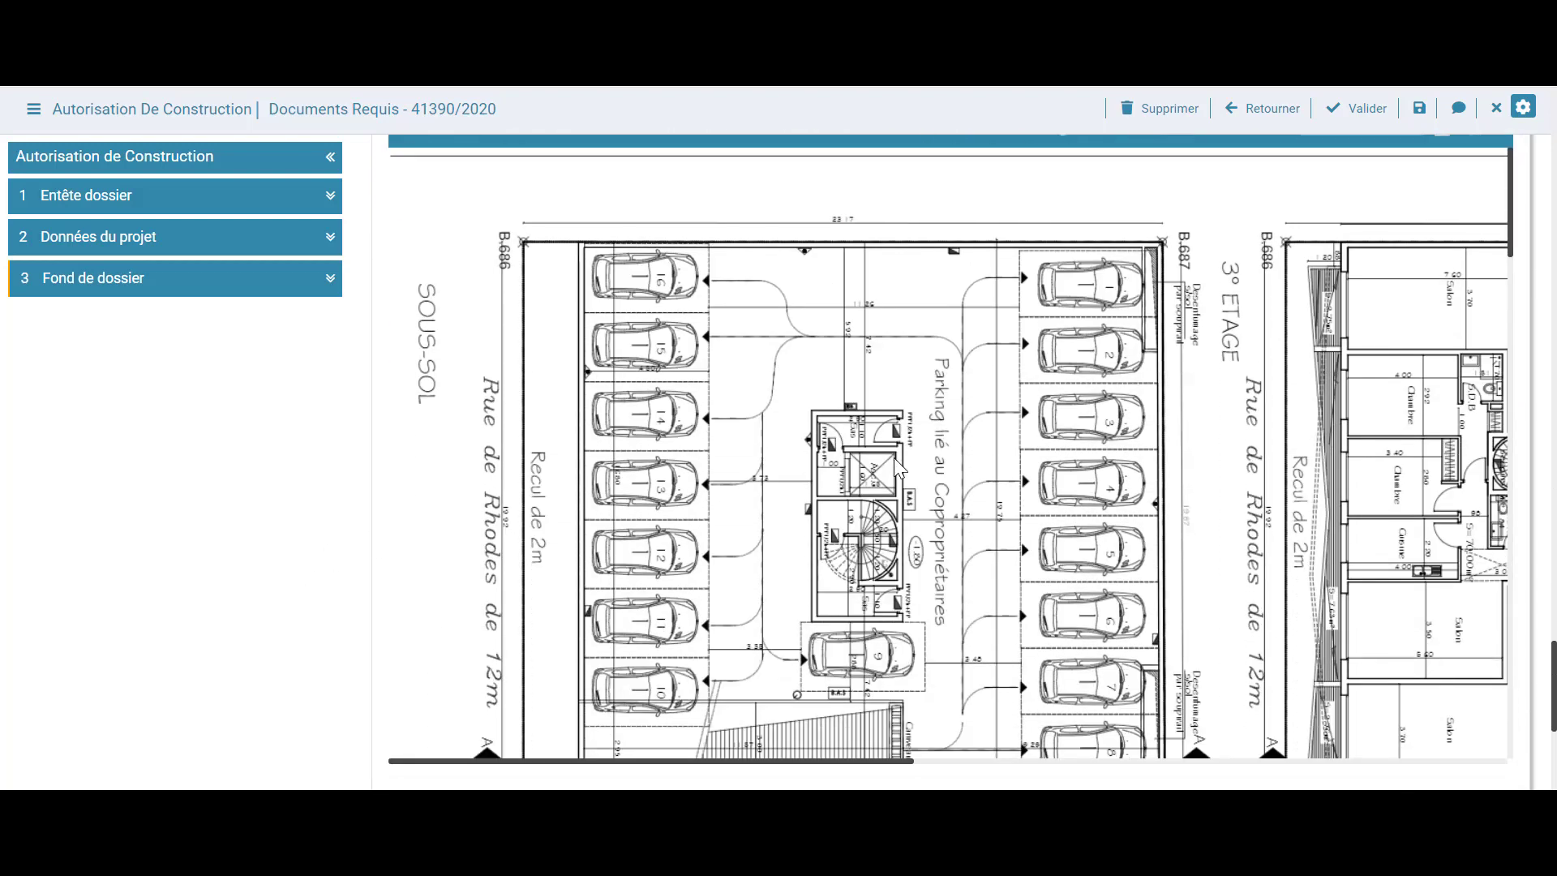
{"action": "scroll", "coordinate": [894, 458], "scroll_direction": "down", "scroll_amount": 10}
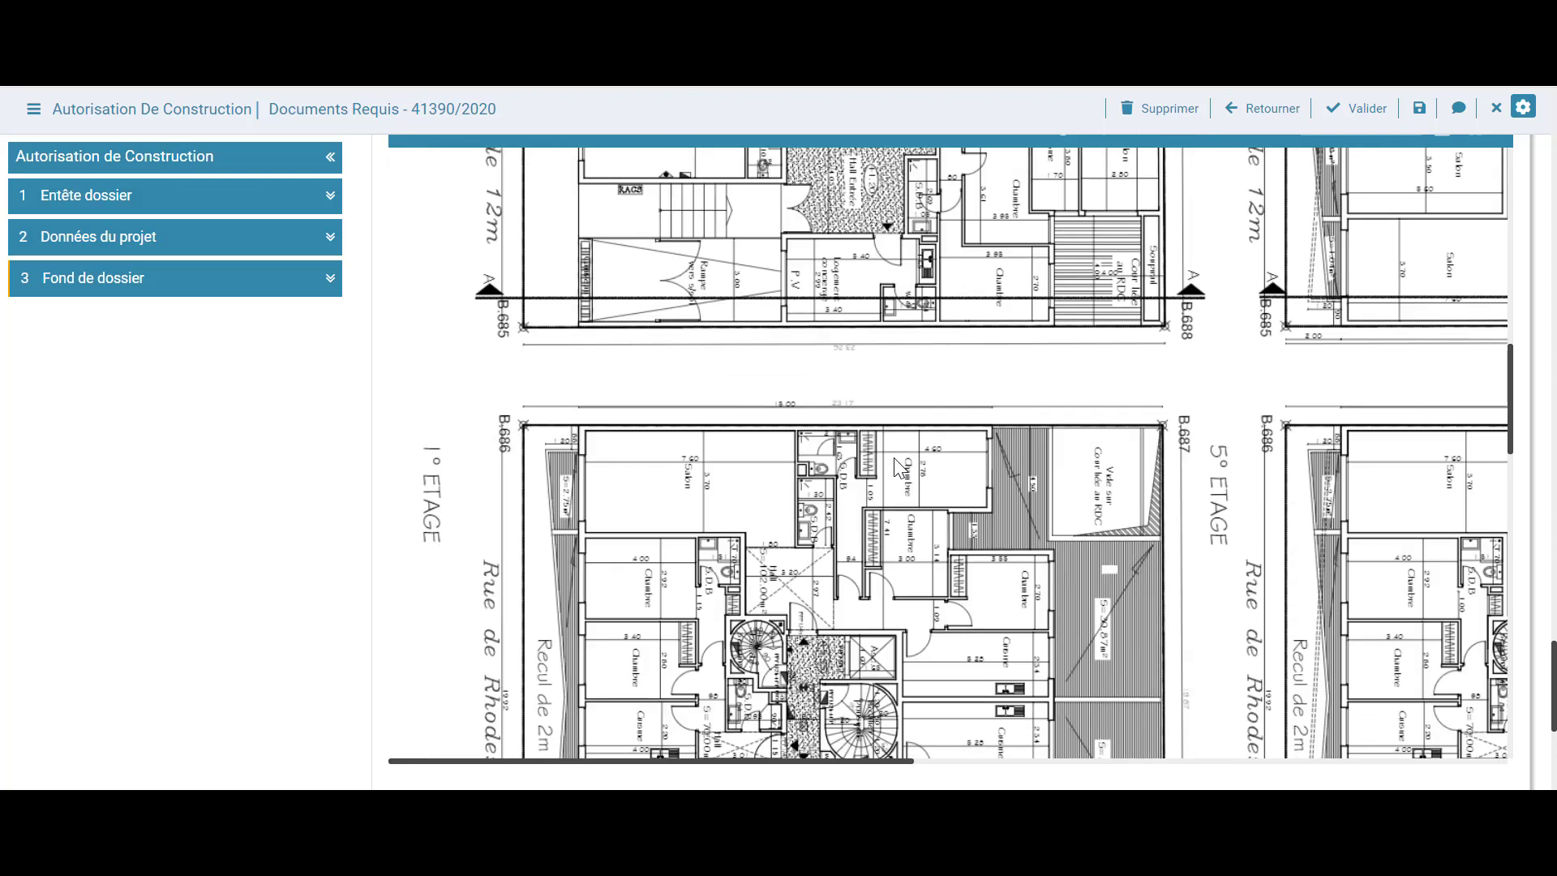
{"action": "scroll", "coordinate": [894, 458], "scroll_direction": "down", "scroll_amount": 10}
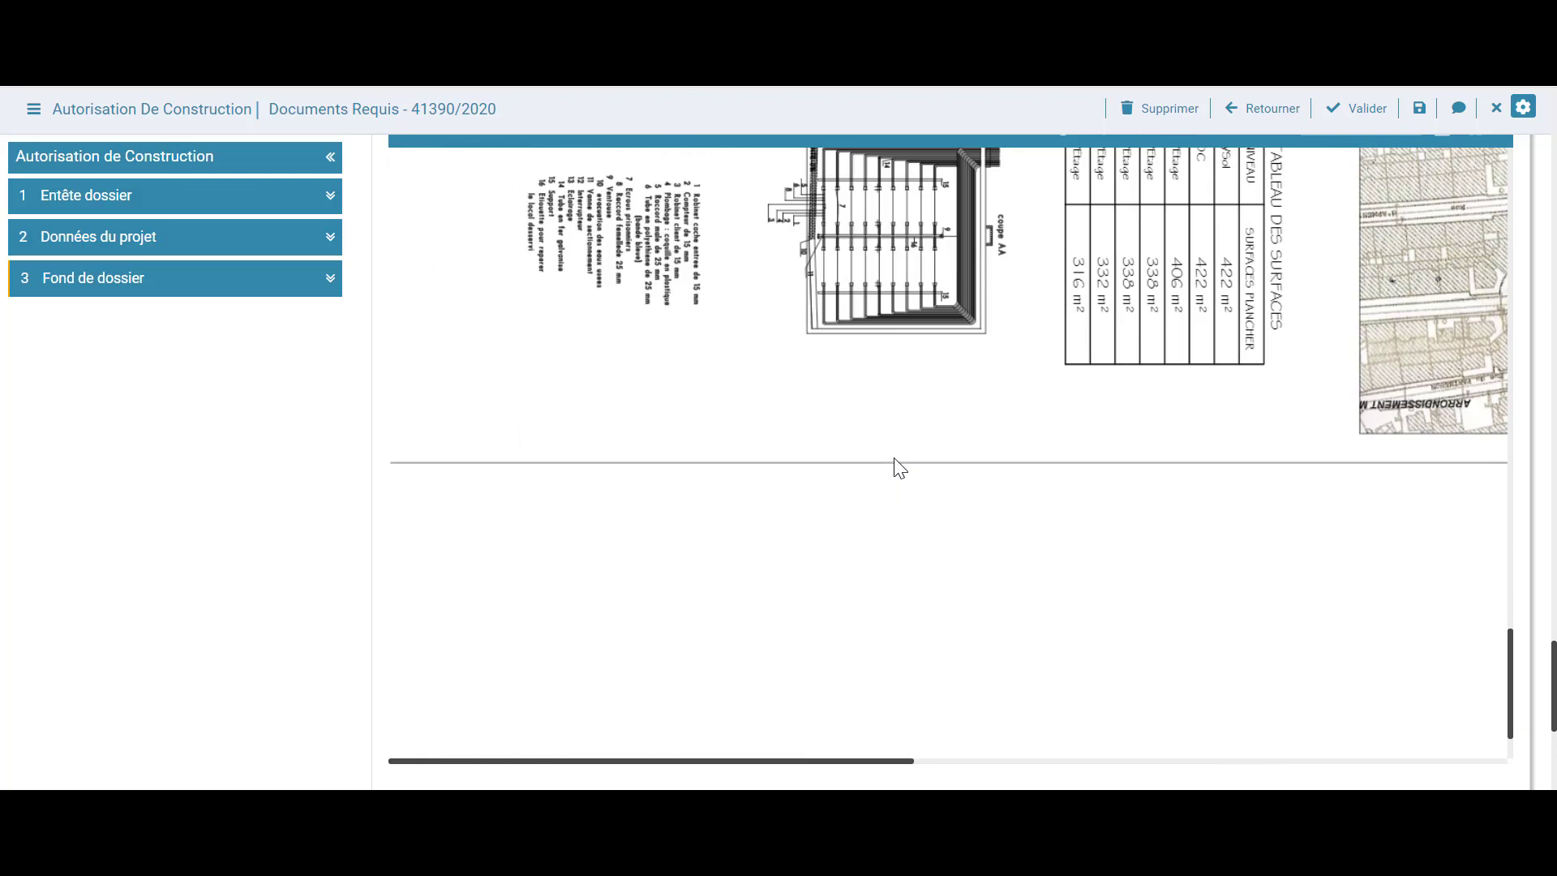
{"action": "scroll", "coordinate": [250, 486], "scroll_direction": "up", "scroll_amount": 5}
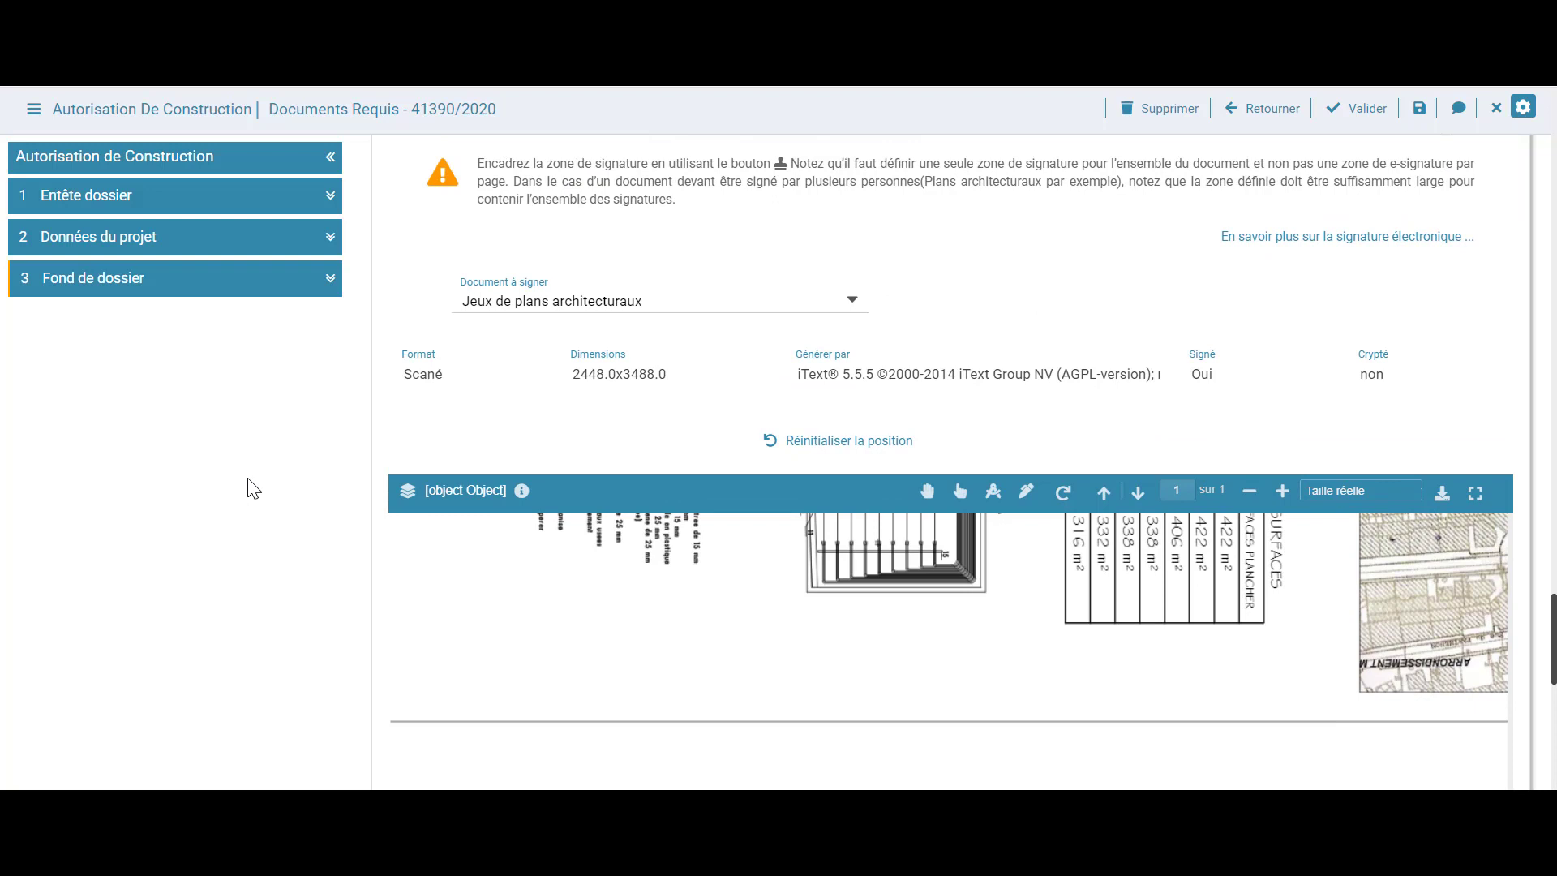
{"action": "scroll", "coordinate": [253, 488], "scroll_direction": "down", "scroll_amount": 5}
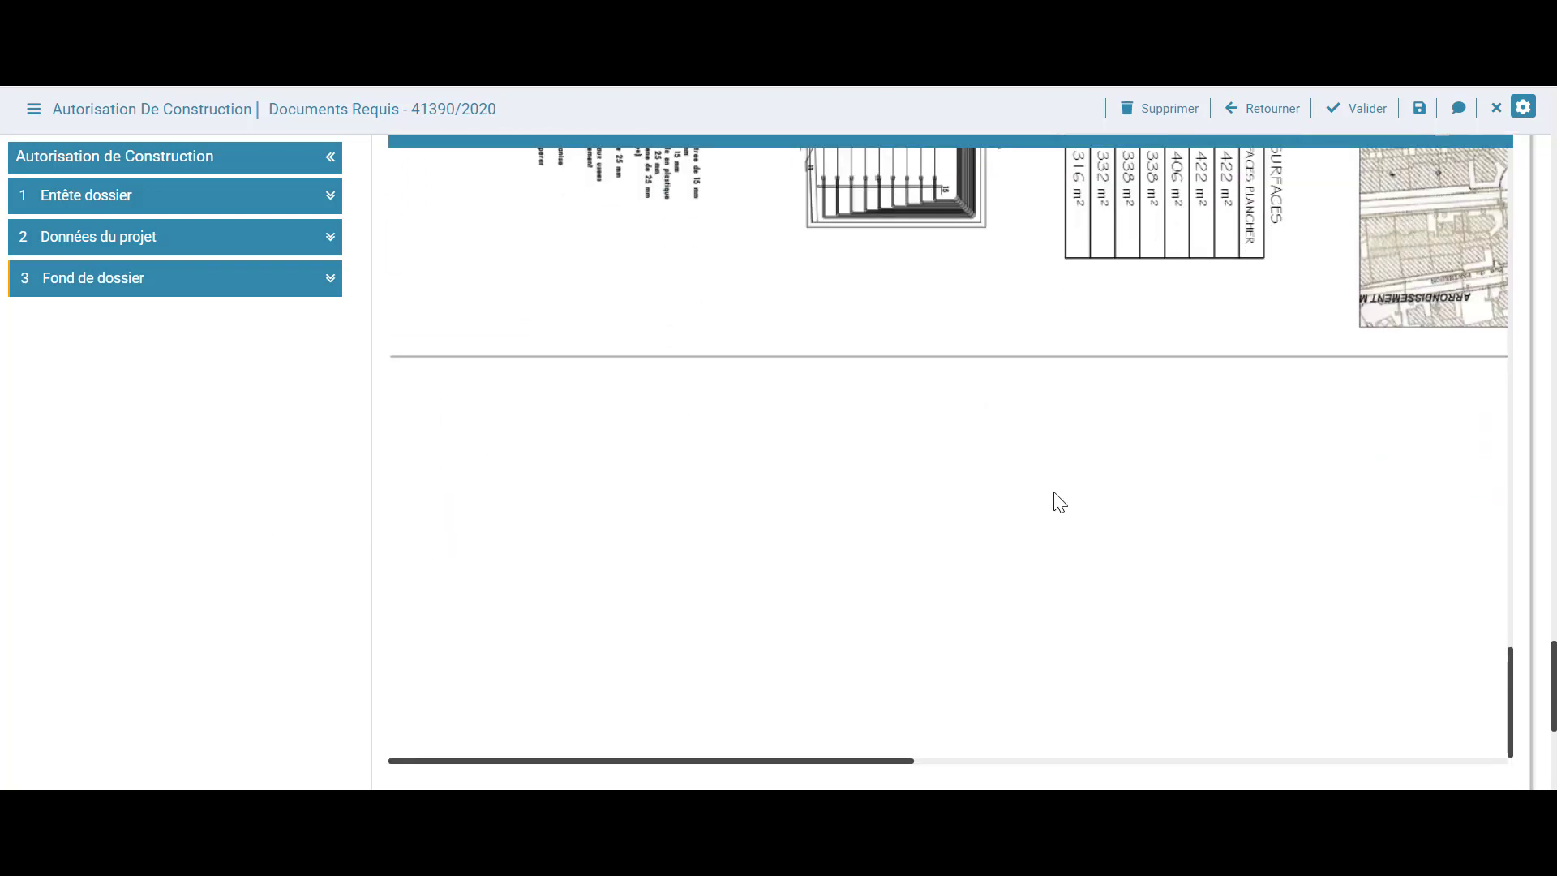
{"action": "scroll", "coordinate": [243, 514], "scroll_direction": "up", "scroll_amount": 2}
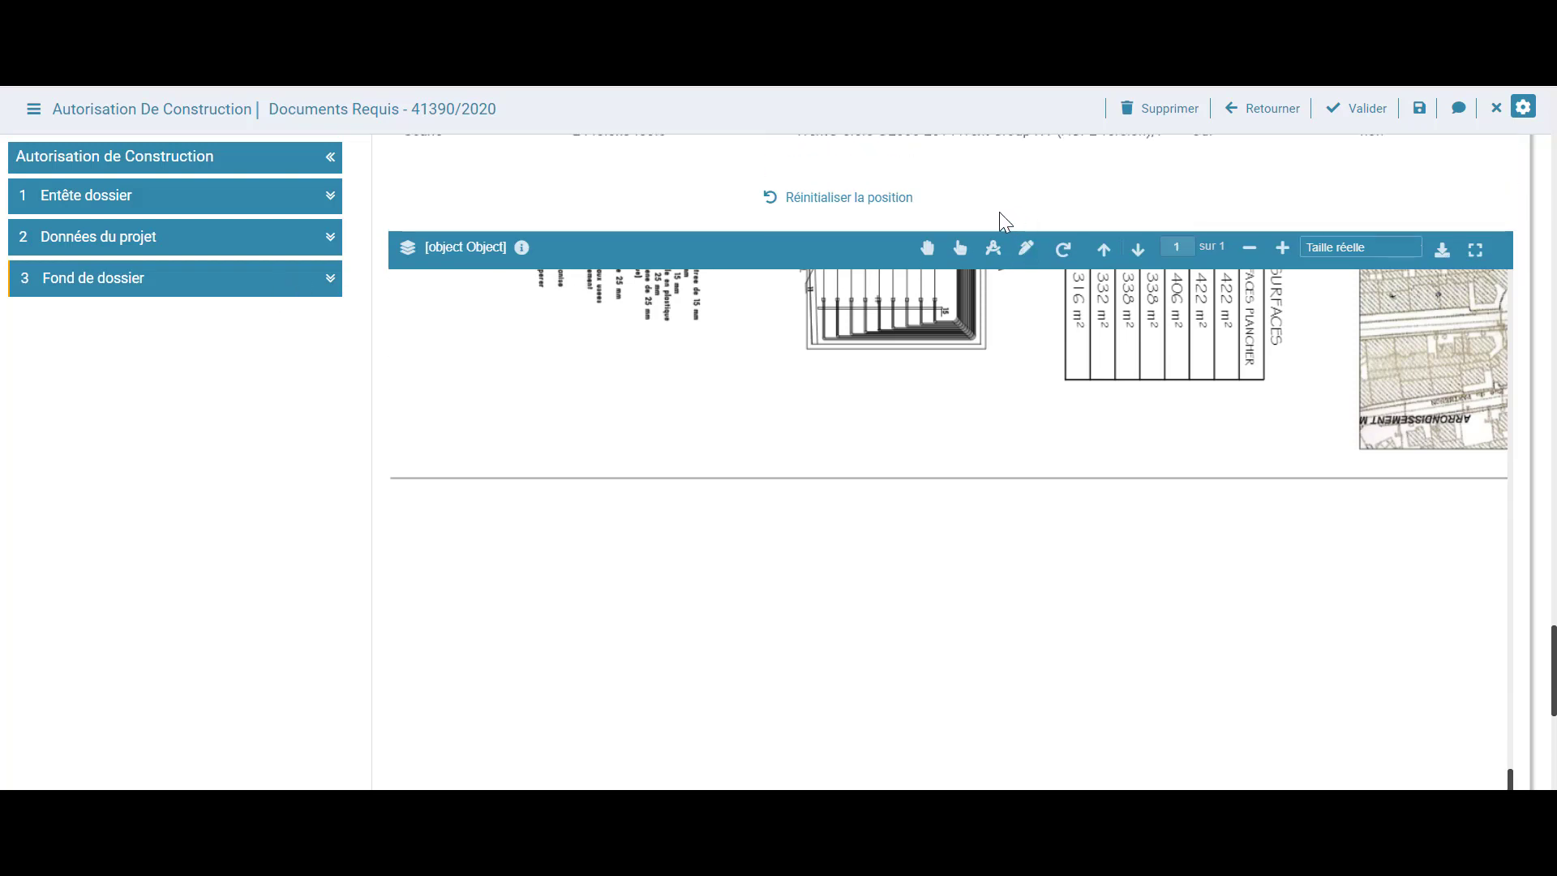
Draw a Zone de Signature box below the architectural plan with the stamp tool and confirm it
{"action": "left_click", "coordinate": [1026, 250]}
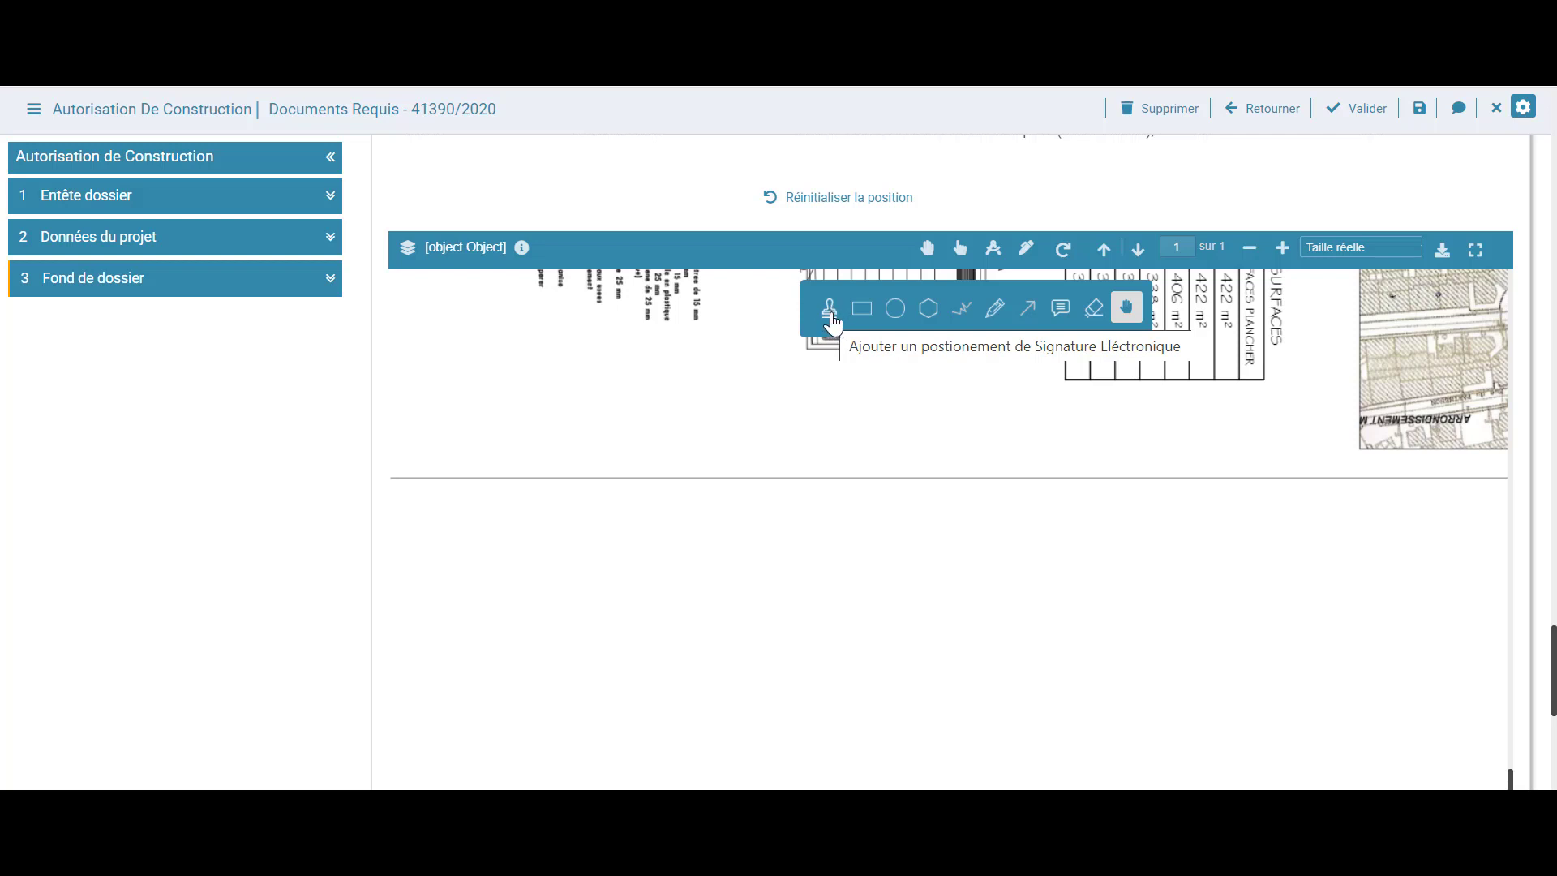
{"action": "left_click", "coordinate": [830, 315]}
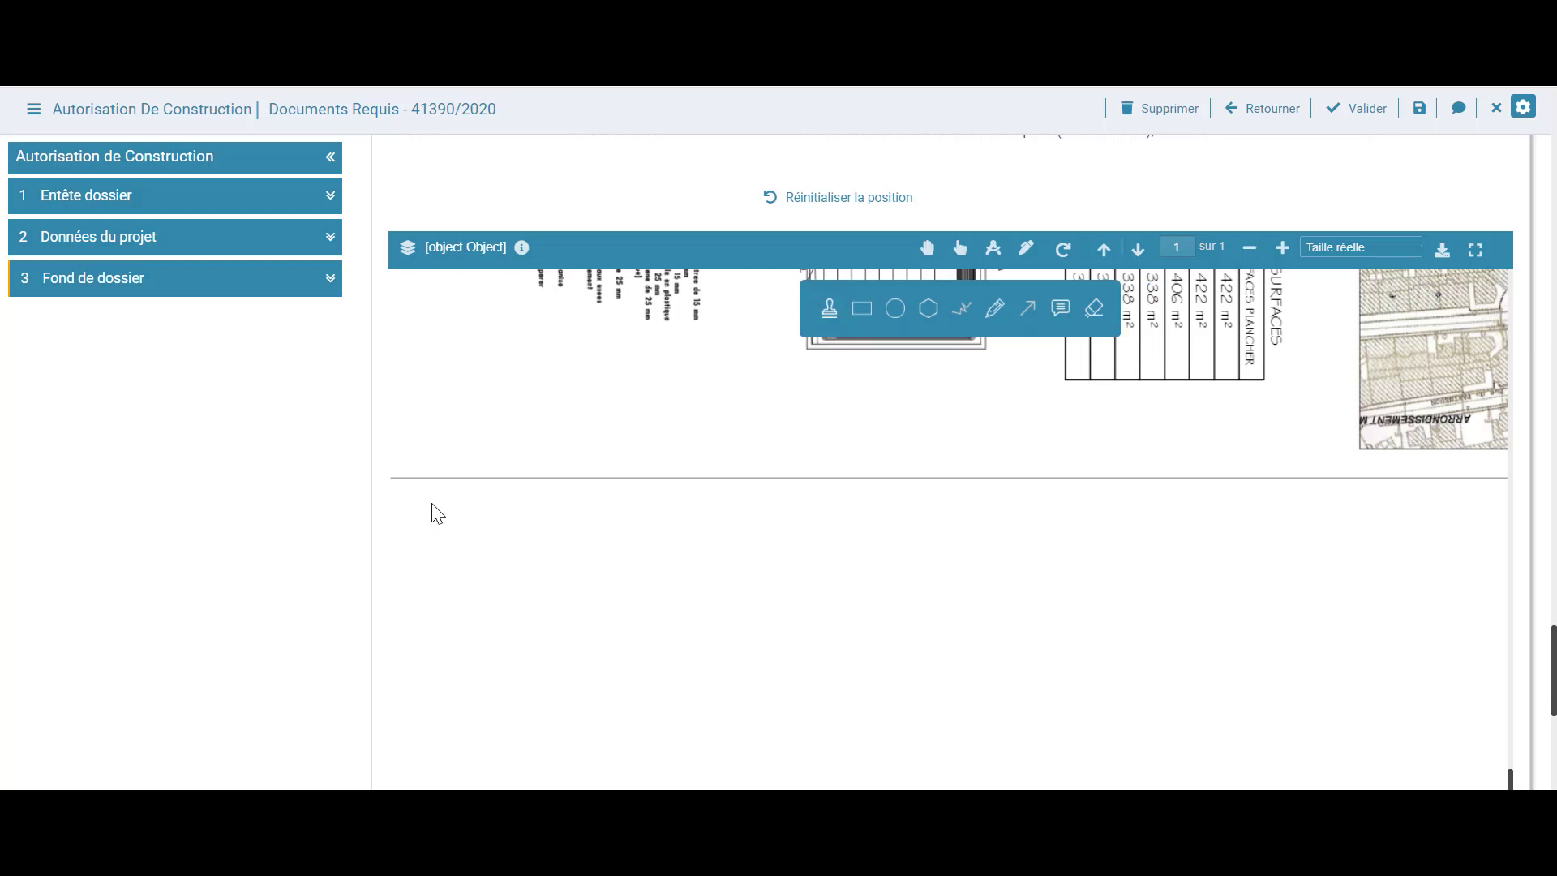
{"action": "mouse_move", "coordinate": [433, 504]}
{"action": "left_mouse_down"}
{"action": "mouse_move", "coordinate": [476, 661]}
{"action": "mouse_move", "coordinate": [636, 736]}
{"action": "mouse_move", "coordinate": [1098, 698]}
{"action": "mouse_move", "coordinate": [1262, 703]}
{"action": "mouse_move", "coordinate": [1308, 722]}
{"action": "left_mouse_up"}
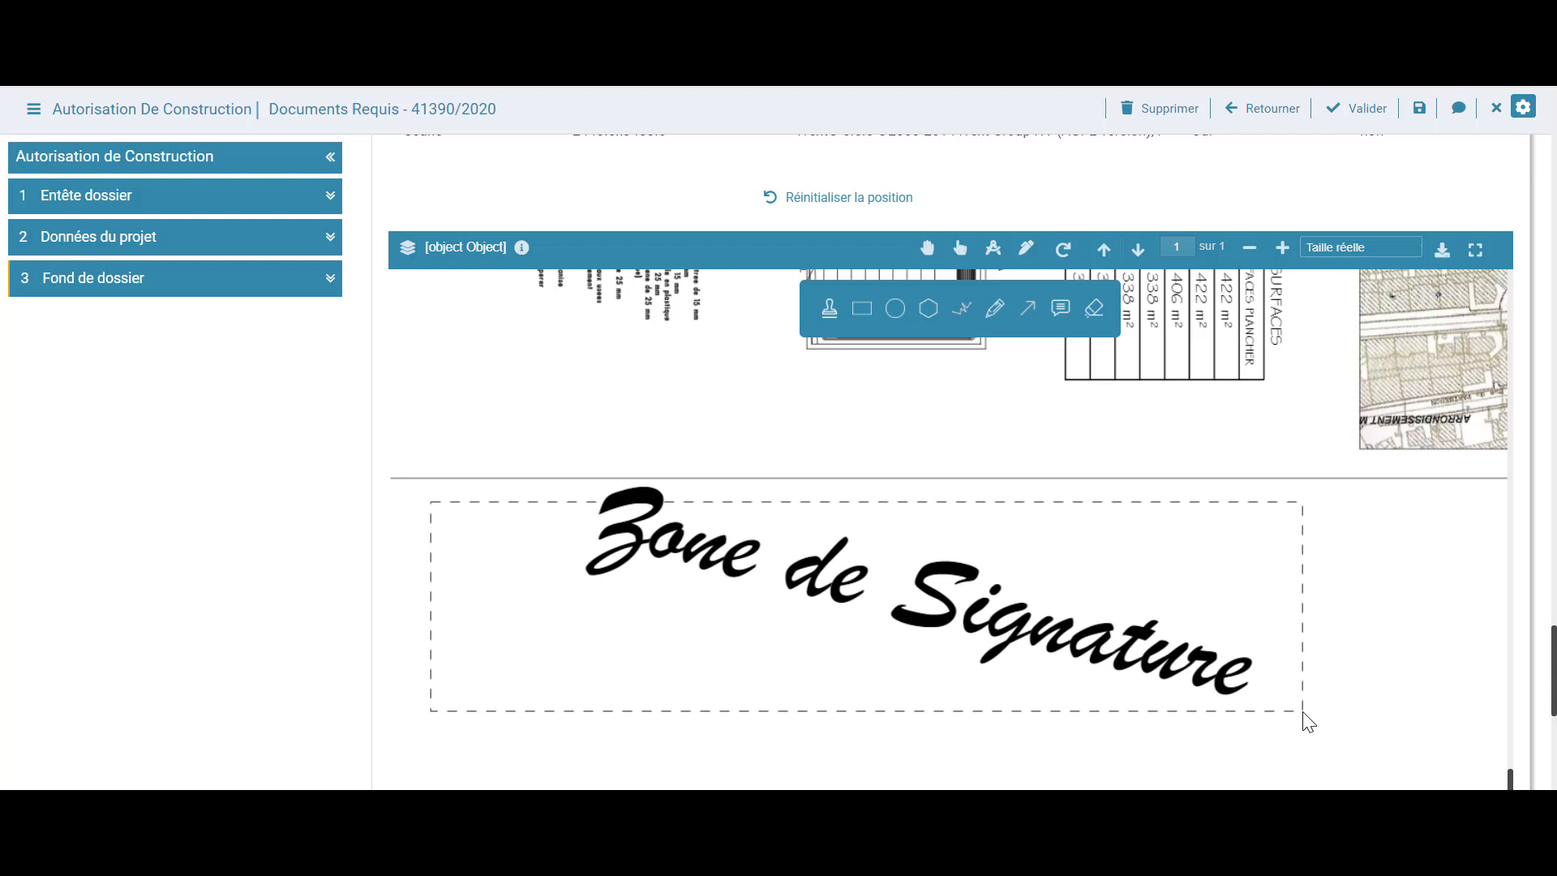
{"action": "left_click_drag", "start_coordinate": [1307, 722], "coordinate": [1308, 721]}
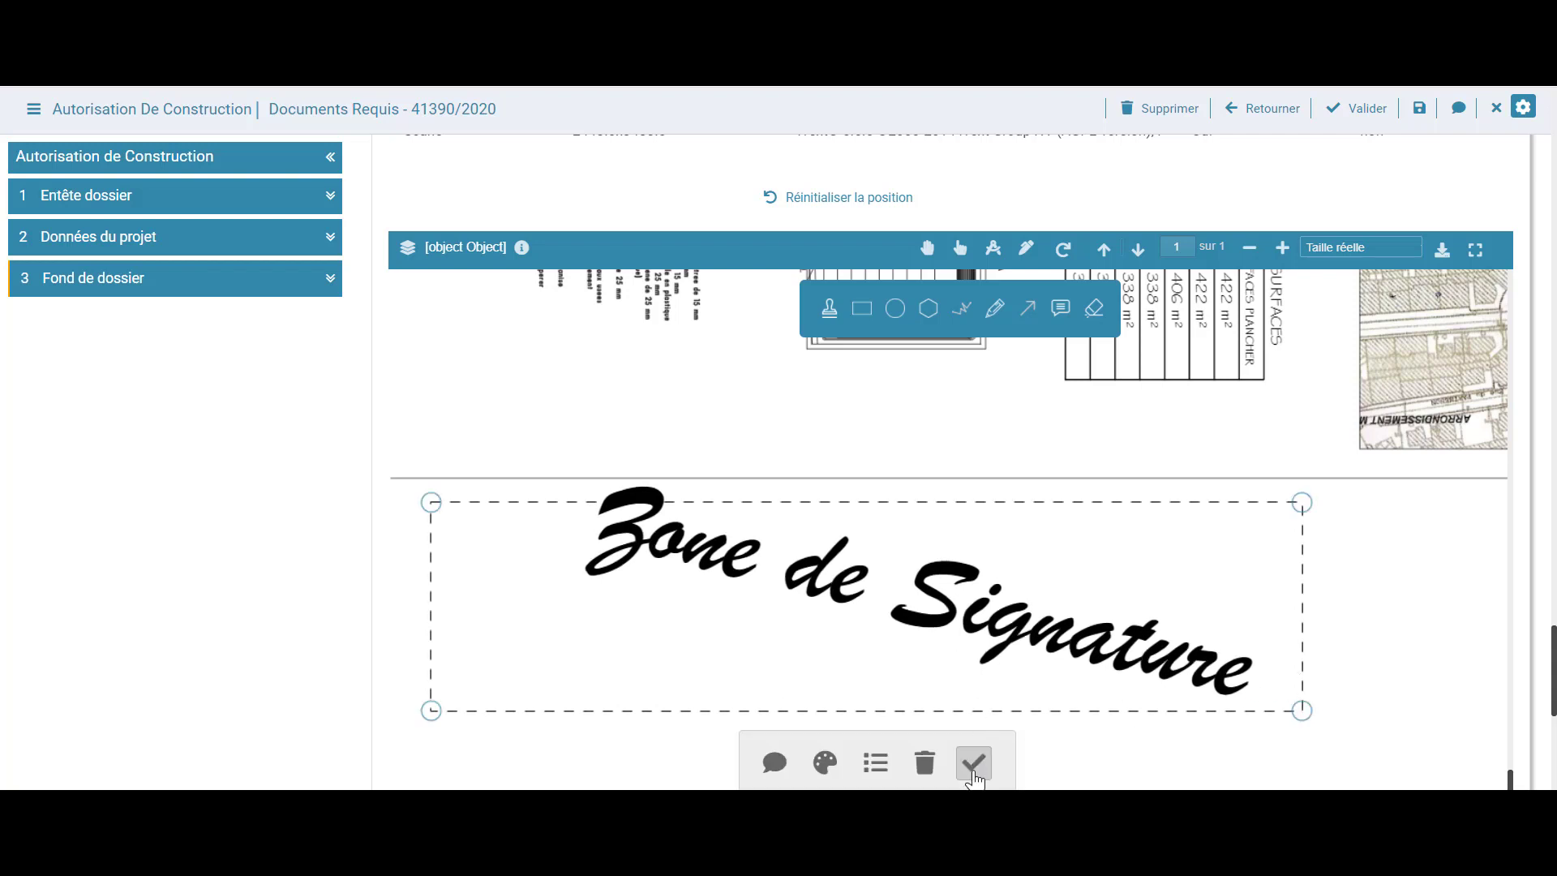
{"action": "left_click", "coordinate": [973, 766]}
{"action": "scroll", "coordinate": [197, 566], "scroll_direction": "down", "scroll_amount": 2}
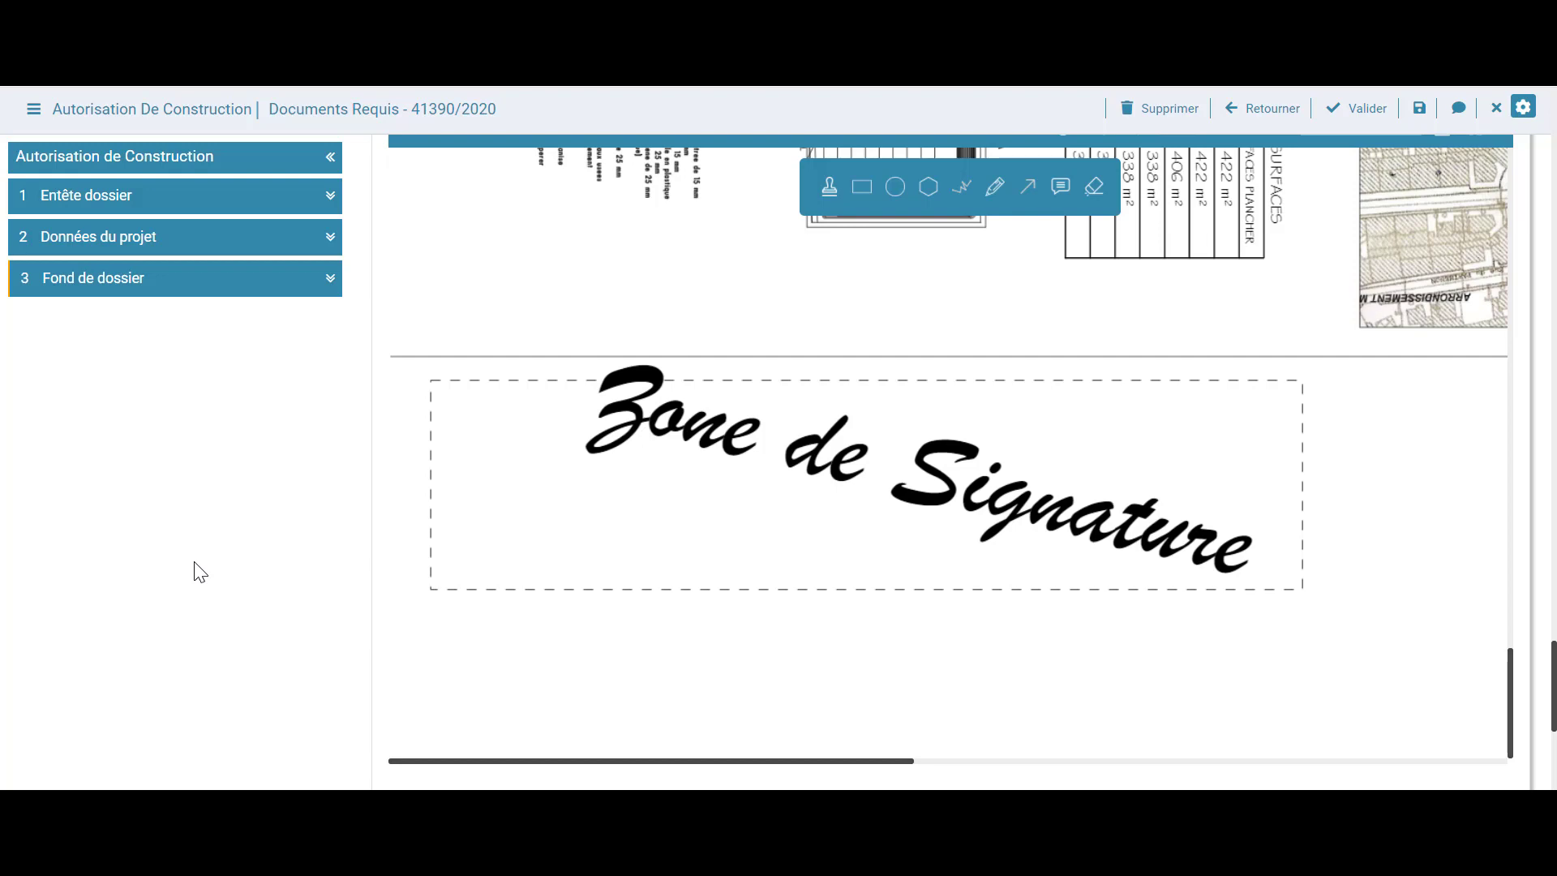
{"action": "scroll", "coordinate": [200, 572], "scroll_direction": "down", "scroll_amount": 2}
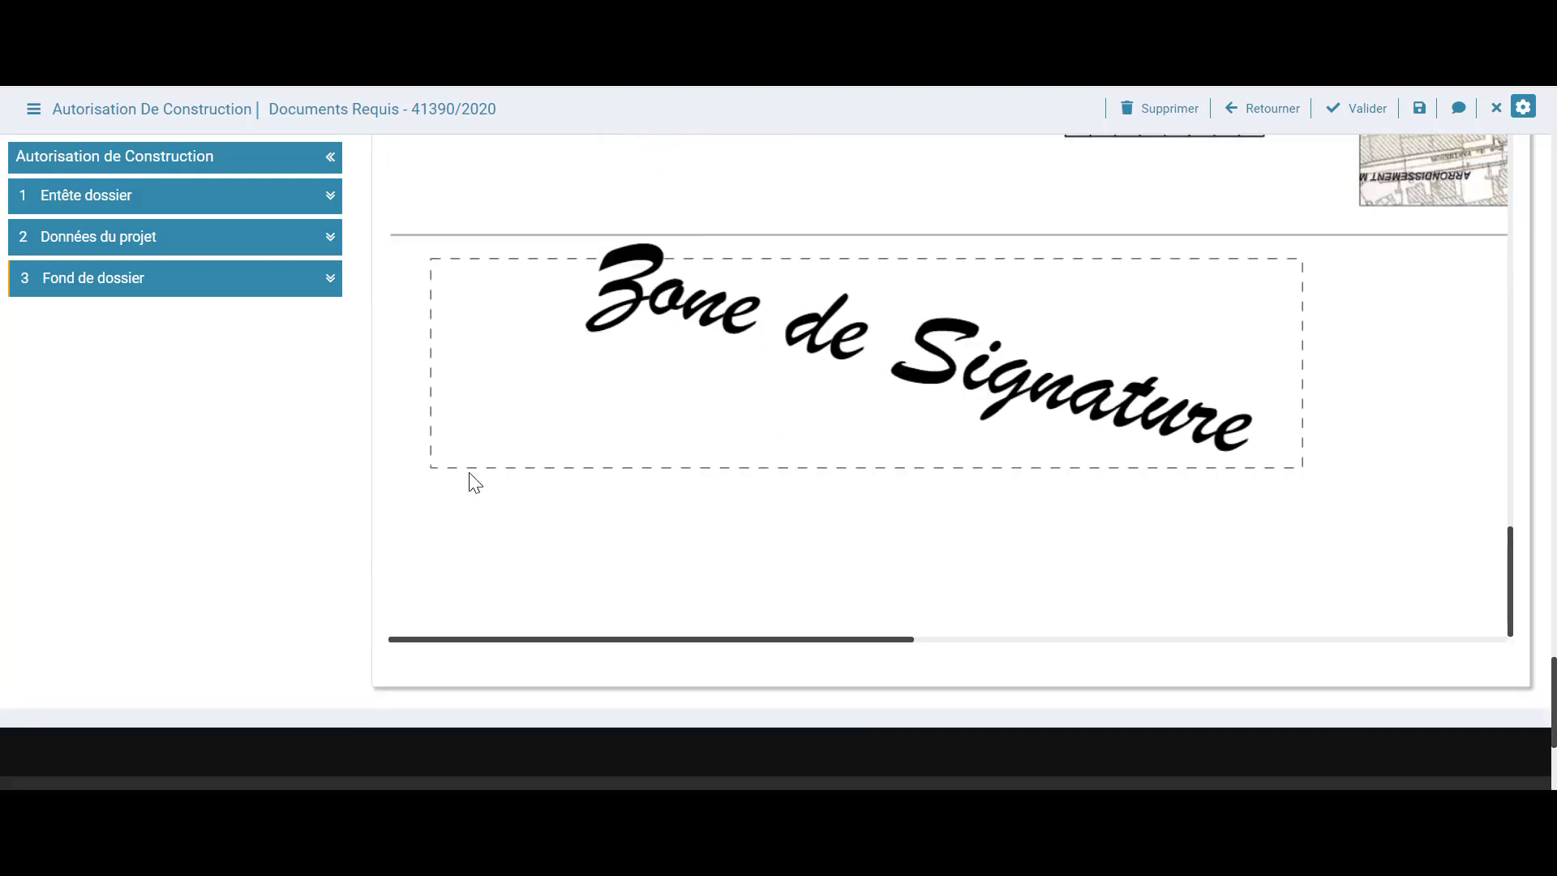
{"action": "scroll", "coordinate": [235, 542], "scroll_direction": "up", "scroll_amount": 5}
{"action": "scroll", "coordinate": [236, 541], "scroll_direction": "up", "scroll_amount": 5}
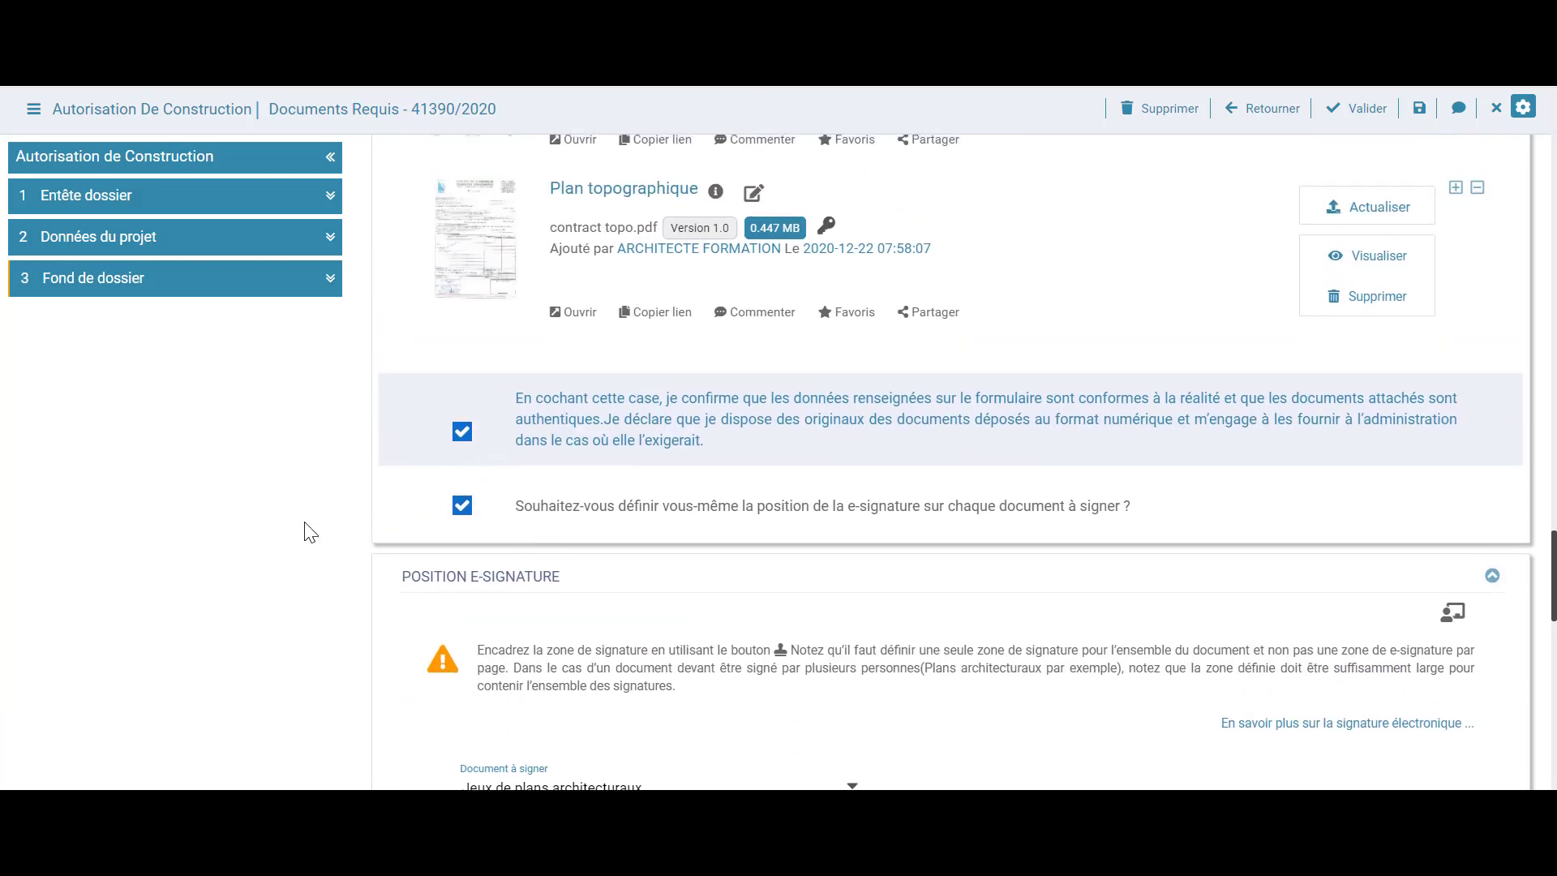
{"action": "scroll", "coordinate": [304, 529], "scroll_direction": "up", "scroll_amount": 8}
{"action": "left_click", "coordinate": [1354, 108]}
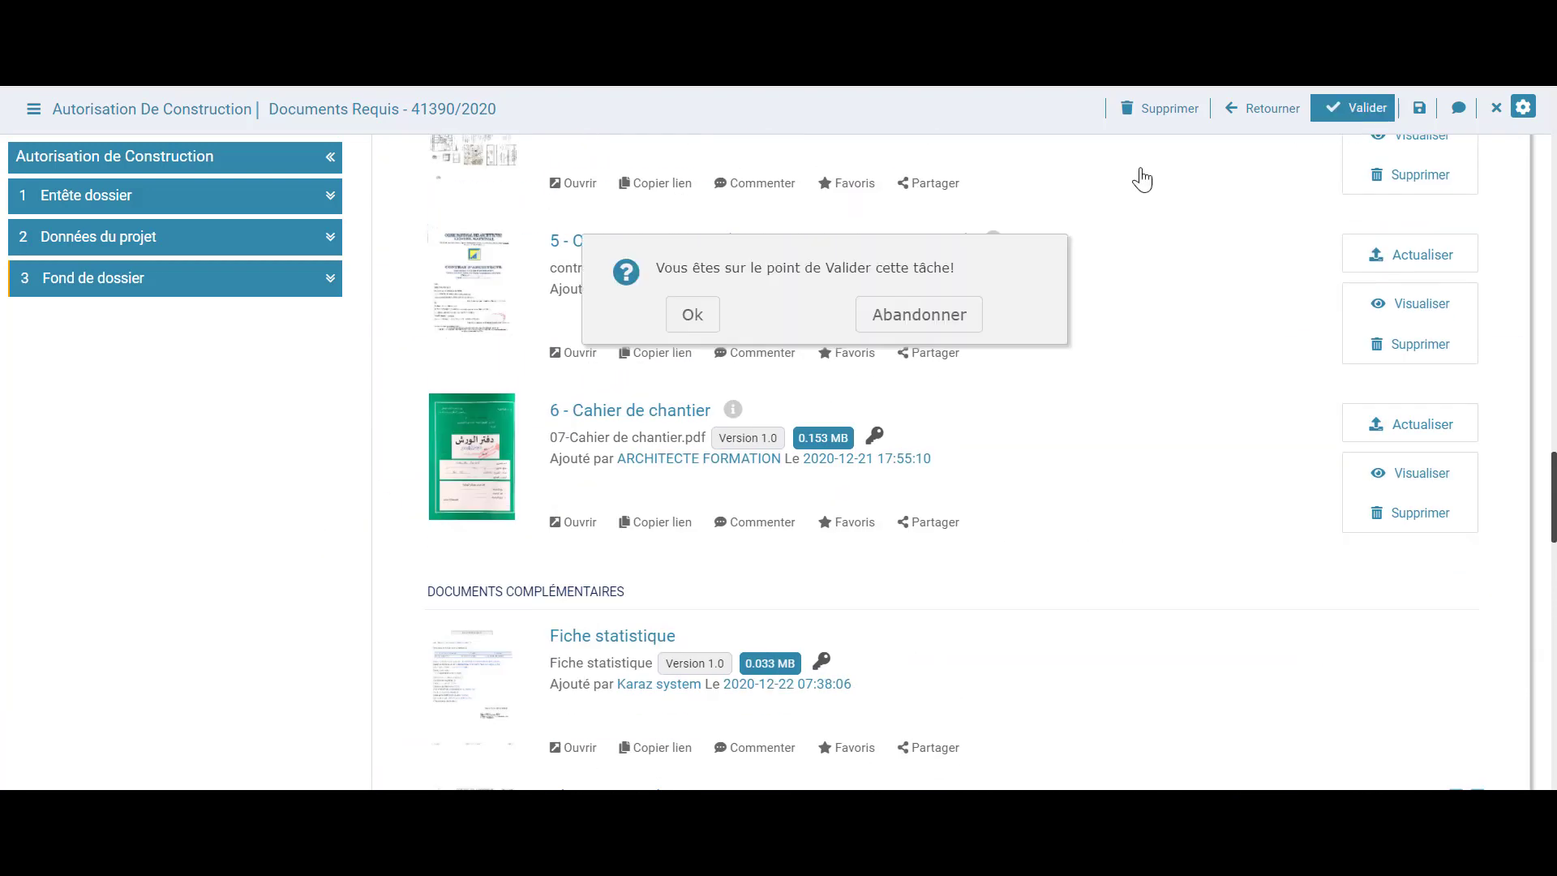
{"action": "left_click", "coordinate": [693, 314]}
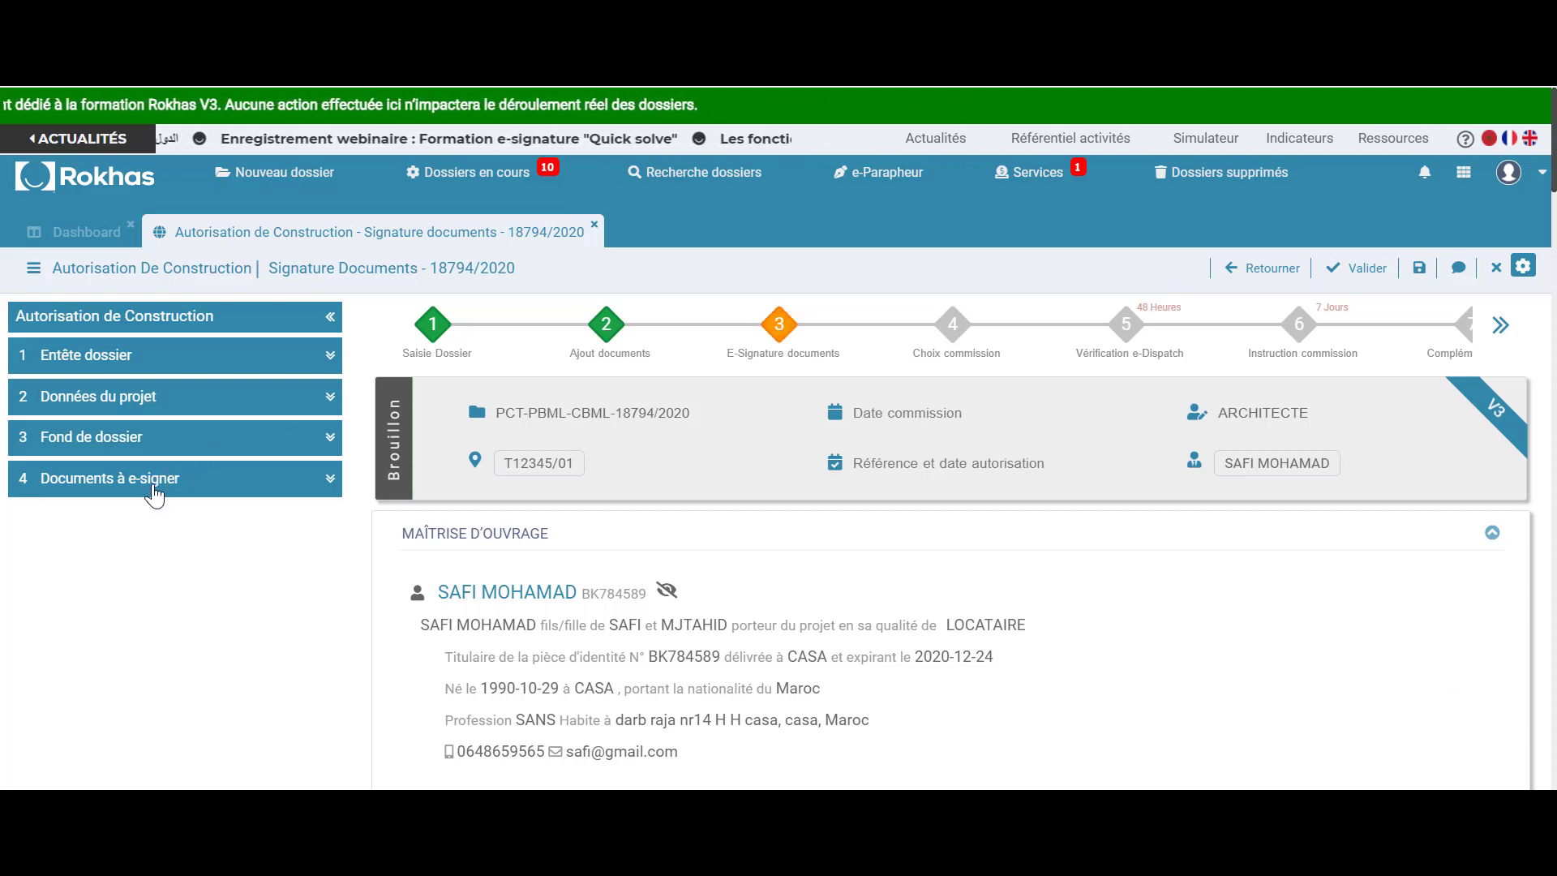
Select 'Demande signée et cachetée par le demandeur' as the document to e-sign and review it
{"action": "left_click", "coordinate": [154, 490]}
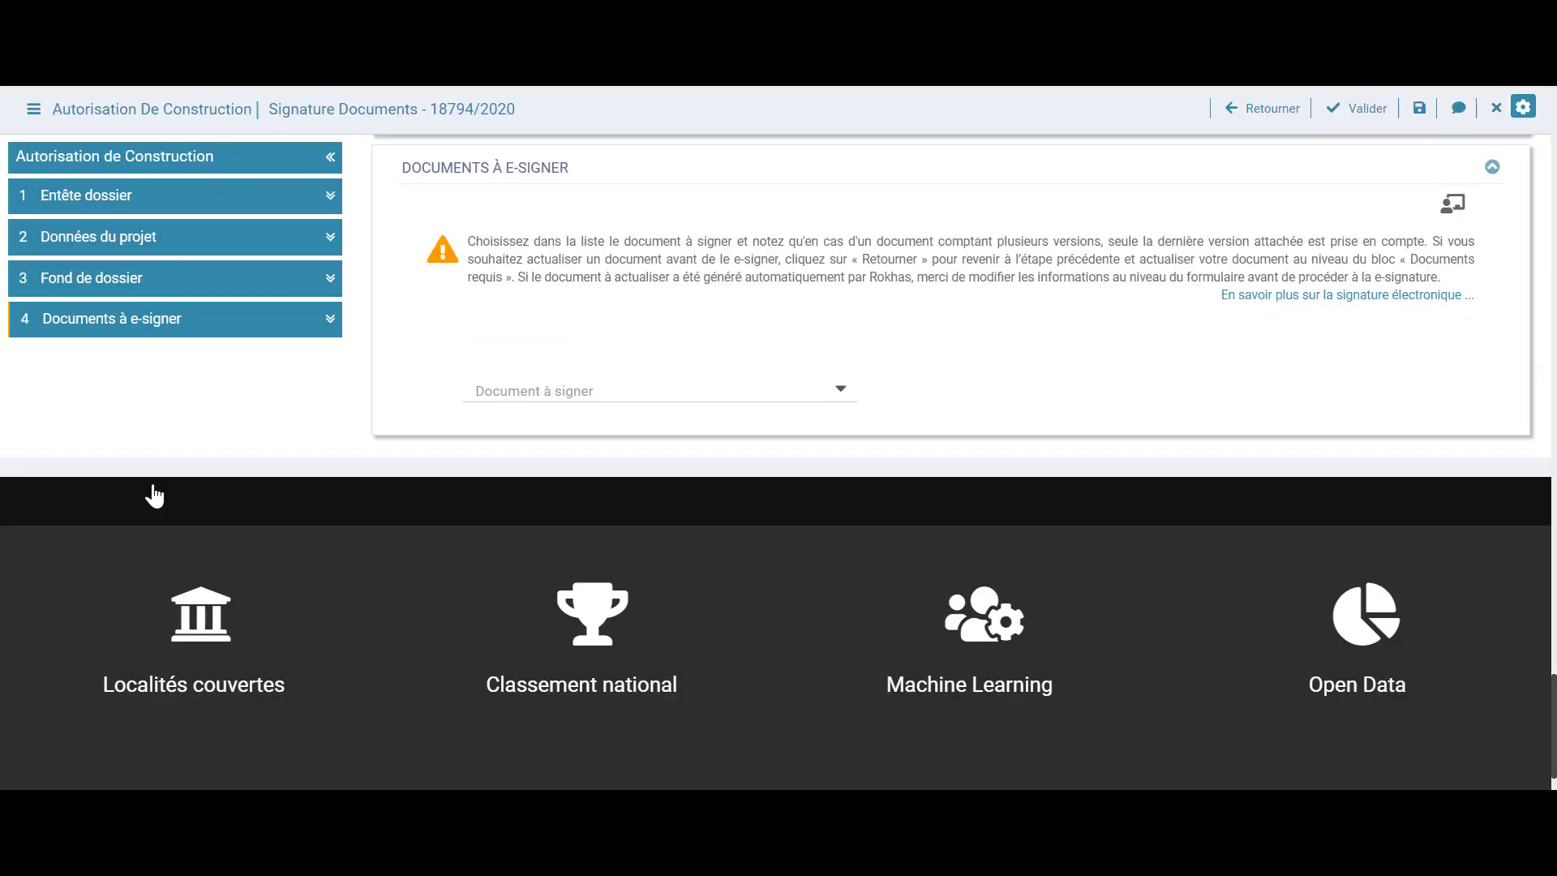
{"action": "left_click", "coordinate": [782, 401]}
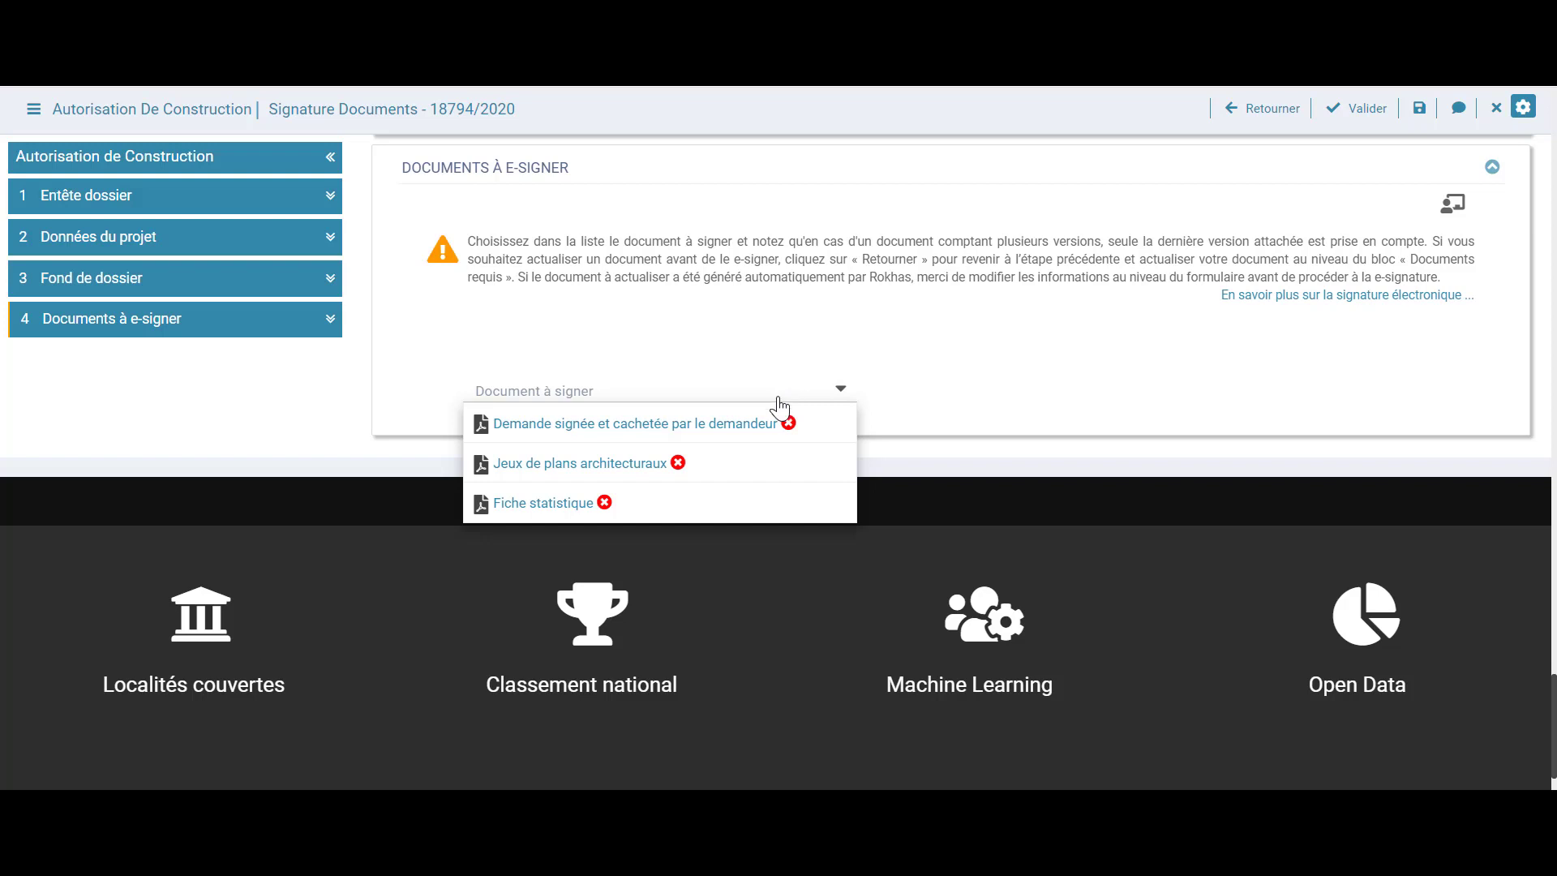
{"action": "left_click", "coordinate": [771, 438]}
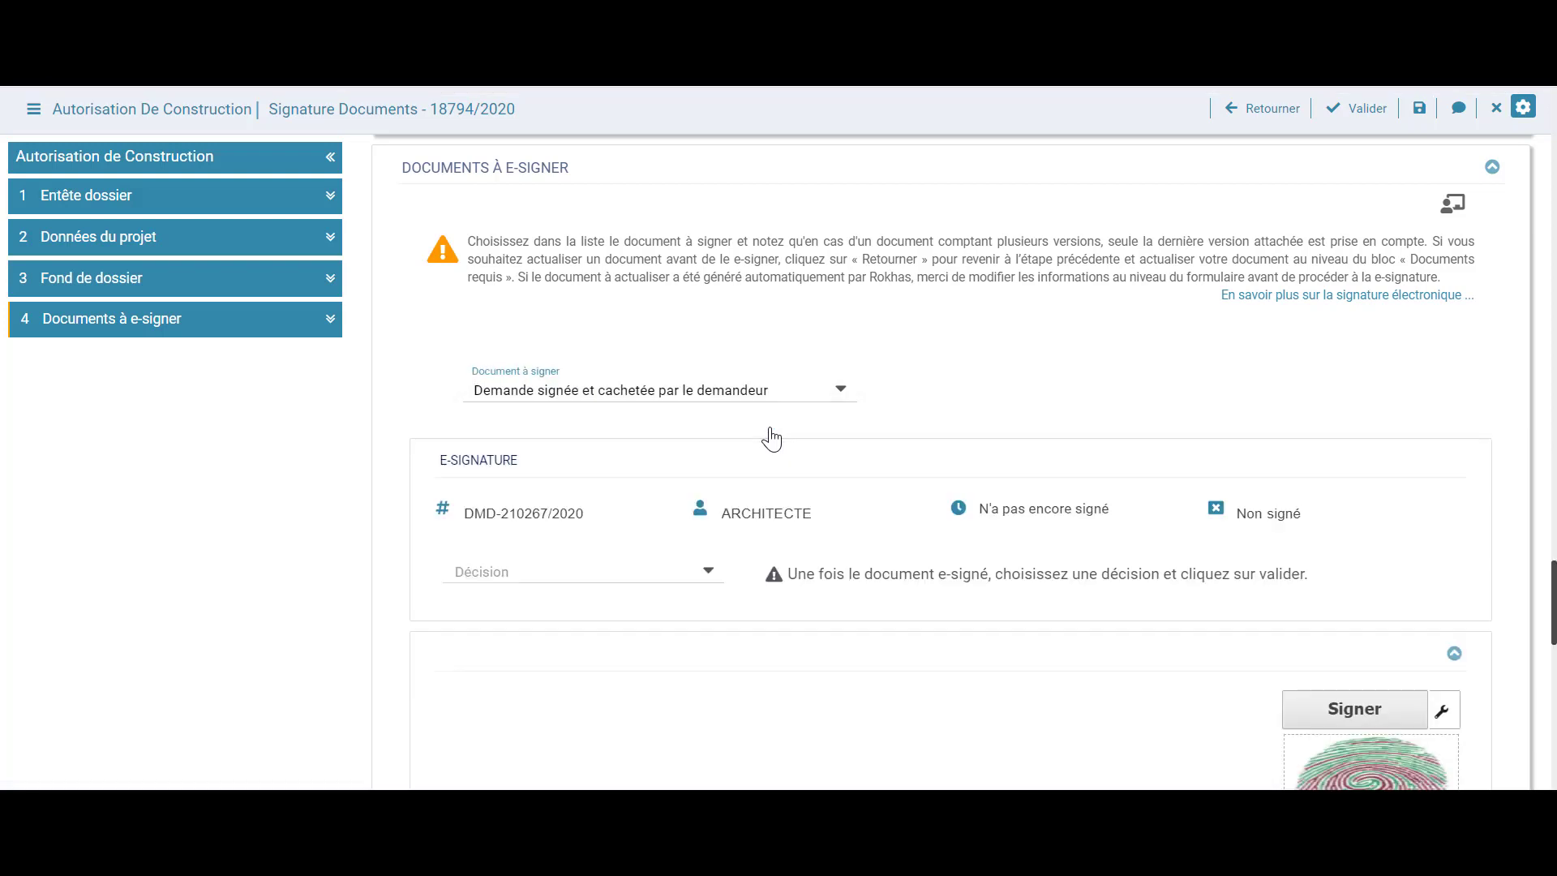
{"action": "scroll", "coordinate": [770, 430], "scroll_direction": "down", "scroll_amount": 3}
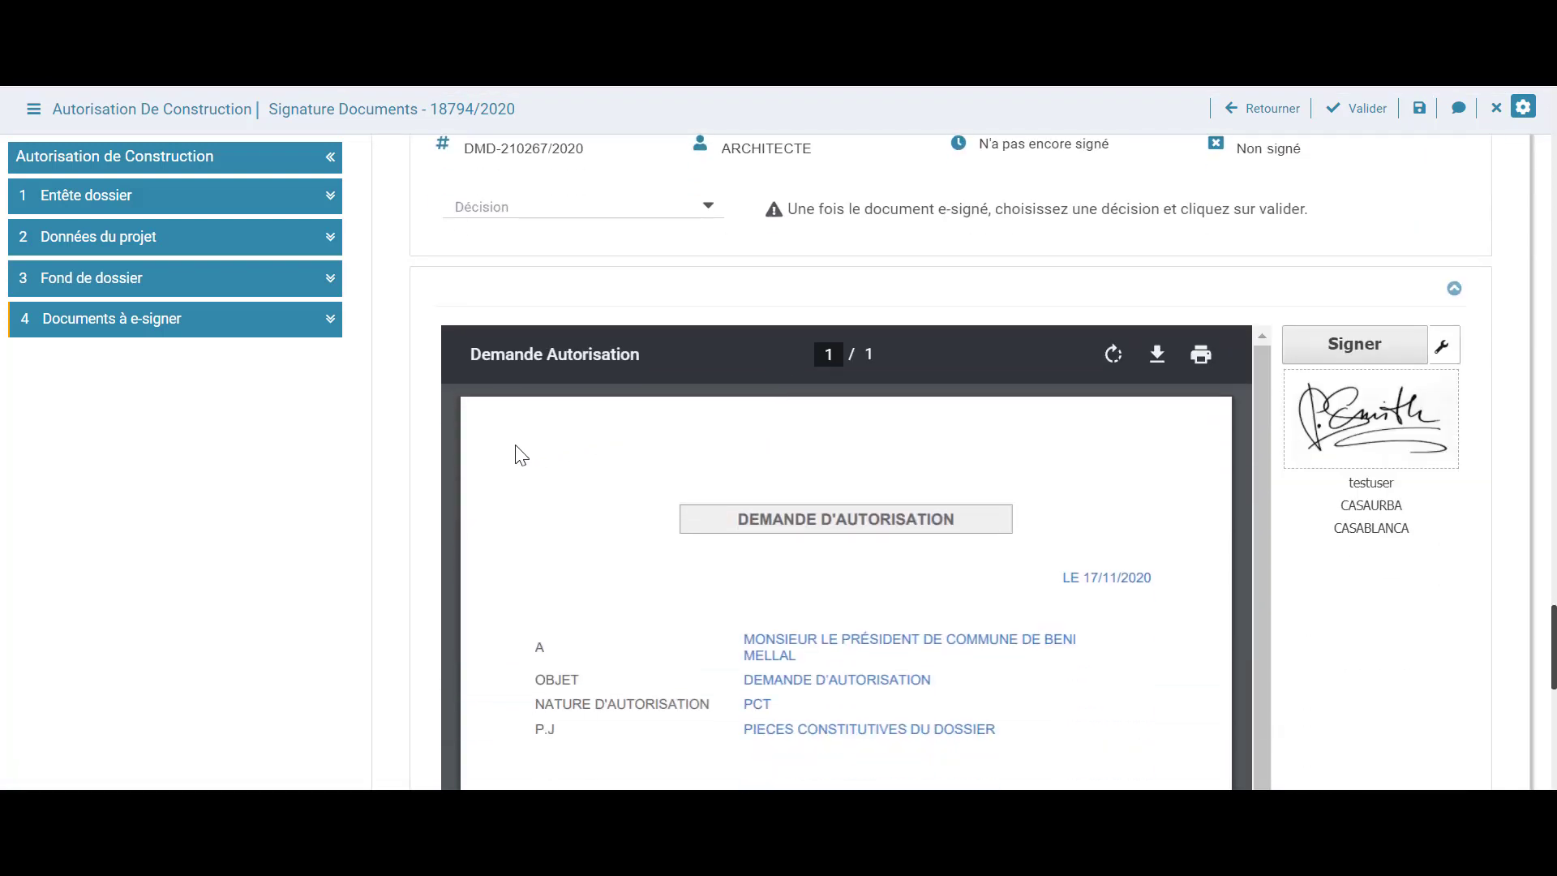
{"action": "scroll", "coordinate": [362, 490], "scroll_direction": "down", "scroll_amount": 4}
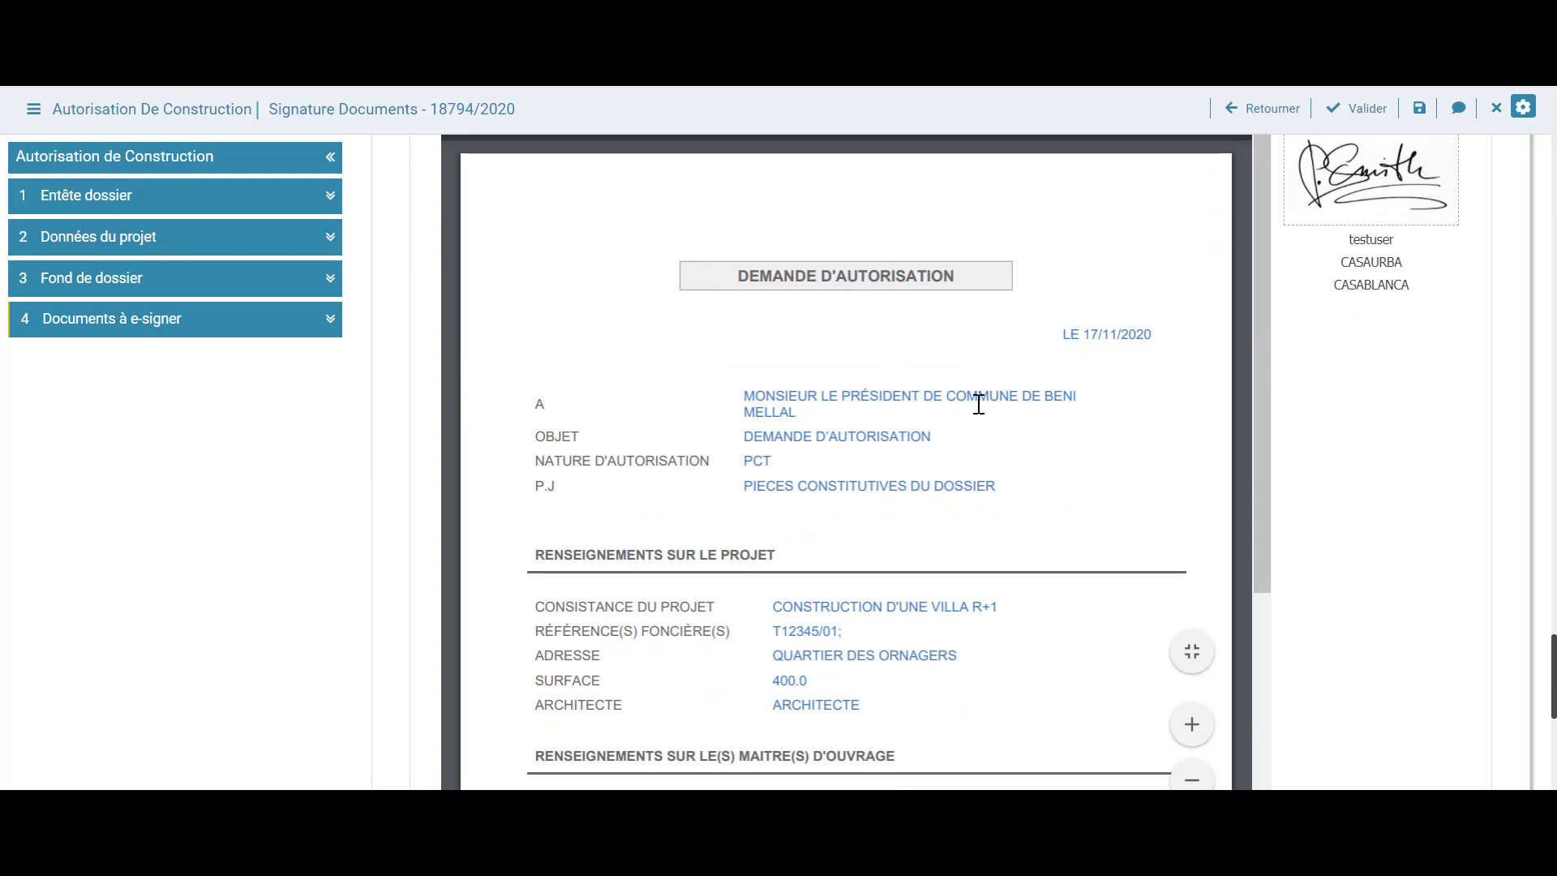
{"action": "scroll", "coordinate": [1037, 360], "scroll_direction": "down", "scroll_amount": 5}
{"action": "scroll", "coordinate": [1520, 468], "scroll_direction": "up", "scroll_amount": 4}
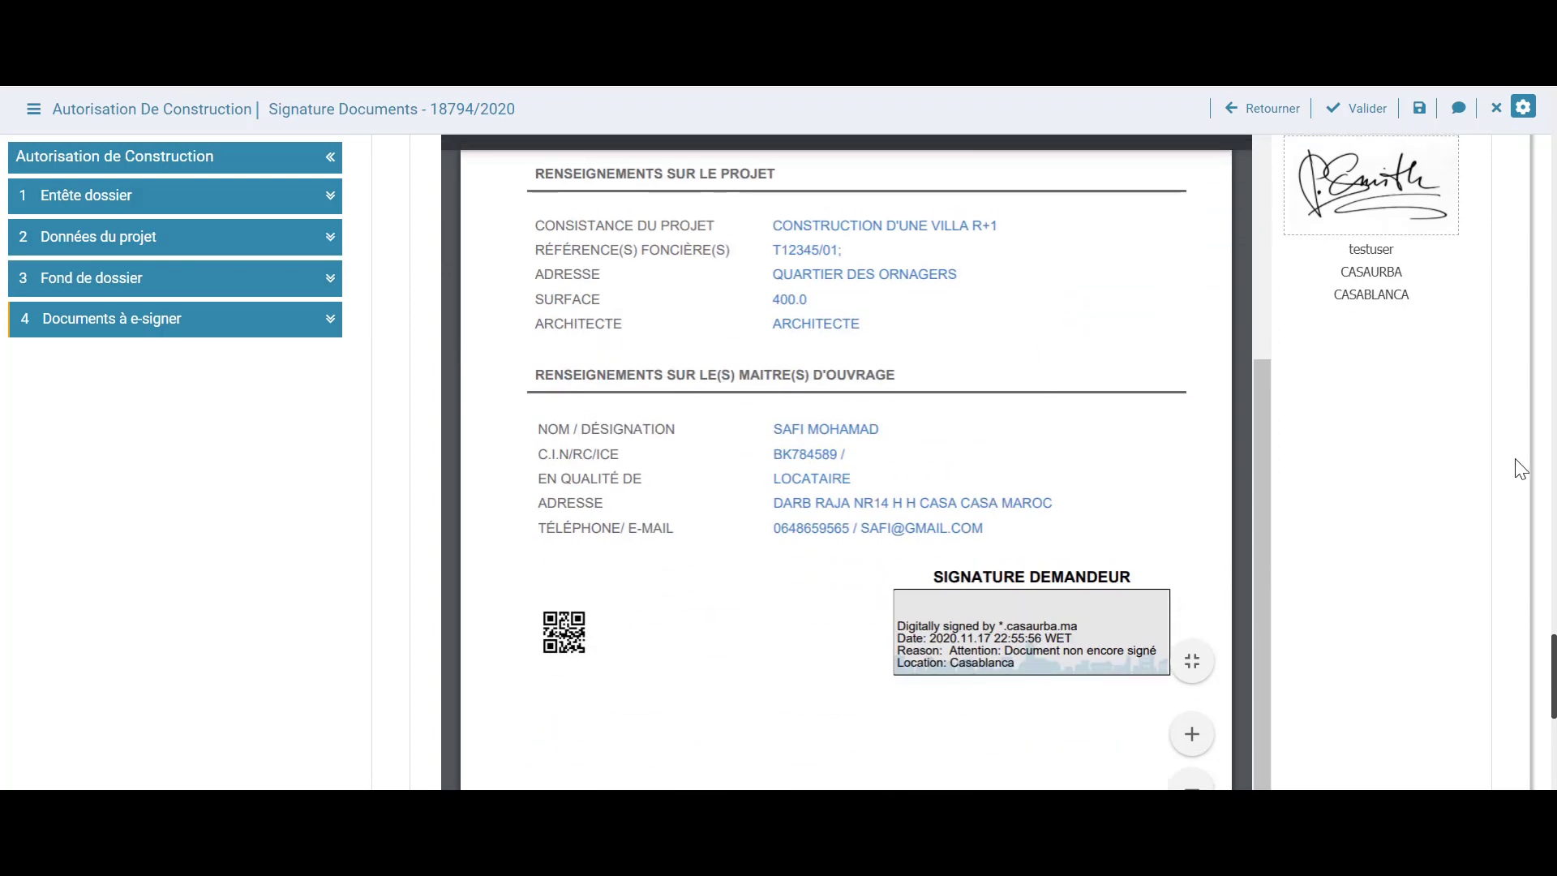
{"action": "scroll", "coordinate": [1519, 469], "scroll_direction": "down", "scroll_amount": 3}
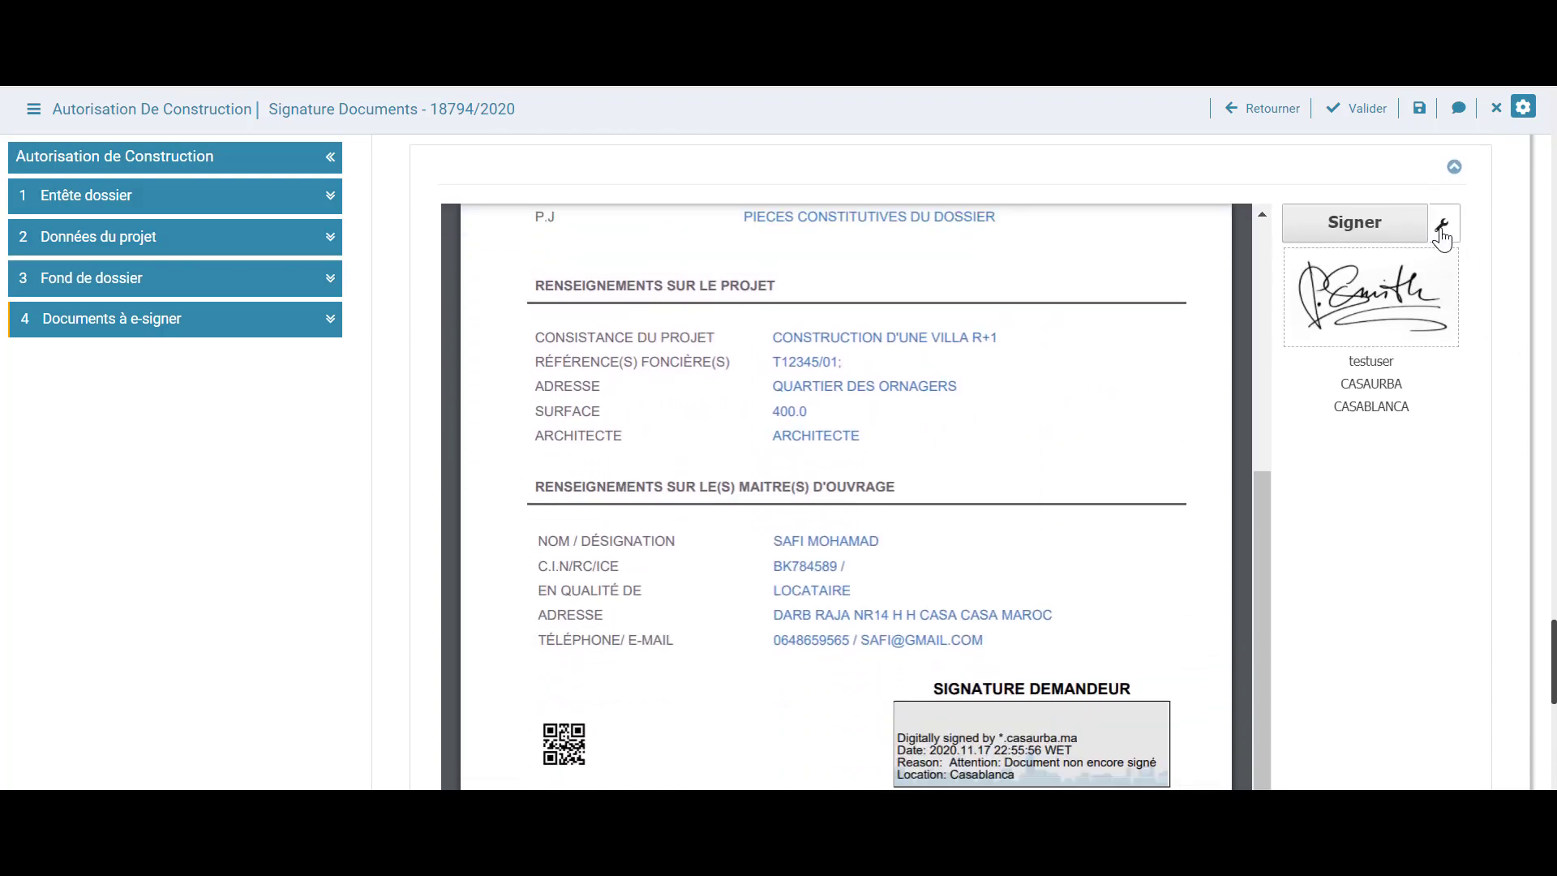
E-sign the 'Demande signée et cachetée par le demandeur' document
{"action": "left_click", "coordinate": [1443, 225]}
{"action": "left_click", "coordinate": [1239, 162]}
{"action": "scroll", "coordinate": [1273, 636], "scroll_direction": "up", "scroll_amount": 2}
{"action": "left_click_drag", "start_coordinate": [1268, 639], "coordinate": [1267, 344]}
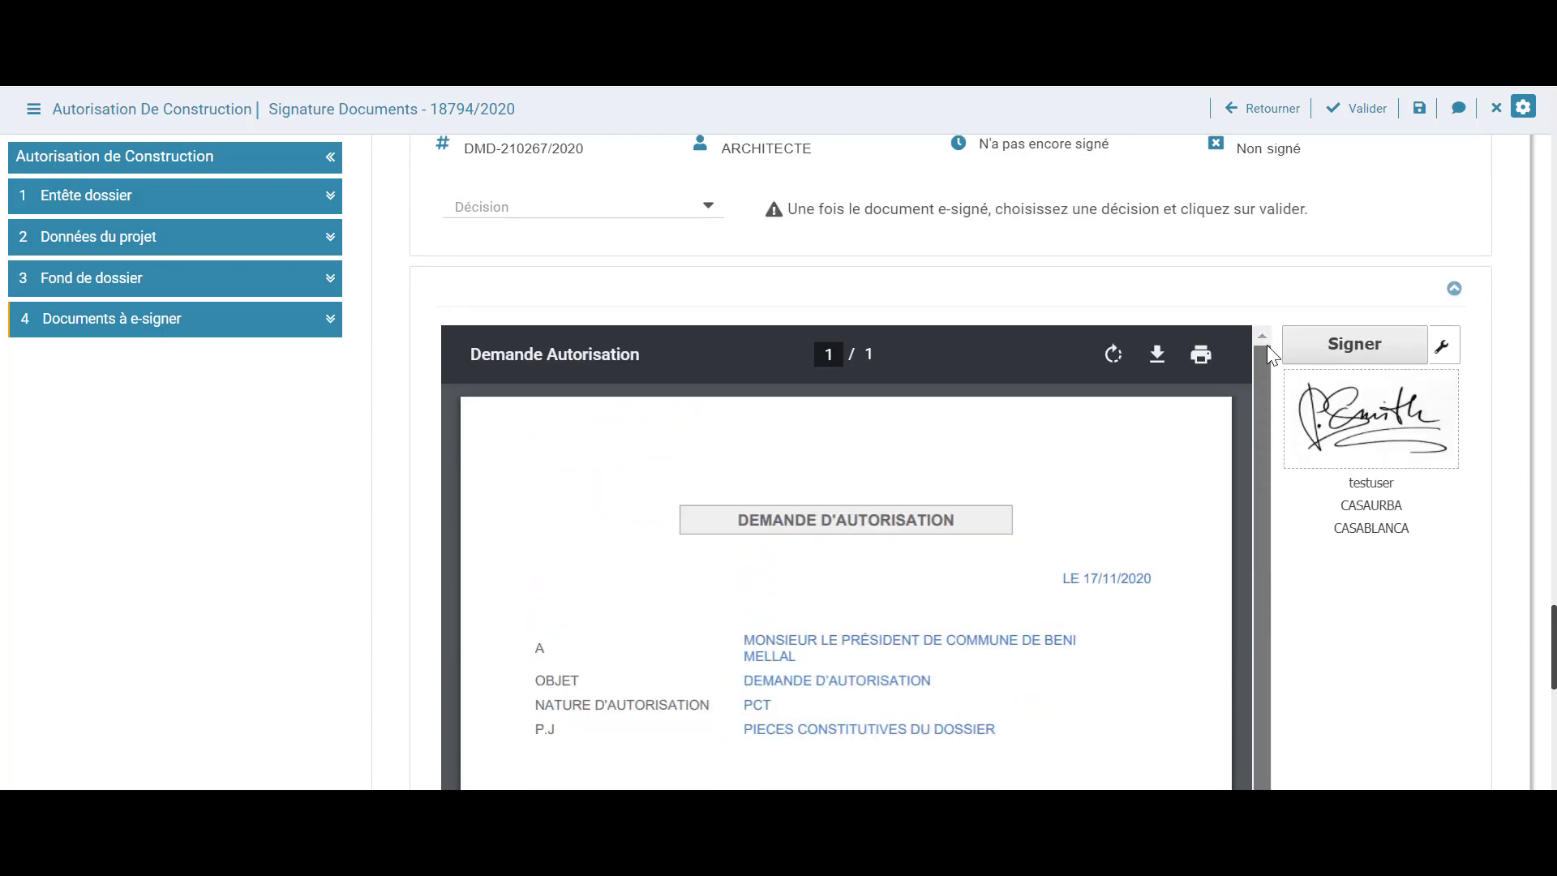
{"action": "scroll", "coordinate": [1324, 531], "scroll_direction": "up", "scroll_amount": 2}
{"action": "left_click", "coordinate": [1371, 478]}
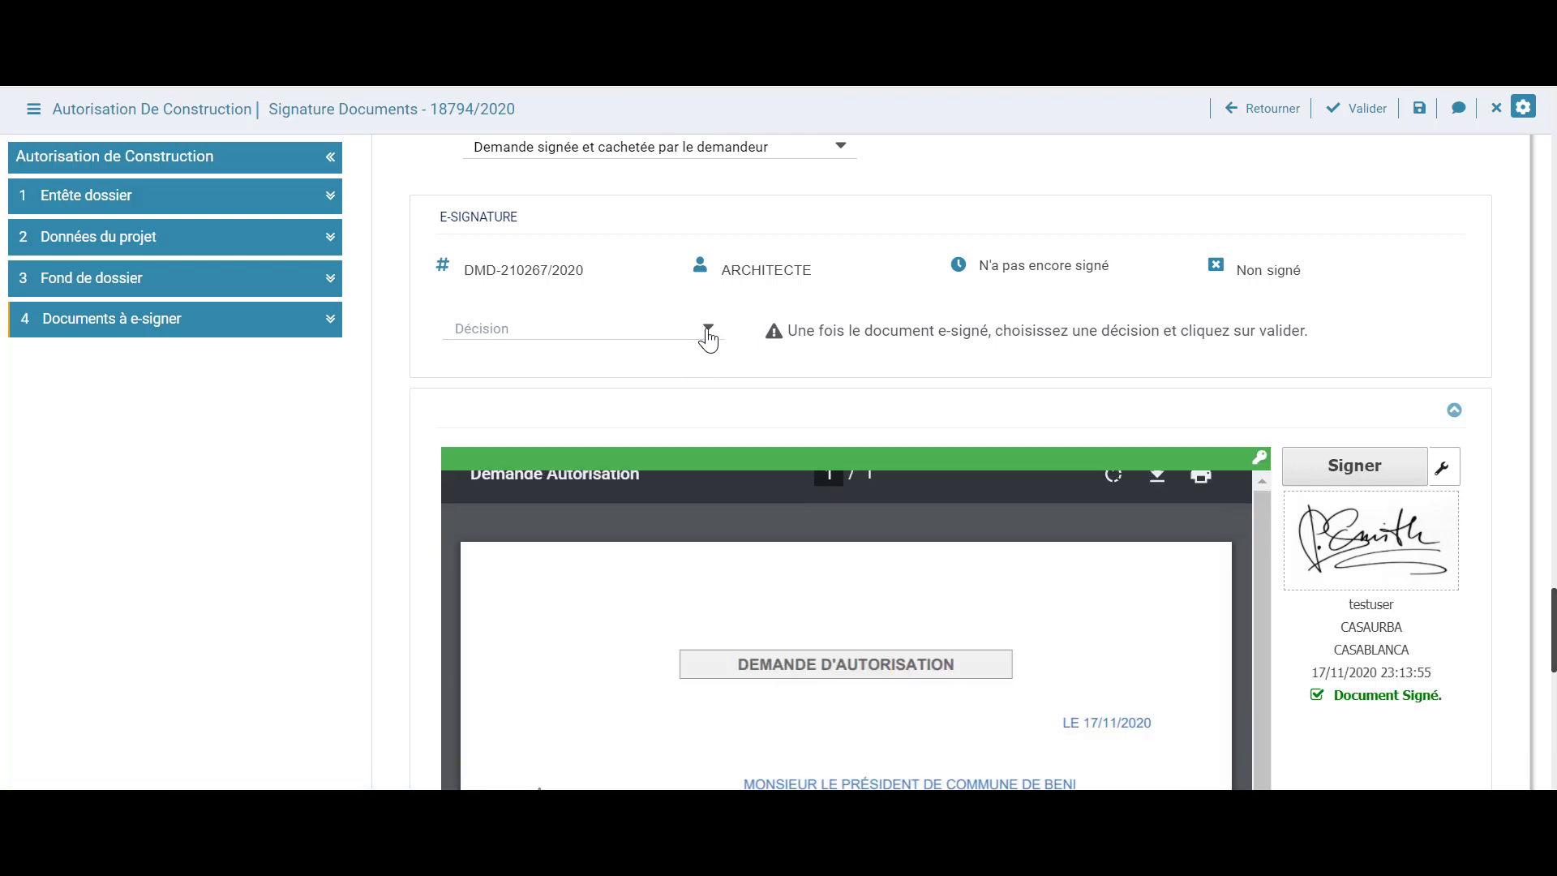
Set Décision to Valider, submit, and check the signature stamp dated 17/11/2020 in the PDF
{"action": "left_click", "coordinate": [708, 333]}
{"action": "left_click", "coordinate": [691, 356]}
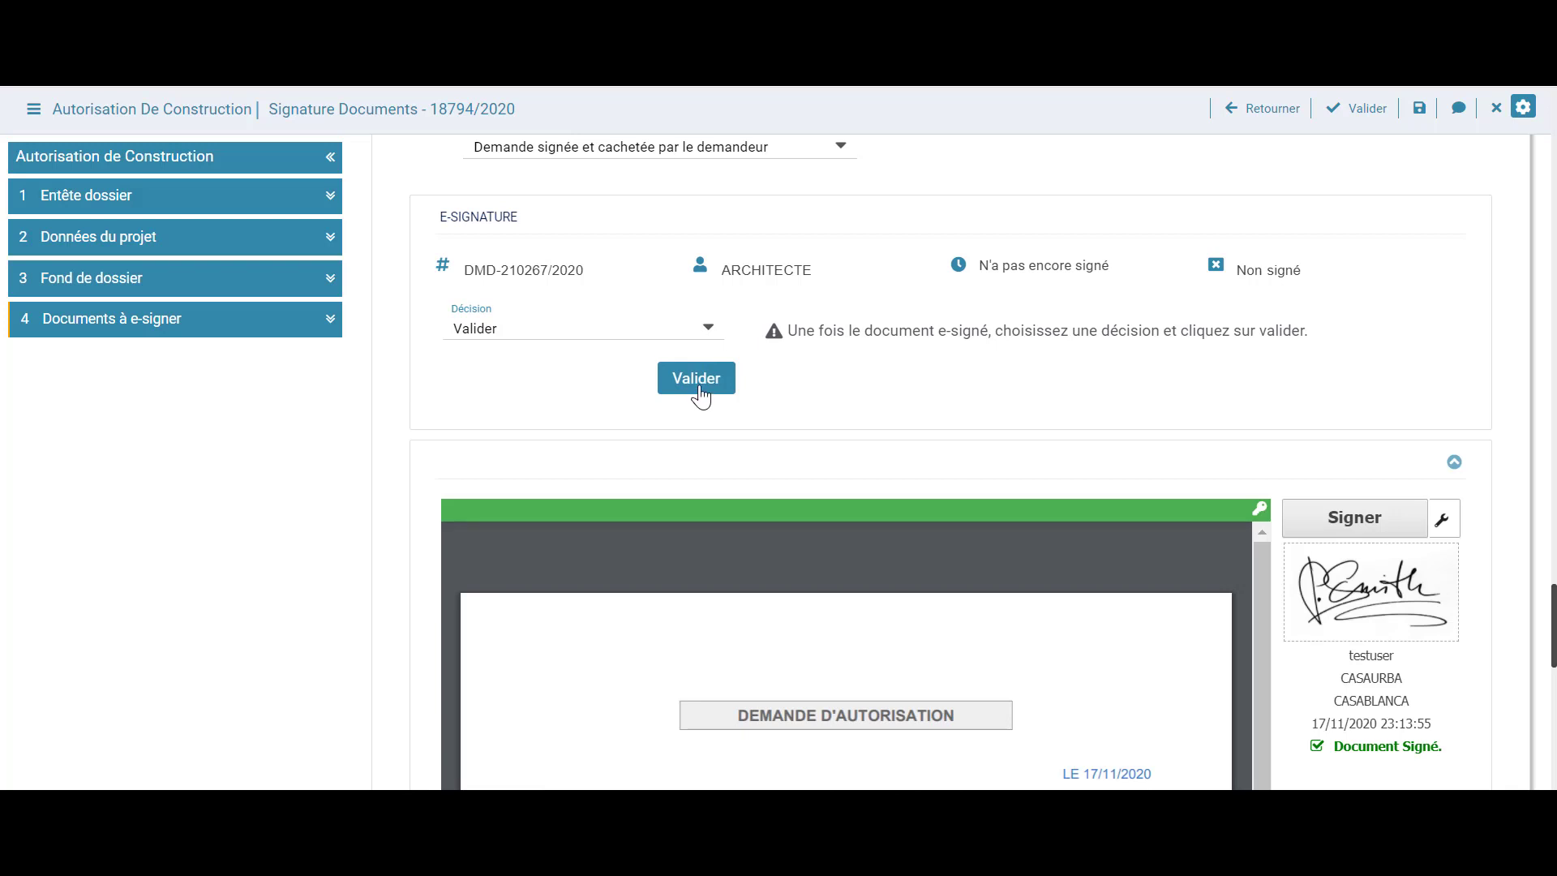
{"action": "left_click", "coordinate": [696, 379]}
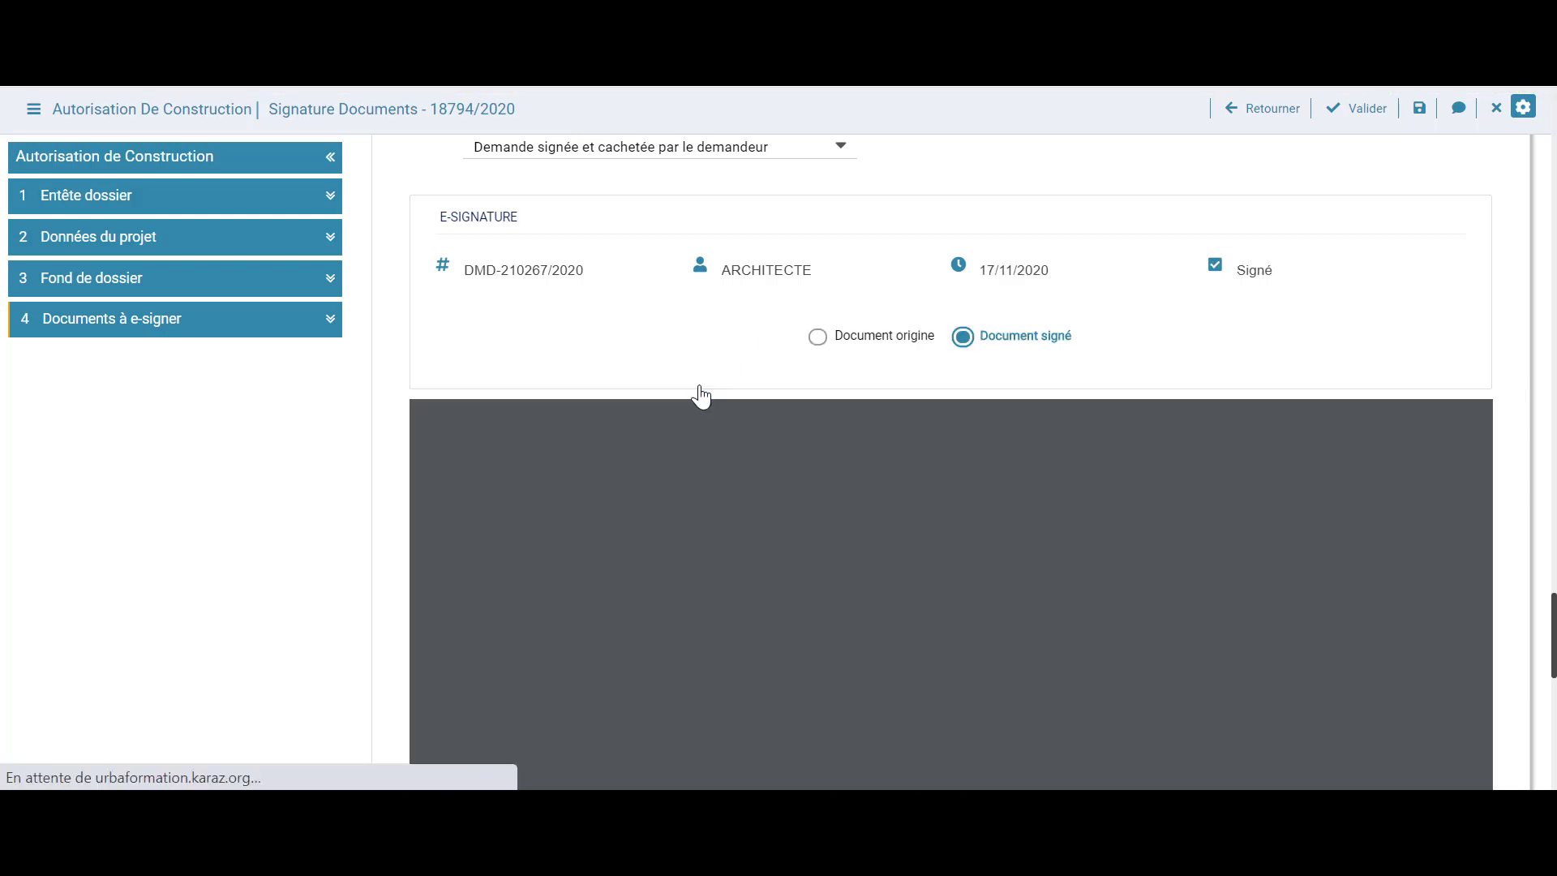
{"action": "scroll", "coordinate": [325, 454], "scroll_direction": "down", "scroll_amount": 5}
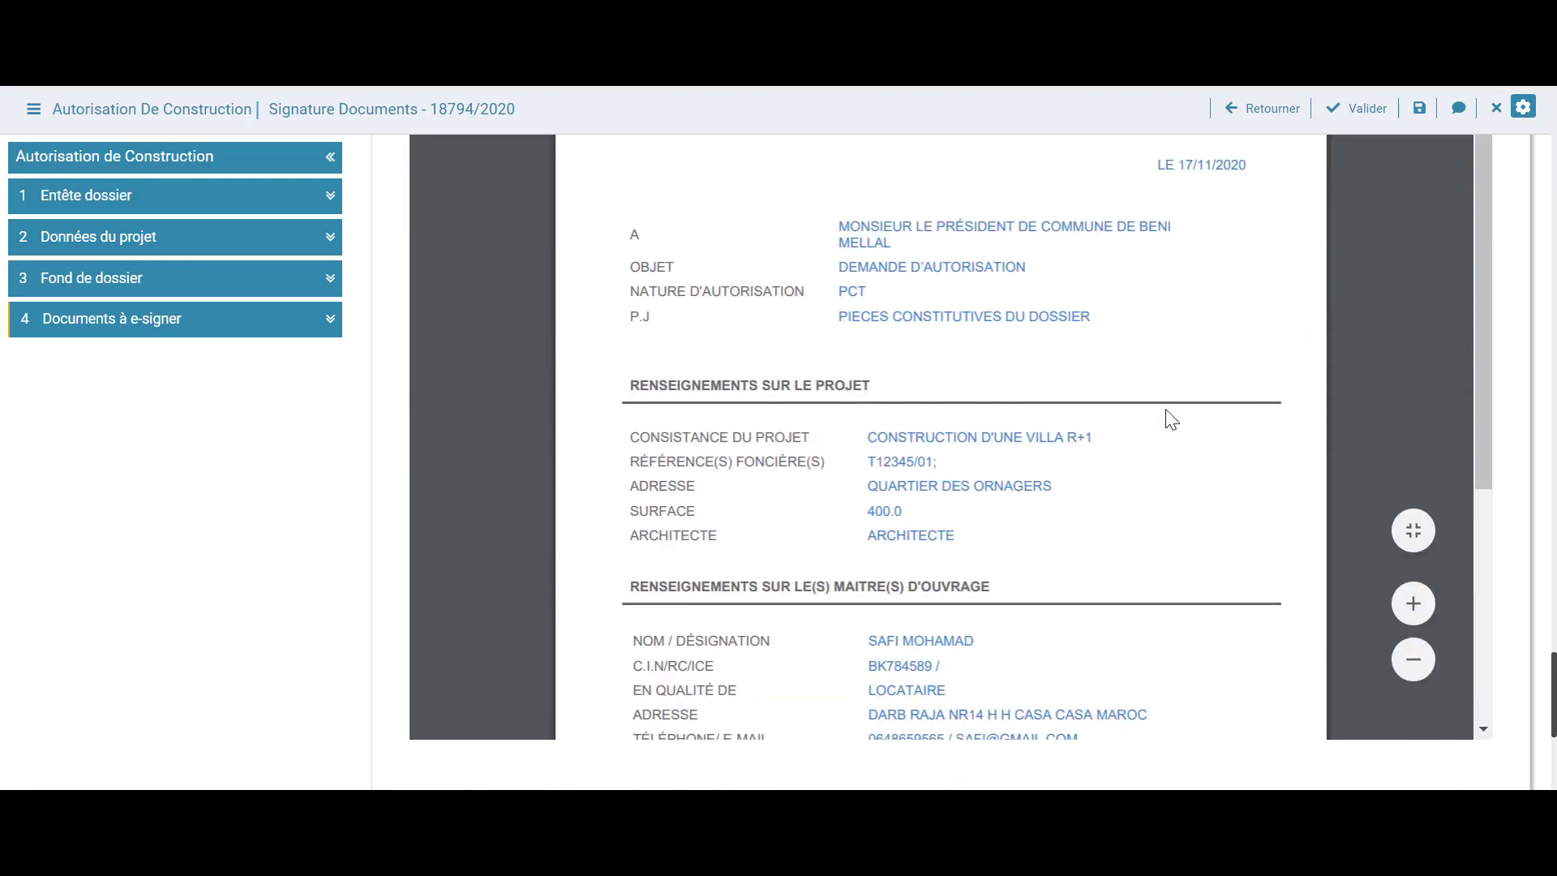
{"action": "scroll", "coordinate": [1171, 419], "scroll_direction": "down", "scroll_amount": 4}
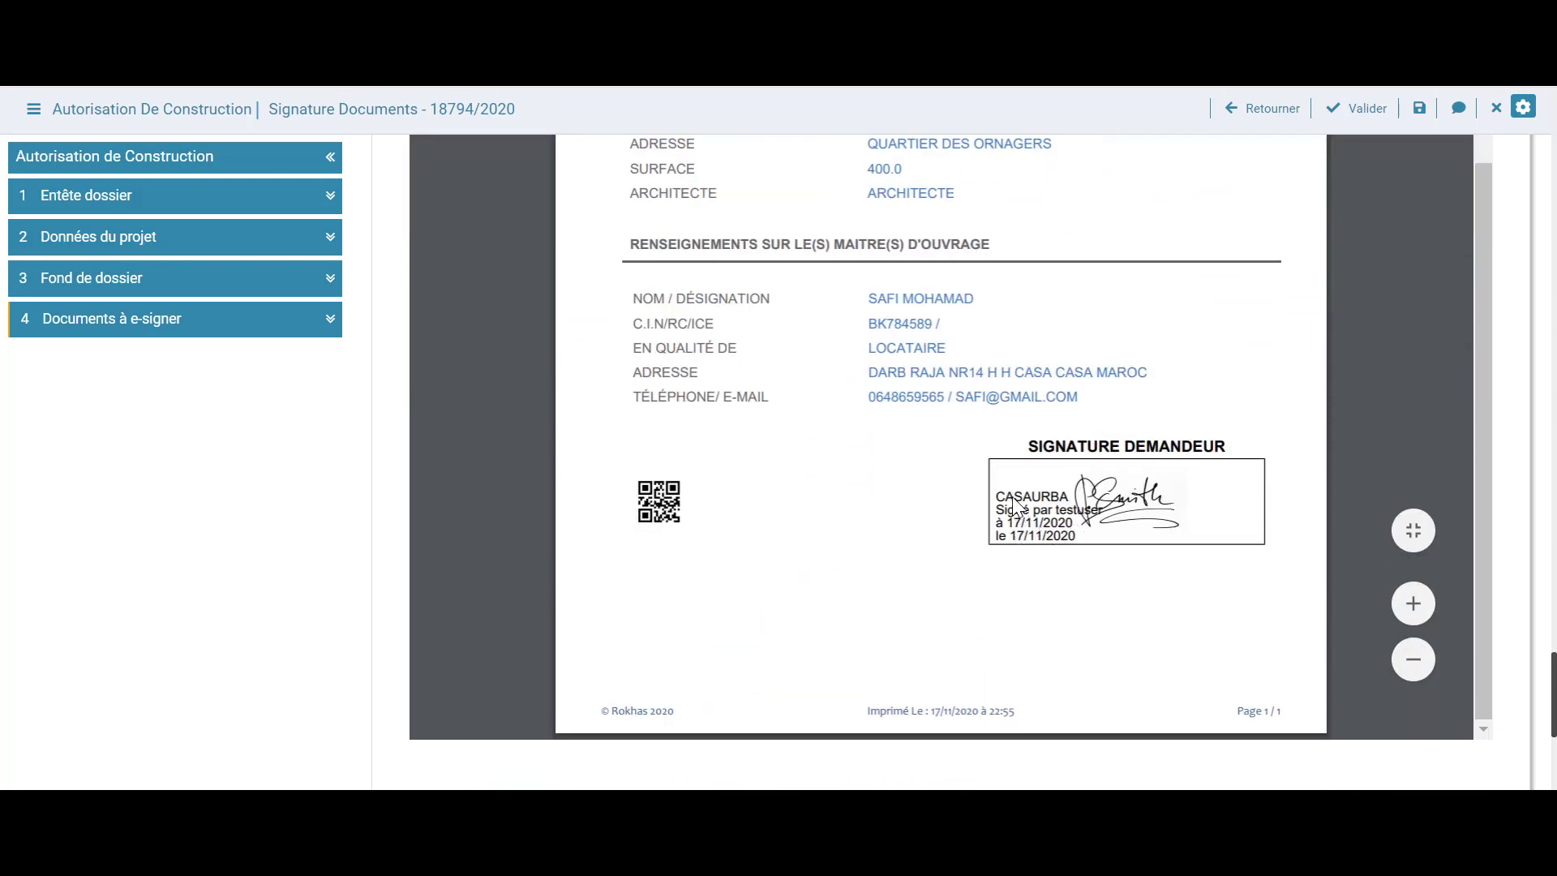
{"action": "scroll", "coordinate": [373, 567], "scroll_direction": "up", "scroll_amount": 5}
Switch the document to sign to Jeux de plans architecturaux and review it
{"action": "left_click", "coordinate": [821, 275]}
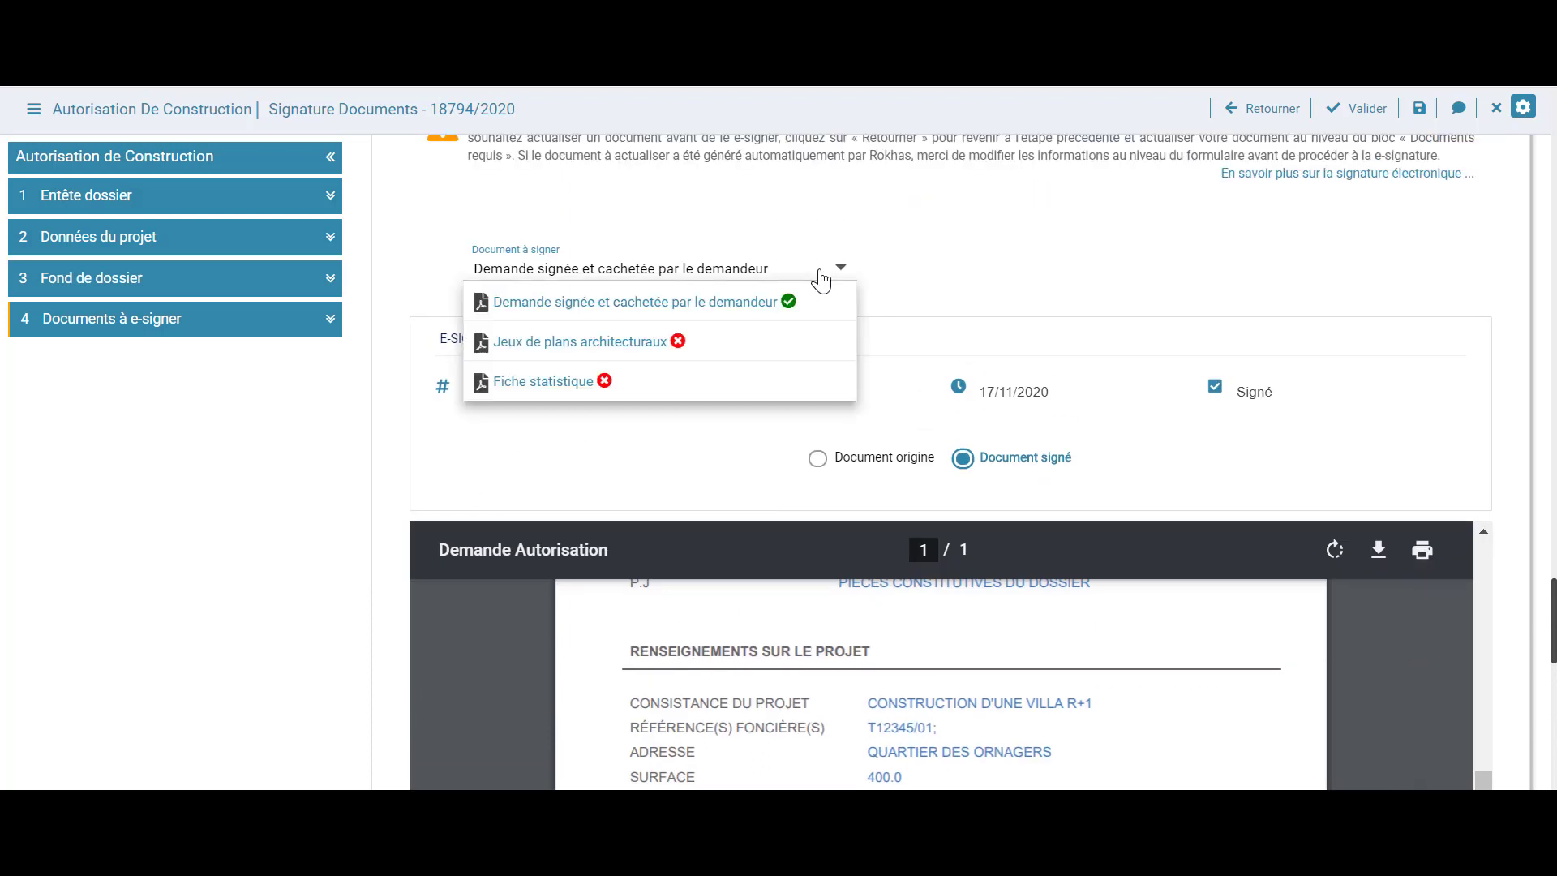
{"action": "left_click", "coordinate": [784, 344]}
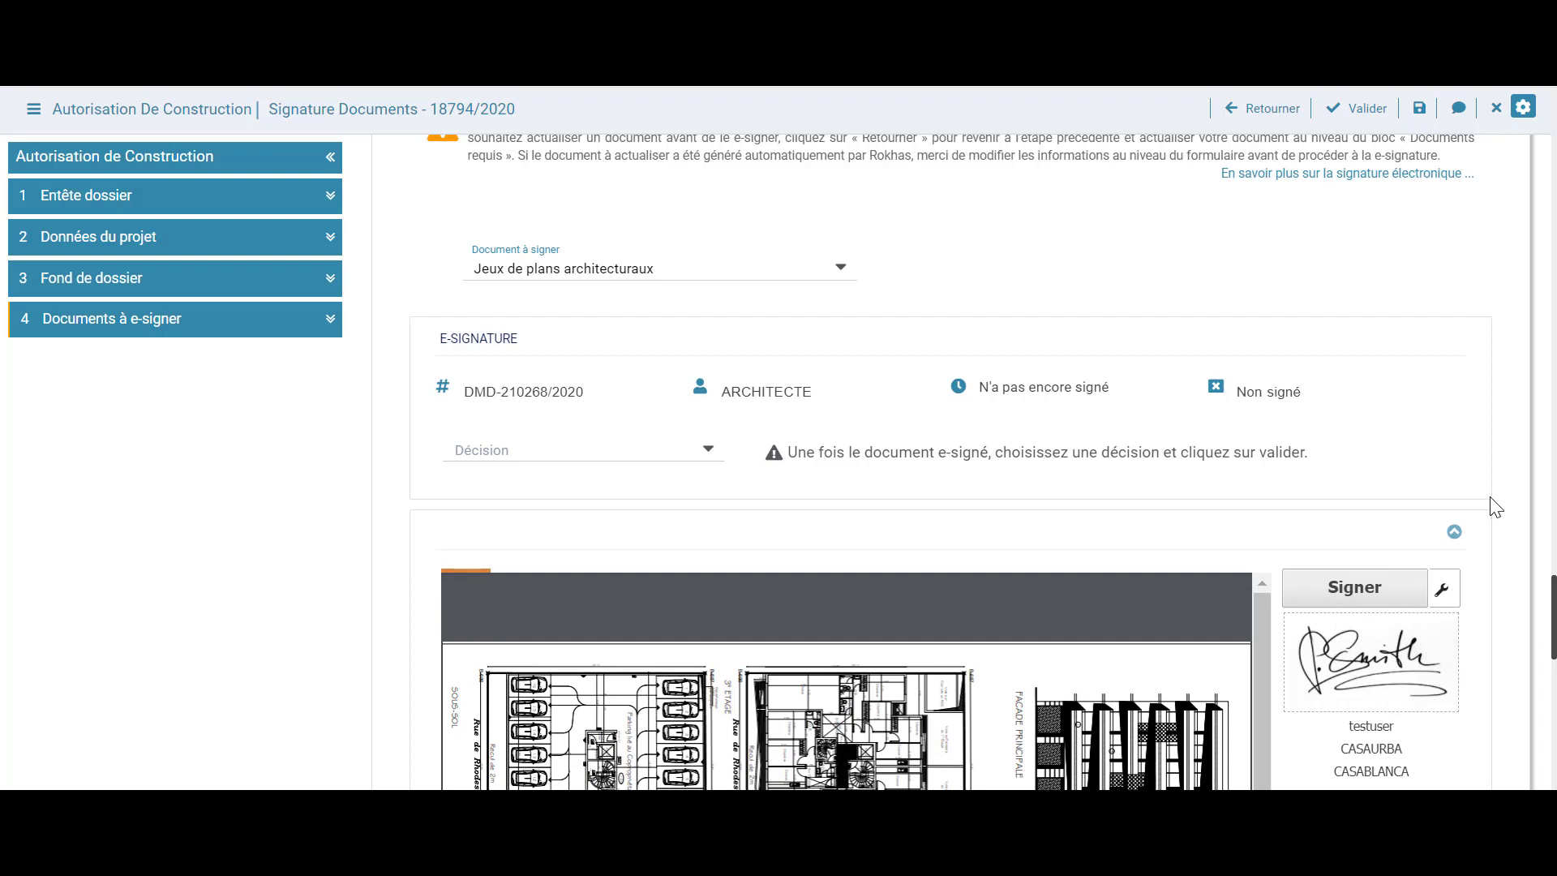
{"action": "scroll", "coordinate": [1495, 507], "scroll_direction": "down", "scroll_amount": 2}
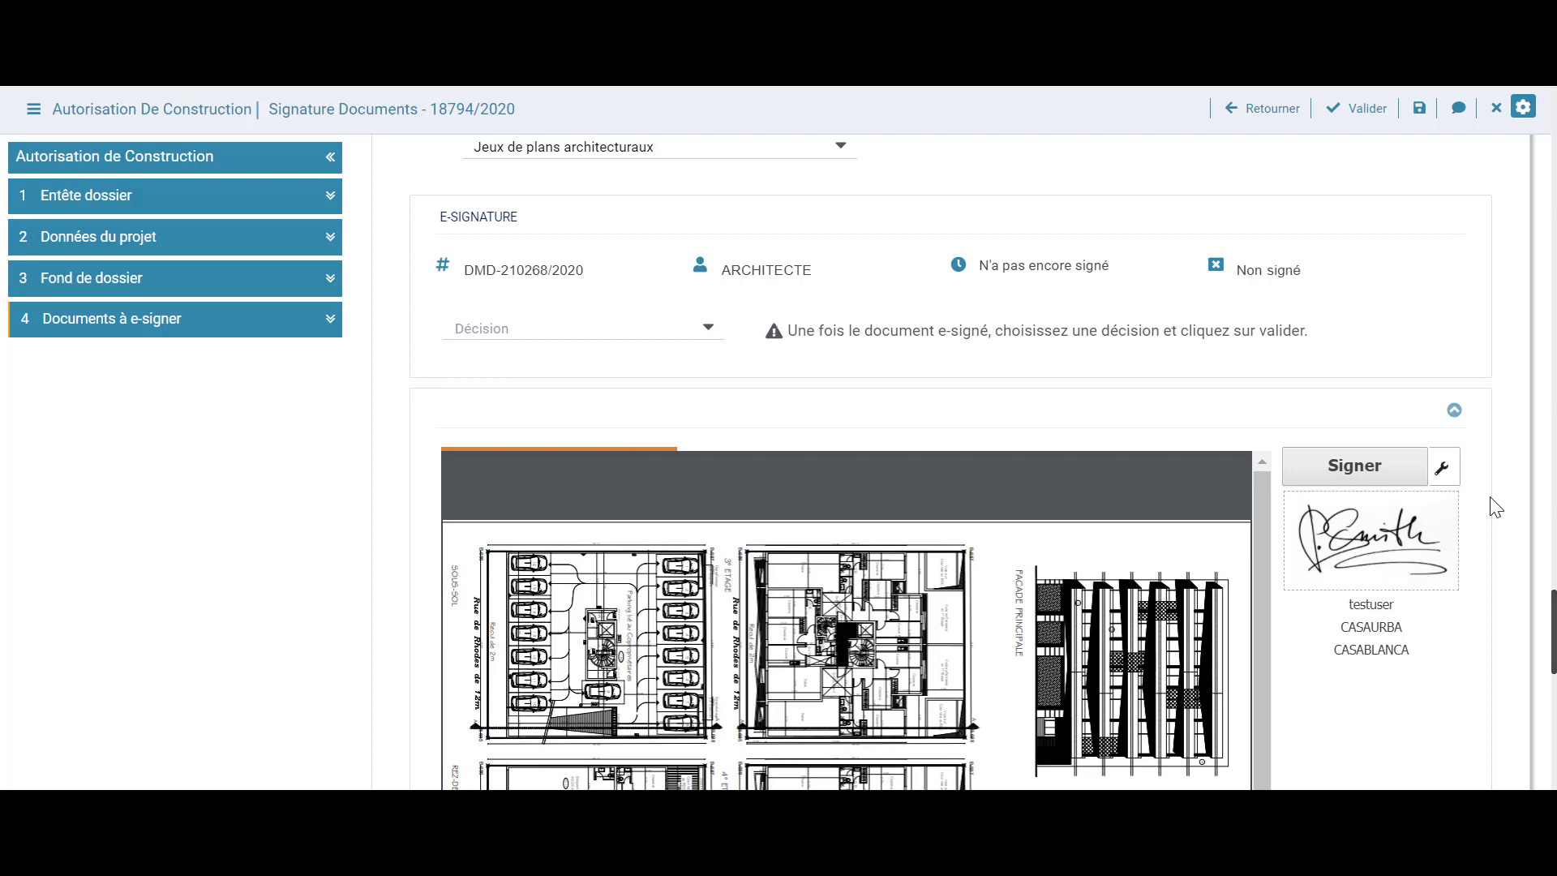
{"action": "scroll", "coordinate": [1494, 507], "scroll_direction": "down", "scroll_amount": 3}
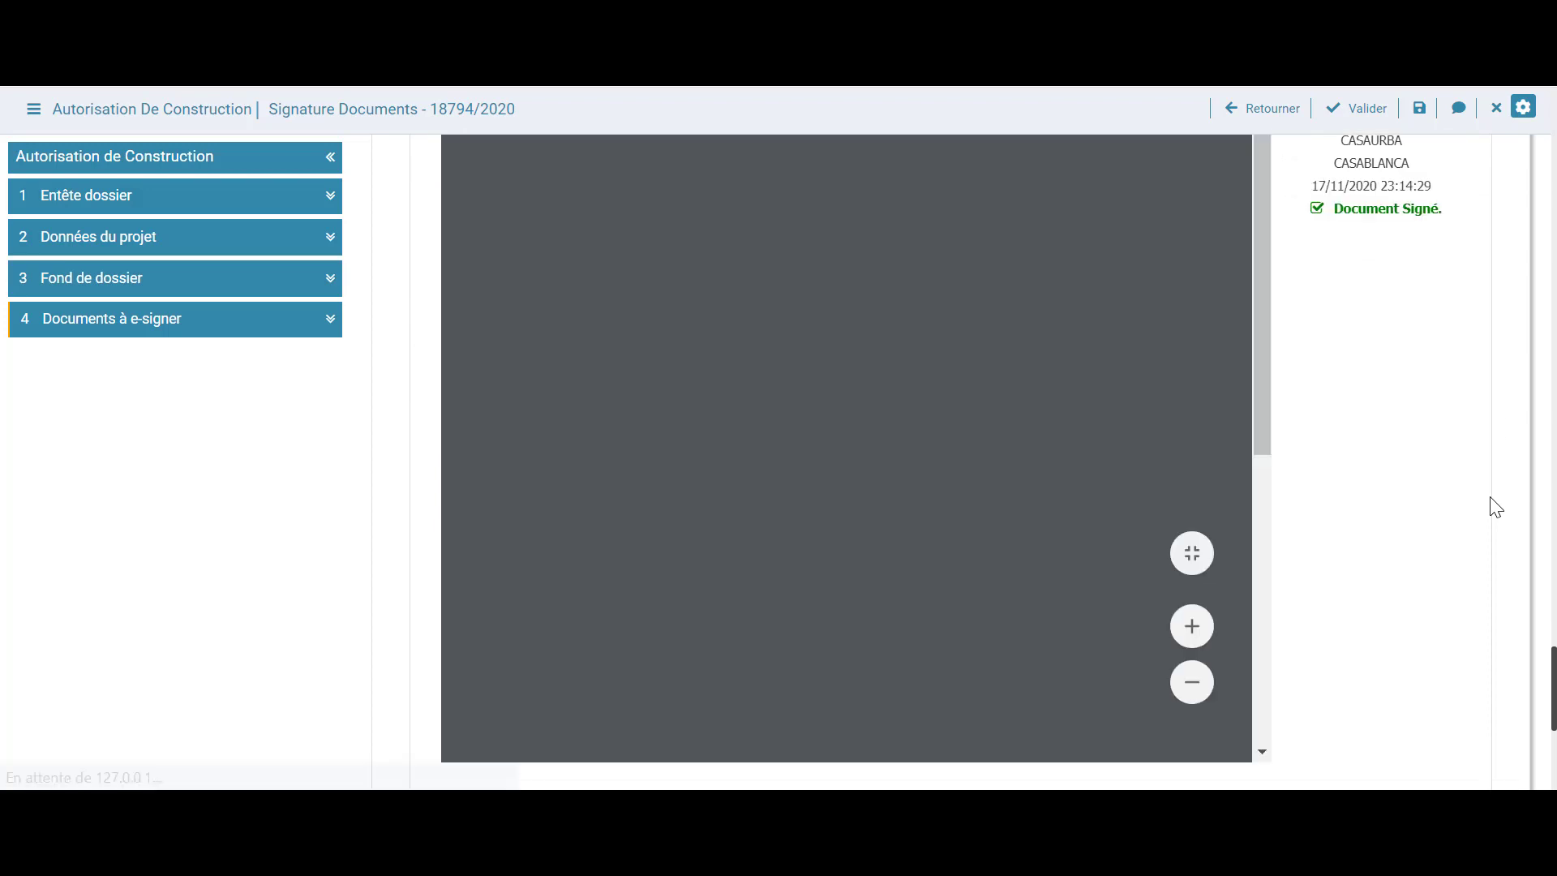
{"action": "scroll", "coordinate": [1494, 506], "scroll_direction": "up", "scroll_amount": 3}
Validate the signed Jeux de plans architecturaux with Décision set to Valider
{"action": "left_click", "coordinate": [702, 329]}
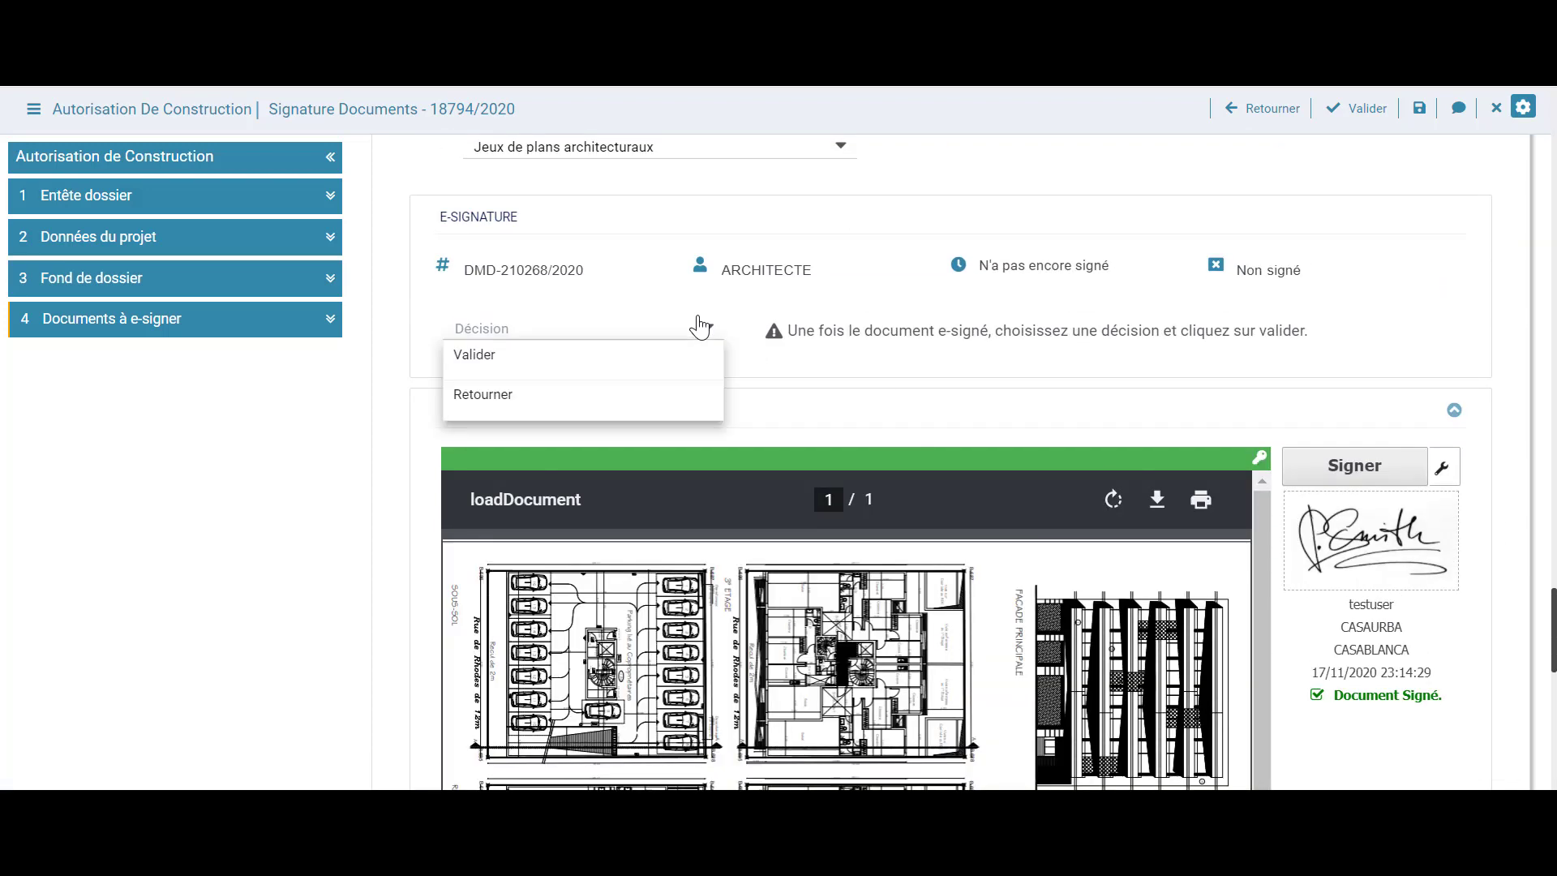
{"action": "left_click", "coordinate": [686, 355]}
{"action": "left_click", "coordinate": [702, 381]}
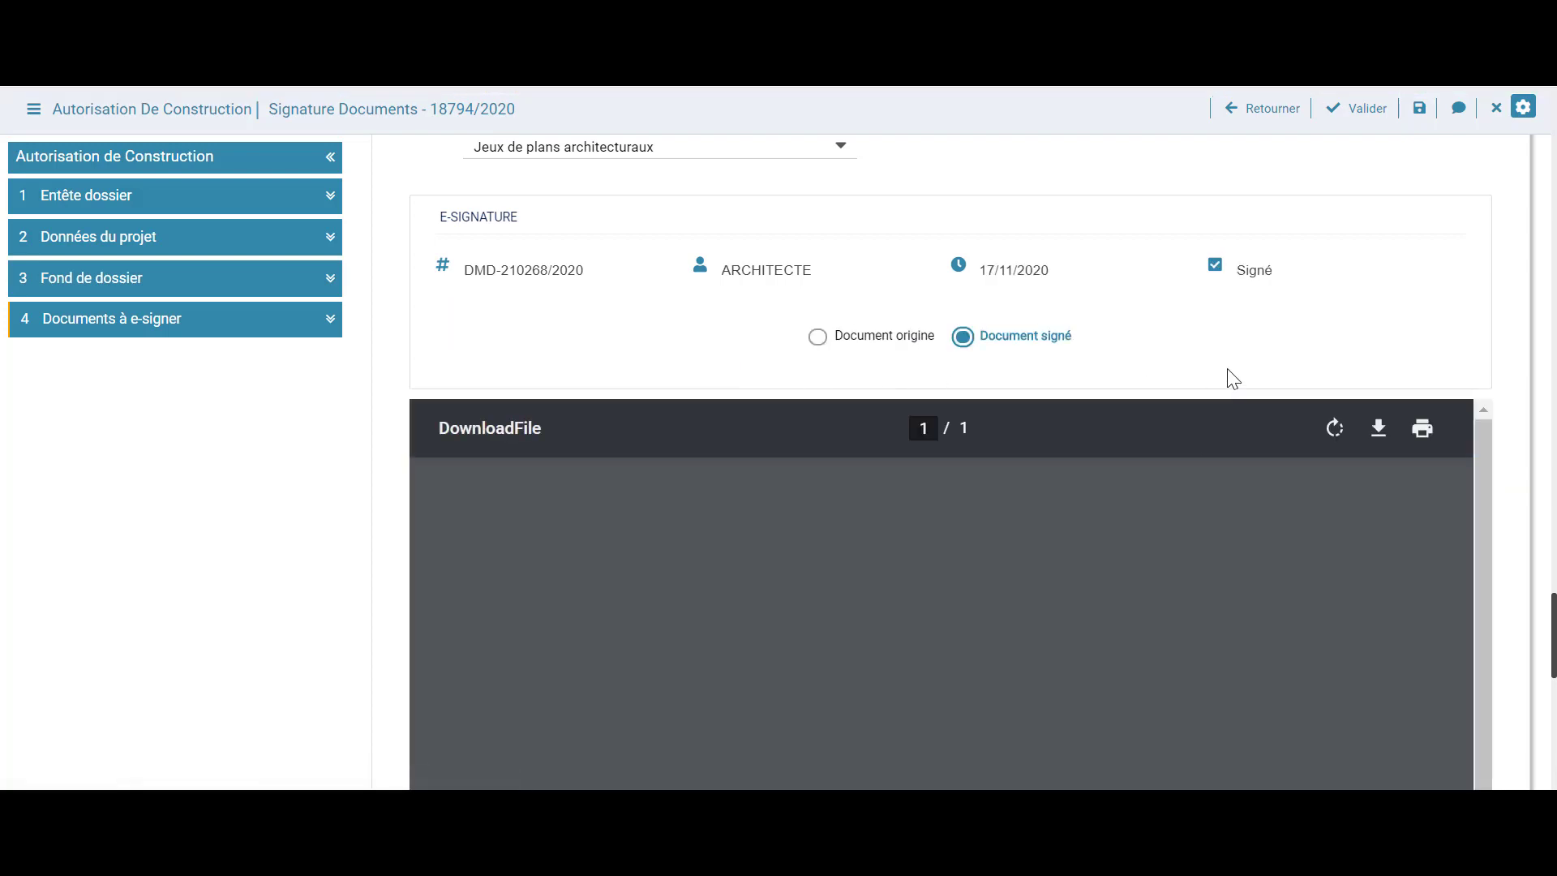
{"action": "scroll", "coordinate": [1226, 375], "scroll_direction": "up", "scroll_amount": 1}
E-sign the Fiche statistique and validate it with Décision set to Valider
{"action": "left_click", "coordinate": [824, 273]}
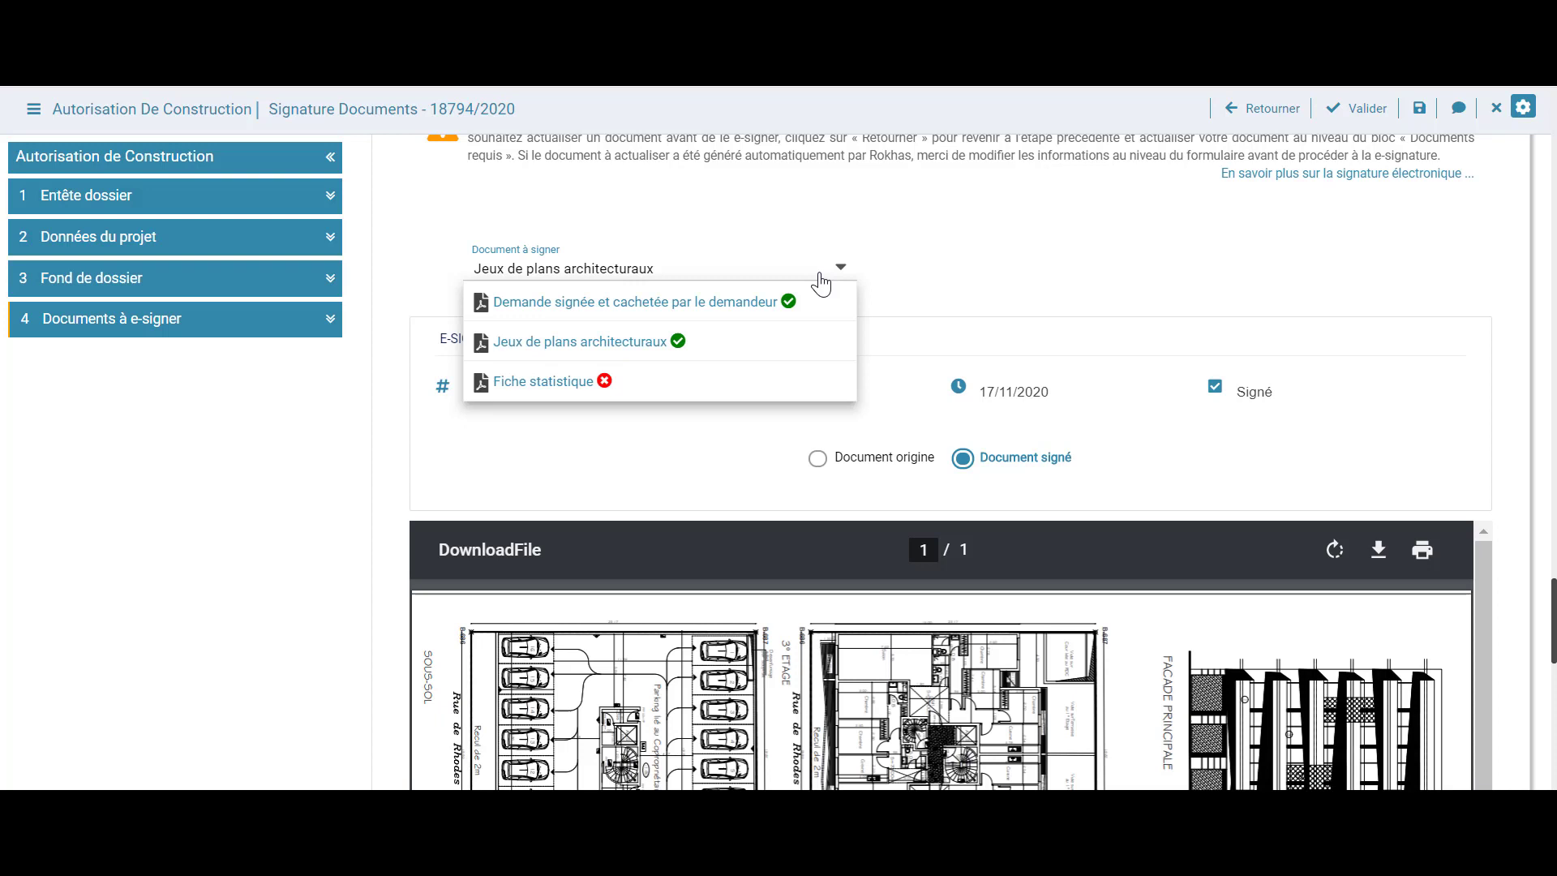
{"action": "left_click", "coordinate": [760, 392]}
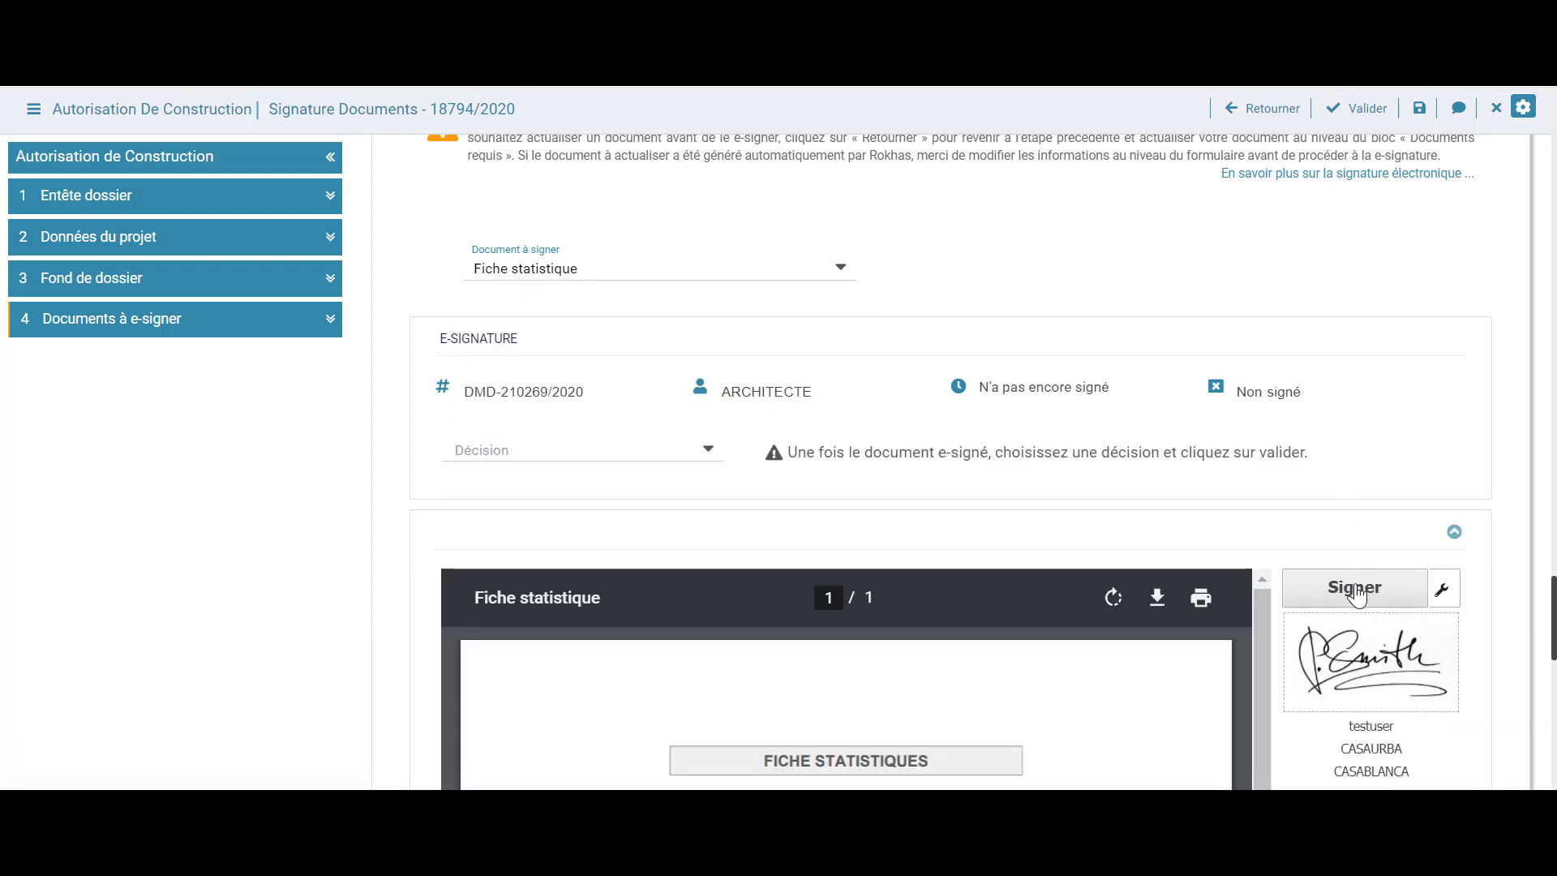
{"action": "left_click", "coordinate": [1356, 591]}
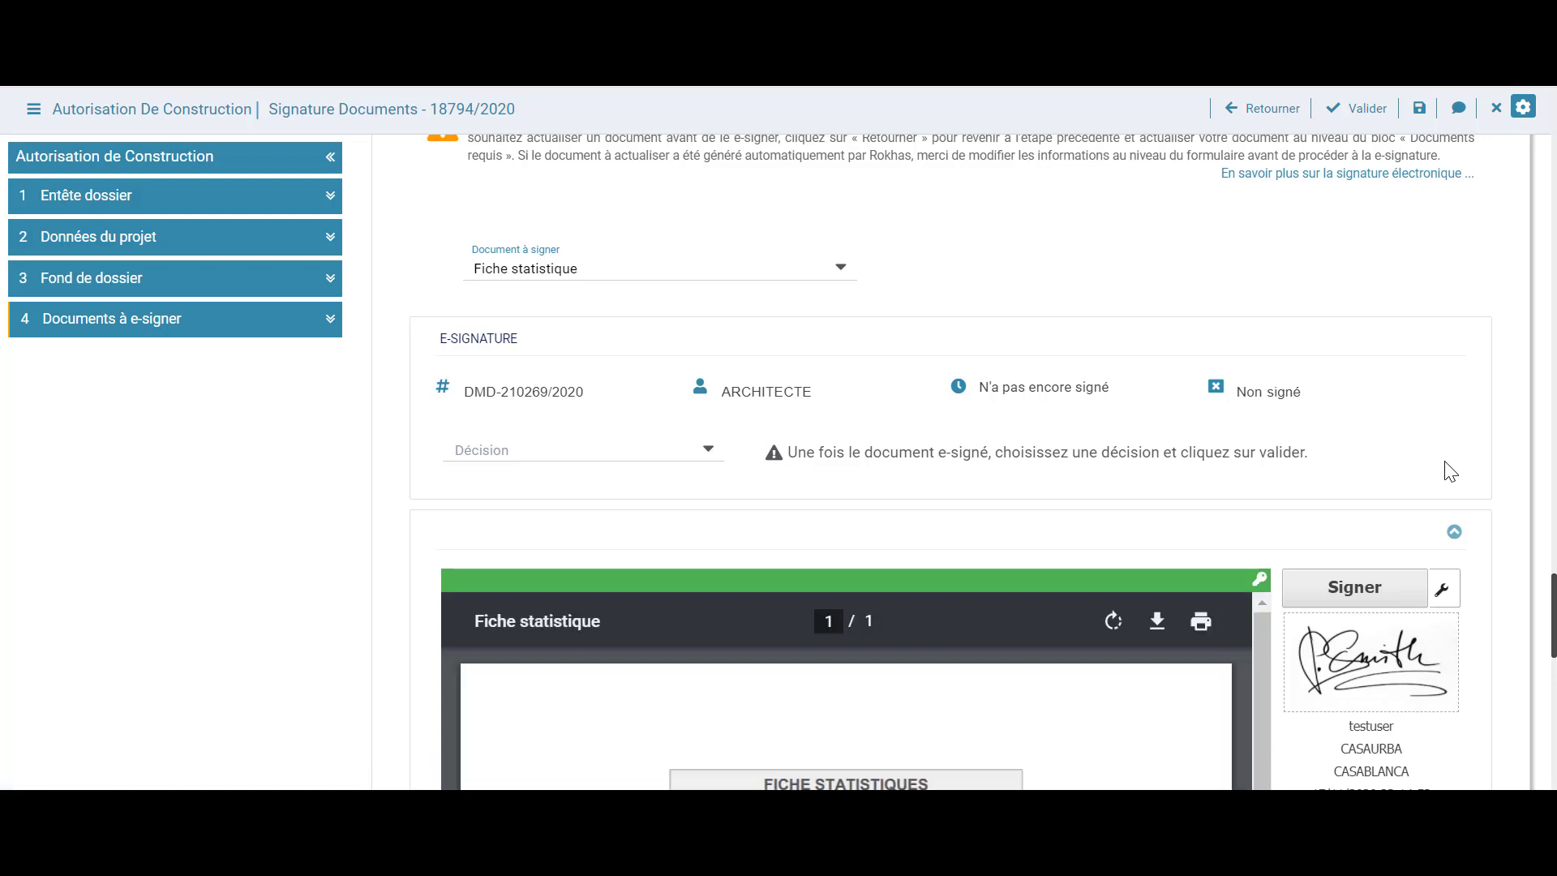
{"action": "scroll", "coordinate": [1131, 551], "scroll_direction": "down", "scroll_amount": 2}
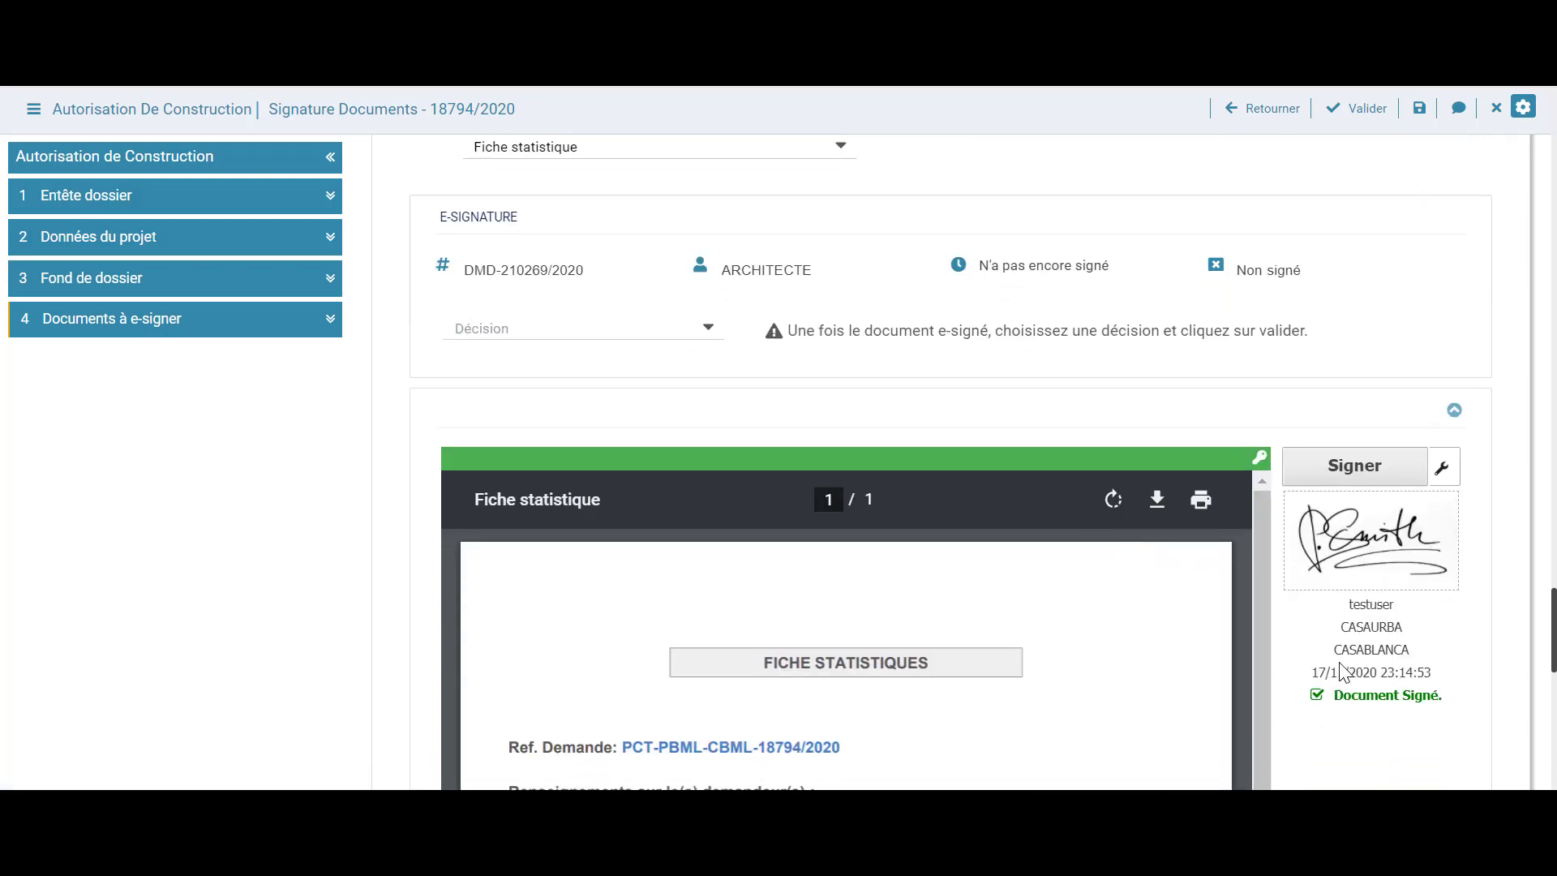
{"action": "left_click", "coordinate": [709, 332]}
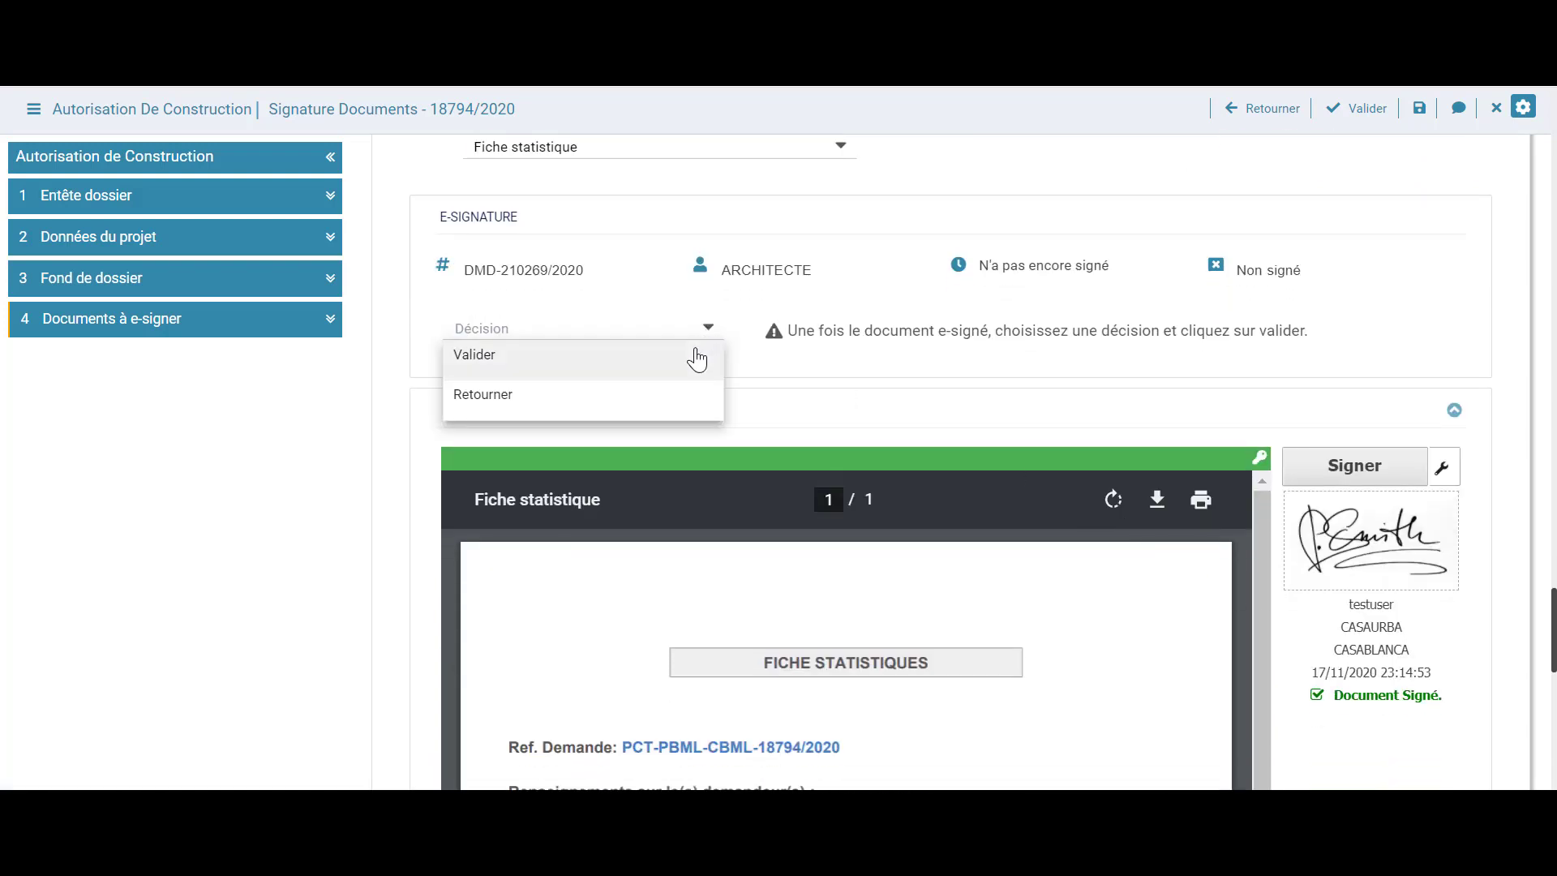
{"action": "left_click", "coordinate": [697, 357]}
{"action": "left_click", "coordinate": [701, 379]}
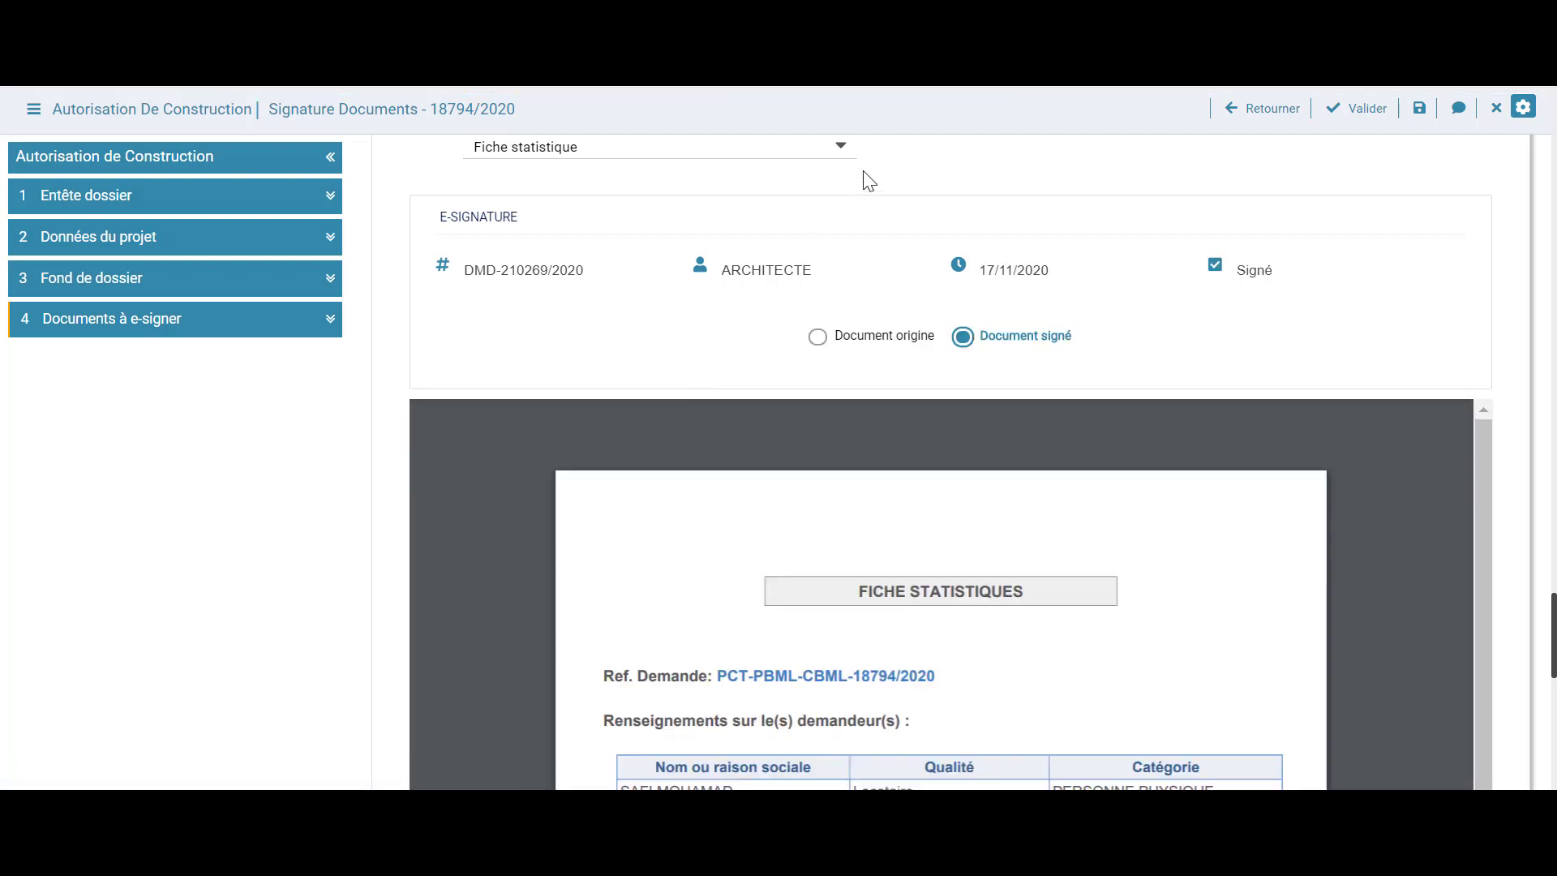
Verify all three documents show as signed, then validate the e-signature task
{"action": "left_click", "coordinate": [841, 151]}
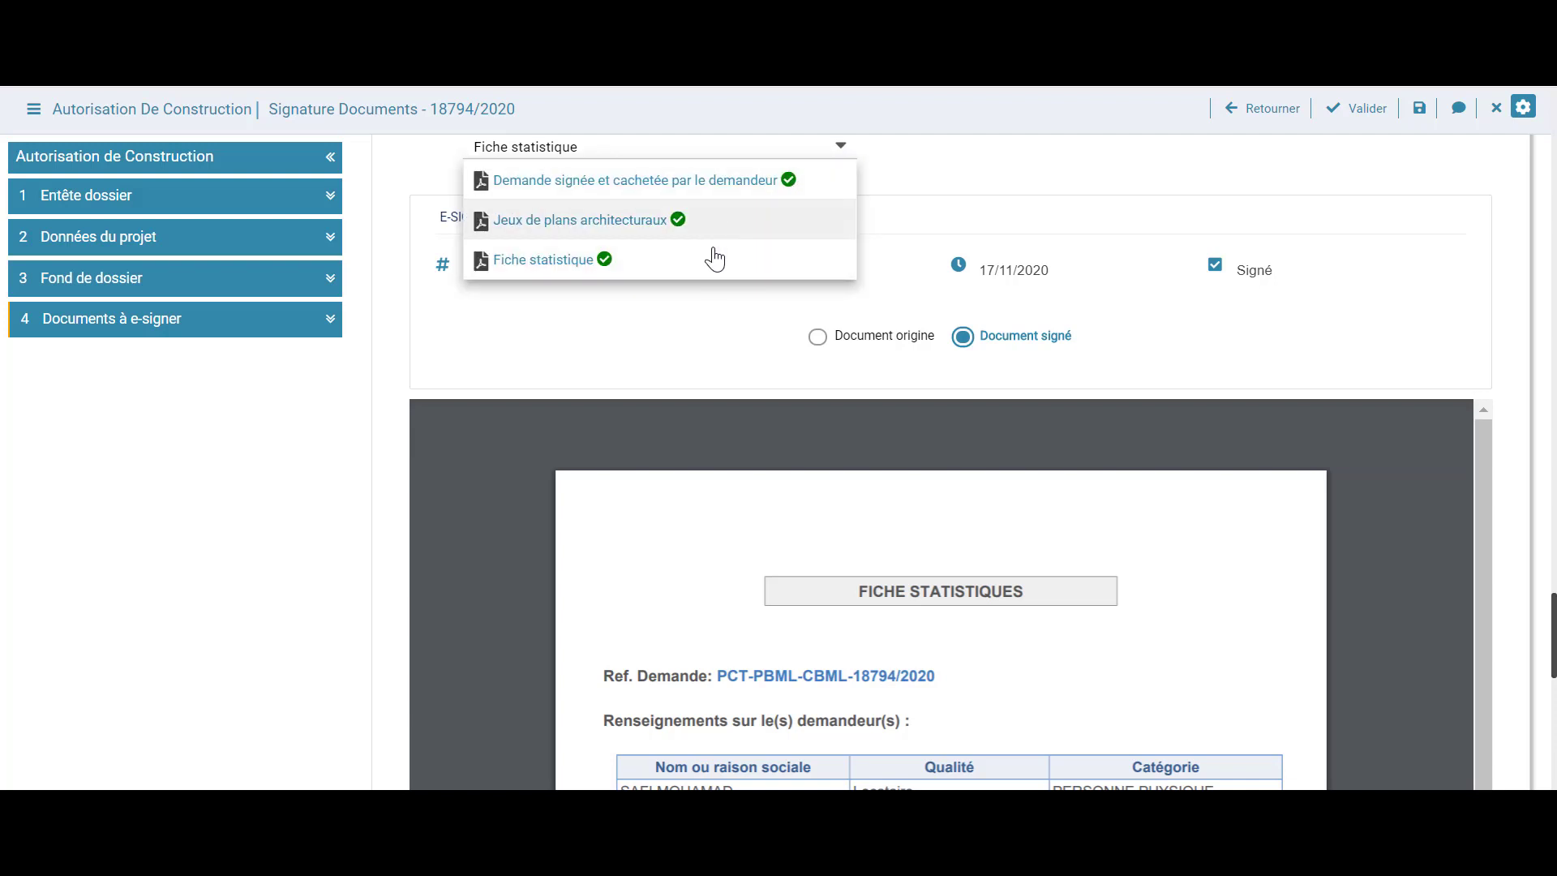
{"action": "left_click", "coordinate": [986, 205]}
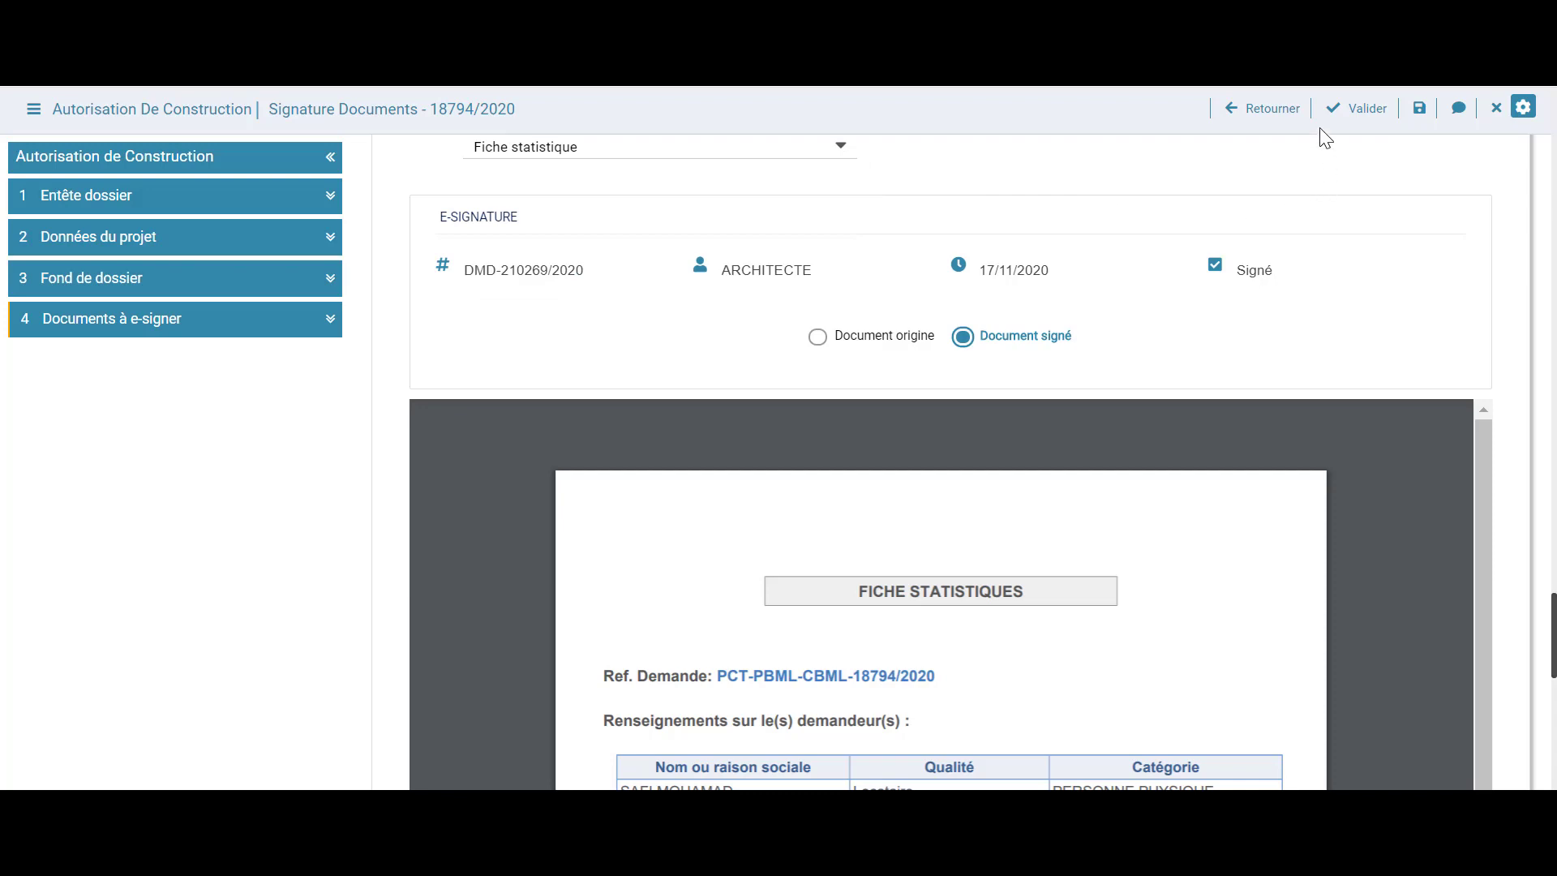
{"action": "left_click", "coordinate": [1338, 117]}
Confirm the e-signature validation and open the Choix créneau commission calendar for November 2020
{"action": "left_click", "coordinate": [702, 315]}
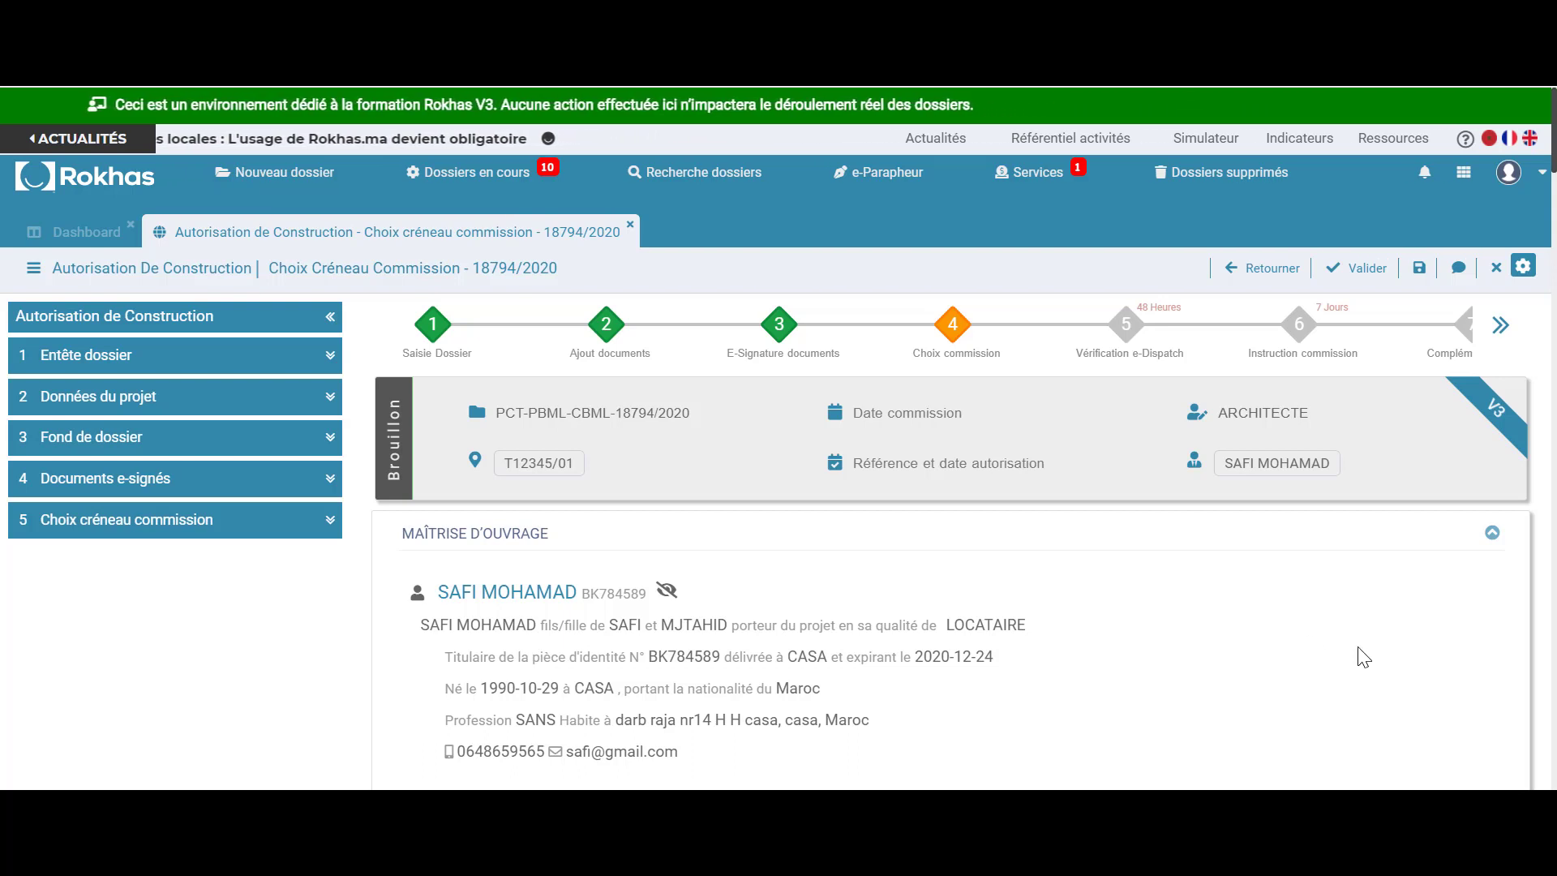
{"action": "left_click", "coordinate": [210, 526]}
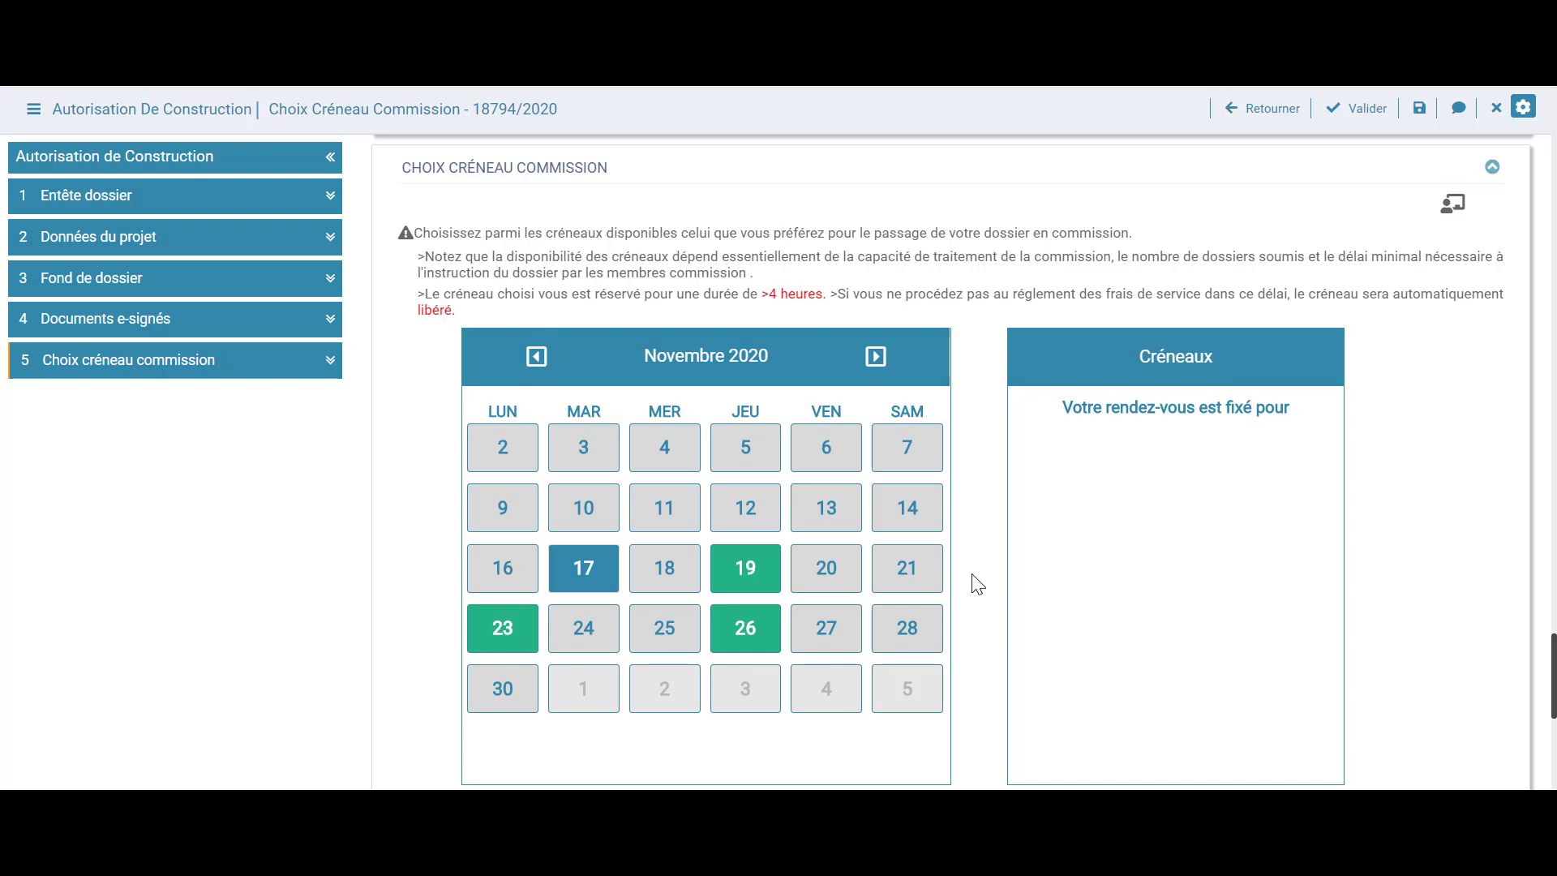
Reserve the 10:00 - 10:14 commission slot on Thursday 19/11/2020
{"action": "scroll", "coordinate": [977, 582], "scroll_direction": "down", "scroll_amount": 2}
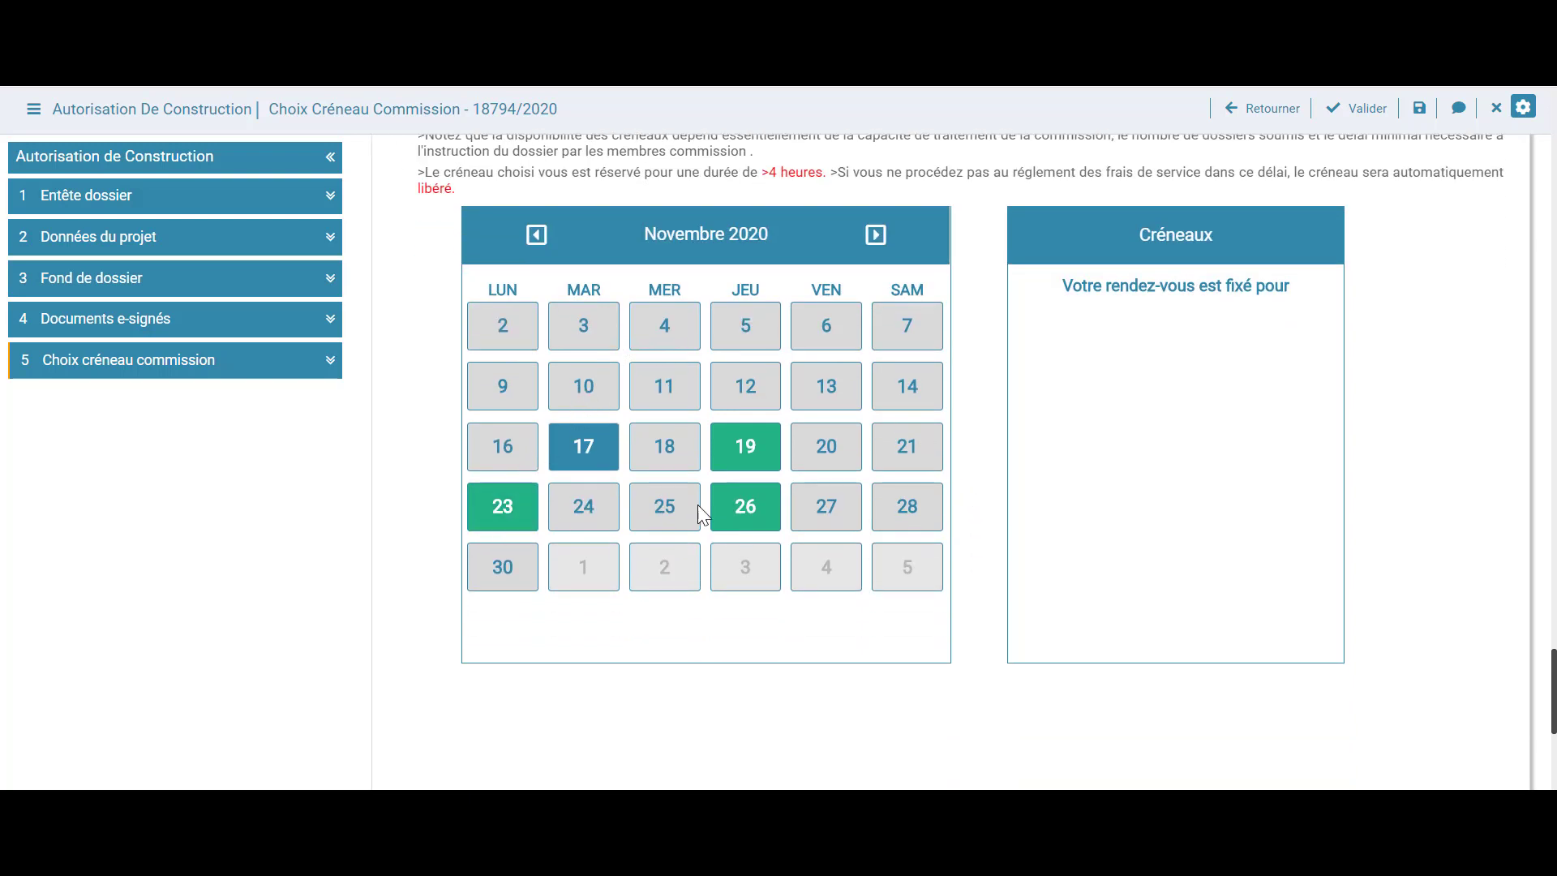
{"action": "left_click", "coordinate": [753, 460]}
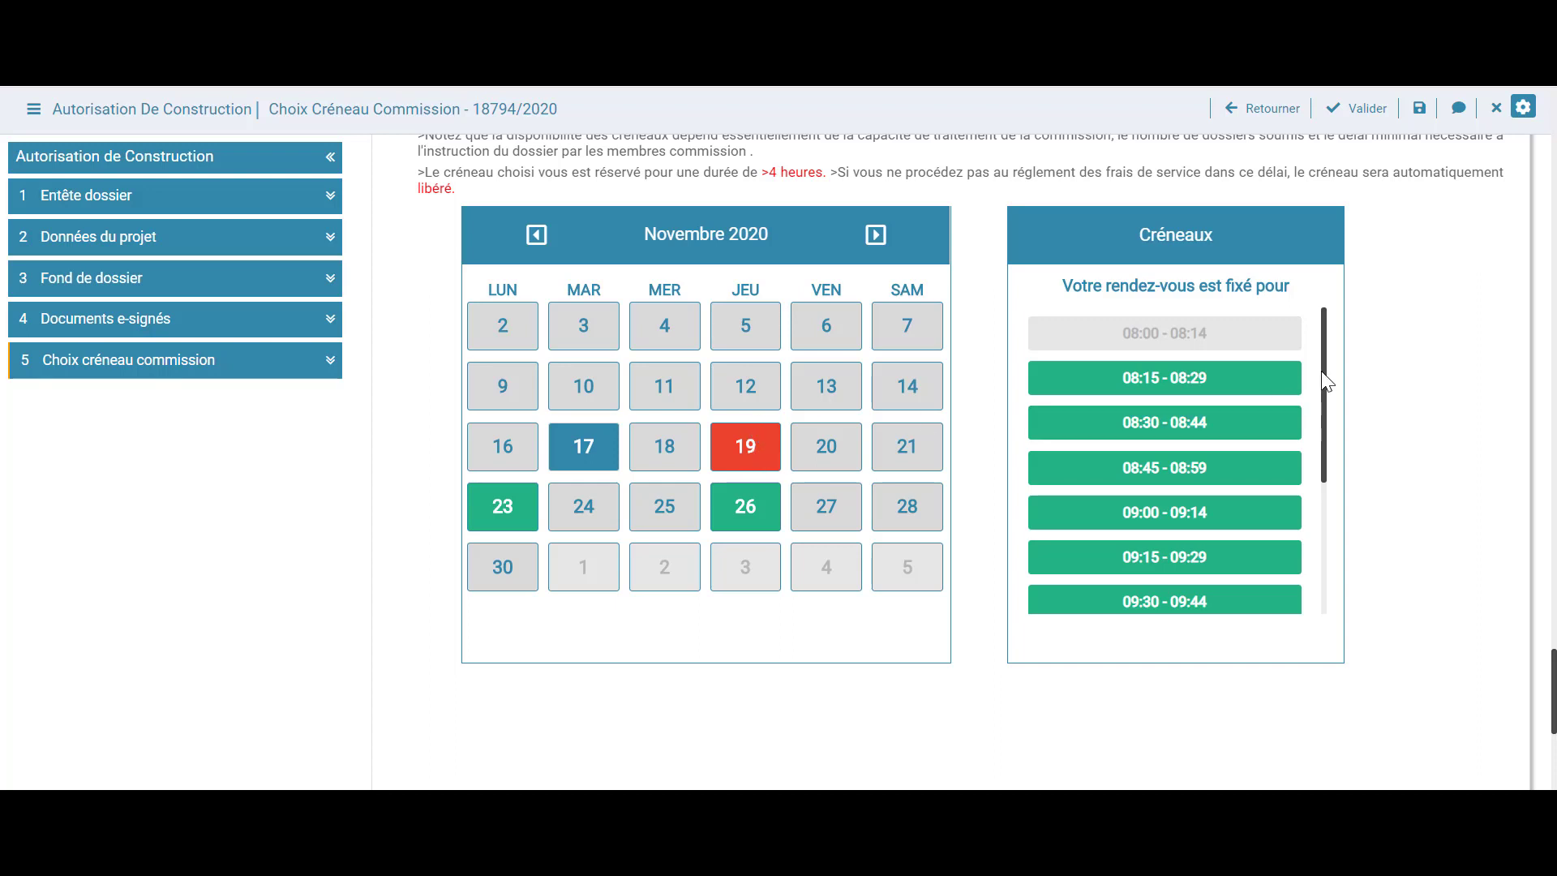
{"action": "left_click_drag", "start_coordinate": [1327, 382], "coordinate": [1330, 504]}
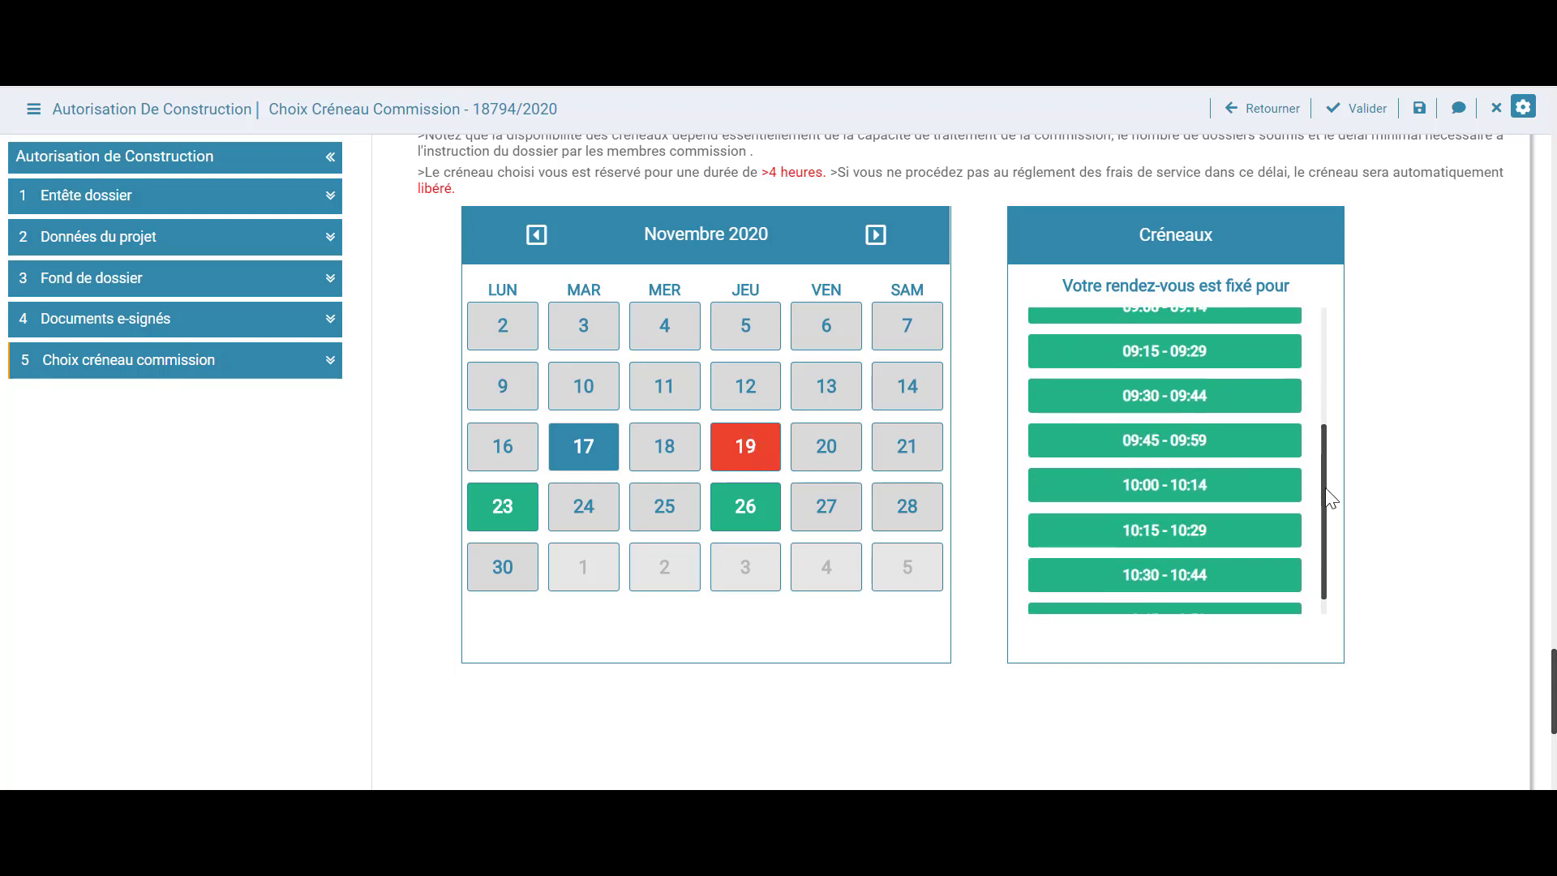
{"action": "left_click", "coordinate": [1173, 496]}
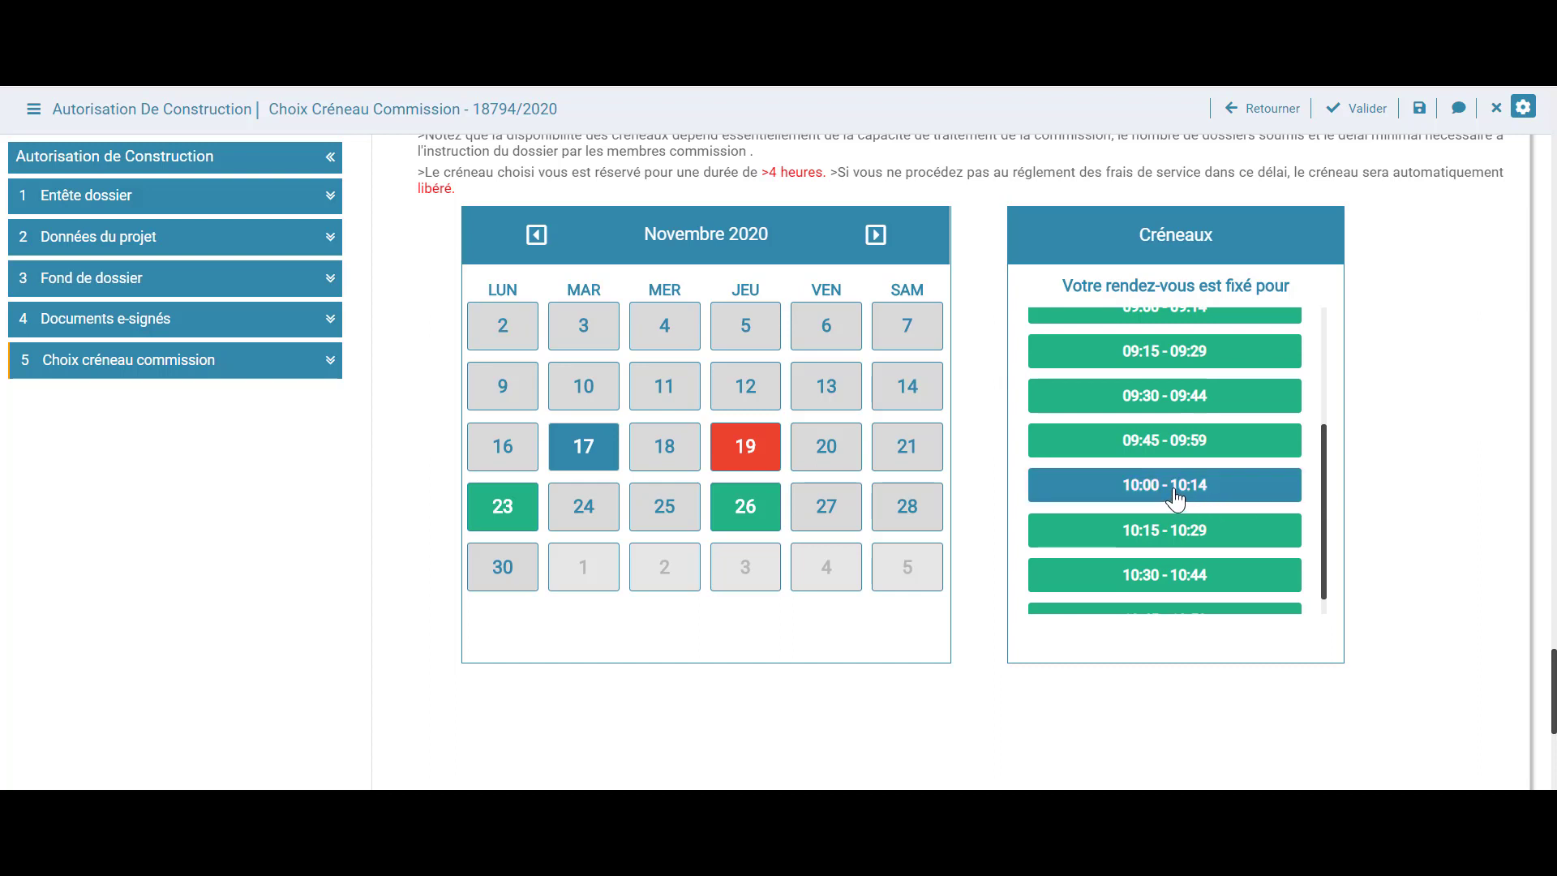
{"action": "left_click", "coordinate": [1256, 496]}
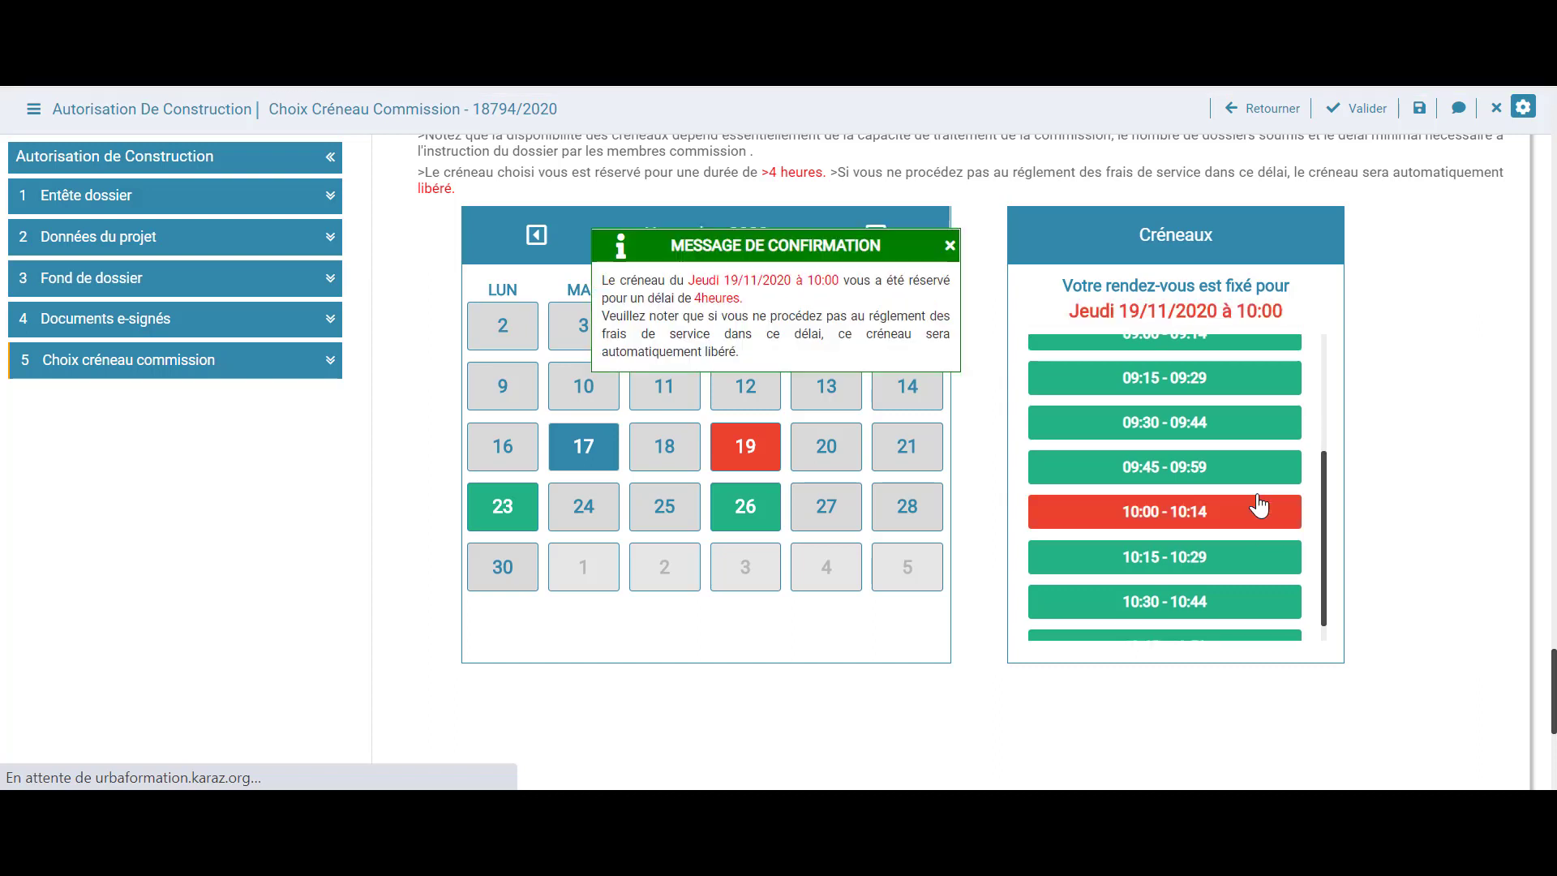
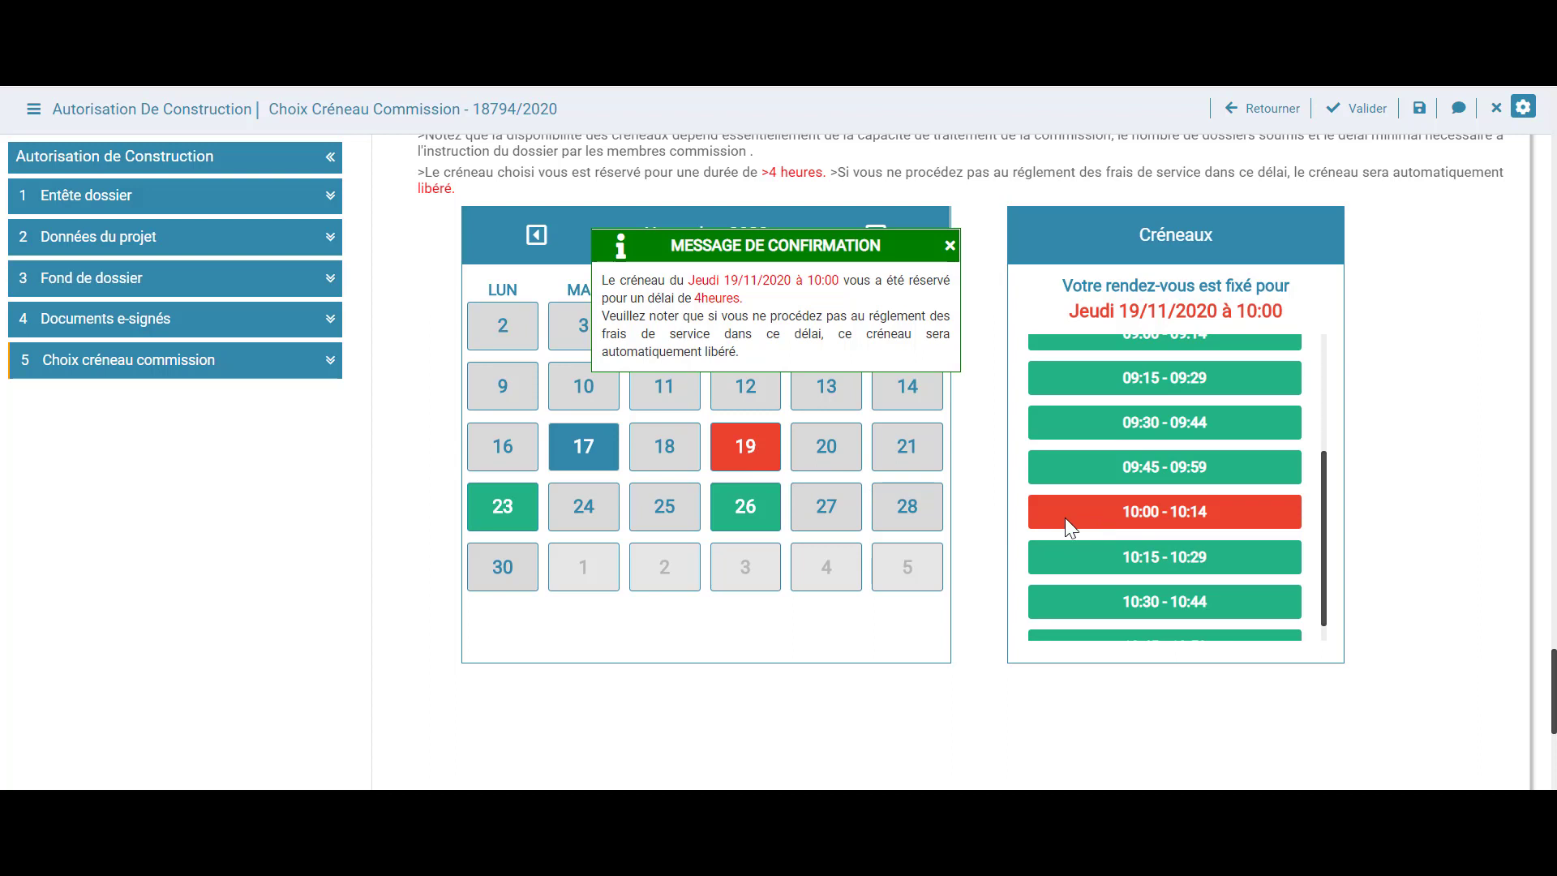
Validate the commission-slot task for 19/11/2020 10:00 and confirm it
{"action": "left_click", "coordinate": [1350, 120]}
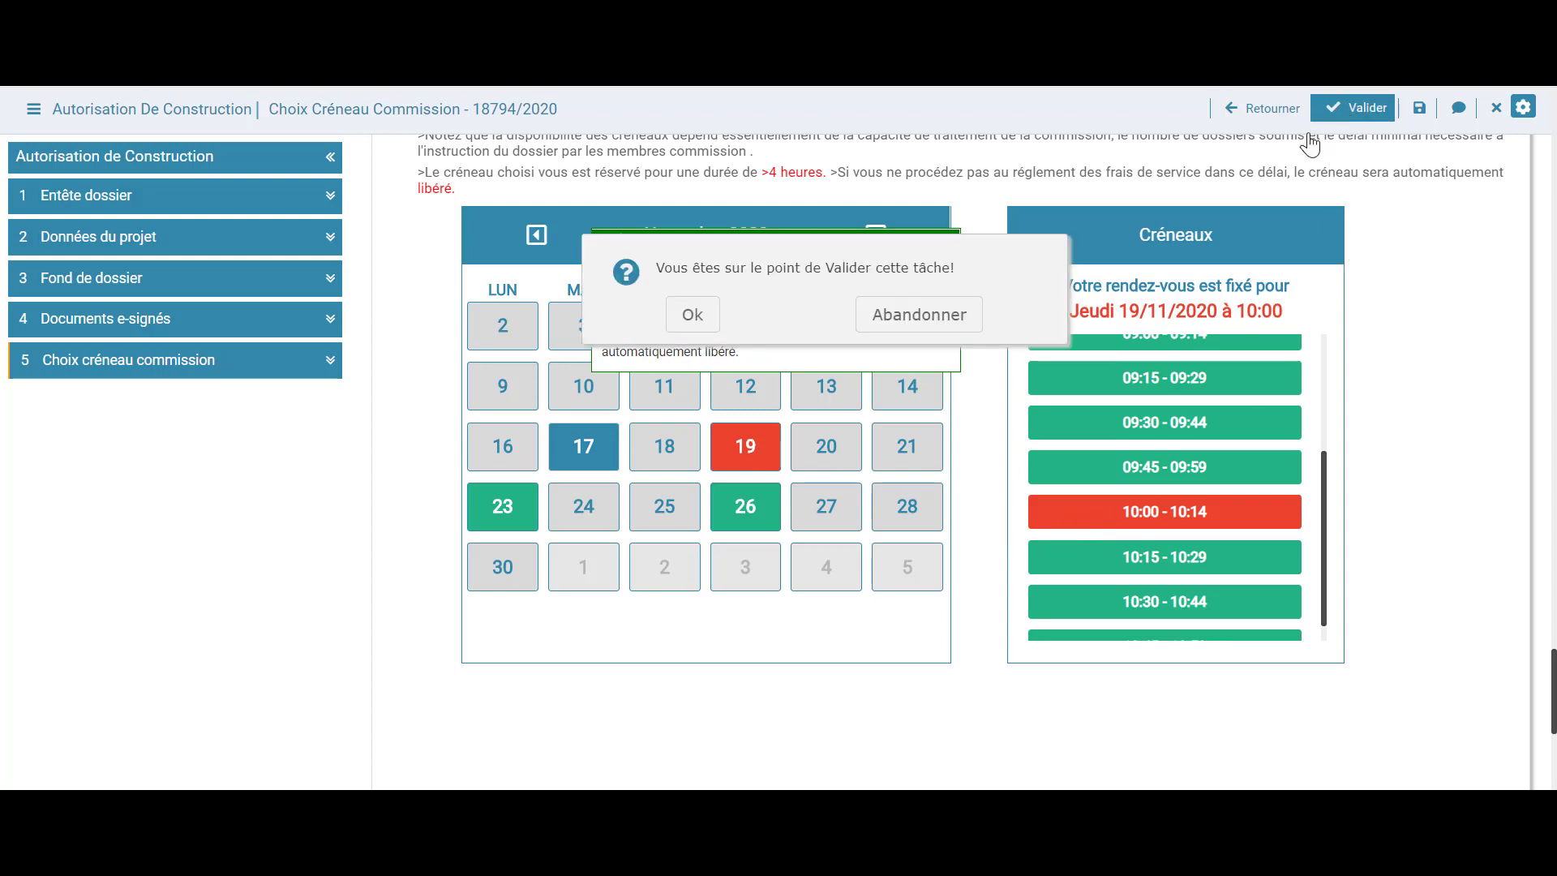
{"action": "left_click", "coordinate": [694, 313]}
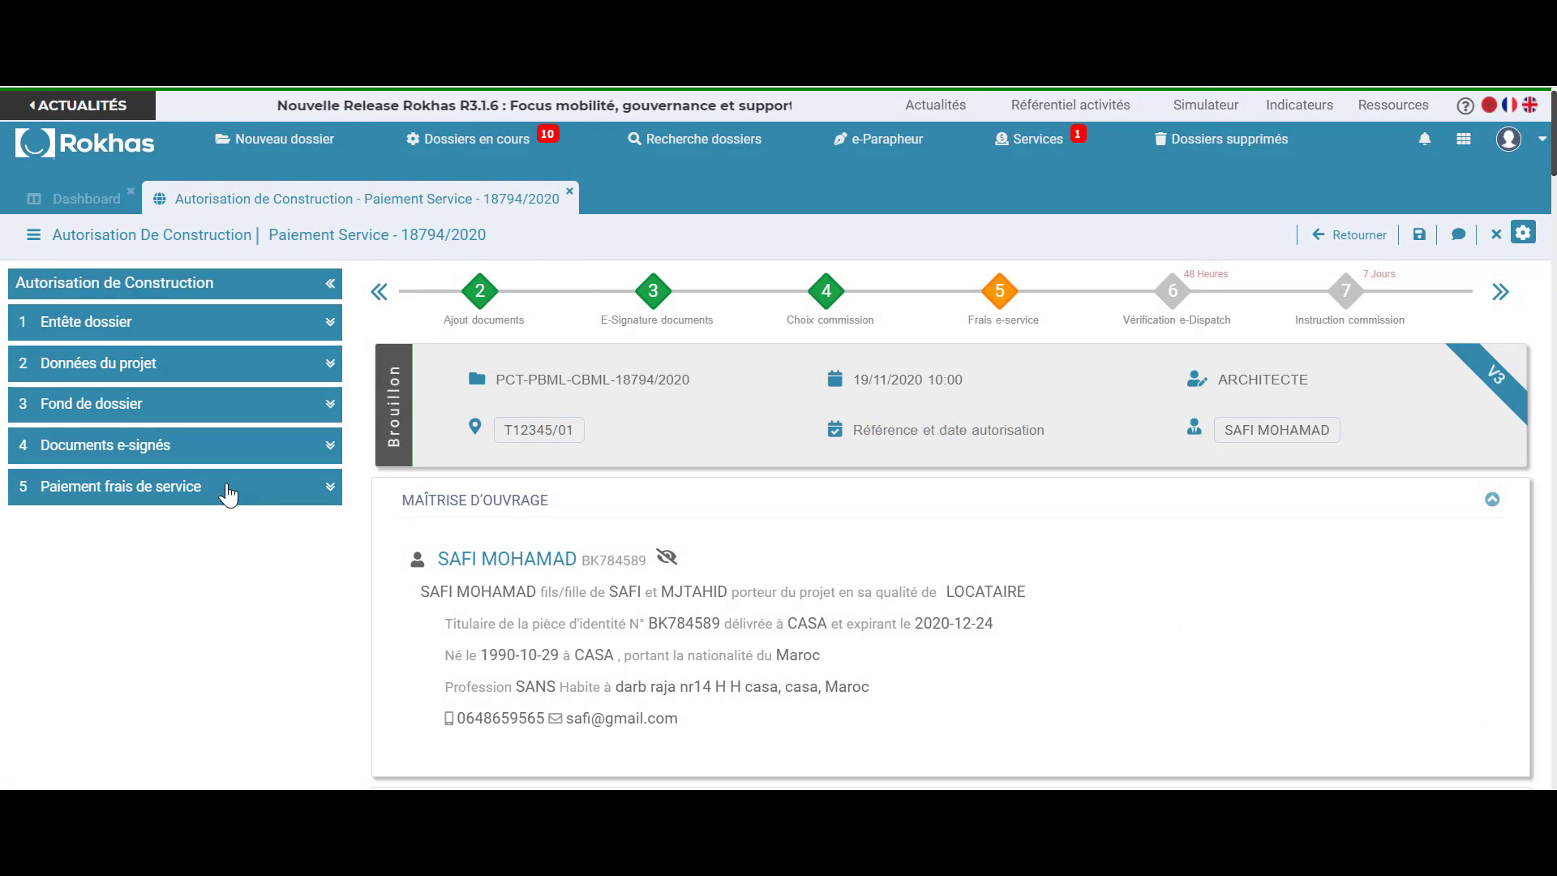
Open the Paiement frais de service section and review the 200.0 DH fee and payment methods
{"action": "left_click", "coordinate": [228, 489]}
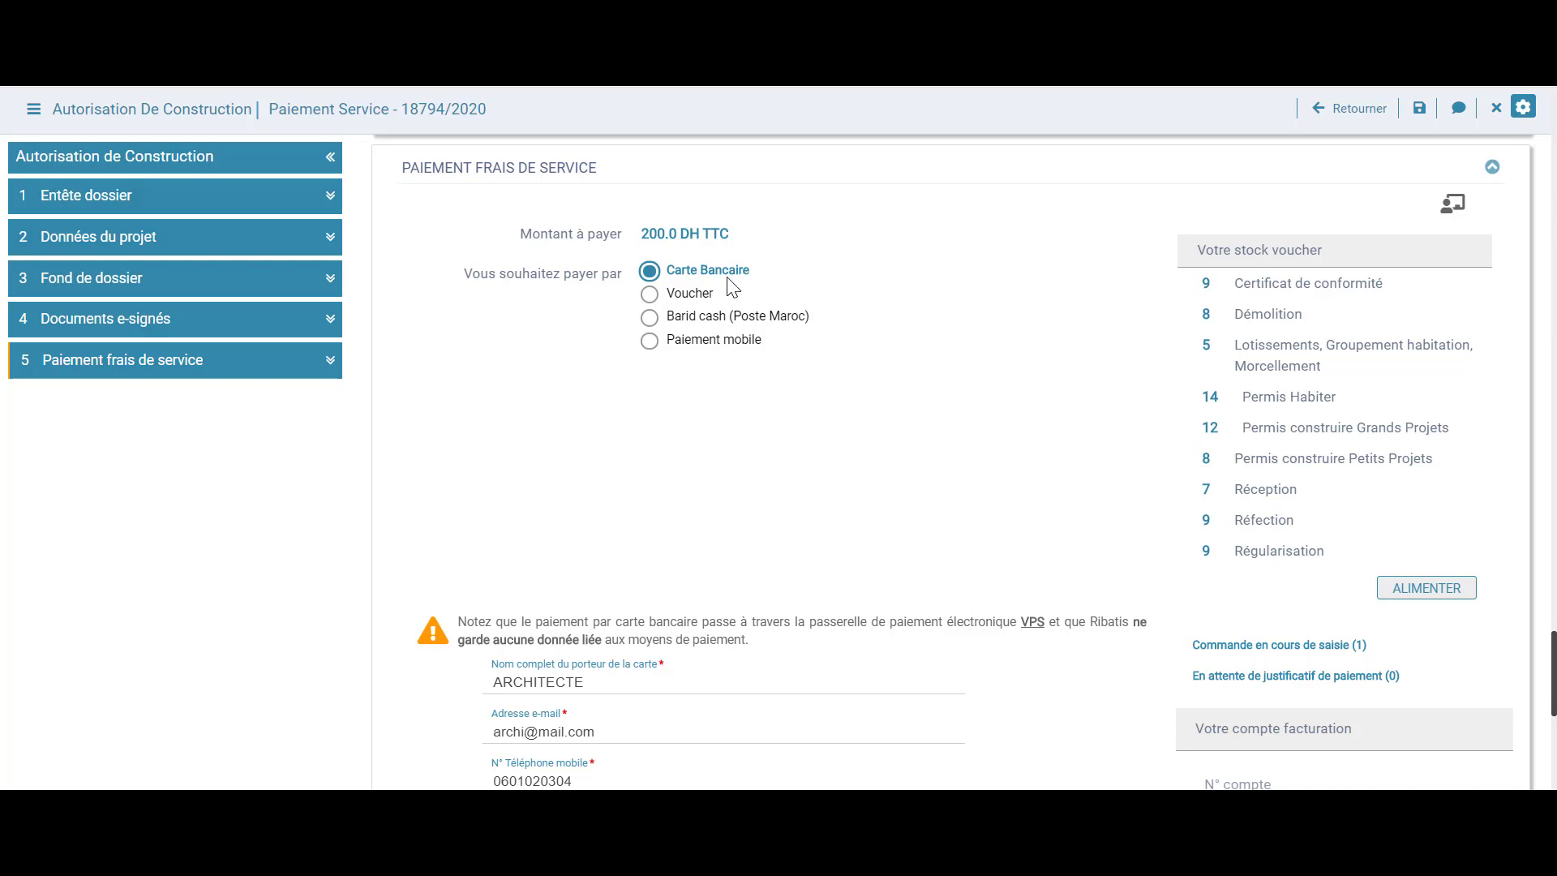
{"action": "scroll", "coordinate": [723, 302], "scroll_direction": "up", "scroll_amount": 2}
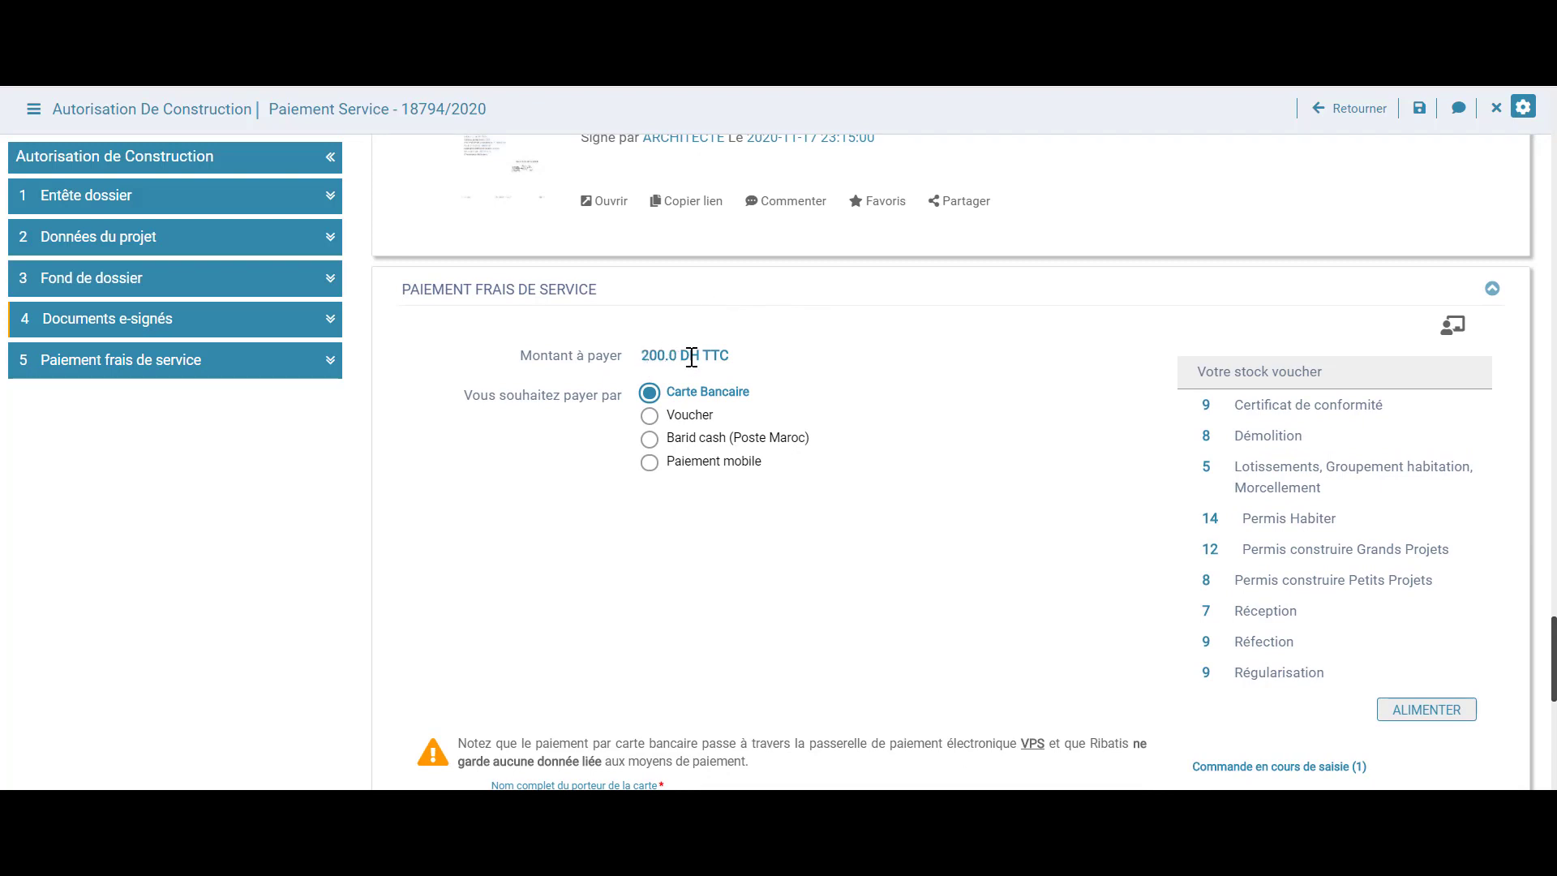
{"action": "scroll", "coordinate": [698, 357], "scroll_direction": "down", "scroll_amount": 2}
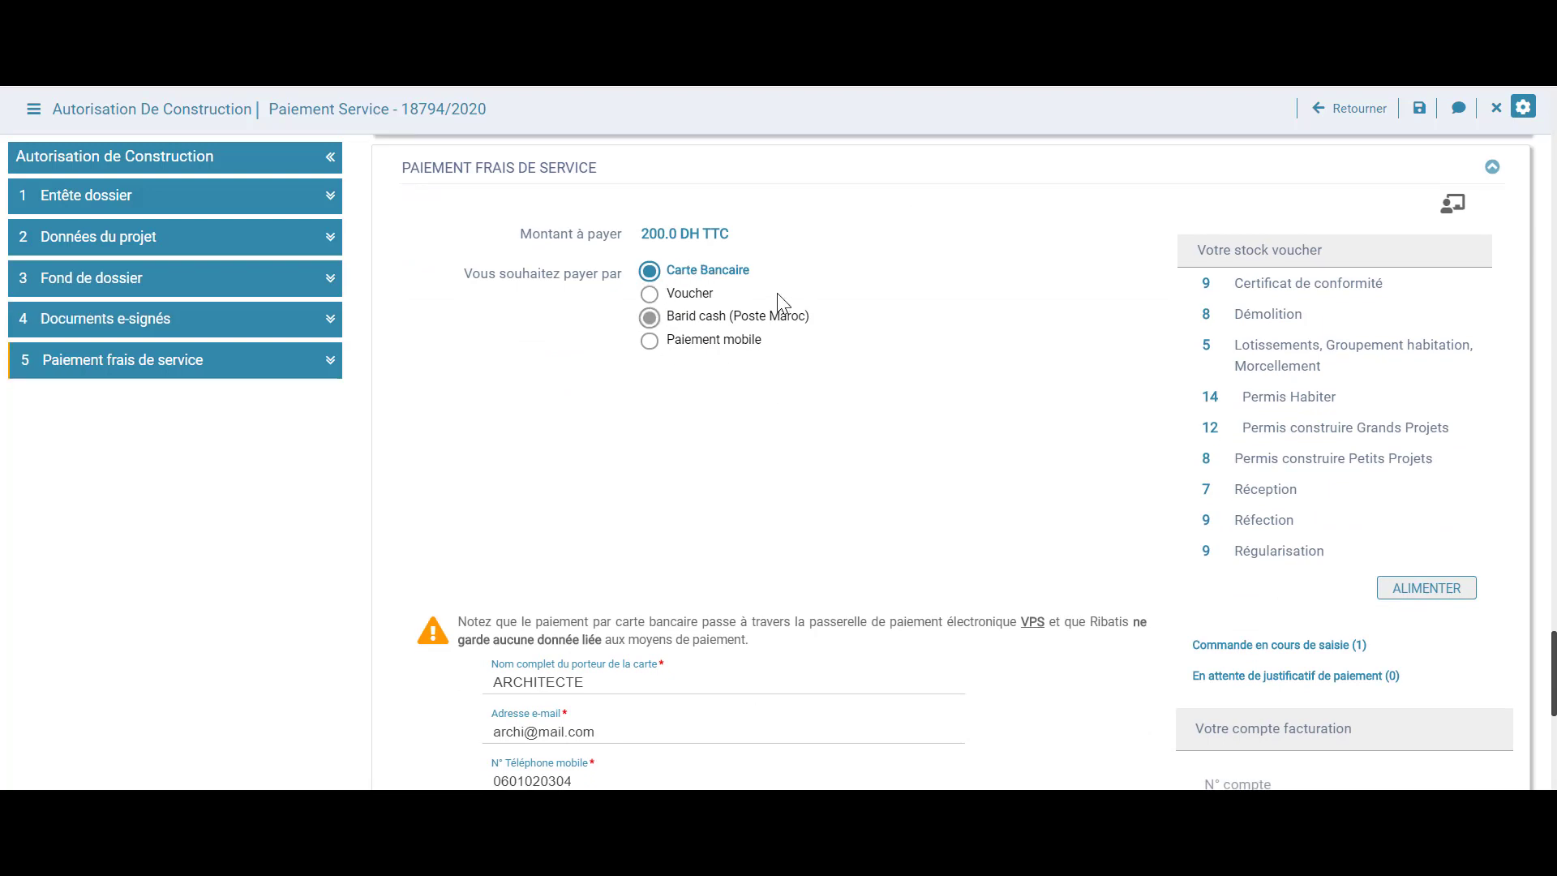
{"action": "scroll", "coordinate": [965, 467], "scroll_direction": "down", "scroll_amount": 5}
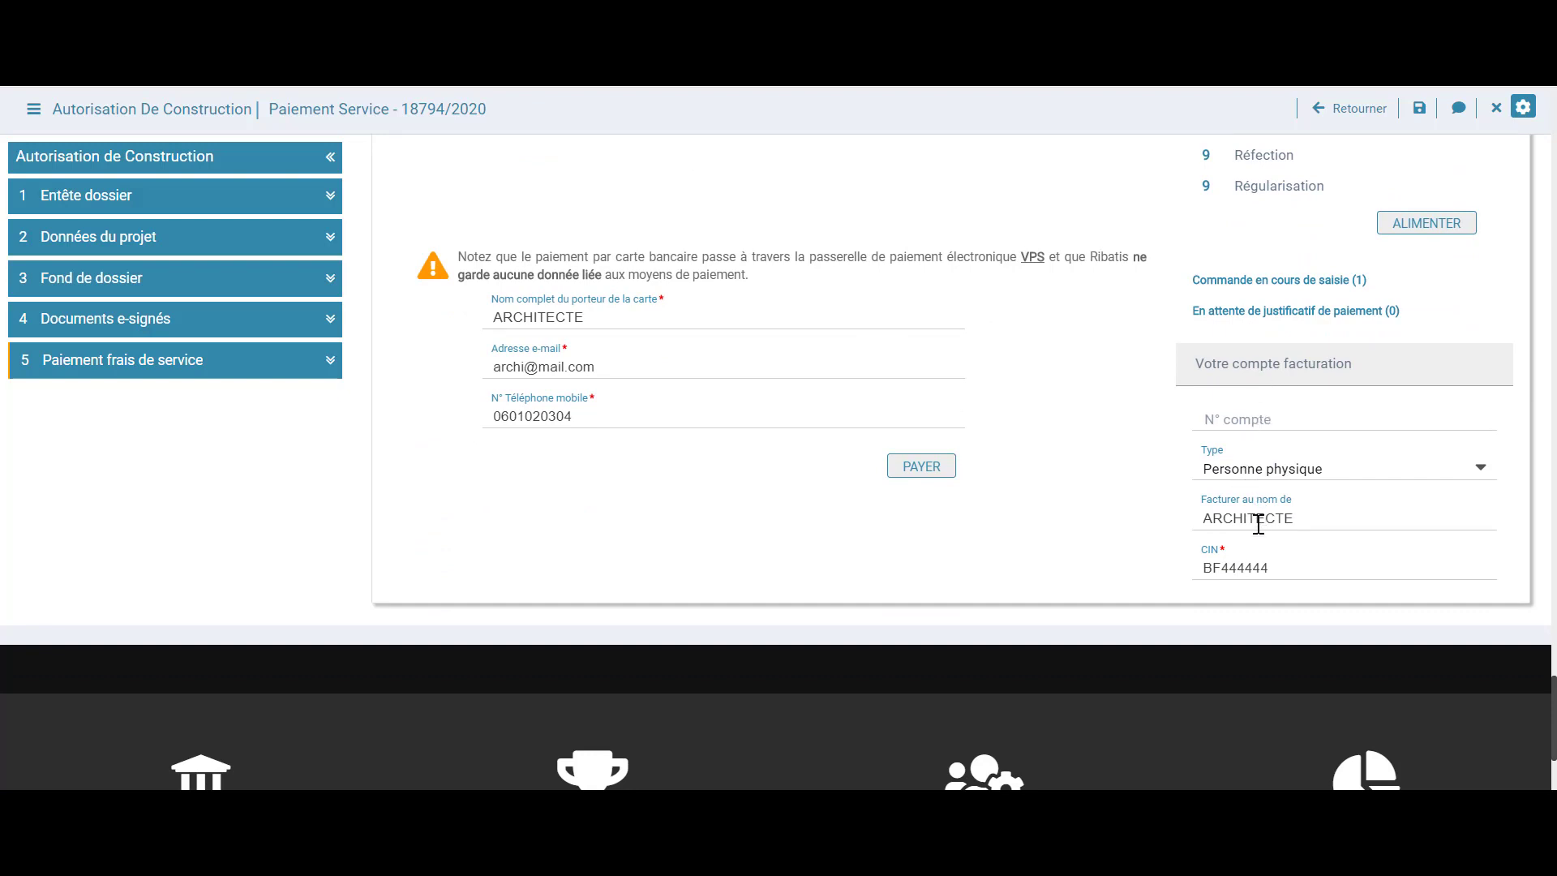
{"action": "scroll", "coordinate": [1084, 441], "scroll_direction": "up", "scroll_amount": 8}
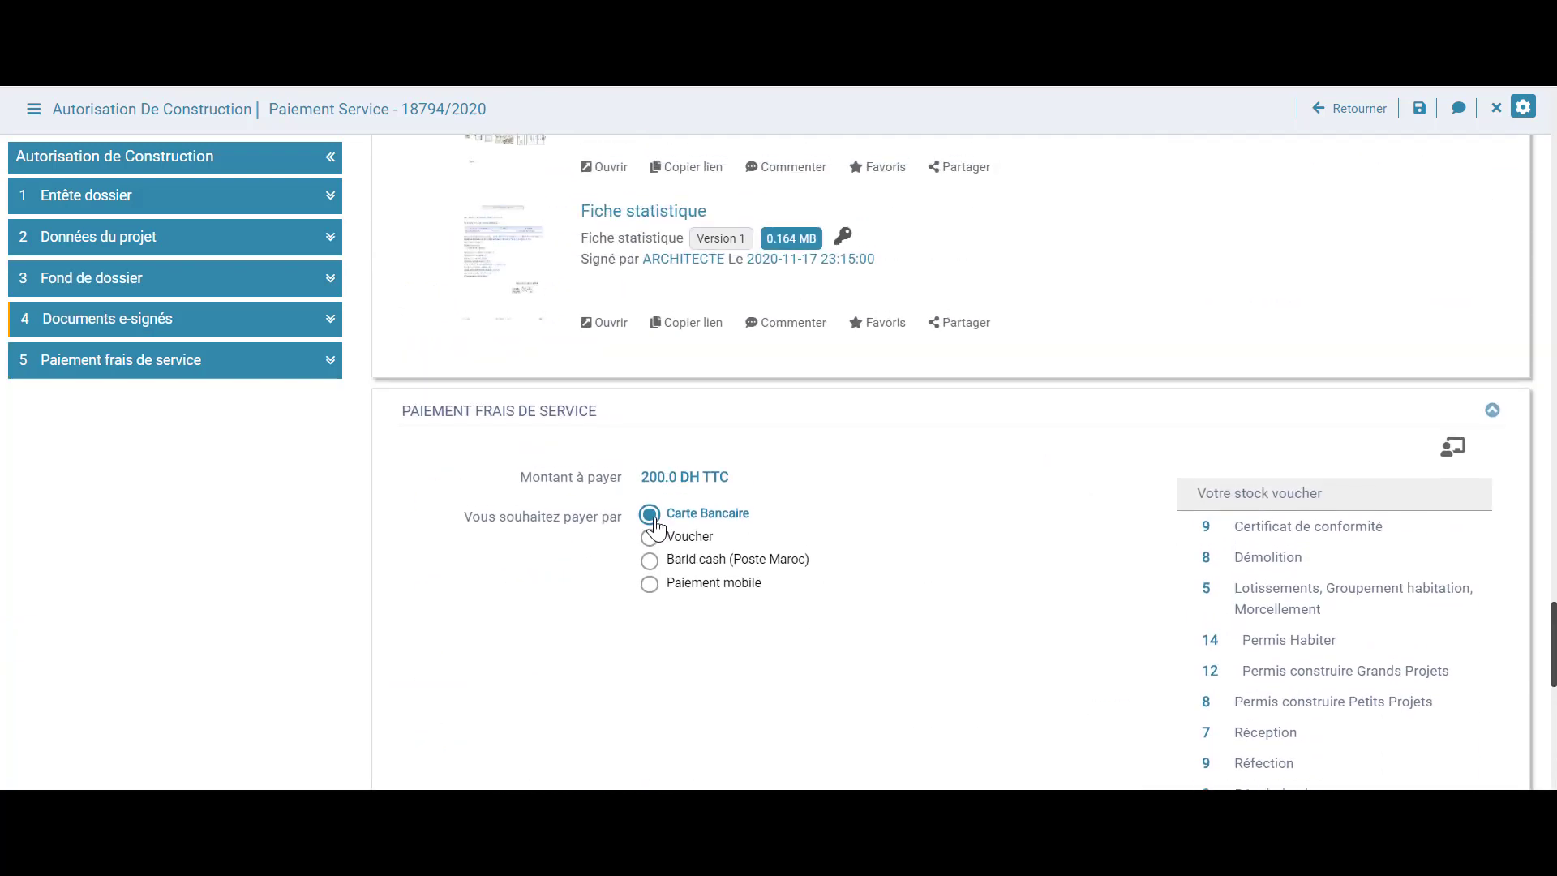
{"action": "scroll", "coordinate": [1087, 521], "scroll_direction": "down", "scroll_amount": 6}
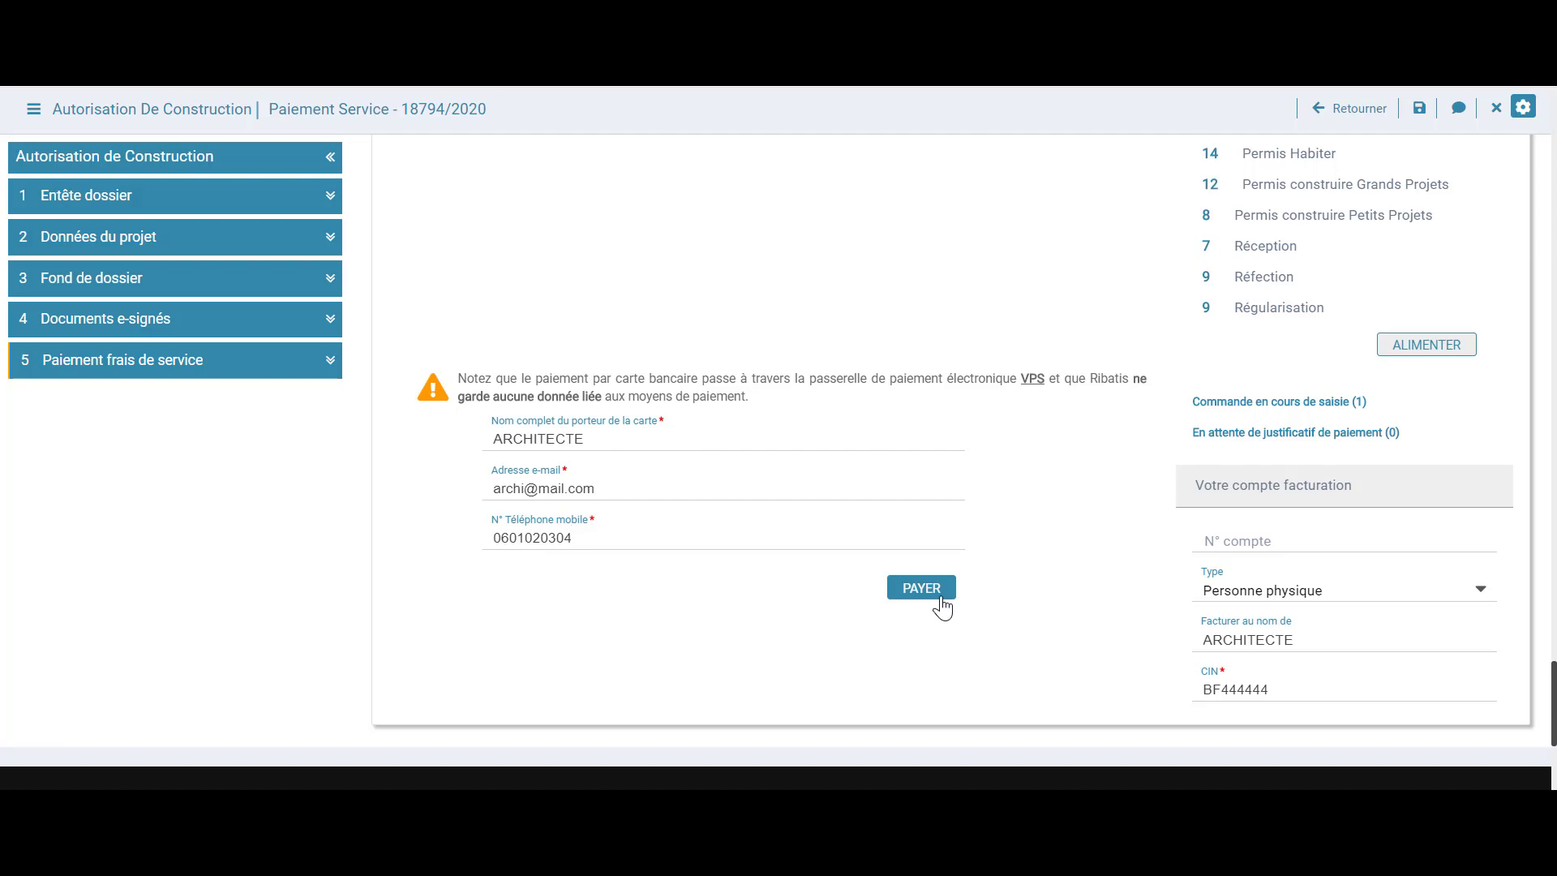
{"action": "scroll", "coordinate": [983, 592], "scroll_direction": "up", "scroll_amount": 3}
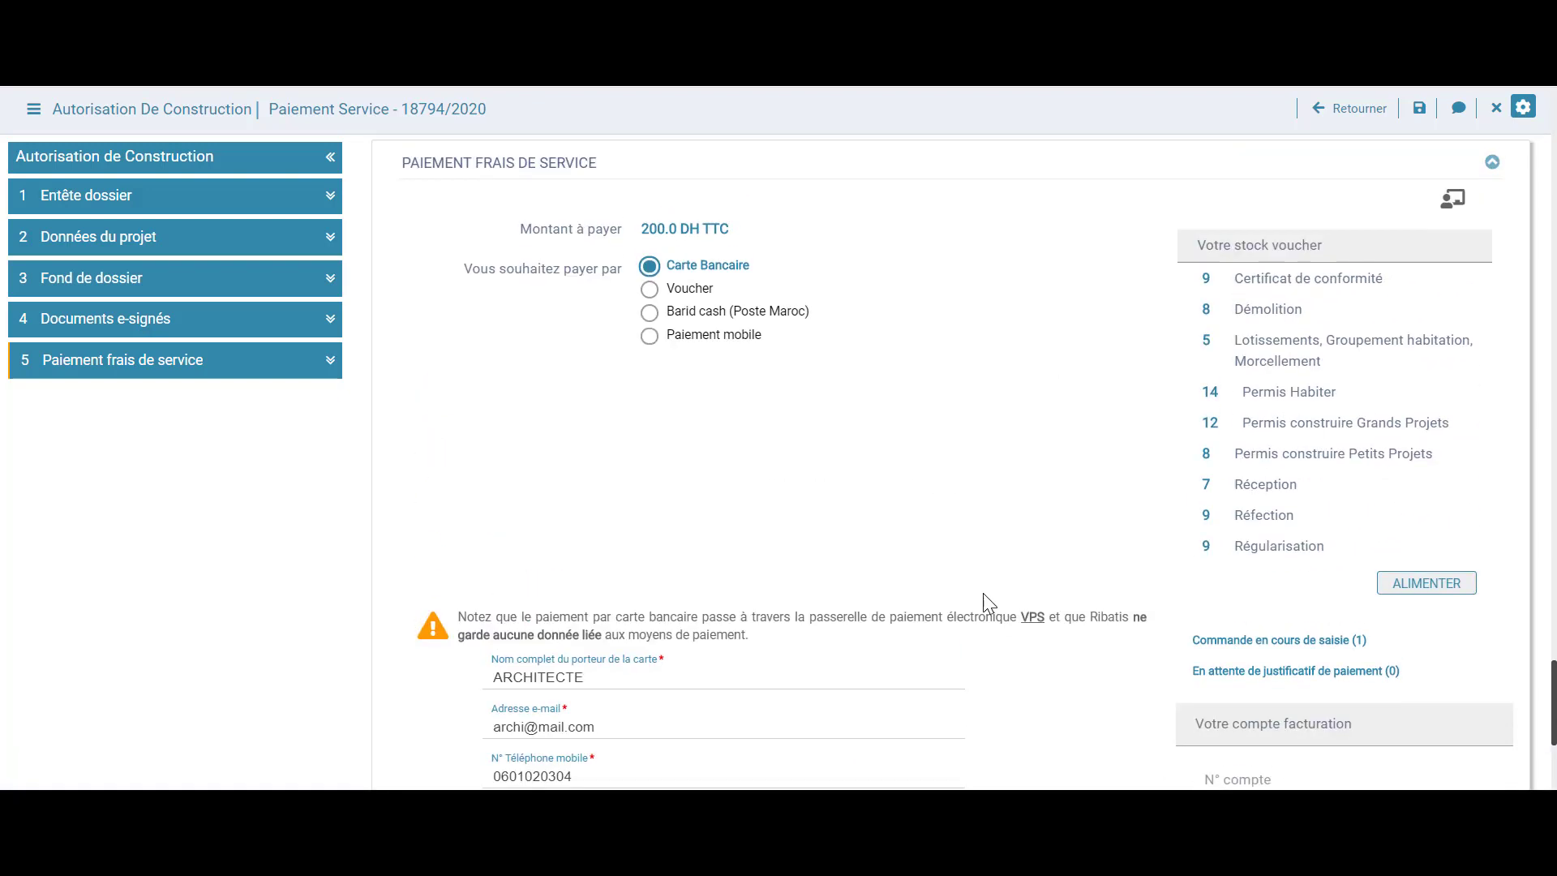
Choose Voucher payment for the 200.0 DH fee and pick the first voucher number
{"action": "left_click", "coordinate": [653, 300]}
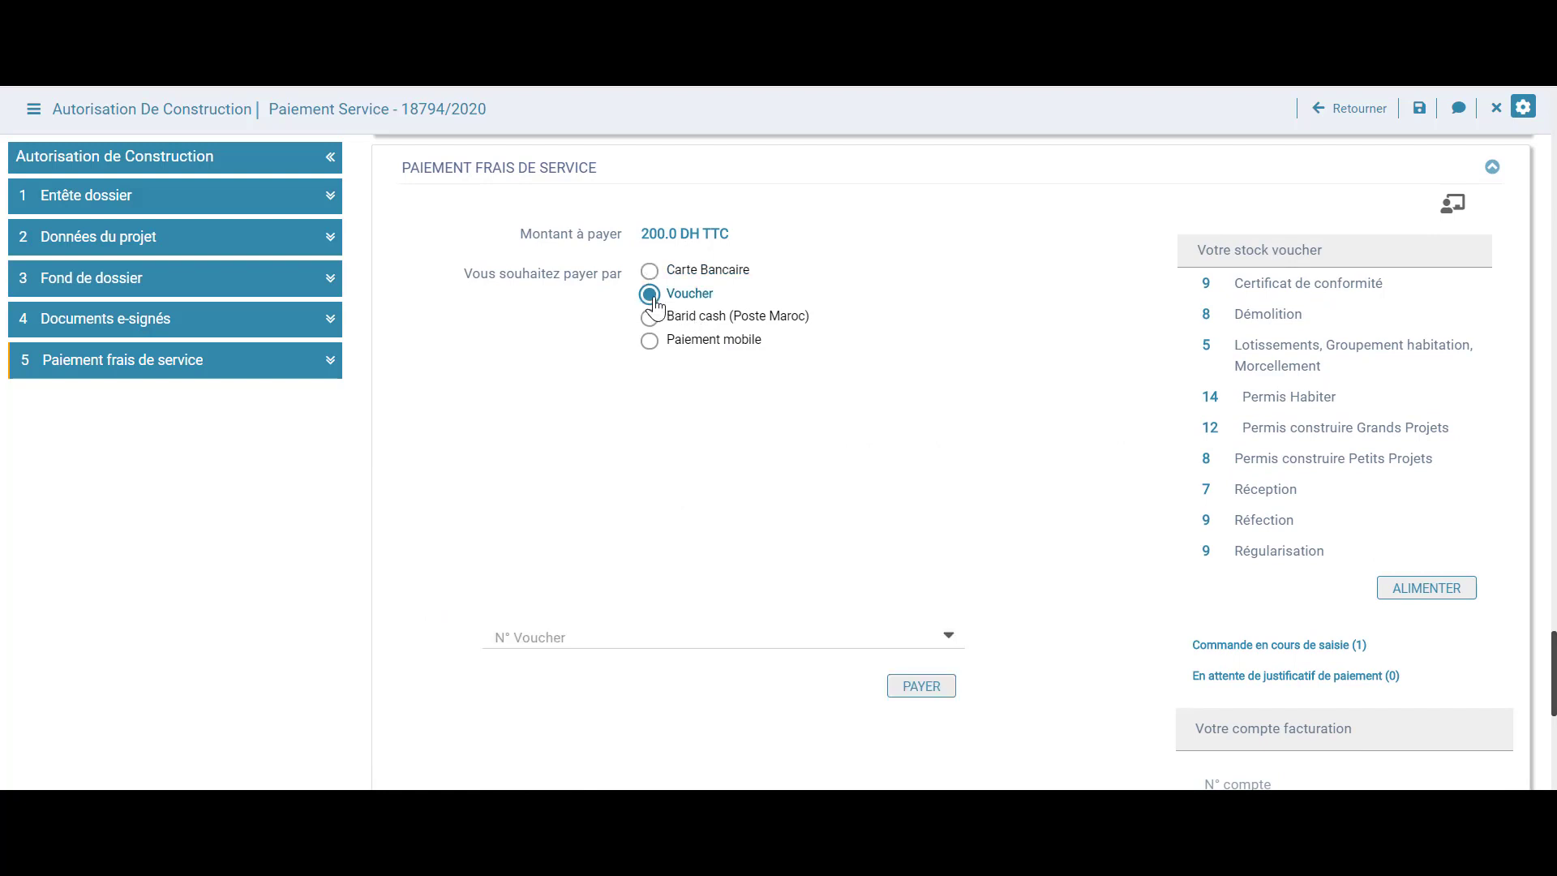
{"action": "scroll", "coordinate": [928, 473], "scroll_direction": "down", "scroll_amount": 2}
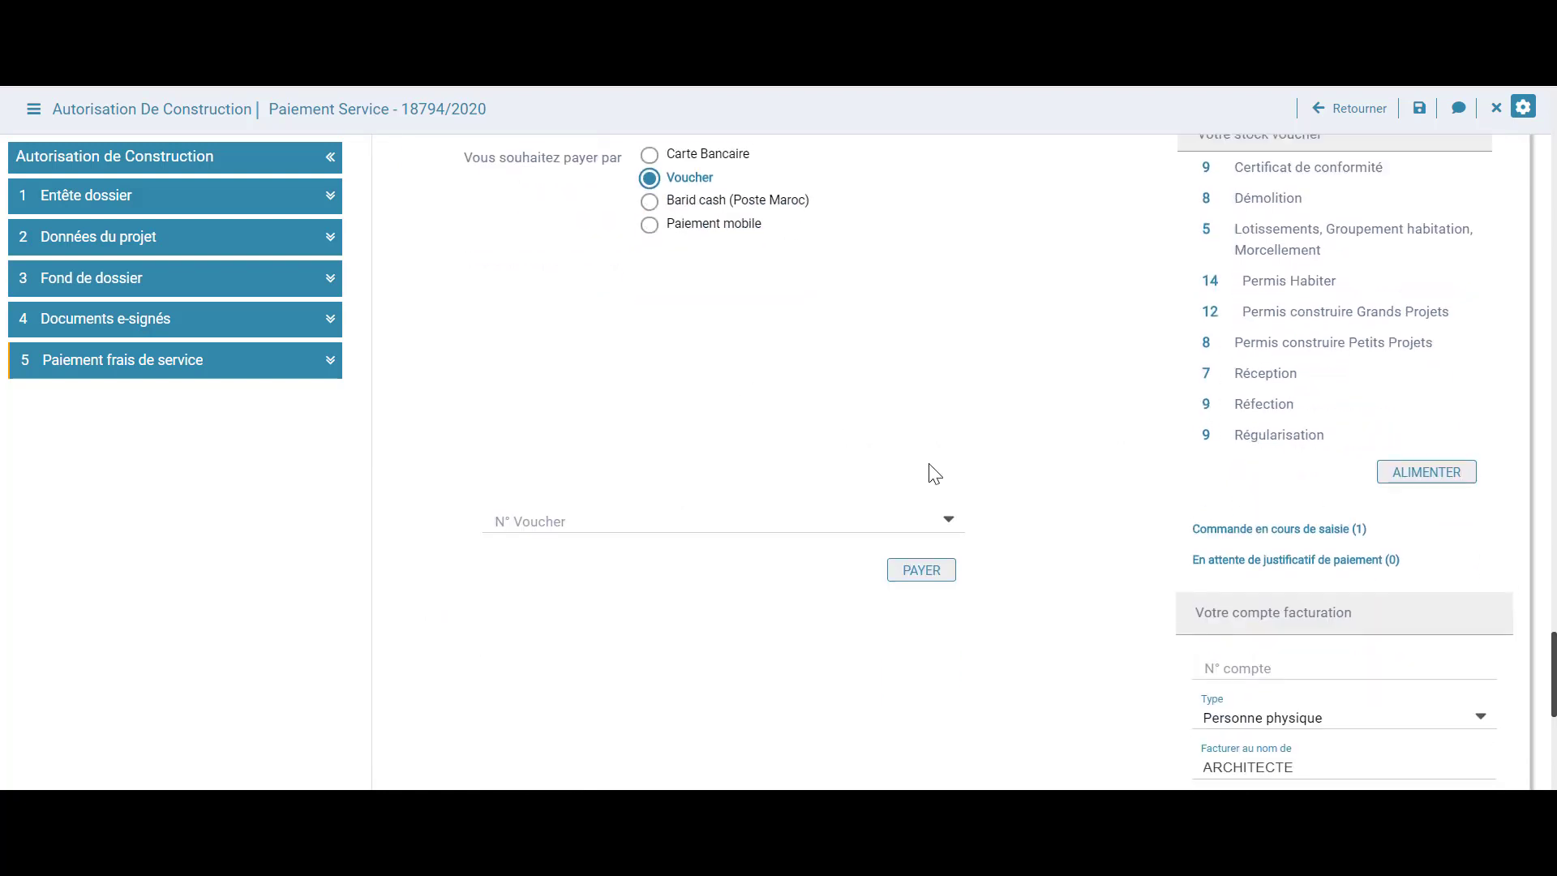
{"action": "left_click", "coordinate": [955, 523]}
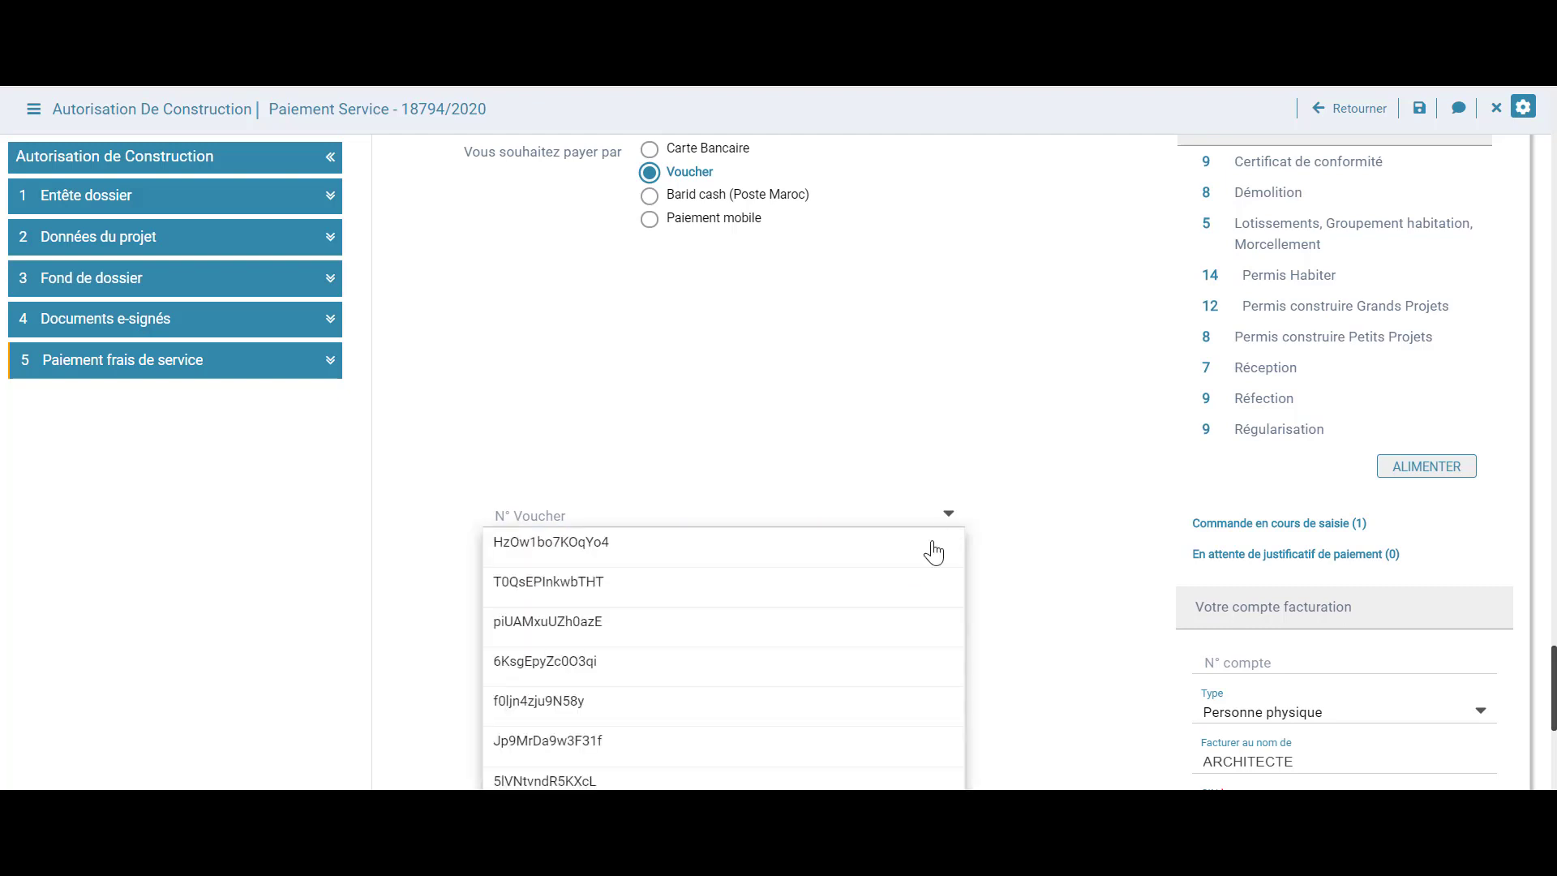
{"action": "left_click", "coordinate": [932, 559]}
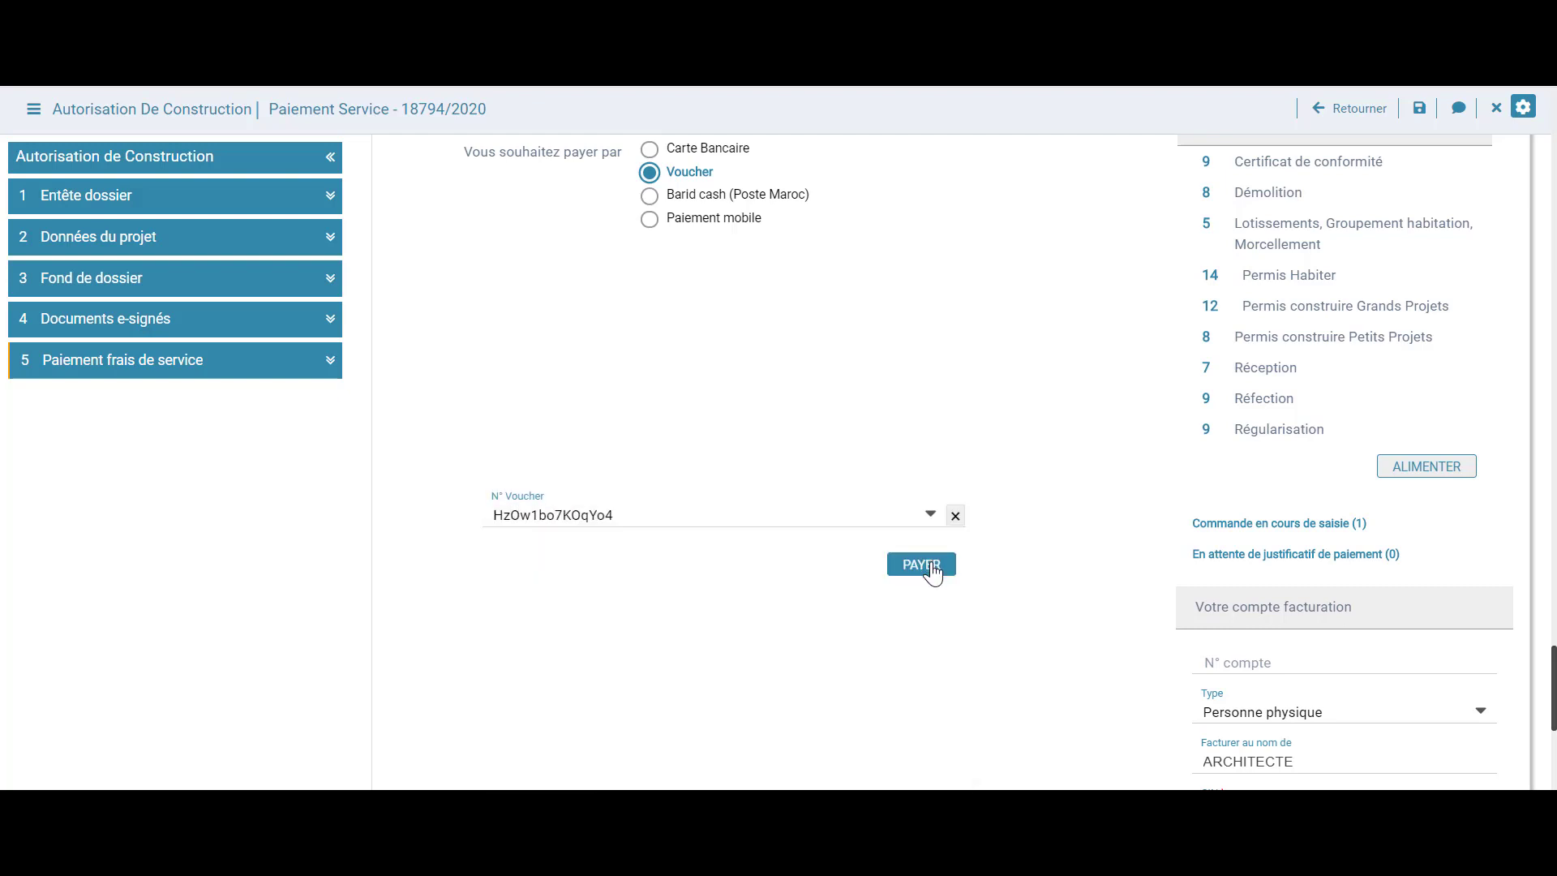
{"action": "scroll", "coordinate": [1019, 465], "scroll_direction": "up", "scroll_amount": 2}
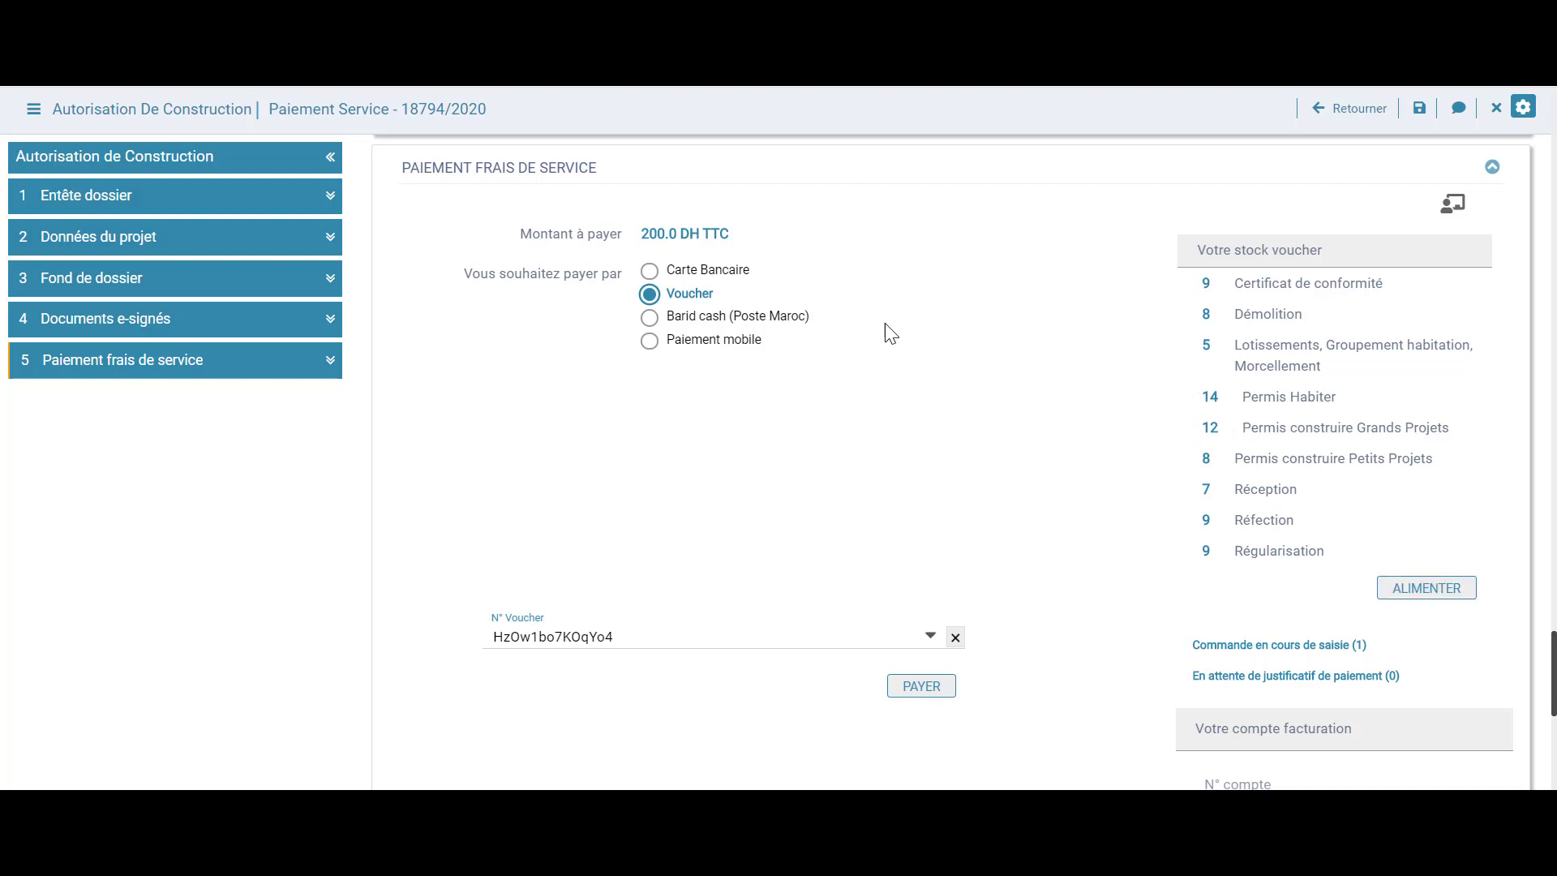
Try Barid cash, then switch the payment method back to Carte Bancaire
{"action": "left_click", "coordinate": [680, 315]}
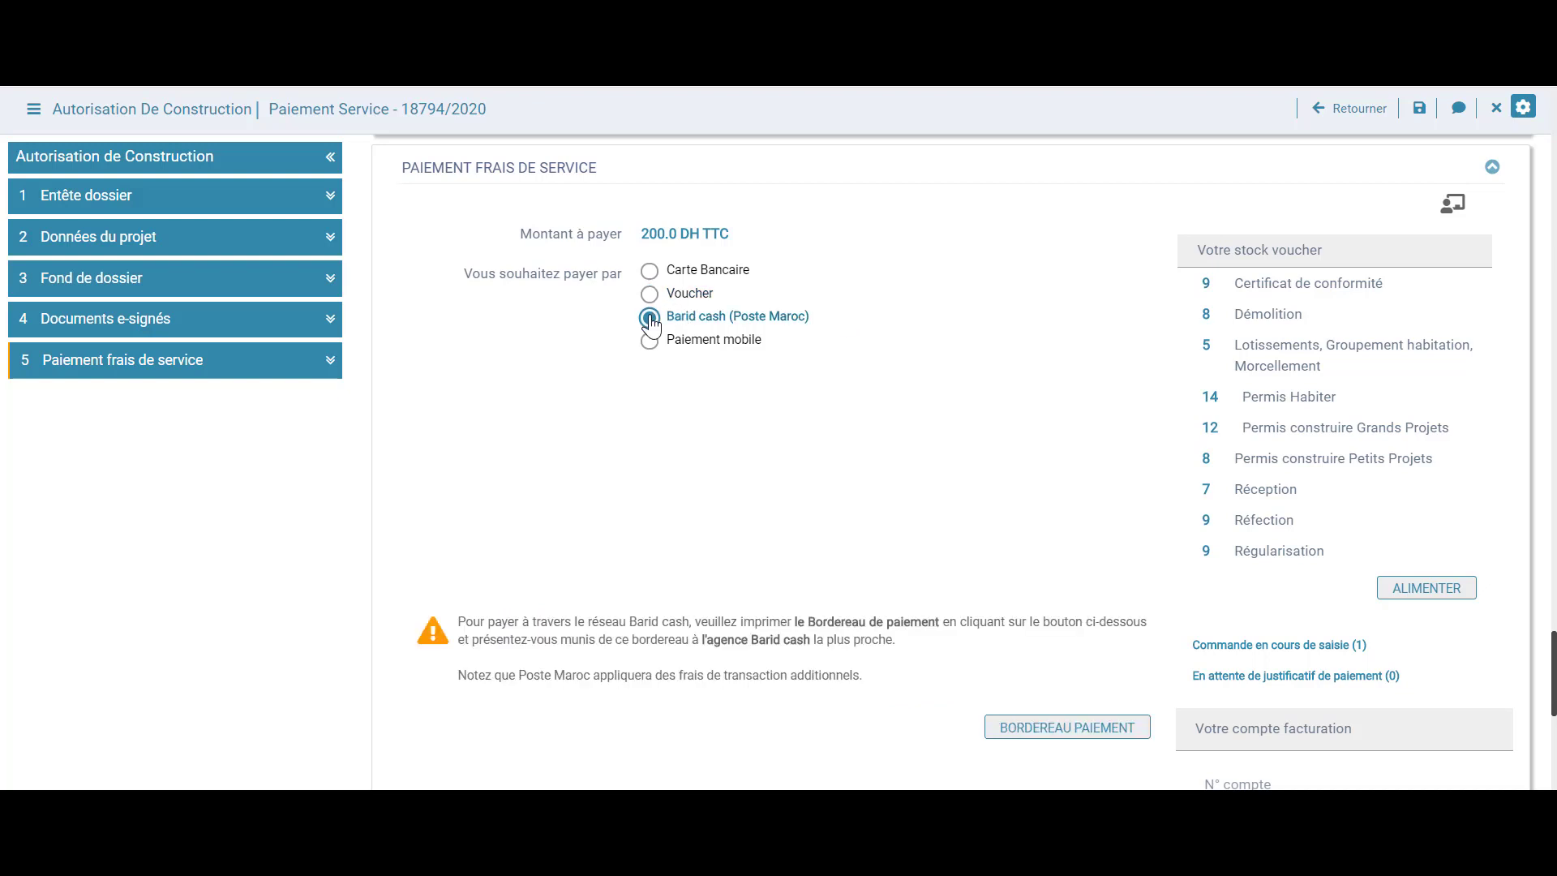
{"action": "scroll", "coordinate": [892, 527], "scroll_direction": "down", "scroll_amount": 2}
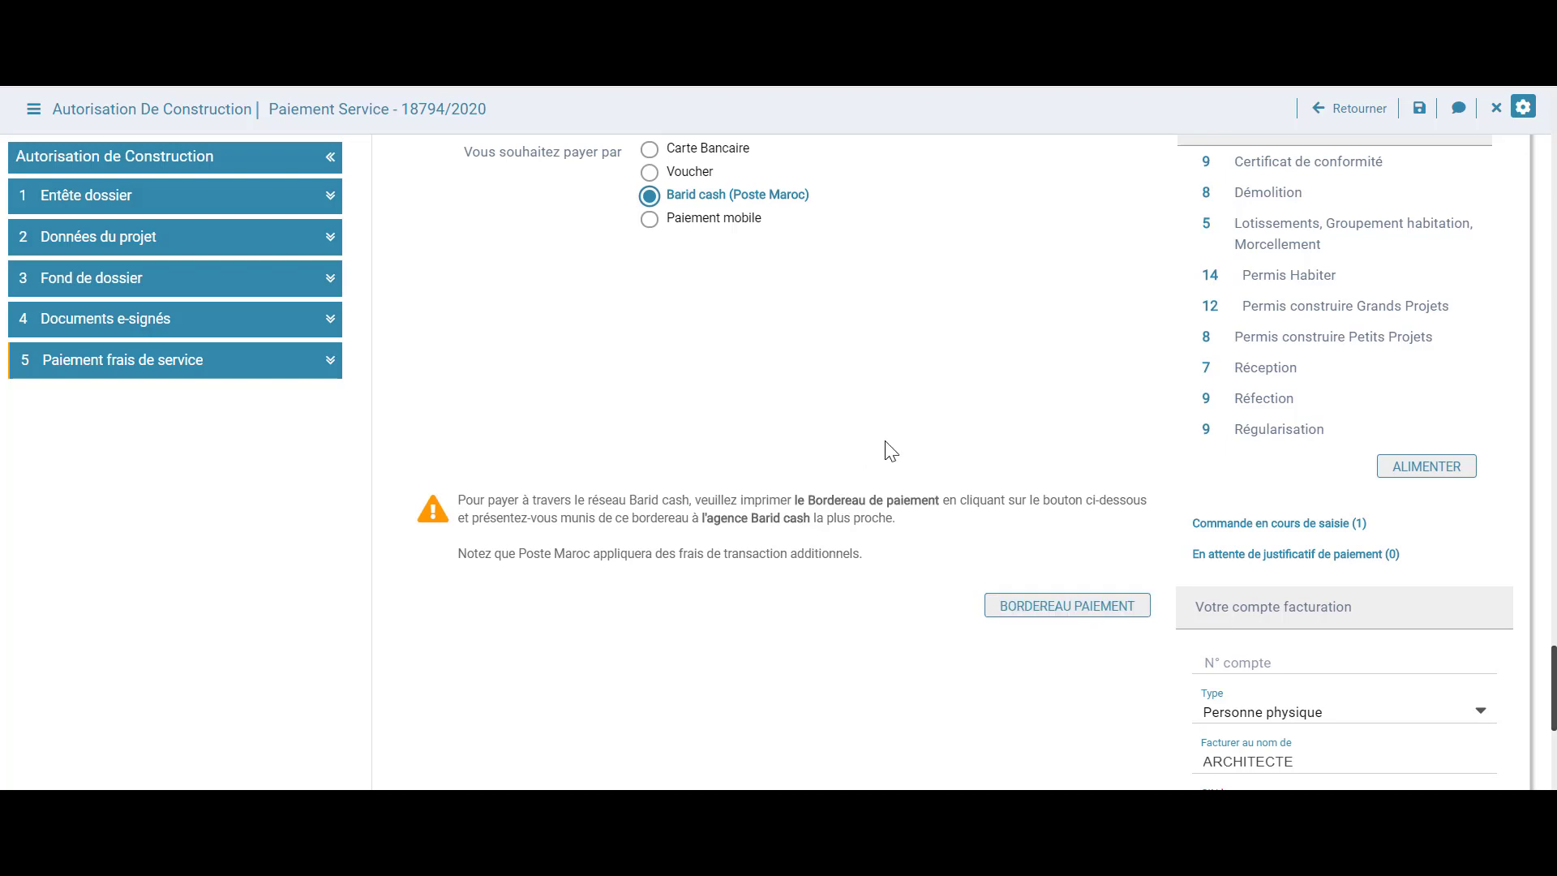
{"action": "scroll", "coordinate": [891, 451], "scroll_direction": "up", "scroll_amount": 3}
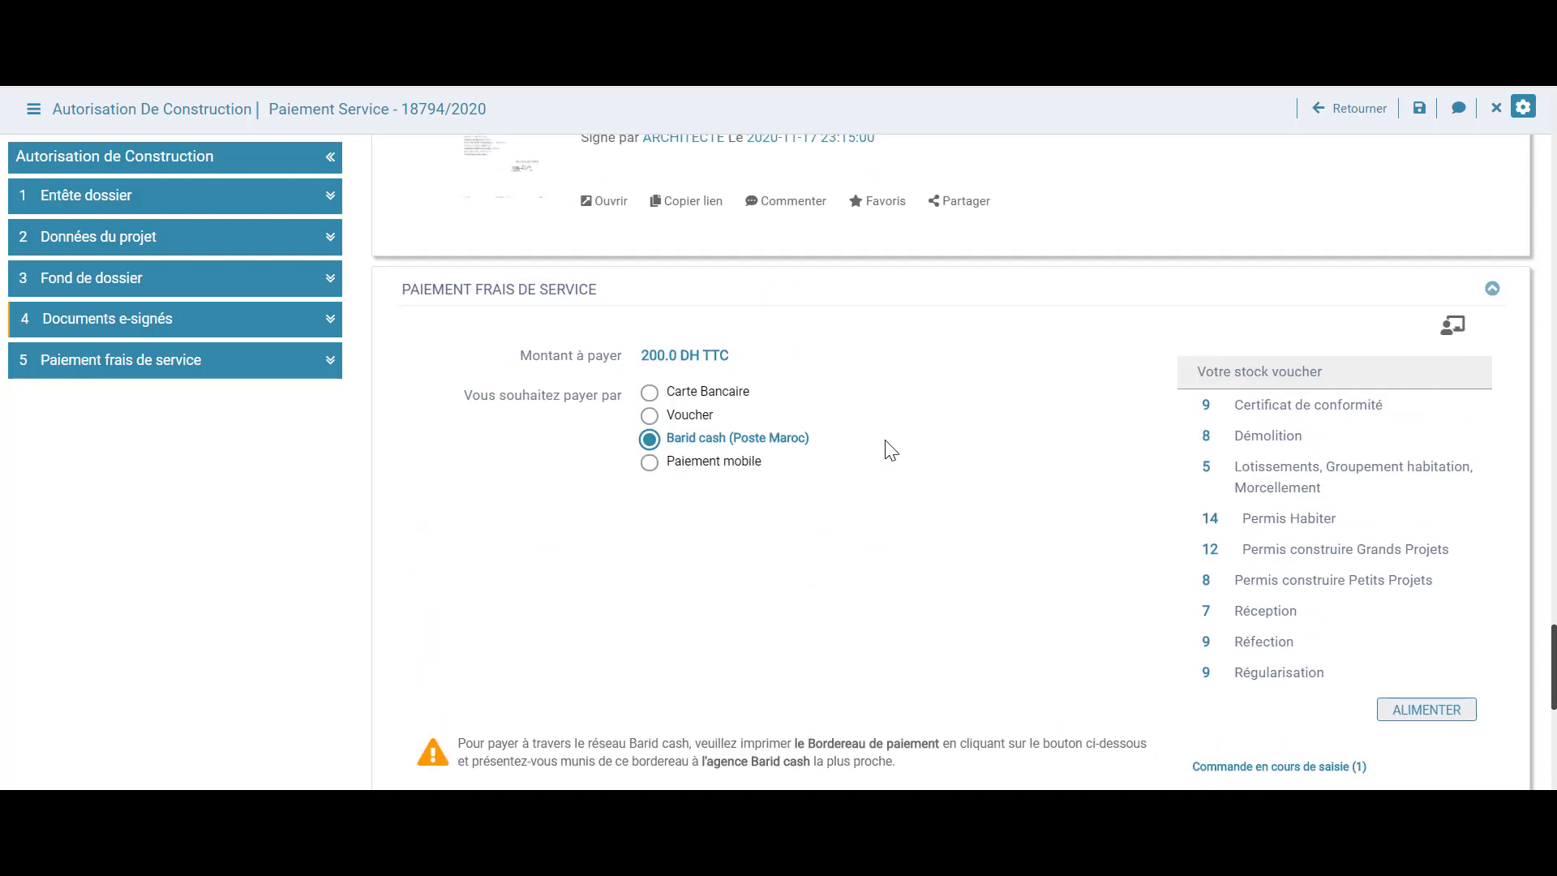
{"action": "left_click", "coordinate": [650, 394]}
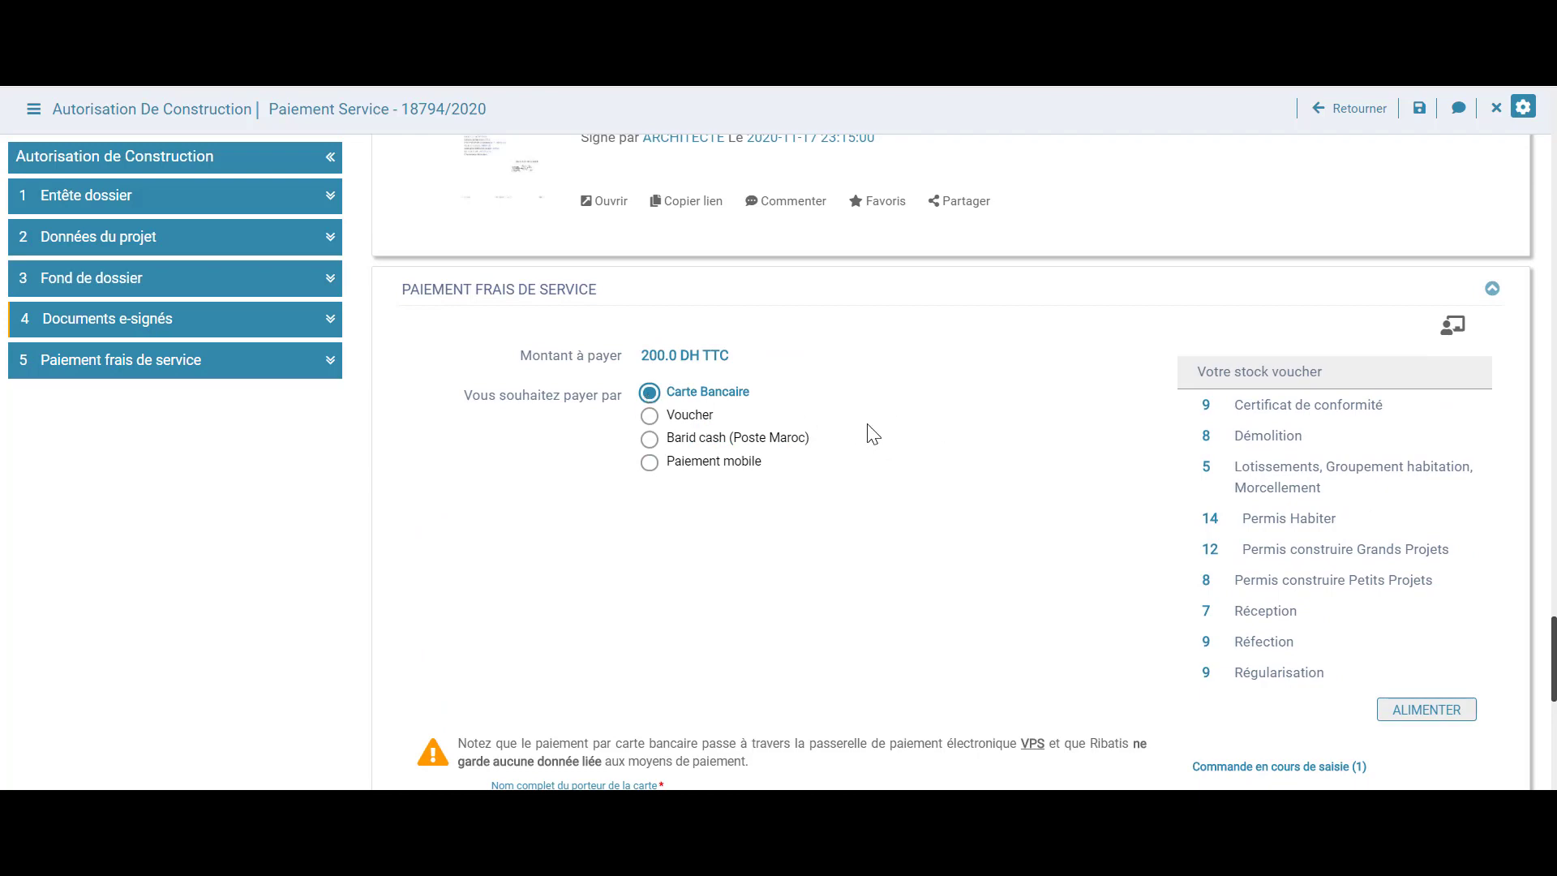
Review the prefilled card-holder name, e-mail and mobile, then submit the 200 DH payment
{"action": "scroll", "coordinate": [873, 434], "scroll_direction": "down", "scroll_amount": 6}
{"action": "left_click_drag", "start_coordinate": [605, 318], "coordinate": [506, 317]}
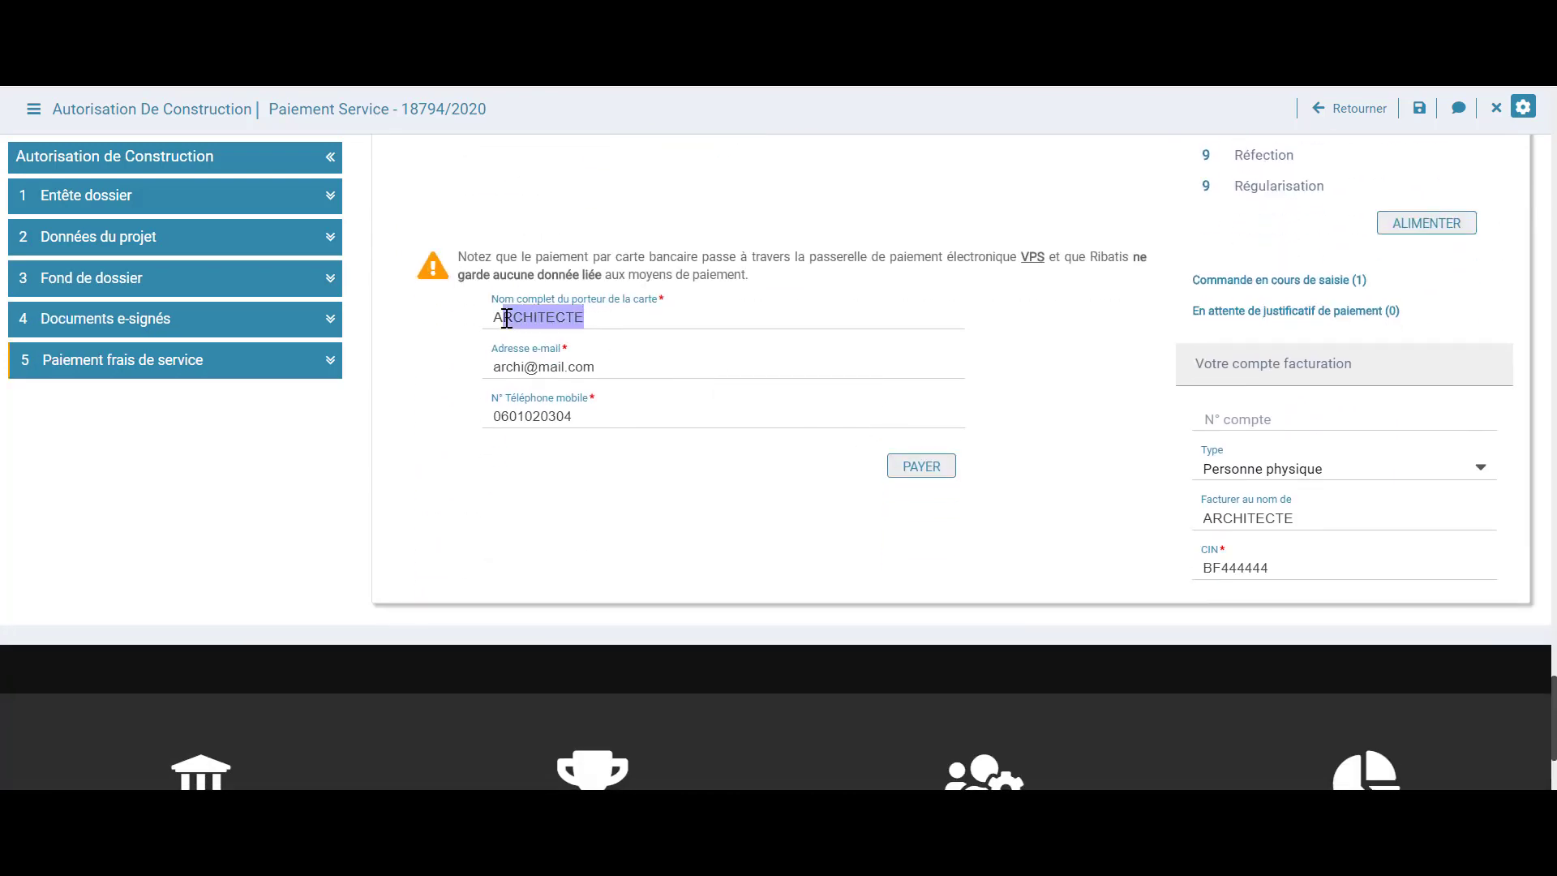
{"action": "left_click_drag", "start_coordinate": [601, 368], "coordinate": [519, 369]}
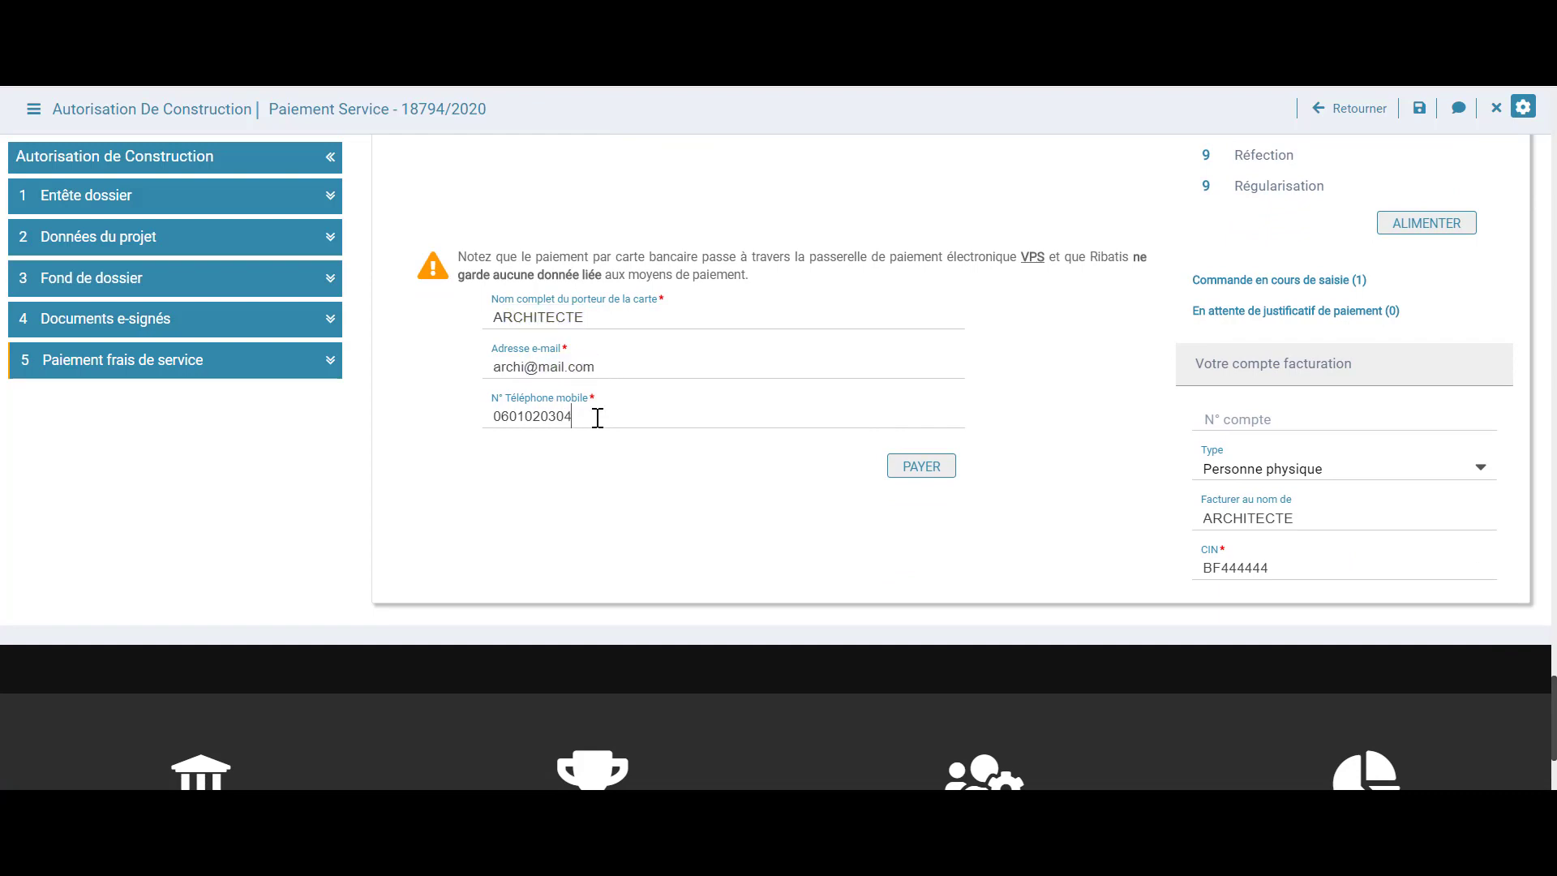
{"action": "left_click_drag", "start_coordinate": [597, 416], "coordinate": [510, 416]}
{"action": "left_click", "coordinate": [715, 500]}
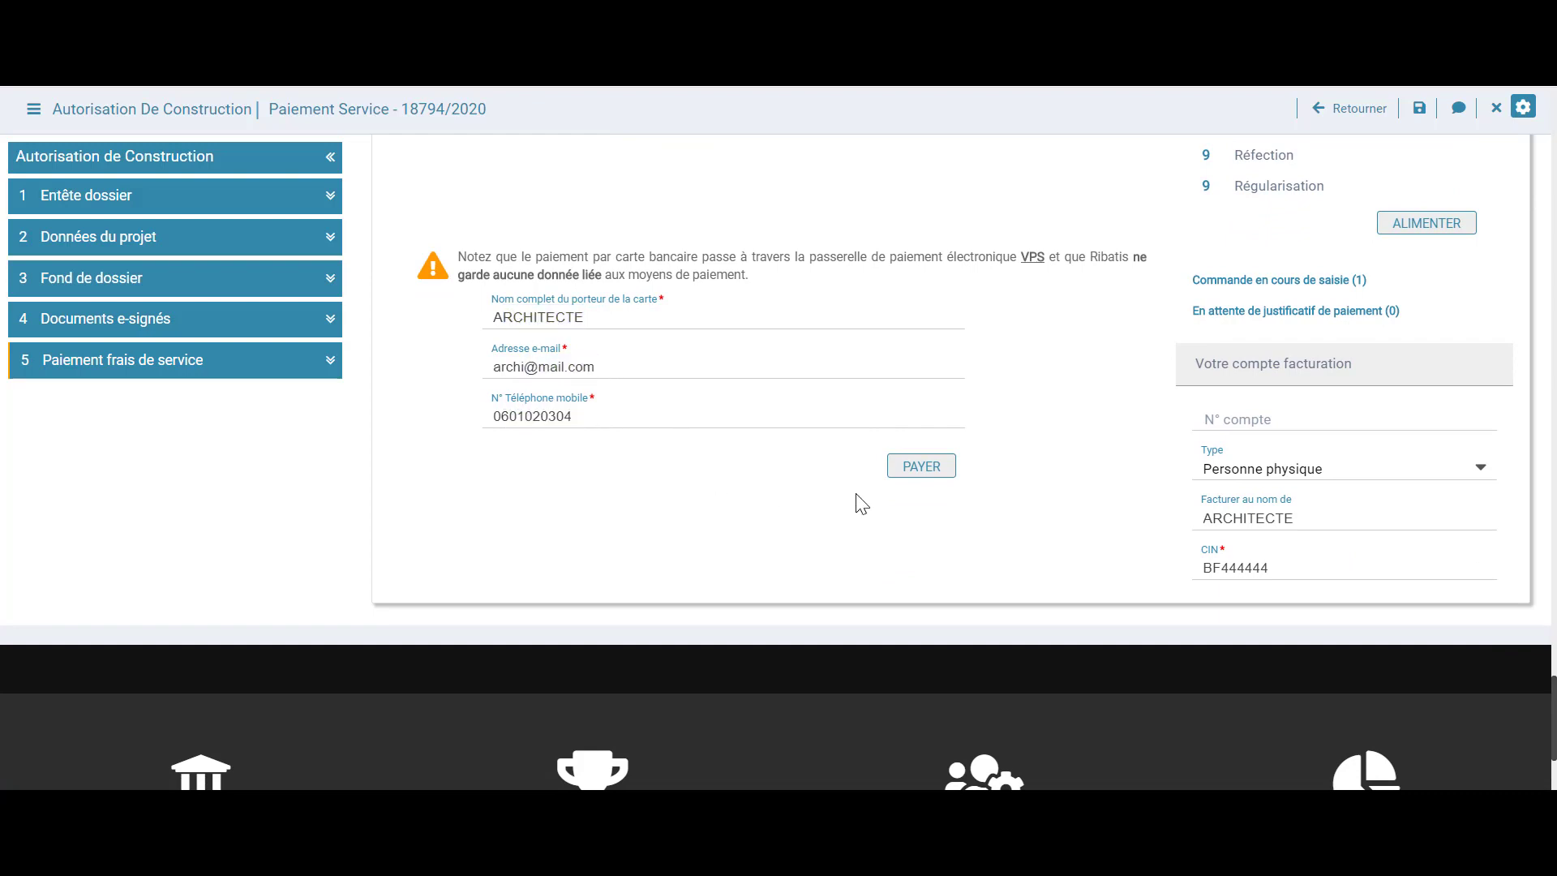
{"action": "left_click", "coordinate": [921, 471]}
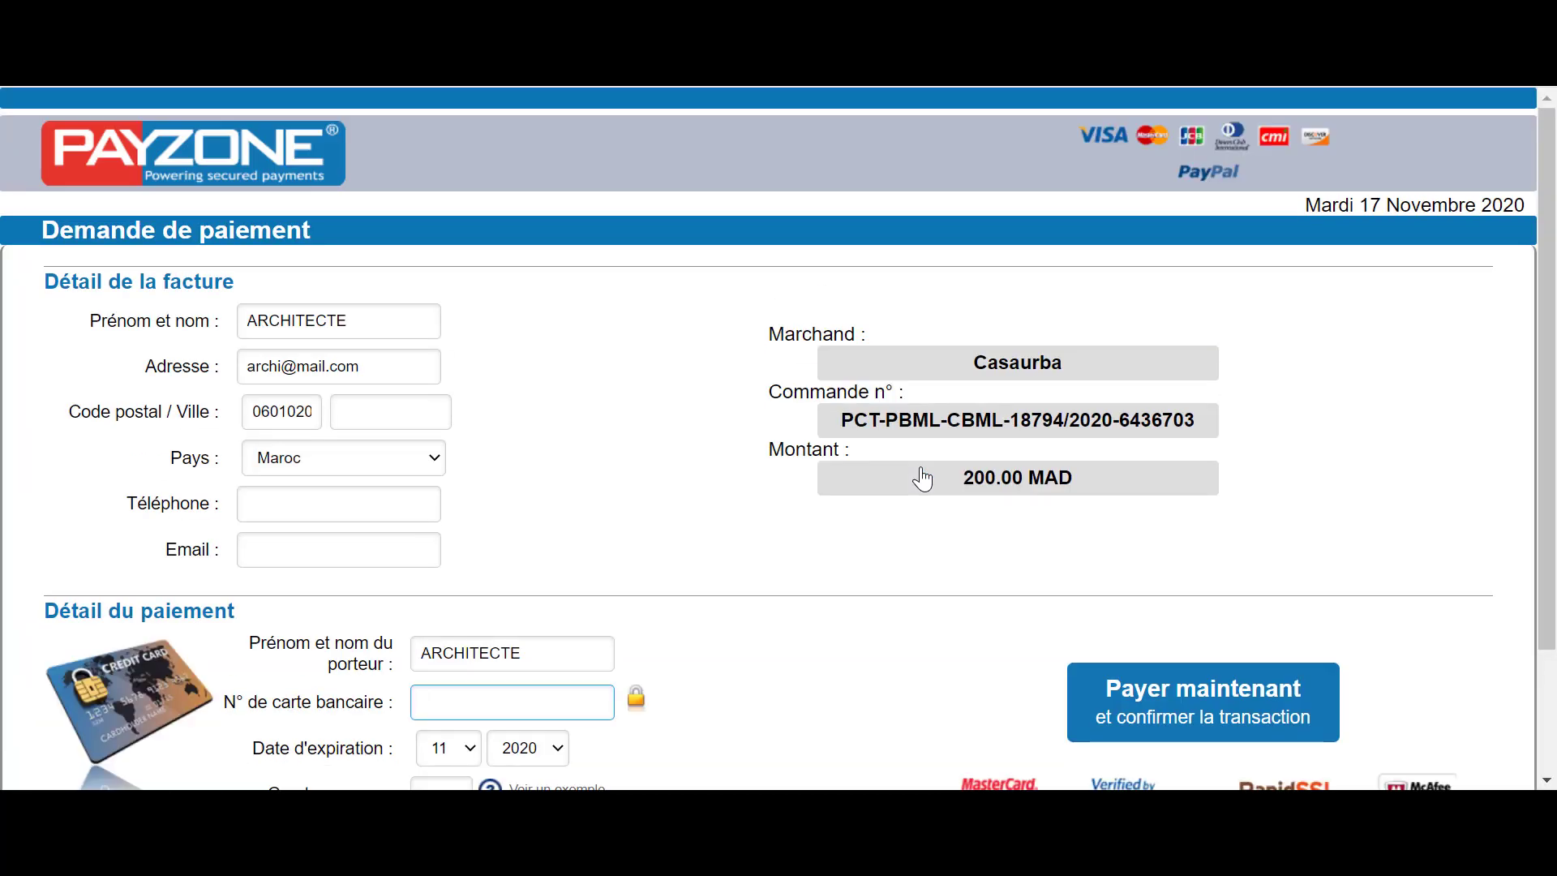
Scroll through the Payzone 200.00 MAD payment request without paying
{"action": "scroll", "coordinate": [852, 446], "scroll_direction": "down", "scroll_amount": 2}
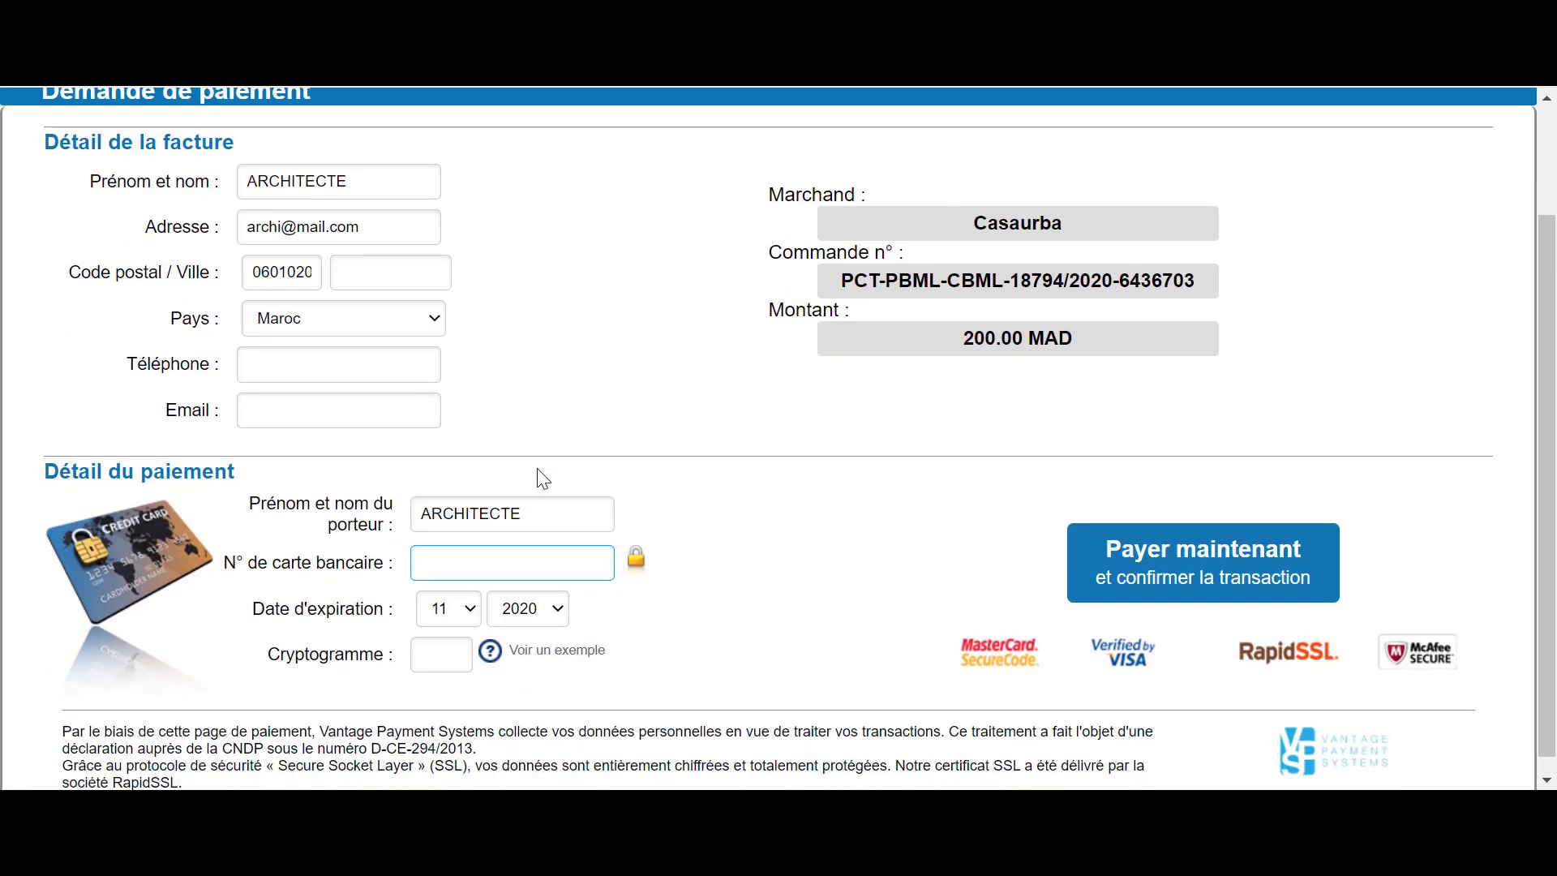
{"action": "scroll", "coordinate": [542, 480], "scroll_direction": "down", "scroll_amount": 1}
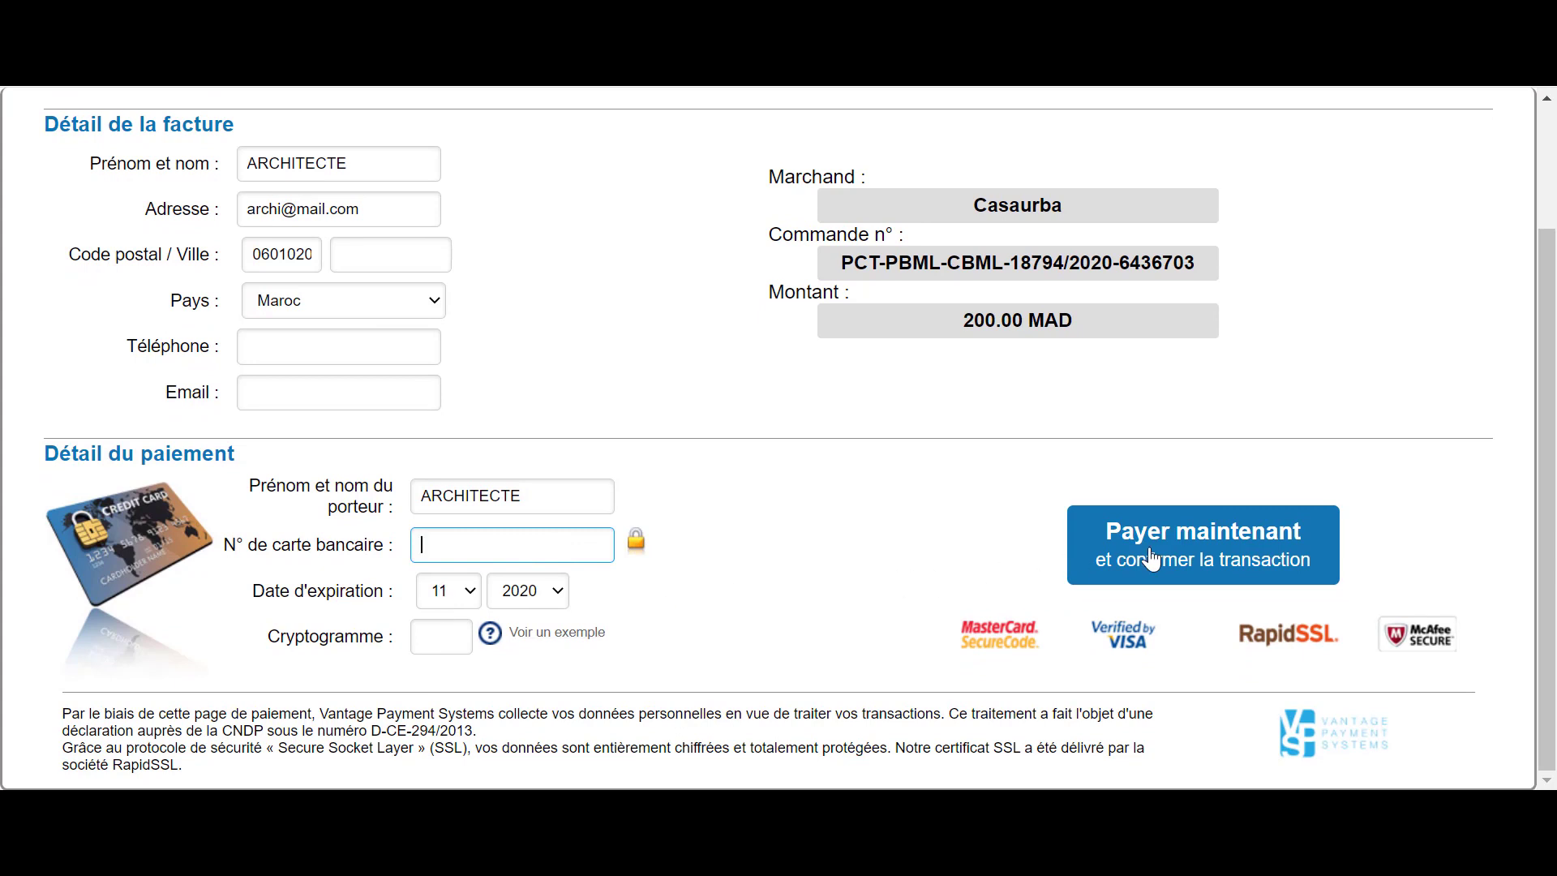
{"action": "scroll", "coordinate": [241, 220], "scroll_direction": "up", "scroll_amount": 2}
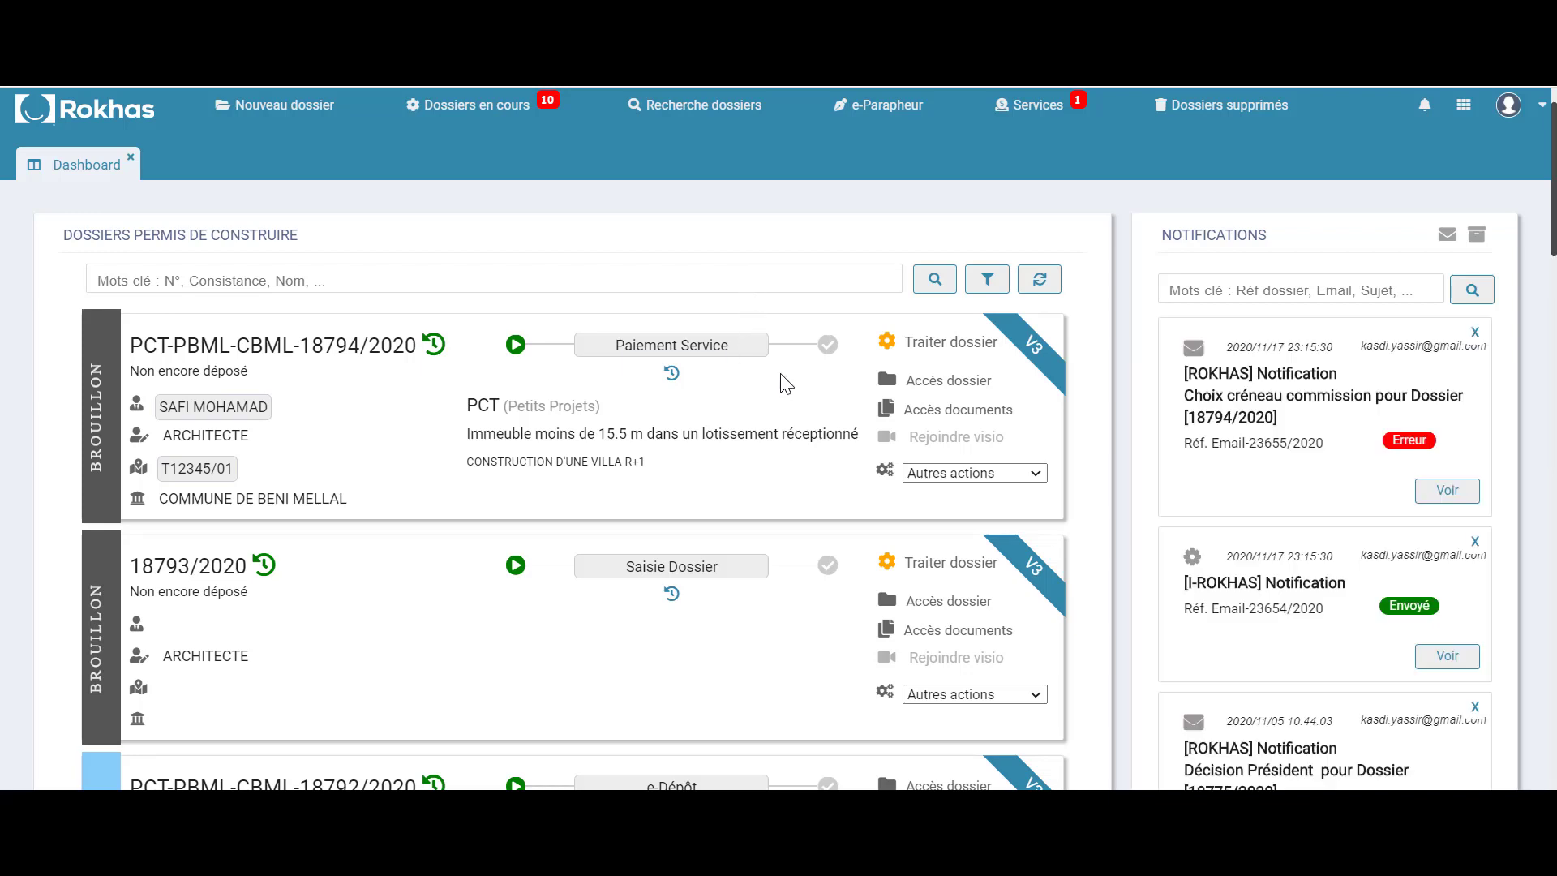
{"action": "left_click", "coordinate": [887, 344]}
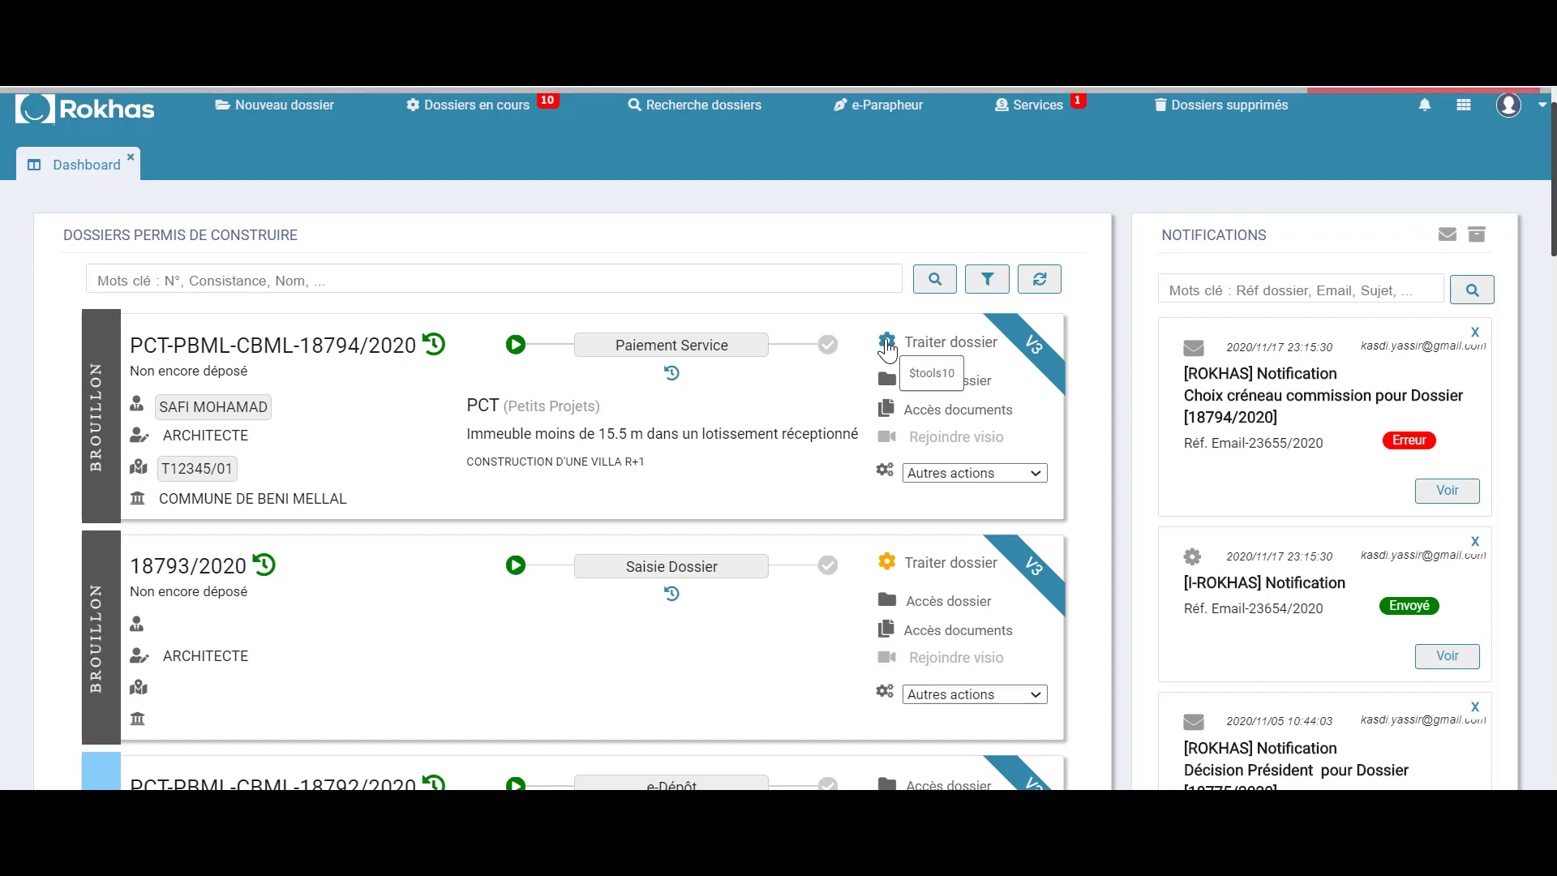
{"action": "scroll", "coordinate": [261, 474], "scroll_direction": "down", "scroll_amount": 5}
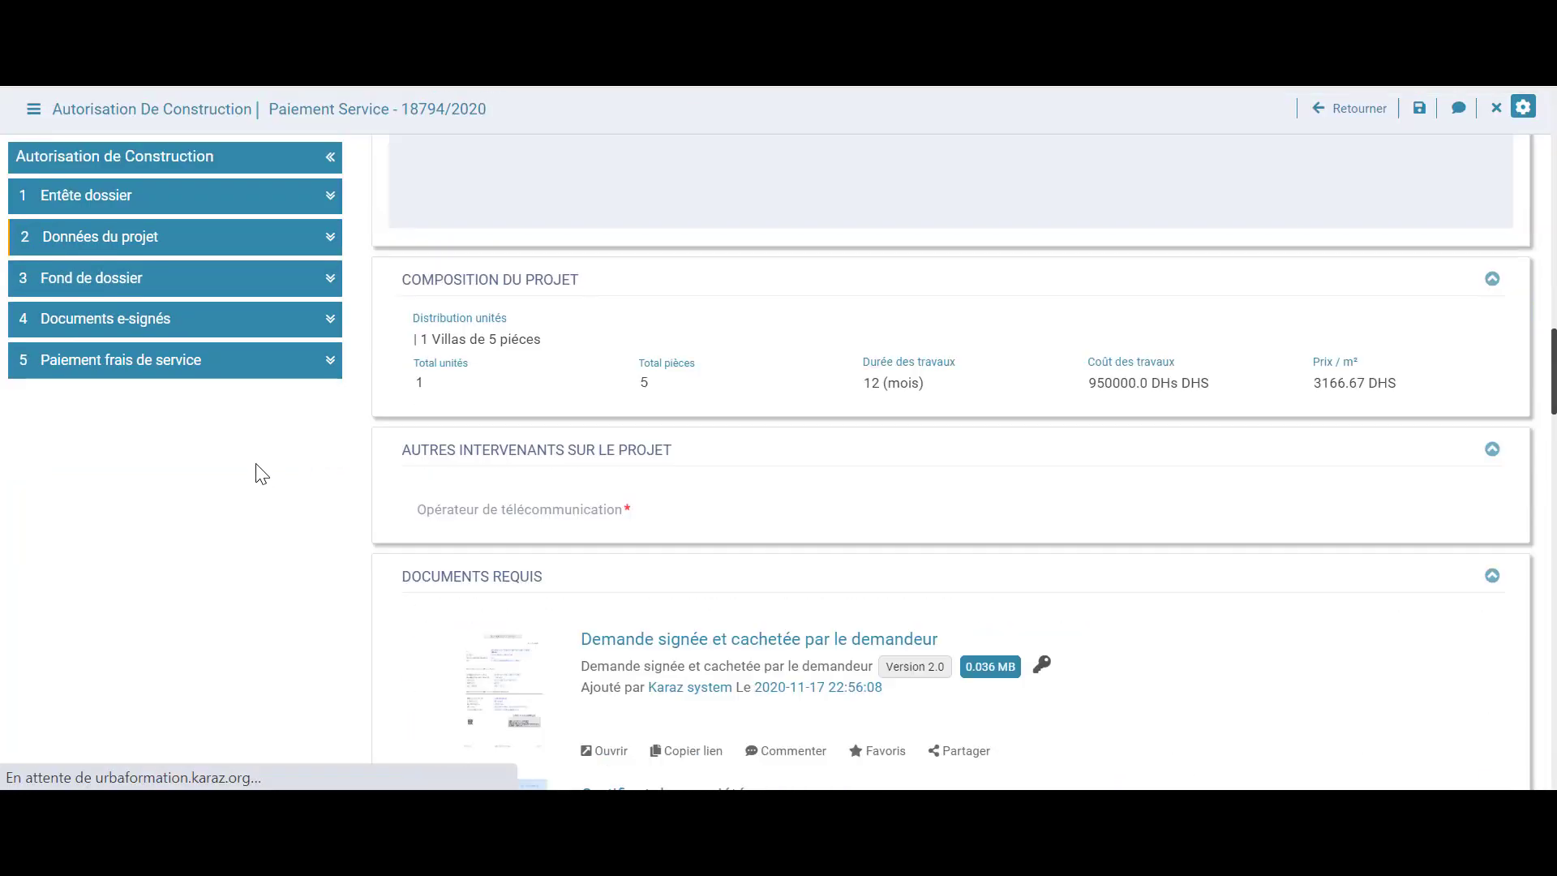
Switch the 200 DH fee to Voucher, pick the first stock voucher and check the billing CIN
{"action": "scroll", "coordinate": [288, 504], "scroll_direction": "down", "scroll_amount": 15}
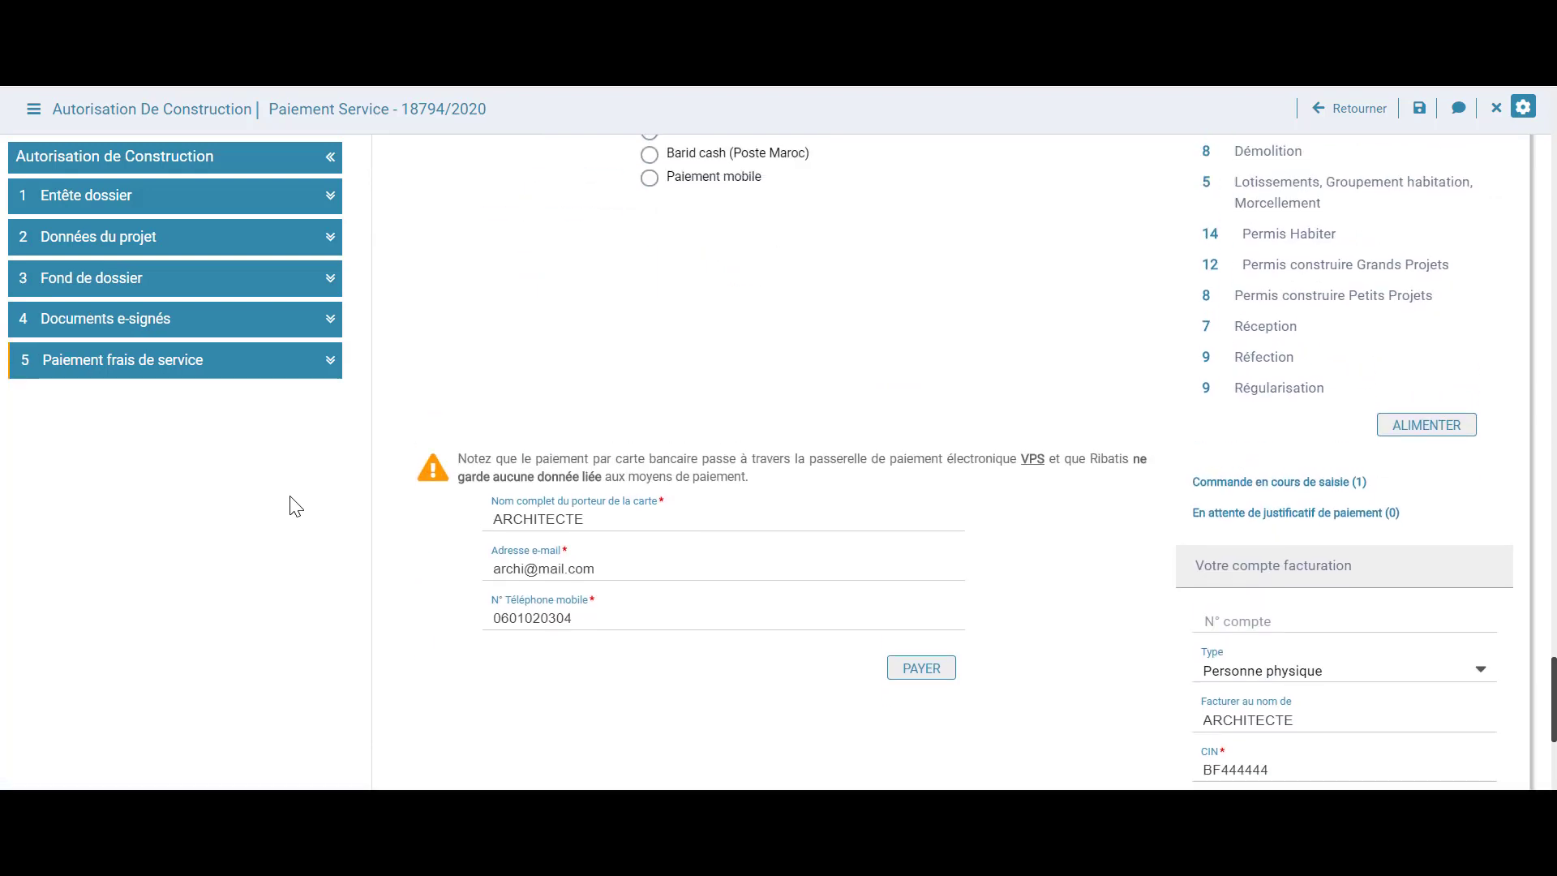
{"action": "scroll", "coordinate": [296, 506], "scroll_direction": "up", "scroll_amount": 2}
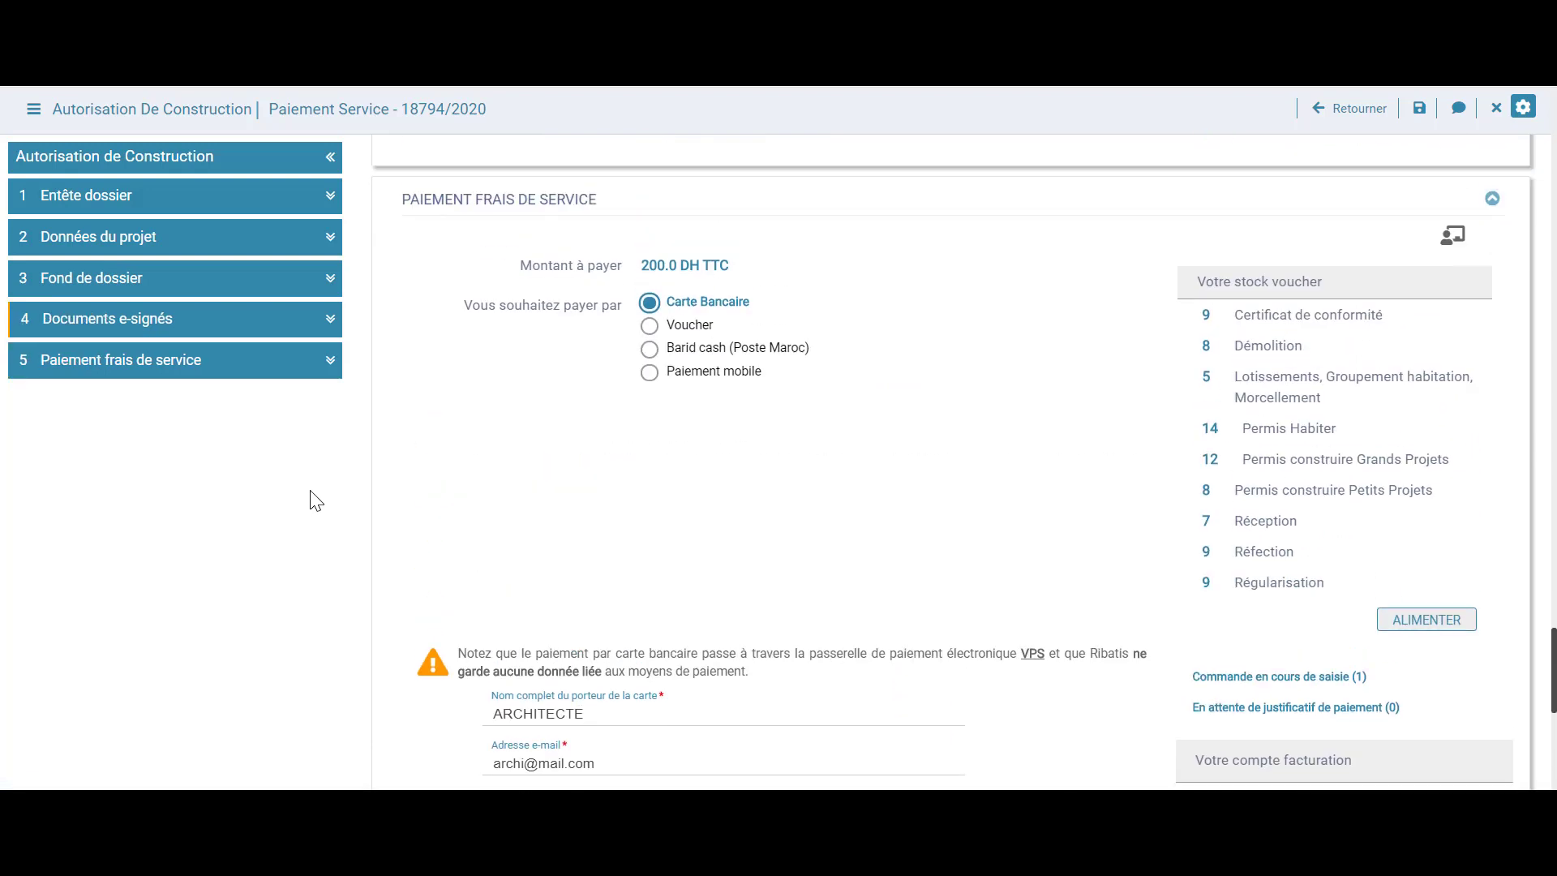
{"action": "left_click", "coordinate": [655, 329]}
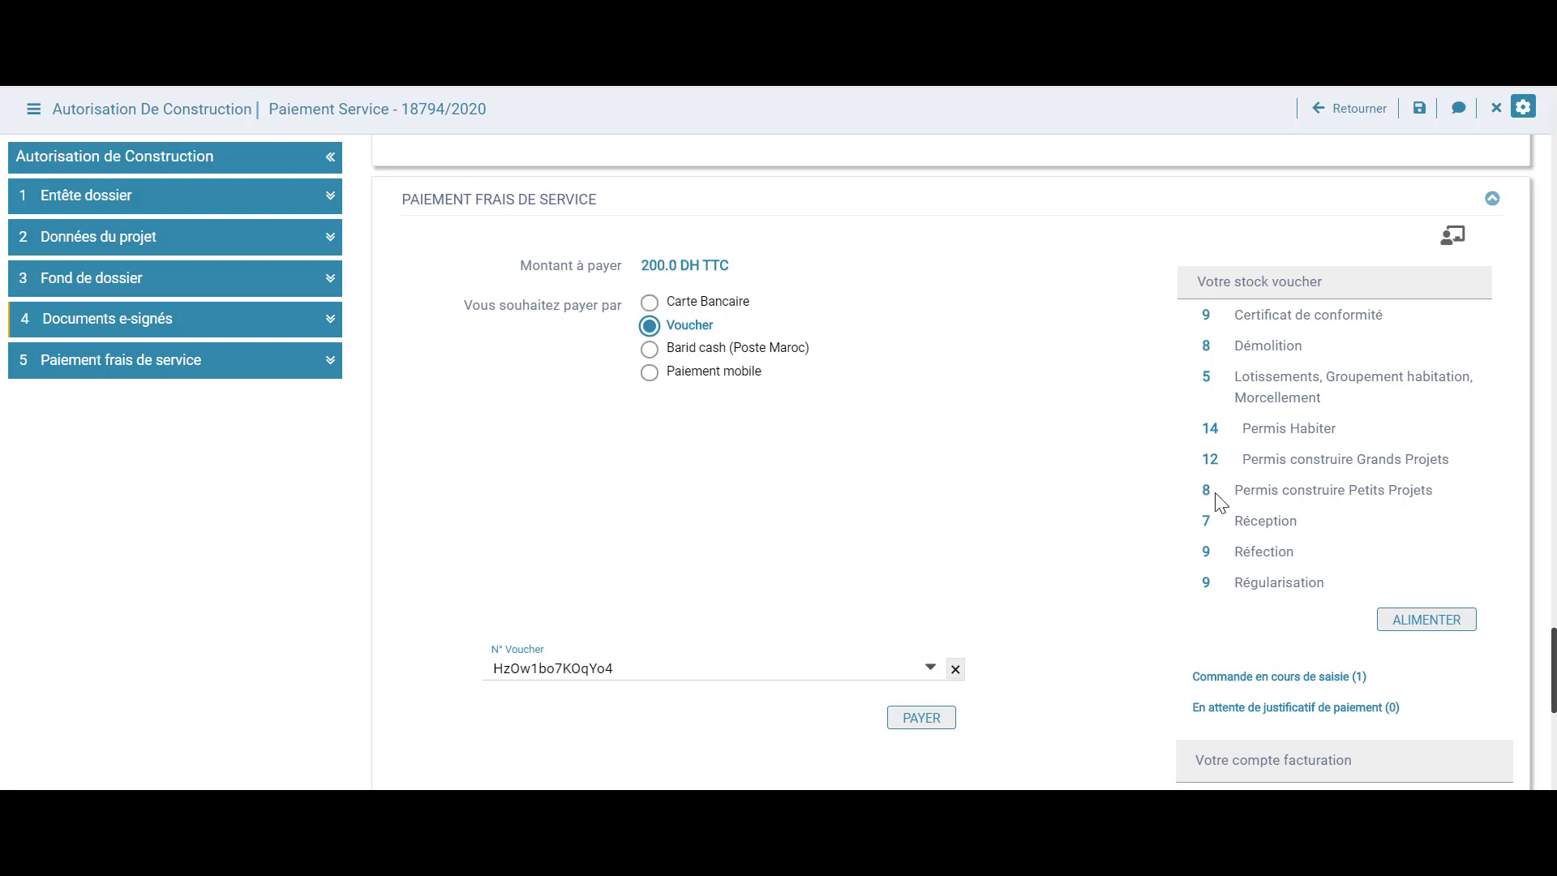
{"action": "scroll", "coordinate": [908, 512], "scroll_direction": "down", "scroll_amount": 3}
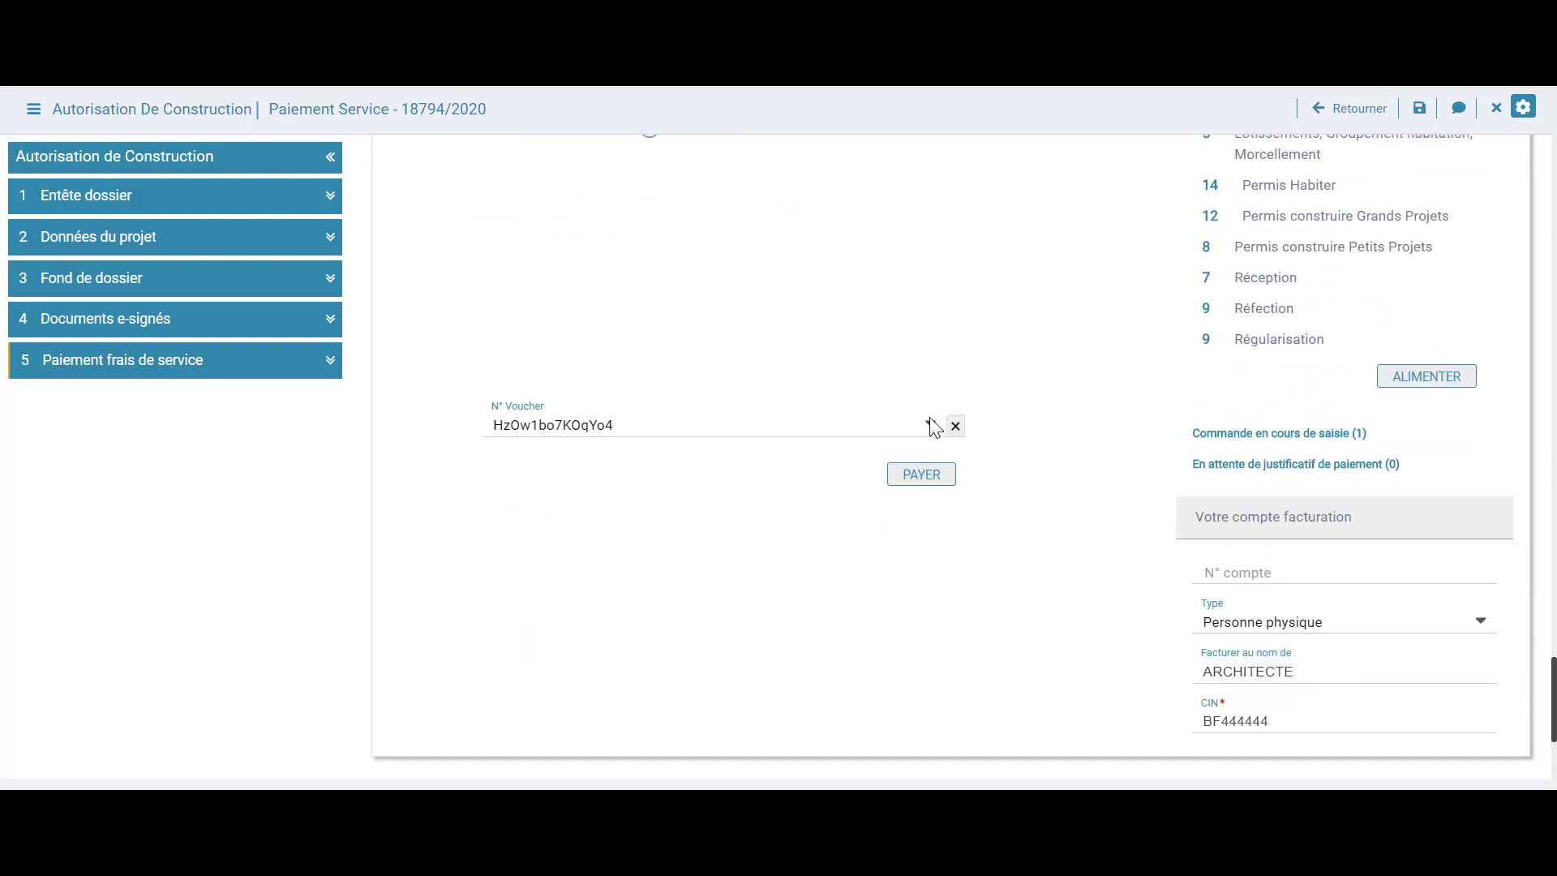
{"action": "scroll", "coordinate": [990, 399], "scroll_direction": "down", "scroll_amount": 2}
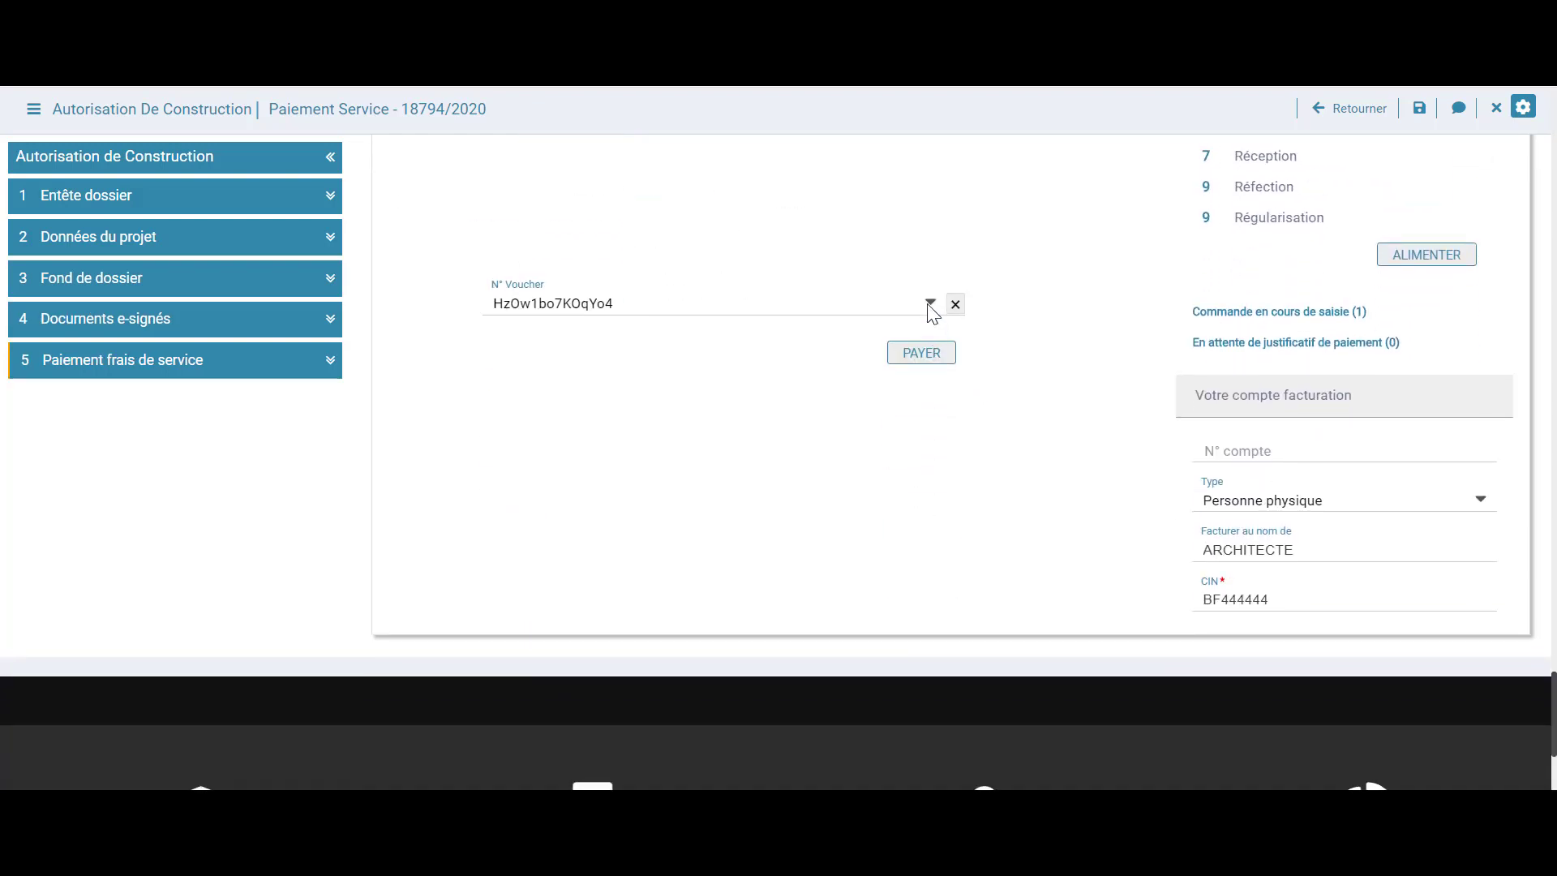
{"action": "left_click", "coordinate": [931, 306]}
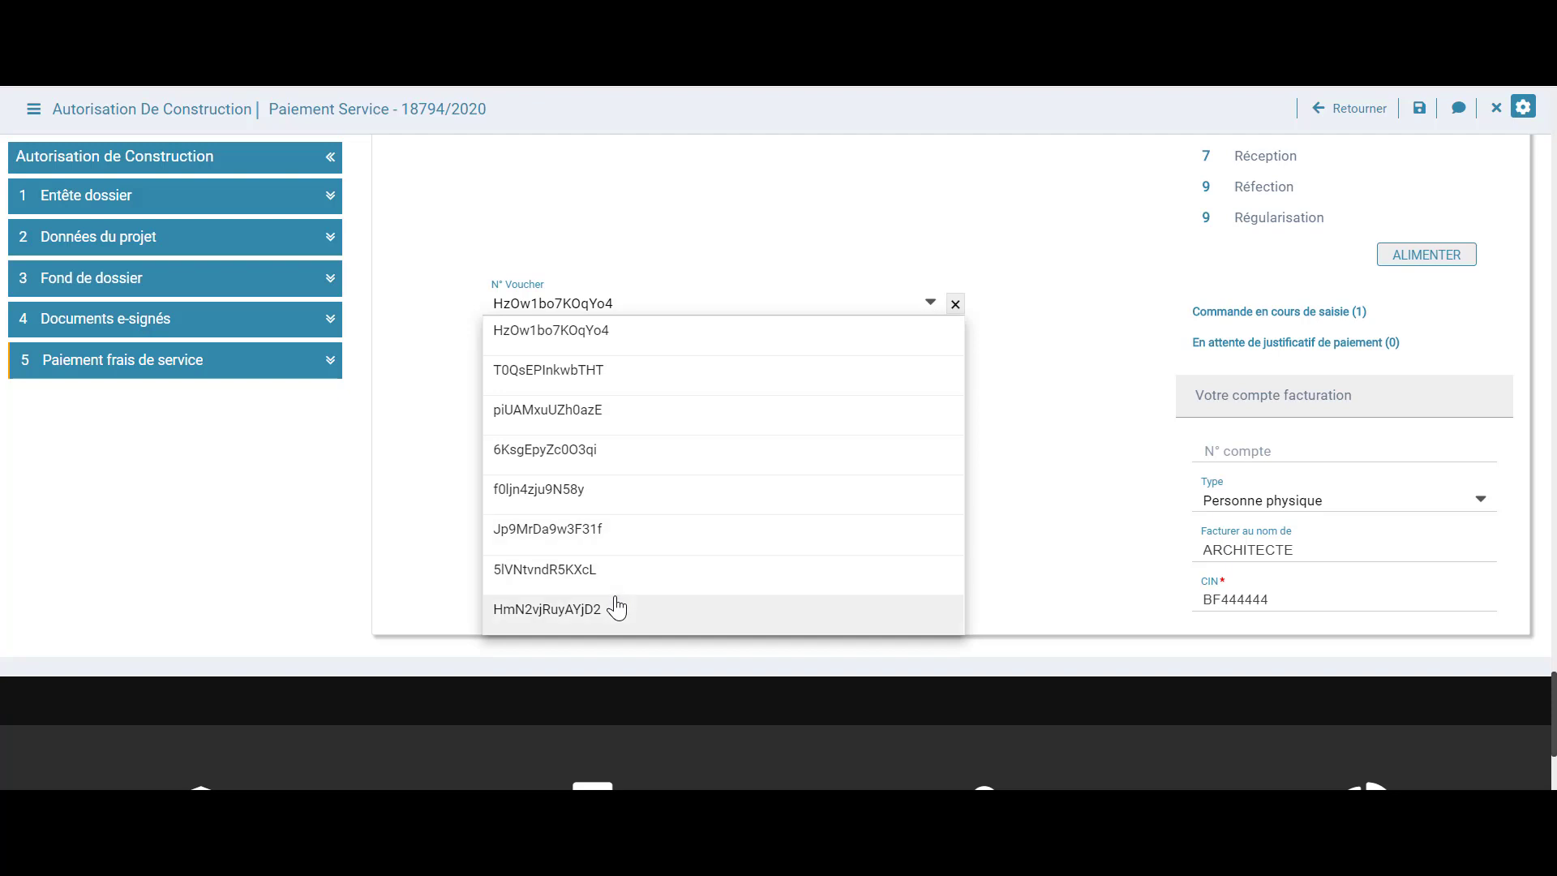
{"action": "left_click", "coordinate": [608, 333]}
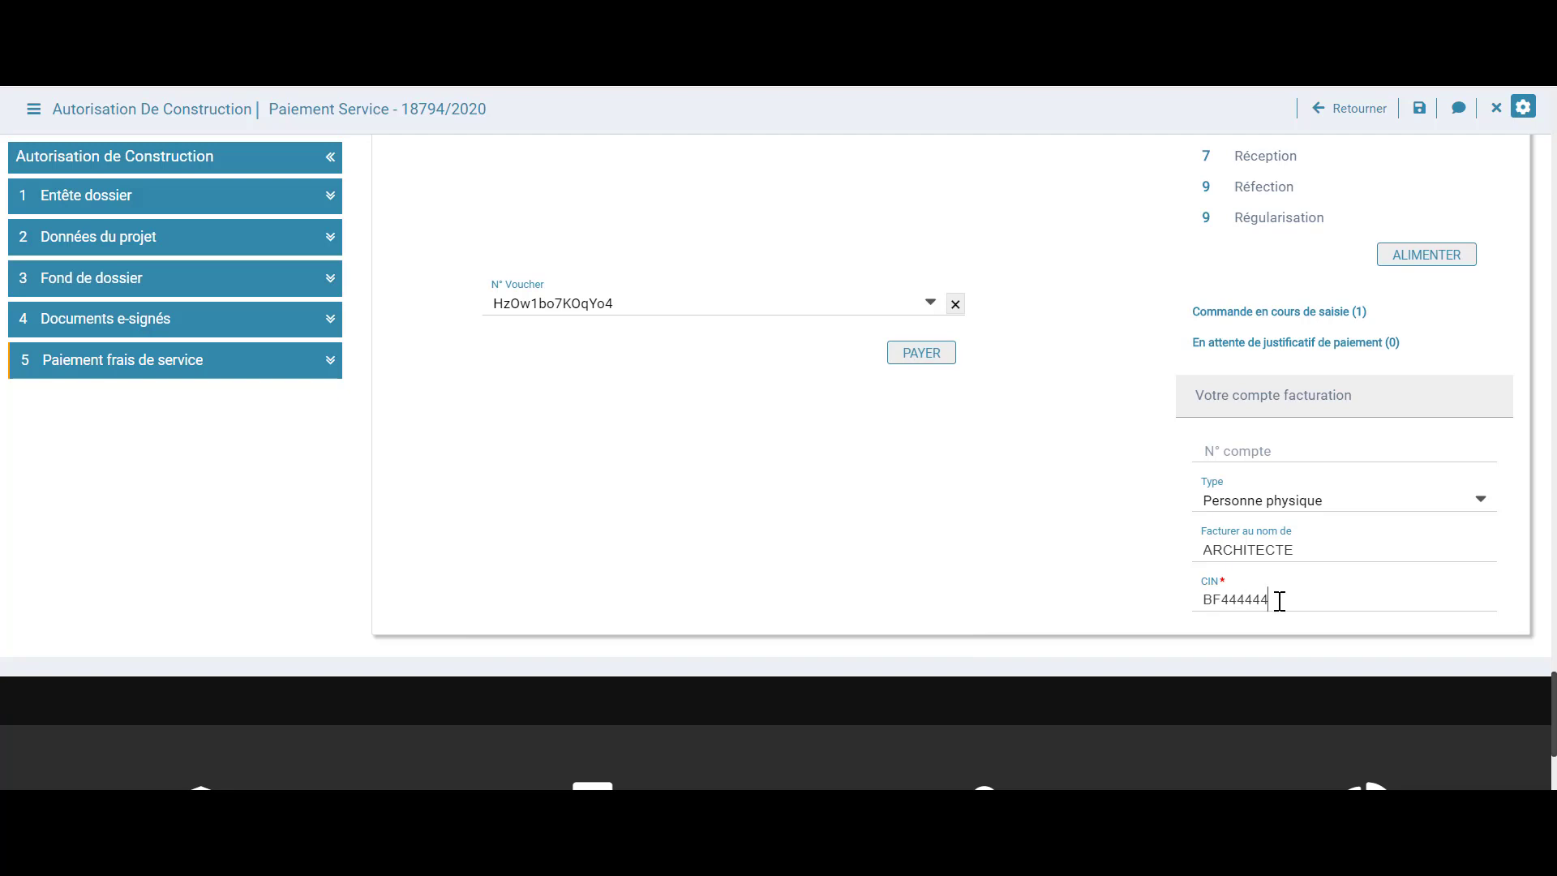
{"action": "left_click_drag", "start_coordinate": [1280, 601], "coordinate": [1197, 607]}
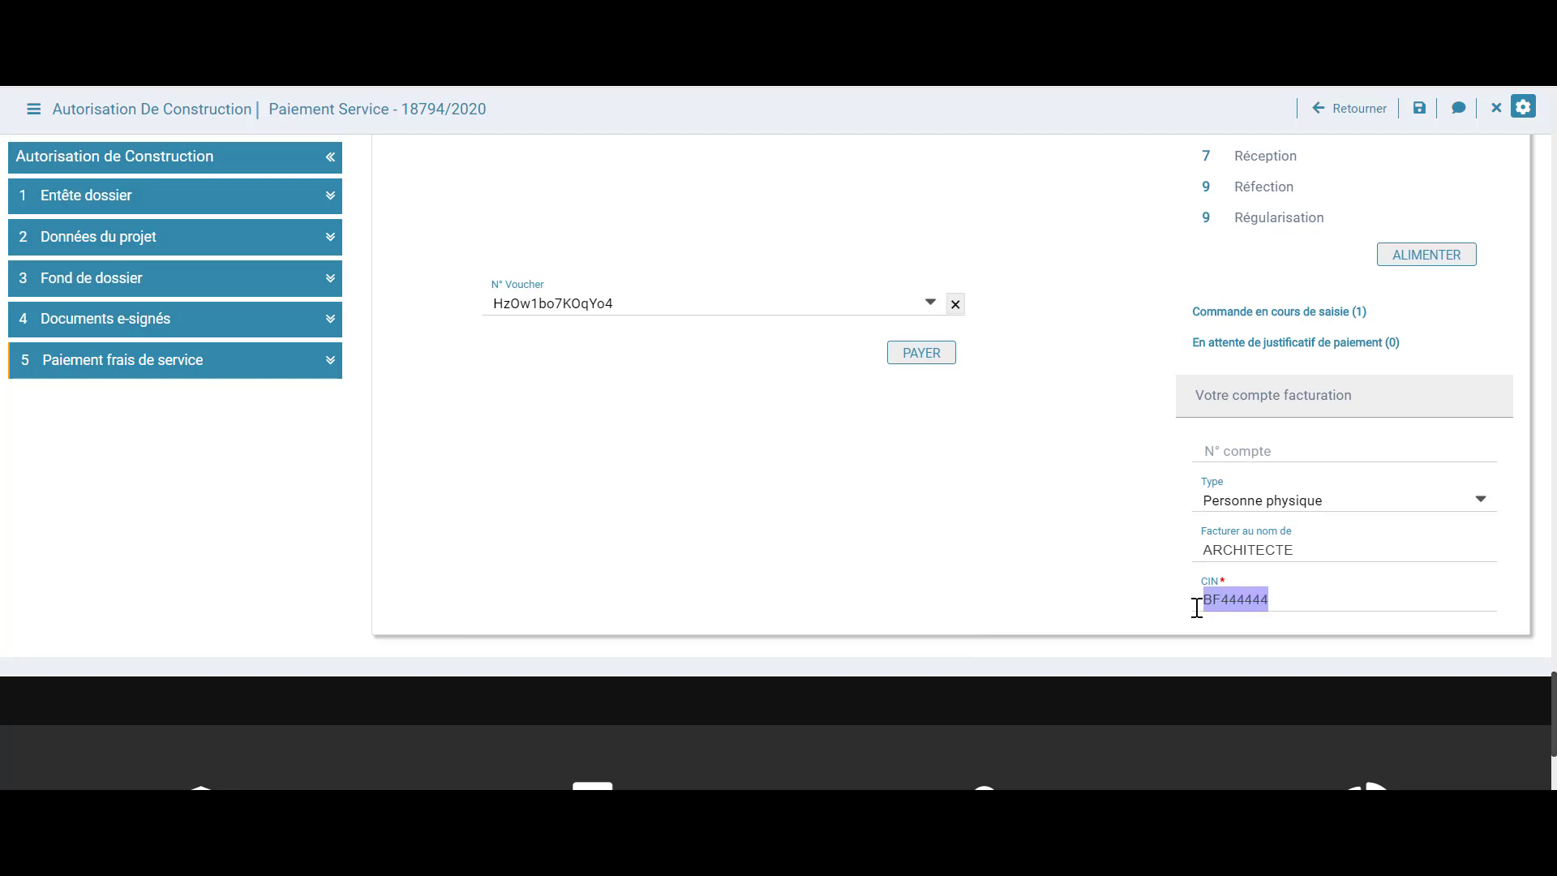
{"action": "scroll", "coordinate": [947, 519], "scroll_direction": "up", "scroll_amount": 3}
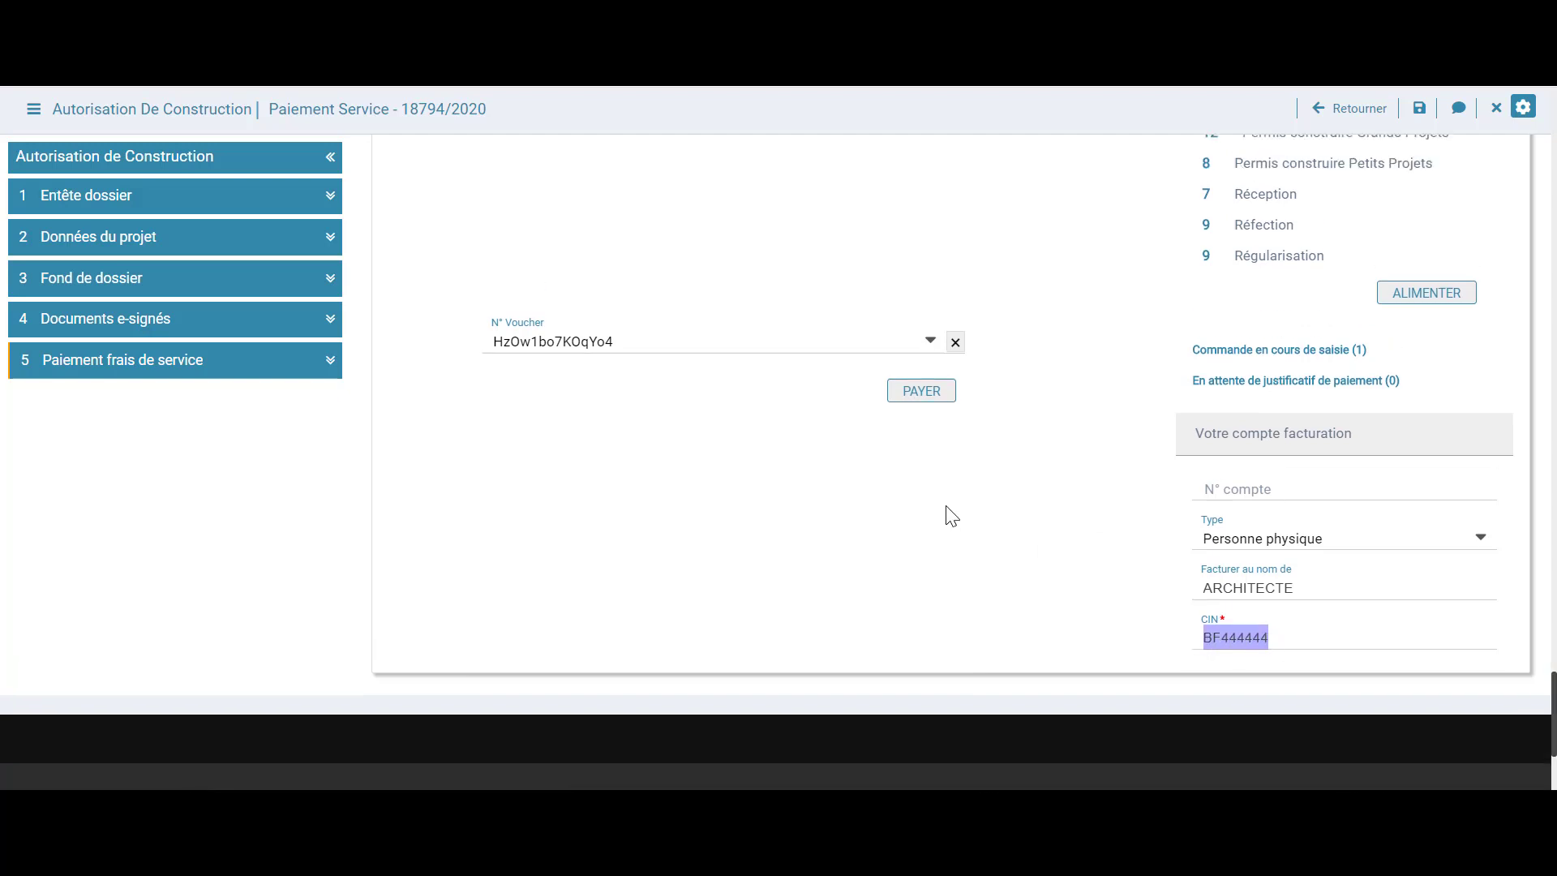
Pay the fee with the voucher, confirm the validation and acknowledge the task-validated message
{"action": "left_click", "coordinate": [937, 604]}
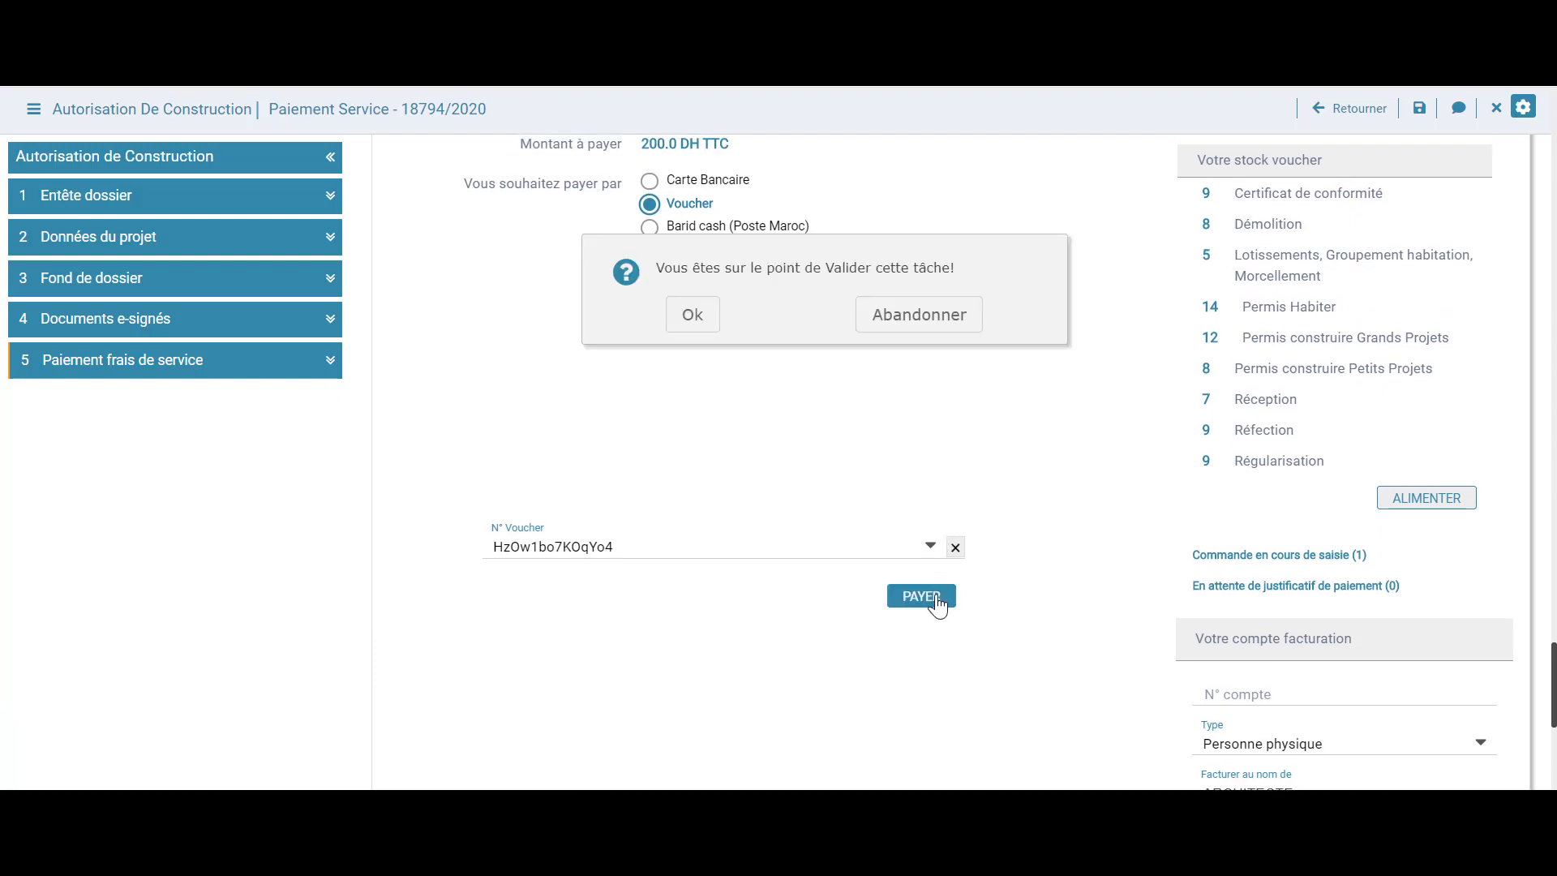
{"action": "left_click", "coordinate": [704, 331]}
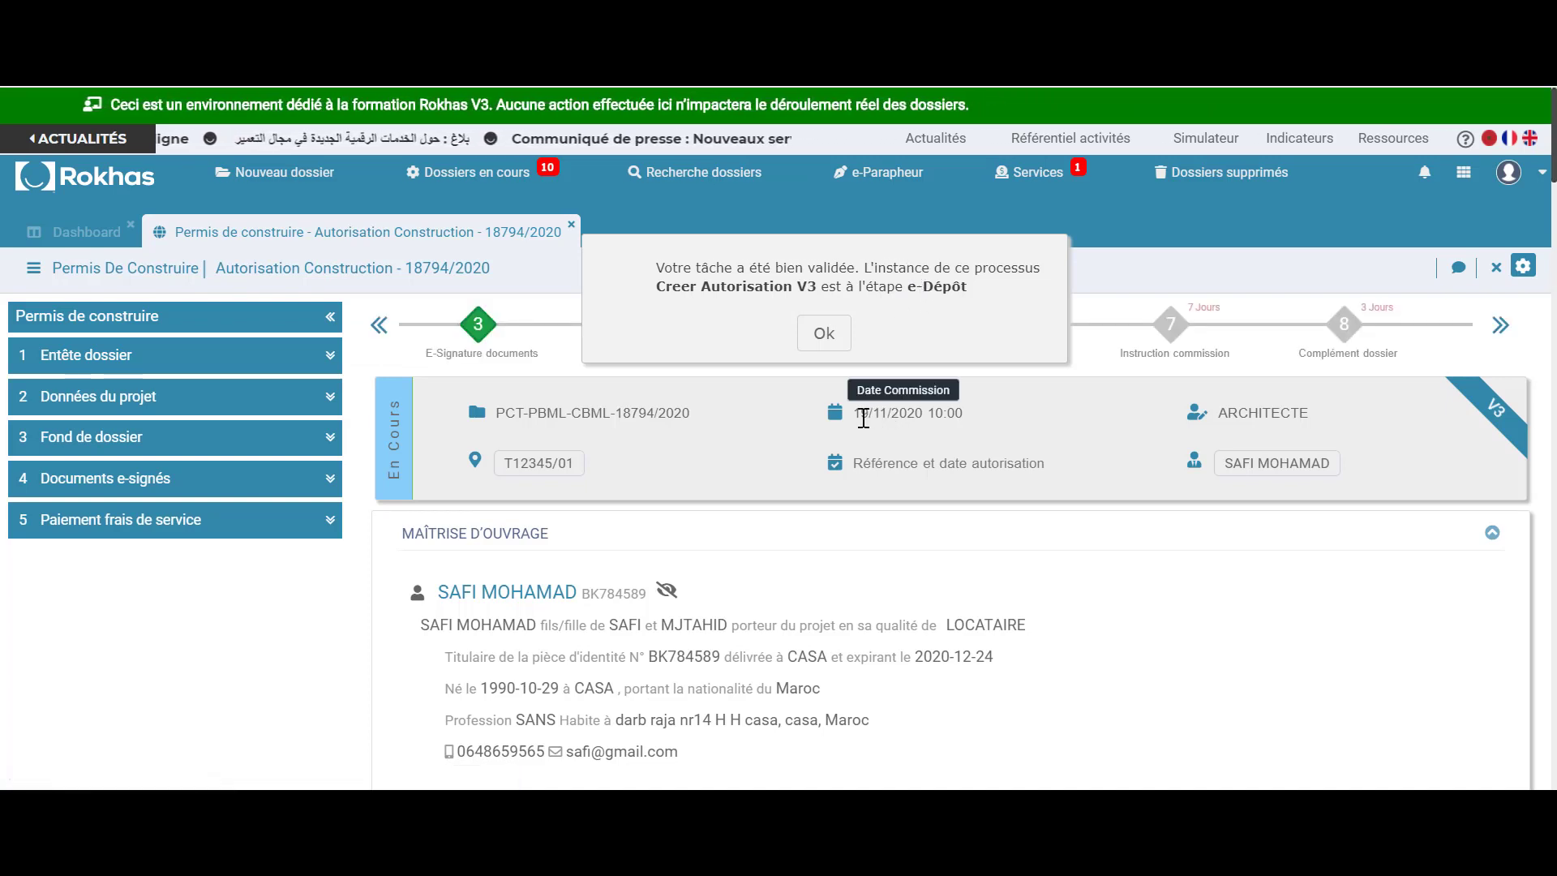
{"action": "left_click", "coordinate": [824, 333]}
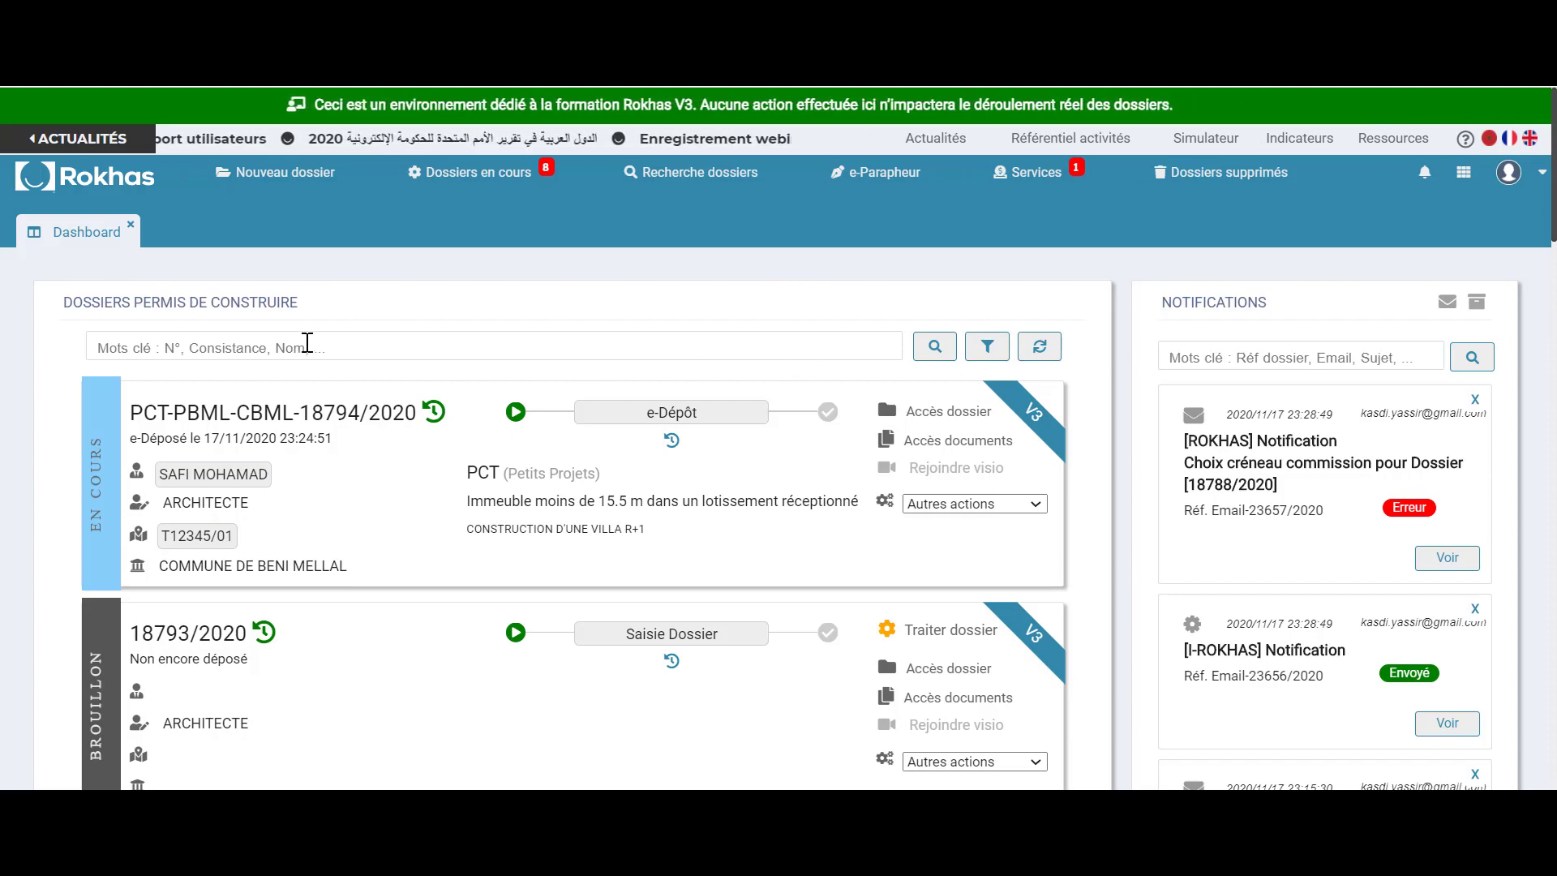
{"action": "scroll", "coordinate": [272, 349], "scroll_direction": "down", "scroll_amount": 2}
{"action": "scroll", "coordinate": [269, 339], "scroll_direction": "down", "scroll_amount": 15}
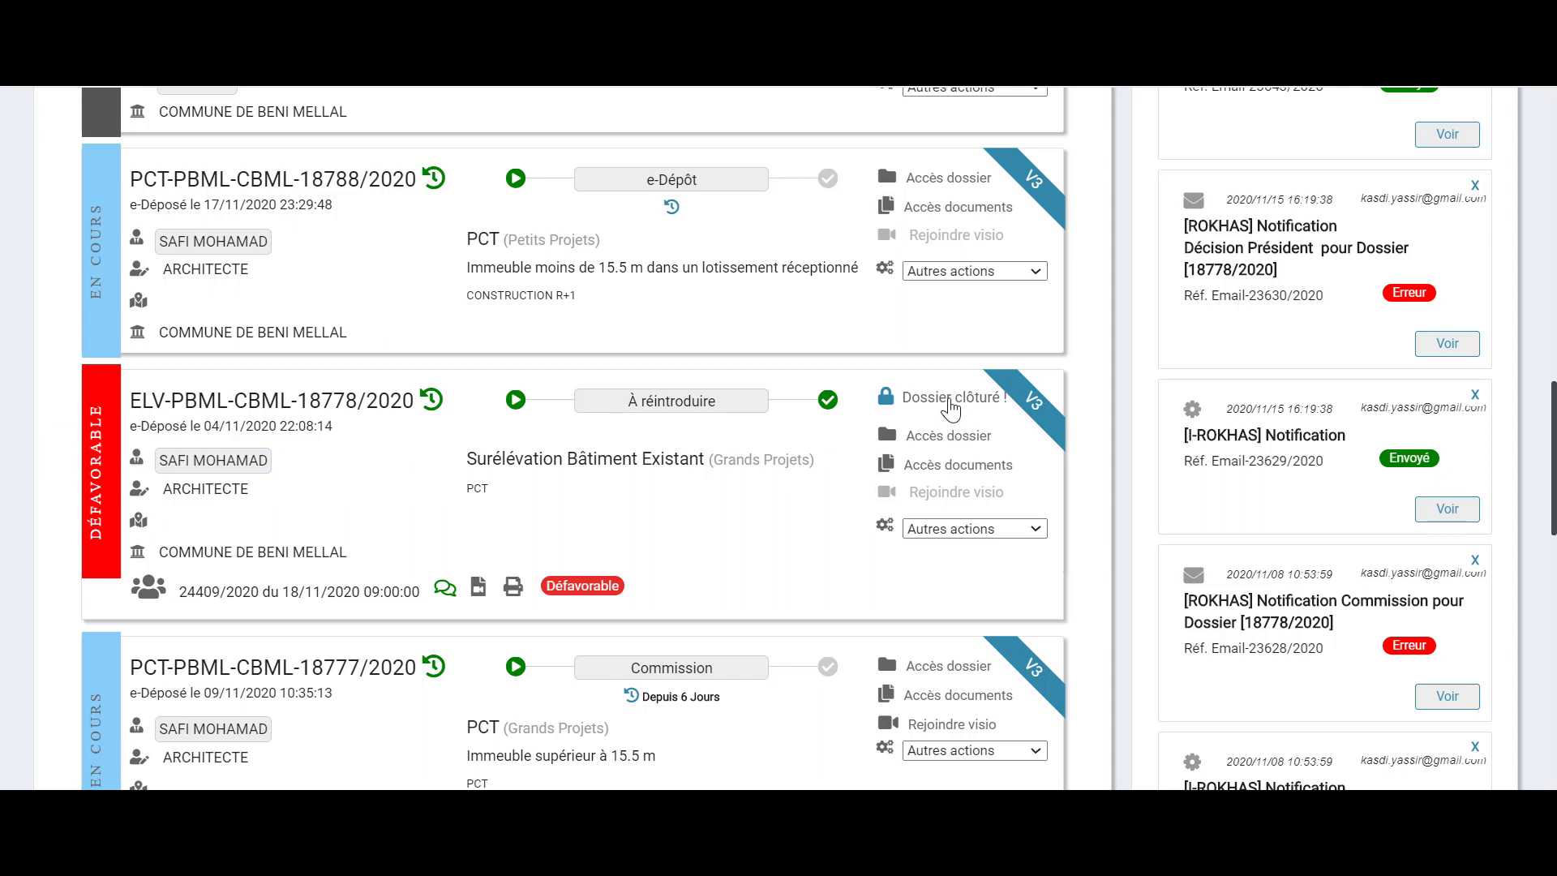
{"action": "left_click", "coordinate": [1039, 529]}
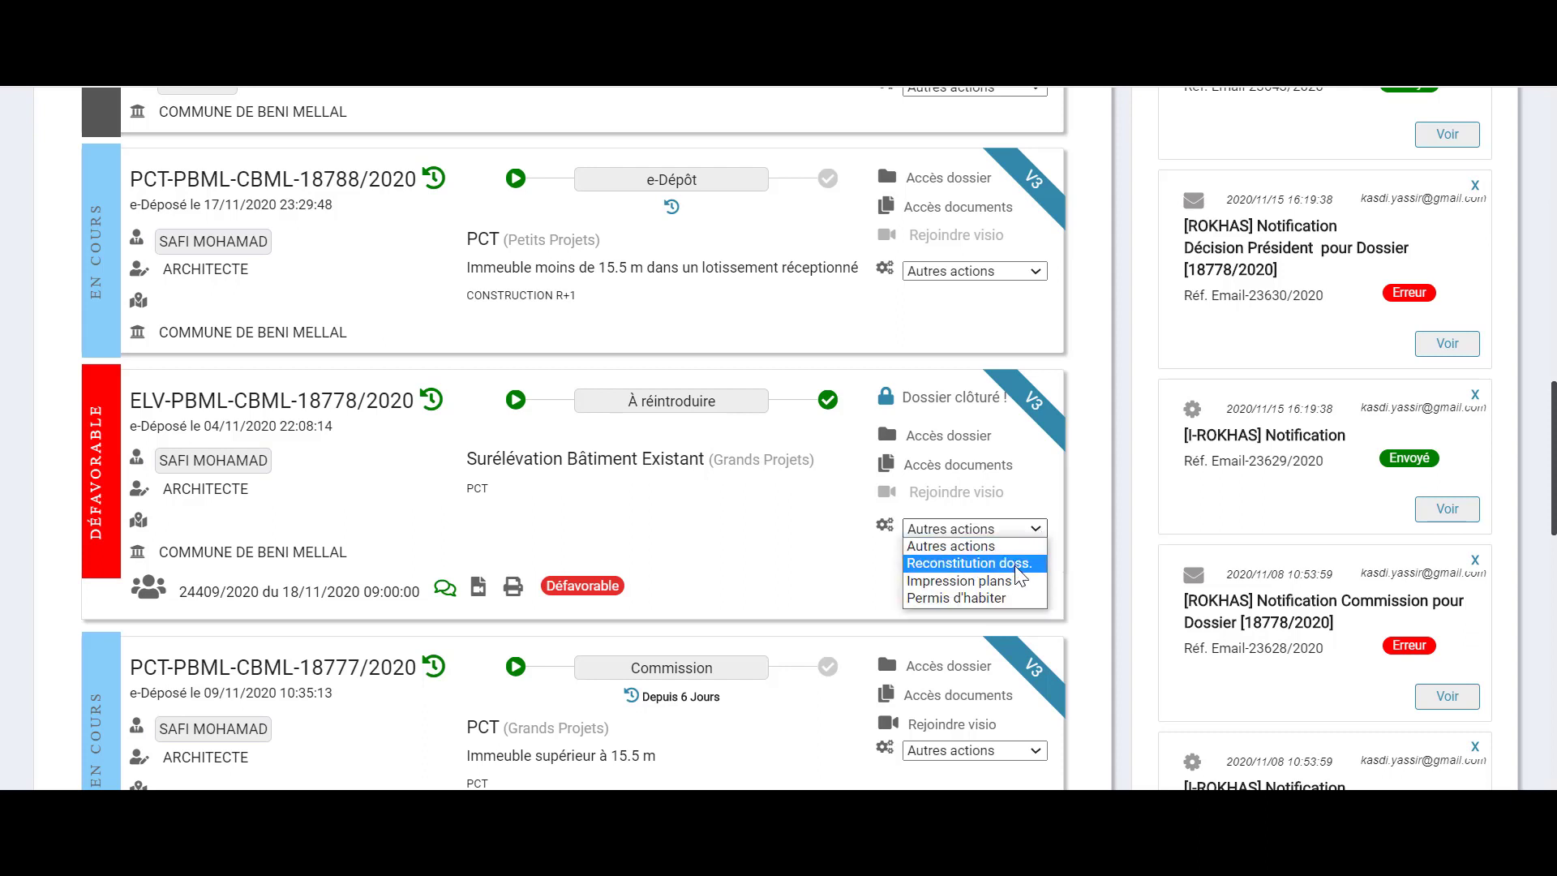
{"action": "left_click", "coordinate": [1014, 566]}
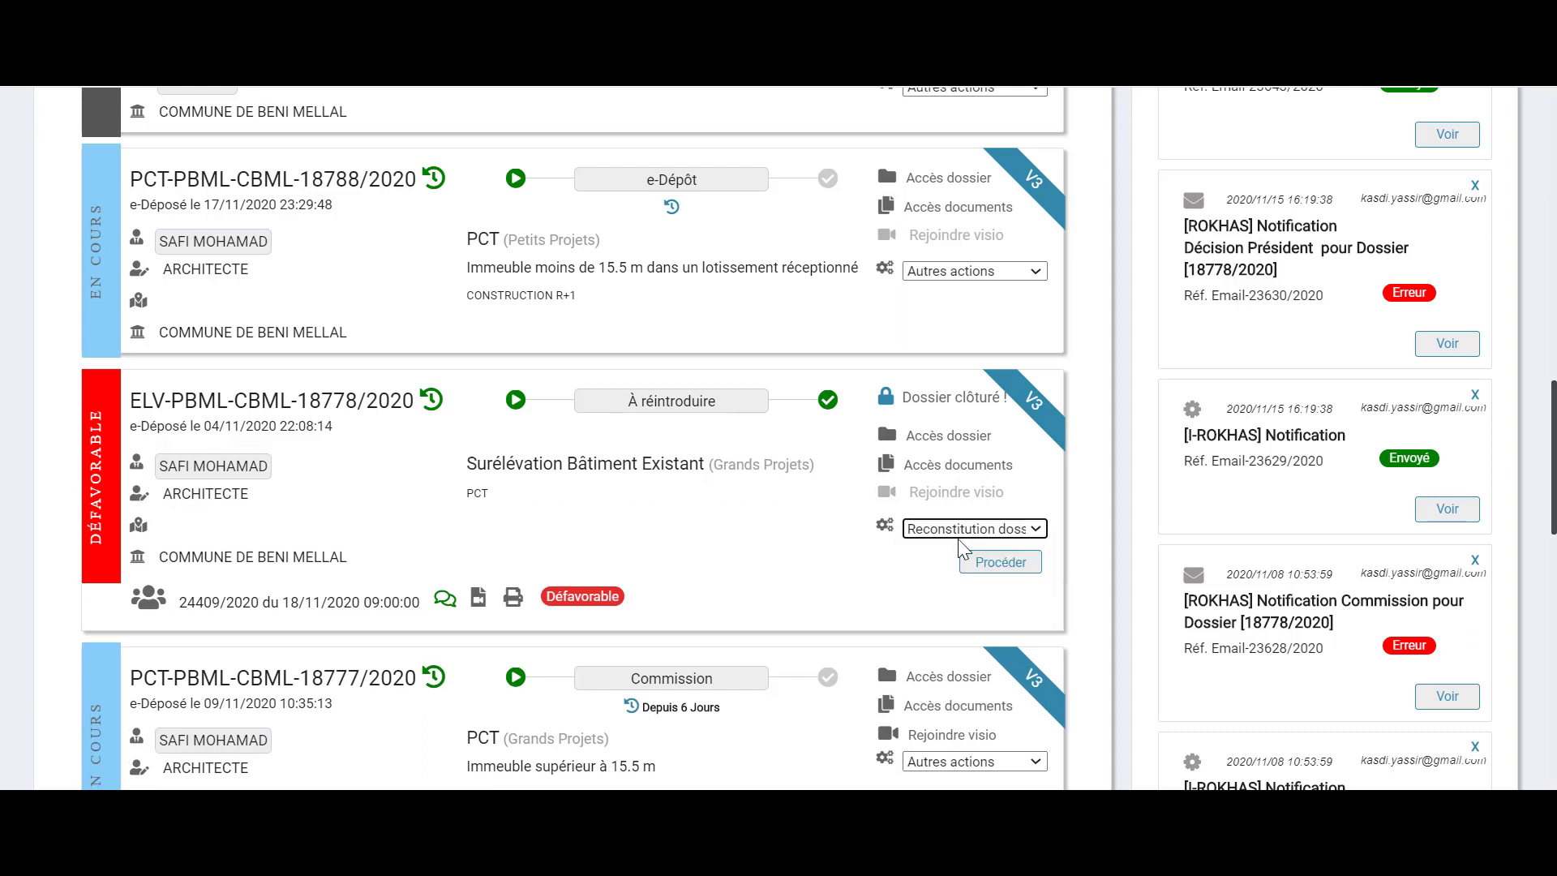
{"action": "left_click", "coordinate": [980, 568]}
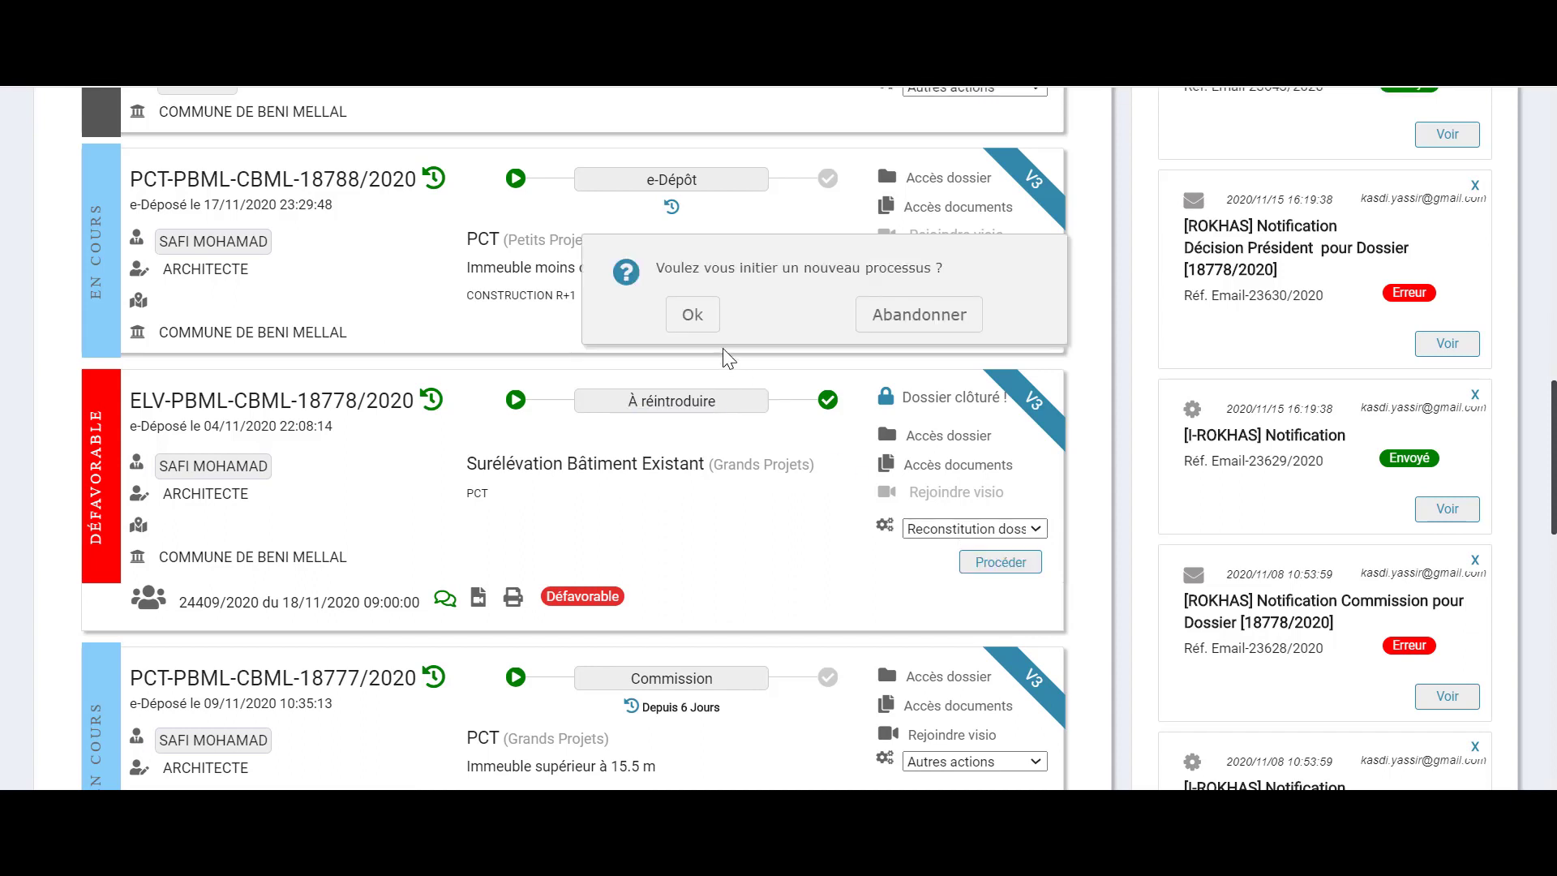
{"action": "left_click", "coordinate": [700, 315]}
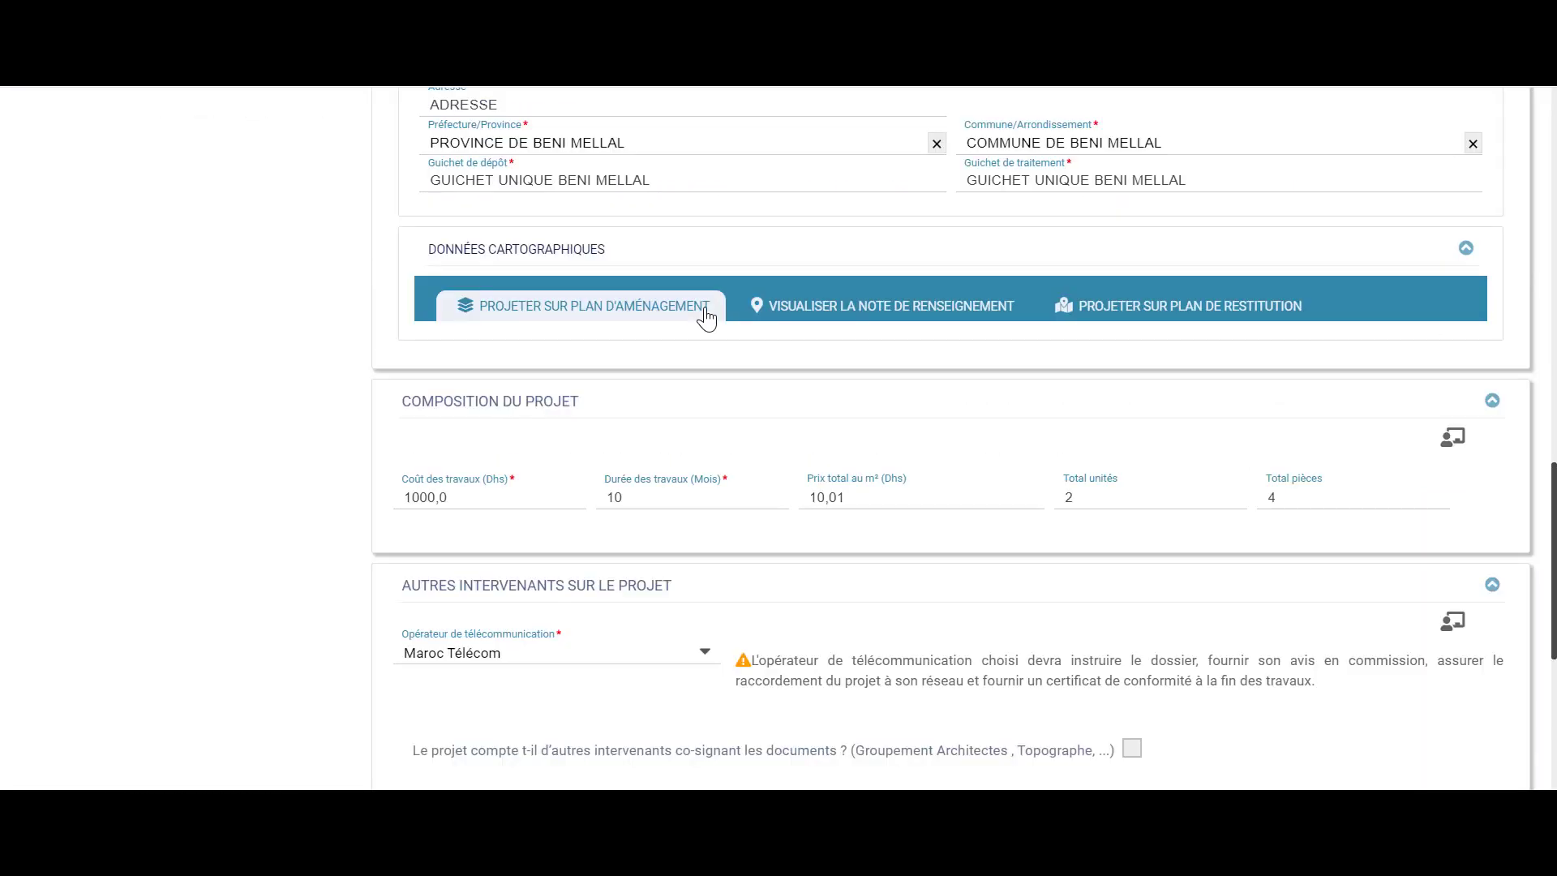
Review the new draft dossier form, then close its tab
{"action": "scroll", "coordinate": [706, 319], "scroll_direction": "up", "scroll_amount": 11}
{"action": "scroll", "coordinate": [785, 359], "scroll_direction": "up", "scroll_amount": 5}
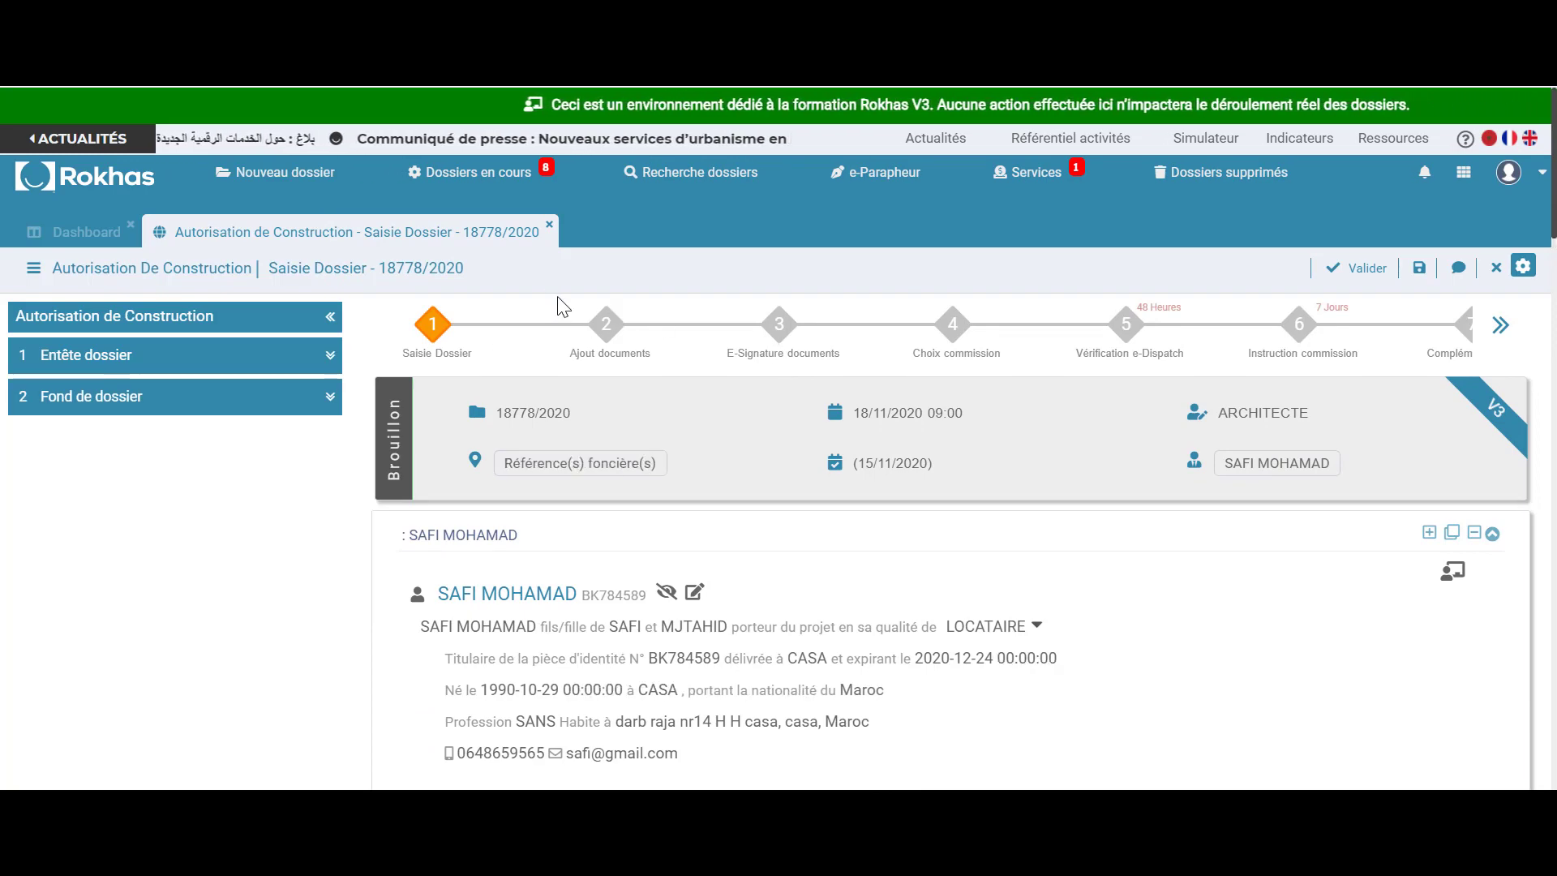
{"action": "scroll", "coordinate": [373, 469], "scroll_direction": "down", "scroll_amount": 15}
{"action": "scroll", "coordinate": [373, 469], "scroll_direction": "down", "scroll_amount": 10}
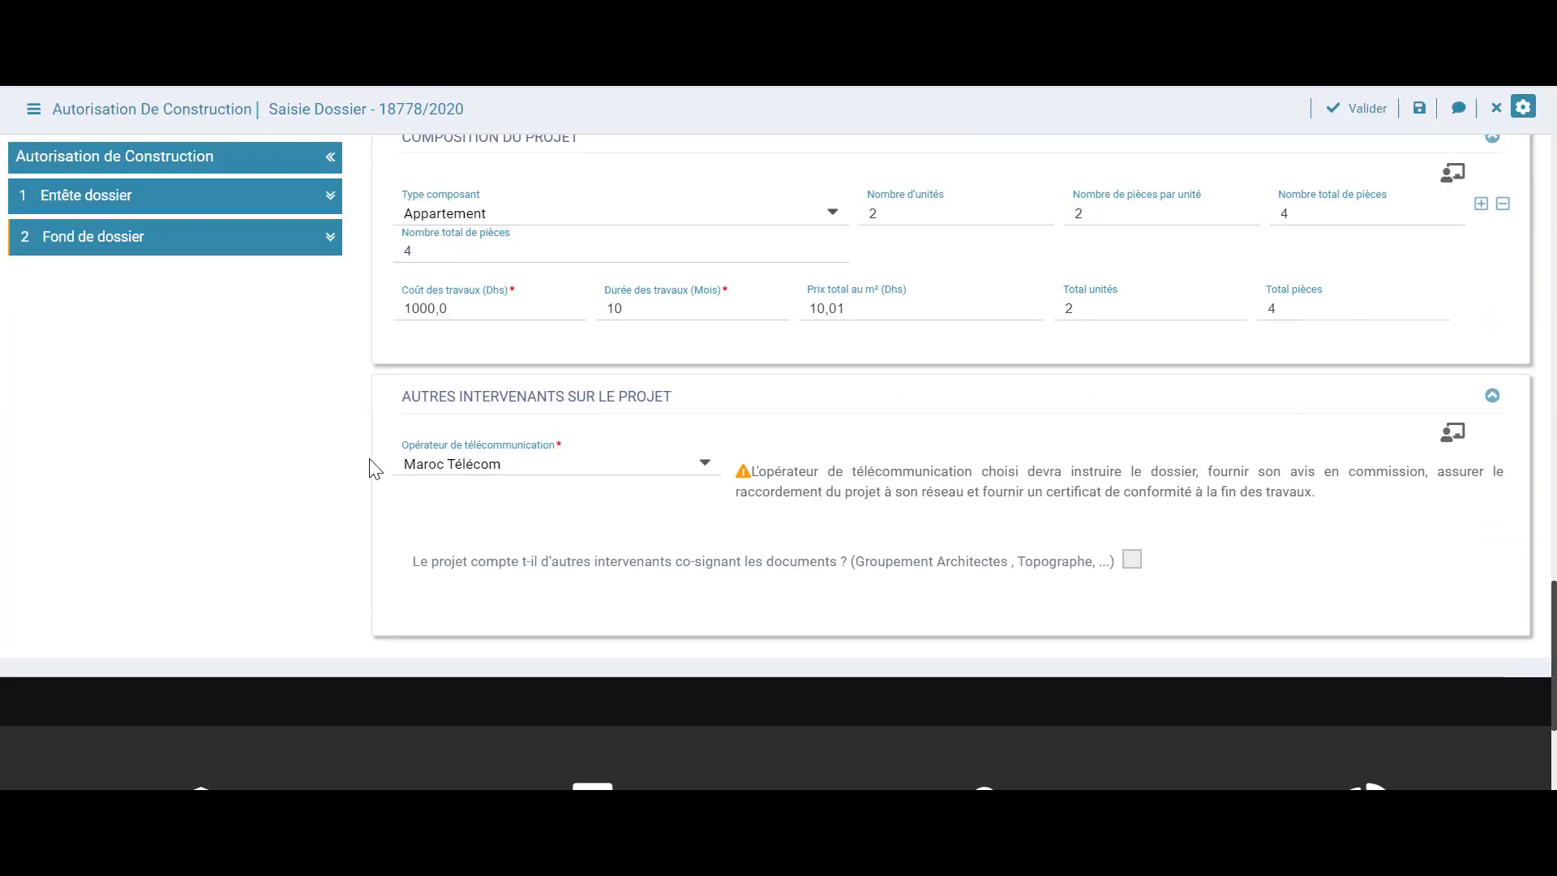
{"action": "scroll", "coordinate": [369, 468], "scroll_direction": "up", "scroll_amount": 5}
{"action": "scroll", "coordinate": [373, 468], "scroll_direction": "up", "scroll_amount": 3}
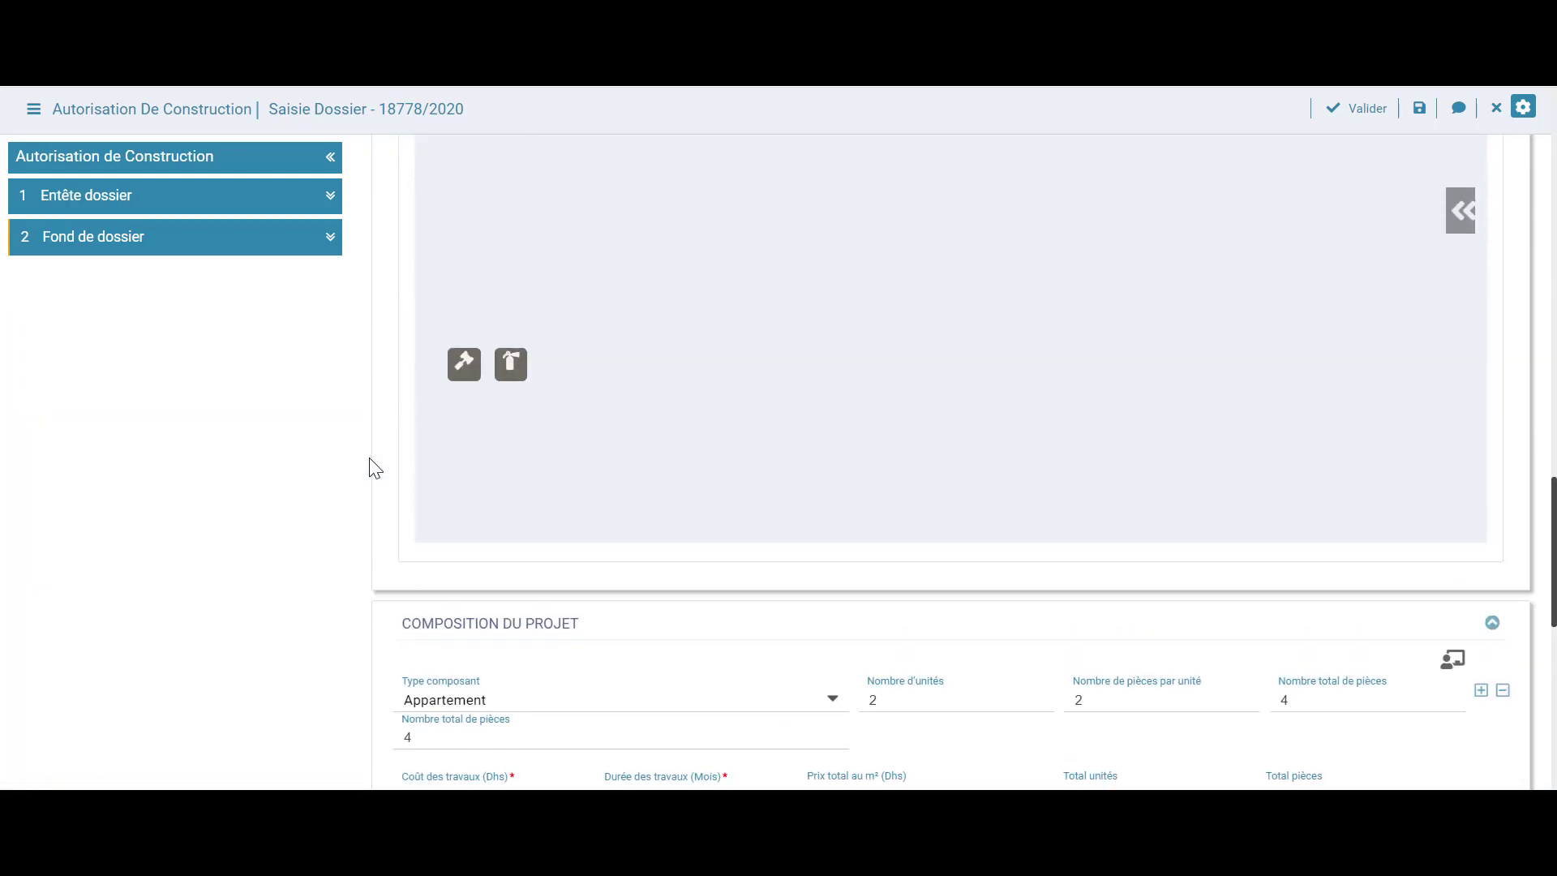
{"action": "scroll", "coordinate": [373, 469], "scroll_direction": "up", "scroll_amount": 15}
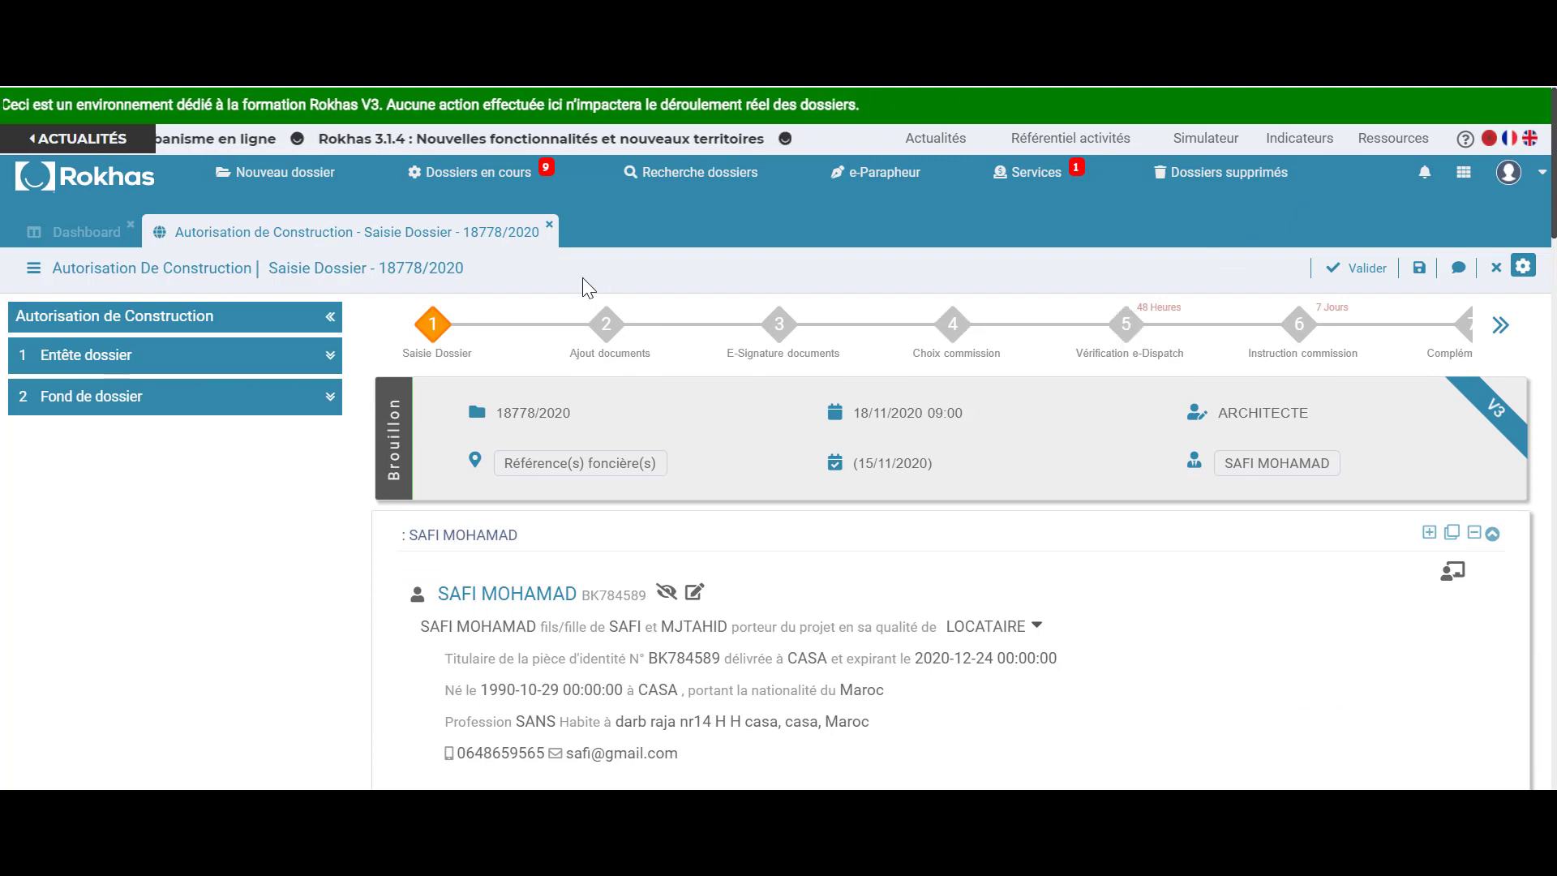
{"action": "left_click", "coordinate": [549, 227]}
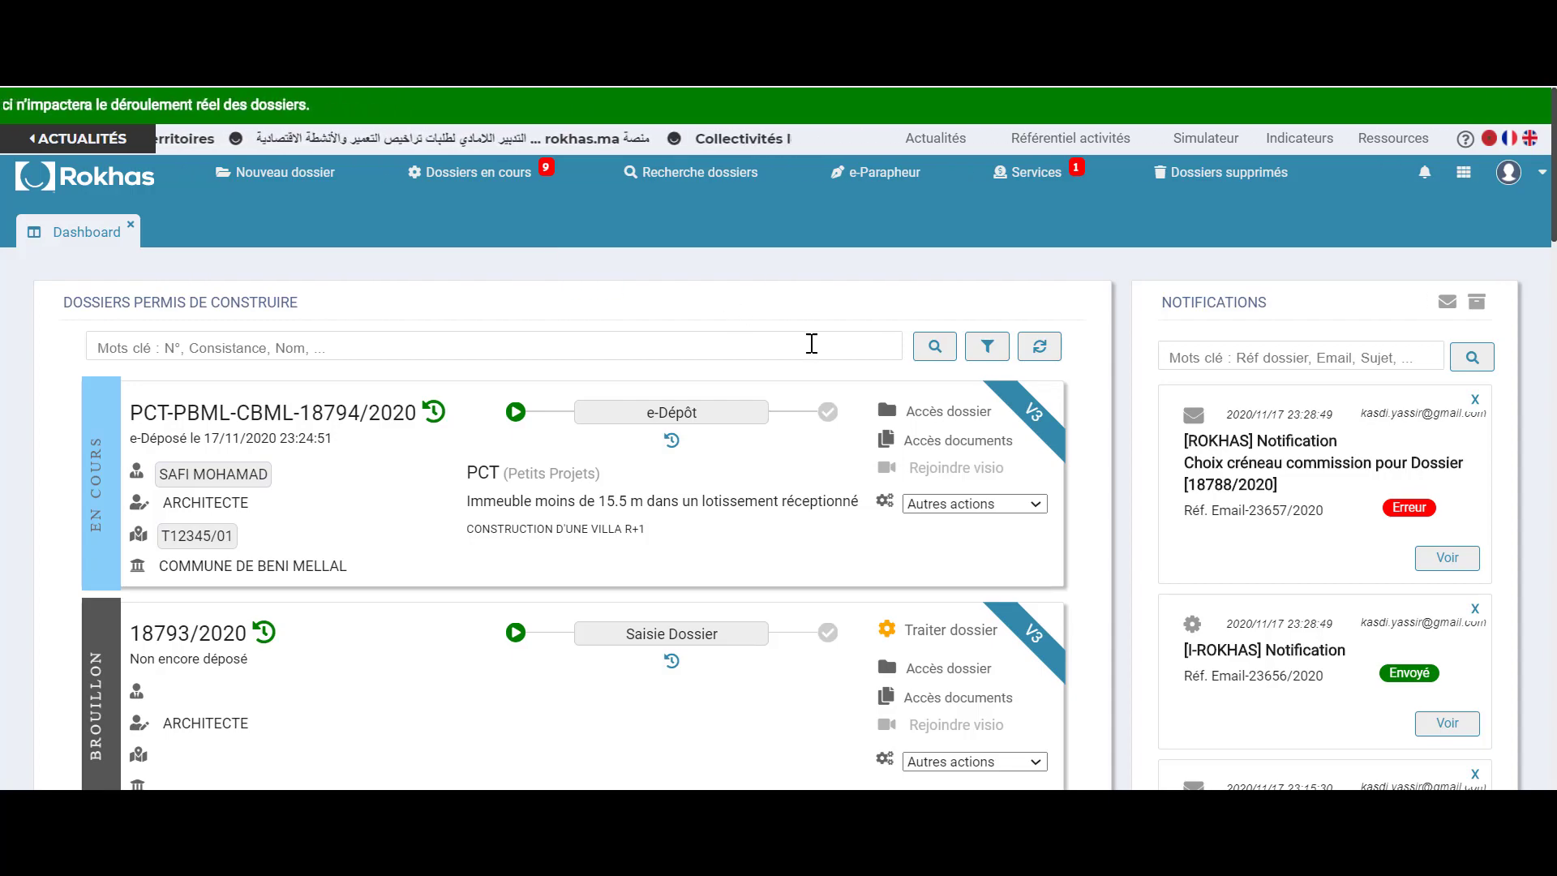
{"action": "scroll", "coordinate": [809, 344], "scroll_direction": "down", "scroll_amount": 8}
{"action": "scroll", "coordinate": [811, 344], "scroll_direction": "down", "scroll_amount": 10}
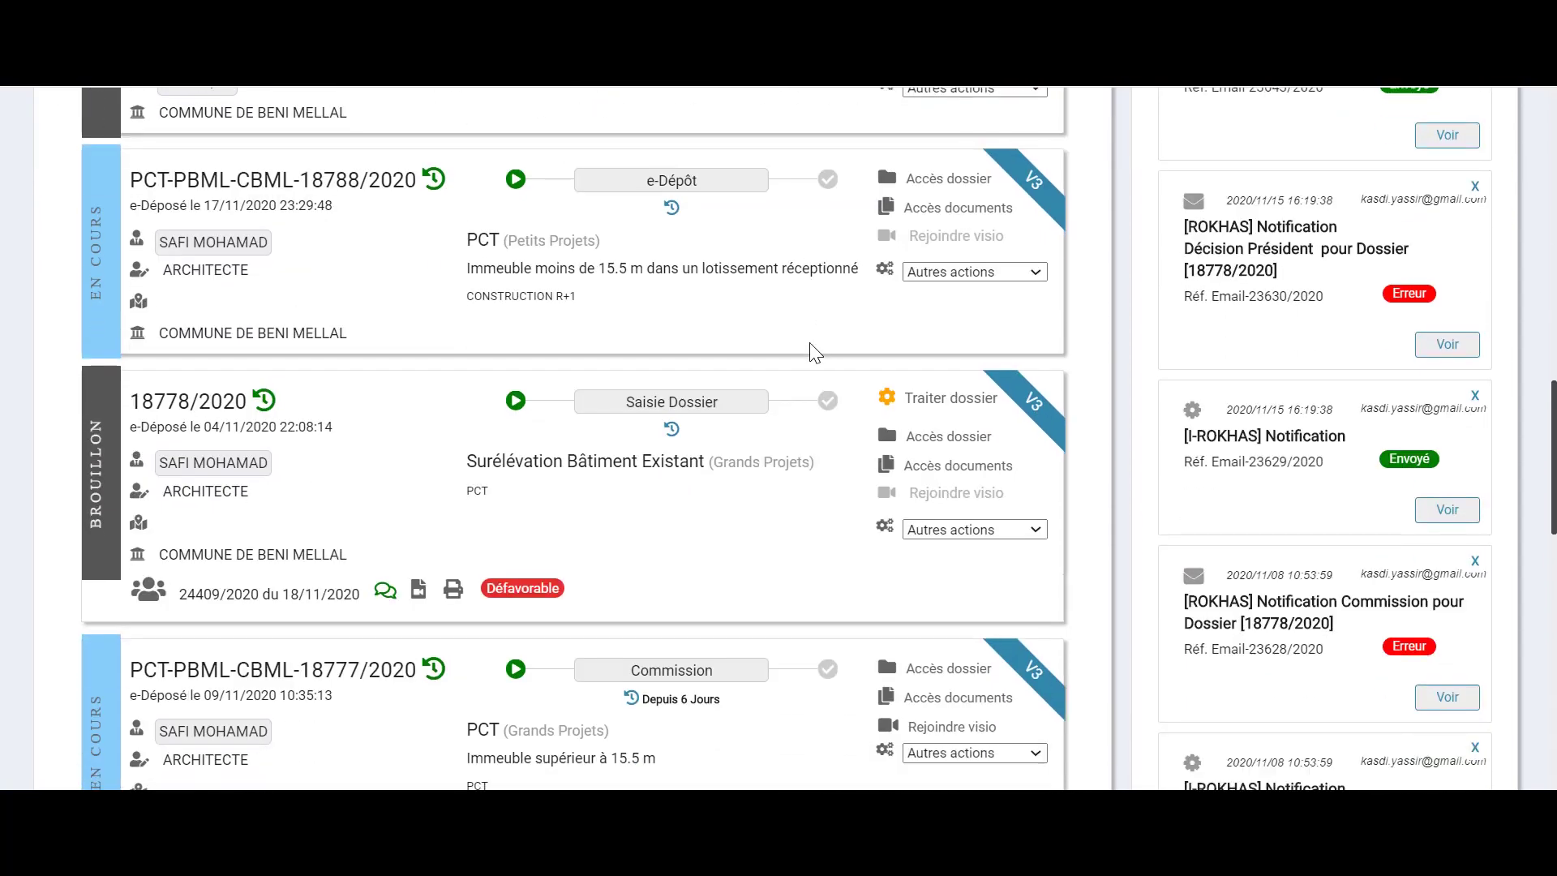
{"action": "scroll", "coordinate": [815, 353], "scroll_direction": "down", "scroll_amount": 4}
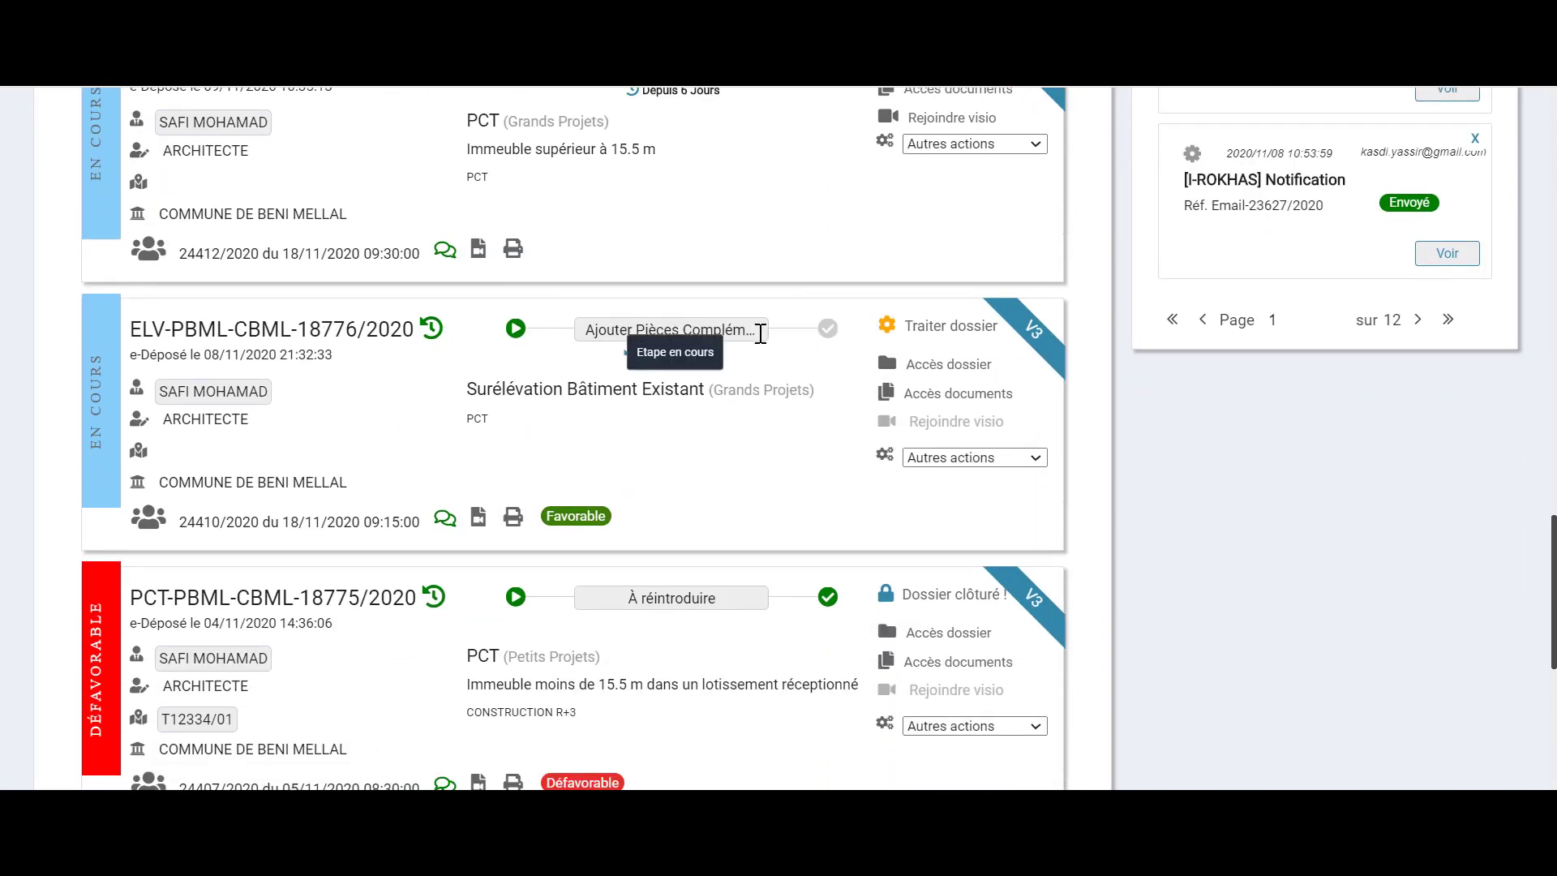
{"action": "scroll", "coordinate": [764, 373], "scroll_direction": "up", "scroll_amount": 15}
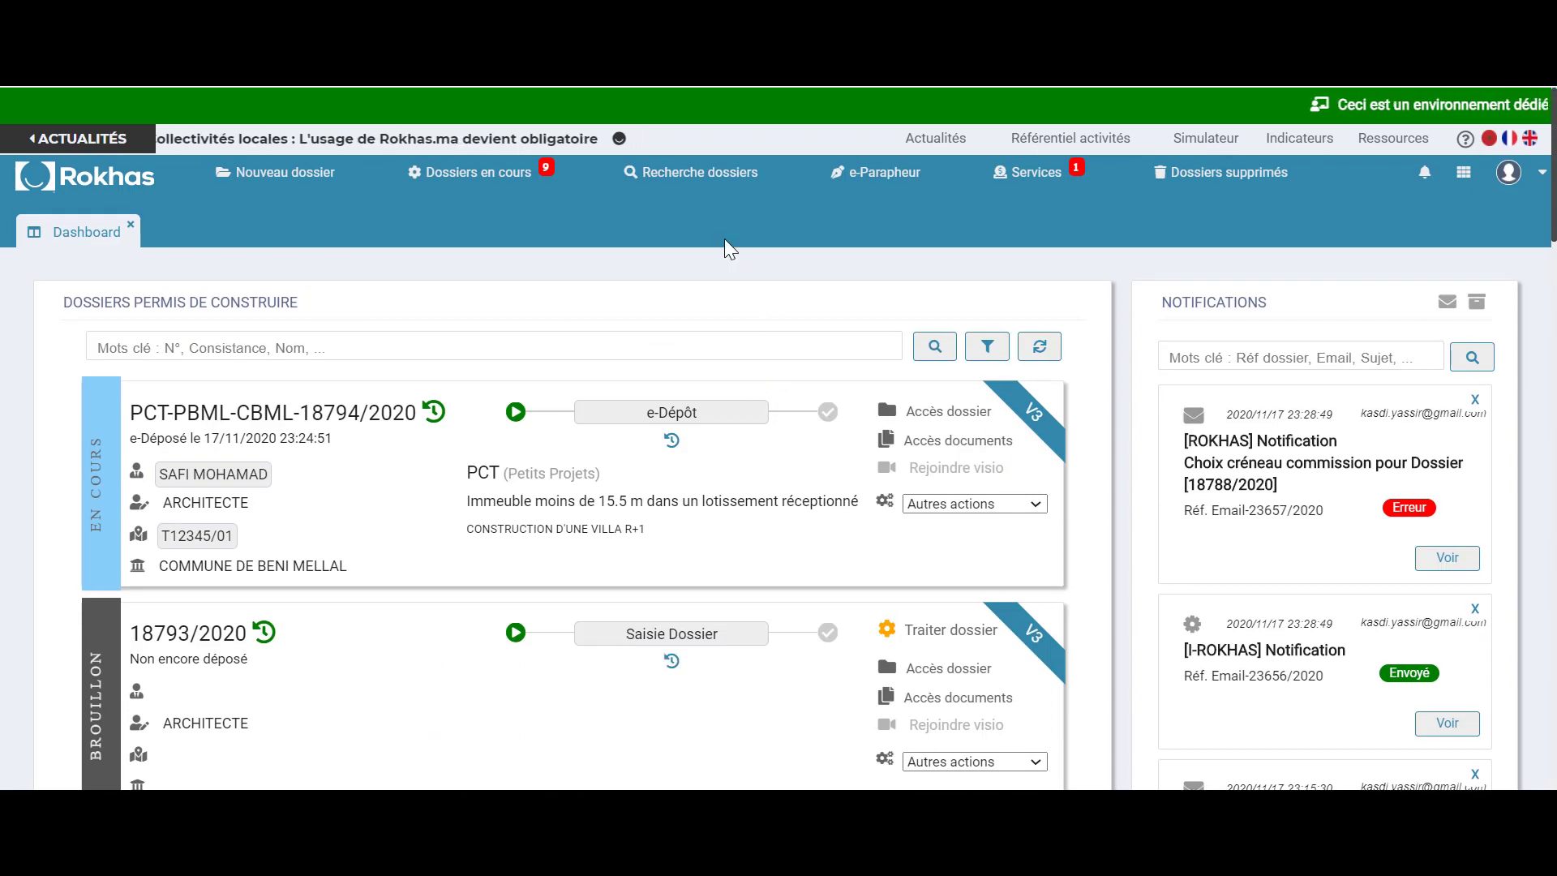
{"action": "left_click", "coordinate": [500, 180]}
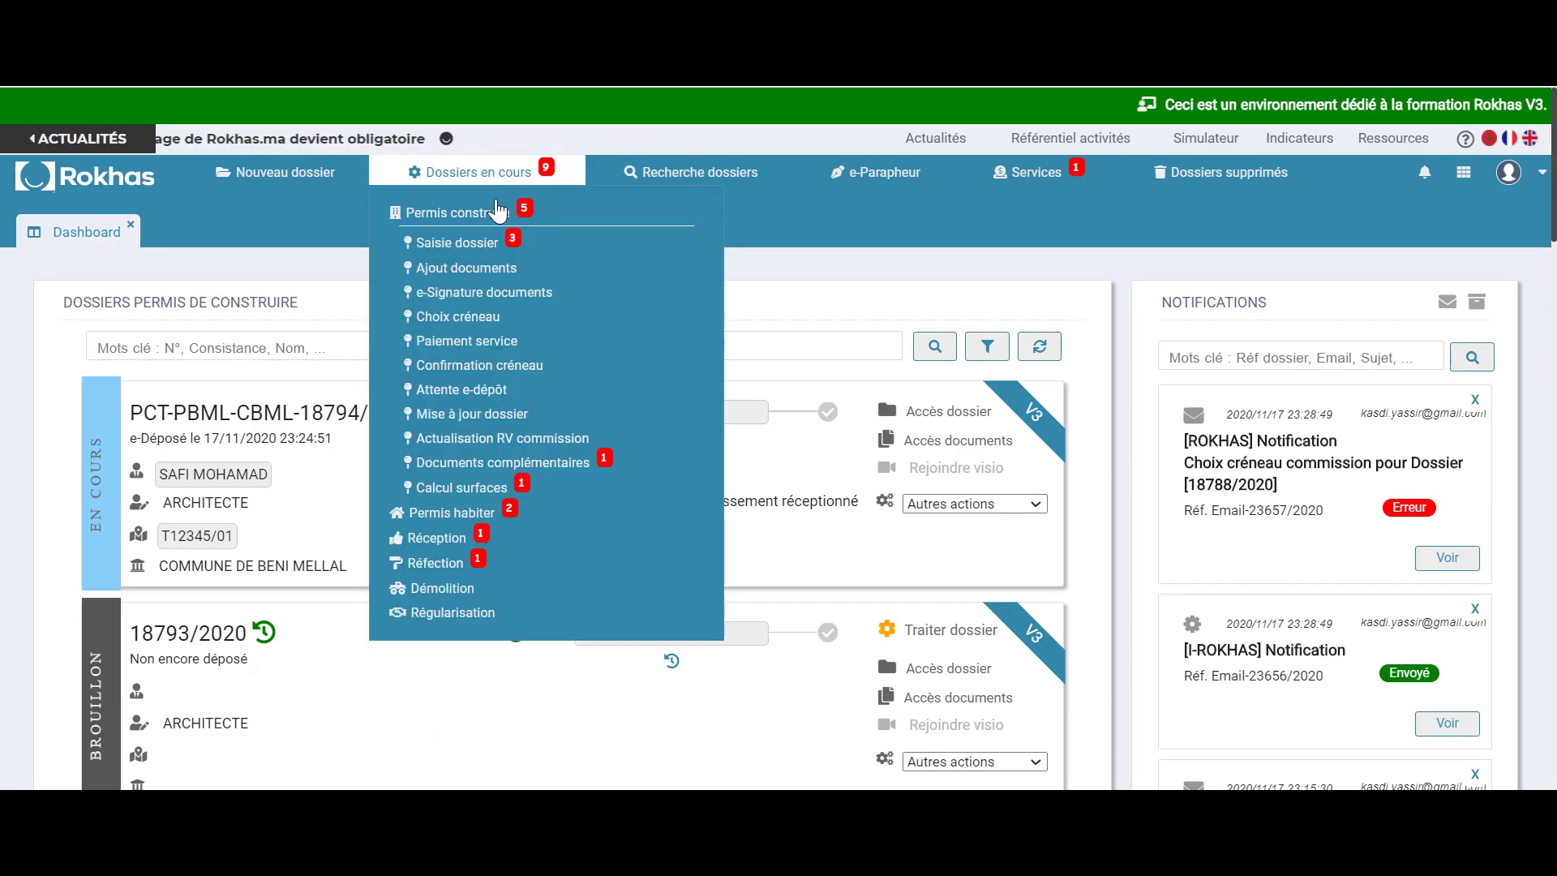
{"action": "left_click", "coordinate": [579, 469]}
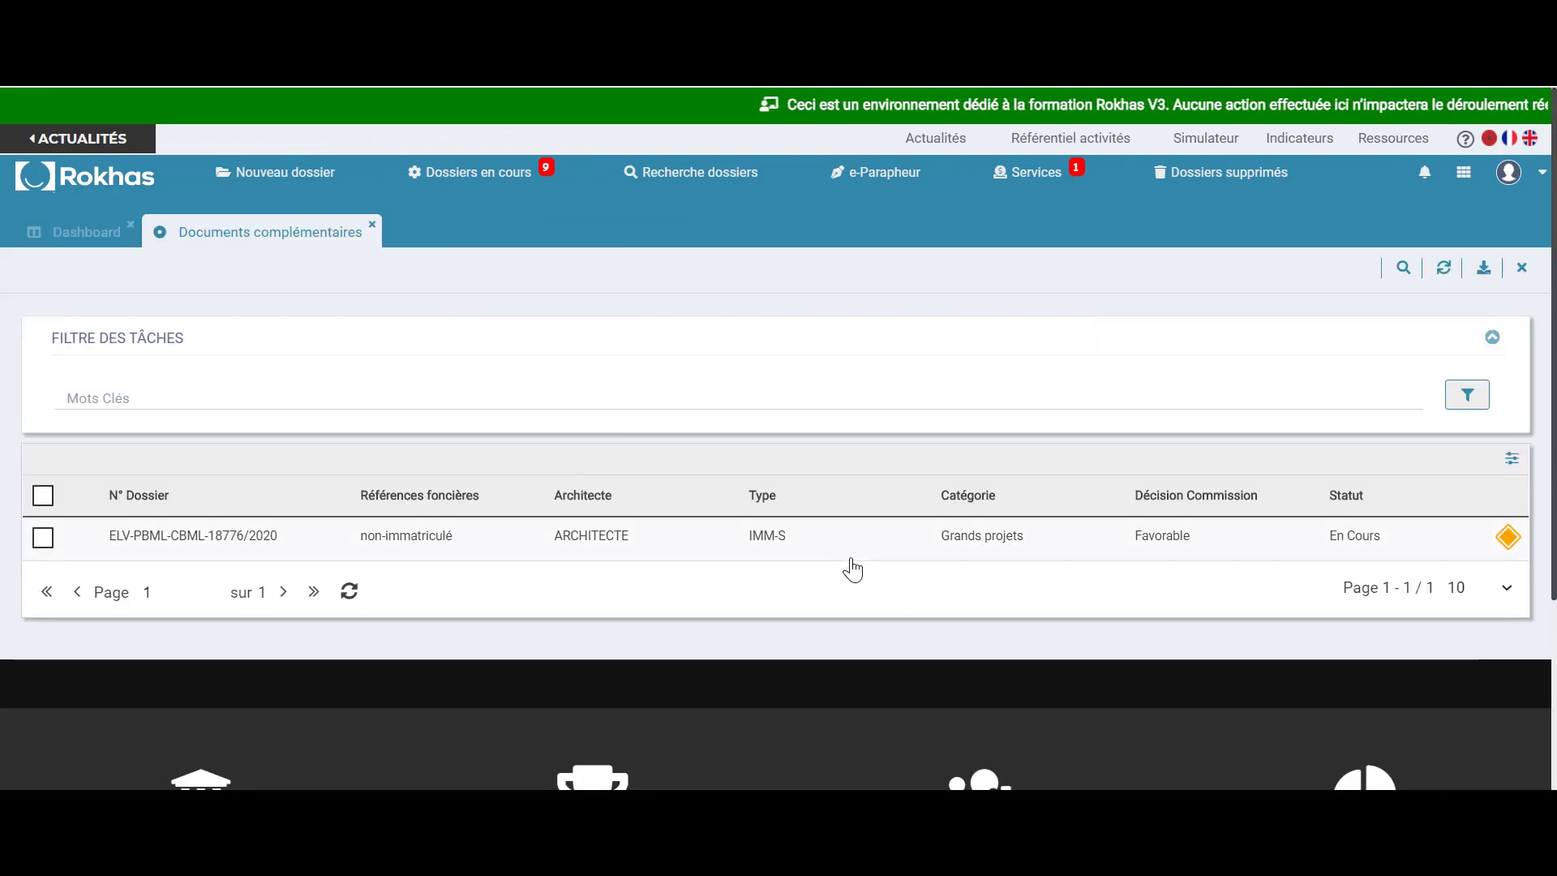
{"action": "left_click", "coordinate": [850, 558]}
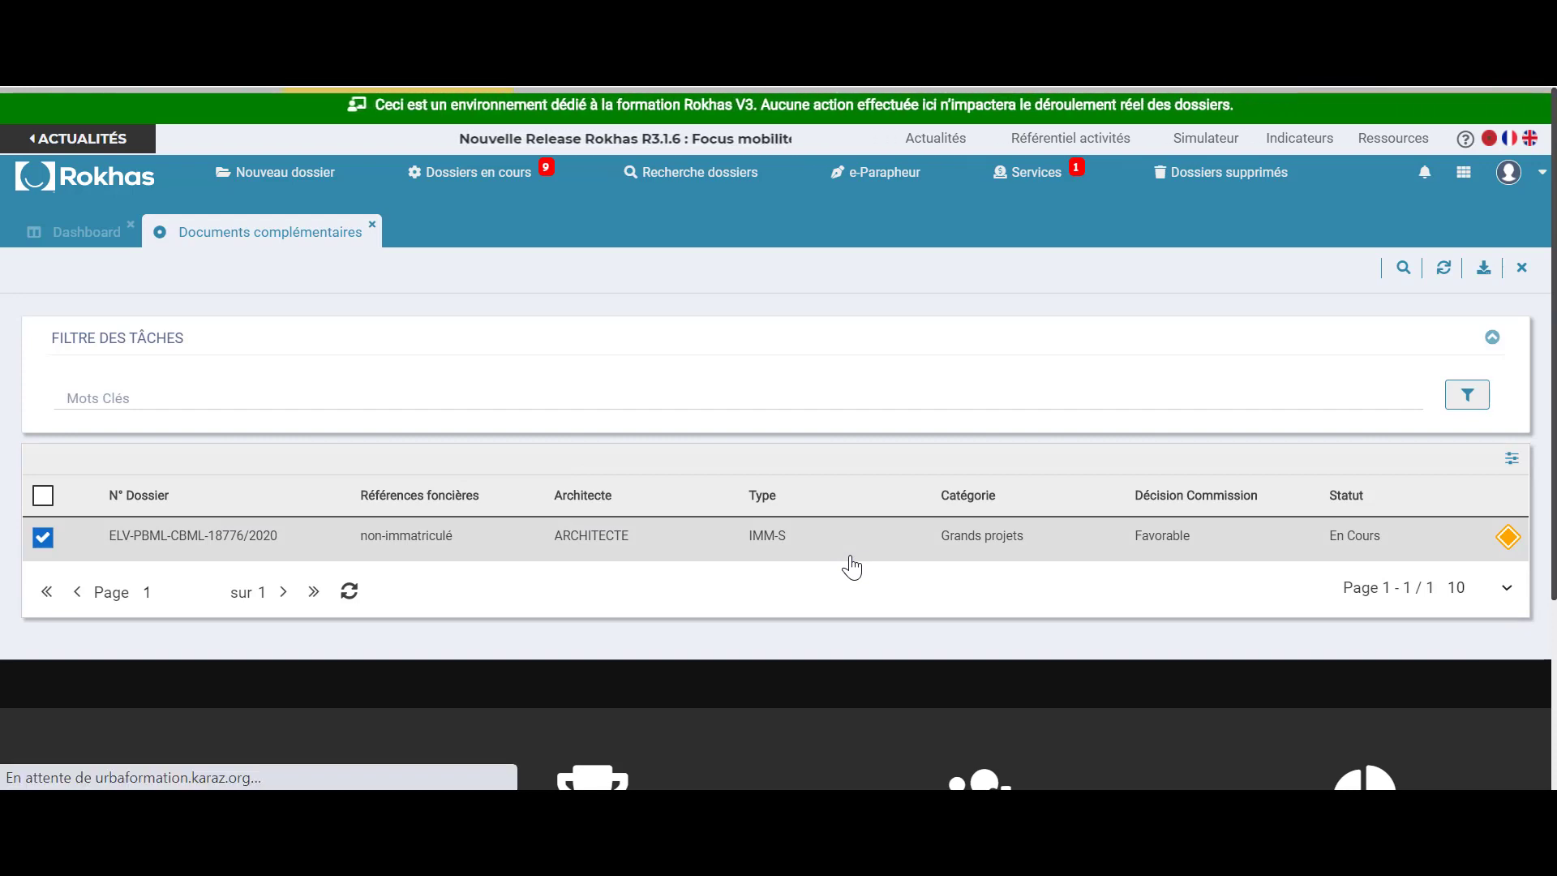
{"action": "scroll", "coordinate": [851, 566], "scroll_direction": "down", "scroll_amount": 4}
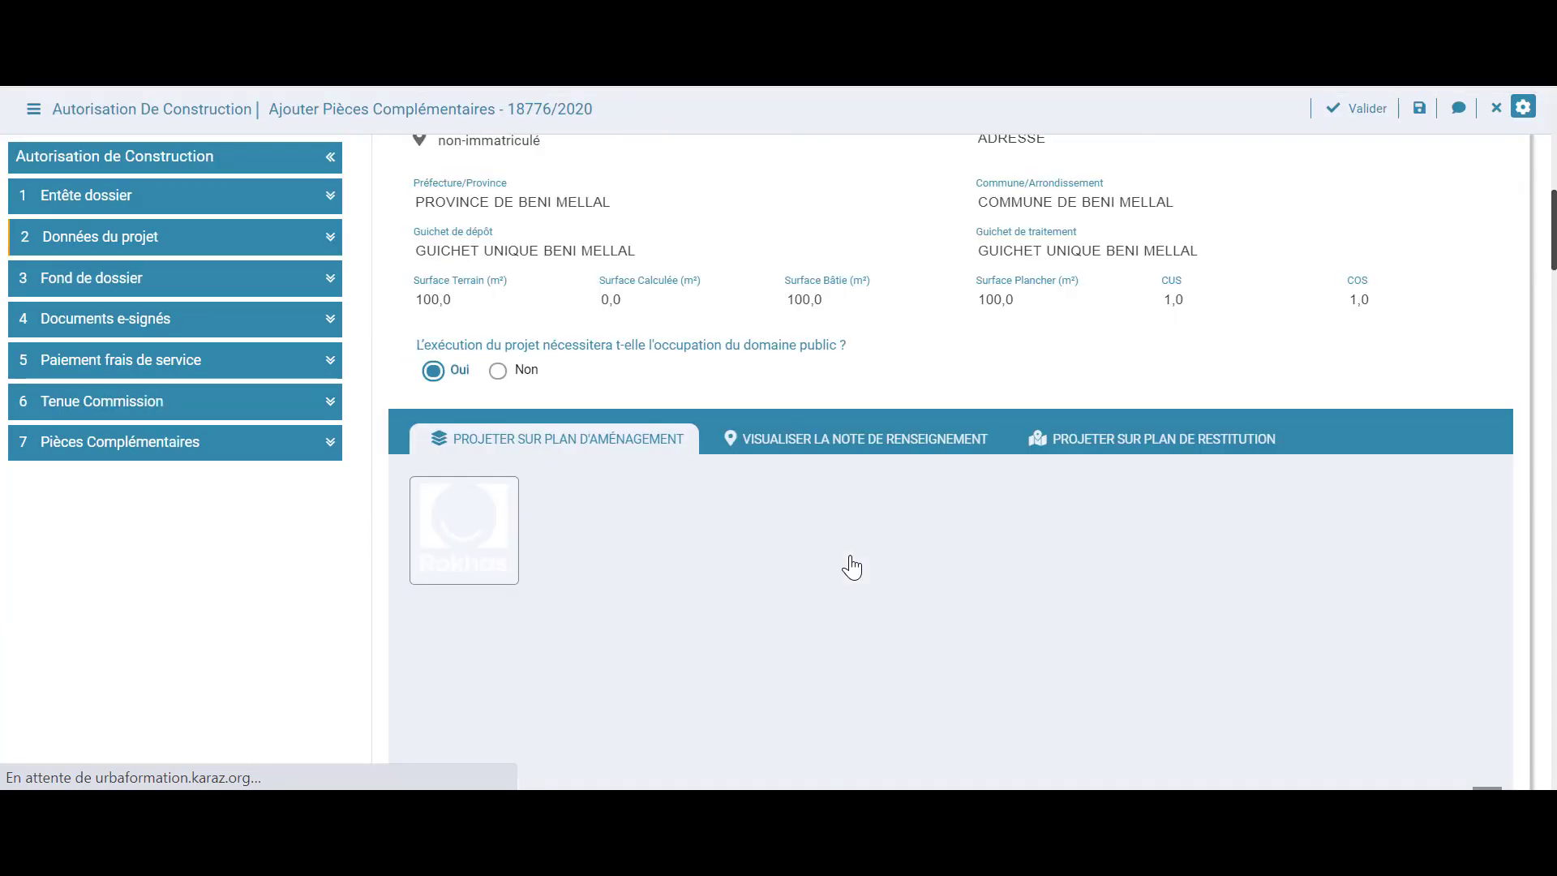
{"action": "scroll", "coordinate": [850, 566], "scroll_direction": "down", "scroll_amount": 10}
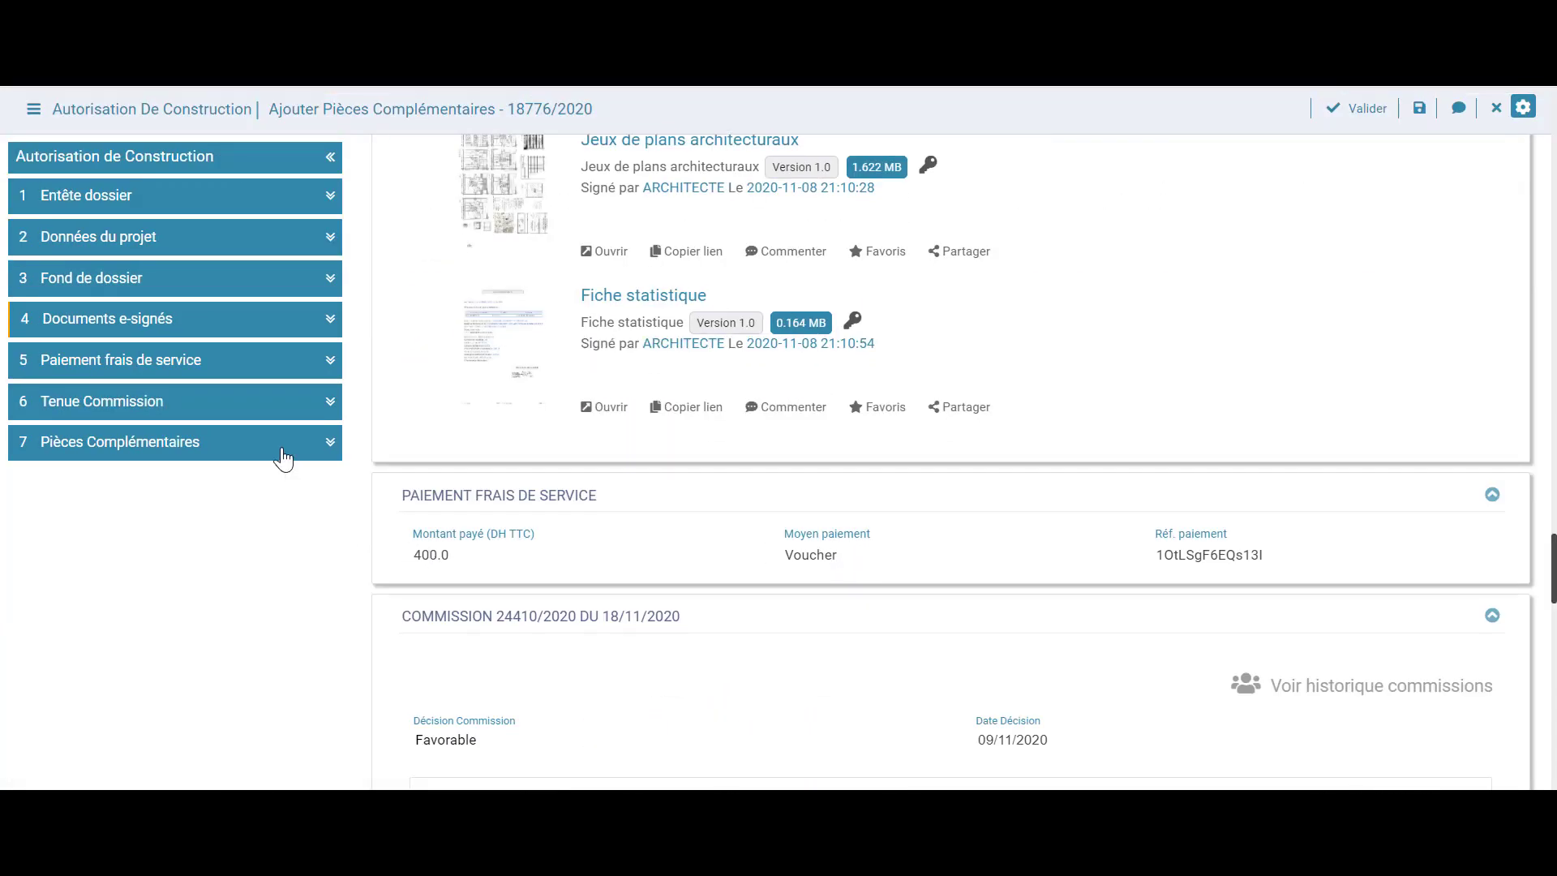
{"action": "left_click", "coordinate": [283, 451]}
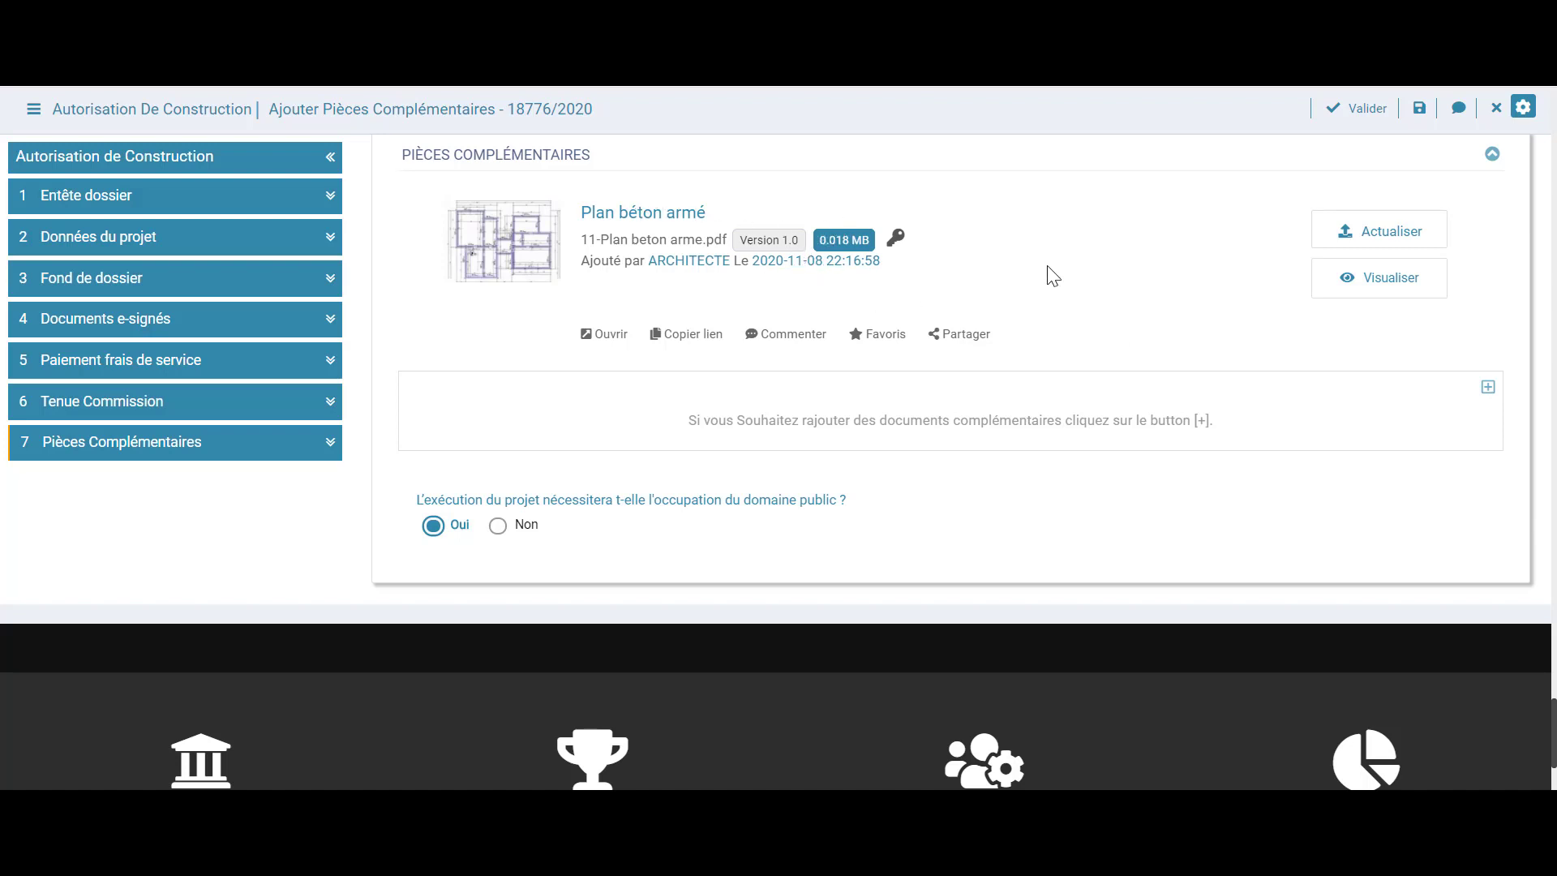
{"action": "scroll", "coordinate": [1052, 276], "scroll_direction": "up", "scroll_amount": 2}
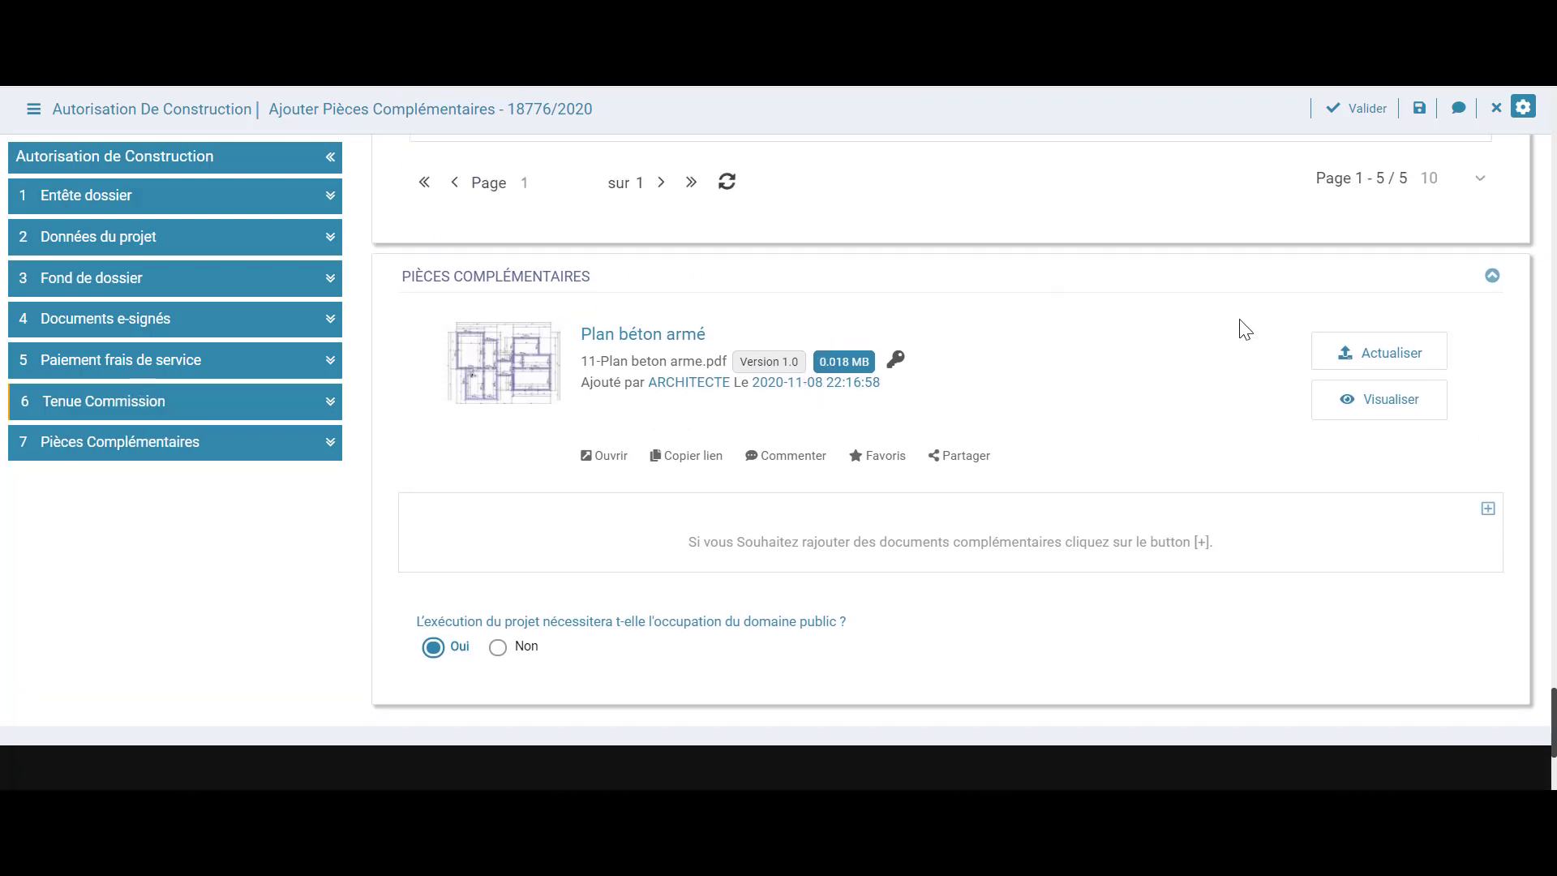
Replace the Plan béton armé document with the uploaded file Béton armé.pdf
{"action": "left_click", "coordinate": [1346, 356]}
{"action": "left_click", "coordinate": [673, 308]}
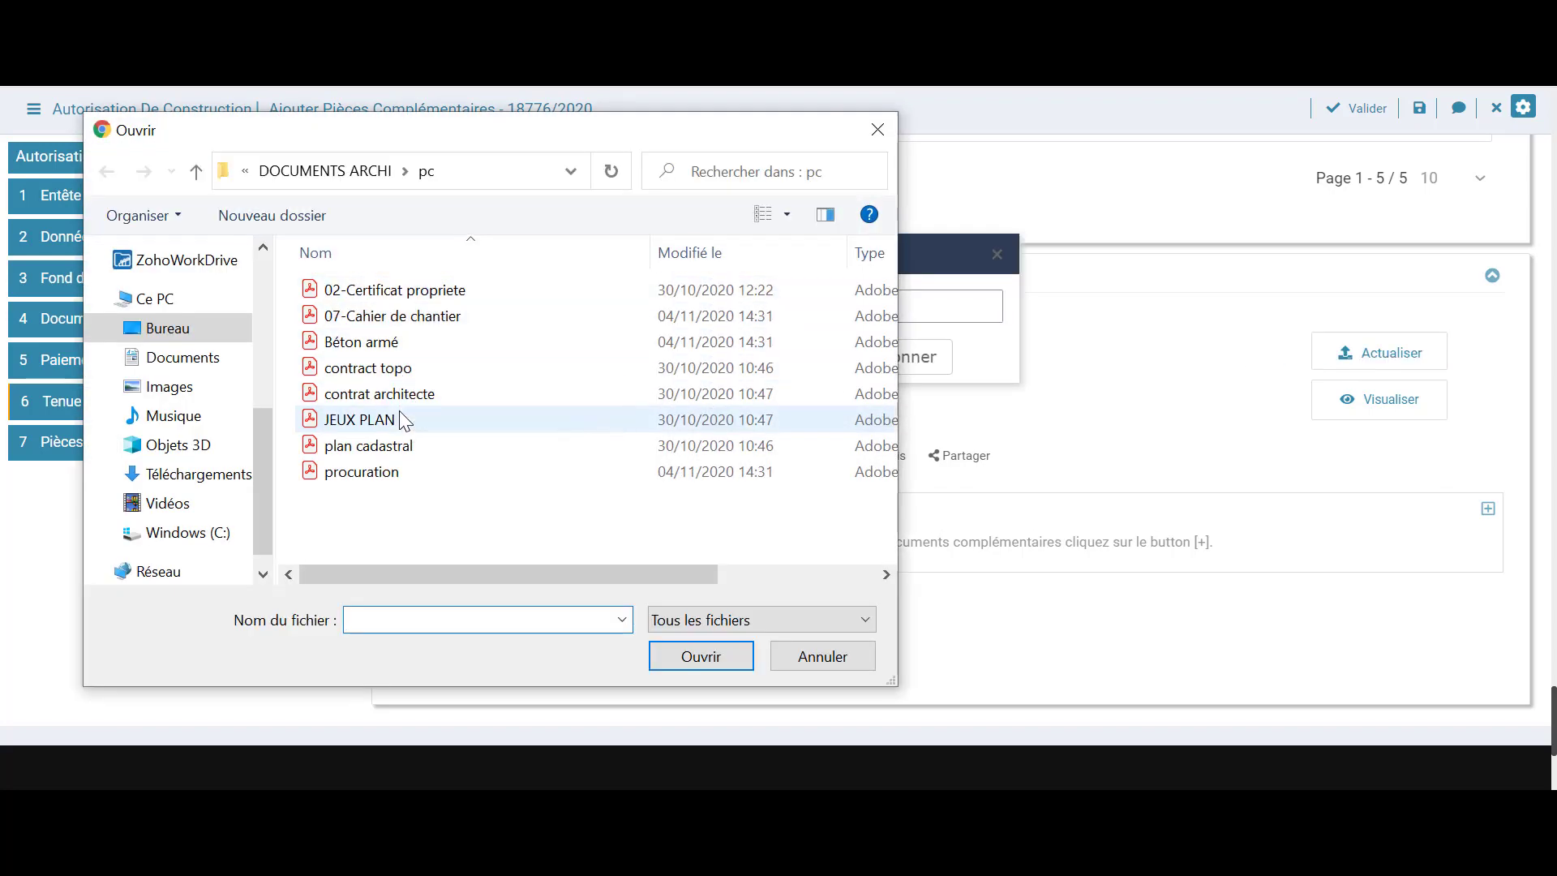
{"action": "left_click", "coordinate": [395, 347]}
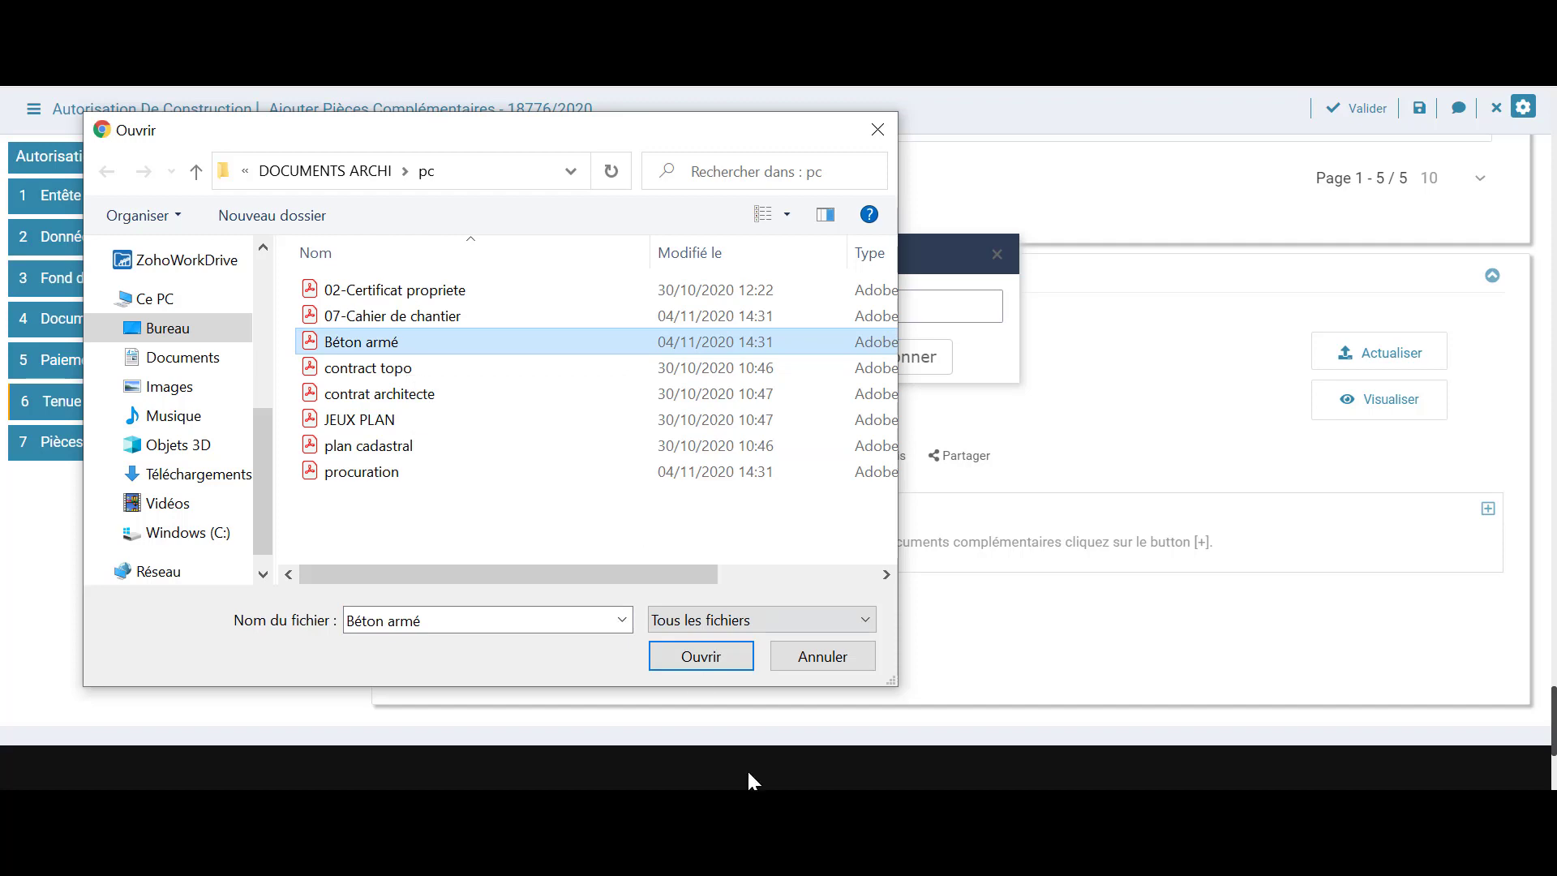
{"action": "left_click", "coordinate": [727, 668]}
{"action": "left_click", "coordinate": [678, 359]}
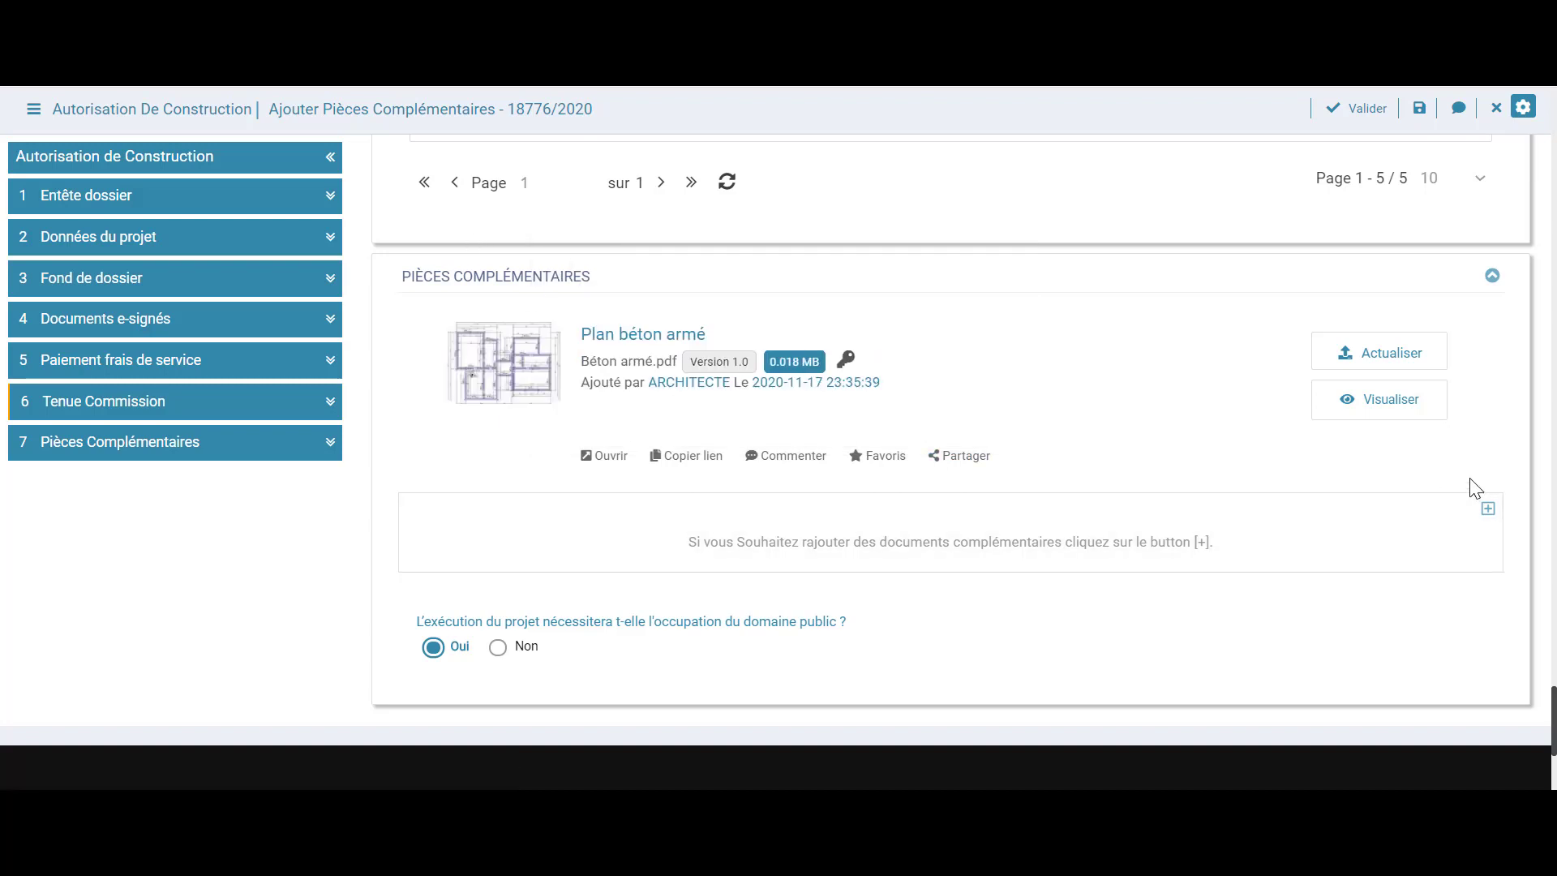
Add a new complementary document entry of type Dossier technique
{"action": "left_click", "coordinate": [1489, 511]}
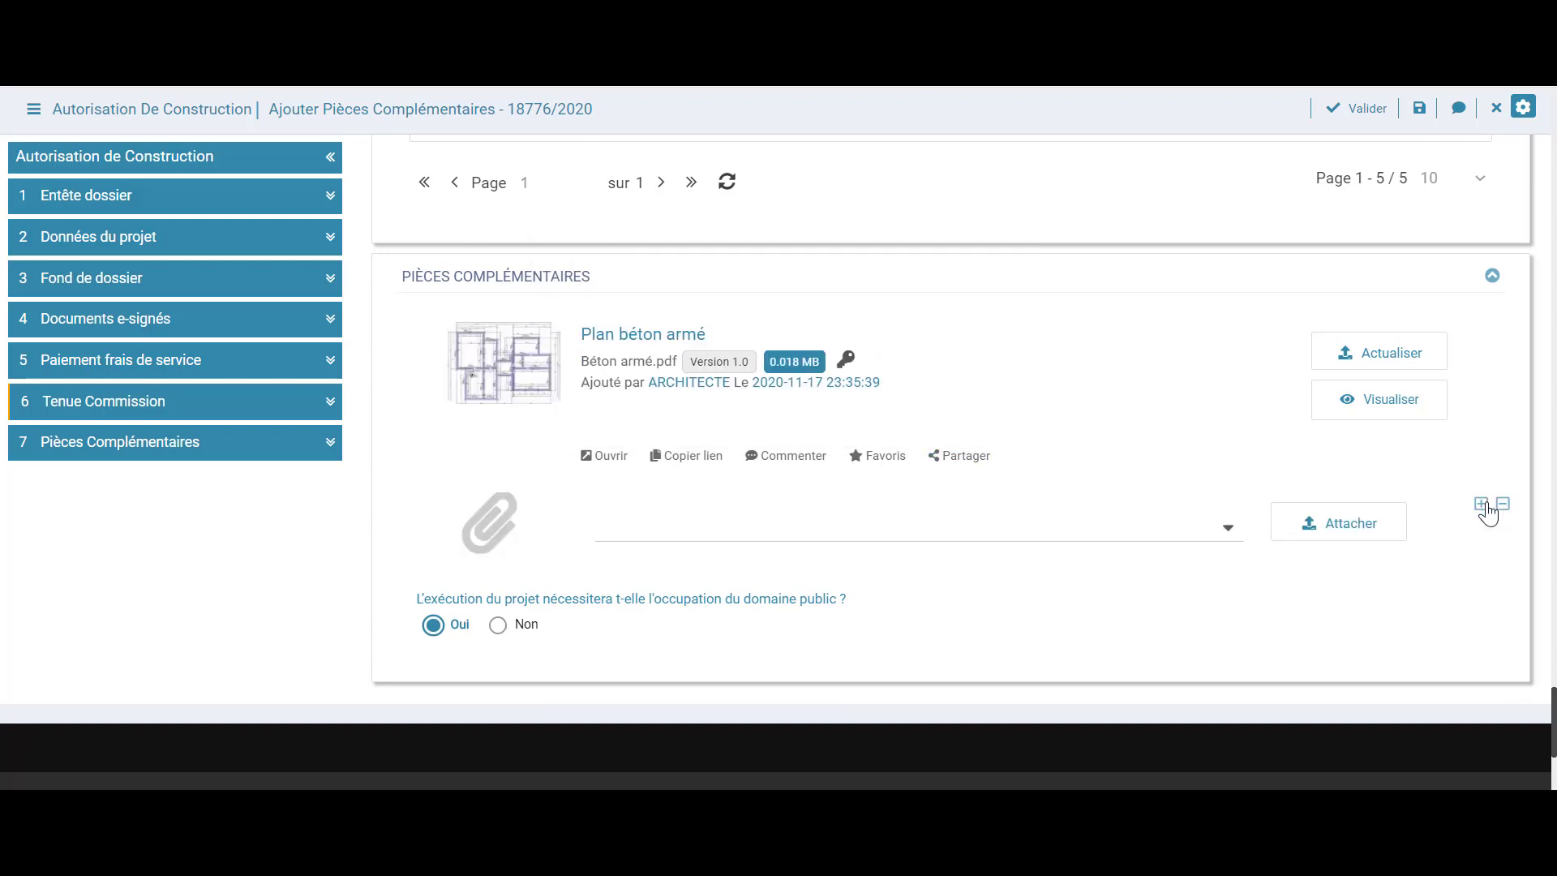
{"action": "left_click", "coordinate": [1214, 538]}
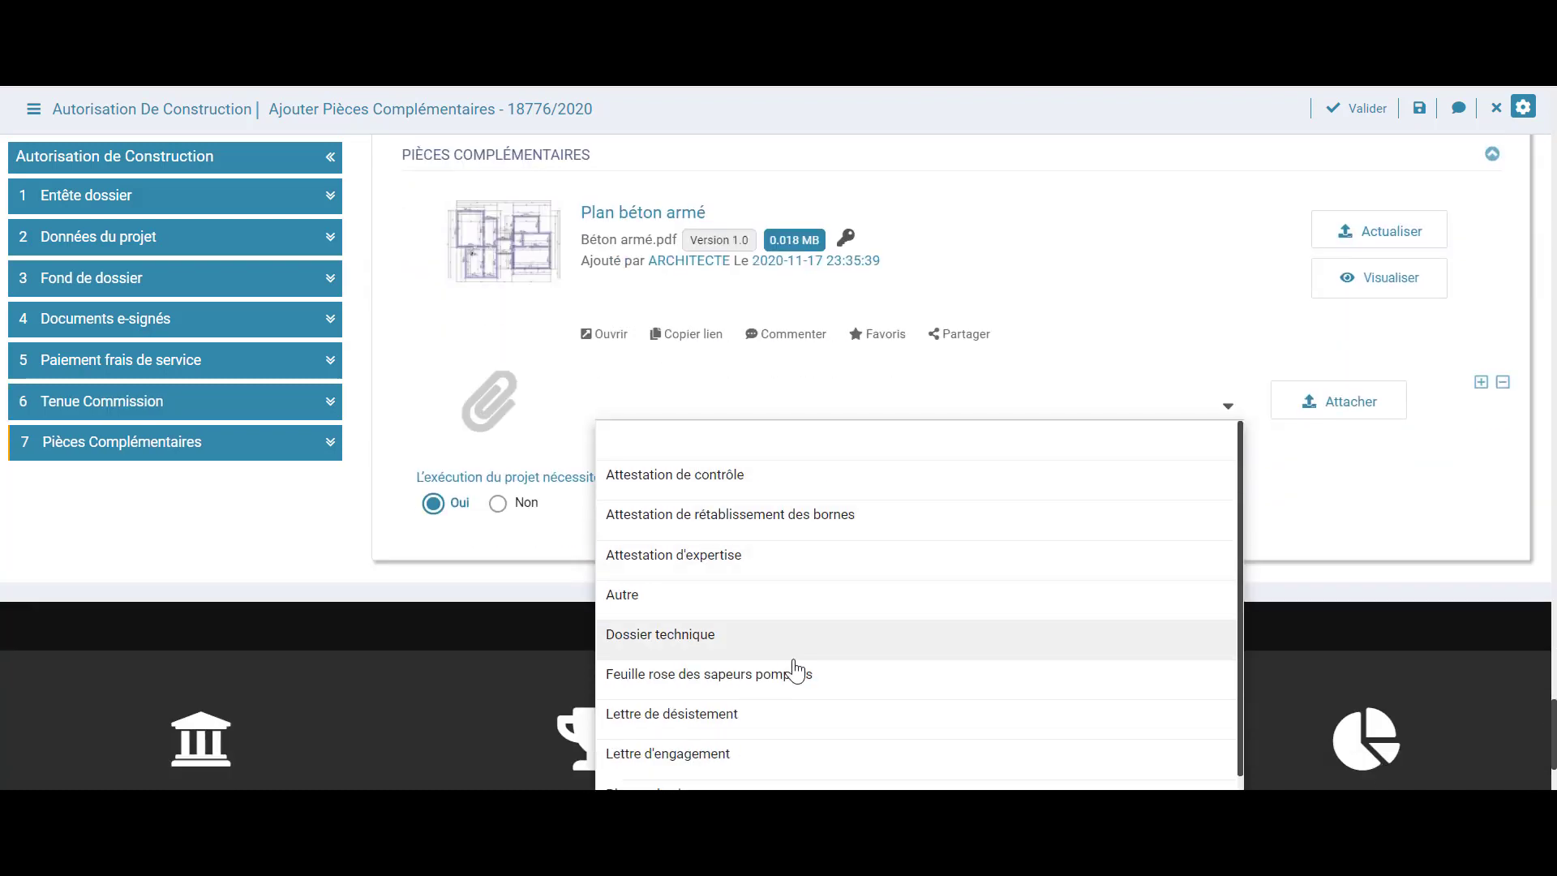
{"action": "left_click", "coordinate": [777, 644]}
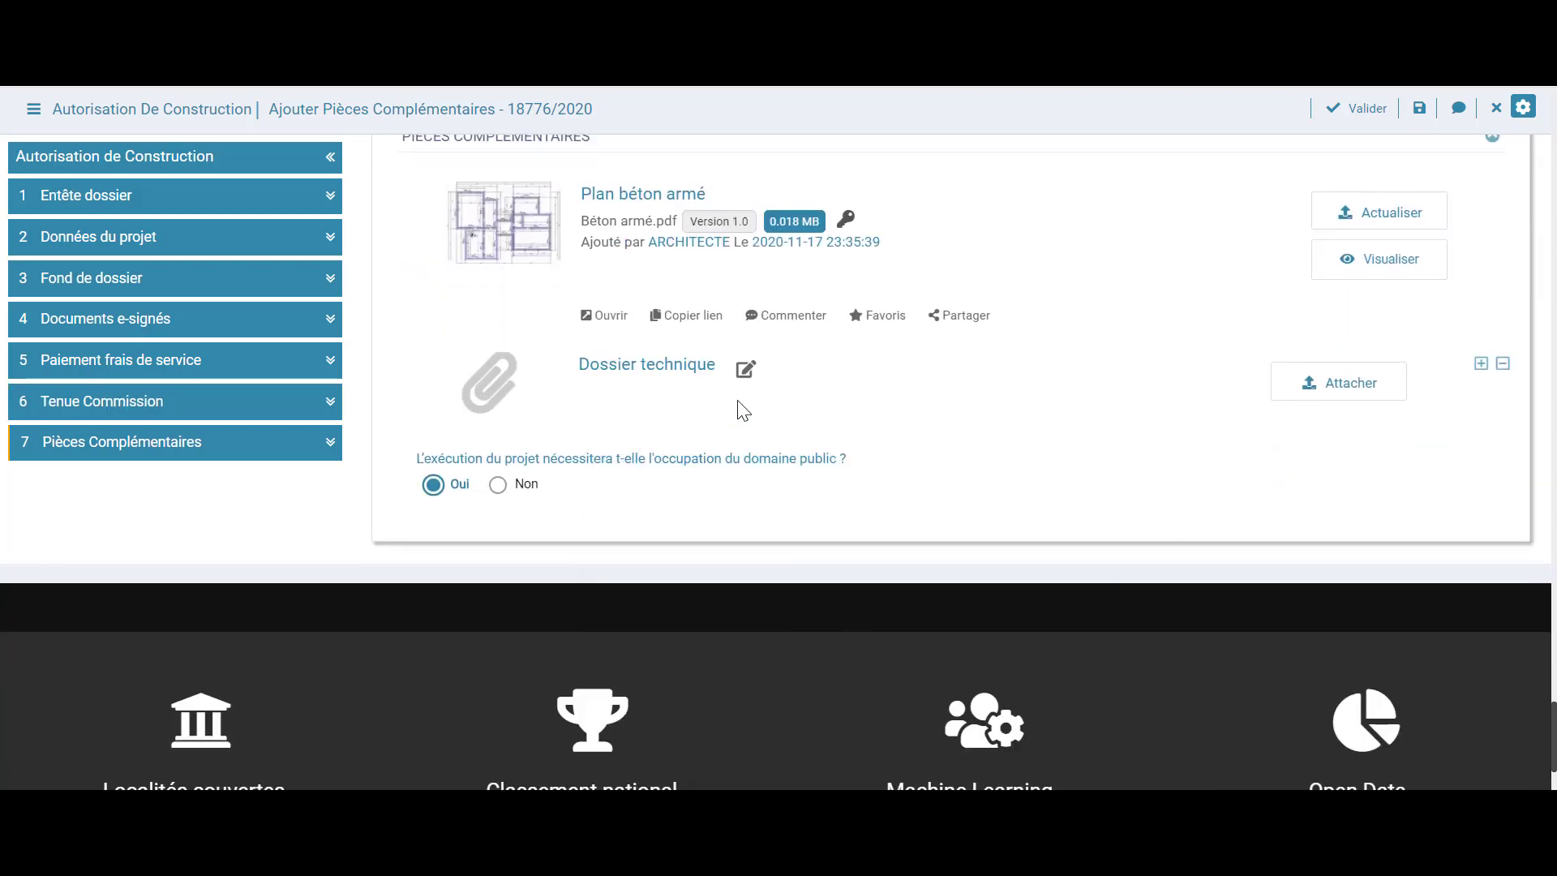
Upload contract topo.pdf to it, leaving public-domain occupation answered Oui
{"action": "left_click", "coordinate": [1313, 383]}
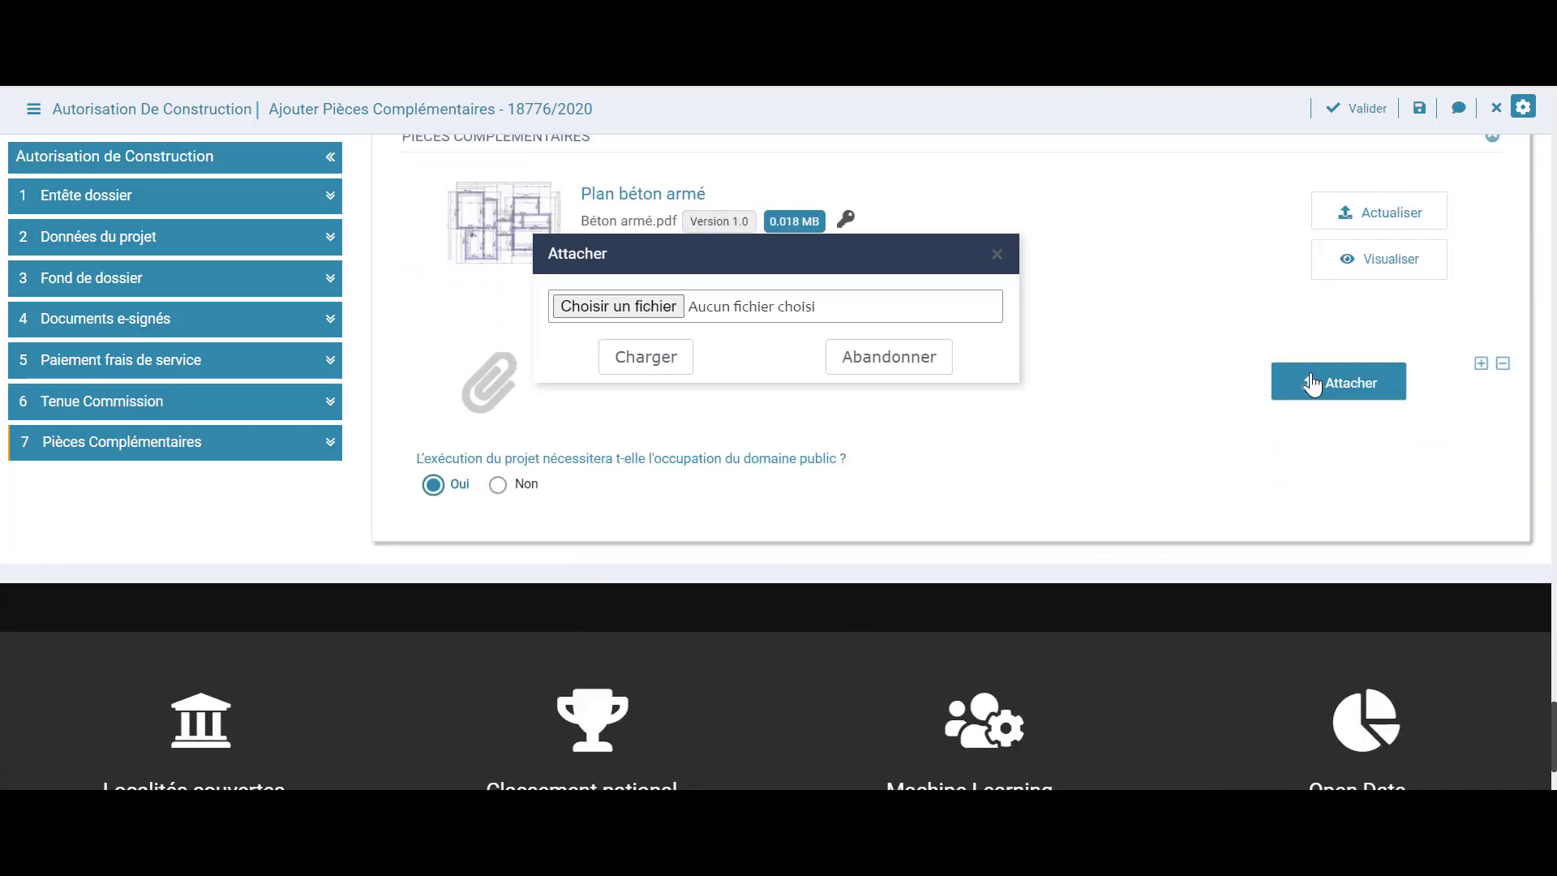
{"action": "left_click", "coordinate": [647, 312]}
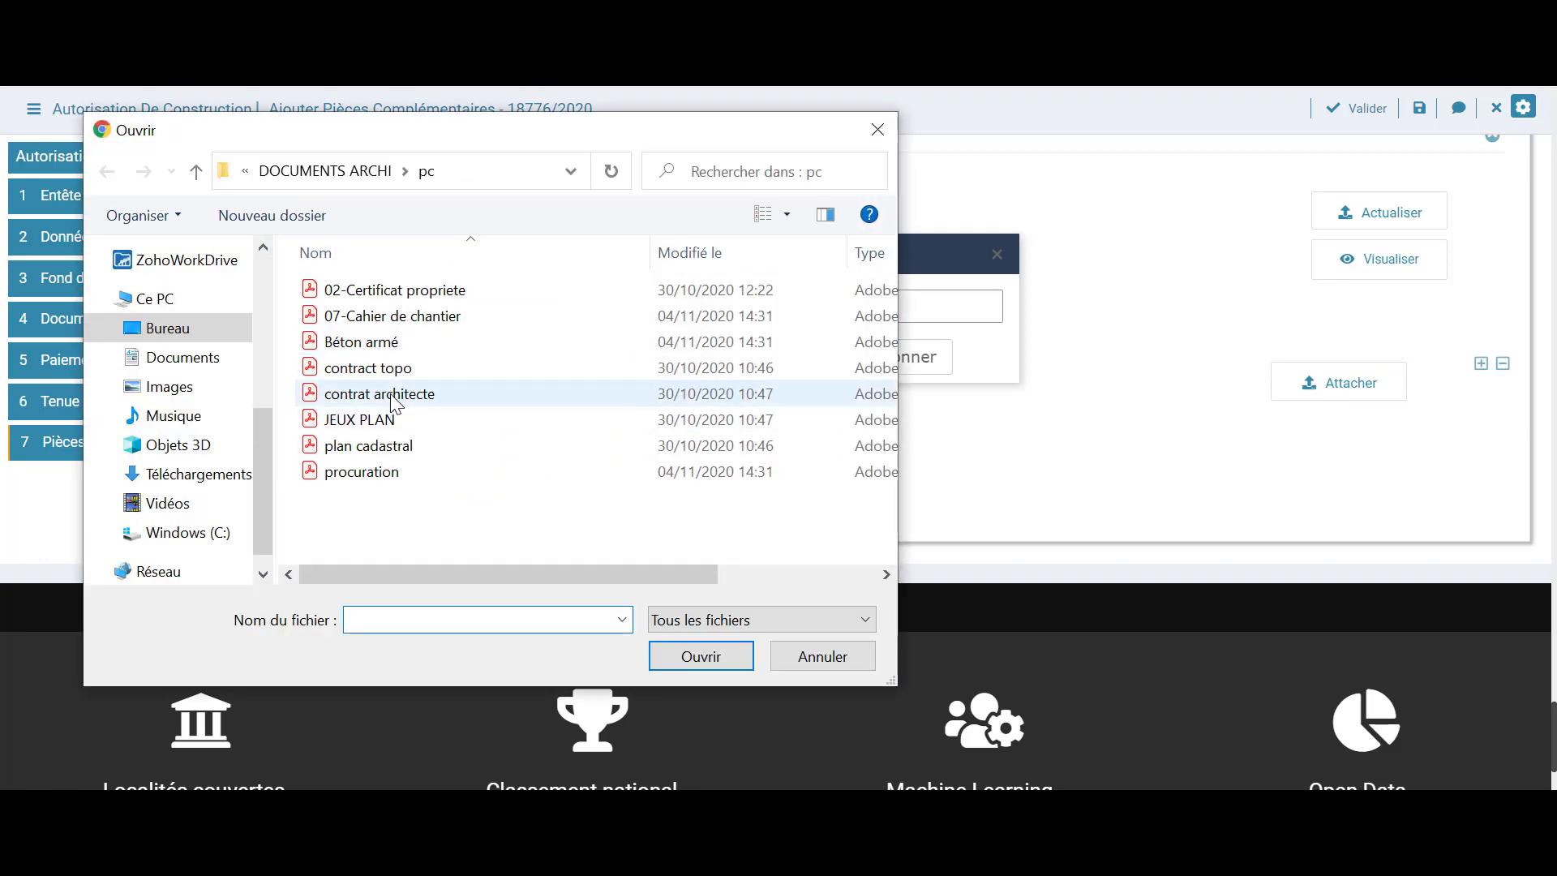
{"action": "left_click", "coordinate": [392, 377]}
{"action": "left_click", "coordinate": [732, 657]}
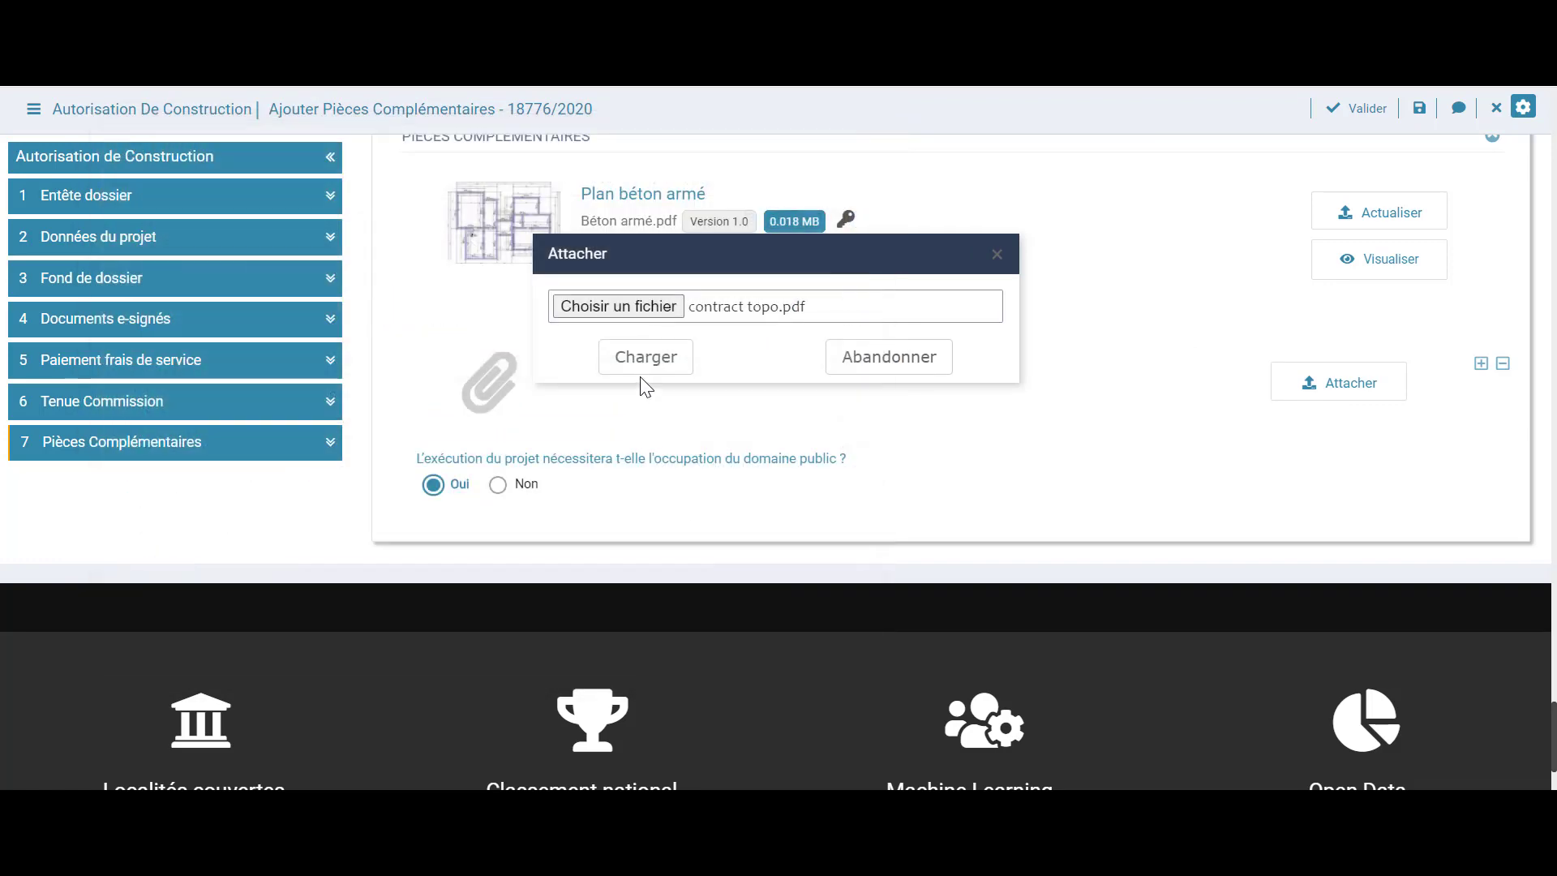
{"action": "left_click", "coordinate": [640, 367]}
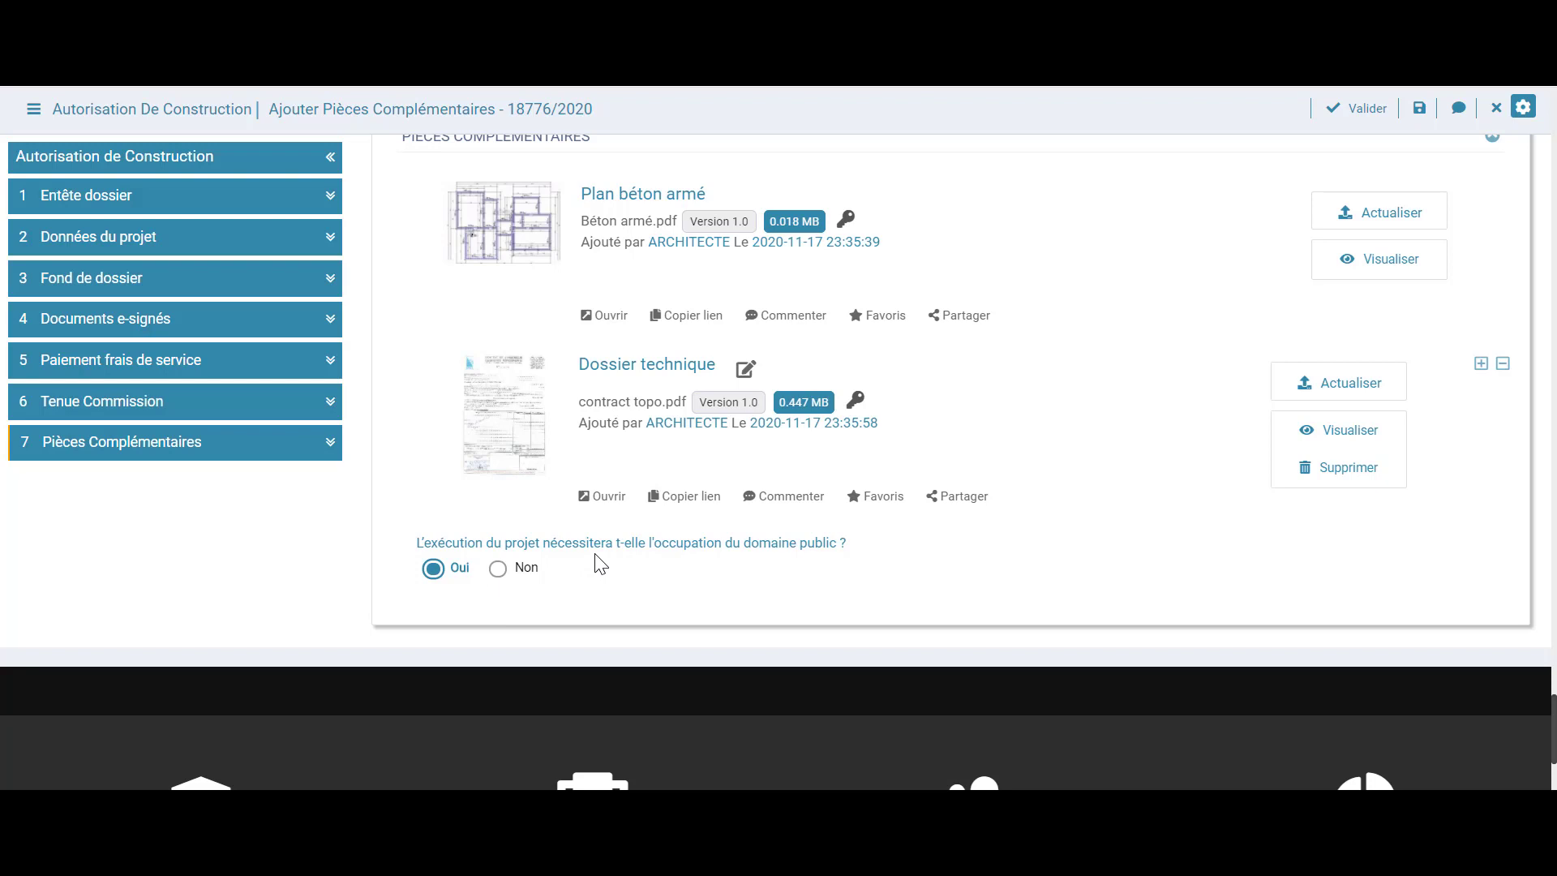
{"action": "left_click", "coordinate": [499, 571]}
{"action": "left_click", "coordinate": [453, 572]}
Validate the current task and confirm with Ok to reach Calcul surfaces
{"action": "left_click", "coordinate": [1362, 108]}
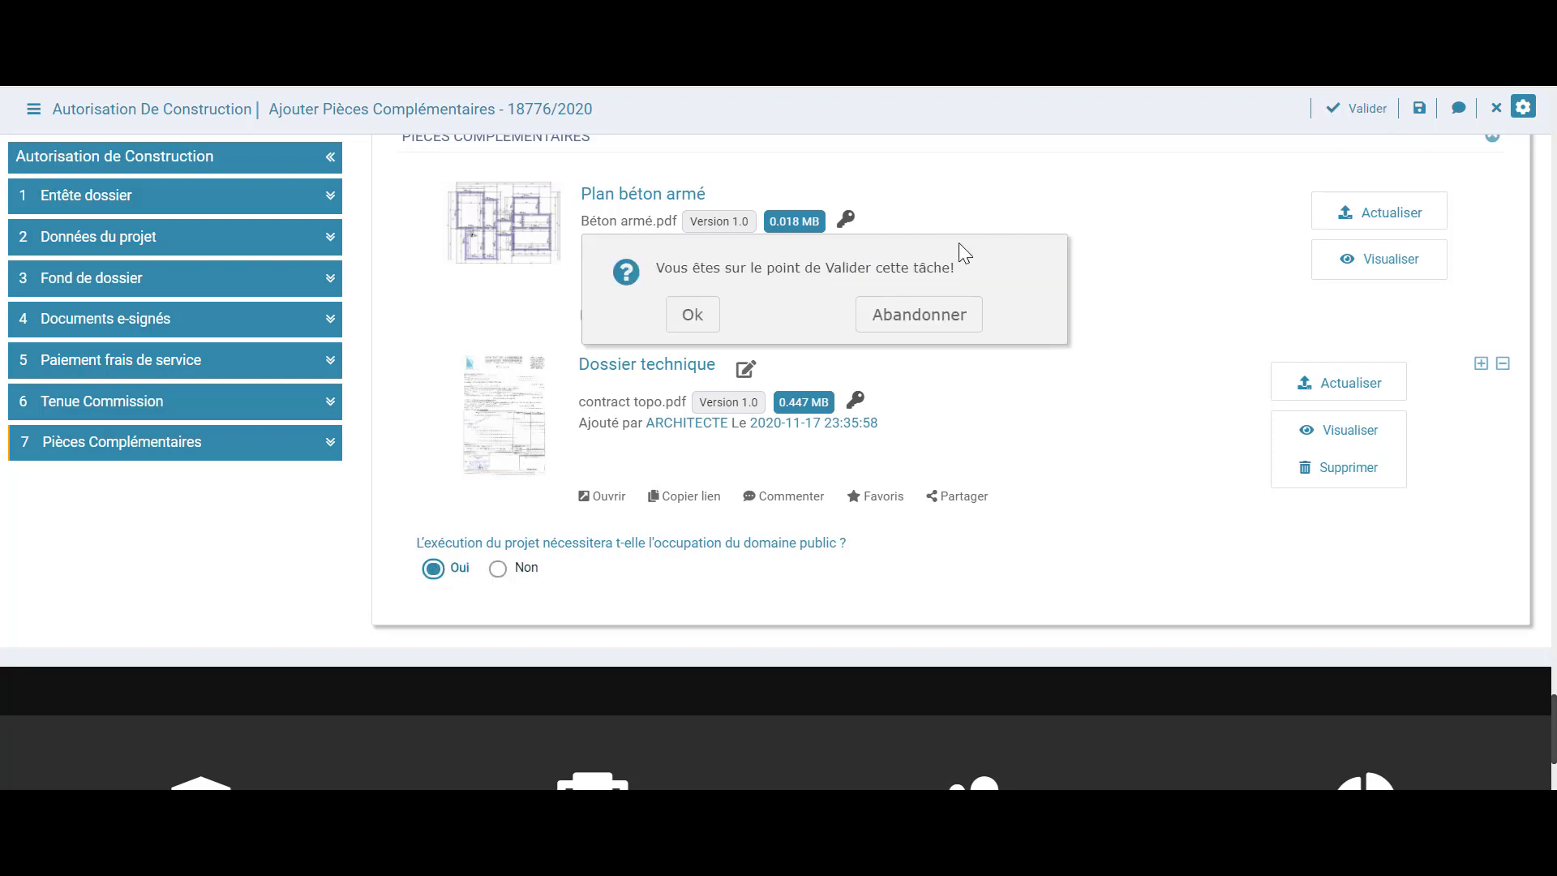
{"action": "left_click", "coordinate": [693, 314]}
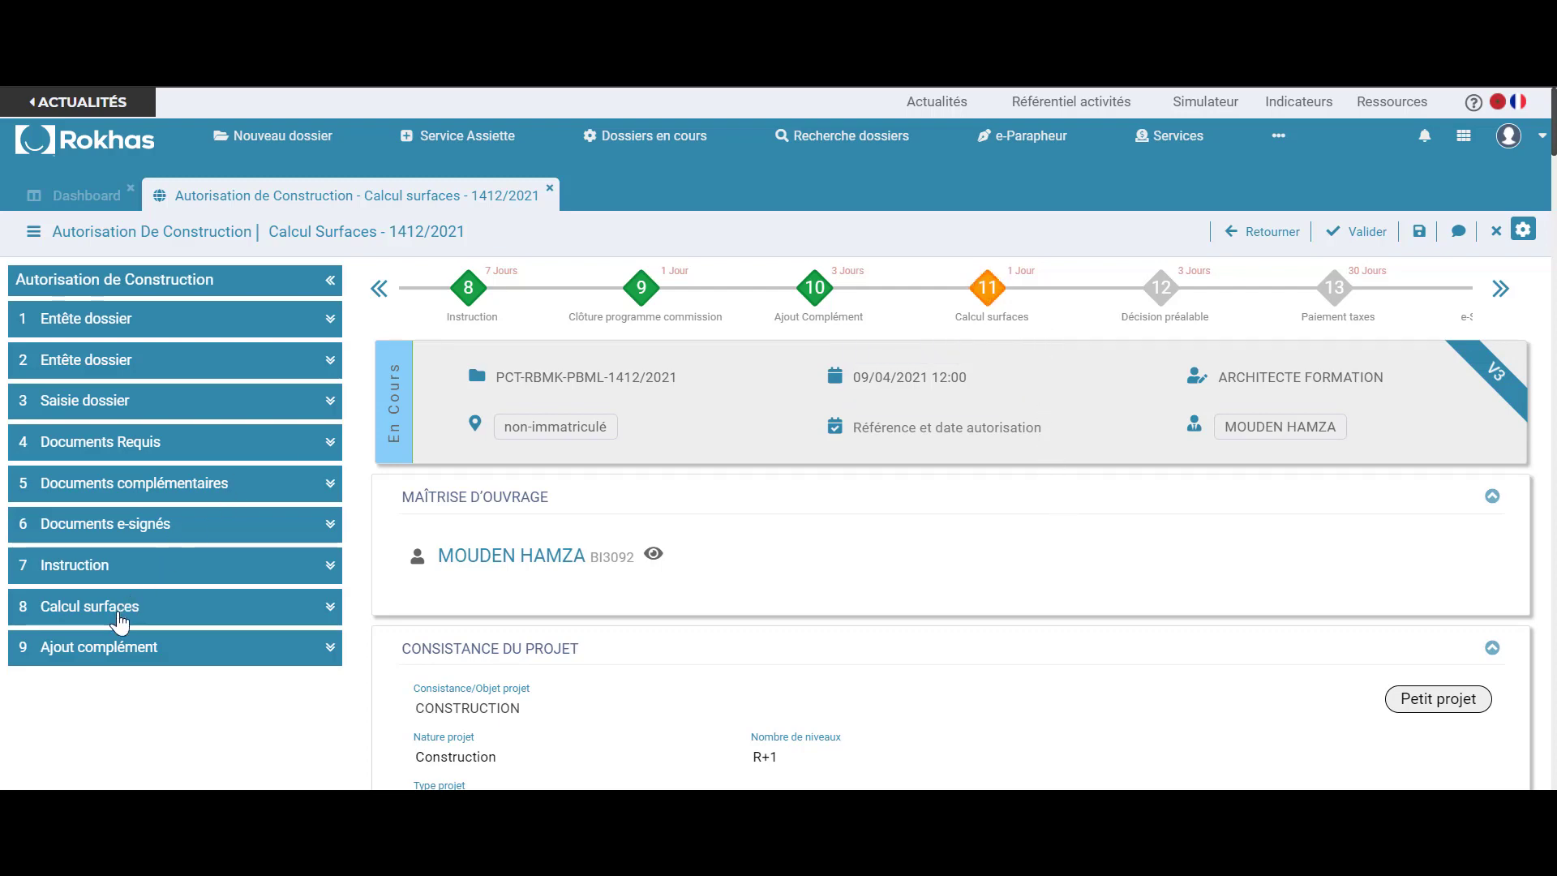
Go to Calcul surfaces and show Commune de Beni Mellal (111,0 m², 190393,0 DH)
{"action": "left_click", "coordinate": [117, 618]}
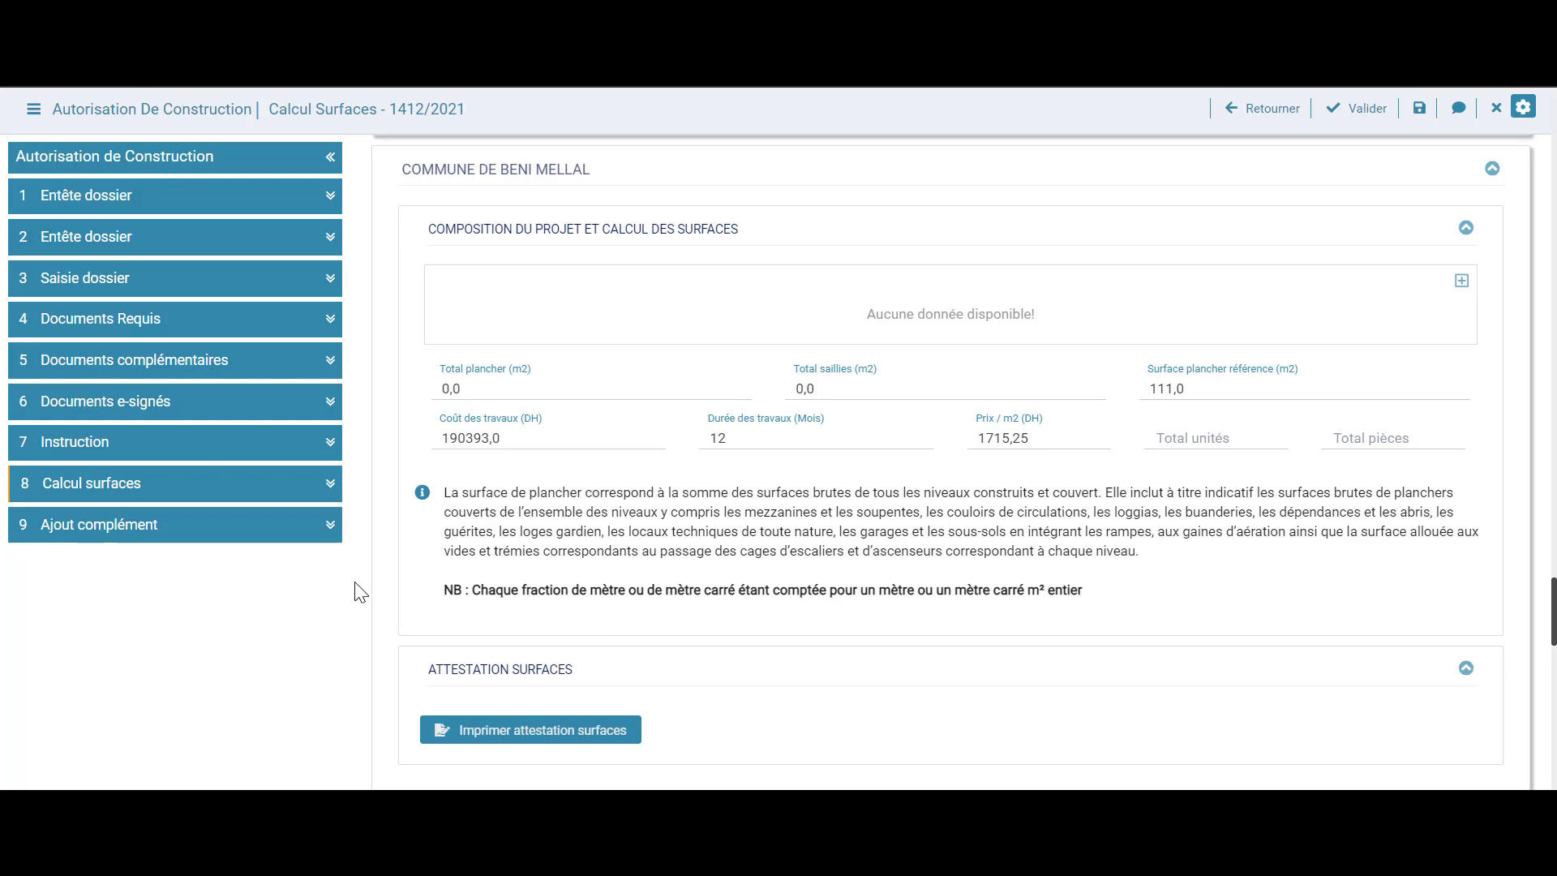
{"action": "scroll", "coordinate": [354, 590], "scroll_direction": "down", "scroll_amount": 2}
{"action": "scroll", "coordinate": [354, 590], "scroll_direction": "up", "scroll_amount": 3}
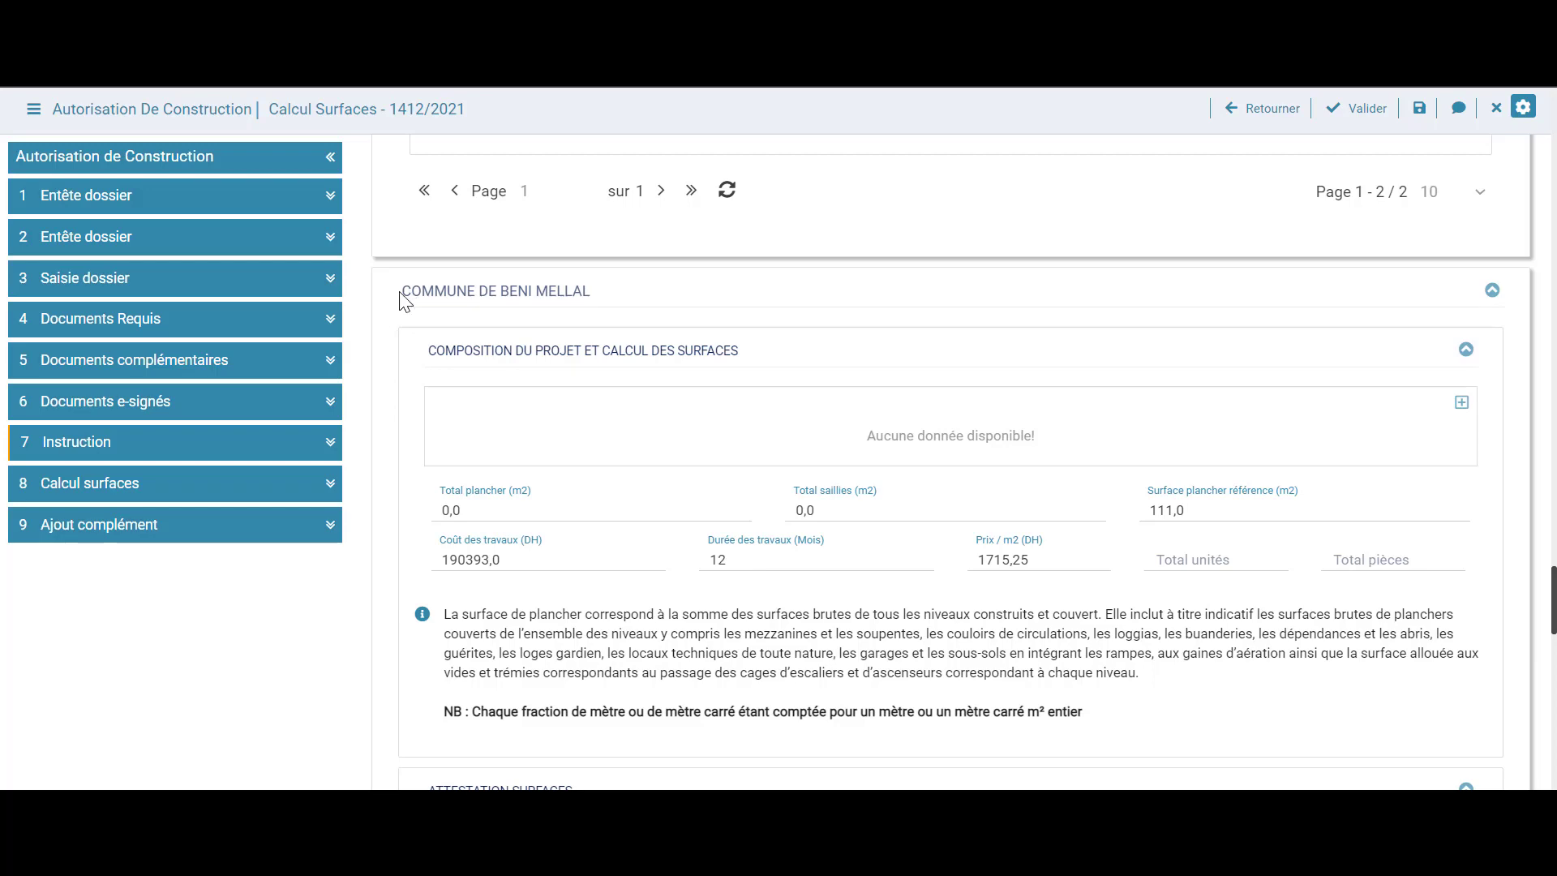
{"action": "left_click_drag", "start_coordinate": [565, 295], "coordinate": [590, 299]}
{"action": "left_click", "coordinate": [600, 301]}
{"action": "double_click", "coordinate": [525, 290]}
{"action": "scroll", "coordinate": [399, 414], "scroll_direction": "down", "scroll_amount": 7}
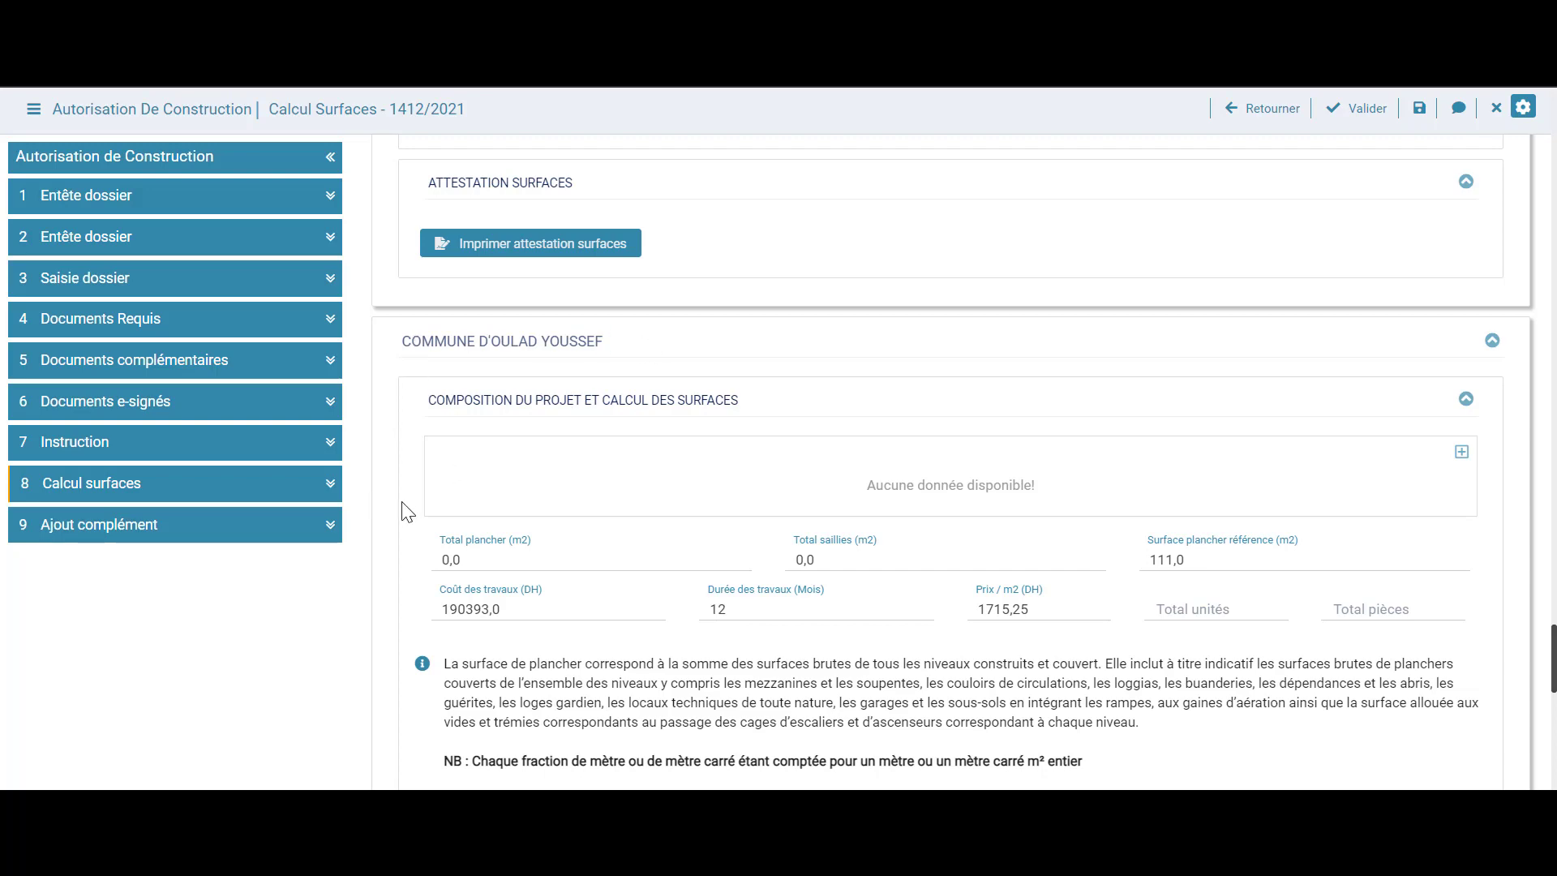
{"action": "scroll", "coordinate": [405, 512], "scroll_direction": "up", "scroll_amount": 7}
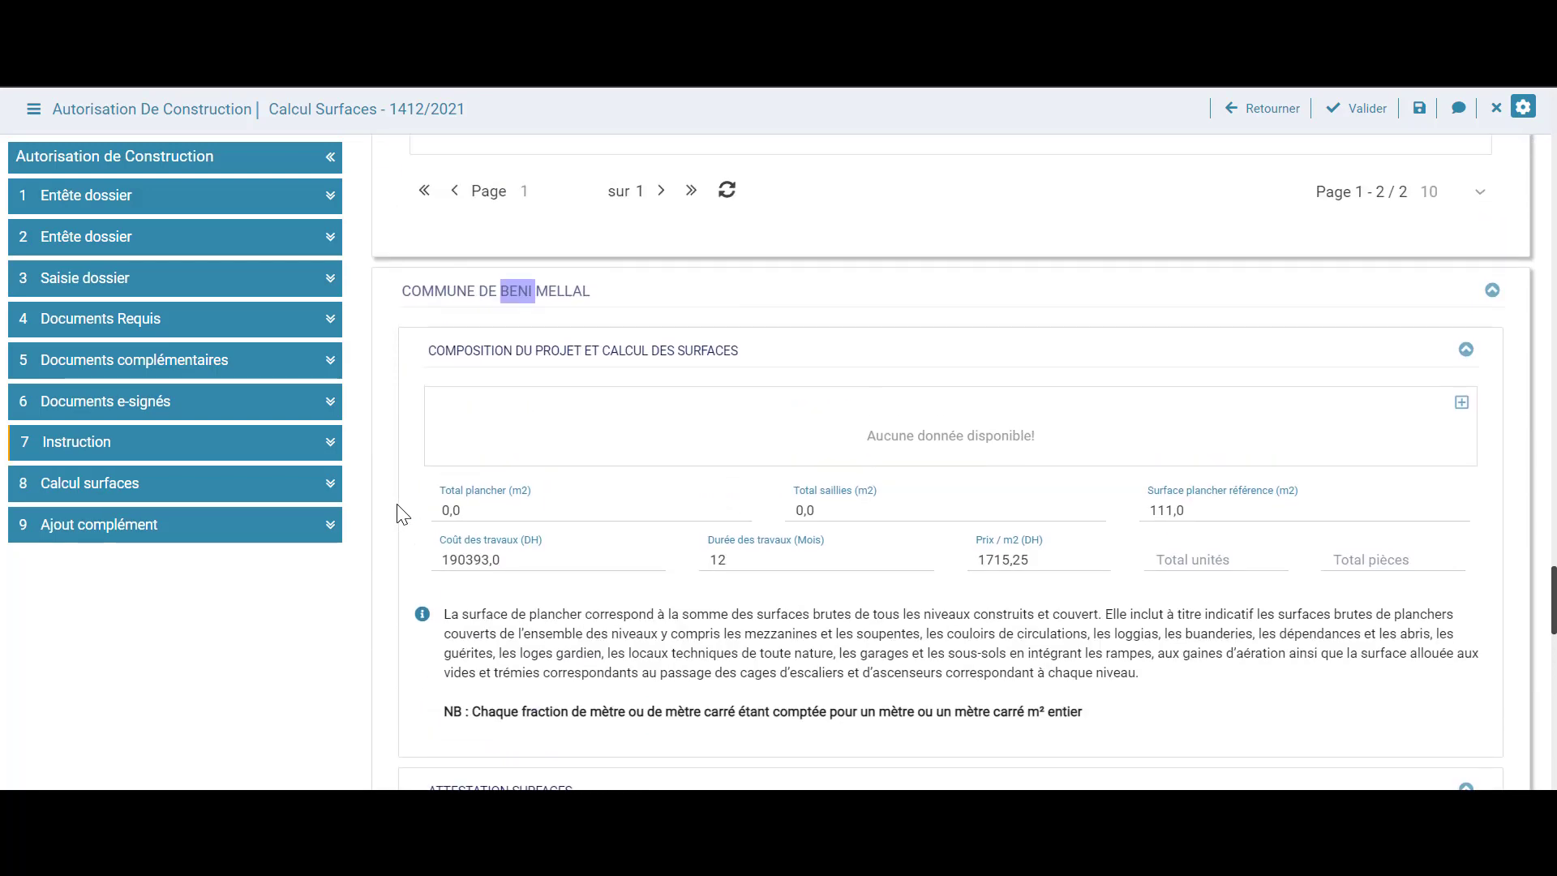
{"action": "left_click", "coordinate": [798, 321]}
{"action": "scroll", "coordinate": [1029, 309], "scroll_direction": "down", "scroll_amount": 1}
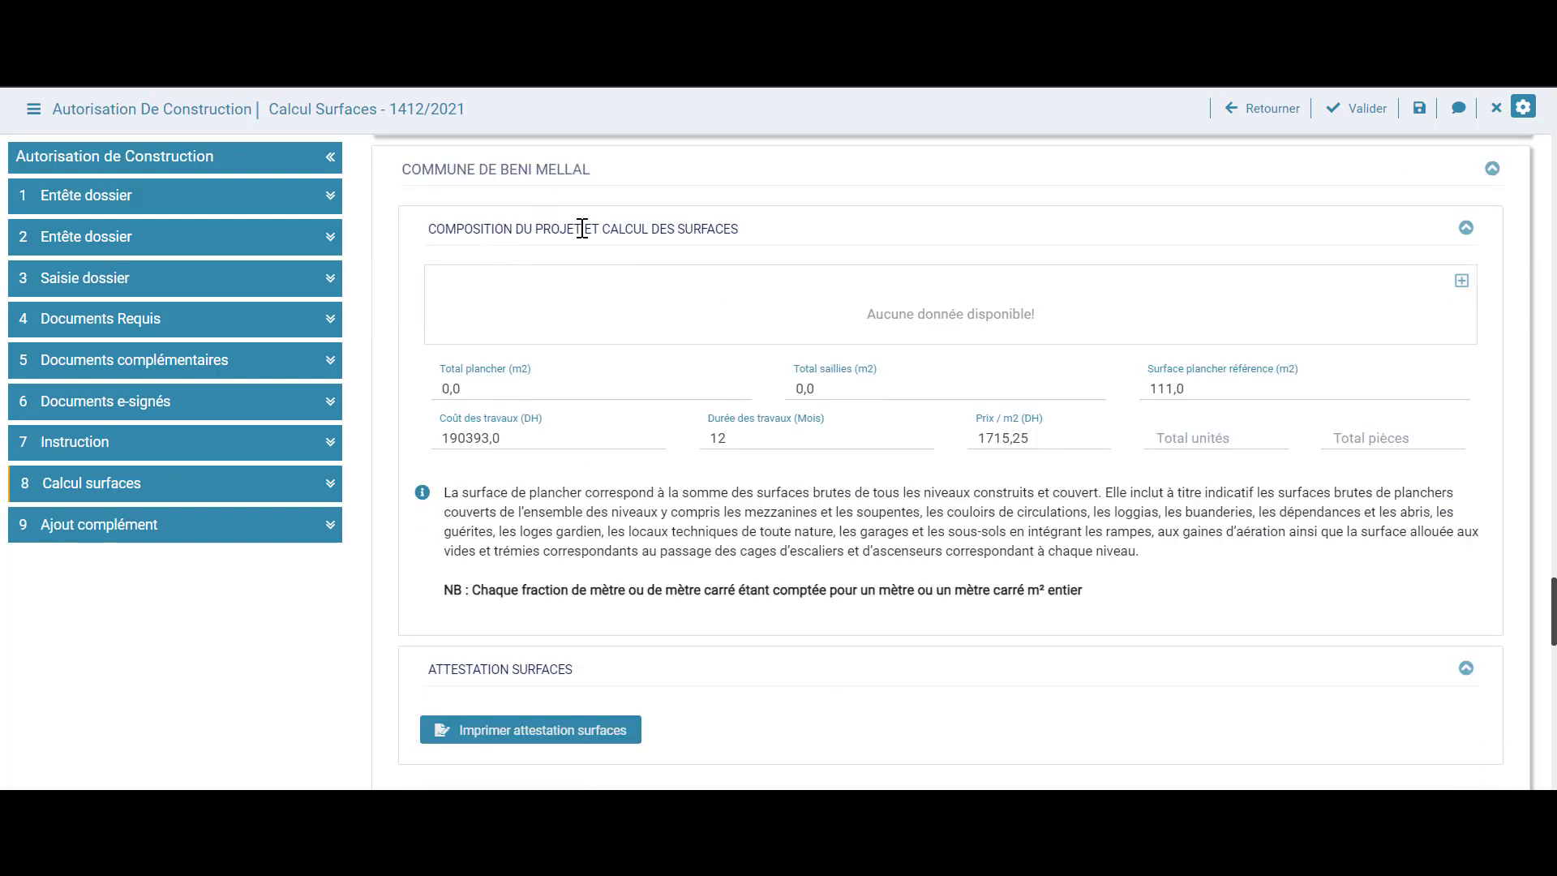
Add a Catégorie A RDC level for Beni Mellal with 50 m² floor and 0 saillies
{"action": "left_click", "coordinate": [1462, 295]}
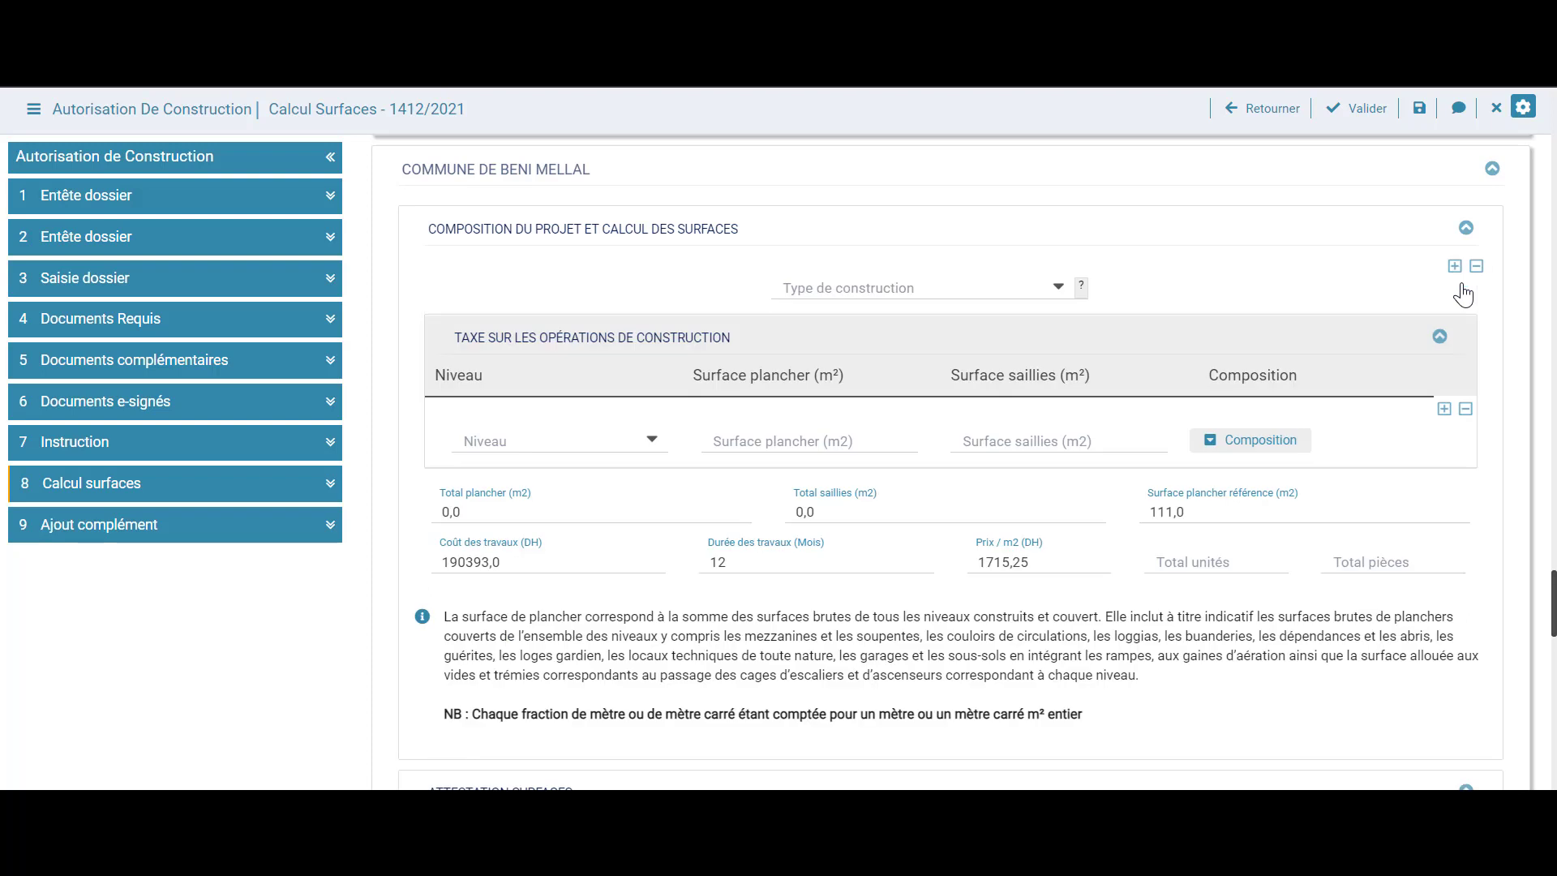
{"action": "left_click", "coordinate": [1044, 296]}
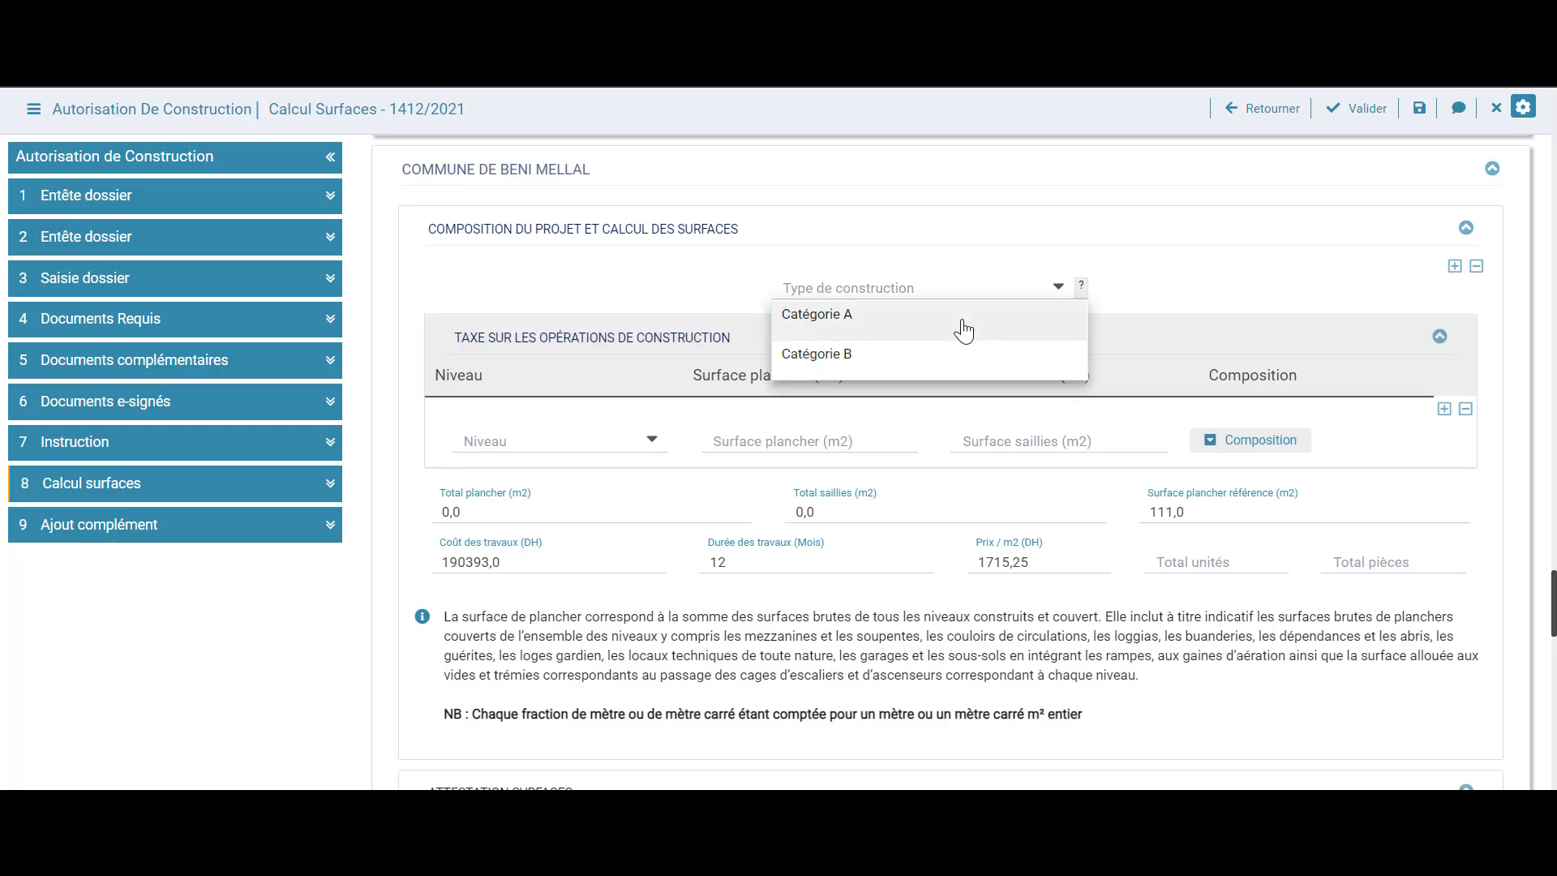
{"action": "left_click", "coordinate": [946, 334]}
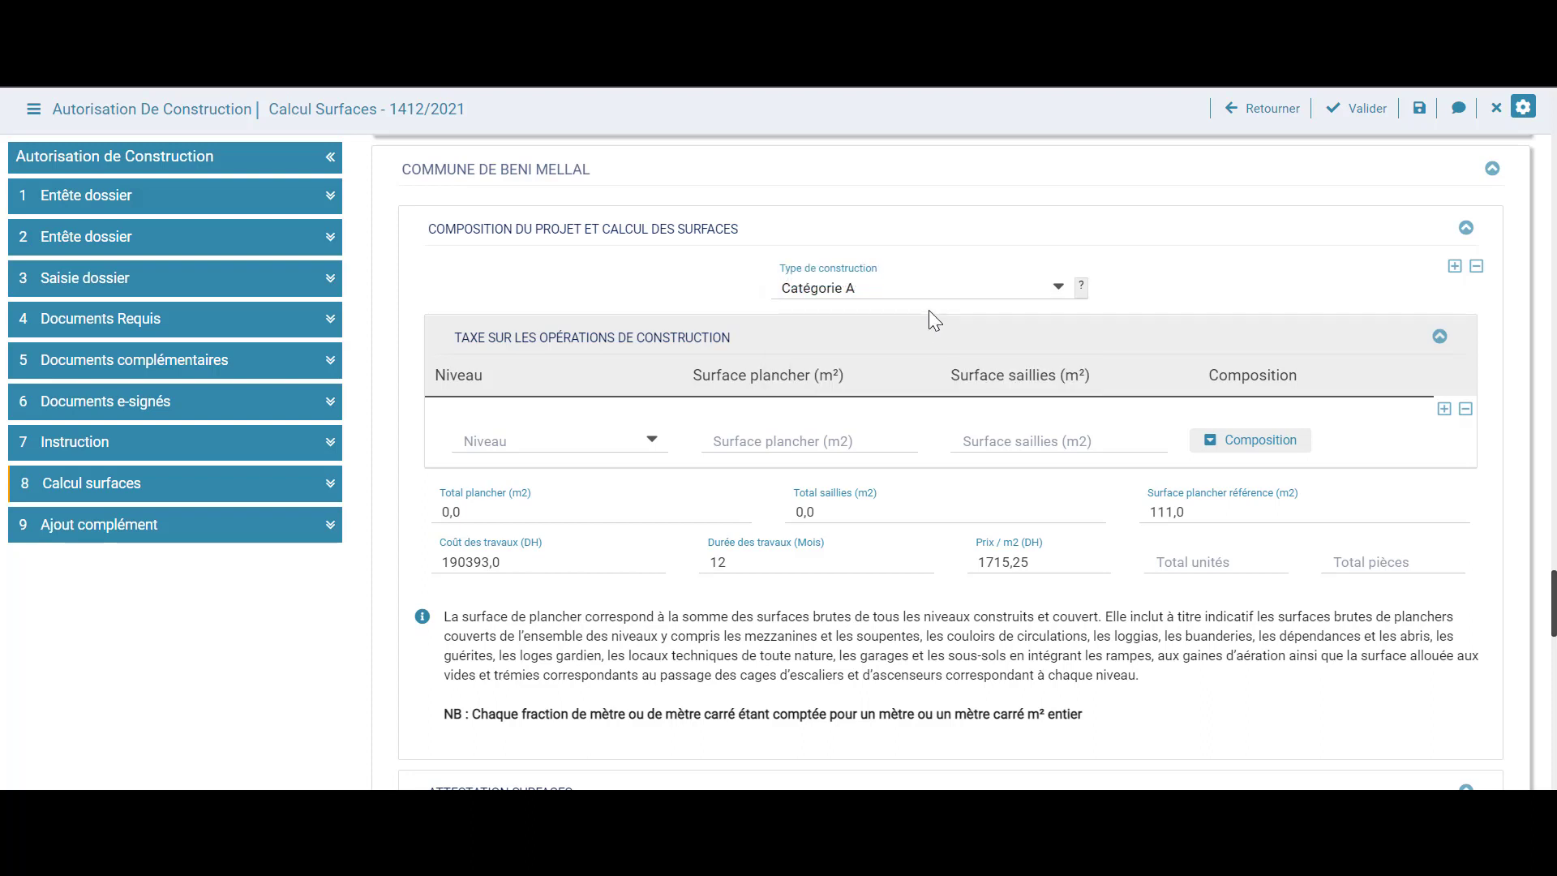
{"action": "left_click", "coordinate": [620, 439]}
{"action": "left_click", "coordinate": [487, 746]}
{"action": "left_click", "coordinate": [821, 439]}
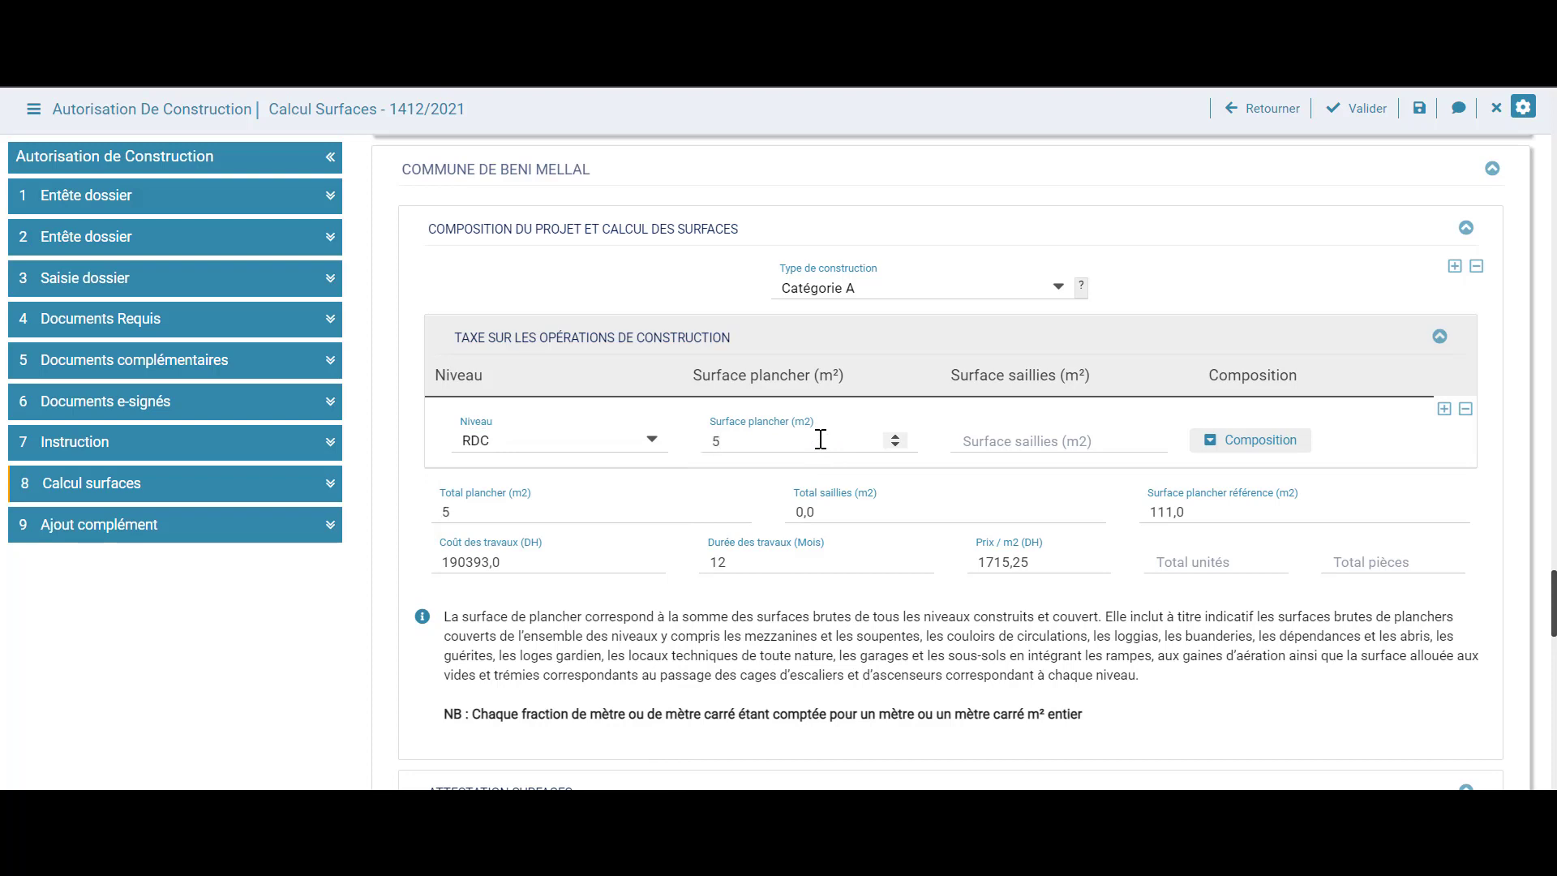
{"action": "left_click", "coordinate": [1083, 439]}
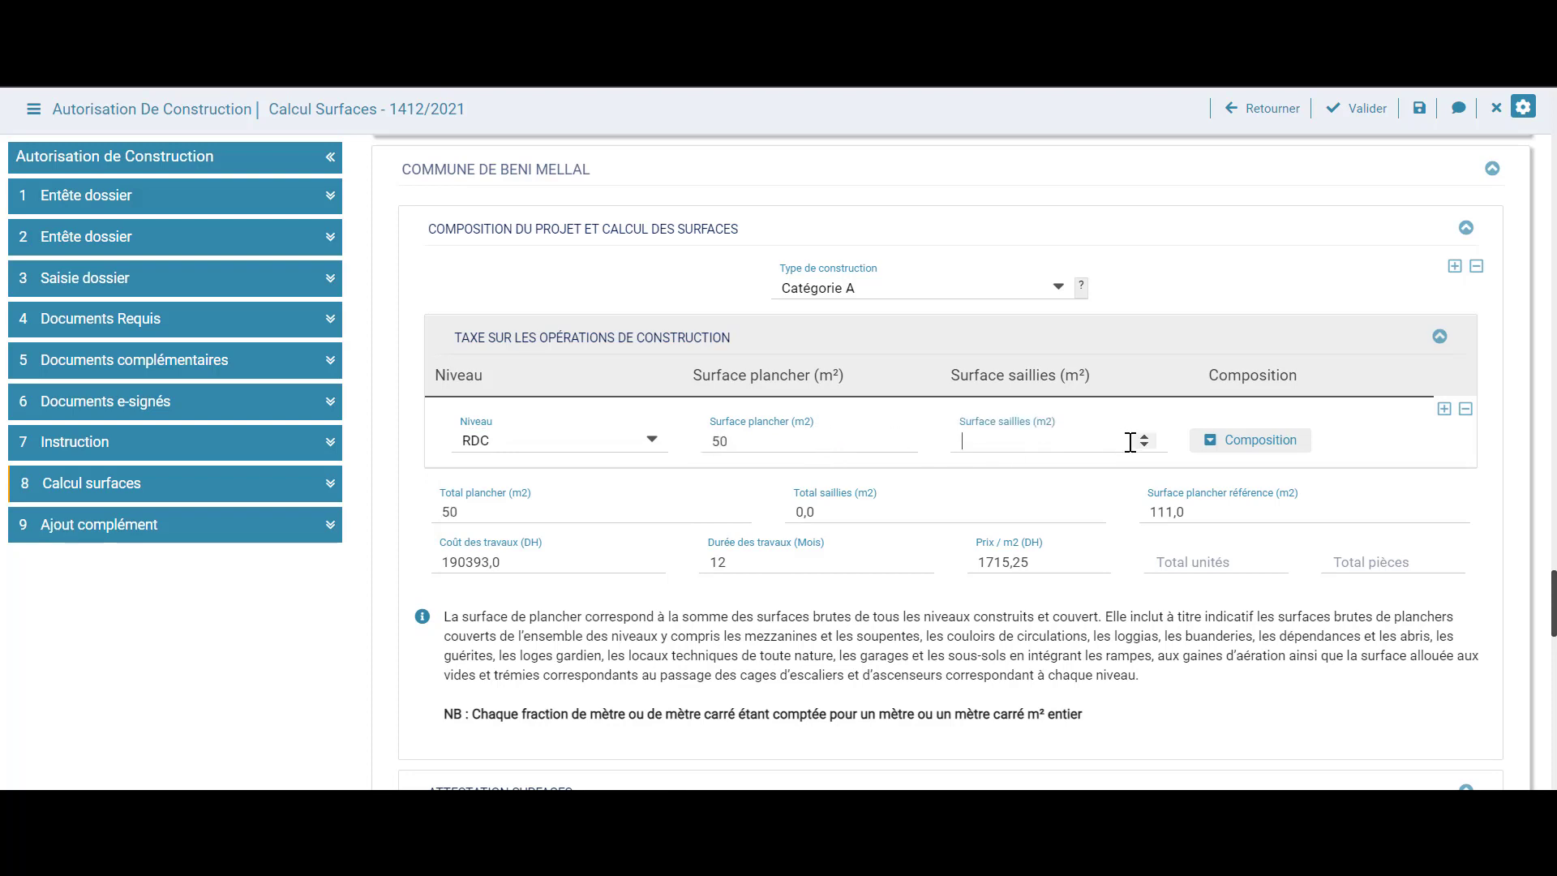
{"action": "left_click", "coordinate": [1146, 446]}
Compose the RDC level as one Maison with 3 rooms
{"action": "left_click", "coordinate": [1234, 445]}
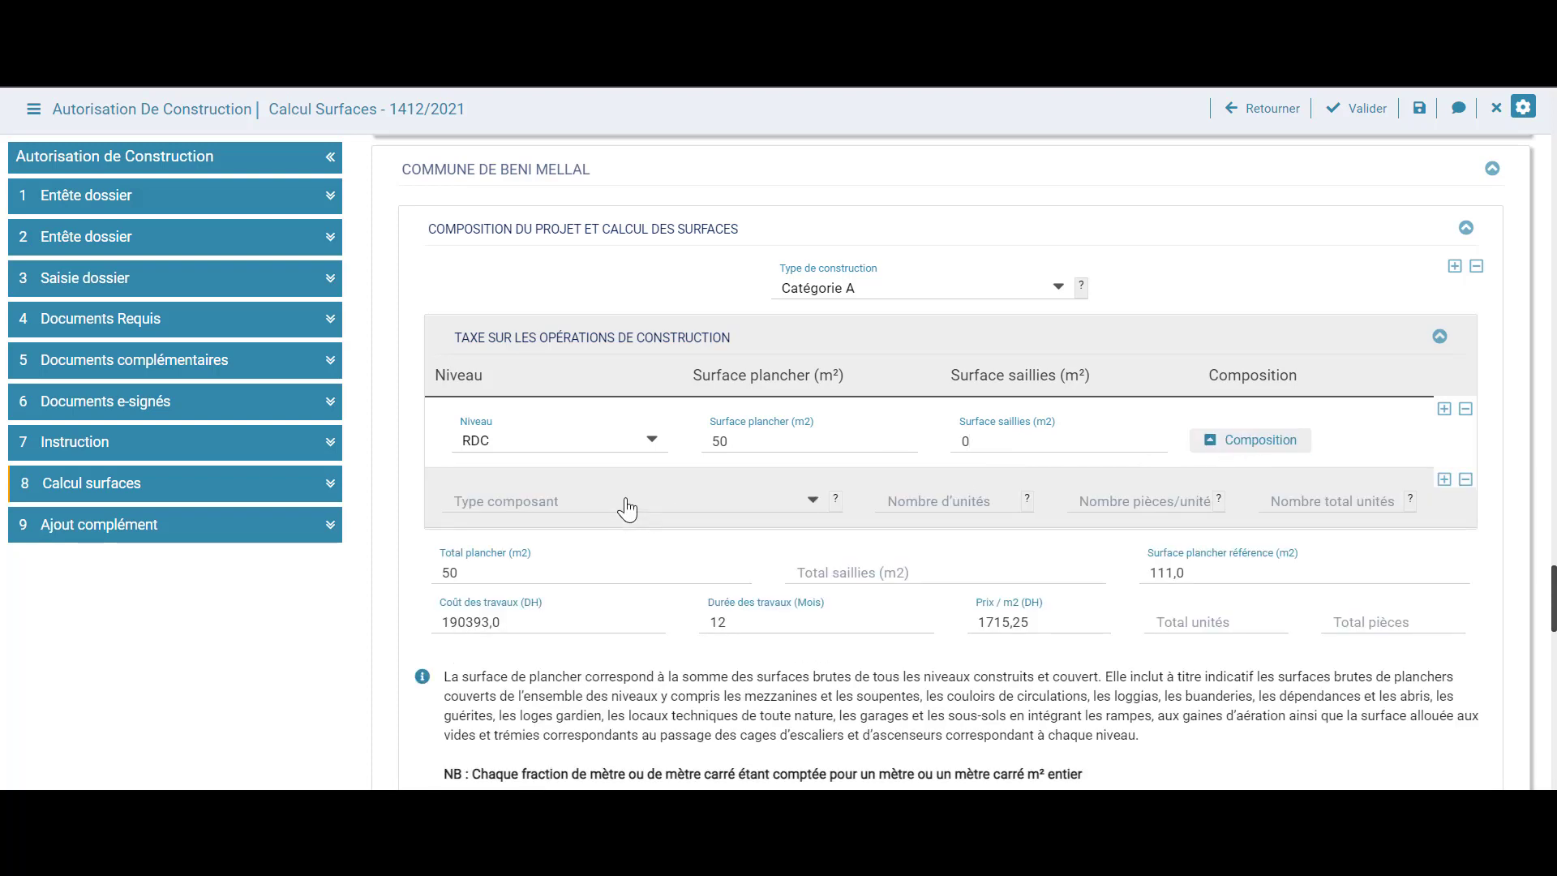
{"action": "left_click", "coordinate": [626, 504]}
{"action": "scroll", "coordinate": [691, 448], "scroll_direction": "down", "scroll_amount": 2}
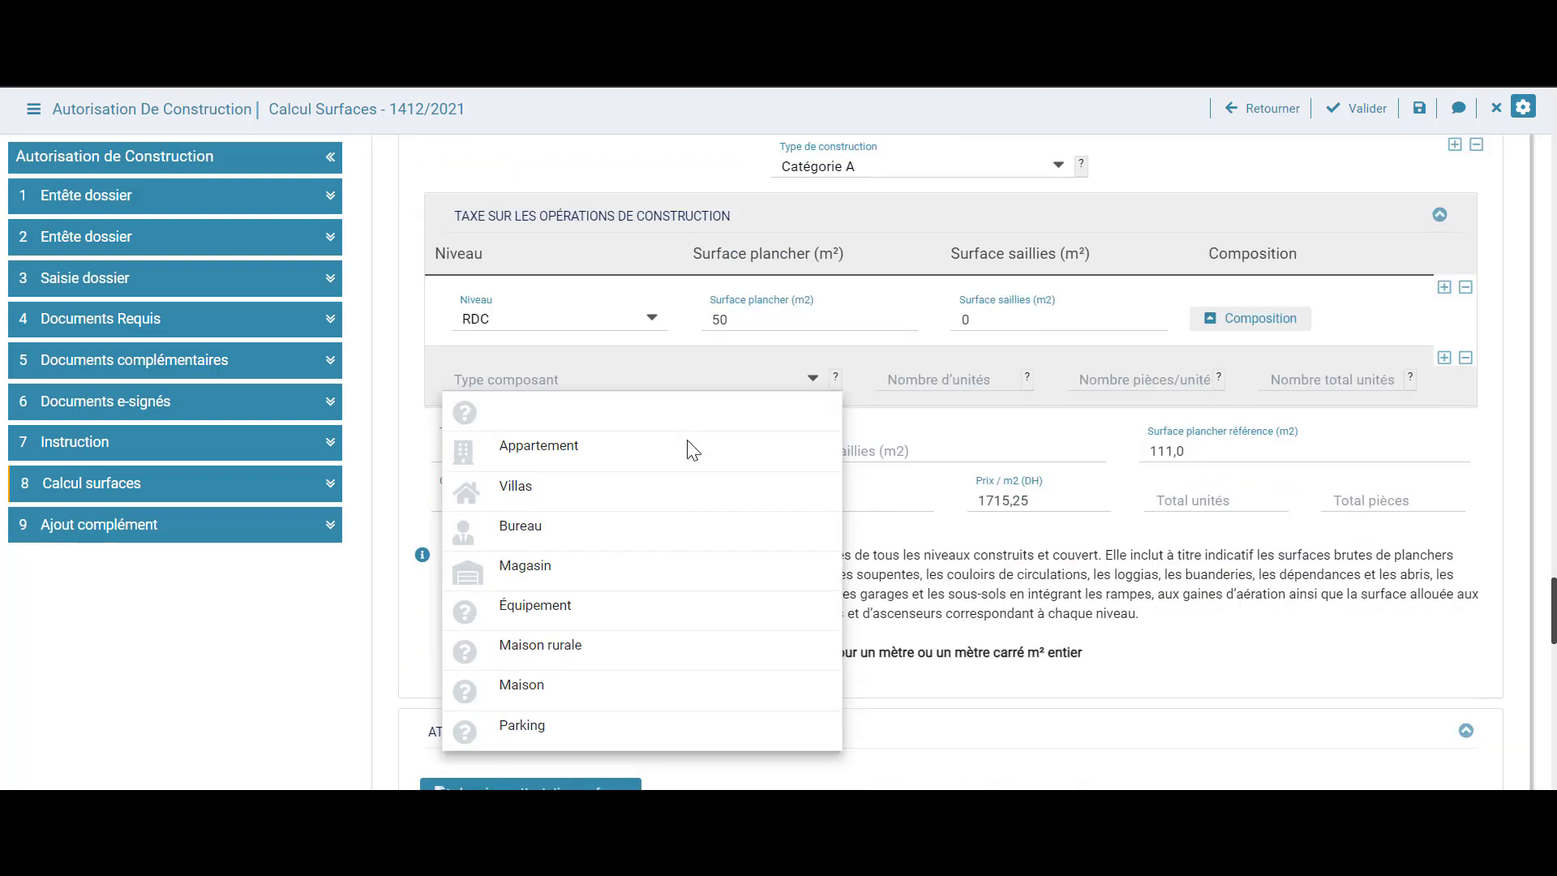
{"action": "left_click", "coordinate": [601, 696]}
{"action": "left_click", "coordinate": [917, 378]}
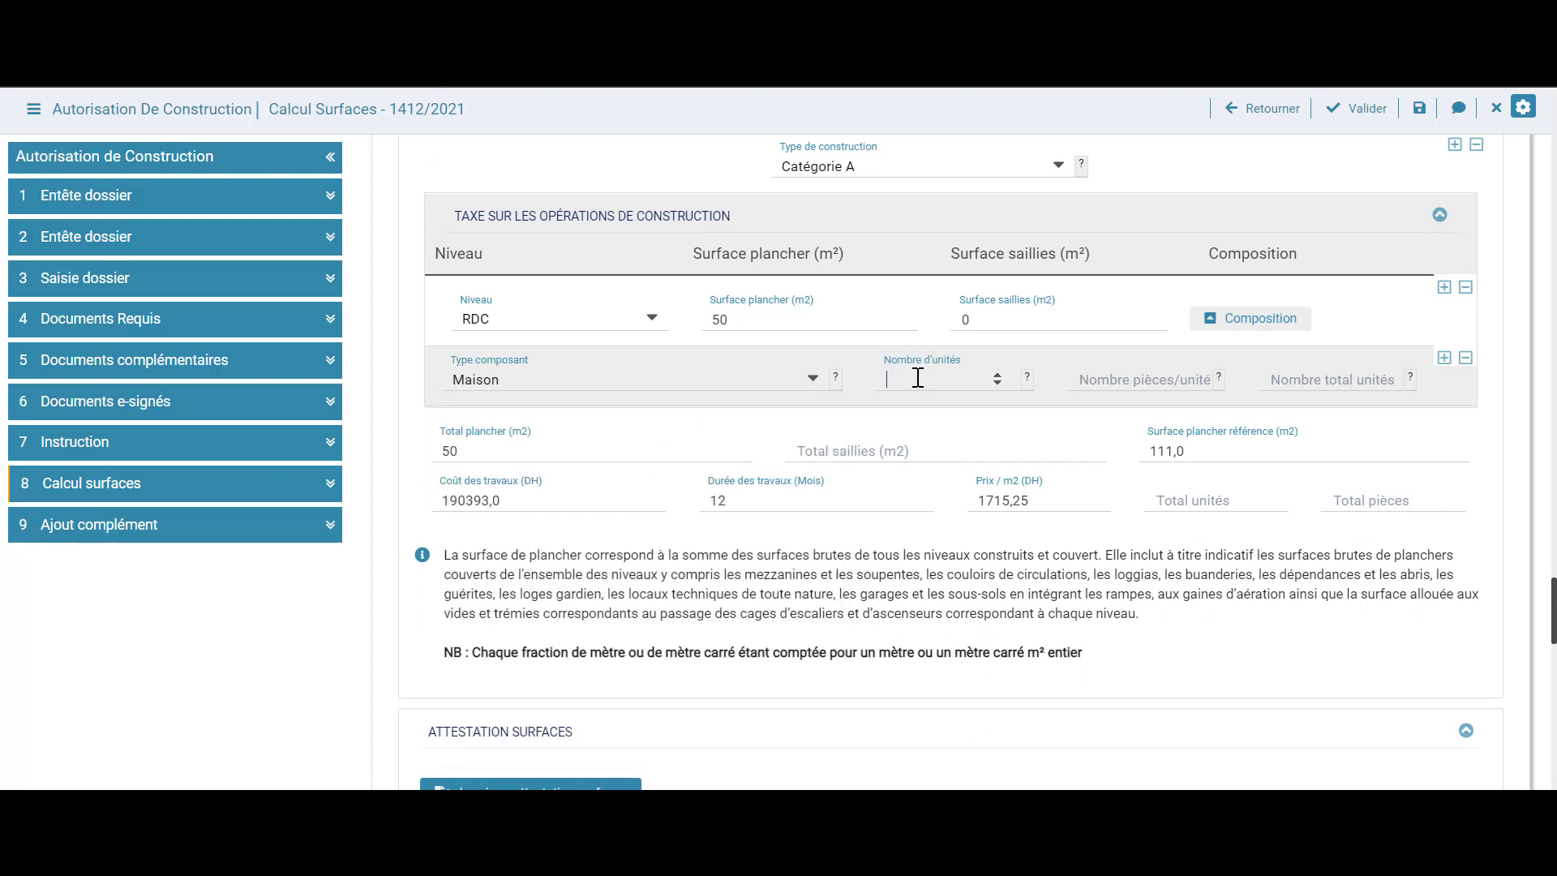
{"action": "left_click", "coordinate": [1120, 380]}
{"action": "type", "text": "3"}
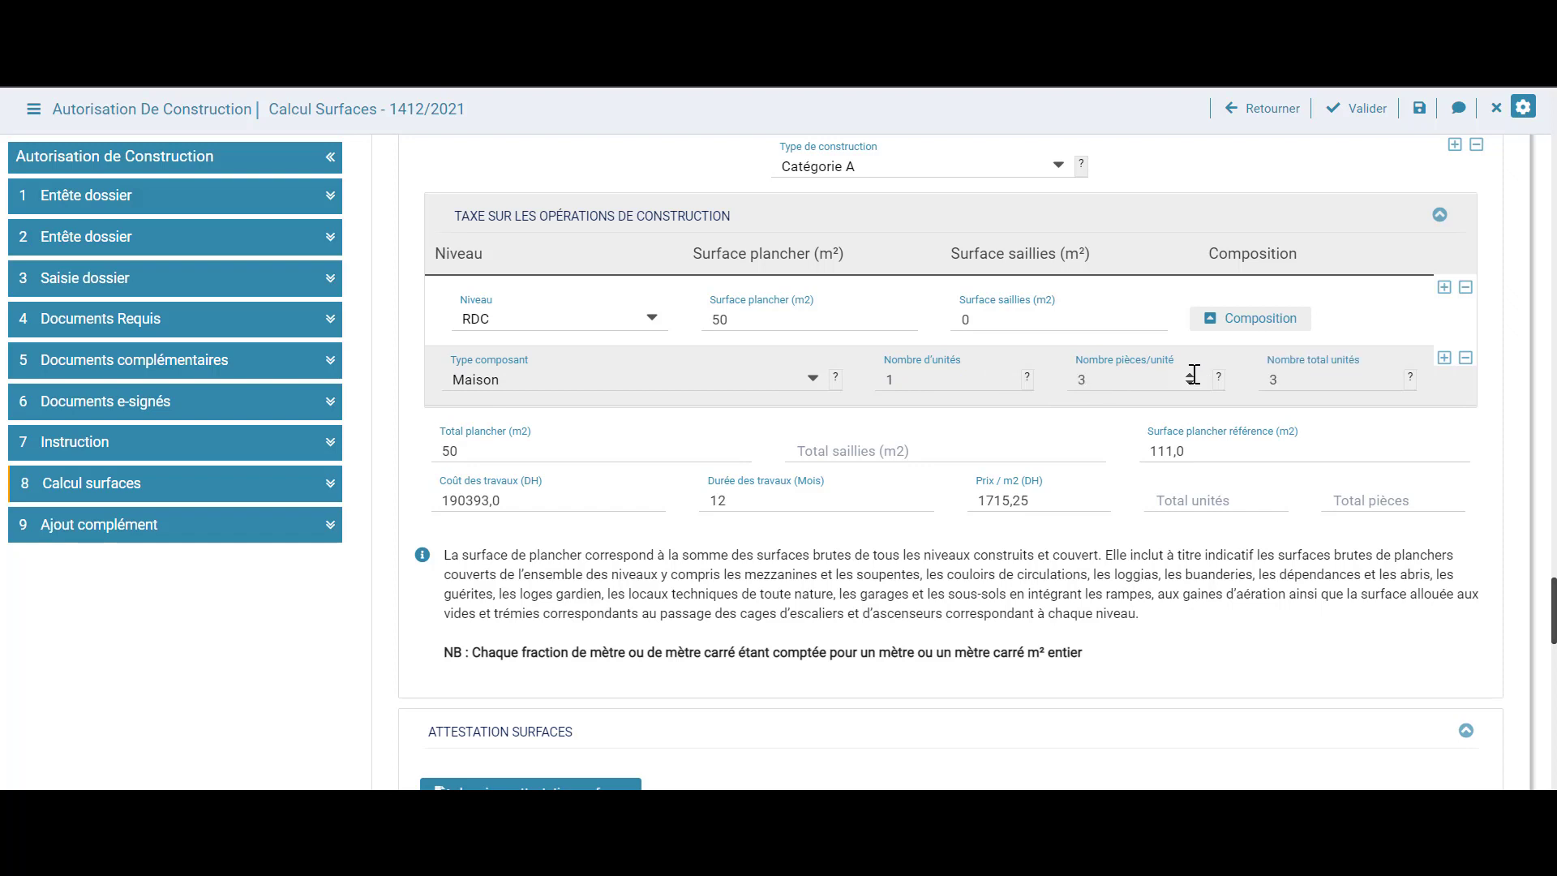
{"action": "left_click", "coordinate": [1254, 332]}
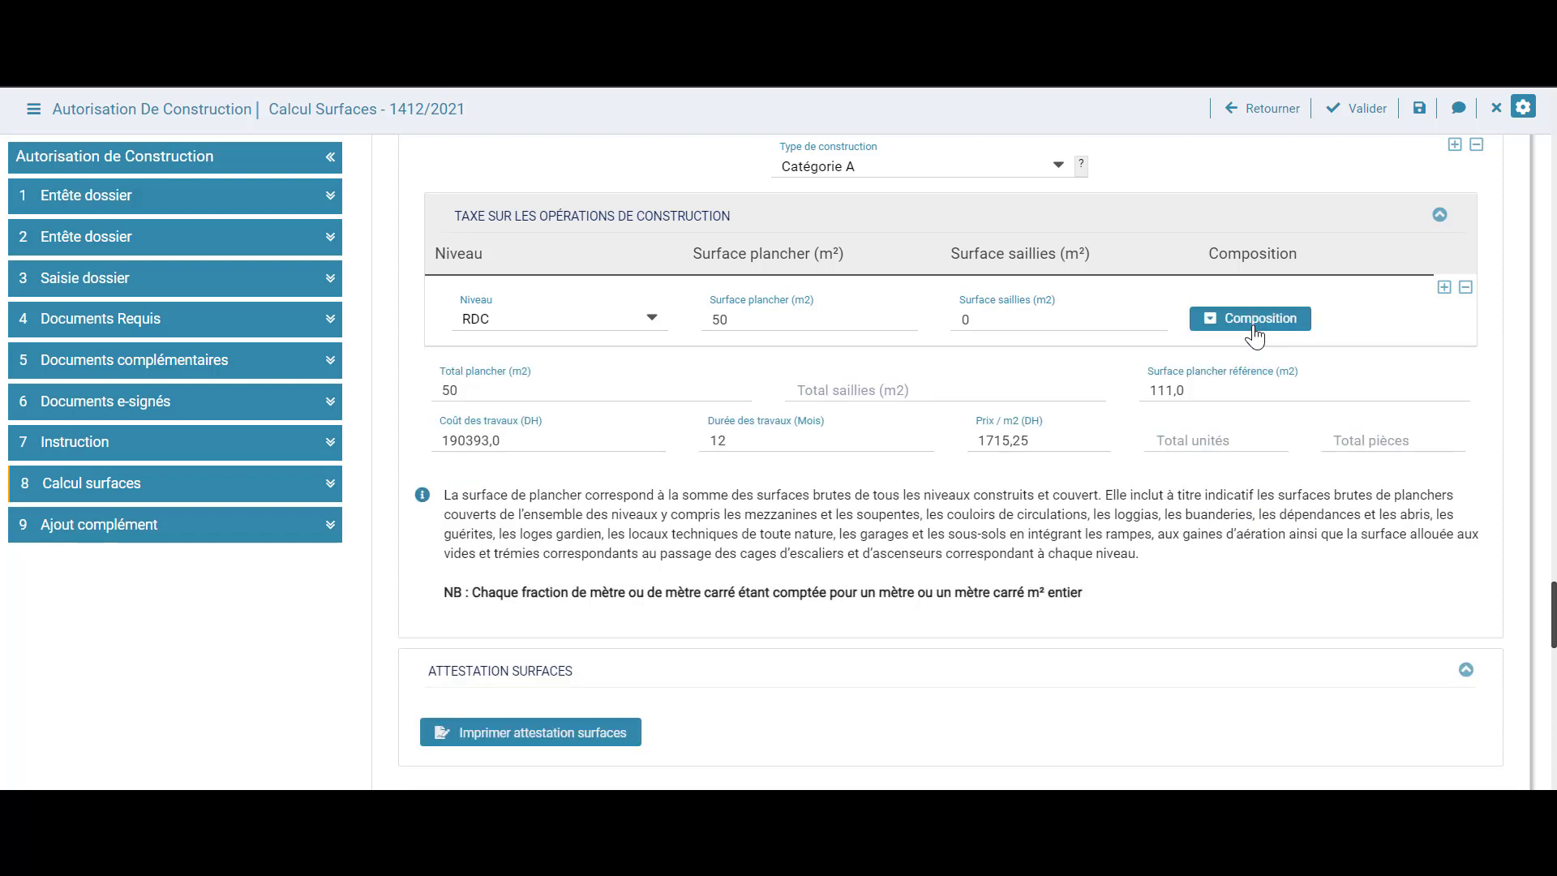
Add an R+1 level with 50 m² floor area and 12 m² saillies
{"action": "left_click", "coordinate": [1444, 288]}
{"action": "left_click", "coordinate": [566, 398]}
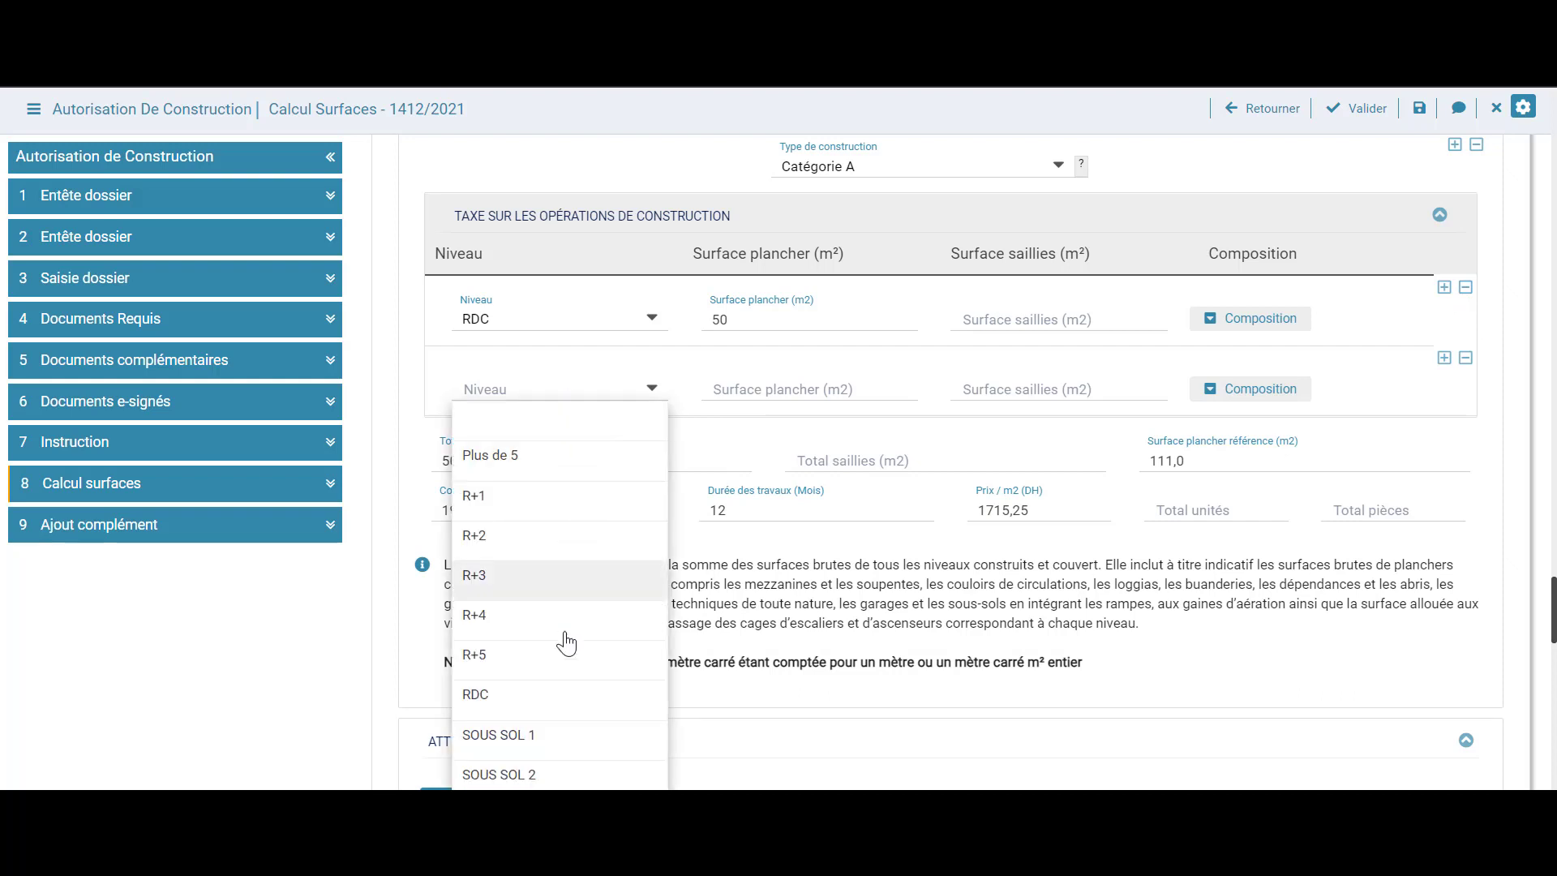
{"action": "left_click", "coordinate": [519, 510]}
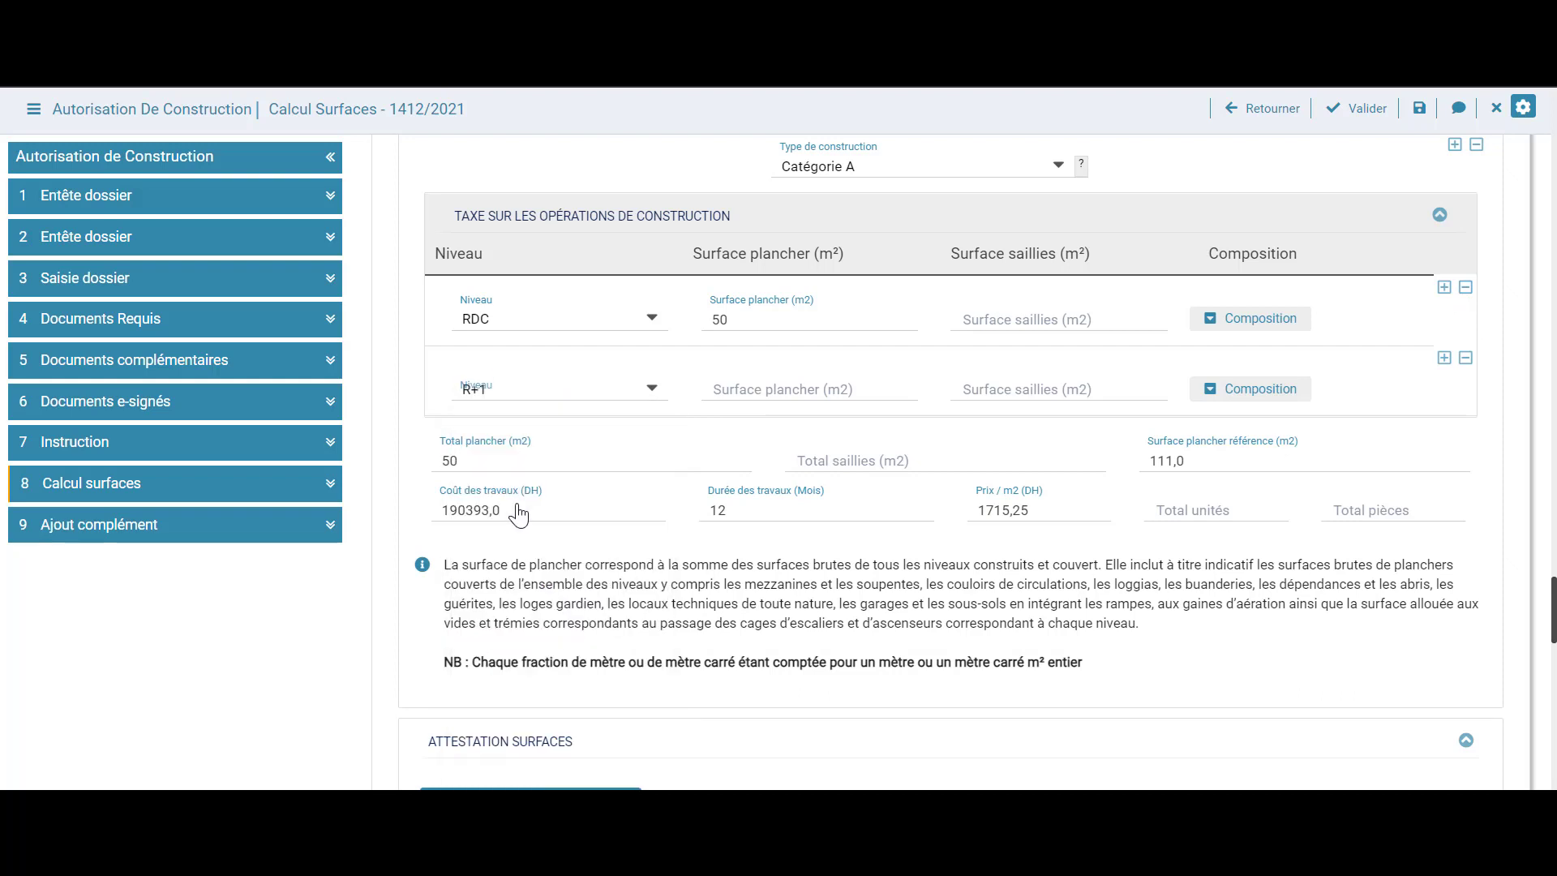
{"action": "left_click", "coordinate": [832, 393]}
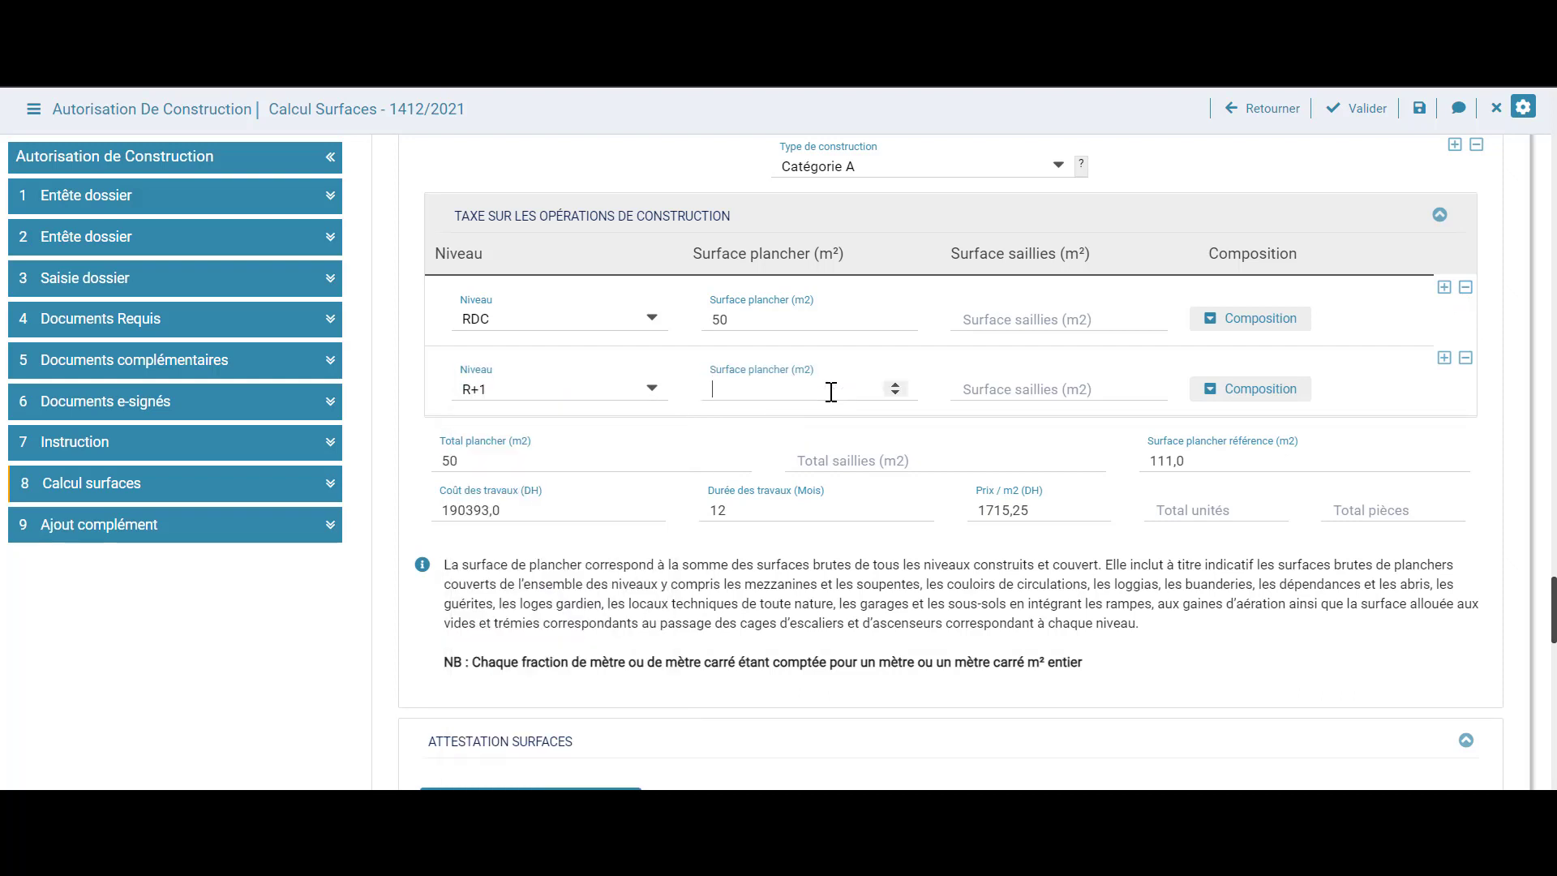
{"action": "type", "text": "50"}
{"action": "left_click", "coordinate": [1064, 391]}
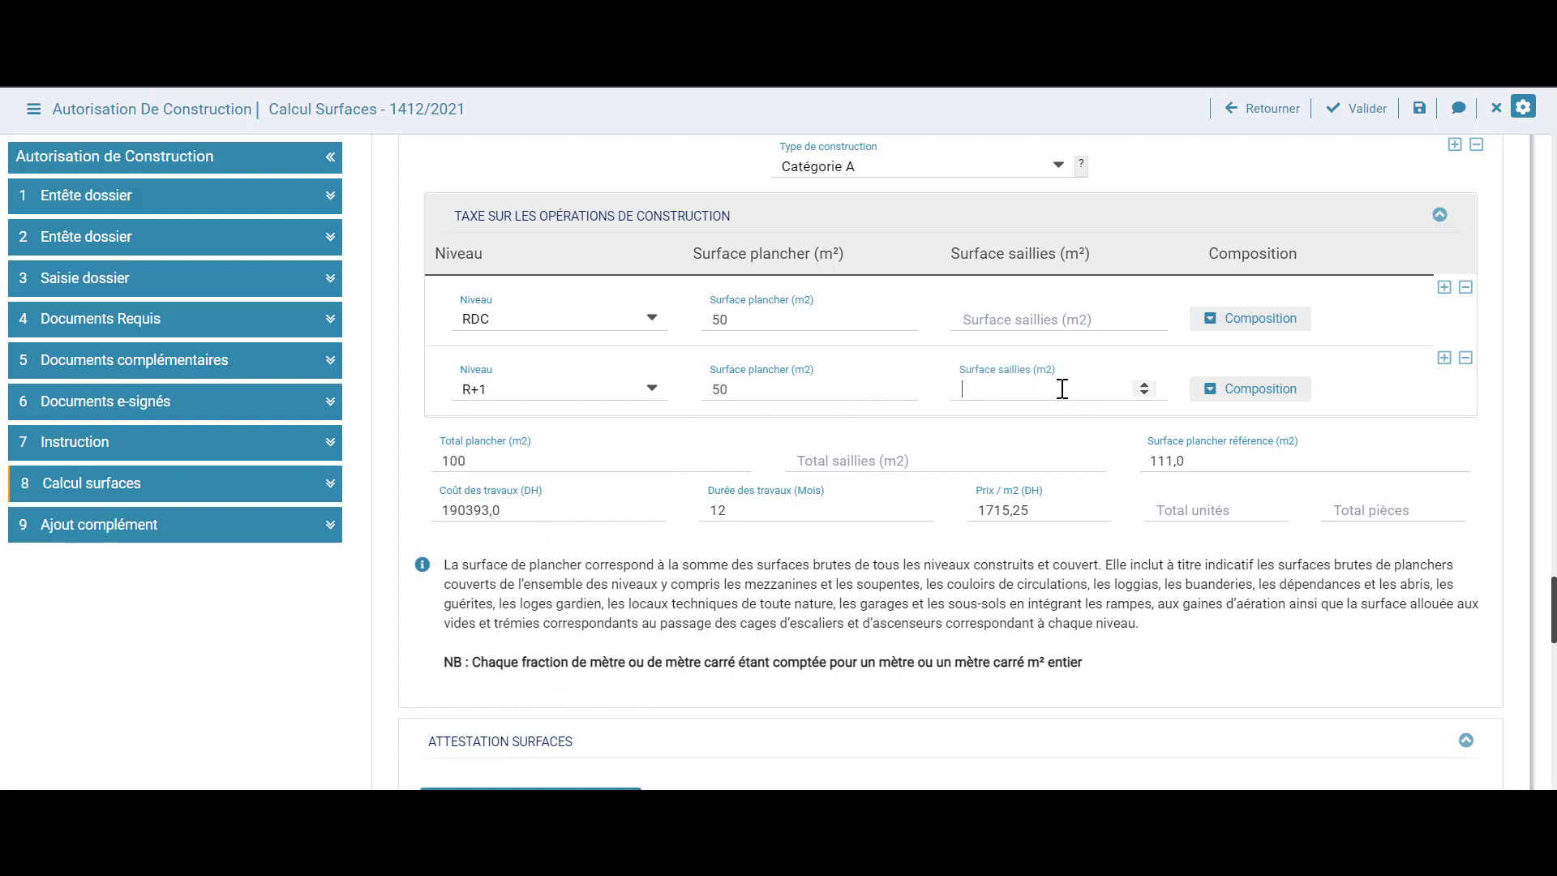
{"action": "type", "text": "12"}
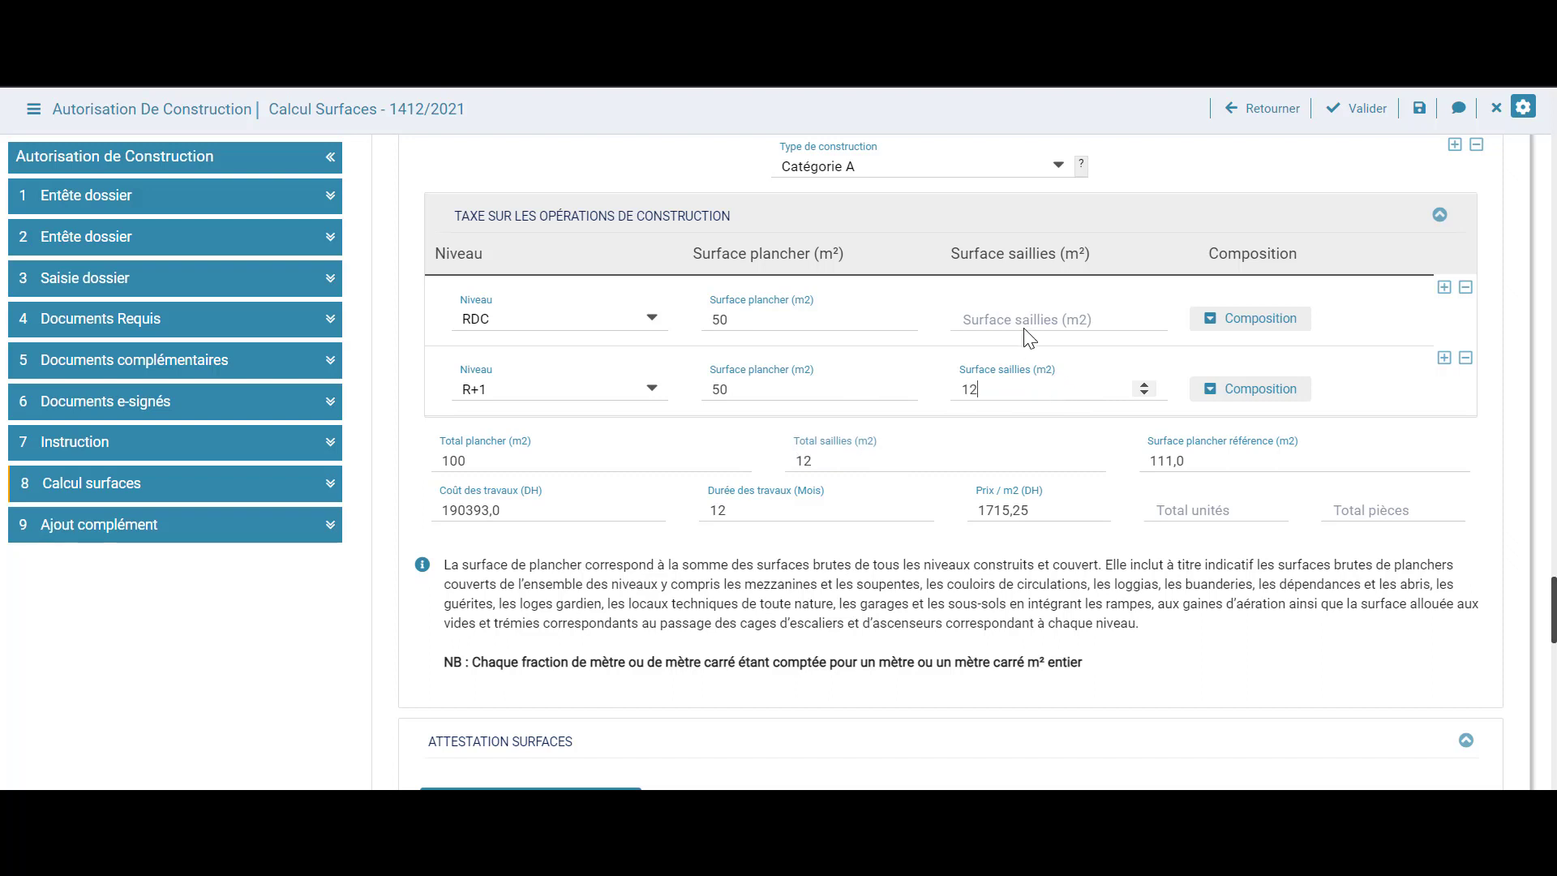
Set the RDC saillies surface back to 0 so total projections read 12
{"action": "left_click", "coordinate": [1046, 320]}
{"action": "left_click", "coordinate": [1145, 316]}
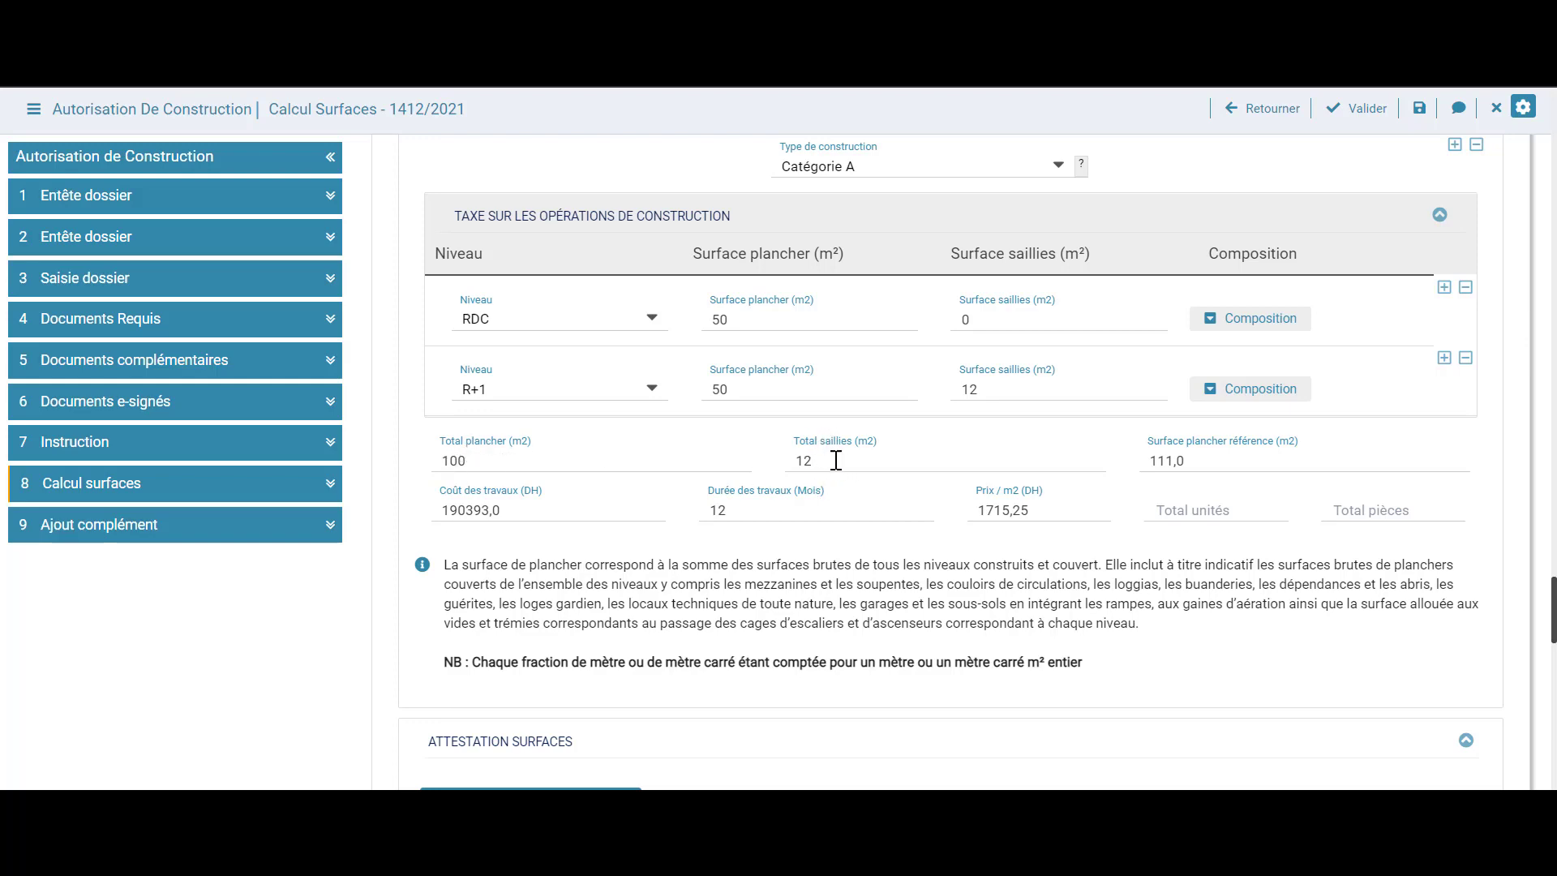
{"action": "scroll", "coordinate": [827, 447], "scroll_direction": "down", "scroll_amount": 8}
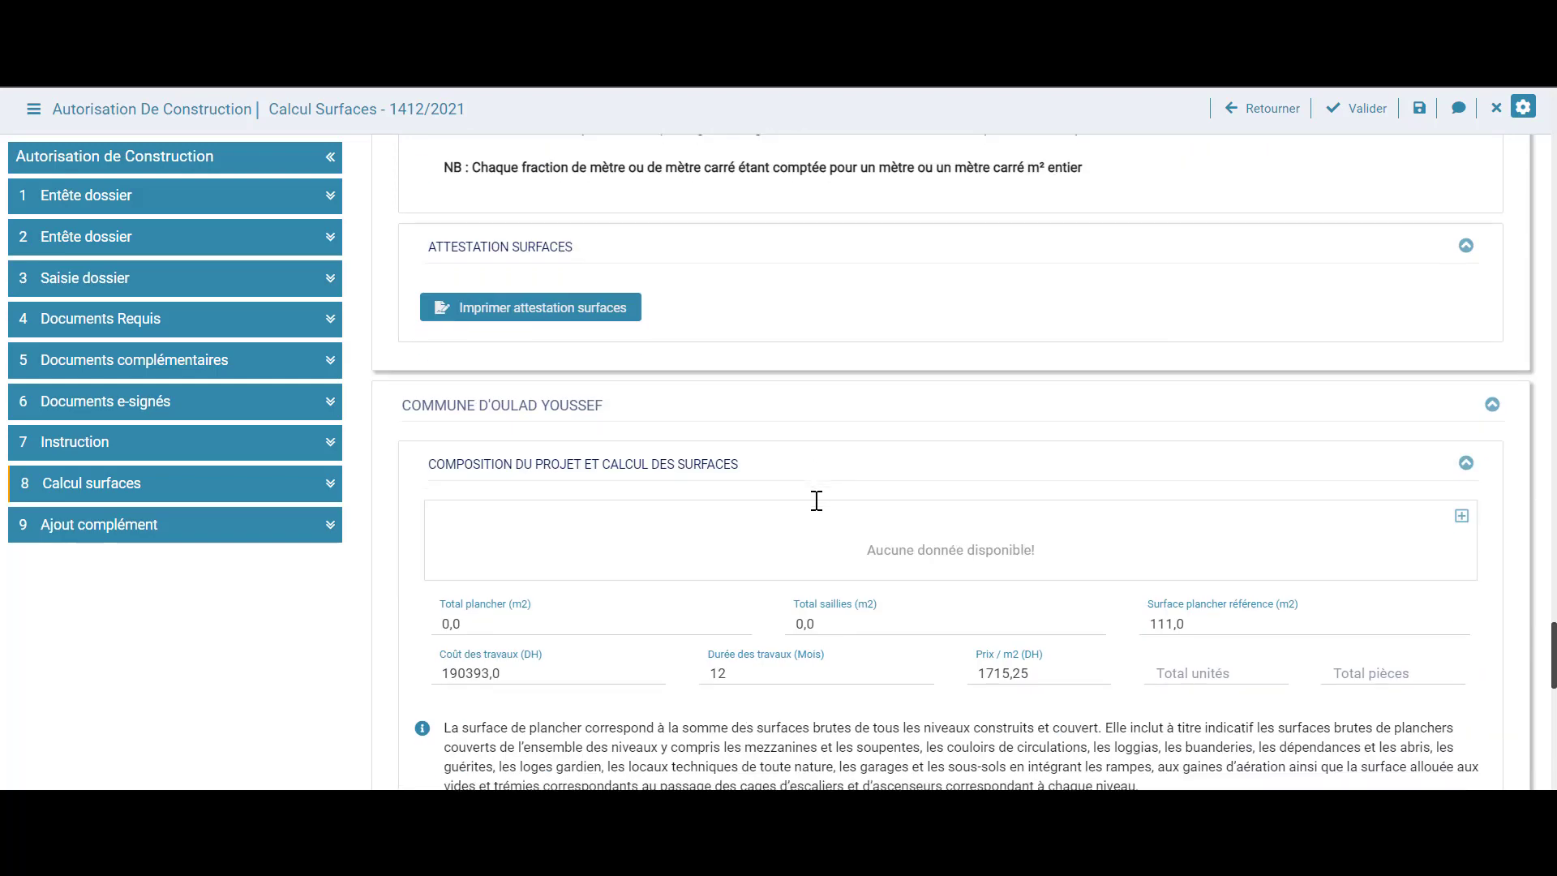
Add a Catégorie A RDC level to Oulad Youssef with 30 m² floor and 0 saillies
{"action": "scroll", "coordinate": [1092, 435], "scroll_direction": "down", "scroll_amount": 2}
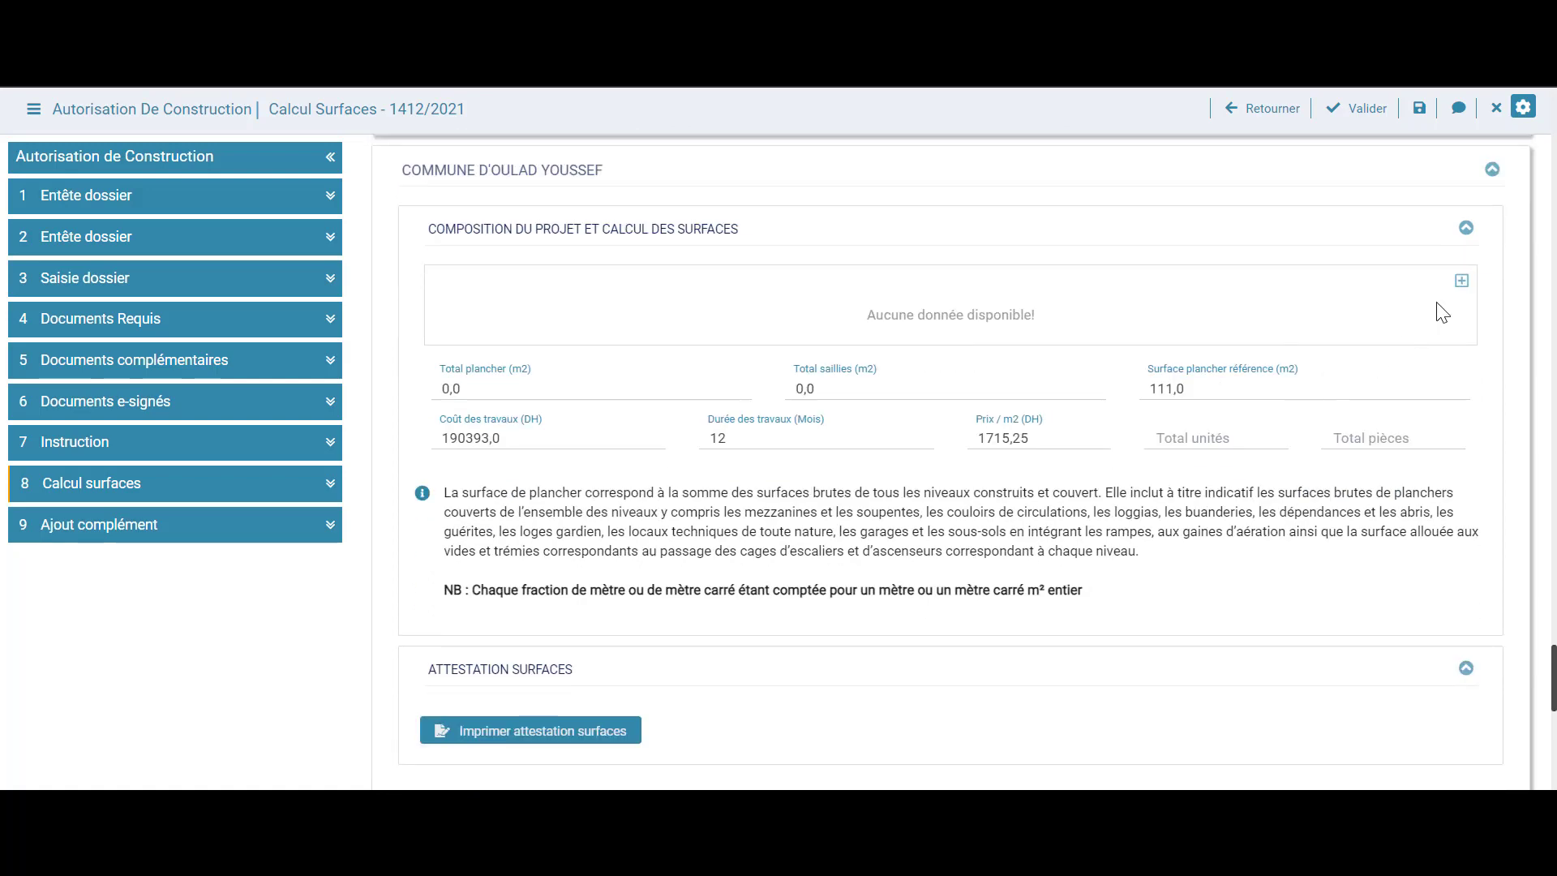
{"action": "left_click", "coordinate": [1461, 281]}
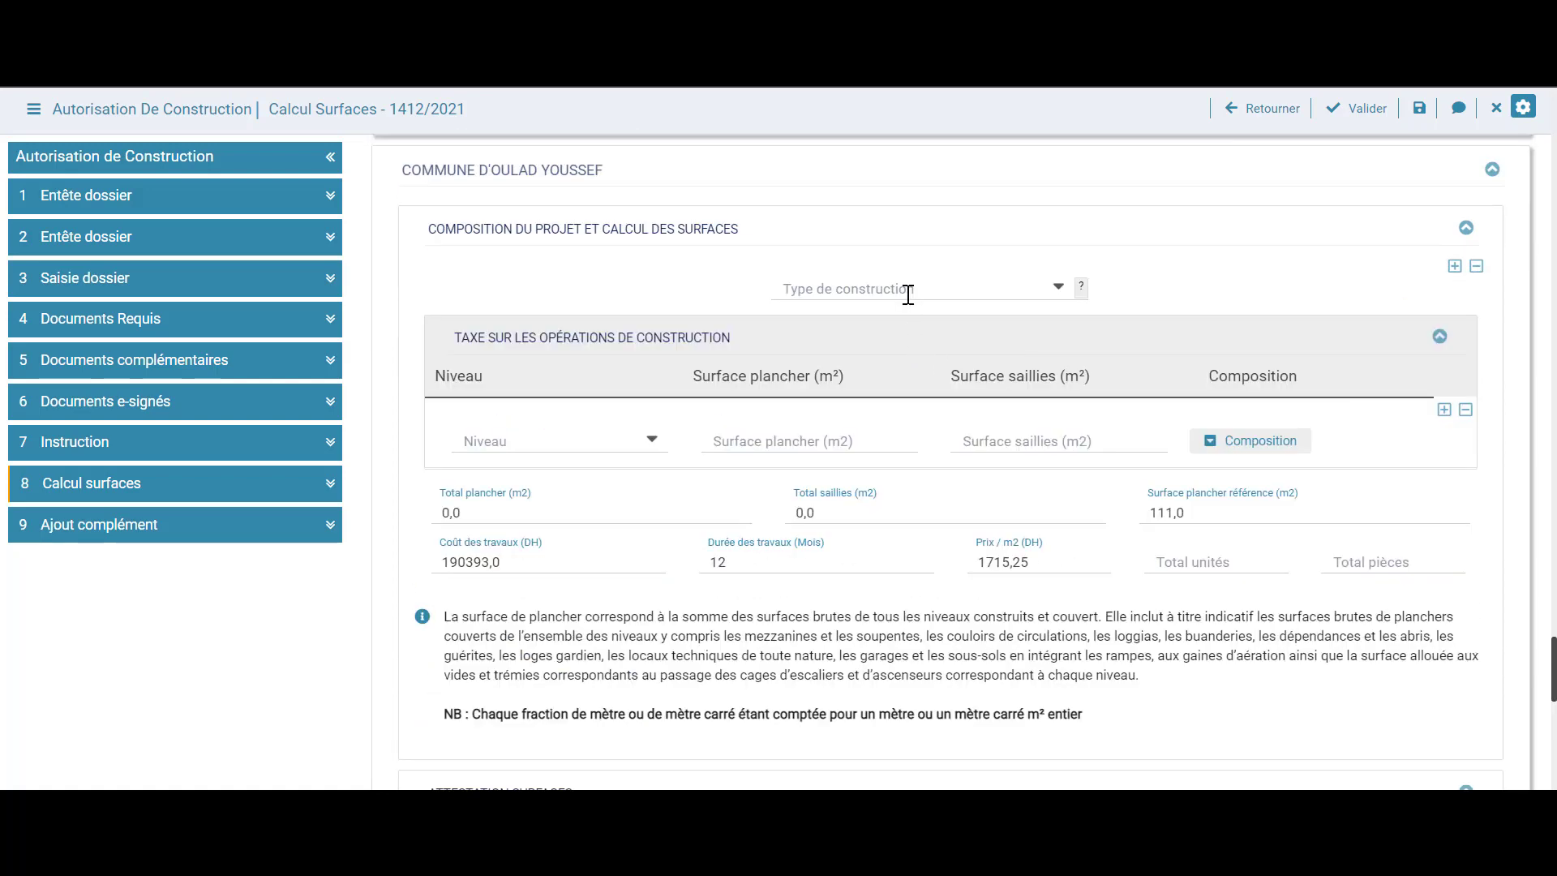
{"action": "left_click", "coordinate": [970, 285]}
{"action": "left_click", "coordinate": [955, 317]}
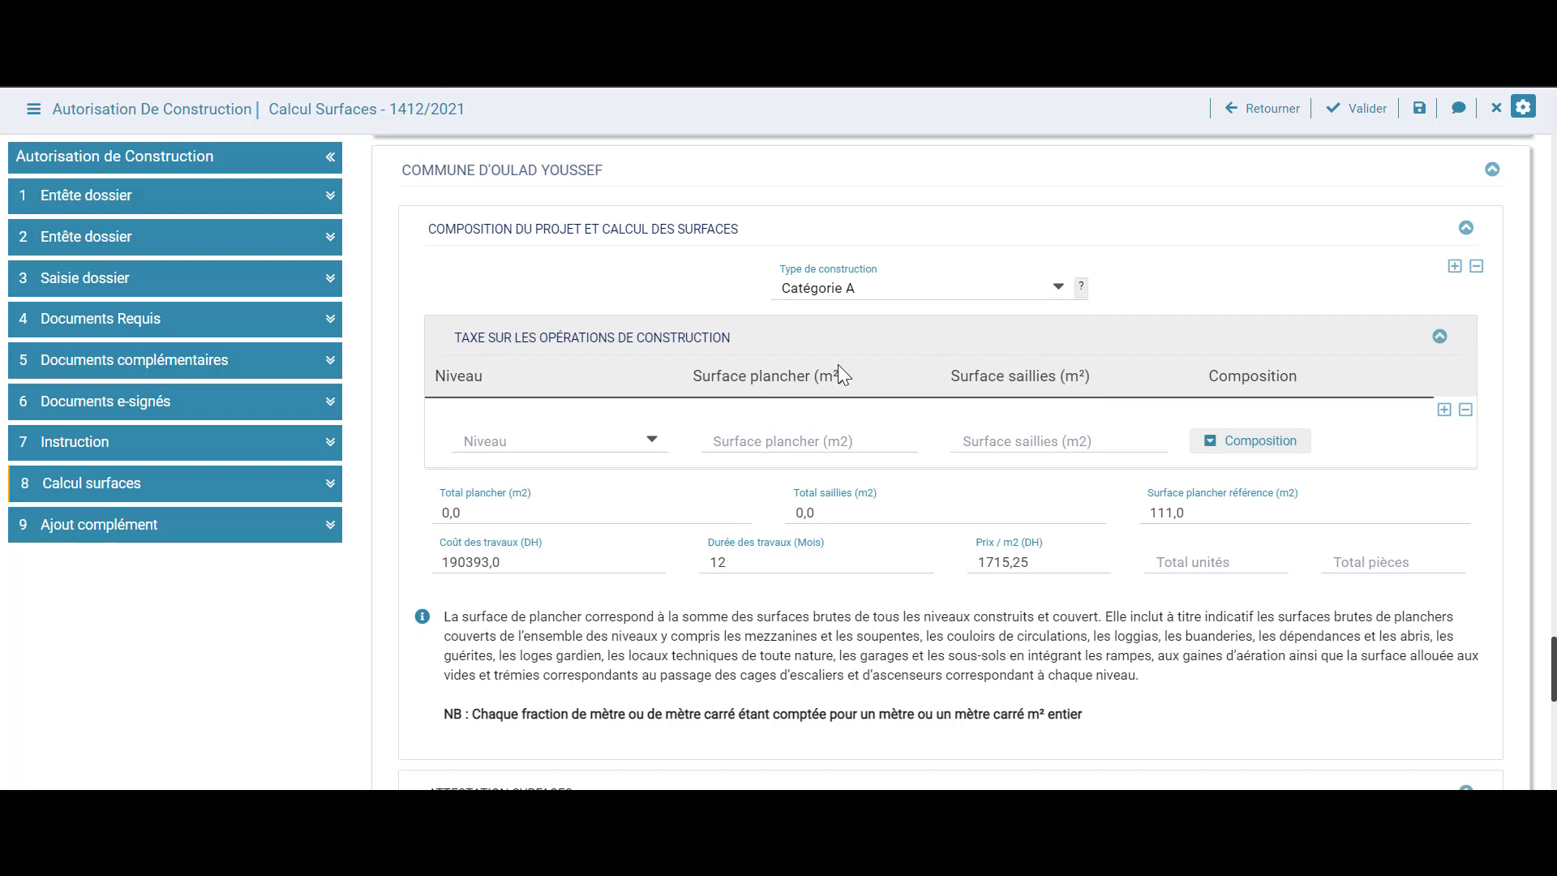
{"action": "left_click", "coordinate": [647, 445]}
{"action": "left_click", "coordinate": [532, 743]}
{"action": "left_click", "coordinate": [835, 439]}
{"action": "type", "text": "3"}
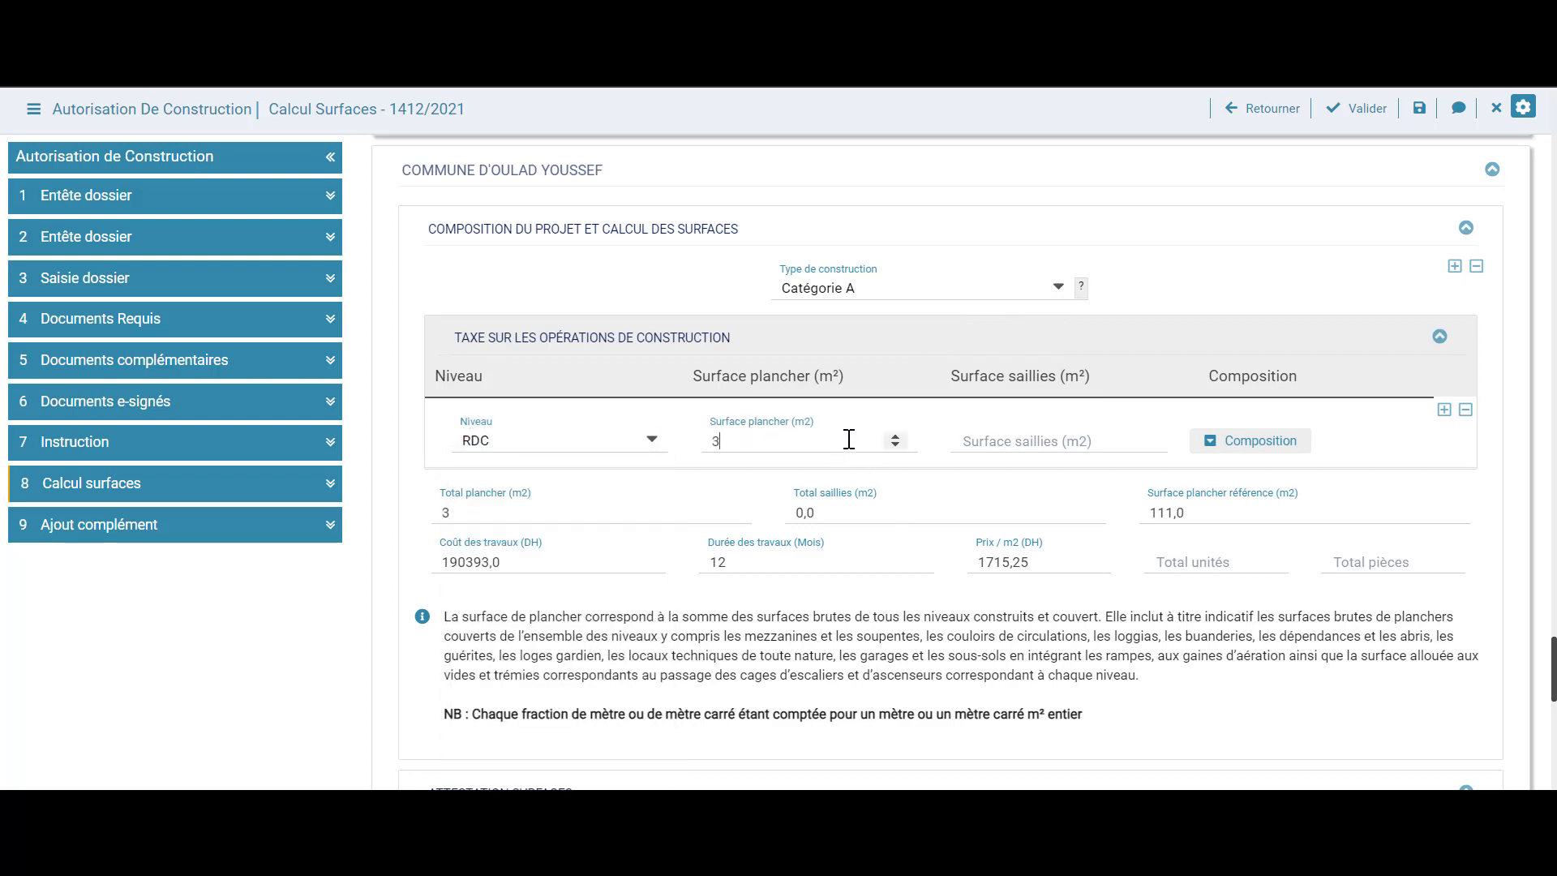
{"action": "type", "text": "0"}
{"action": "left_click", "coordinate": [1008, 441]}
{"action": "left_click", "coordinate": [1144, 445]}
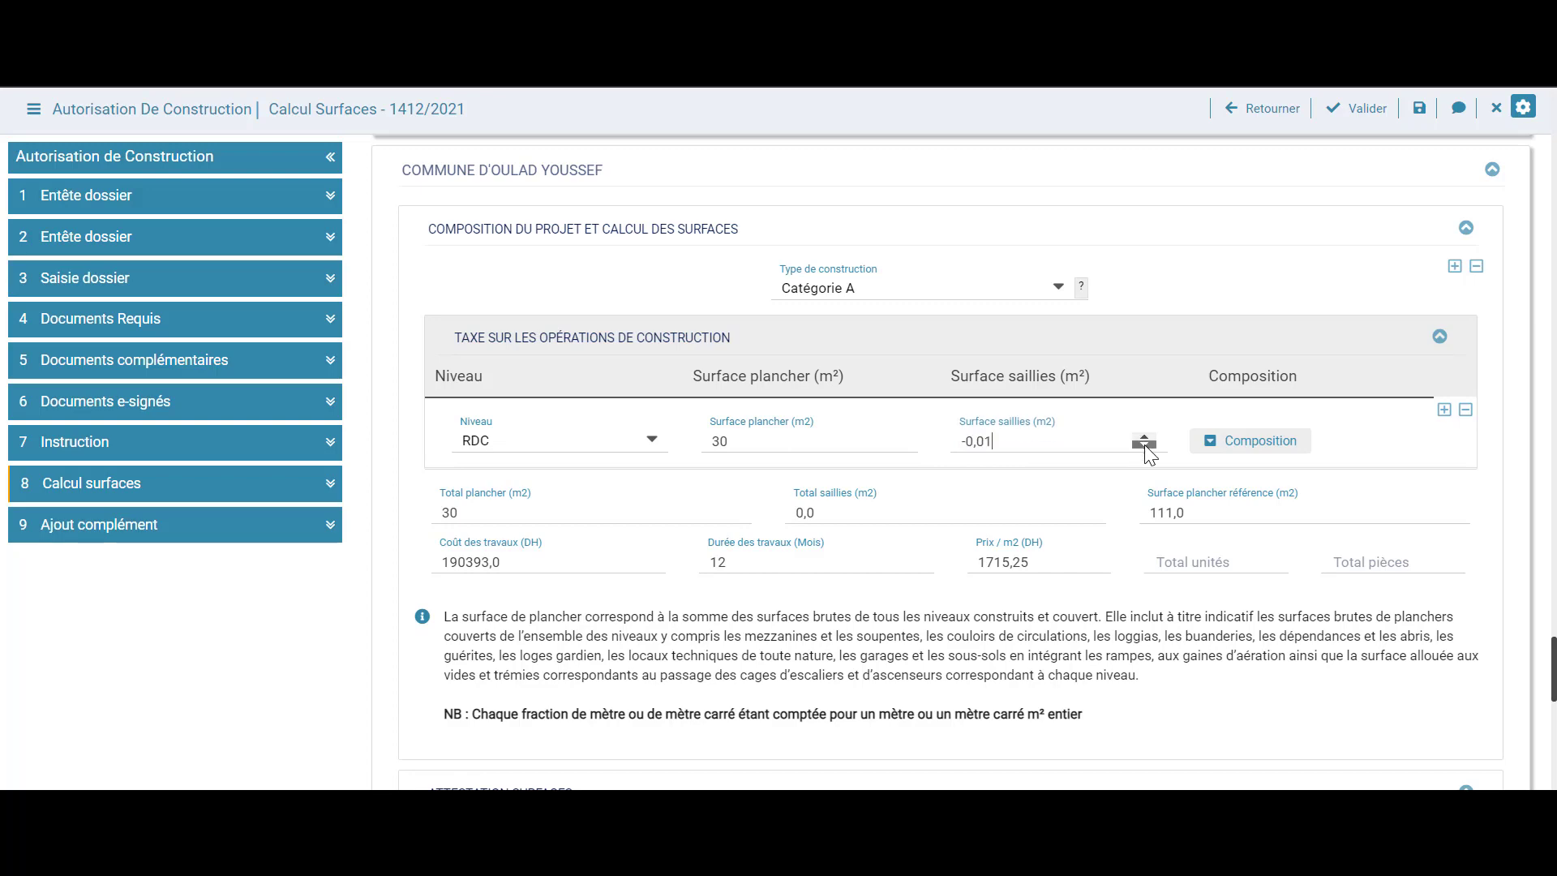
{"action": "left_click", "coordinate": [1143, 437]}
Compose the Oulad Youssef RDC level as a Maison, with rooms set to 1
{"action": "left_click", "coordinate": [1193, 439]}
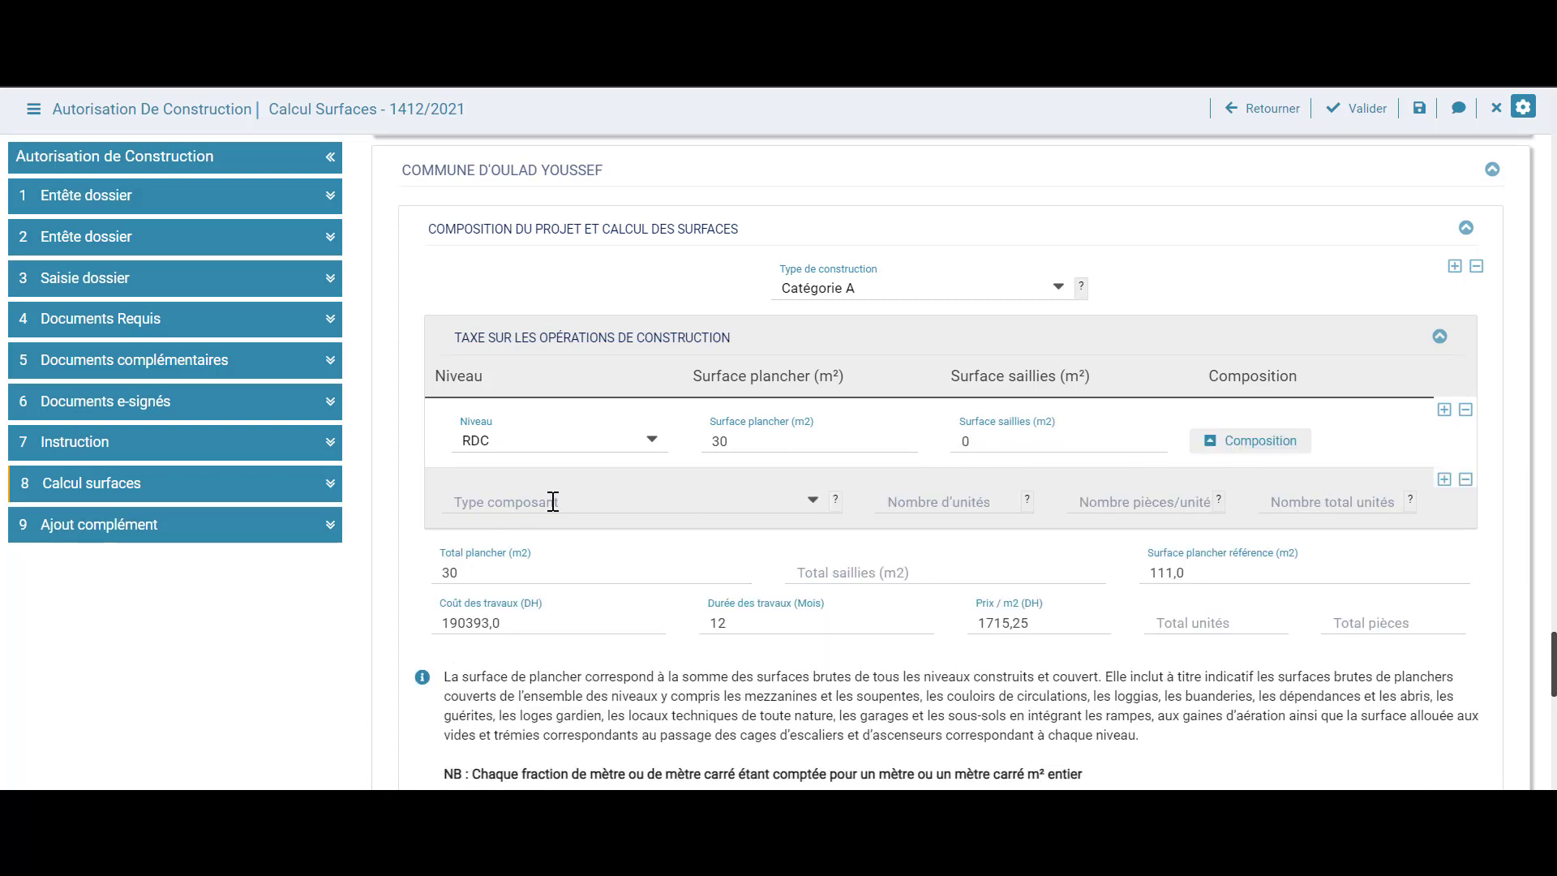
{"action": "left_click", "coordinate": [649, 502]}
{"action": "scroll", "coordinate": [624, 527], "scroll_direction": "down", "scroll_amount": 3}
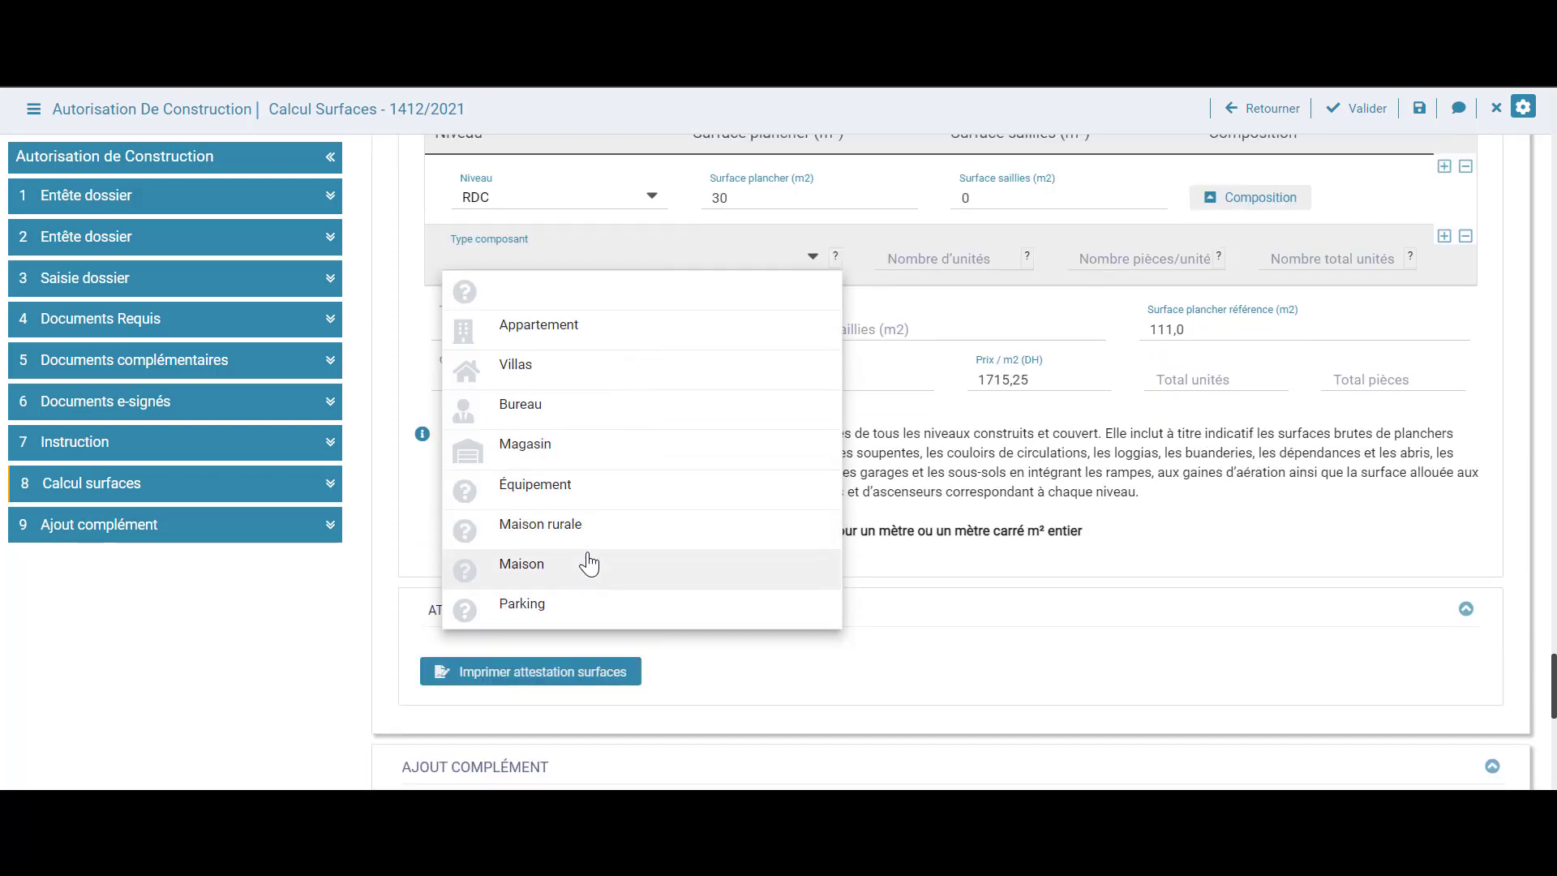
{"action": "left_click", "coordinate": [590, 564]}
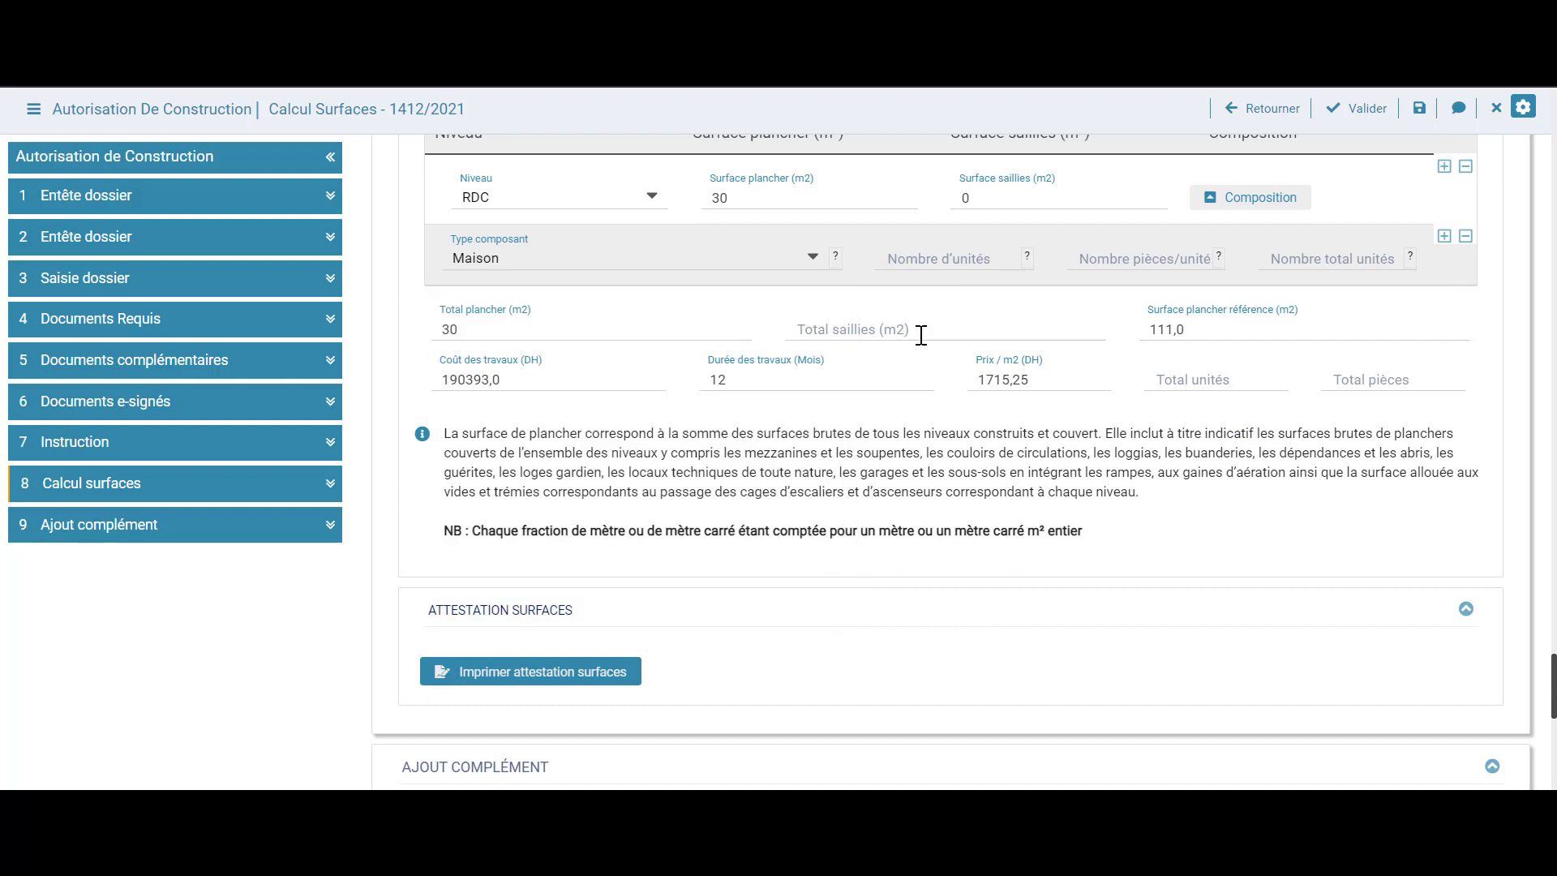
{"action": "left_click", "coordinate": [913, 253]}
{"action": "left_click", "coordinate": [1132, 256]}
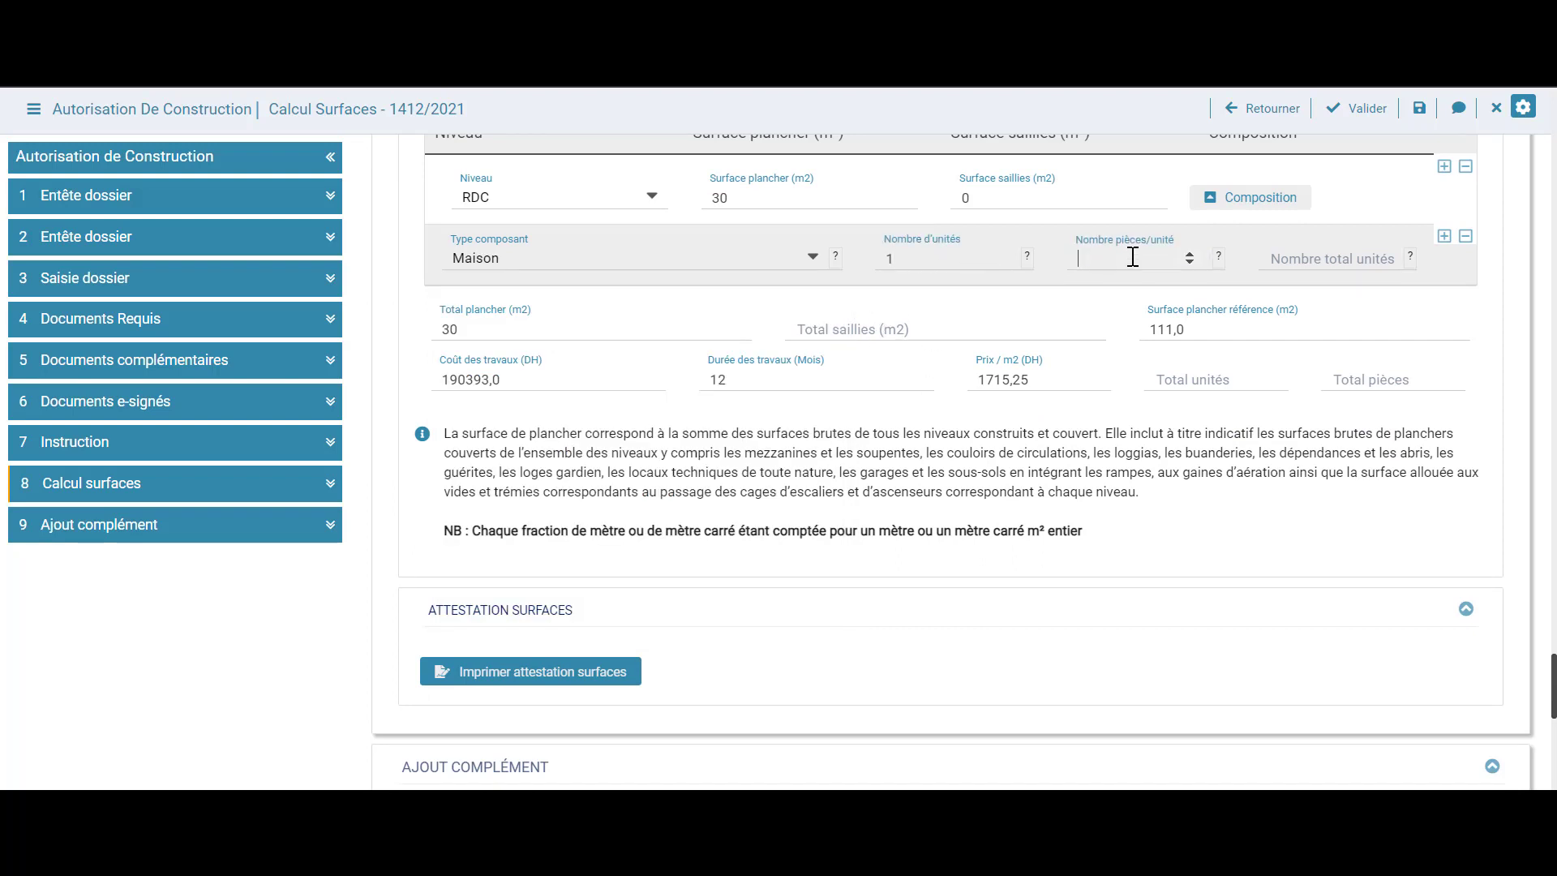
{"action": "type", "text": "1"}
{"action": "left_click", "coordinate": [1283, 204]}
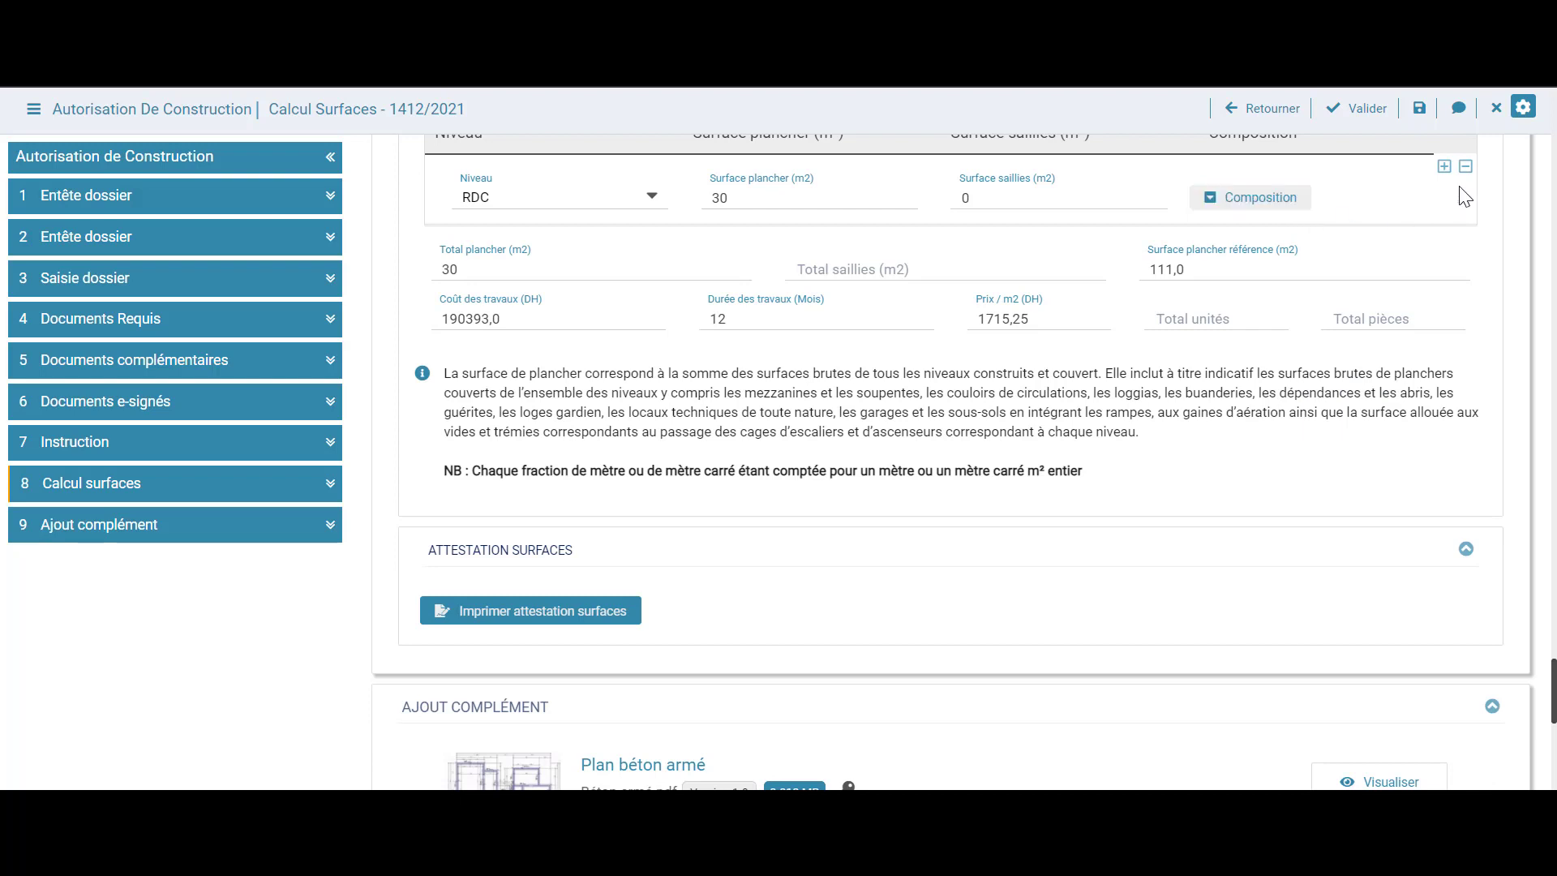
Add an R+1 level to Oulad Youssef with 30 m² floor and 15 m² saillies
{"action": "left_click", "coordinate": [1445, 169]}
{"action": "left_click", "coordinate": [614, 270]}
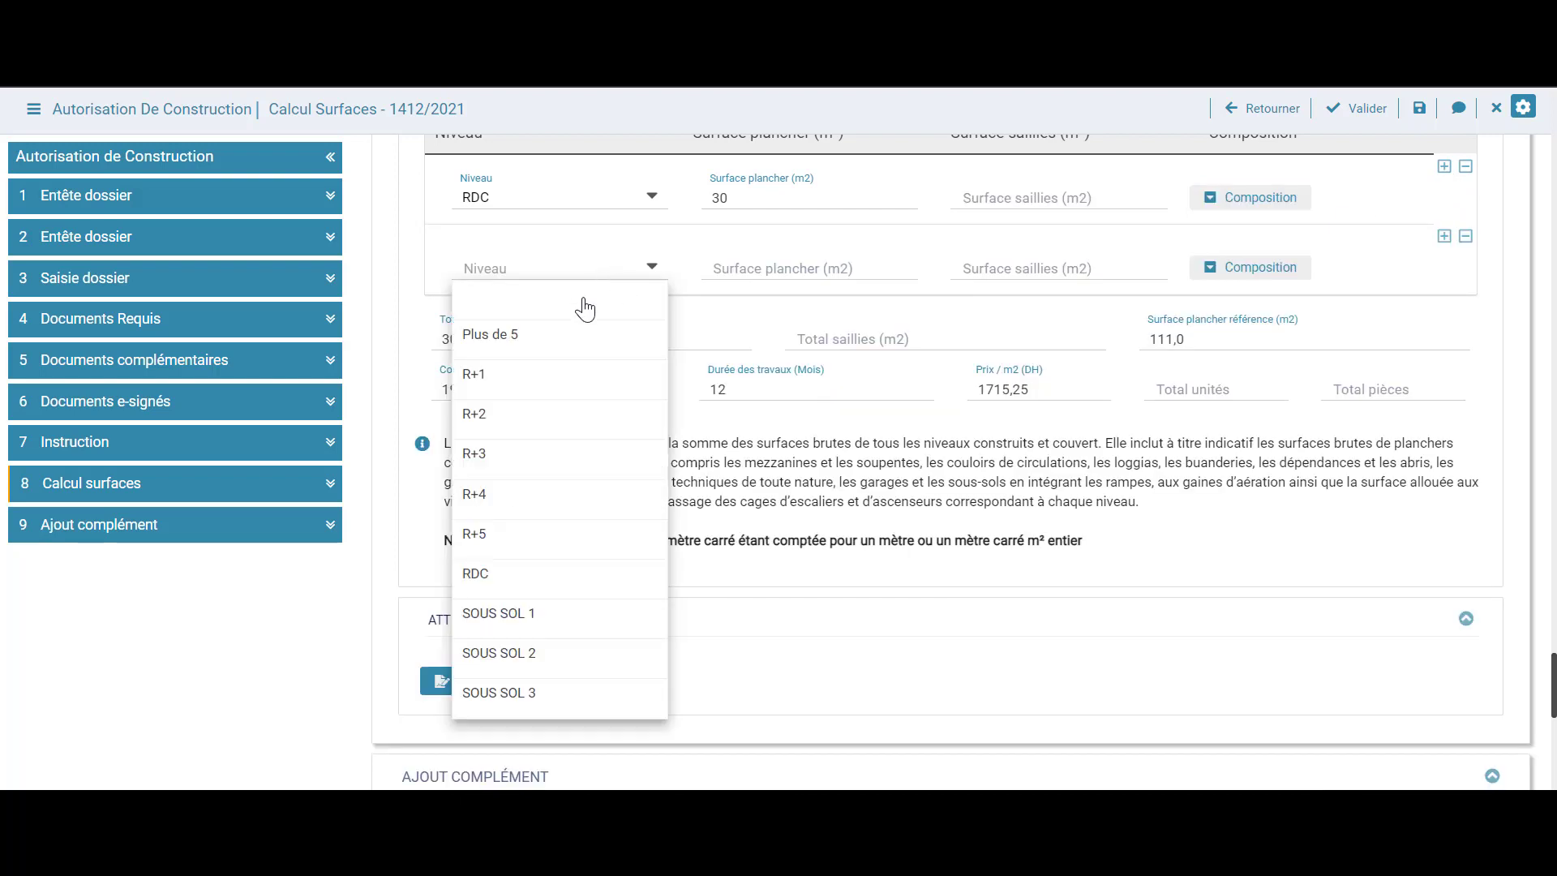
{"action": "left_click", "coordinate": [559, 380]}
{"action": "left_click", "coordinate": [775, 268]}
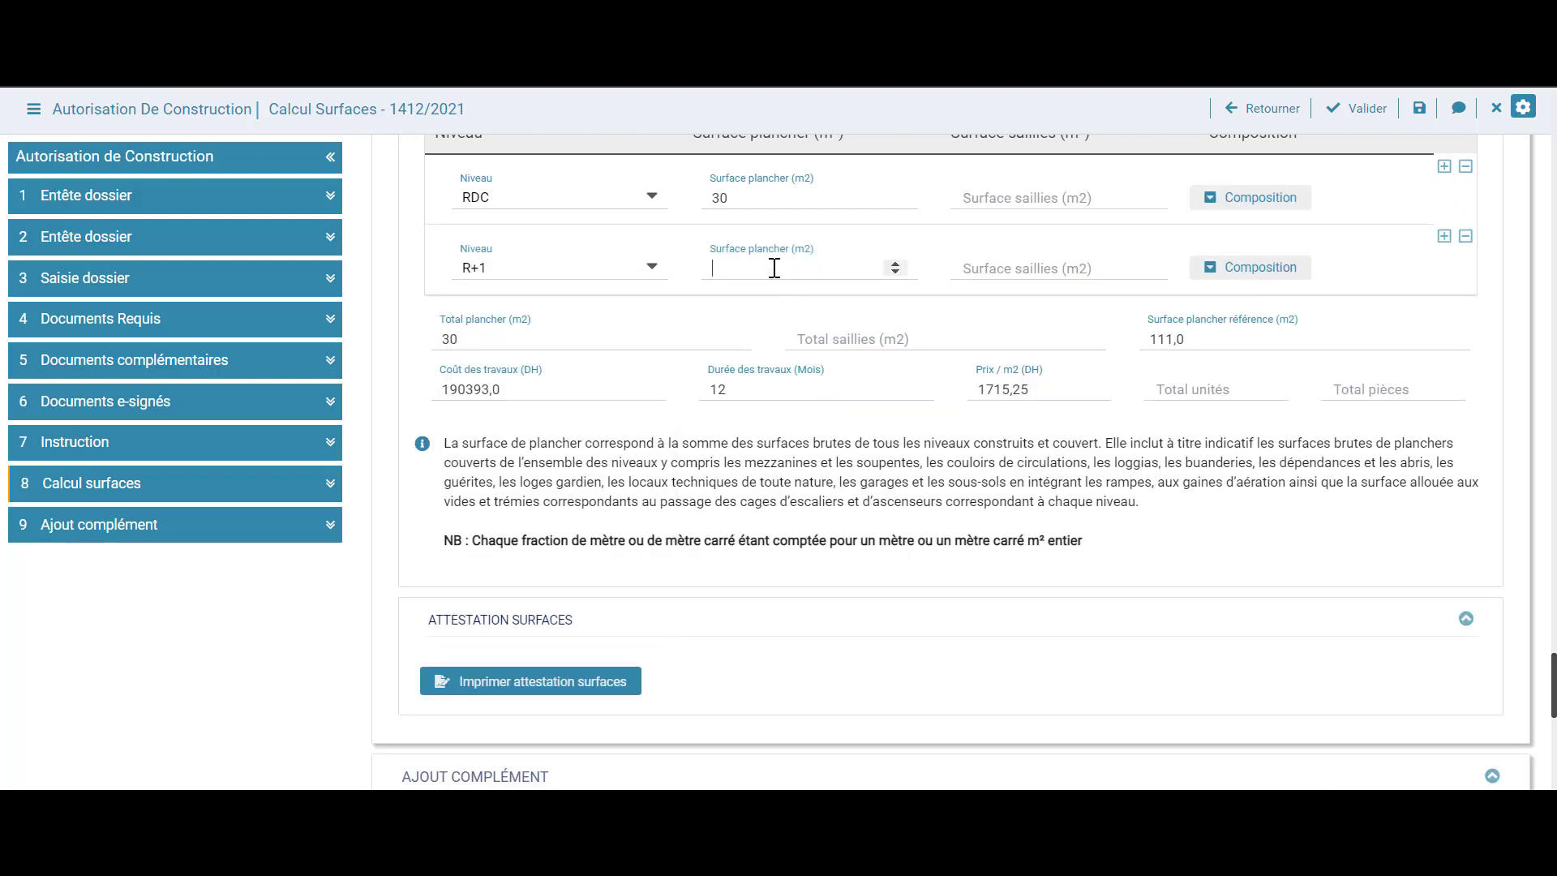
{"action": "type", "text": "30"}
{"action": "left_click", "coordinate": [1022, 272]}
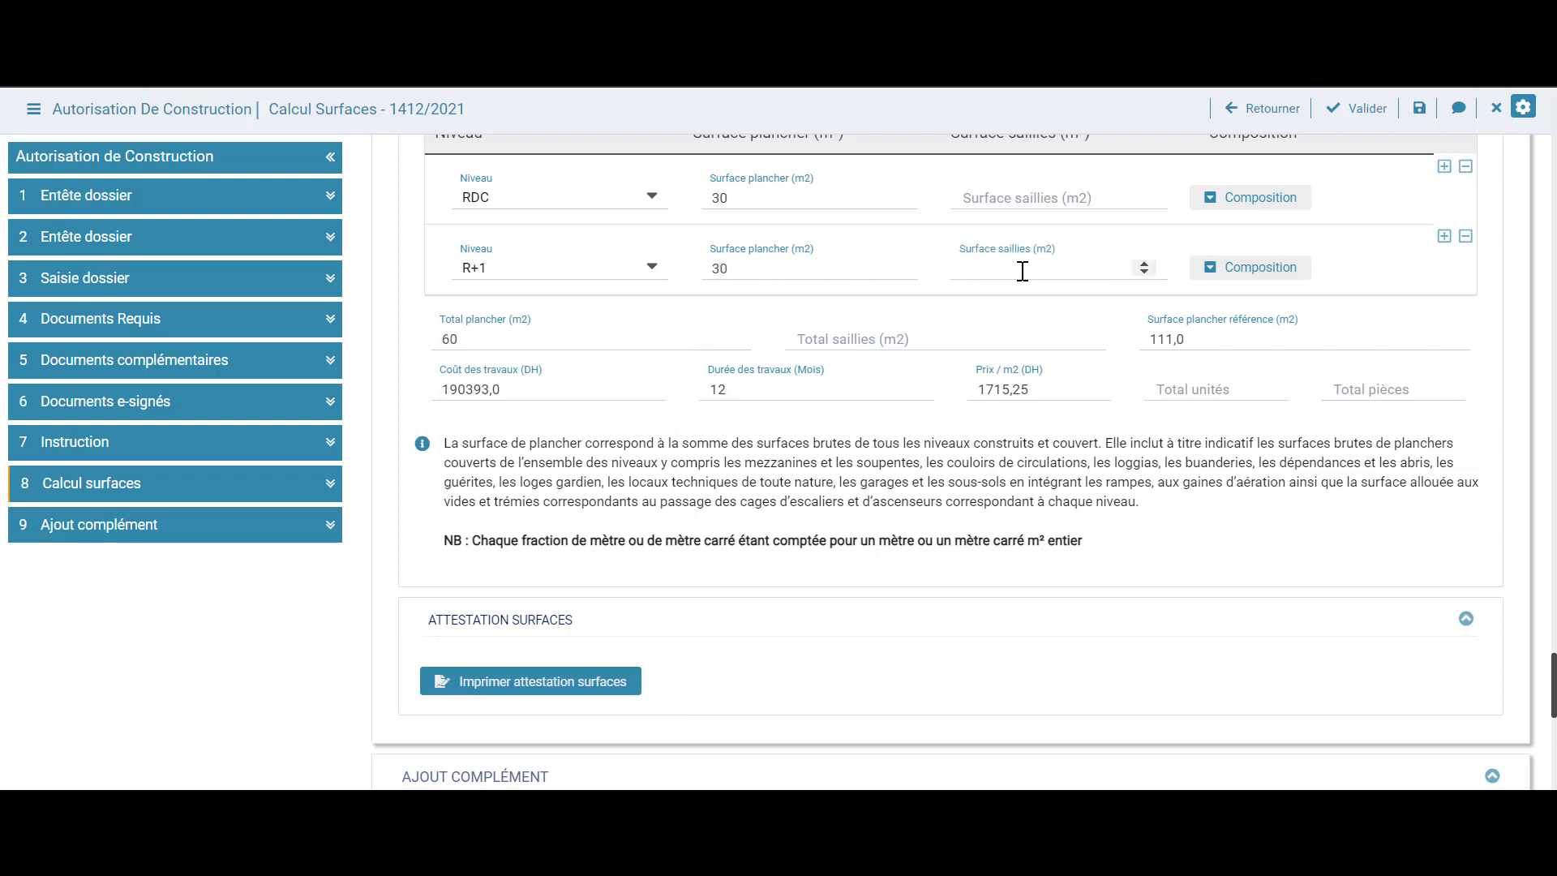
{"action": "type", "text": "51"}
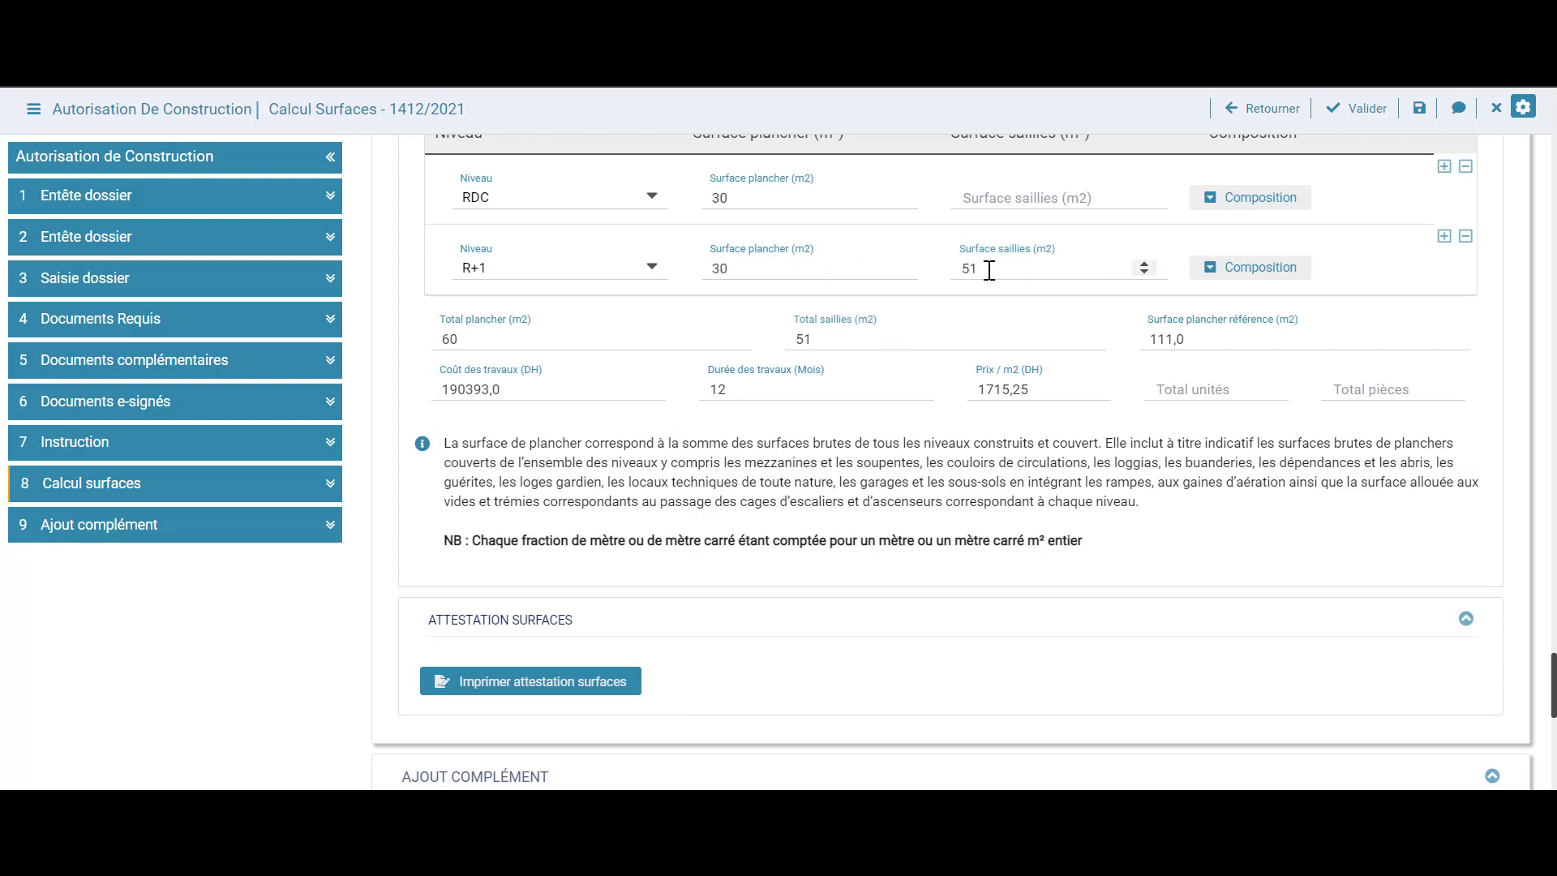
{"action": "key", "text": "BackSpace"}
{"action": "key", "text": "BackSpace"}
{"action": "type", "text": "15"}
{"action": "left_click", "coordinate": [1013, 209]}
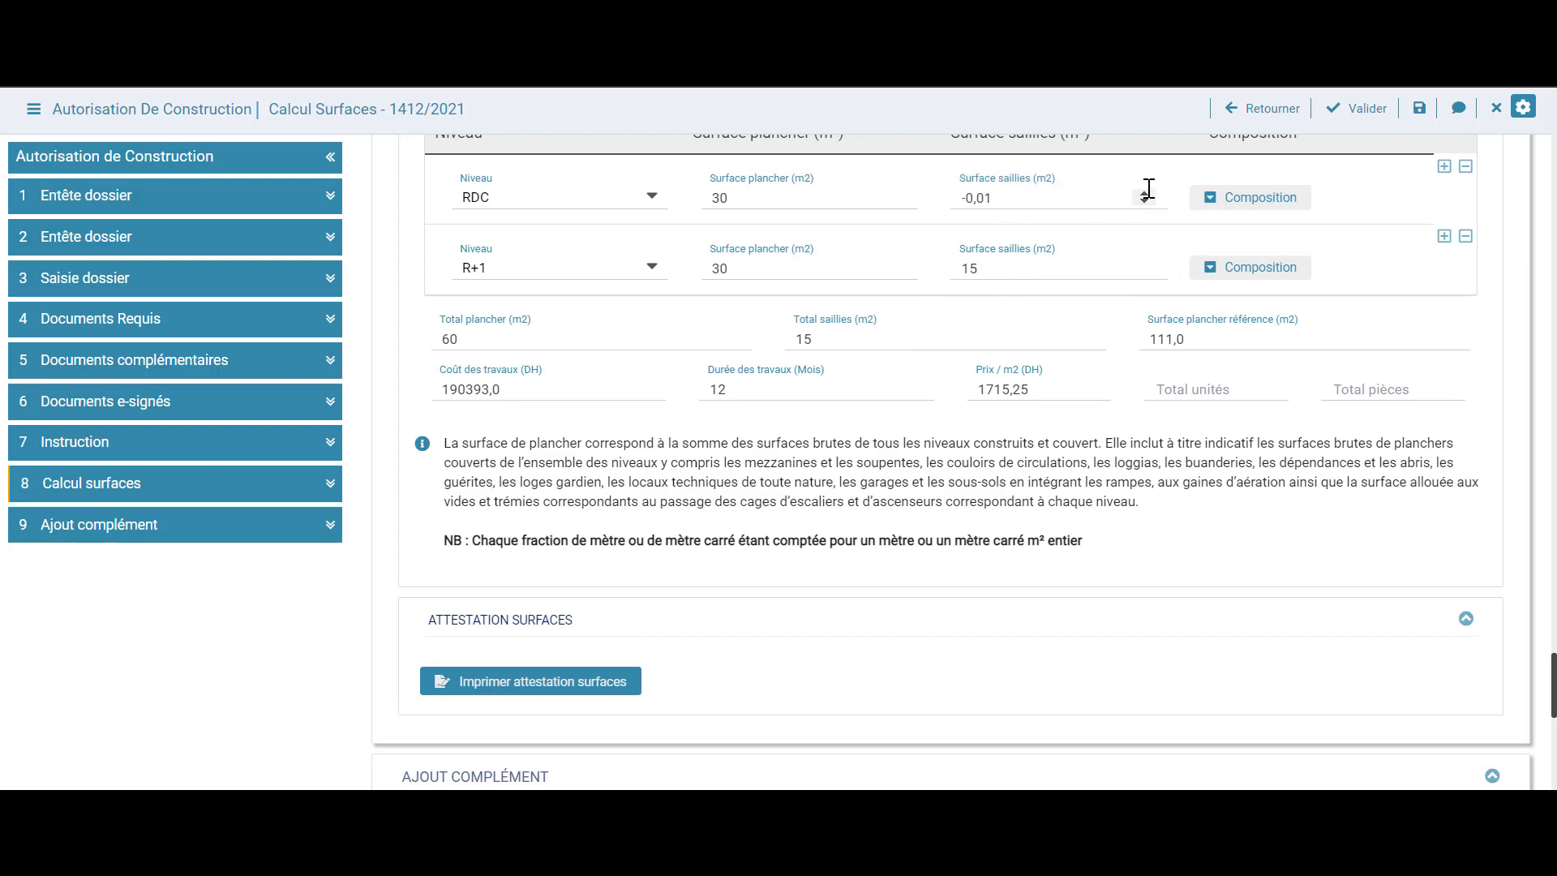
Set the R+1 composition to Maison and review the totals (60 plancher, 15 saillies)
{"action": "left_click", "coordinate": [1206, 265]}
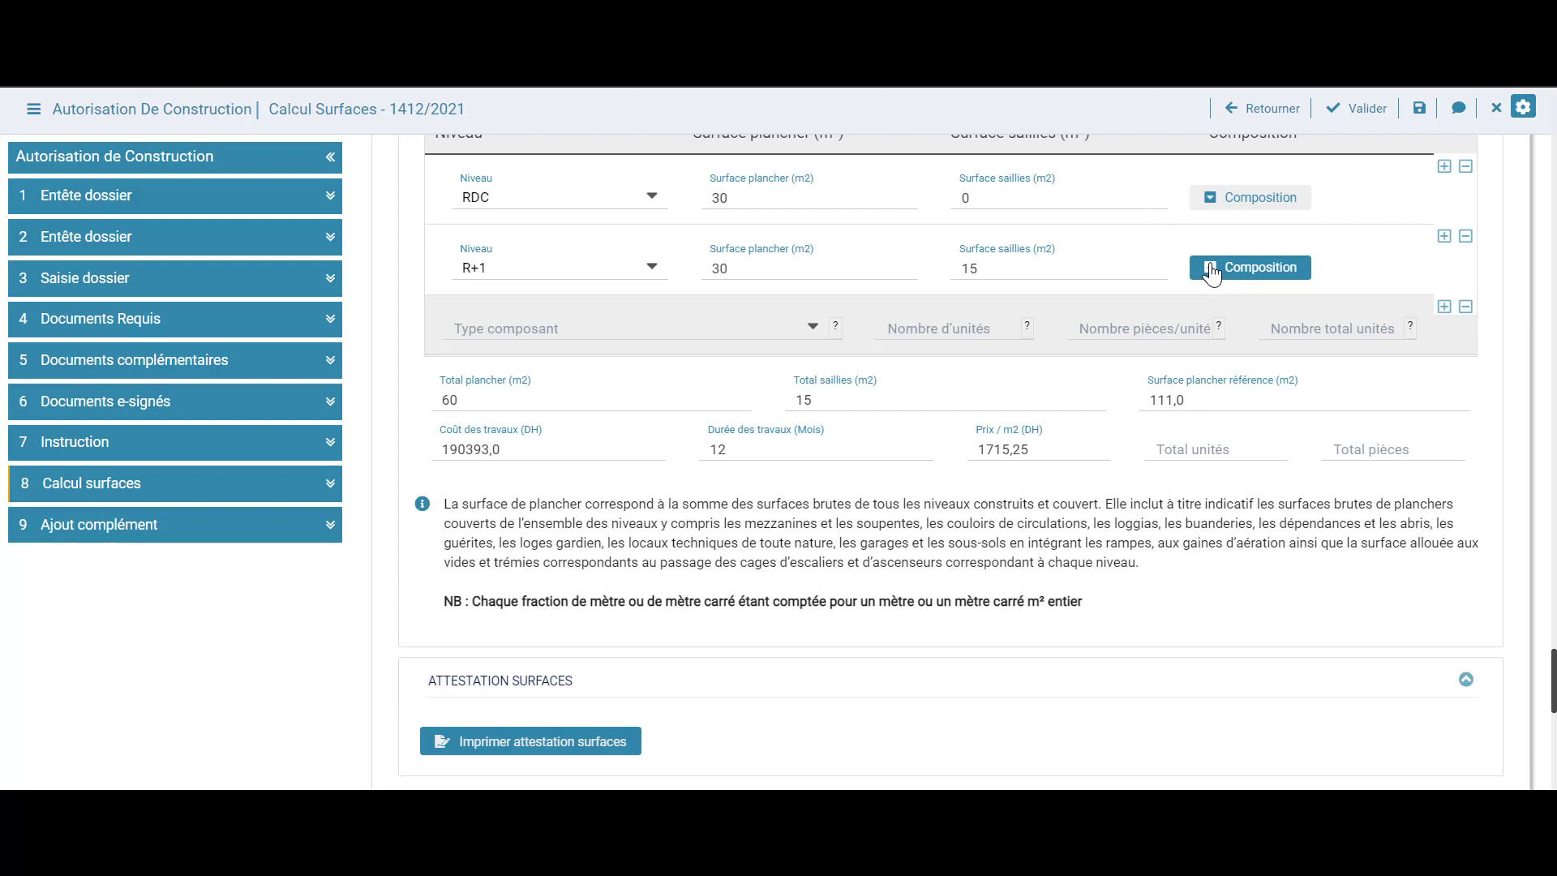
{"action": "left_click", "coordinate": [584, 339]}
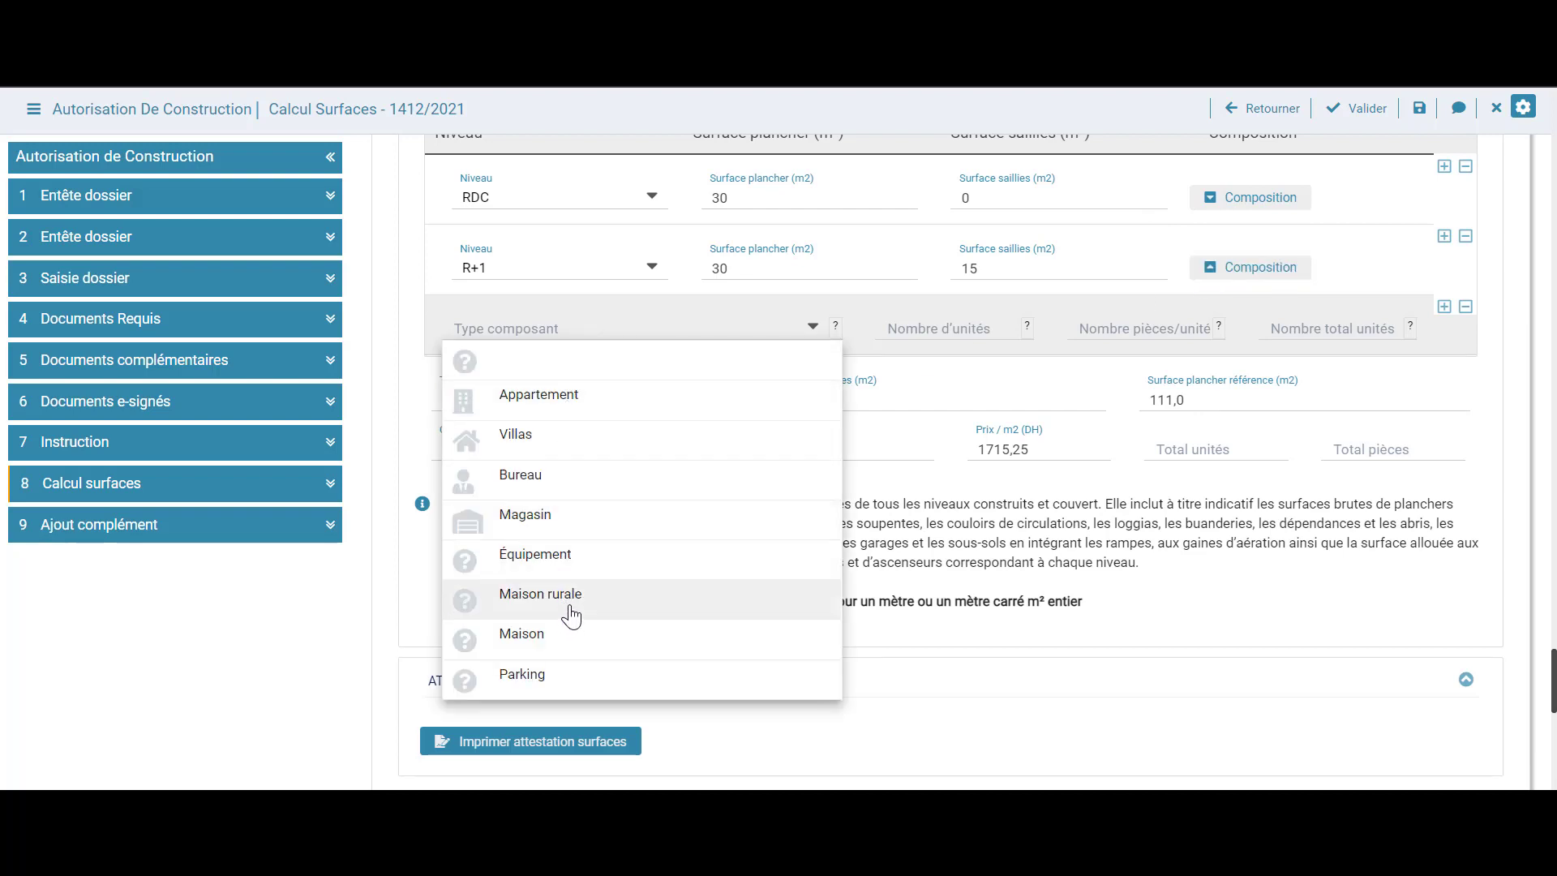
{"action": "left_click", "coordinate": [570, 649]}
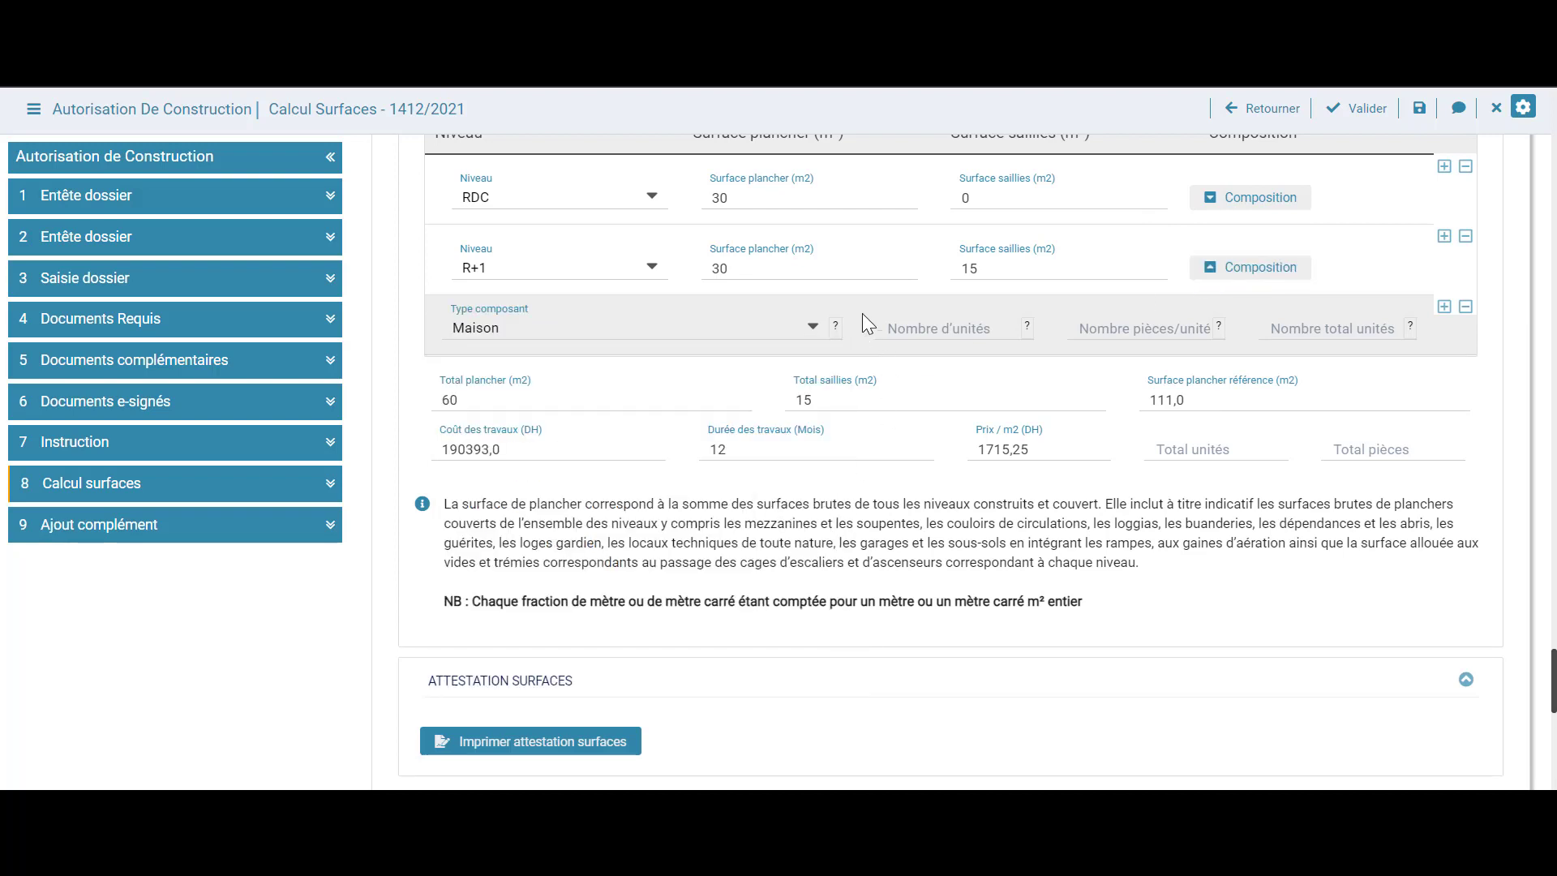
{"action": "left_click", "coordinate": [947, 328]}
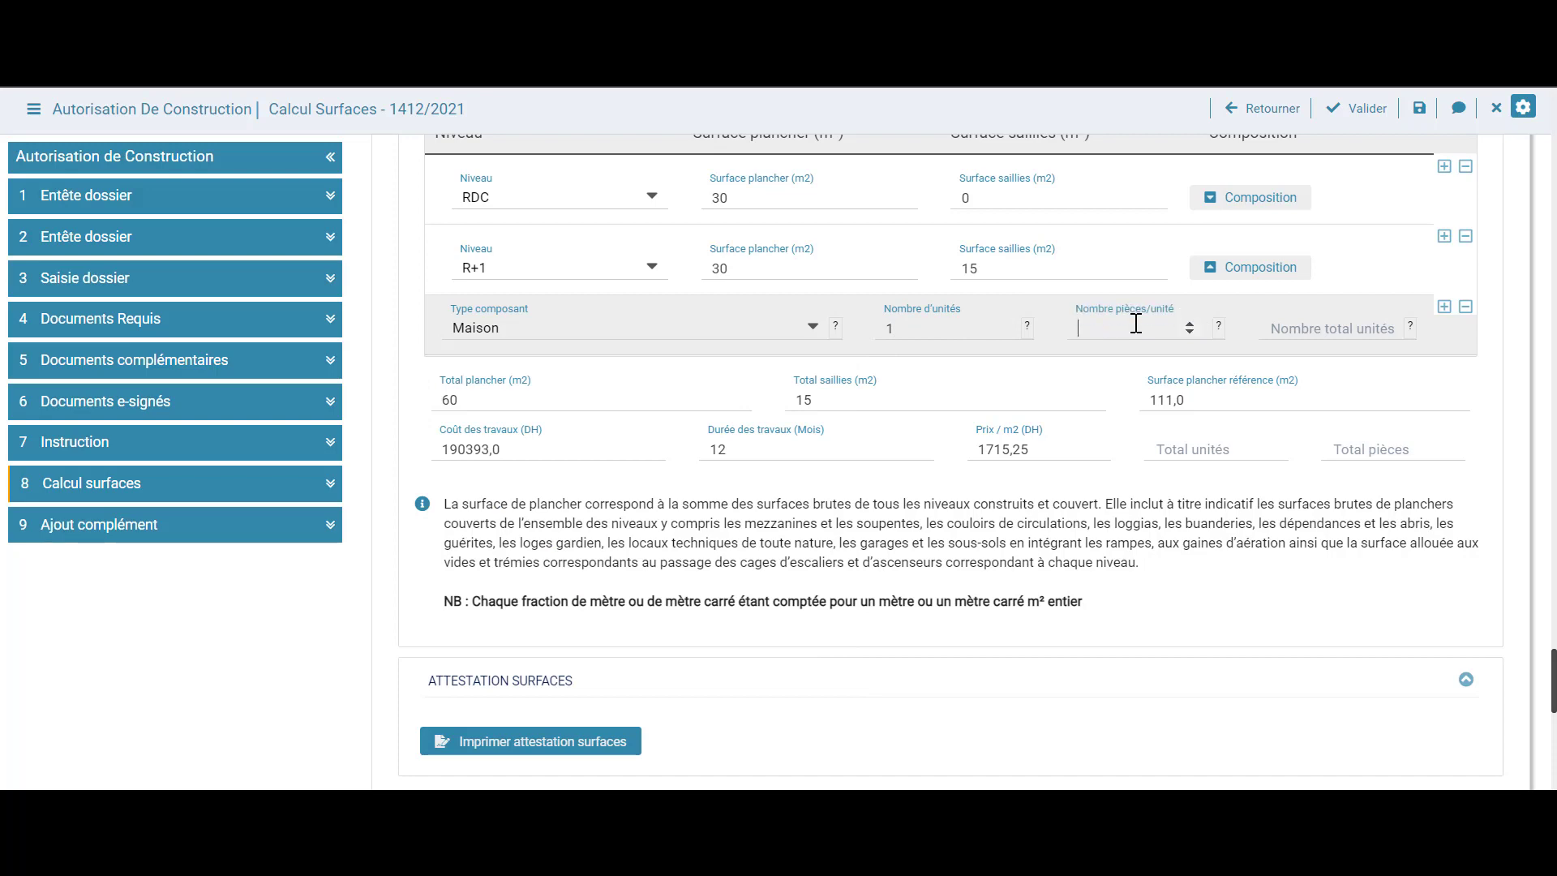
{"action": "left_click", "coordinate": [1240, 270]}
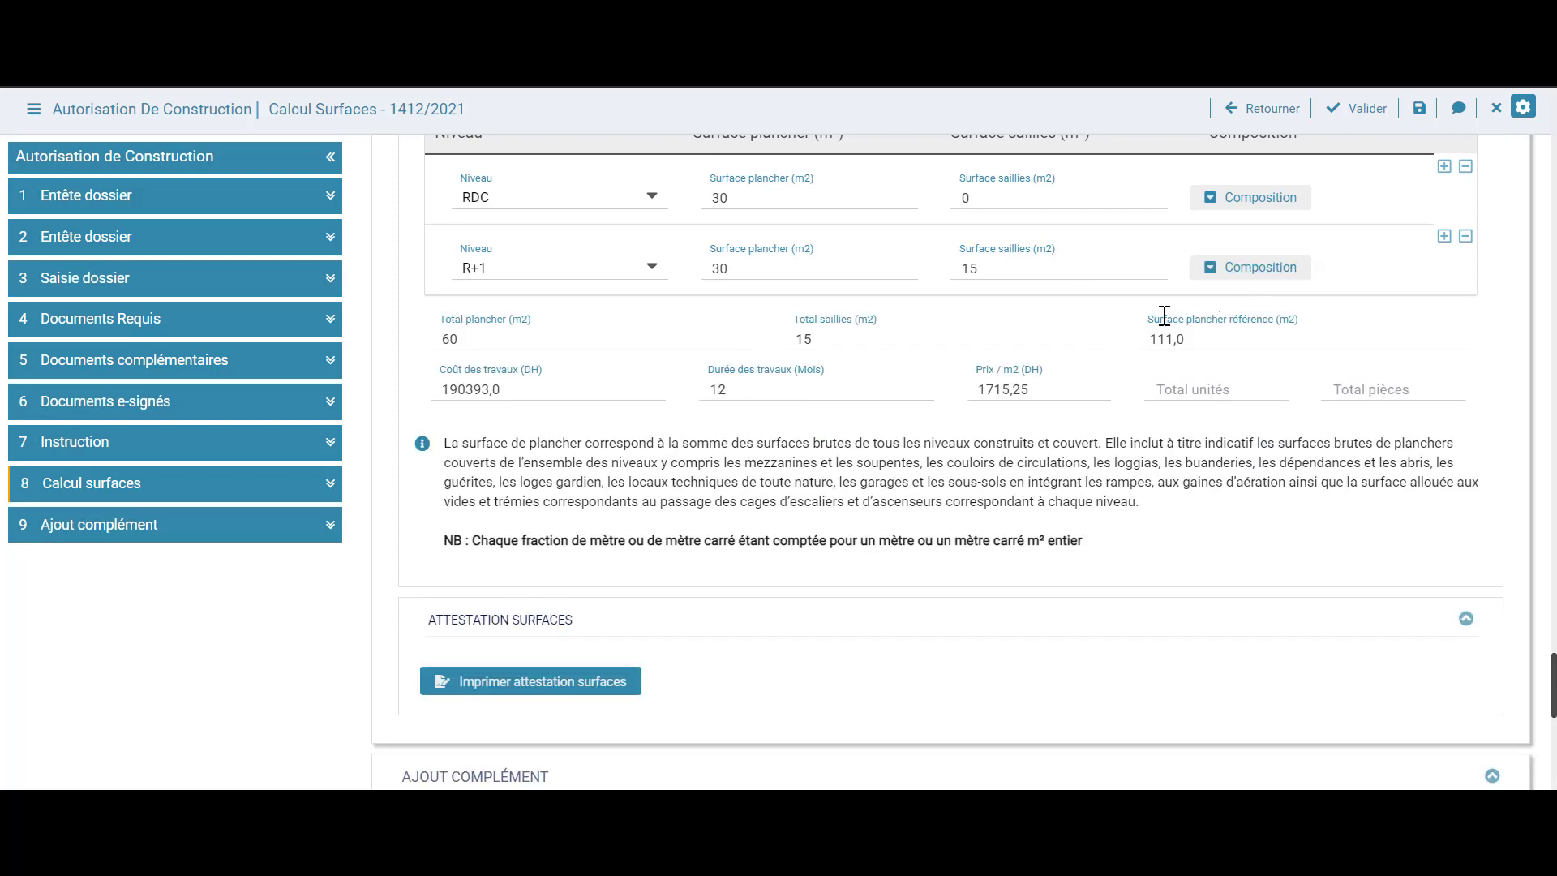
{"action": "scroll", "coordinate": [1040, 359], "scroll_direction": "down", "scroll_amount": 3}
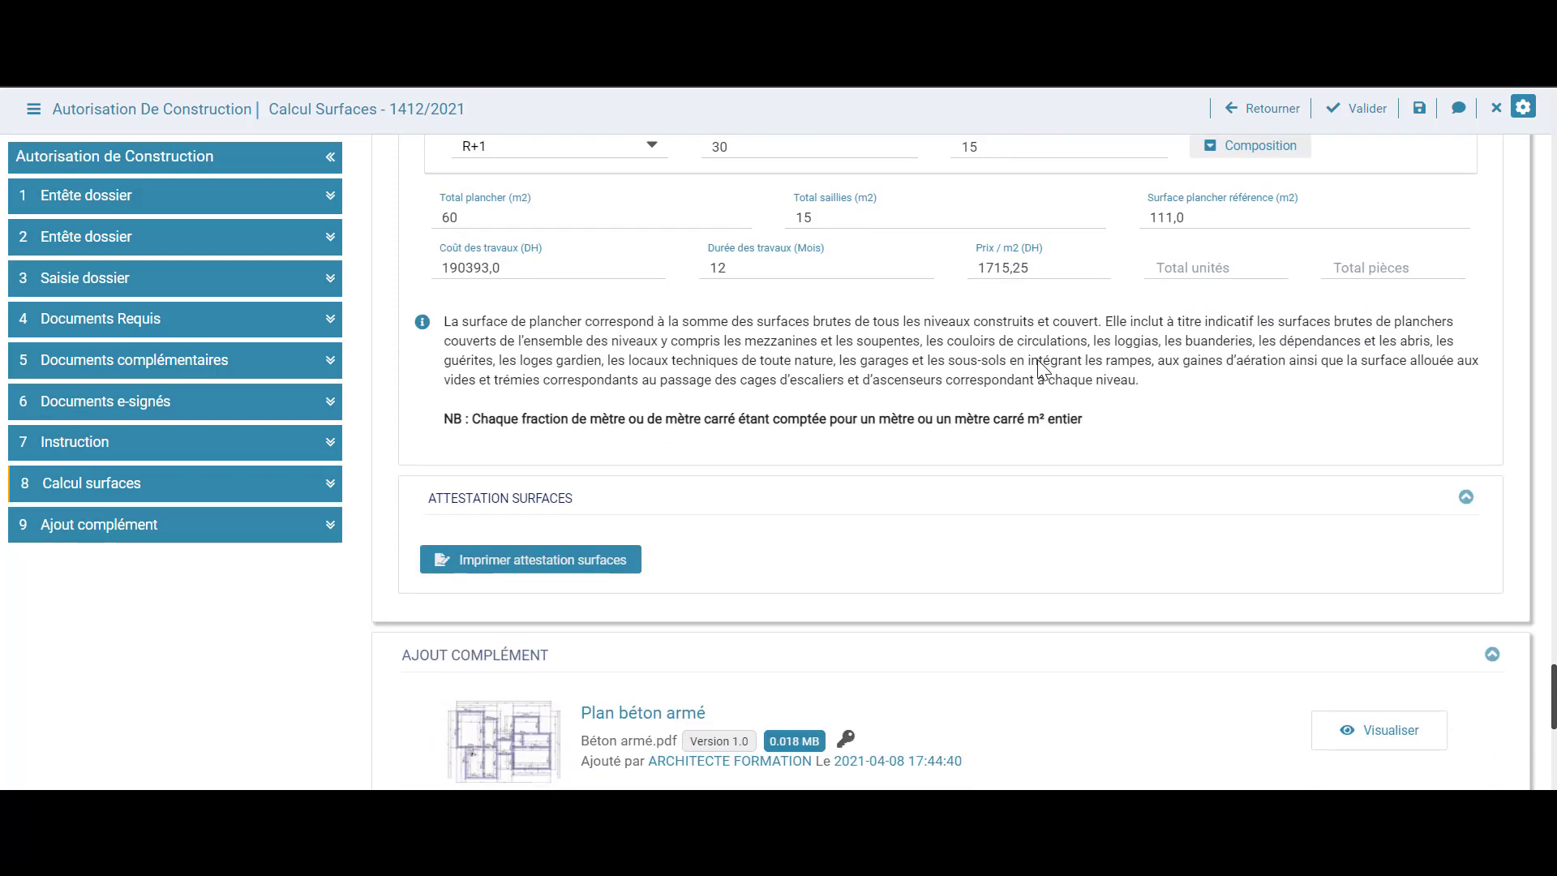
{"action": "scroll", "coordinate": [1039, 358], "scroll_direction": "up", "scroll_amount": 3}
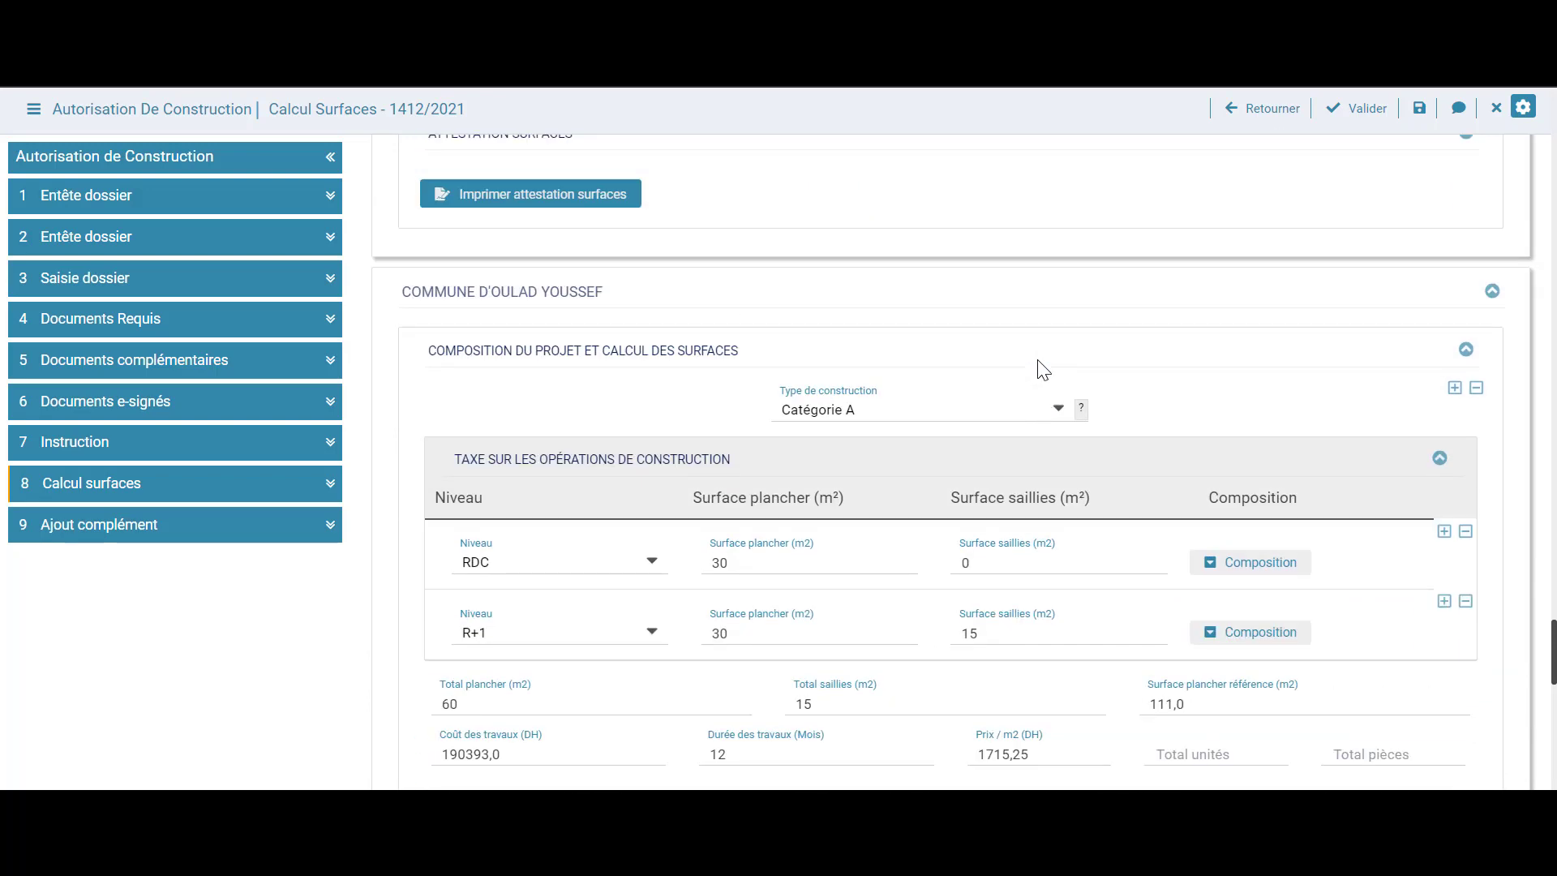
{"action": "scroll", "coordinate": [1042, 369], "scroll_direction": "up", "scroll_amount": 3}
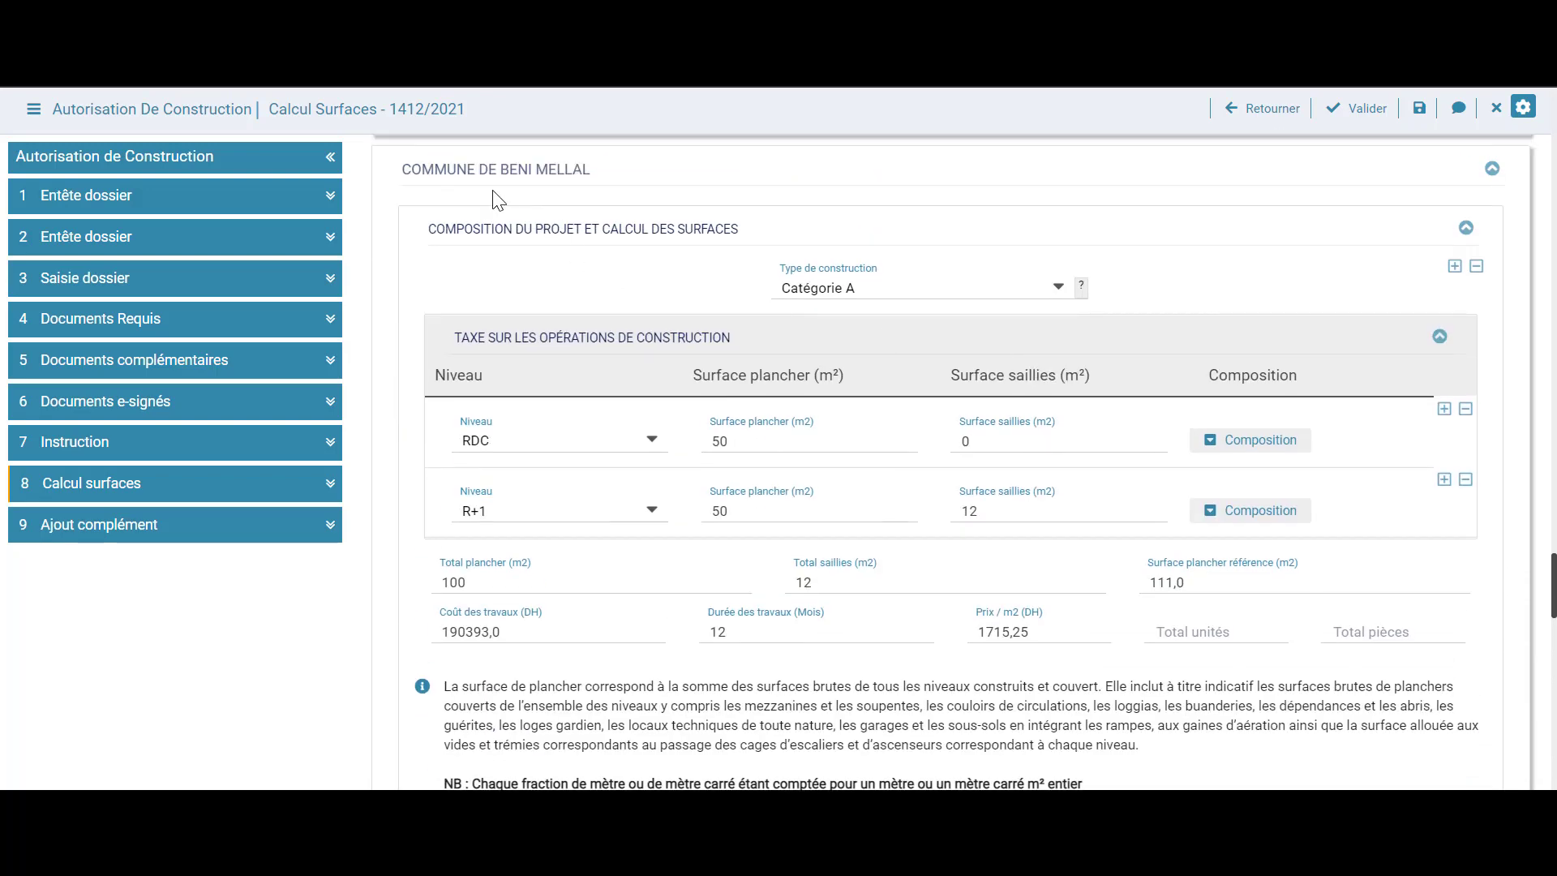
{"action": "scroll", "coordinate": [619, 375], "scroll_direction": "down", "scroll_amount": 6}
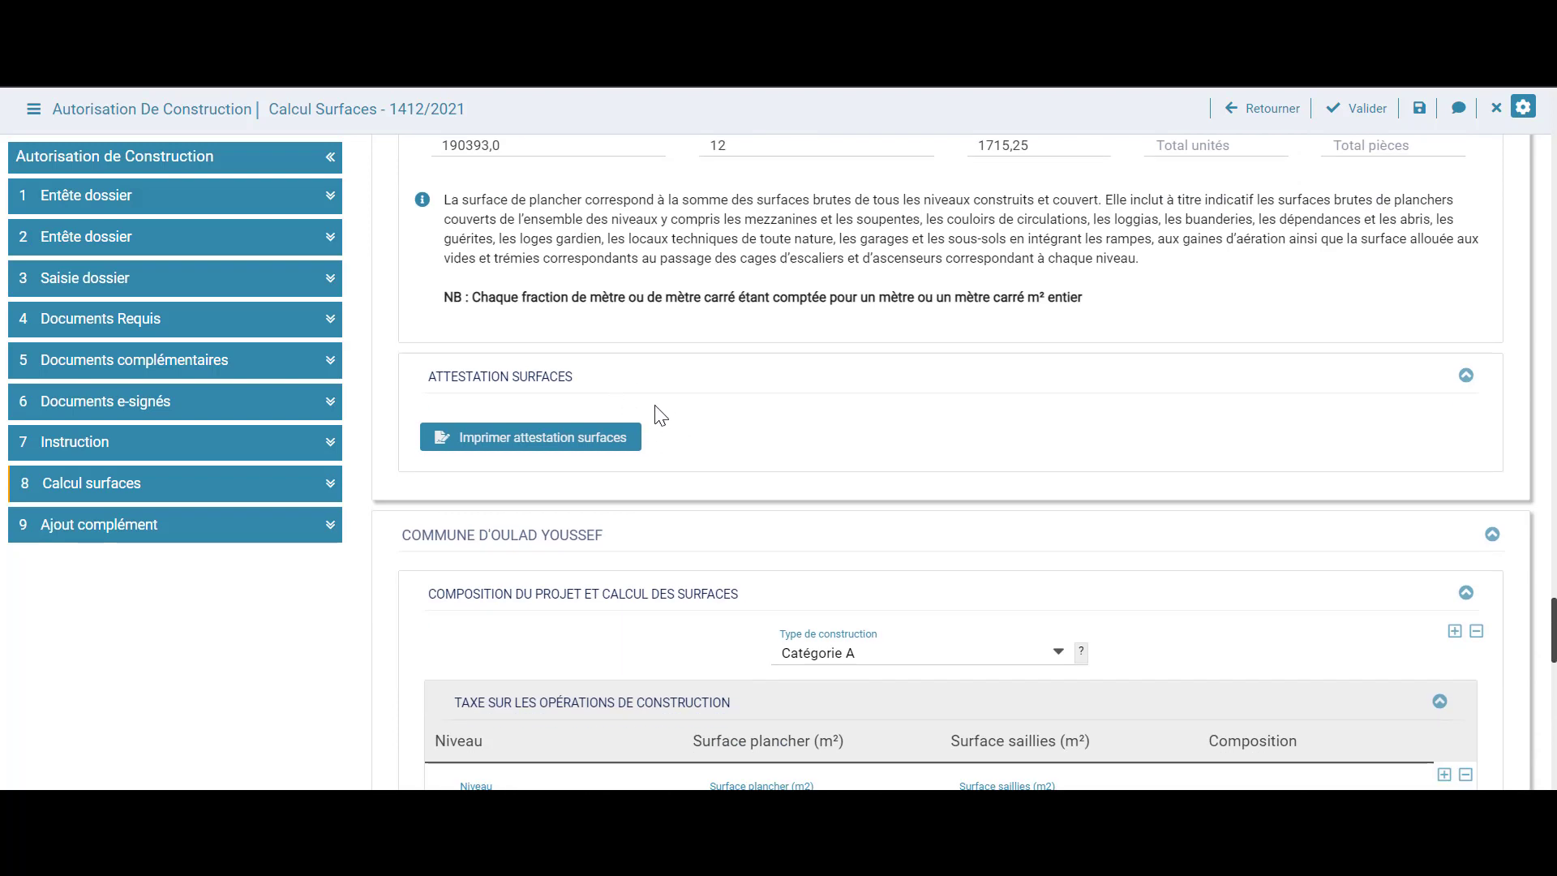
Print the Beni Mellal surface attestation and close its preview
{"action": "left_click", "coordinate": [601, 445]}
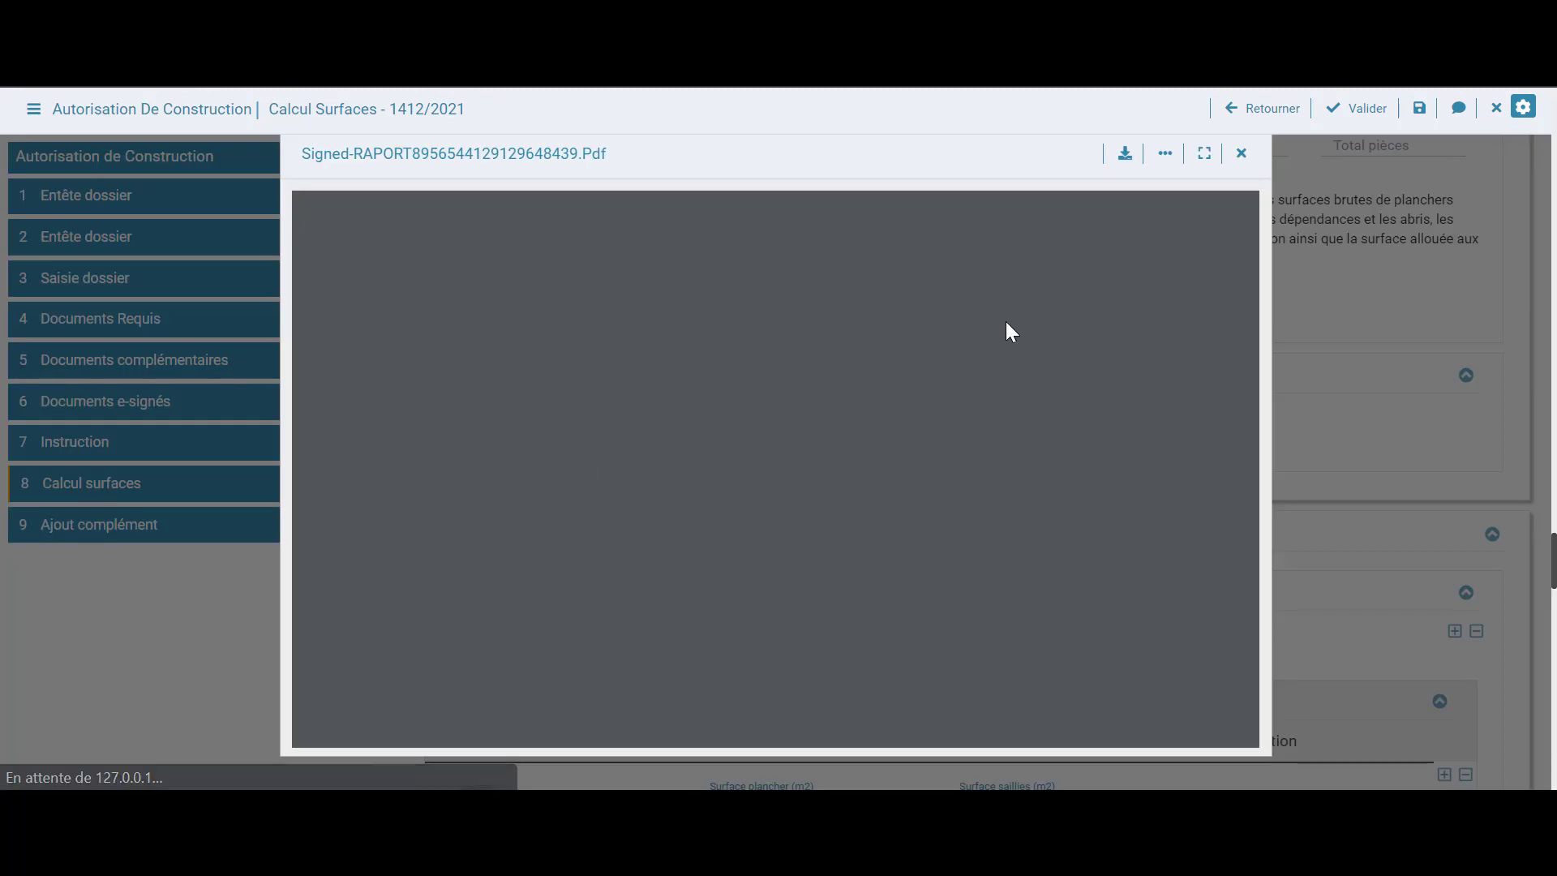
{"action": "scroll", "coordinate": [1014, 367], "scroll_direction": "down", "scroll_amount": 6}
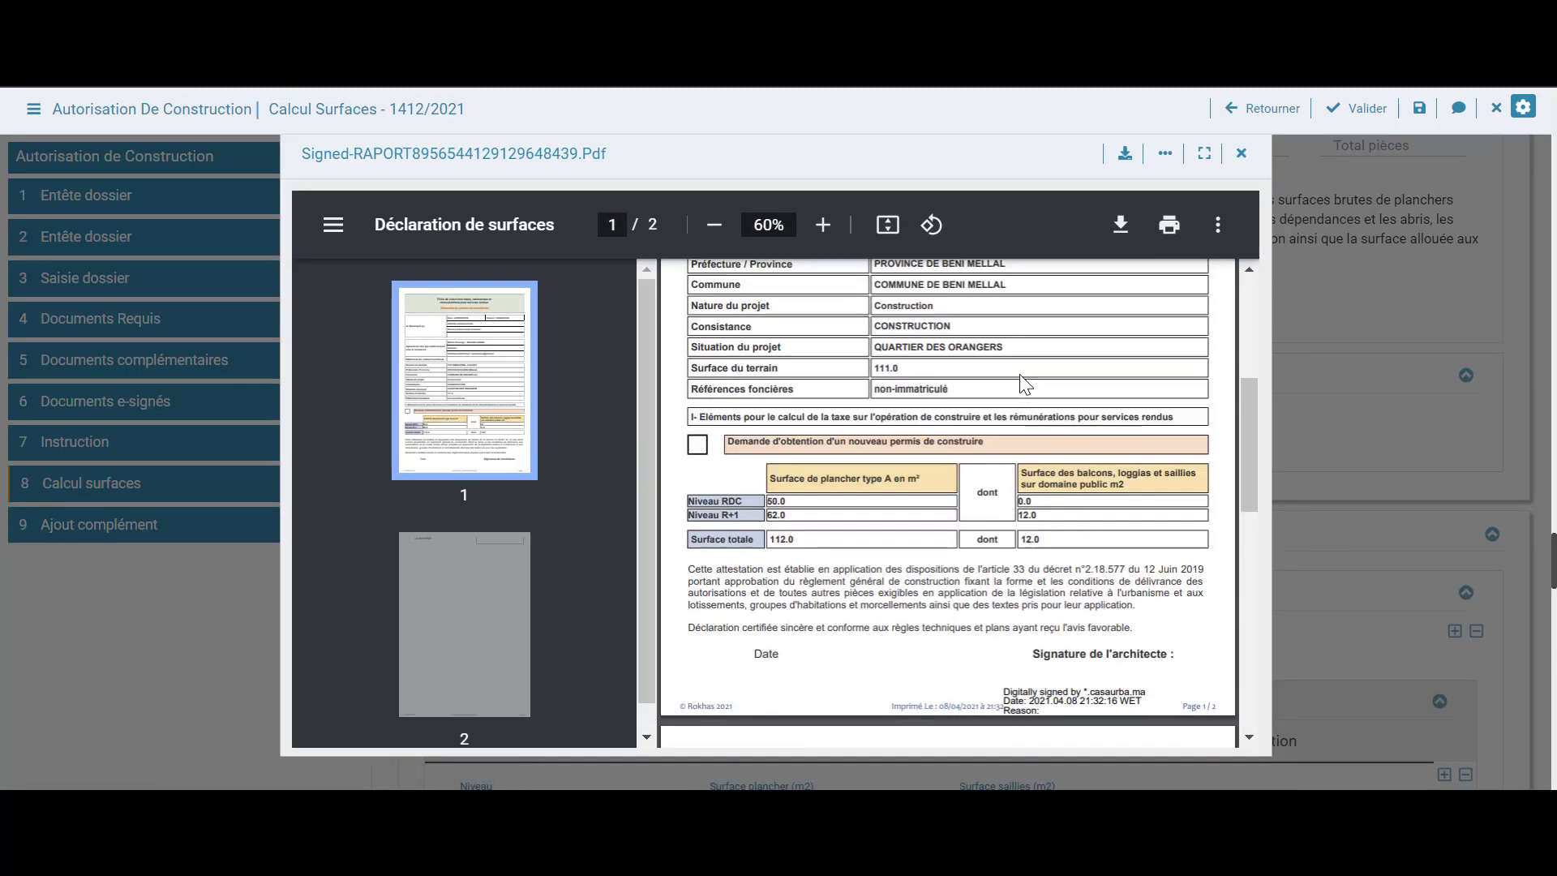
{"action": "scroll", "coordinate": [1135, 324], "scroll_direction": "up", "scroll_amount": 5}
{"action": "left_click", "coordinate": [1241, 154]}
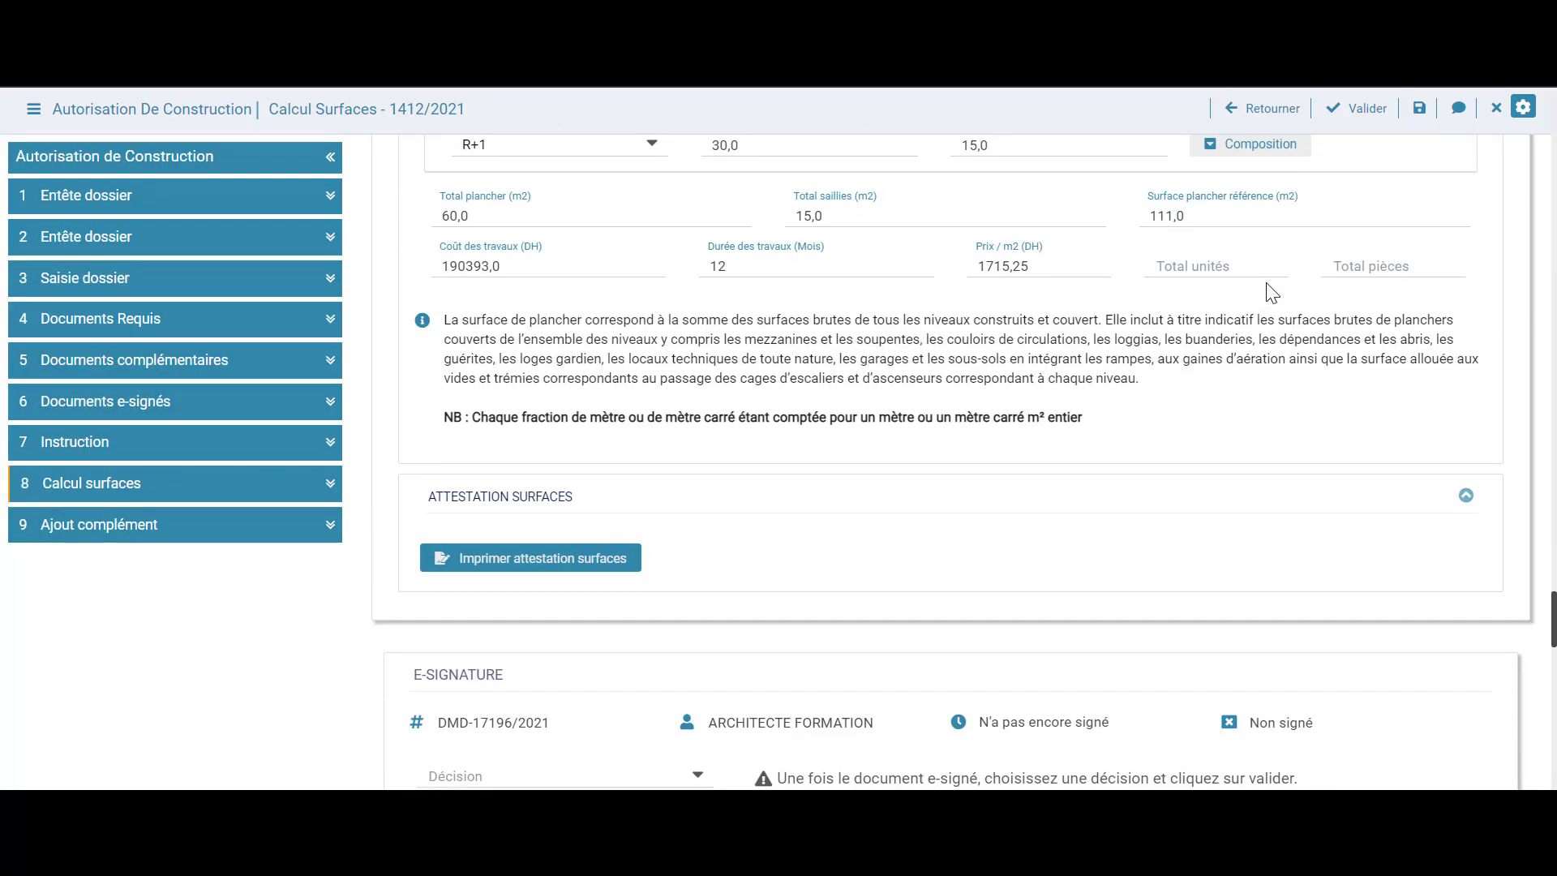
{"action": "scroll", "coordinate": [1271, 292], "scroll_direction": "down", "scroll_amount": 7}
{"action": "scroll", "coordinate": [1272, 292], "scroll_direction": "down", "scroll_amount": 2}
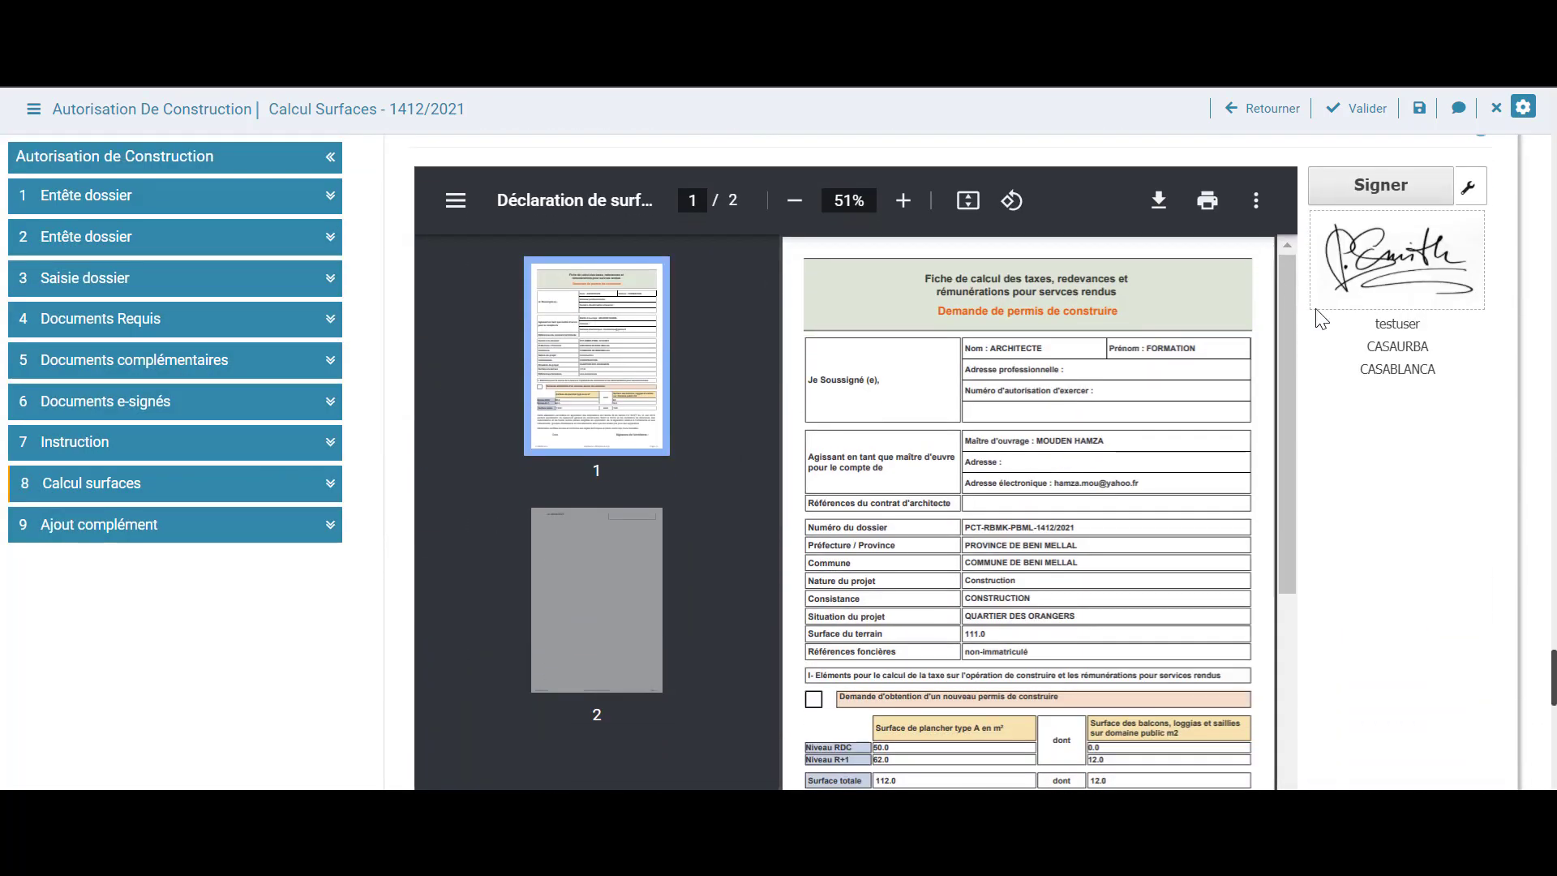
{"action": "scroll", "coordinate": [1332, 464], "scroll_direction": "down", "scroll_amount": 4}
{"action": "scroll", "coordinate": [1333, 462], "scroll_direction": "up", "scroll_amount": 8}
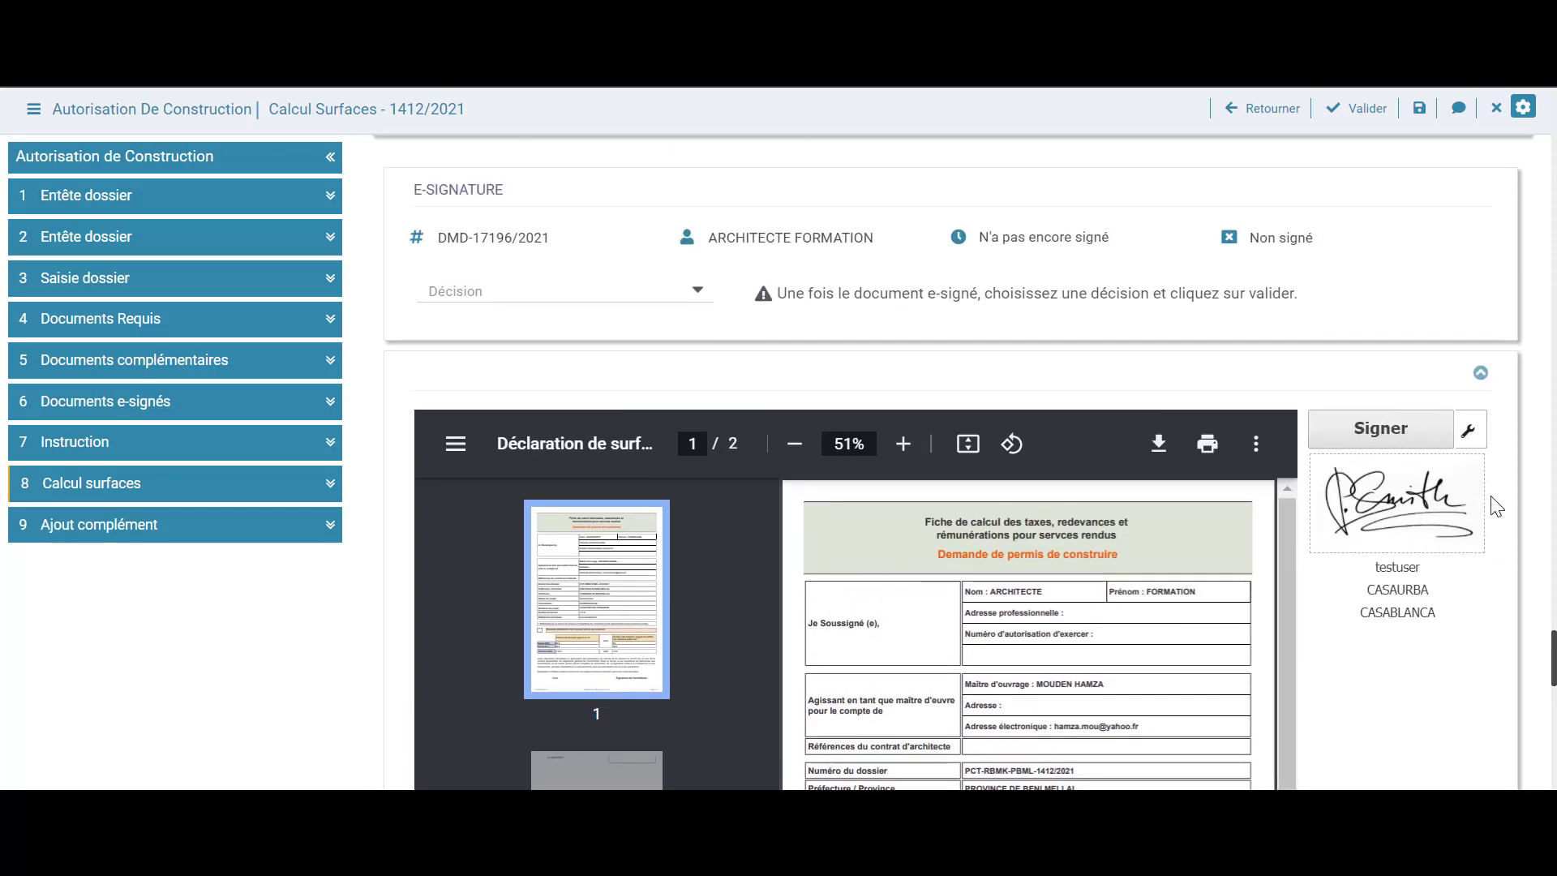
E-sign the Beni Mellal attestation and submit the Valider decision
{"action": "left_click", "coordinate": [1392, 434]}
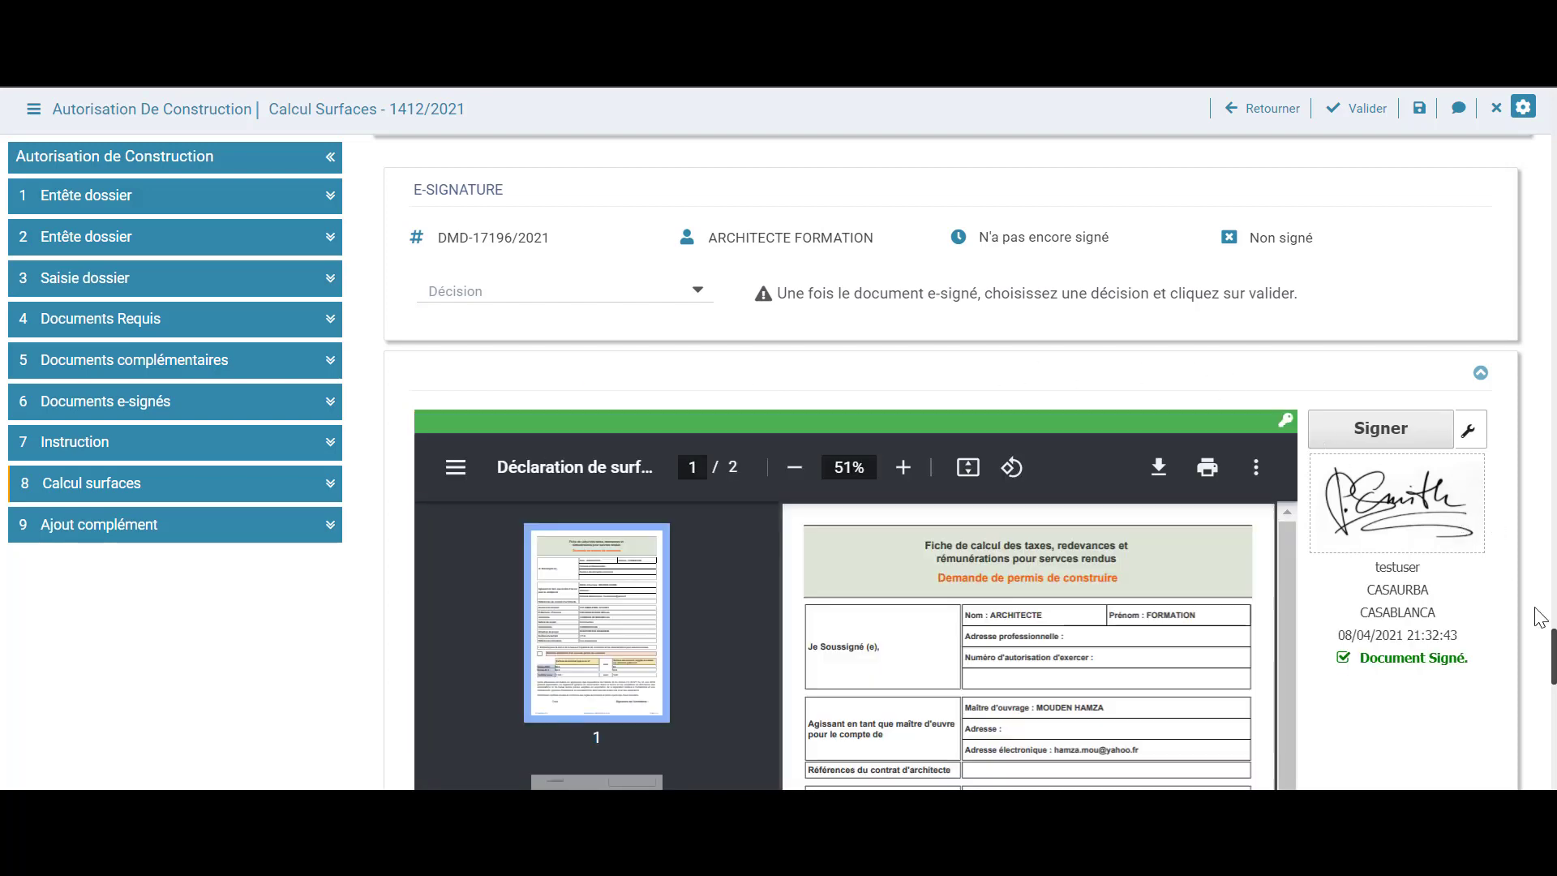
{"action": "scroll", "coordinate": [1471, 652], "scroll_direction": "down", "scroll_amount": 3}
{"action": "scroll", "coordinate": [1243, 587], "scroll_direction": "down", "scroll_amount": 5}
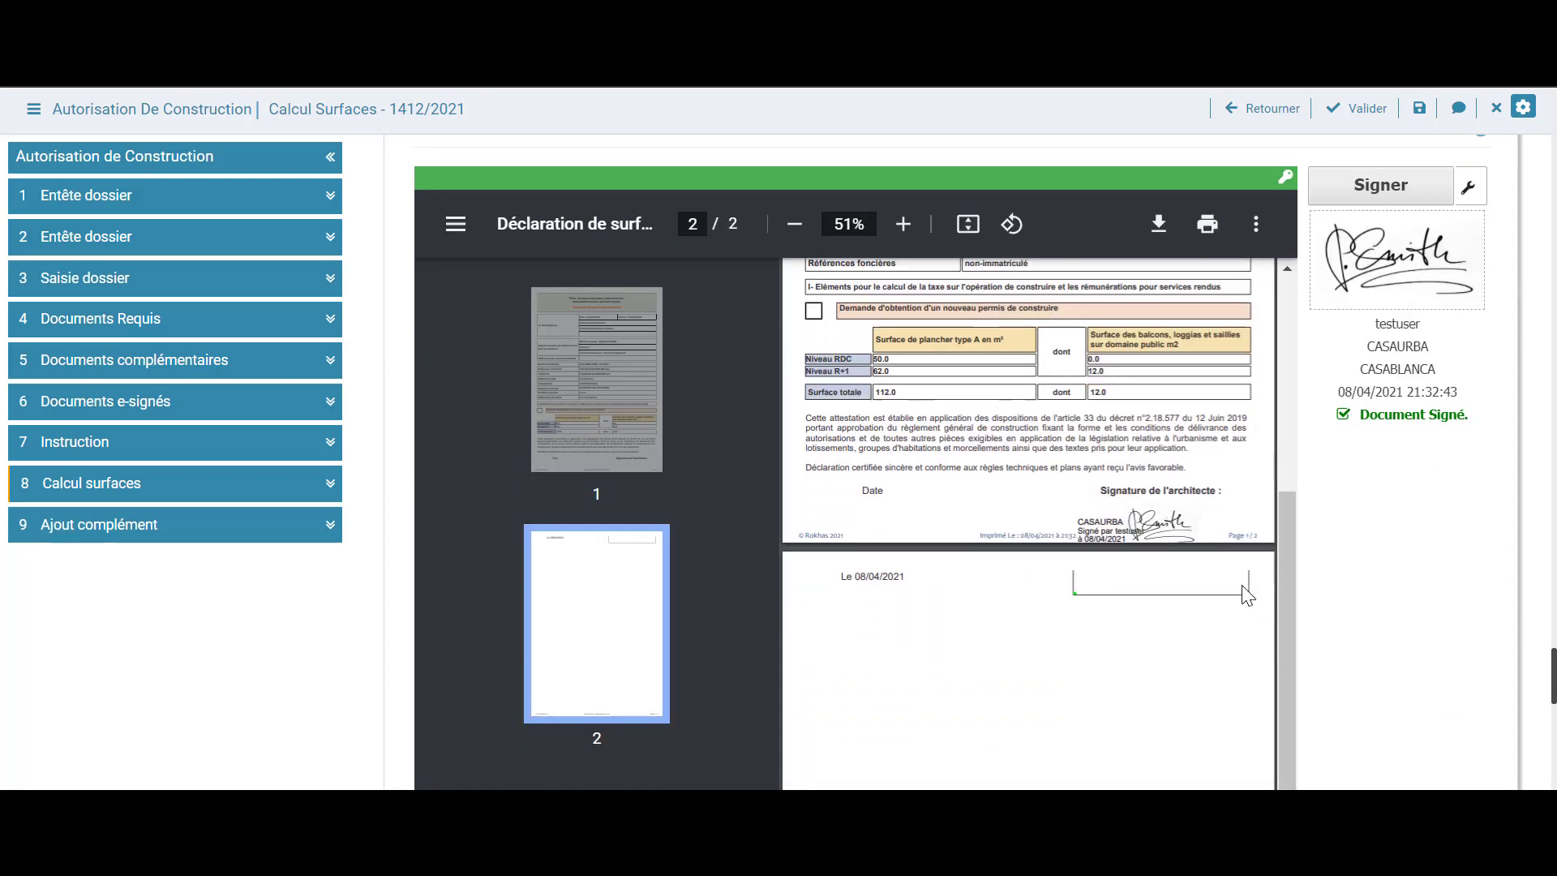
{"action": "scroll", "coordinate": [1242, 585], "scroll_direction": "up", "scroll_amount": 5}
{"action": "scroll", "coordinate": [1246, 596], "scroll_direction": "up", "scroll_amount": 1}
{"action": "scroll", "coordinate": [1494, 591], "scroll_direction": "up", "scroll_amount": 3}
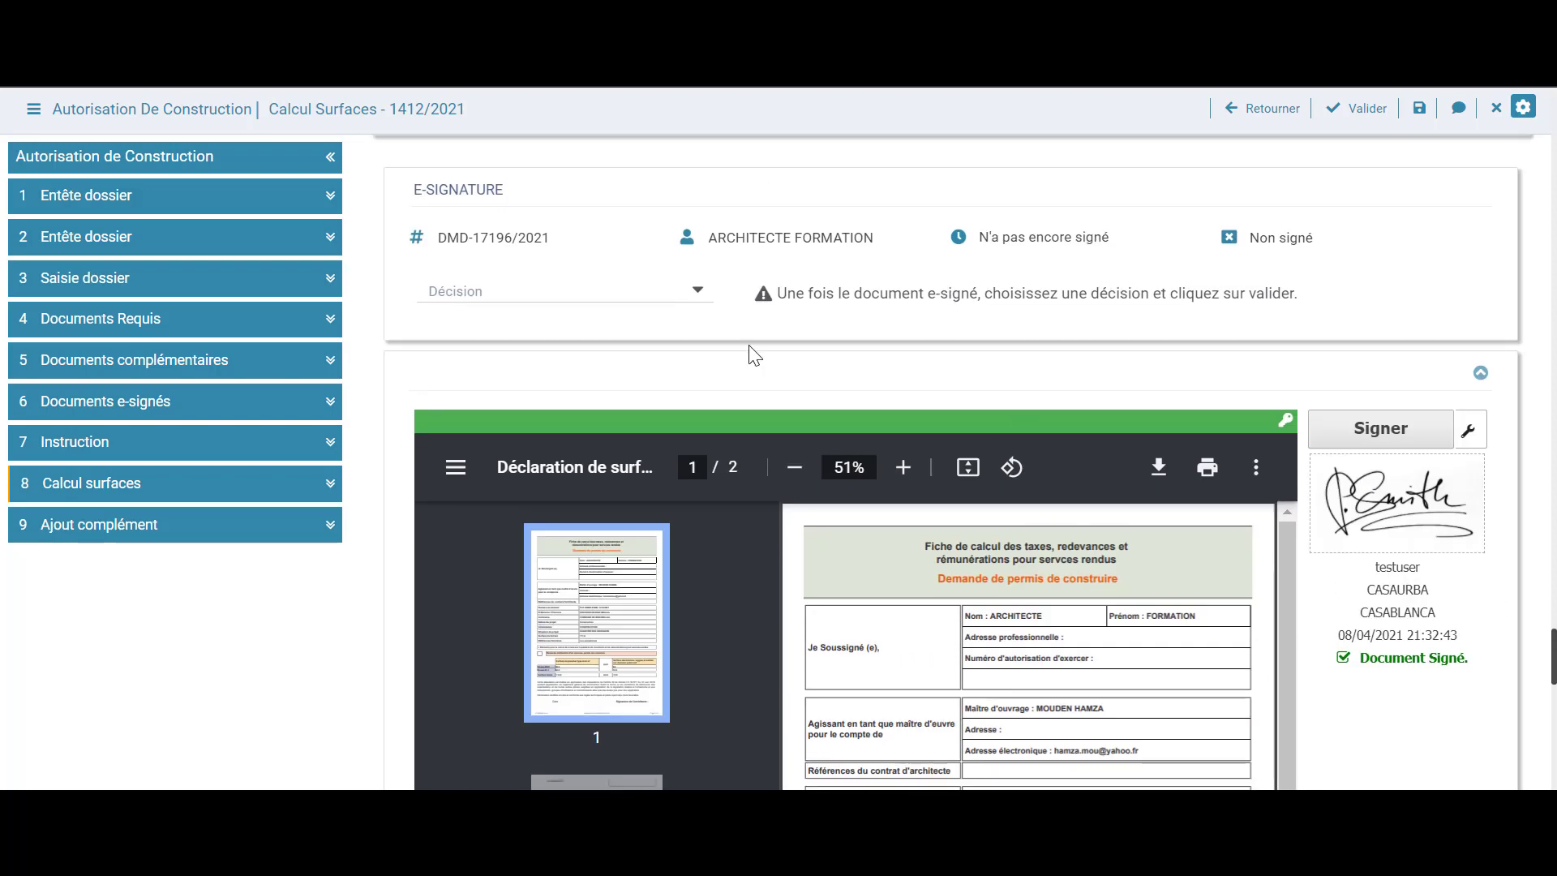
{"action": "left_click", "coordinate": [664, 300]}
{"action": "left_click", "coordinate": [646, 320]}
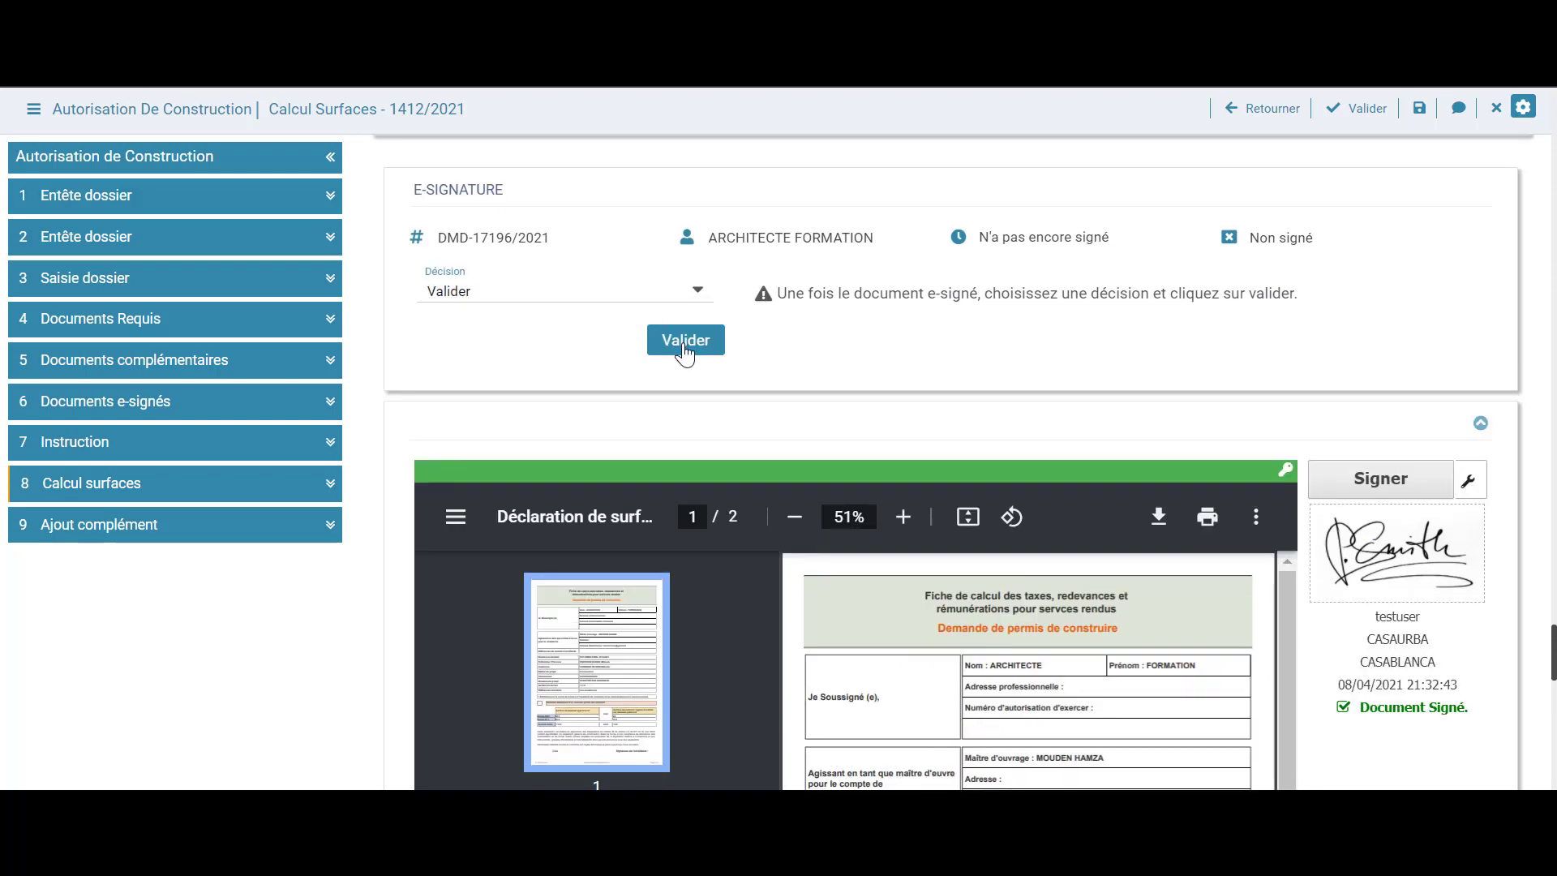
{"action": "left_click", "coordinate": [685, 340]}
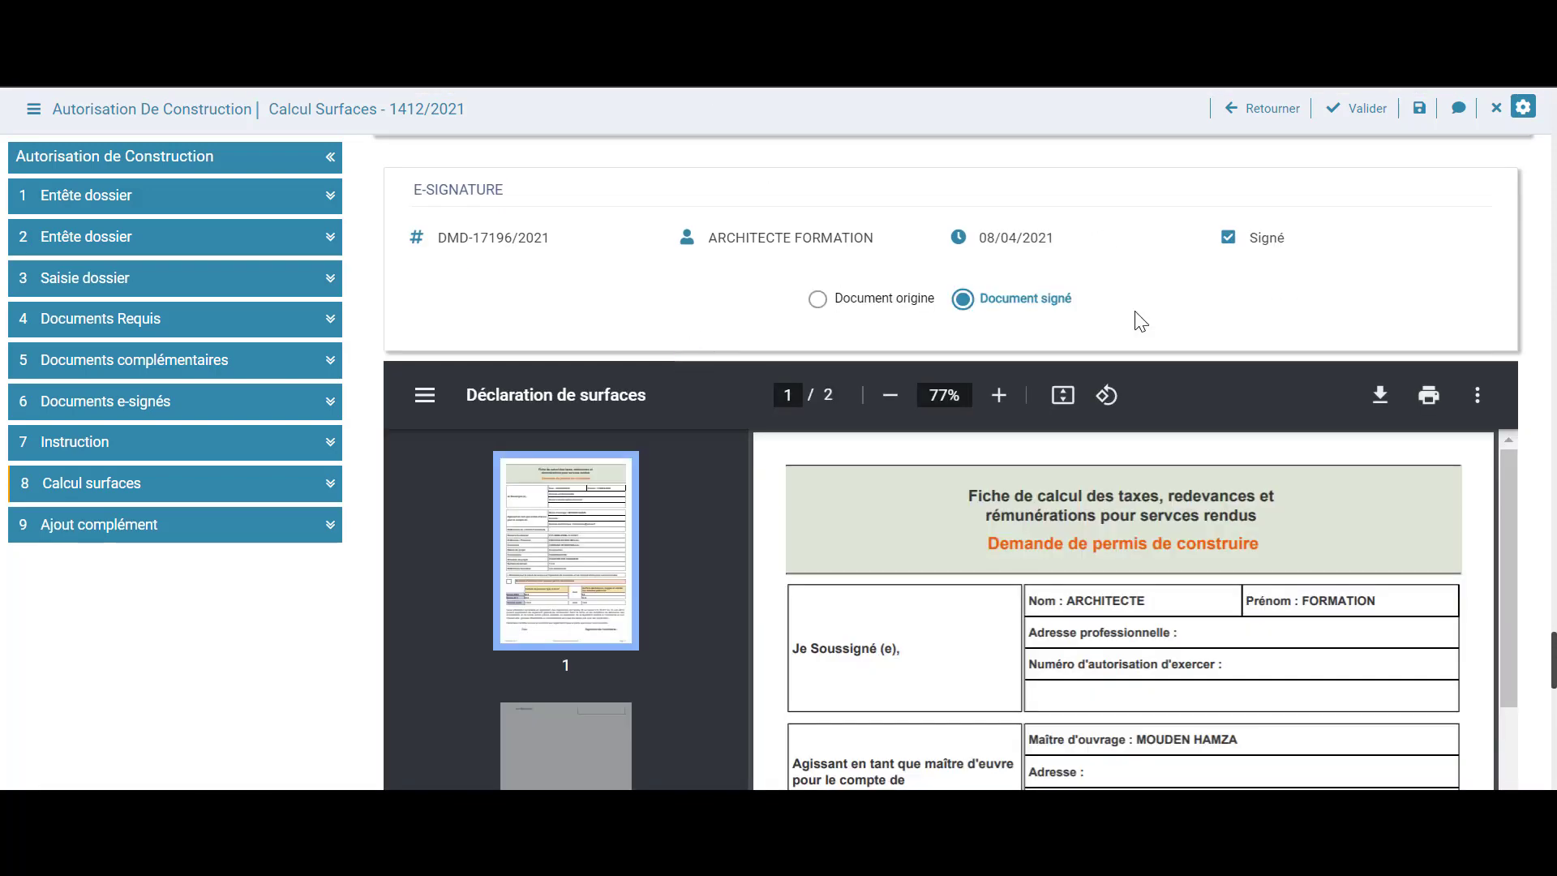
Generate the Oulad Youssef surface attestation and close its PDF preview
{"action": "scroll", "coordinate": [1306, 313], "scroll_direction": "up", "scroll_amount": 9}
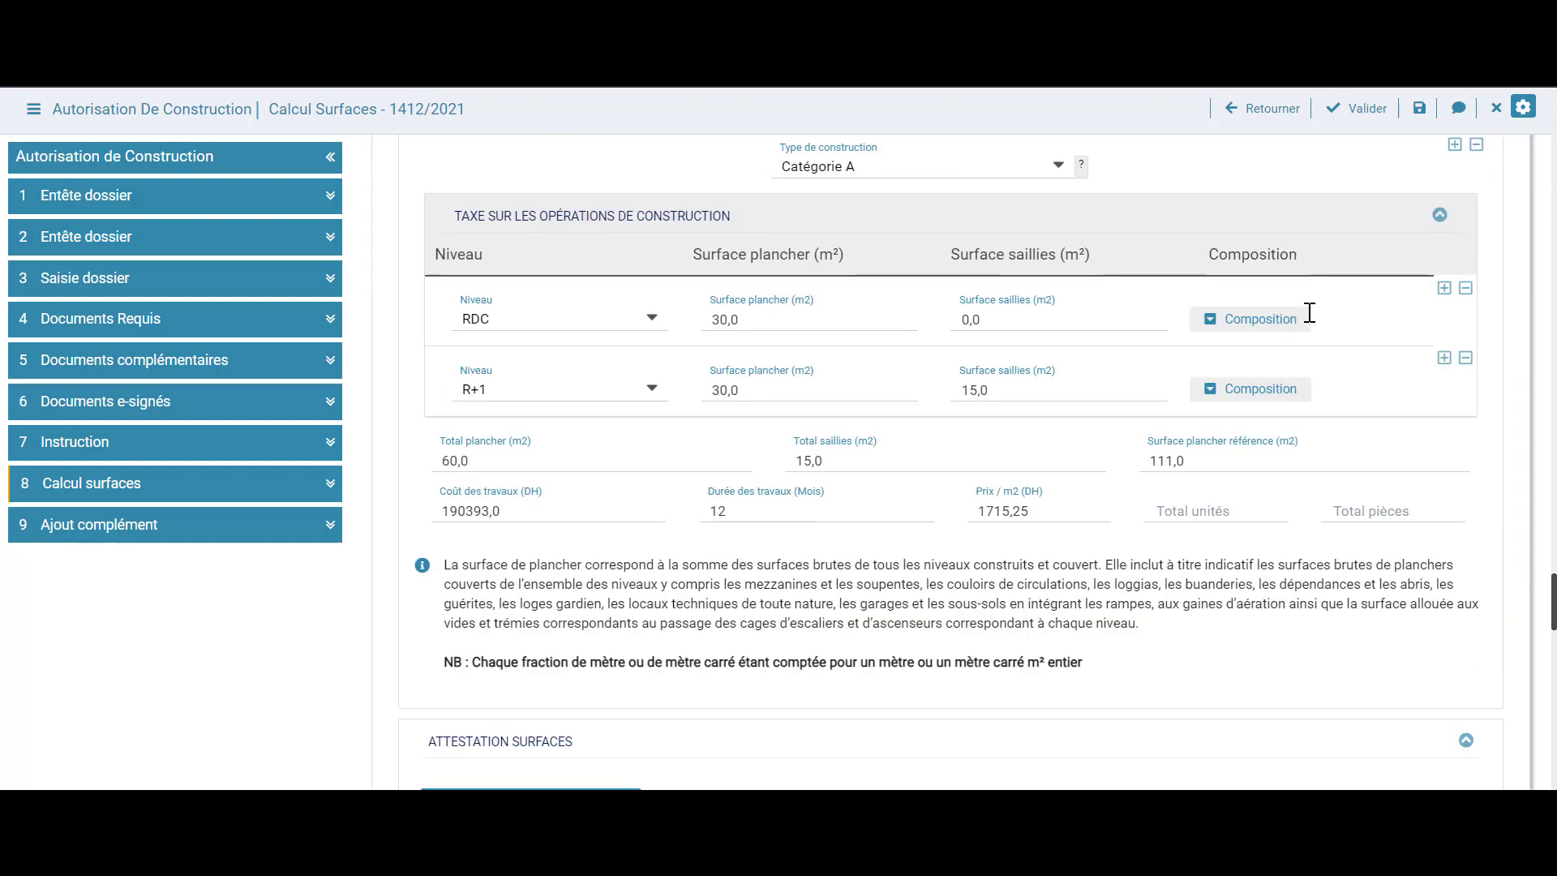
{"action": "scroll", "coordinate": [1306, 313], "scroll_direction": "up", "scroll_amount": 3}
{"action": "scroll", "coordinate": [1306, 313], "scroll_direction": "down", "scroll_amount": 6}
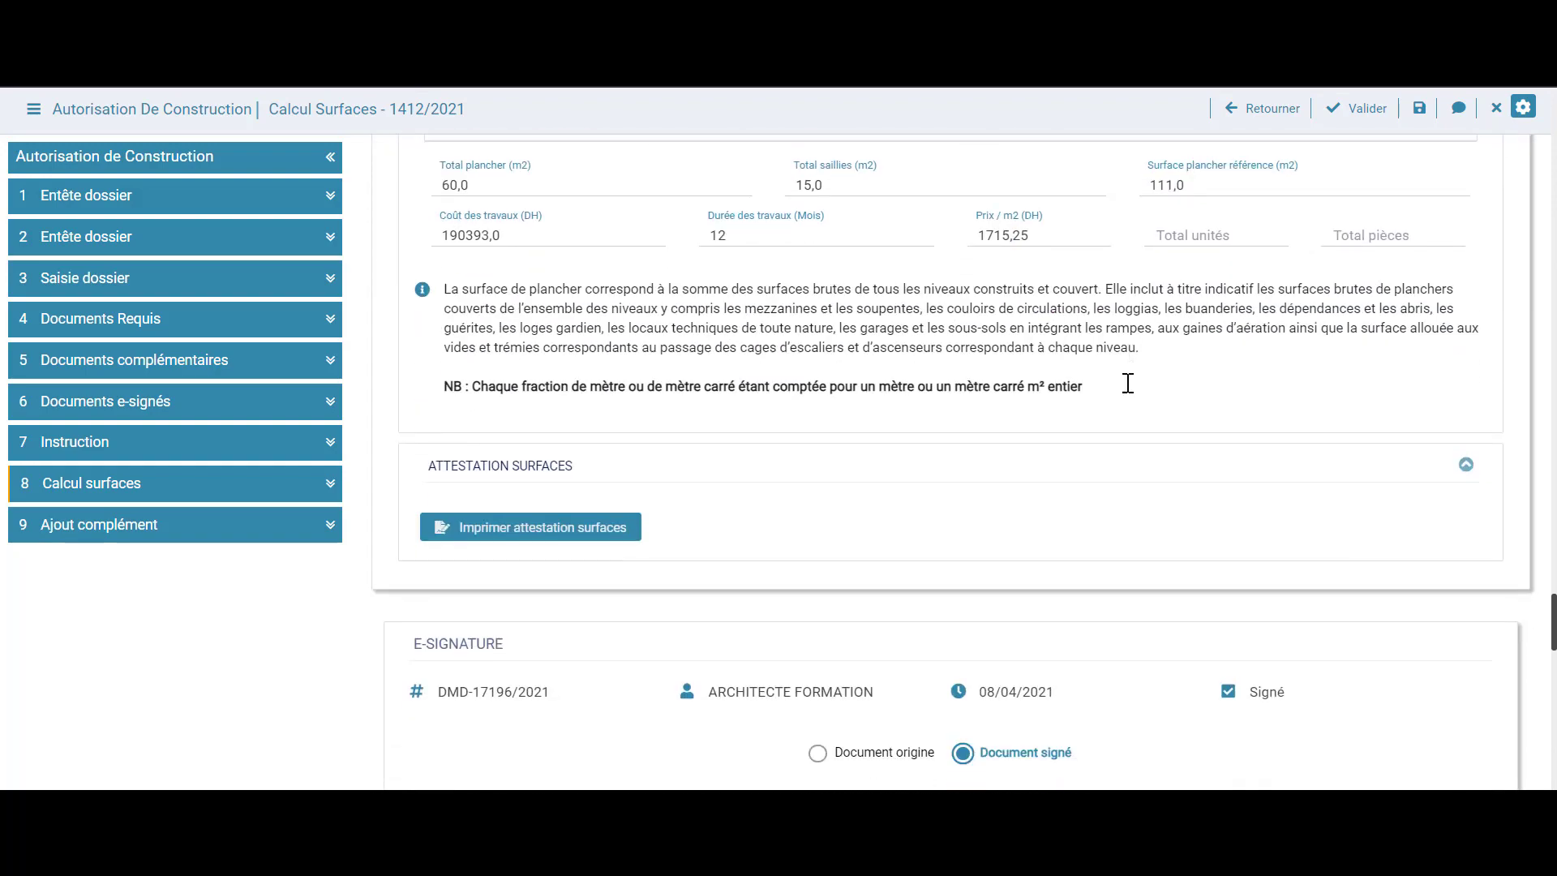
{"action": "scroll", "coordinate": [1127, 383], "scroll_direction": "down", "scroll_amount": 1}
{"action": "left_click", "coordinate": [504, 444]}
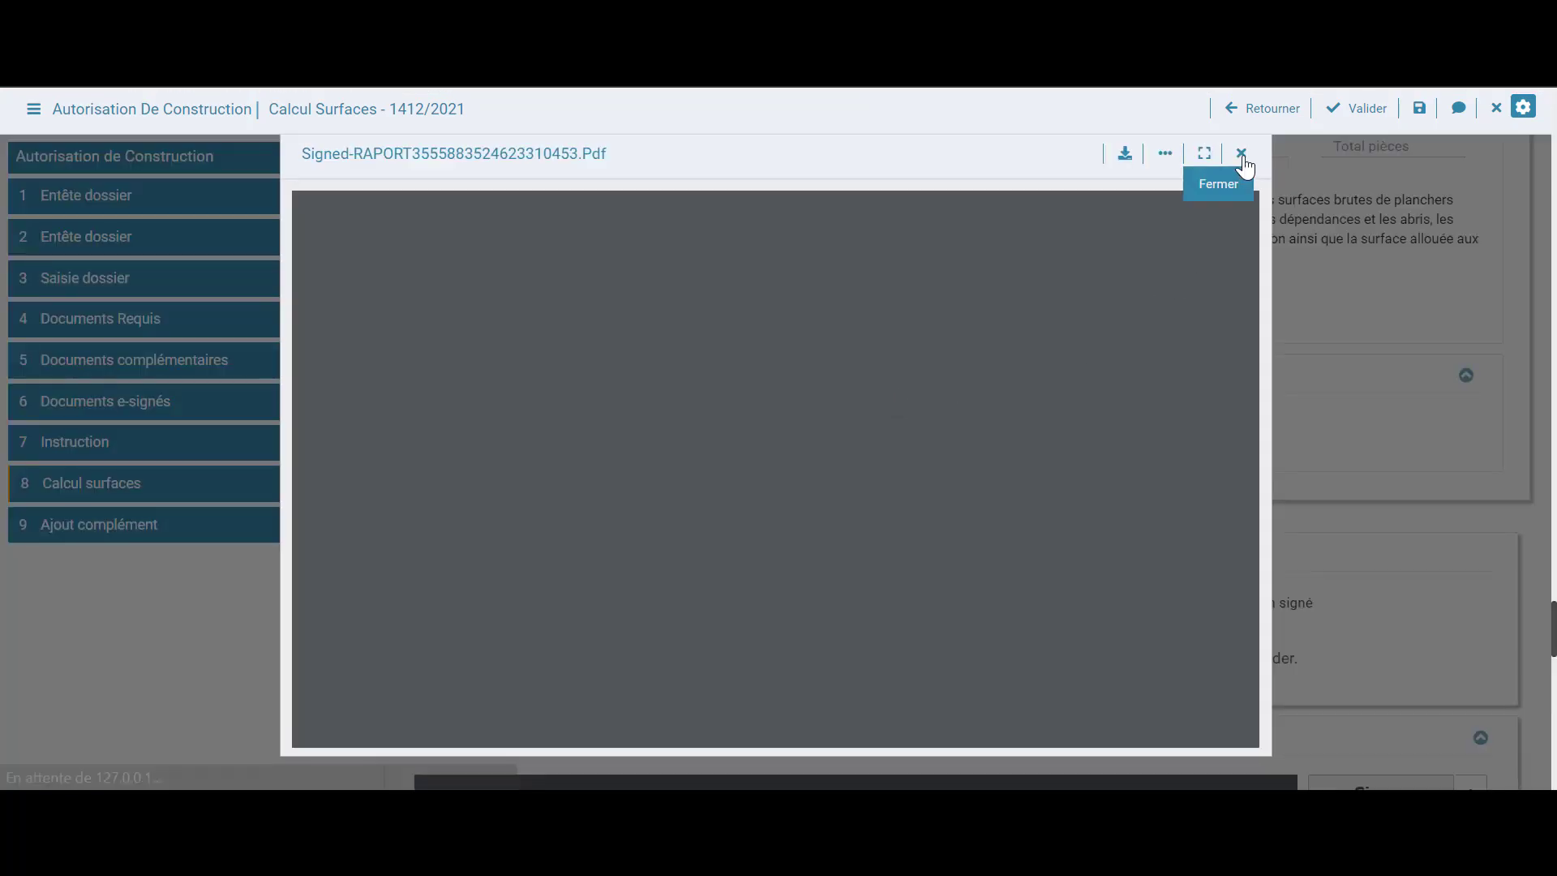
{"action": "scroll", "coordinate": [1167, 316], "scroll_direction": "down", "scroll_amount": 5}
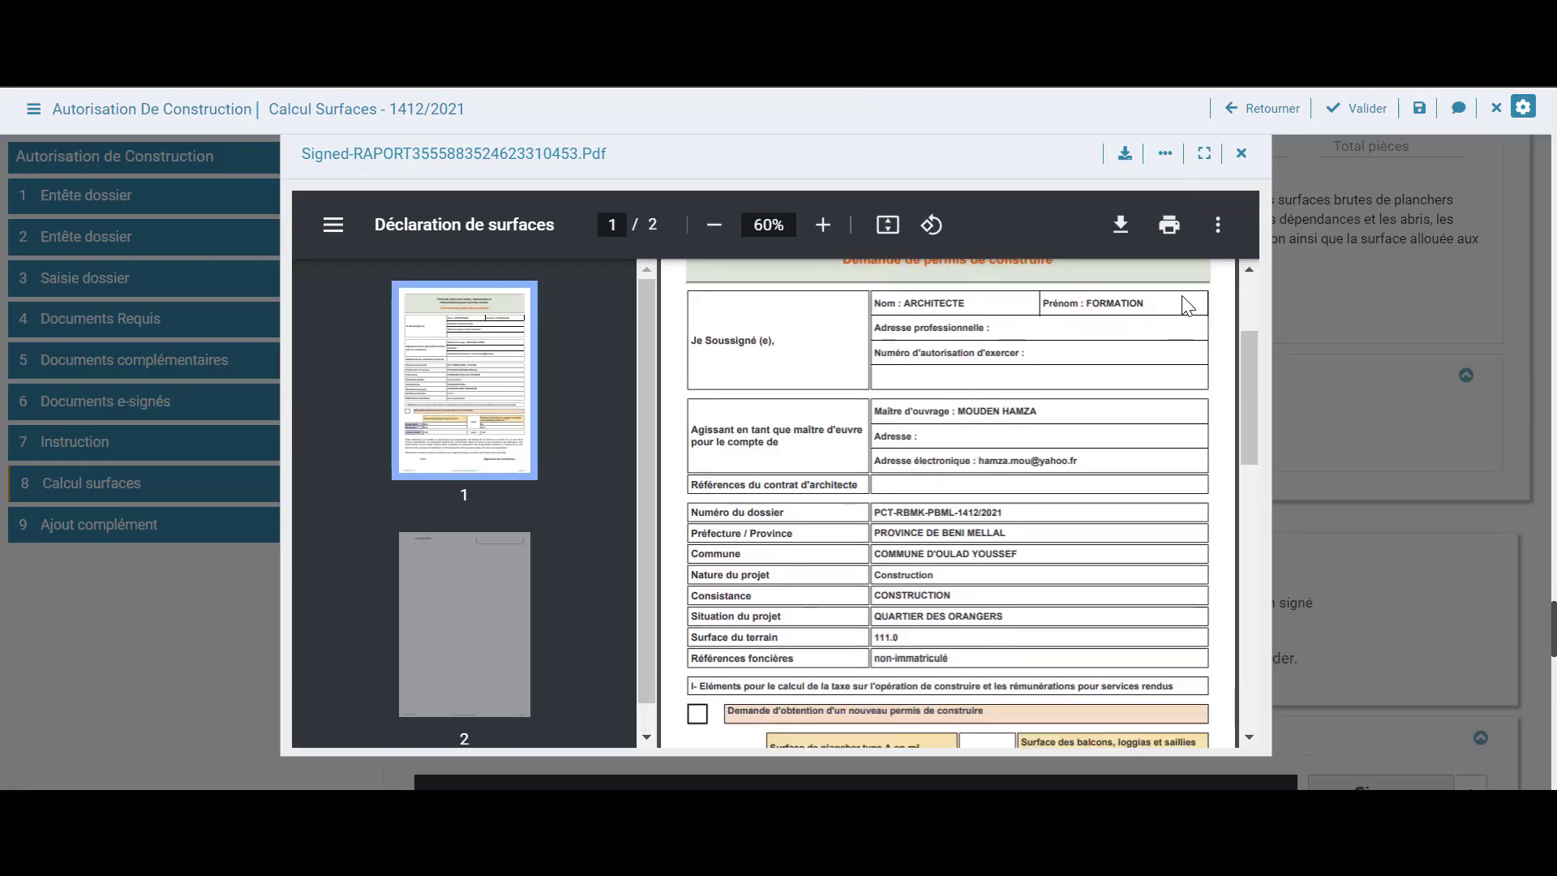
{"action": "left_click", "coordinate": [1241, 153]}
{"action": "scroll", "coordinate": [1347, 392], "scroll_direction": "down", "scroll_amount": 2}
{"action": "scroll", "coordinate": [1347, 392], "scroll_direction": "down", "scroll_amount": 2}
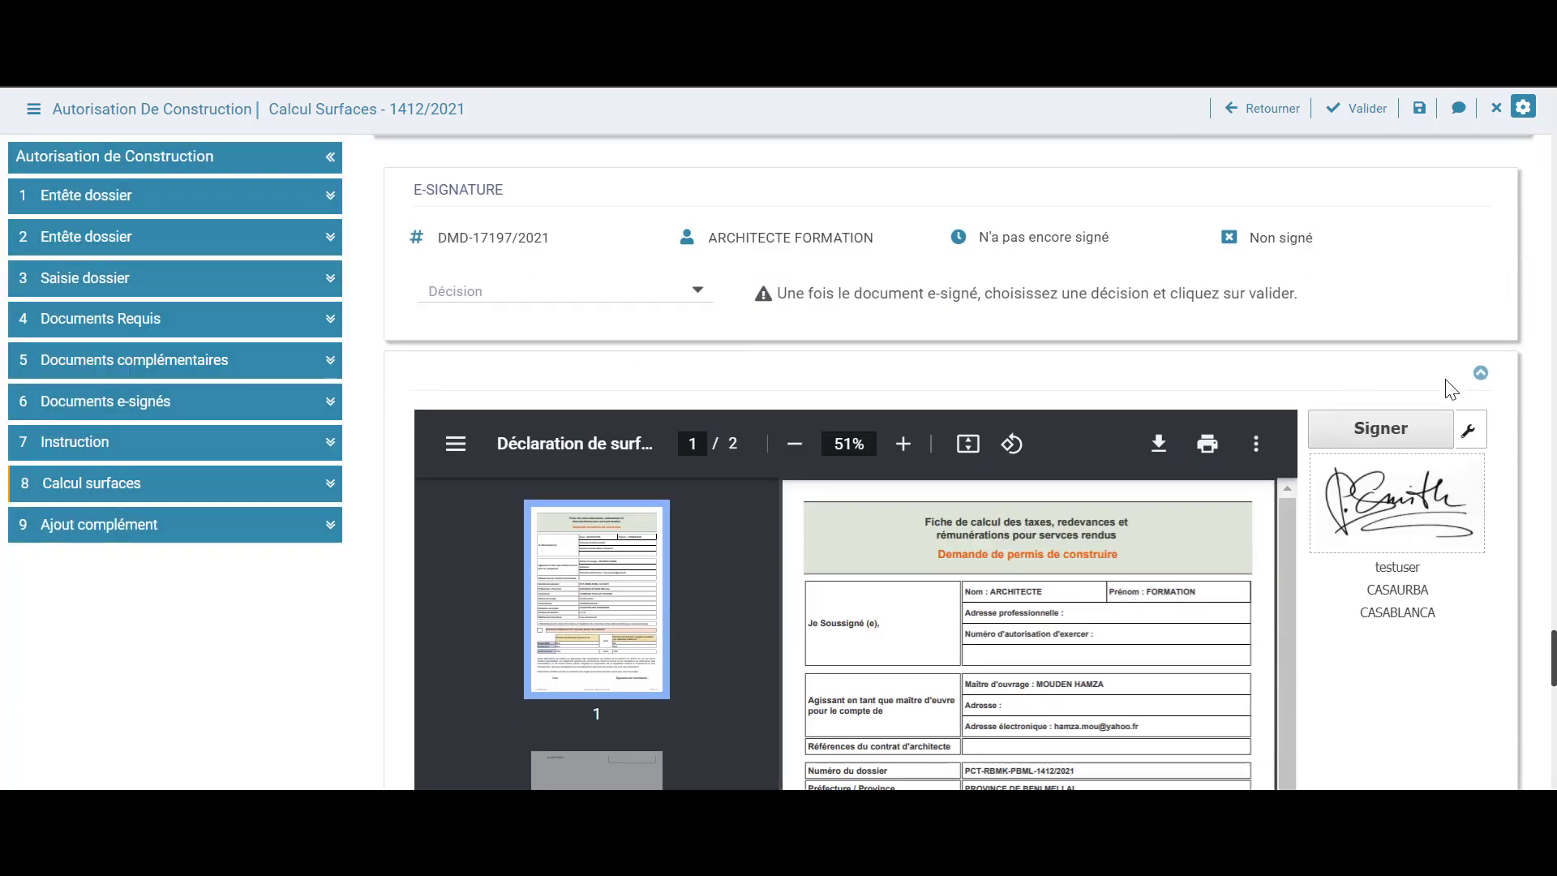
{"action": "scroll", "coordinate": [1506, 409], "scroll_direction": "down", "scroll_amount": 4}
{"action": "scroll", "coordinate": [1147, 470], "scroll_direction": "down", "scroll_amount": 3}
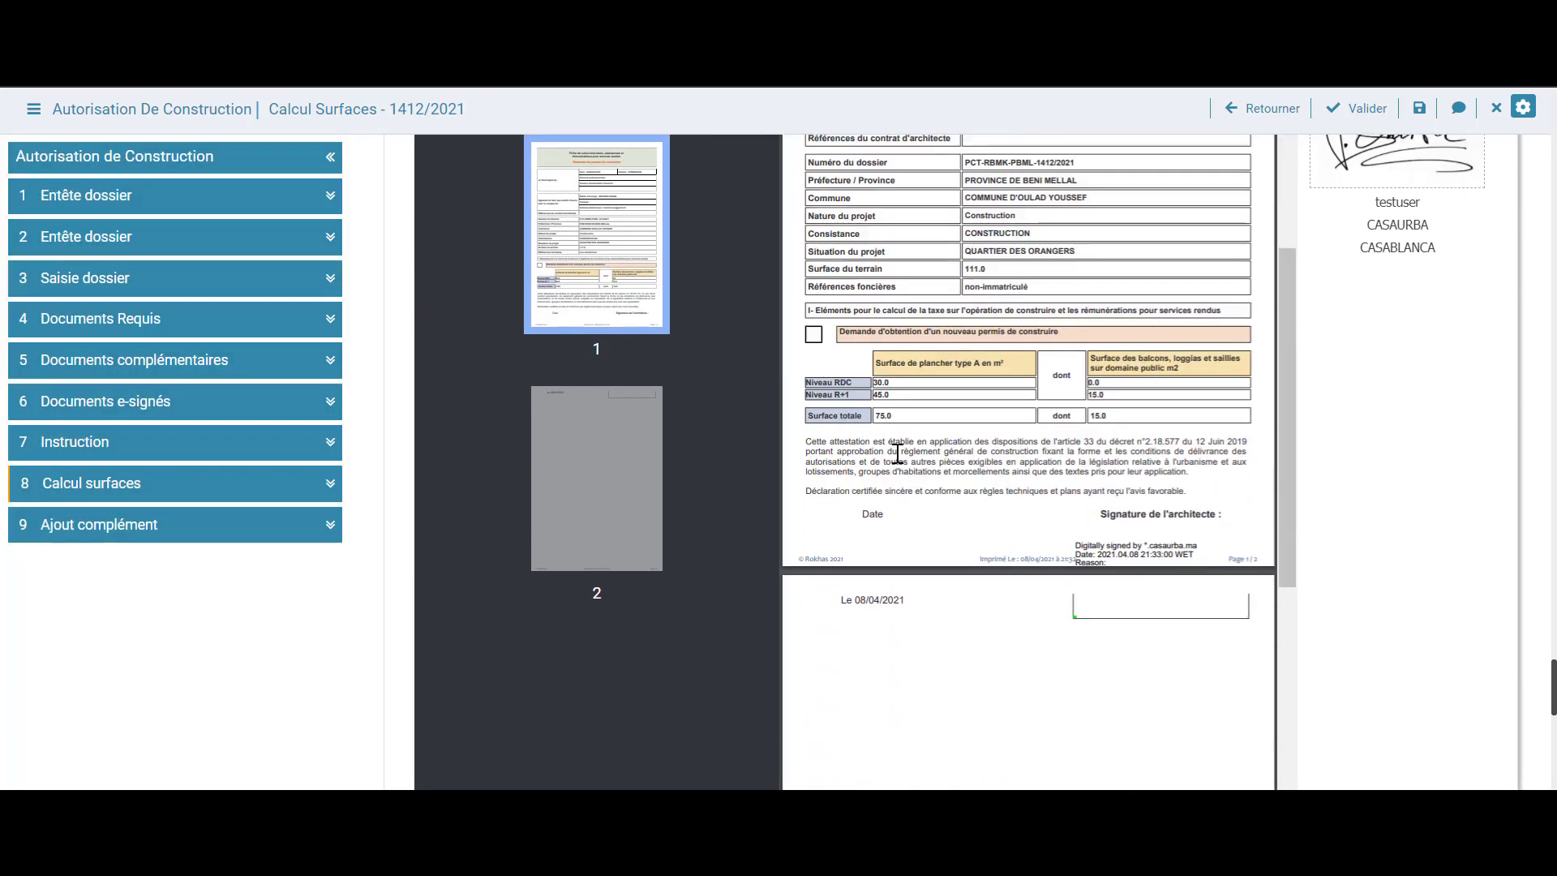
{"action": "scroll", "coordinate": [1427, 482], "scroll_direction": "up", "scroll_amount": 3}
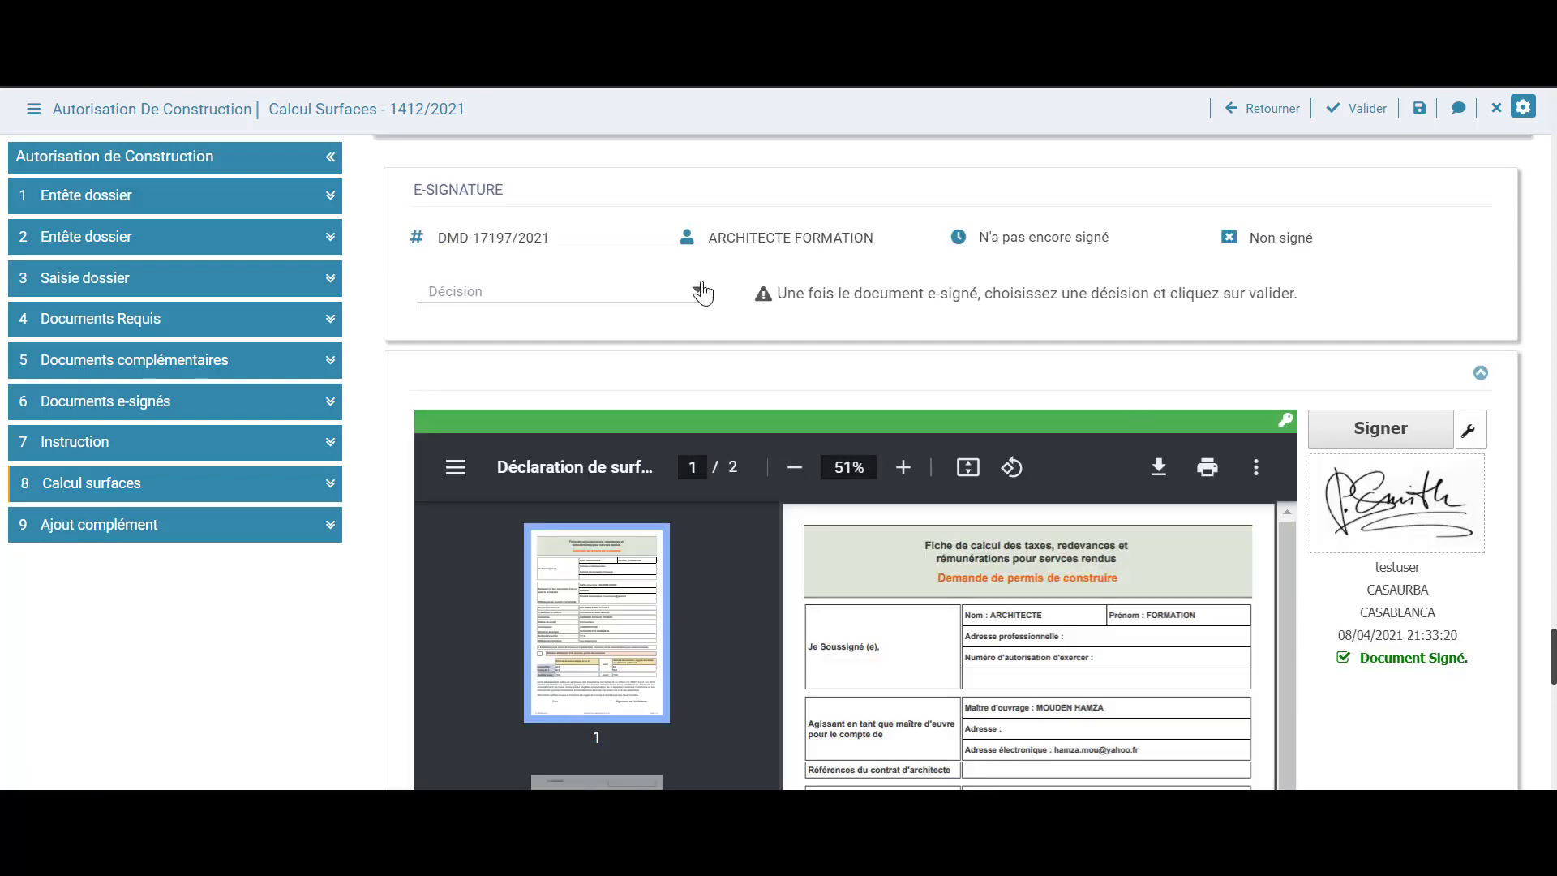
{"action": "left_click", "coordinate": [680, 300]}
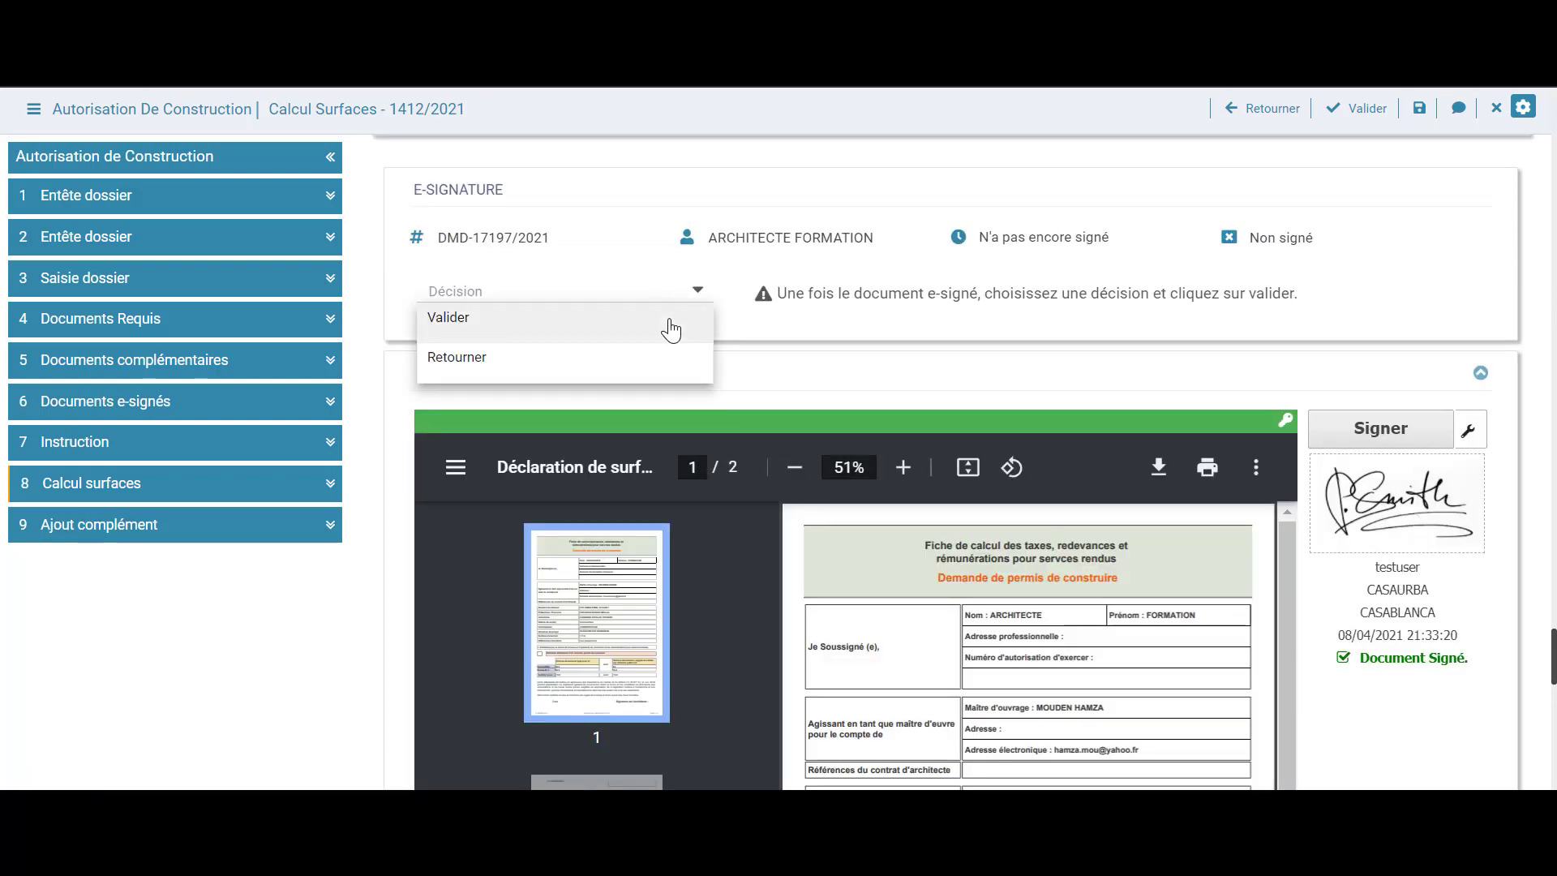
{"action": "left_click", "coordinate": [673, 321]}
{"action": "left_click", "coordinate": [675, 341]}
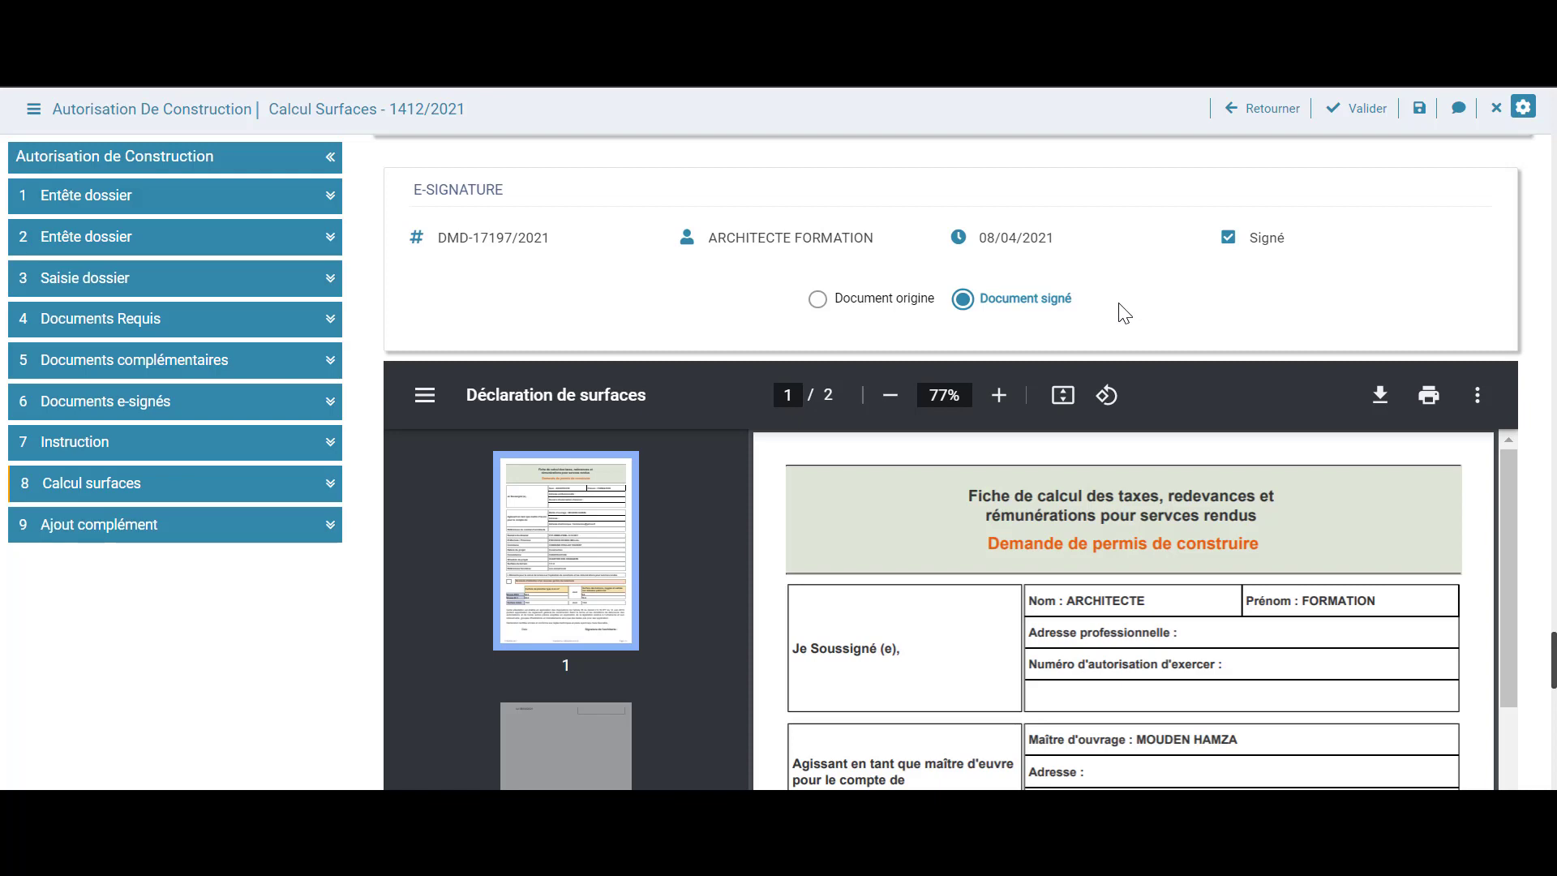
{"action": "scroll", "coordinate": [1123, 312], "scroll_direction": "up", "scroll_amount": 10}
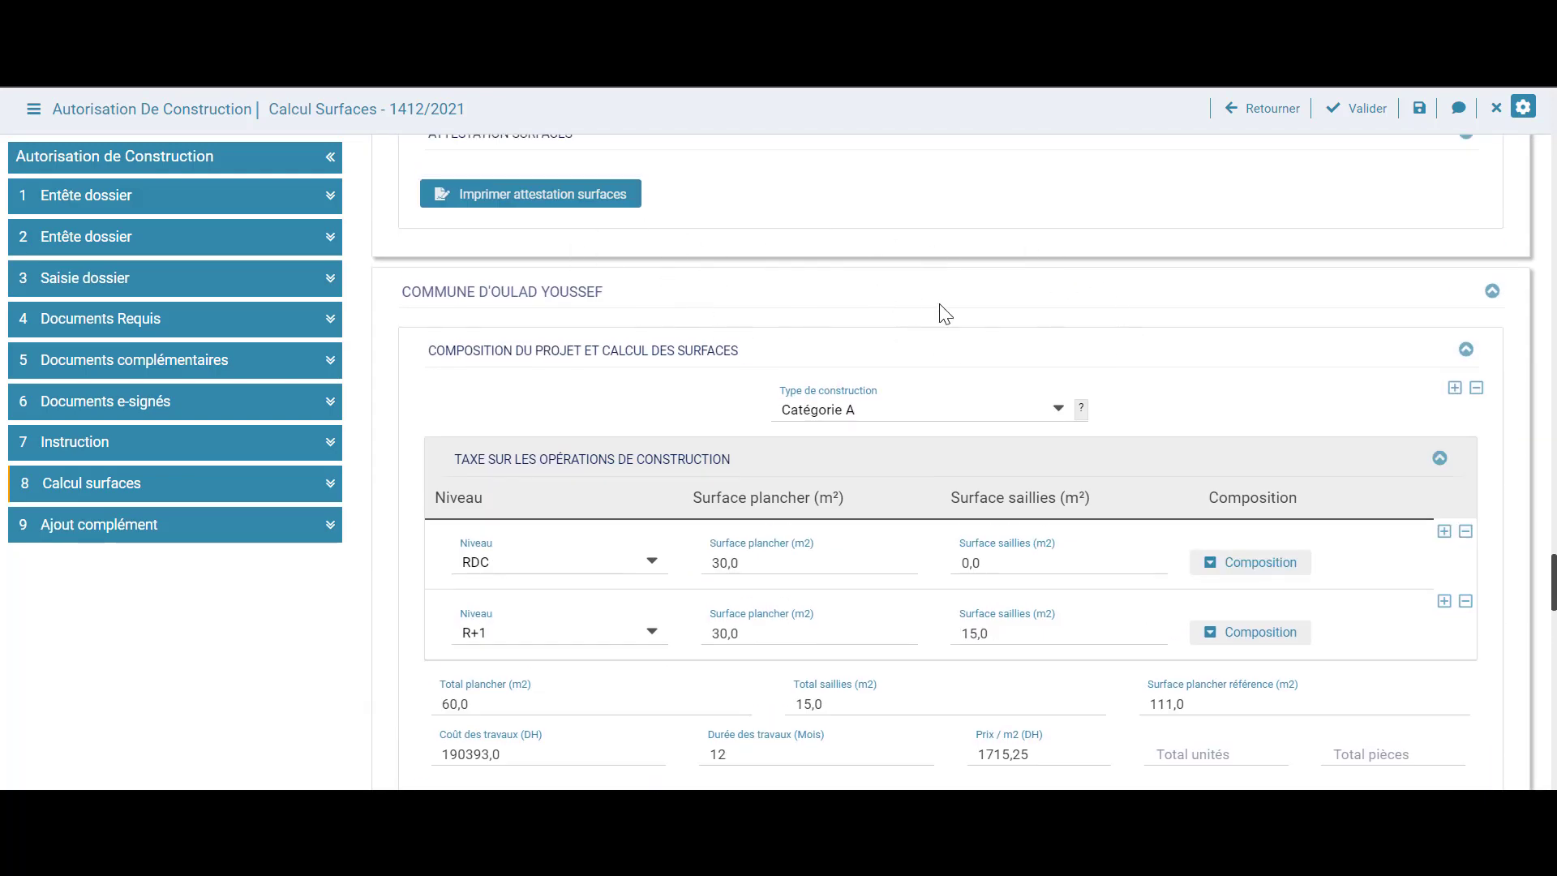
Add a supplementary document row in Ajout complément, then remove it without choosing a document type
{"action": "scroll", "coordinate": [997, 293], "scroll_direction": "up", "scroll_amount": 5}
{"action": "scroll", "coordinate": [998, 294], "scroll_direction": "down", "scroll_amount": 18}
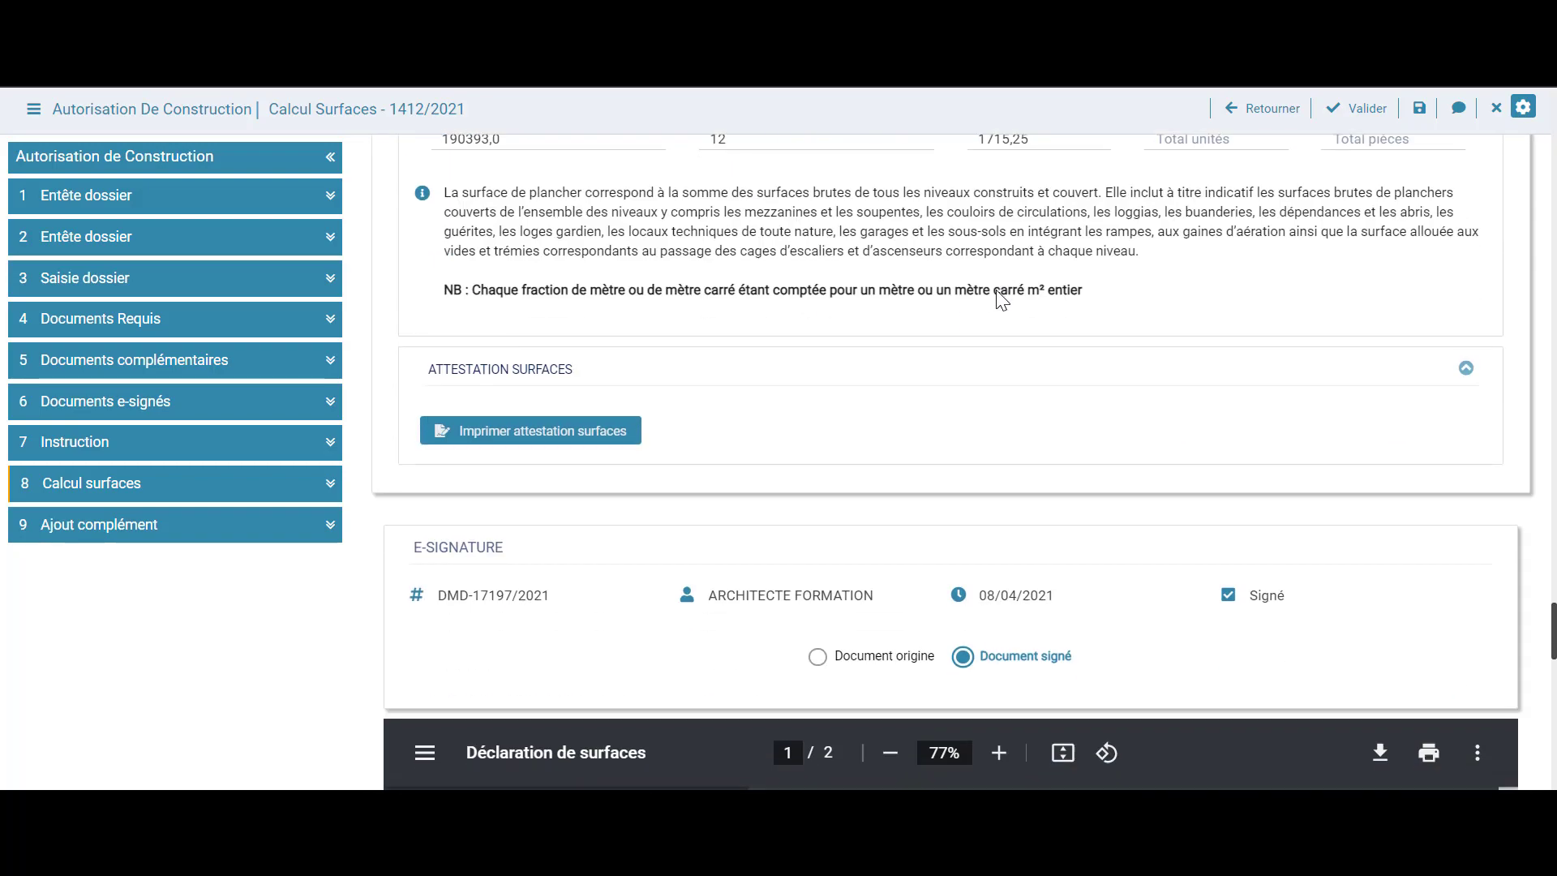
{"action": "scroll", "coordinate": [996, 289], "scroll_direction": "down", "scroll_amount": 7}
{"action": "scroll", "coordinate": [345, 548], "scroll_direction": "down", "scroll_amount": 3}
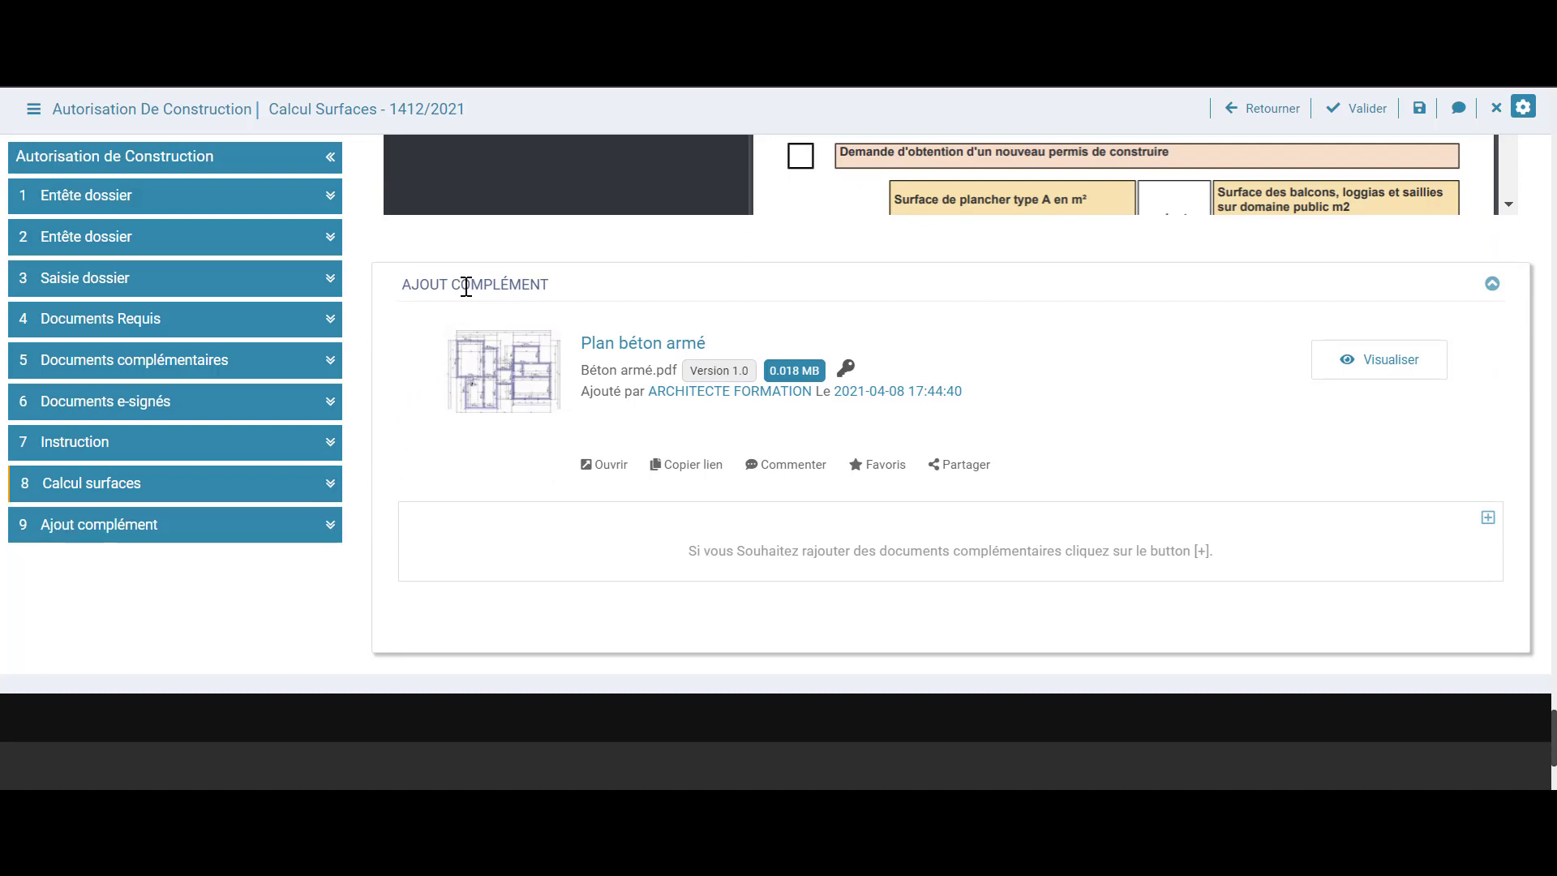
{"action": "left_click", "coordinate": [1487, 517]}
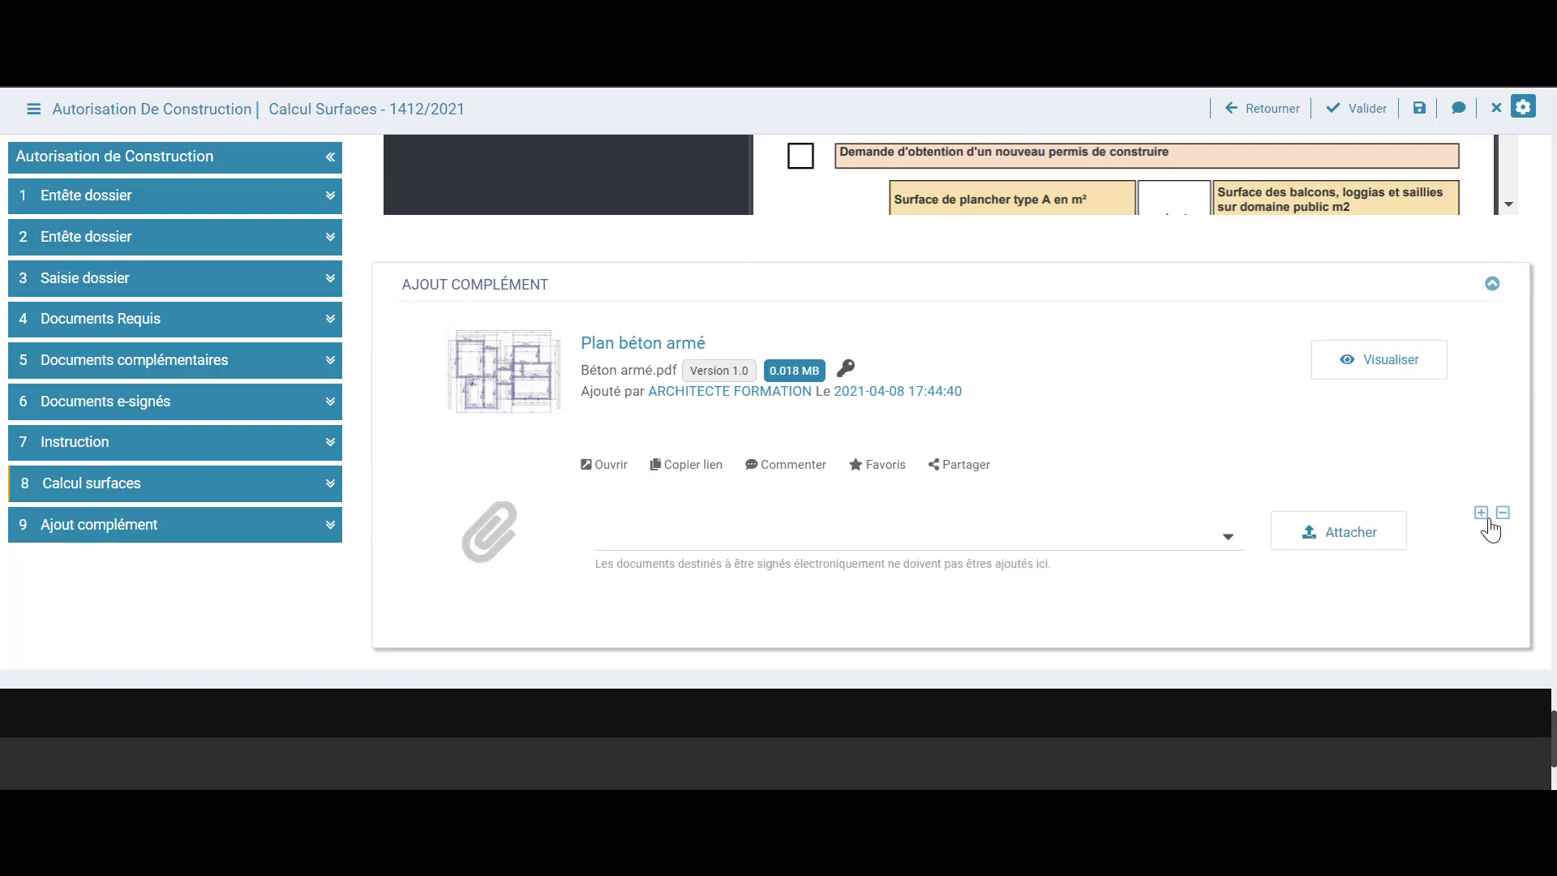
{"action": "scroll", "coordinate": [1216, 480], "scroll_direction": "down", "scroll_amount": 2}
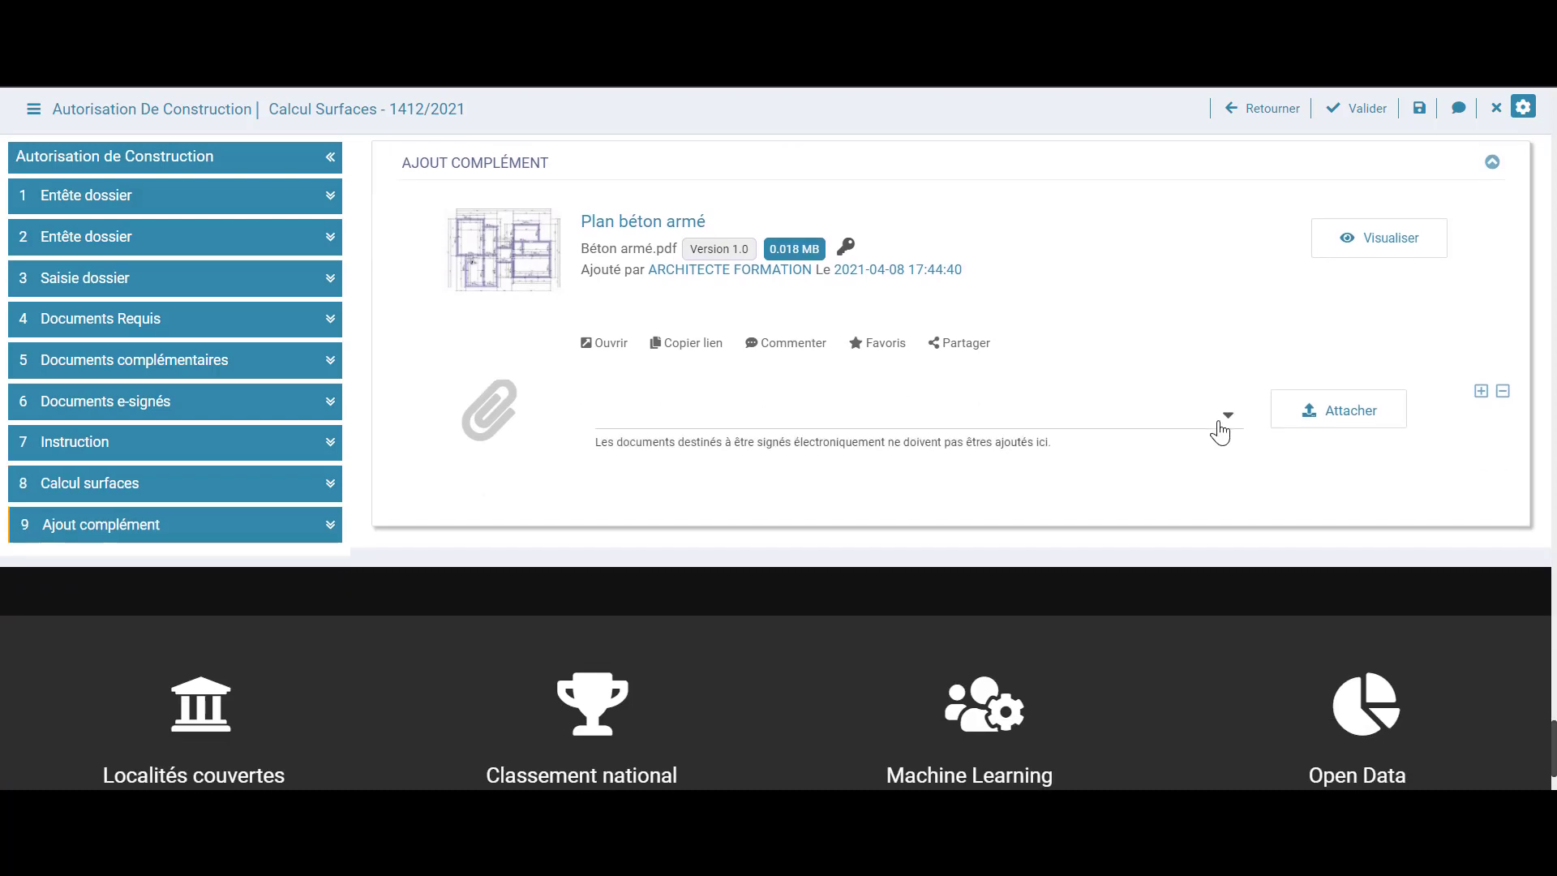
{"action": "left_click", "coordinate": [1219, 431]}
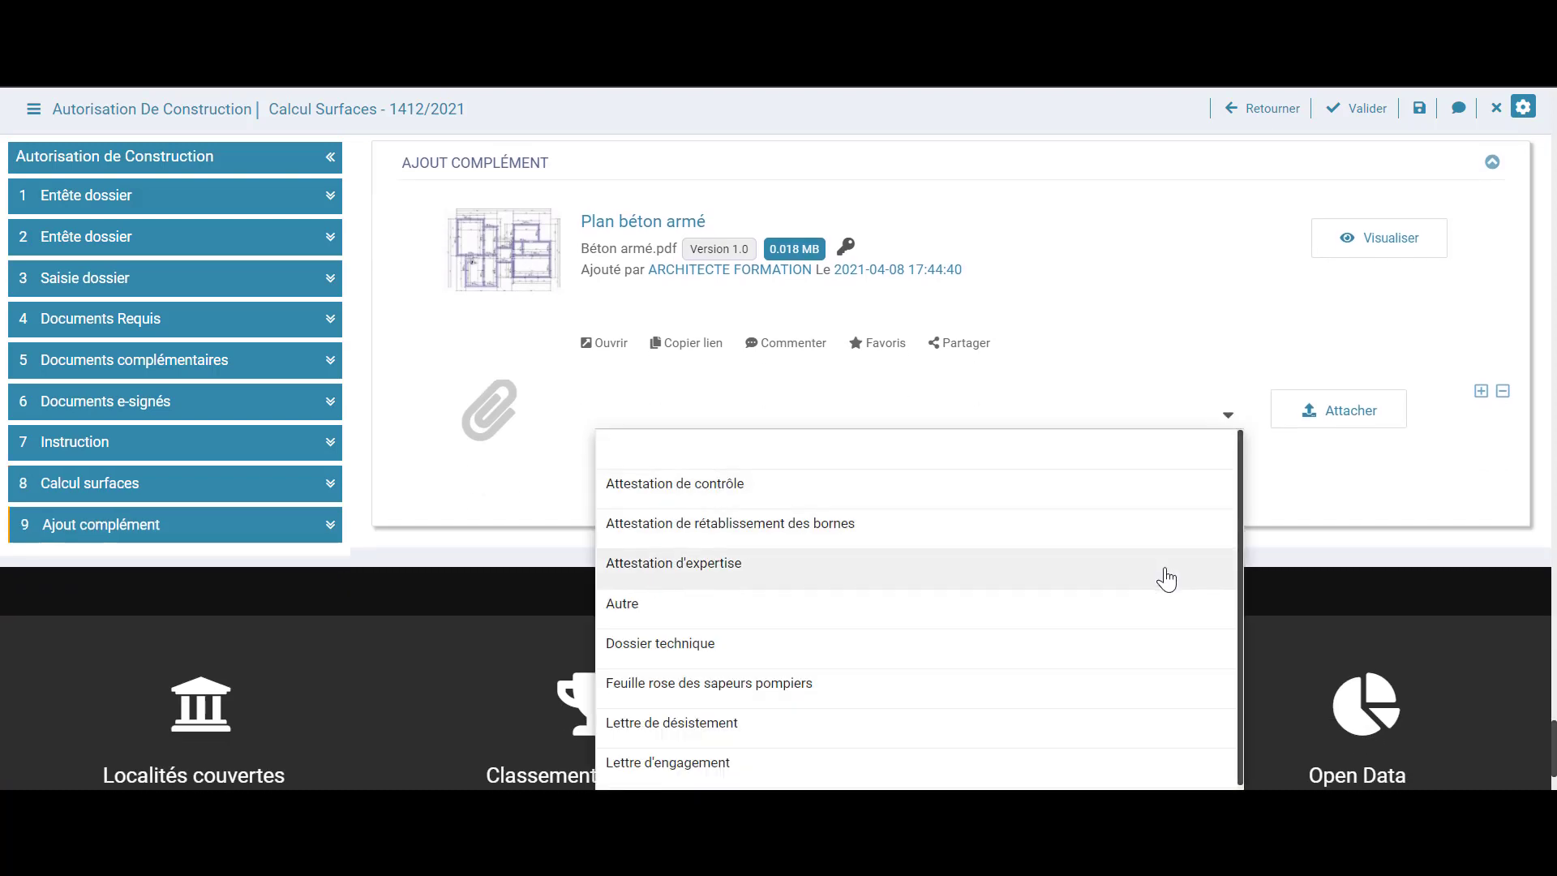
{"action": "left_click", "coordinate": [1291, 451]}
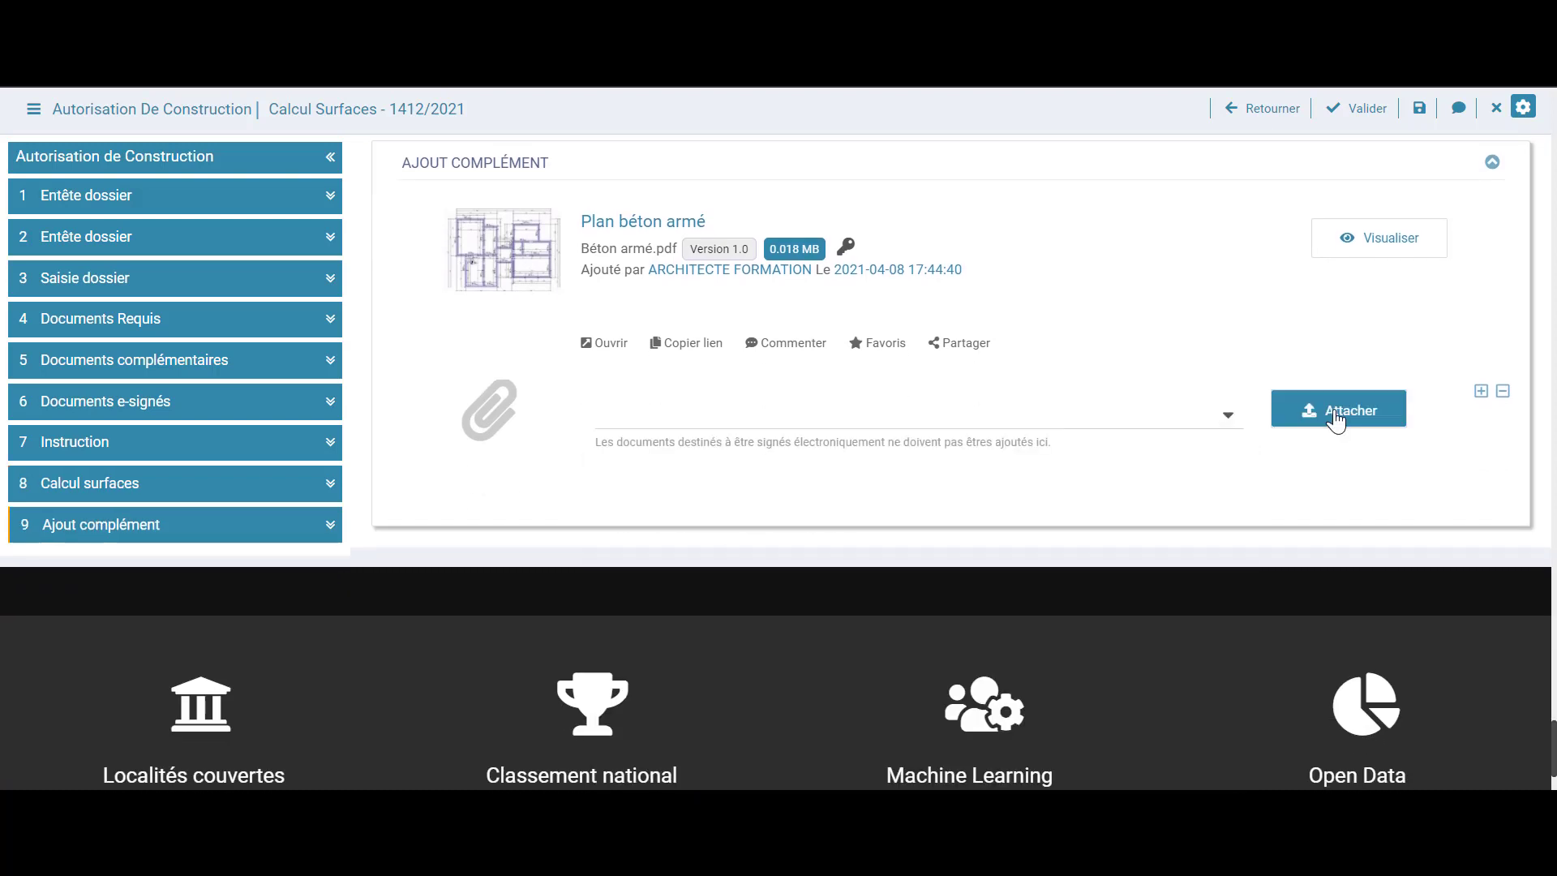
{"action": "left_click", "coordinate": [1503, 391]}
{"action": "scroll", "coordinate": [1397, 443], "scroll_direction": "up", "scroll_amount": 8}
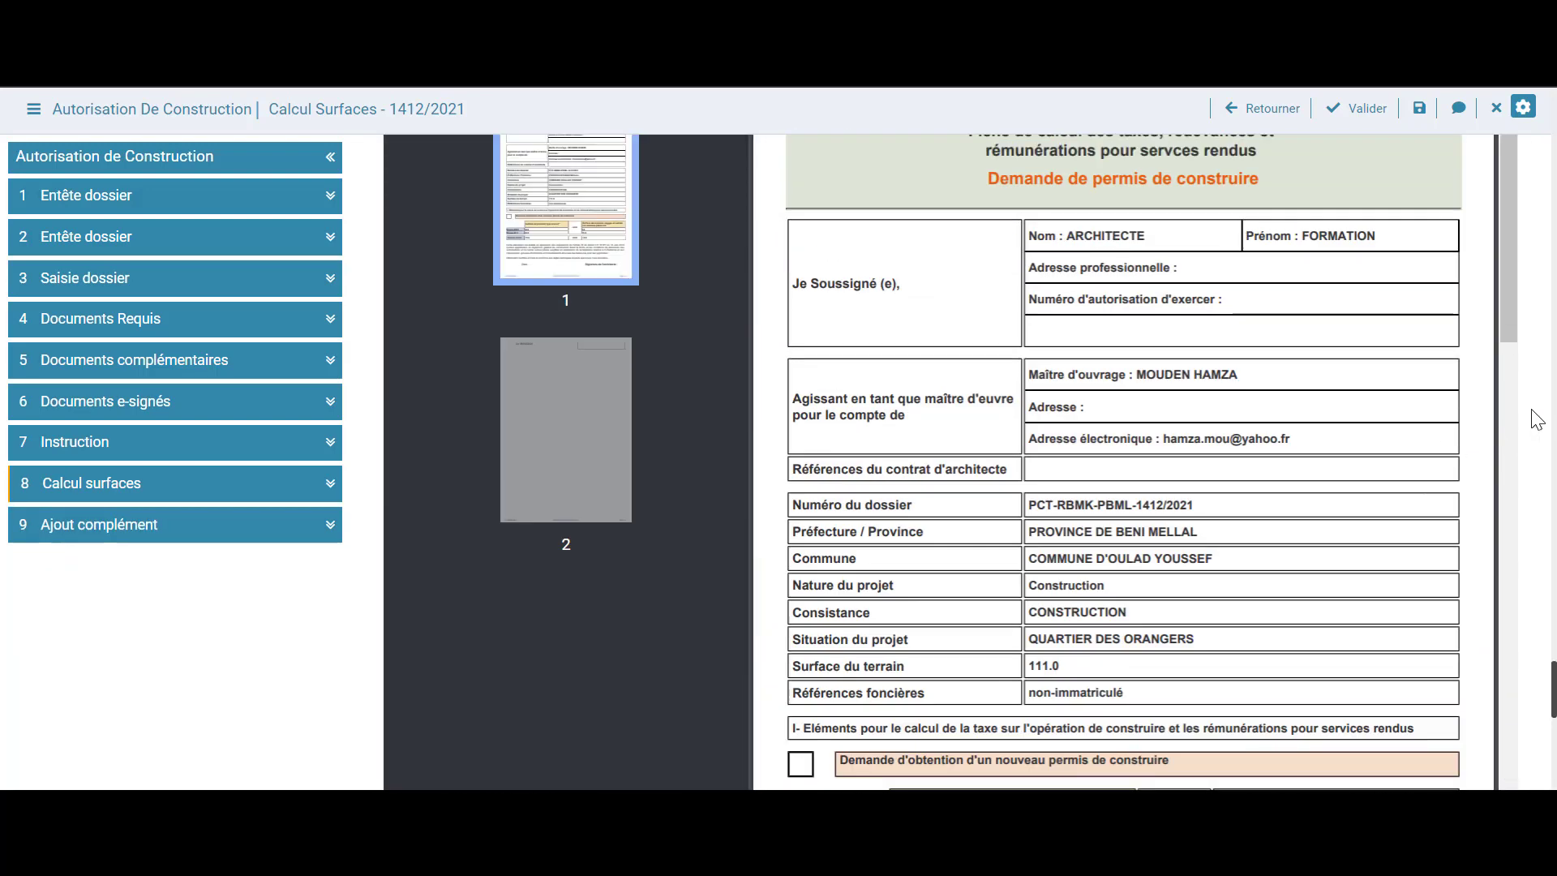
{"action": "scroll", "coordinate": [1536, 419], "scroll_direction": "up", "scroll_amount": 8}
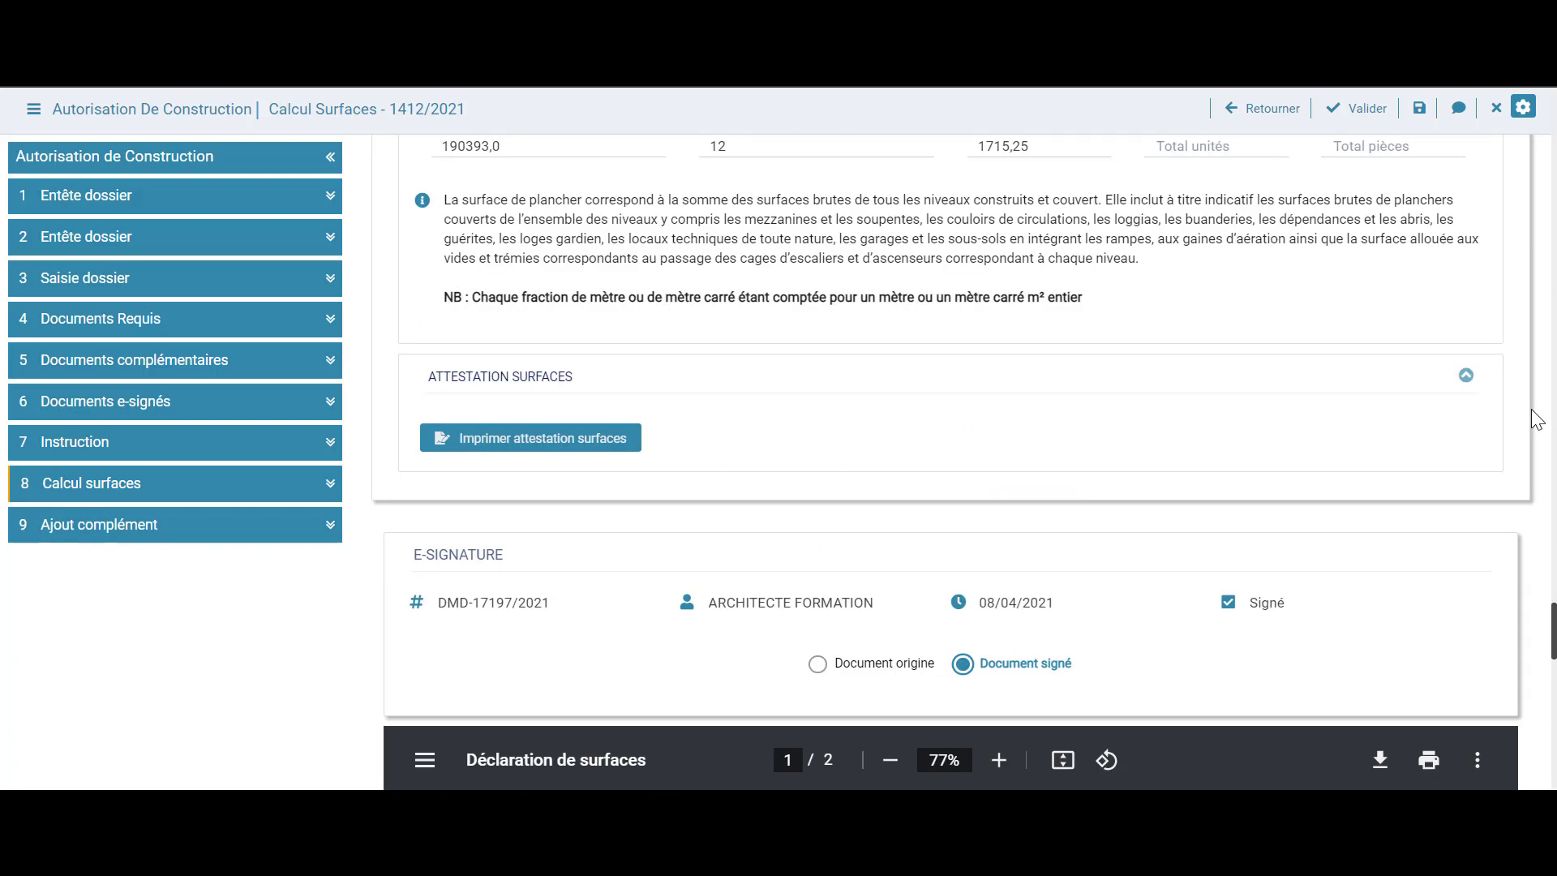
{"action": "left_click", "coordinate": [1357, 108]}
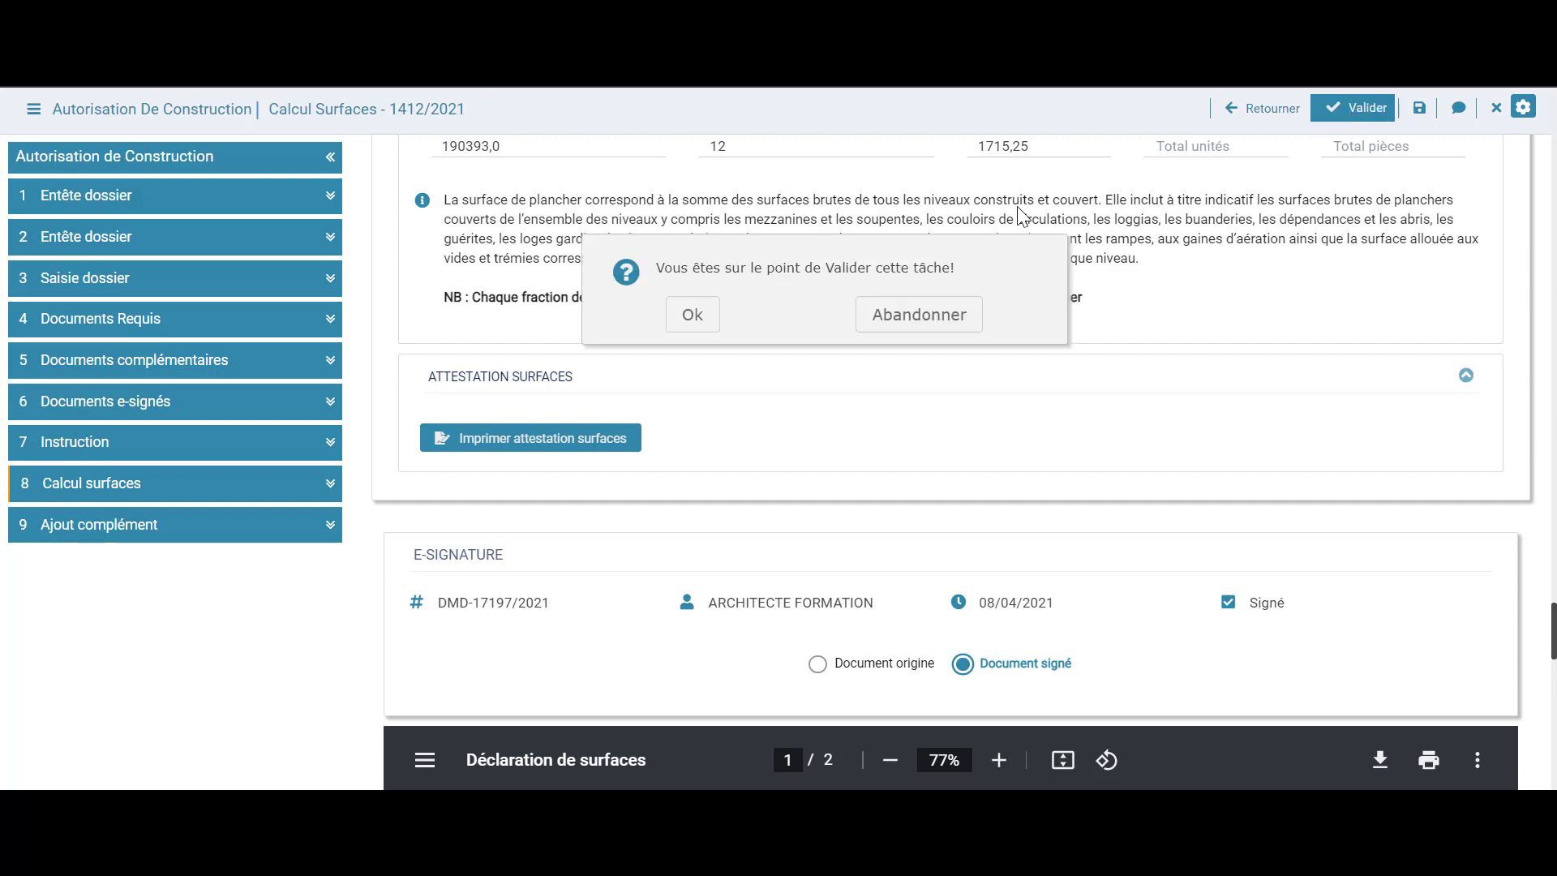
{"action": "left_click", "coordinate": [707, 315]}
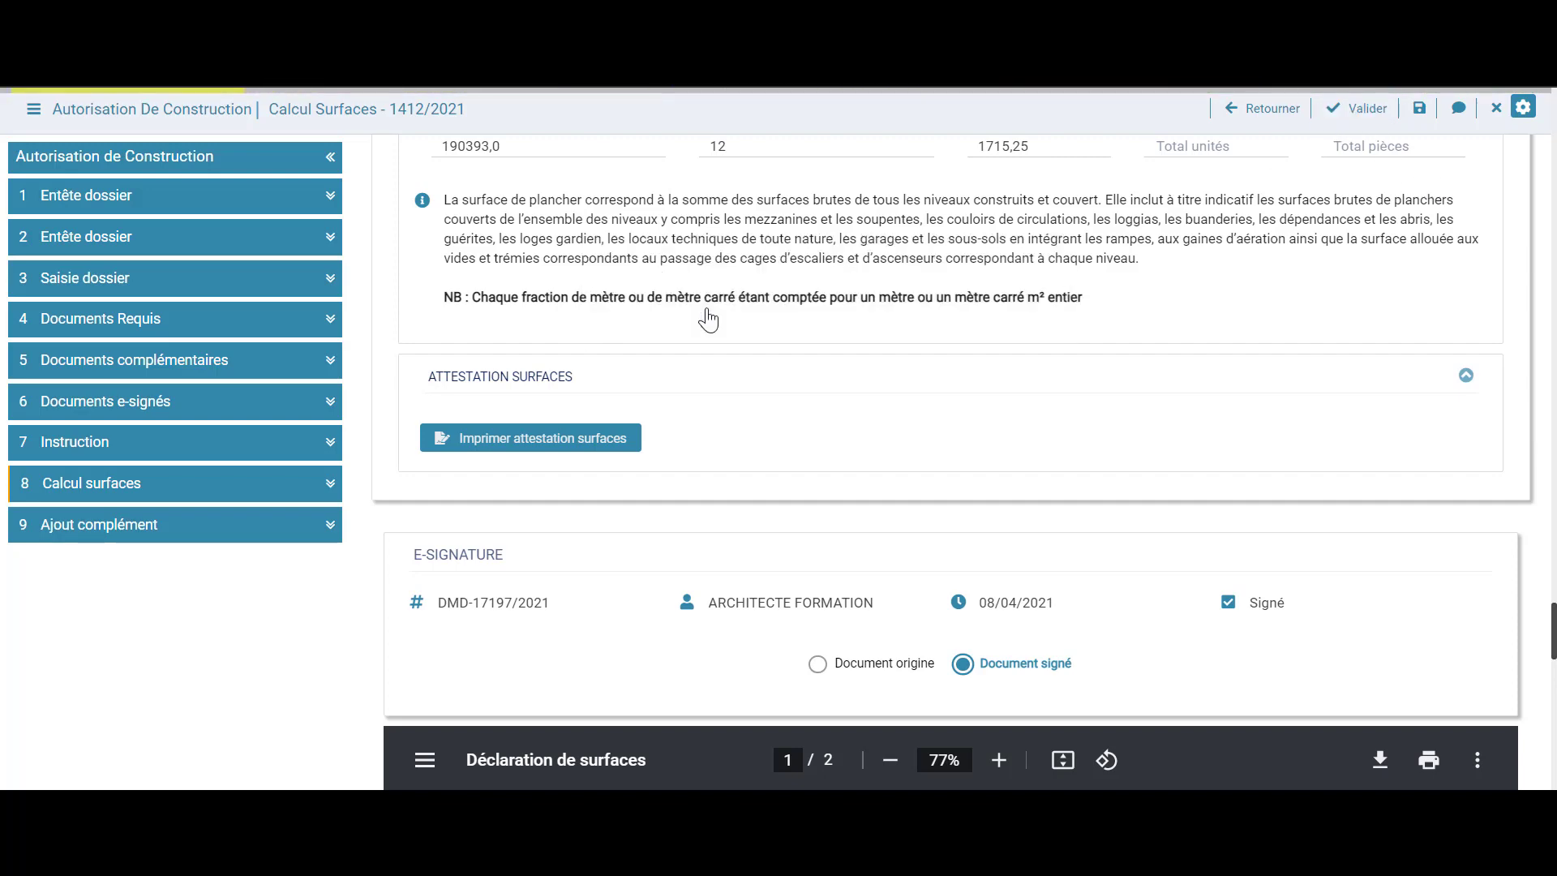